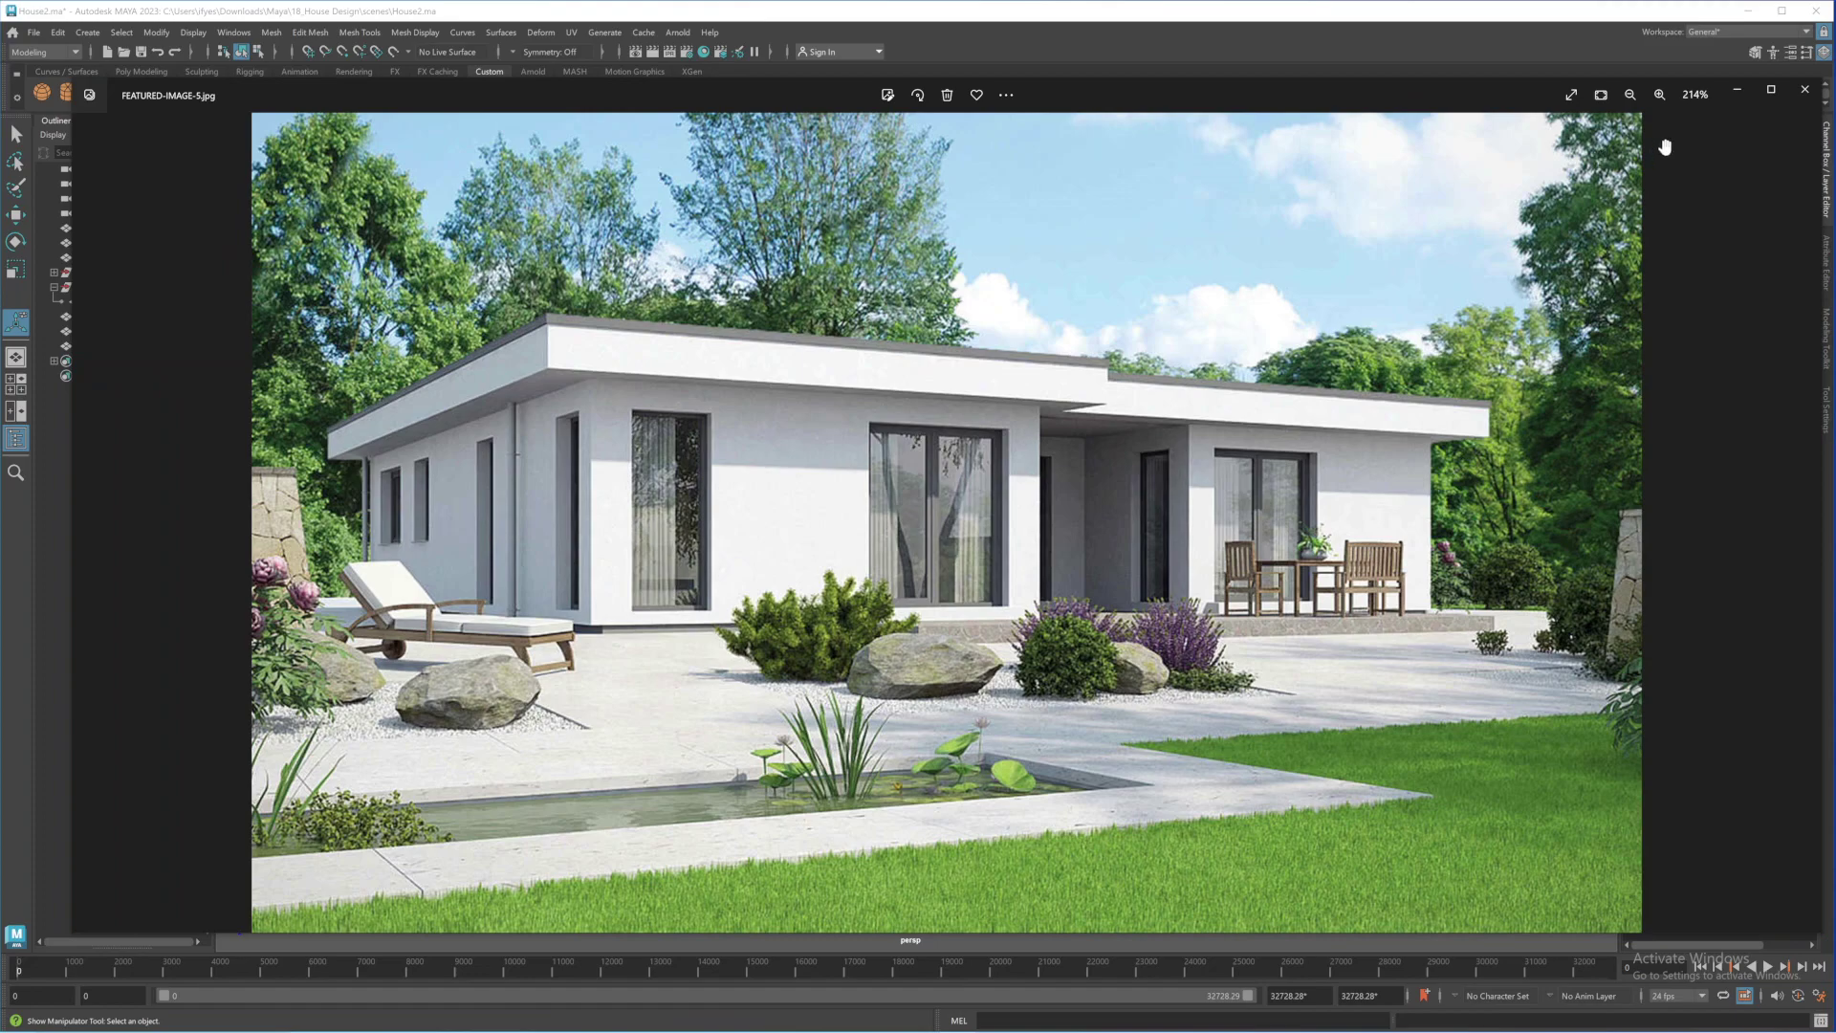
Minimize the house reference photo and open the general application settings in the preferences
left_click(1735, 91)
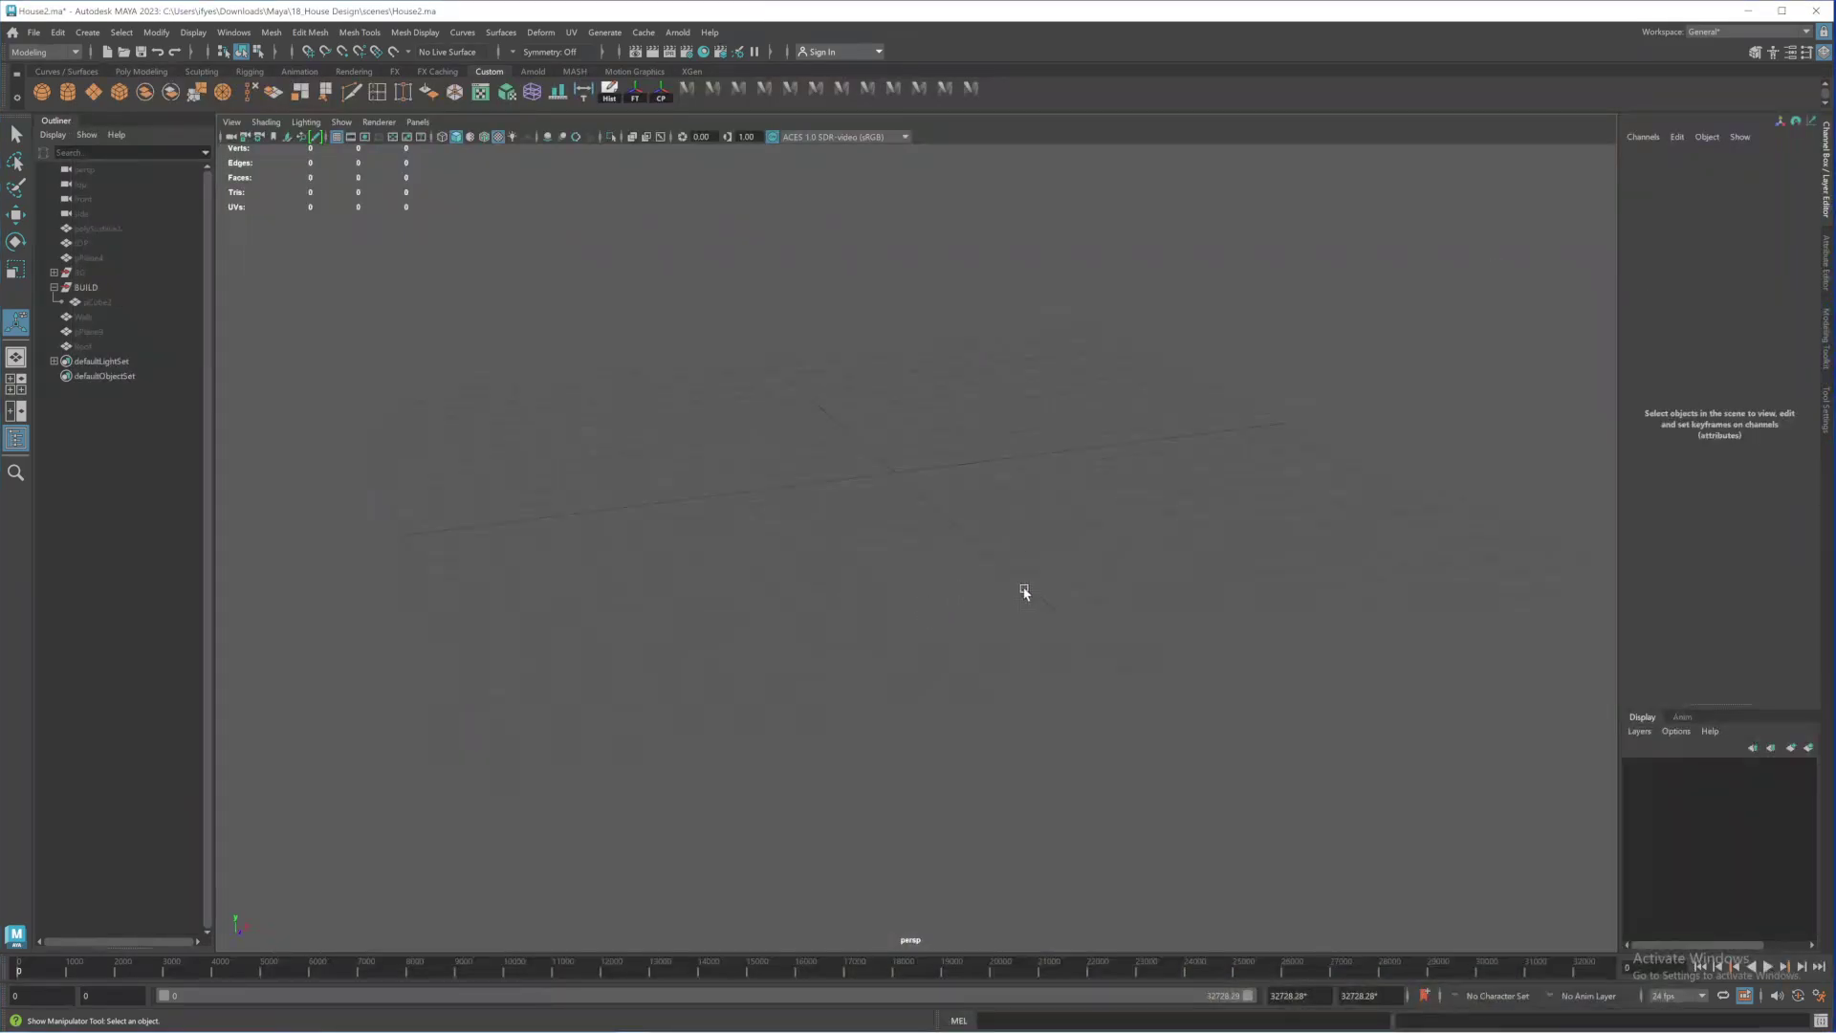
left_click_drag(983, 549, 949, 528, "alt")
left_click(233, 32)
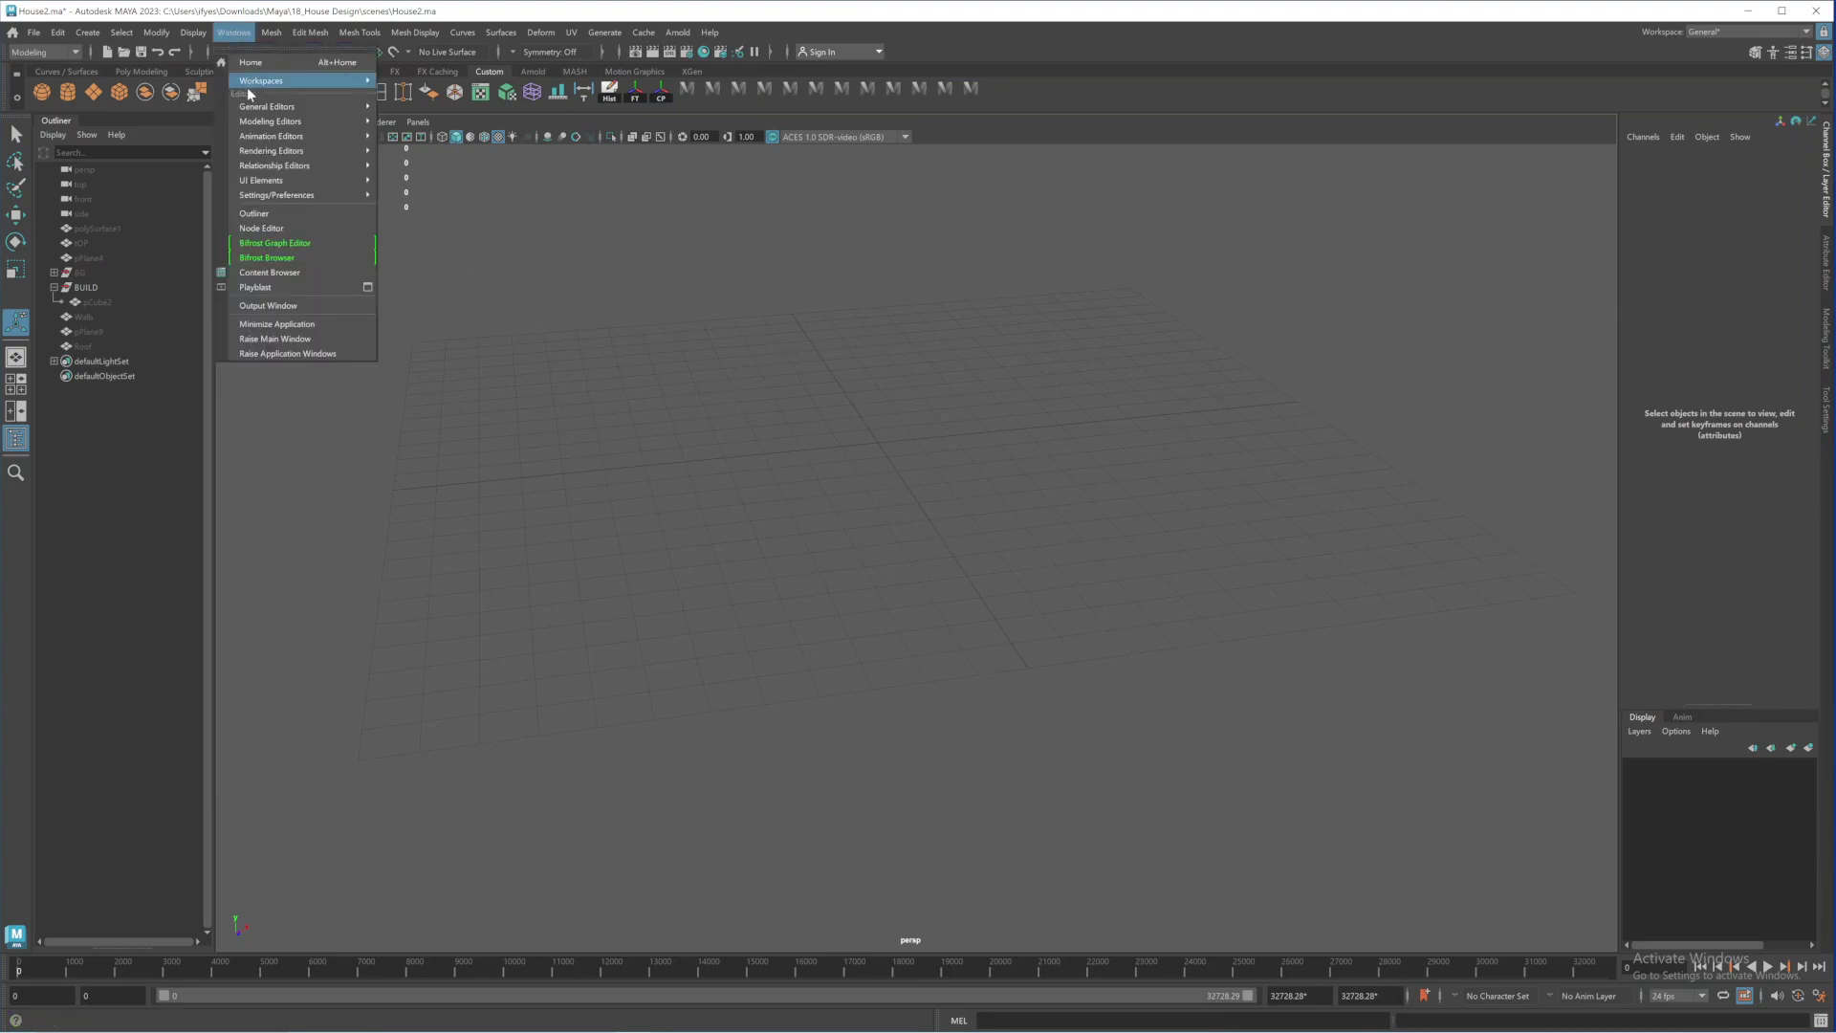
mouse_move(300, 196)
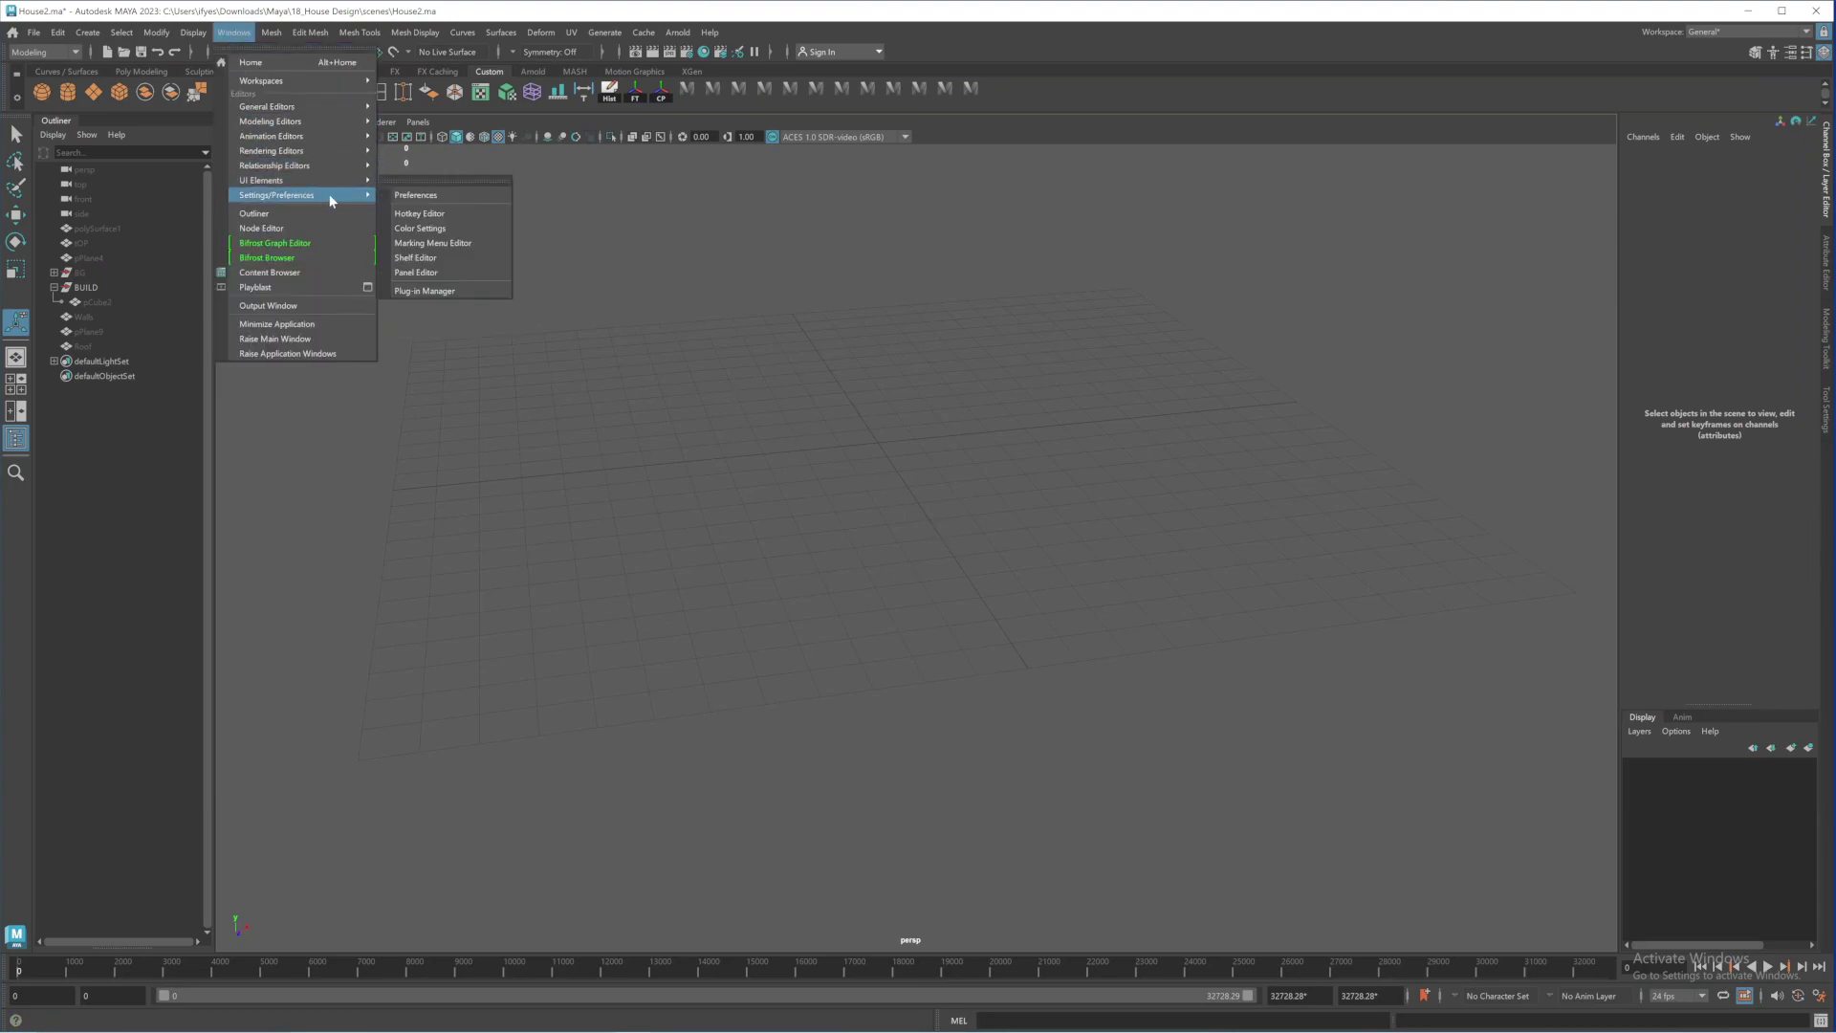
left_click(399, 191)
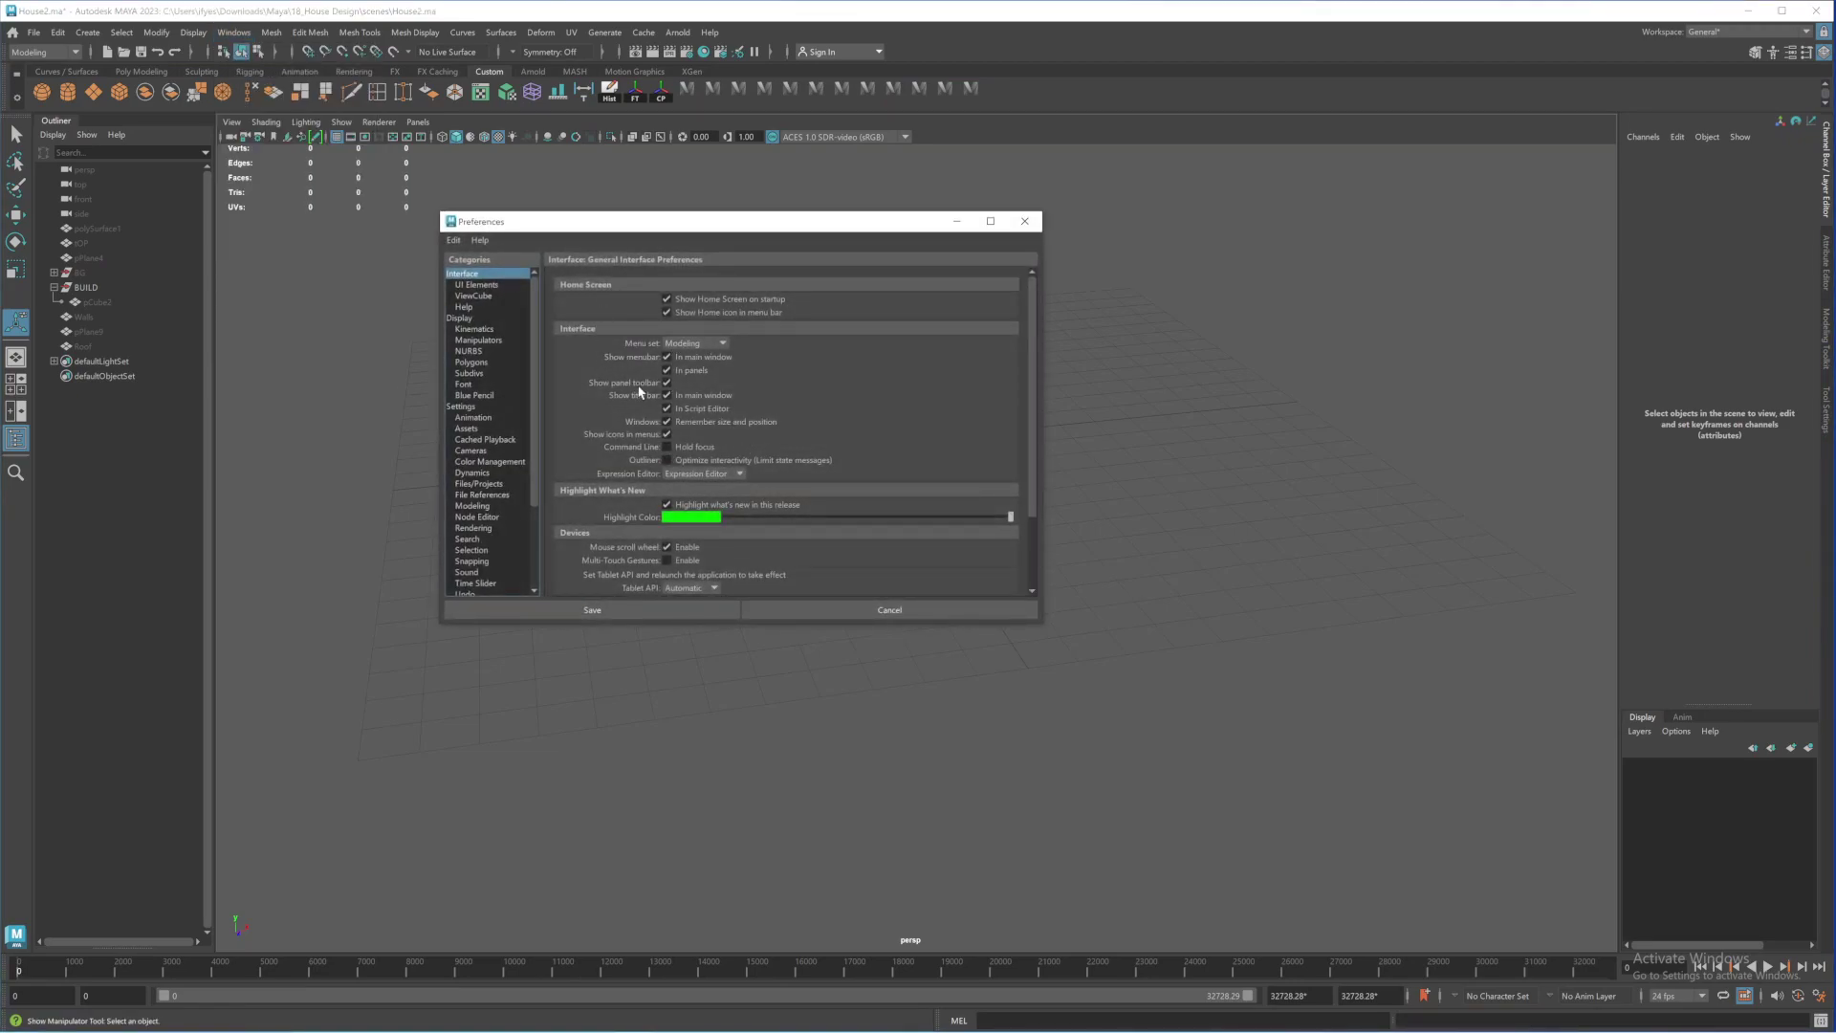
left_click(458, 408)
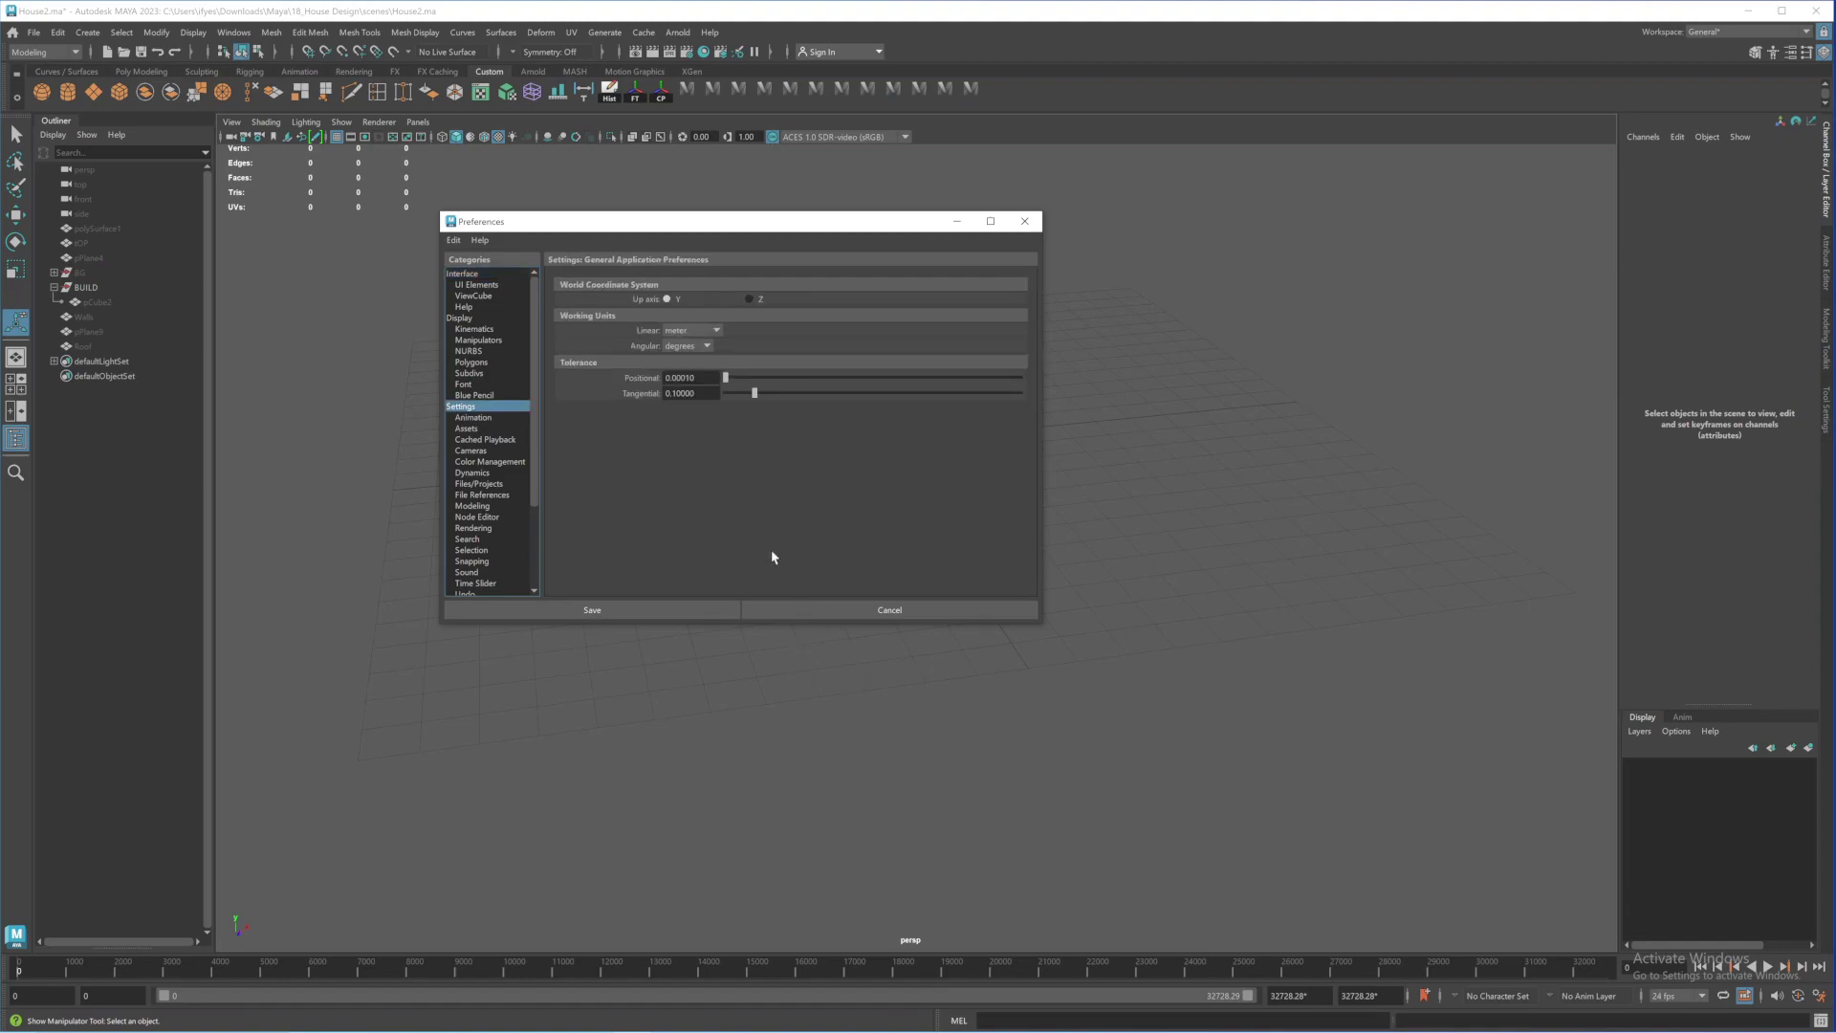
Set the linear working unit to meter and save the preferences
left_click(692, 334)
left_click(692, 334)
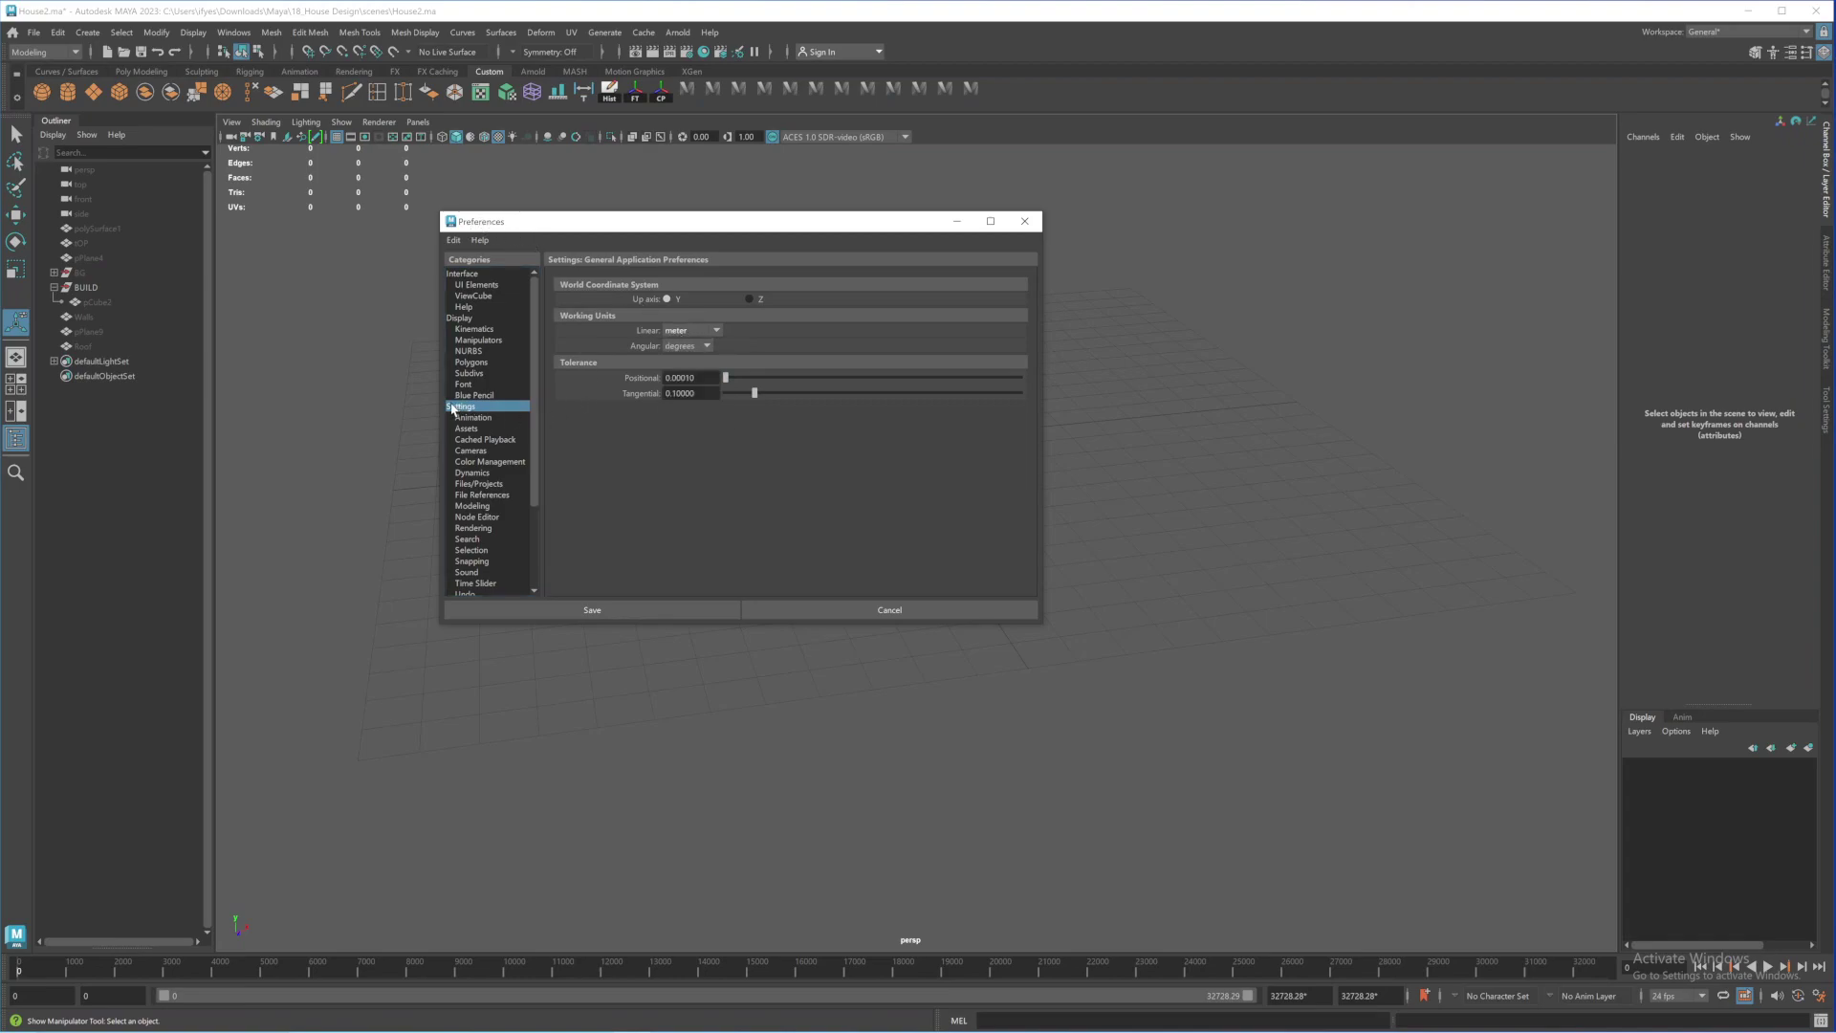
left_click(685, 332)
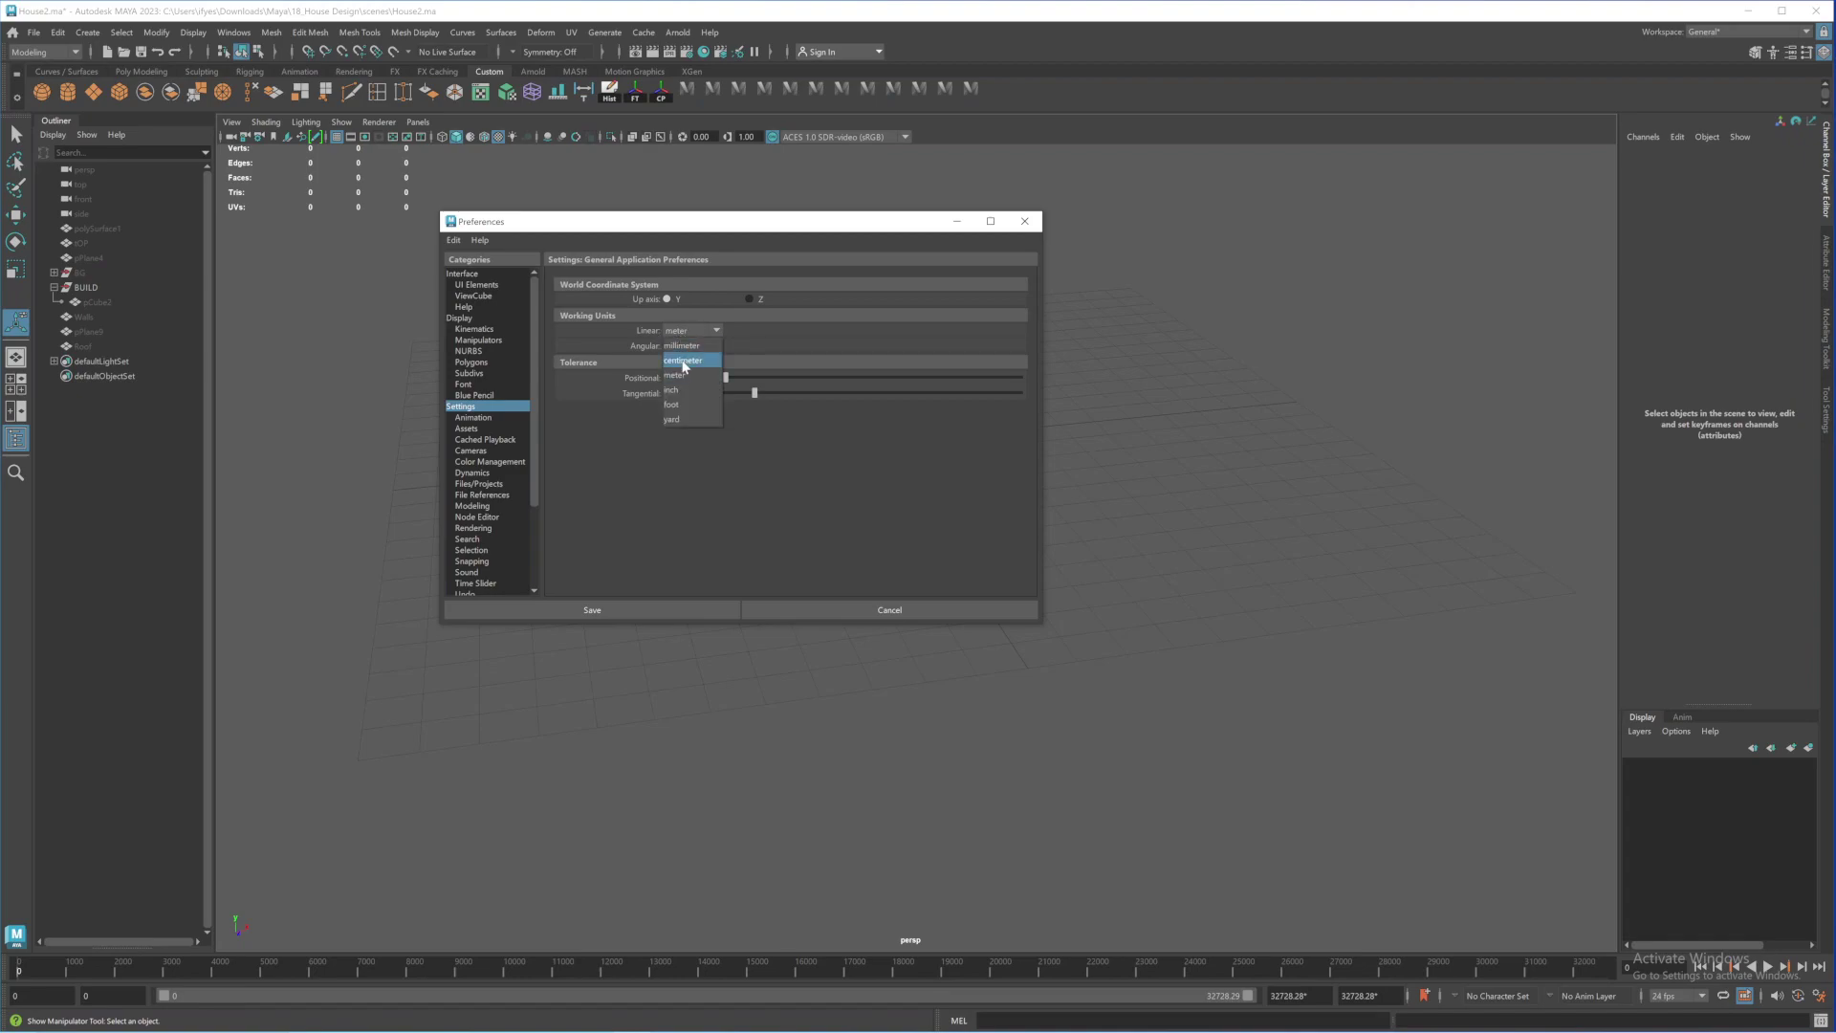
left_click(685, 364)
left_click(688, 331)
left_click(685, 377)
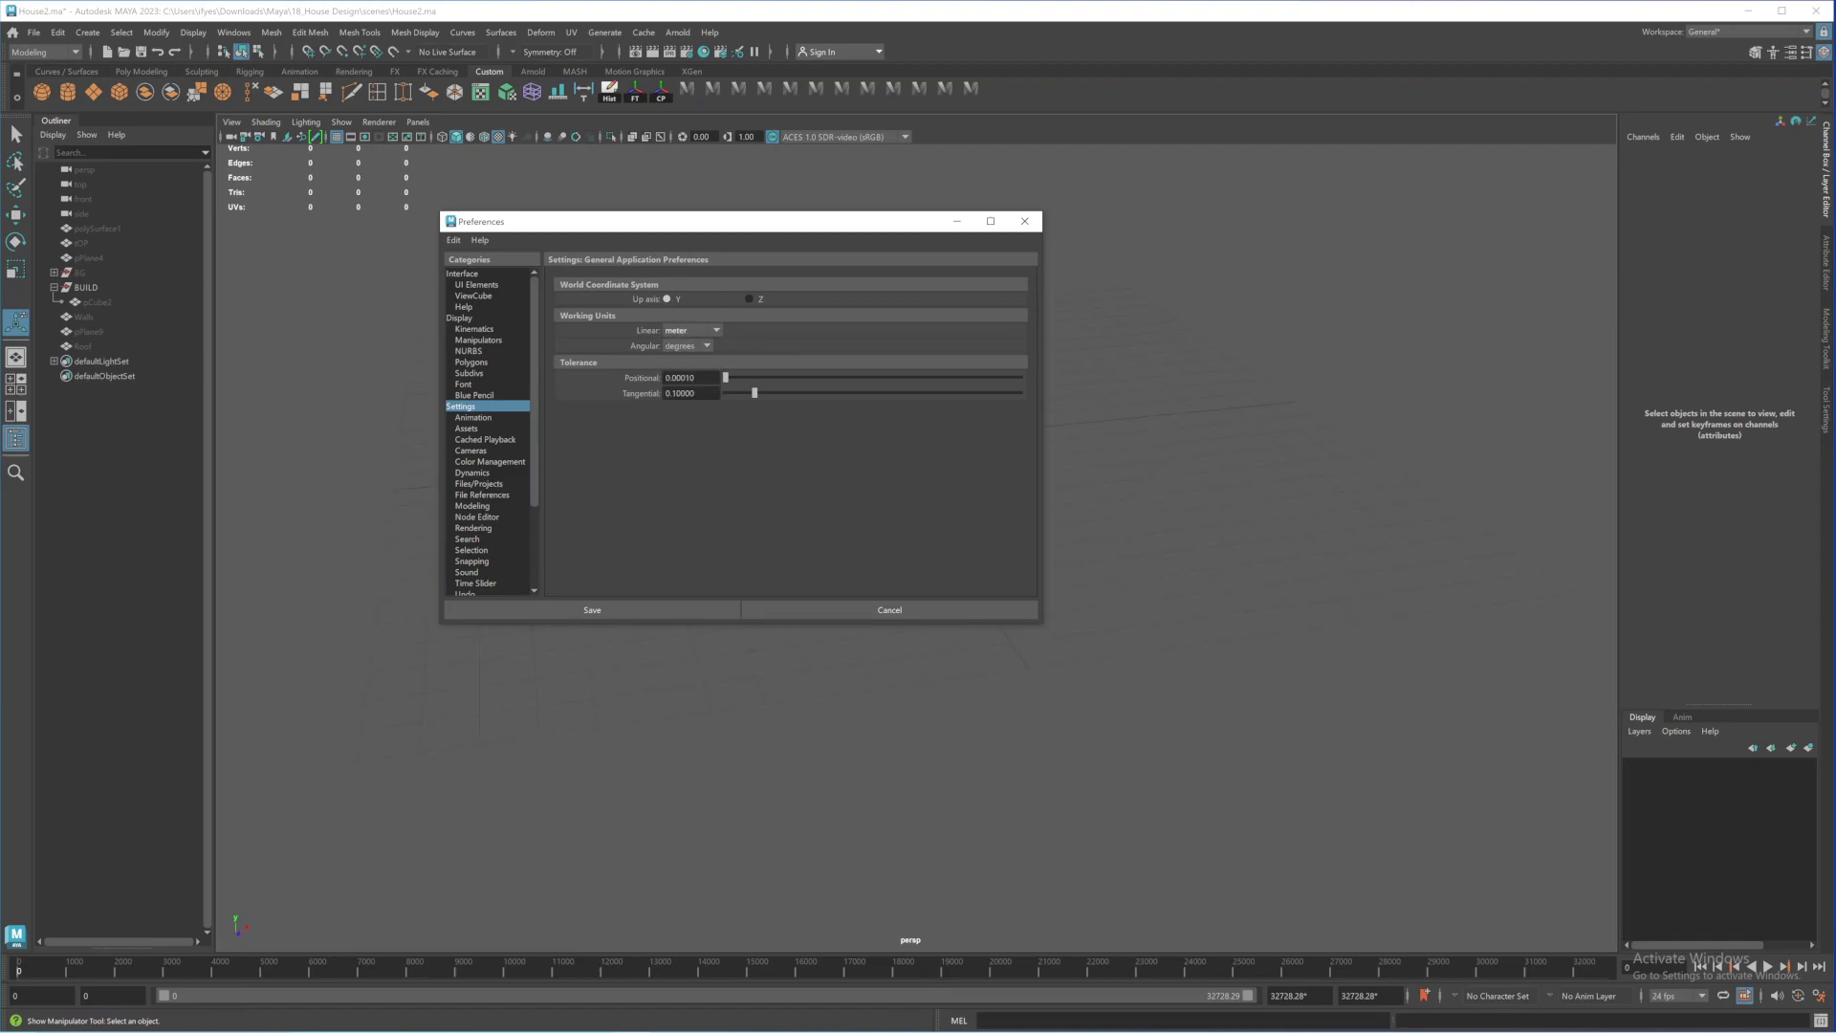
left_click(593, 610)
Examine the grid in the four-view layout across the top, front, side and perspective views, ending in the full perspective view
mouse_move(929, 543)
left_mouse_down("alt")
mouse_move(918, 577)
mouse_move(893, 542)
left_mouse_up("alt")
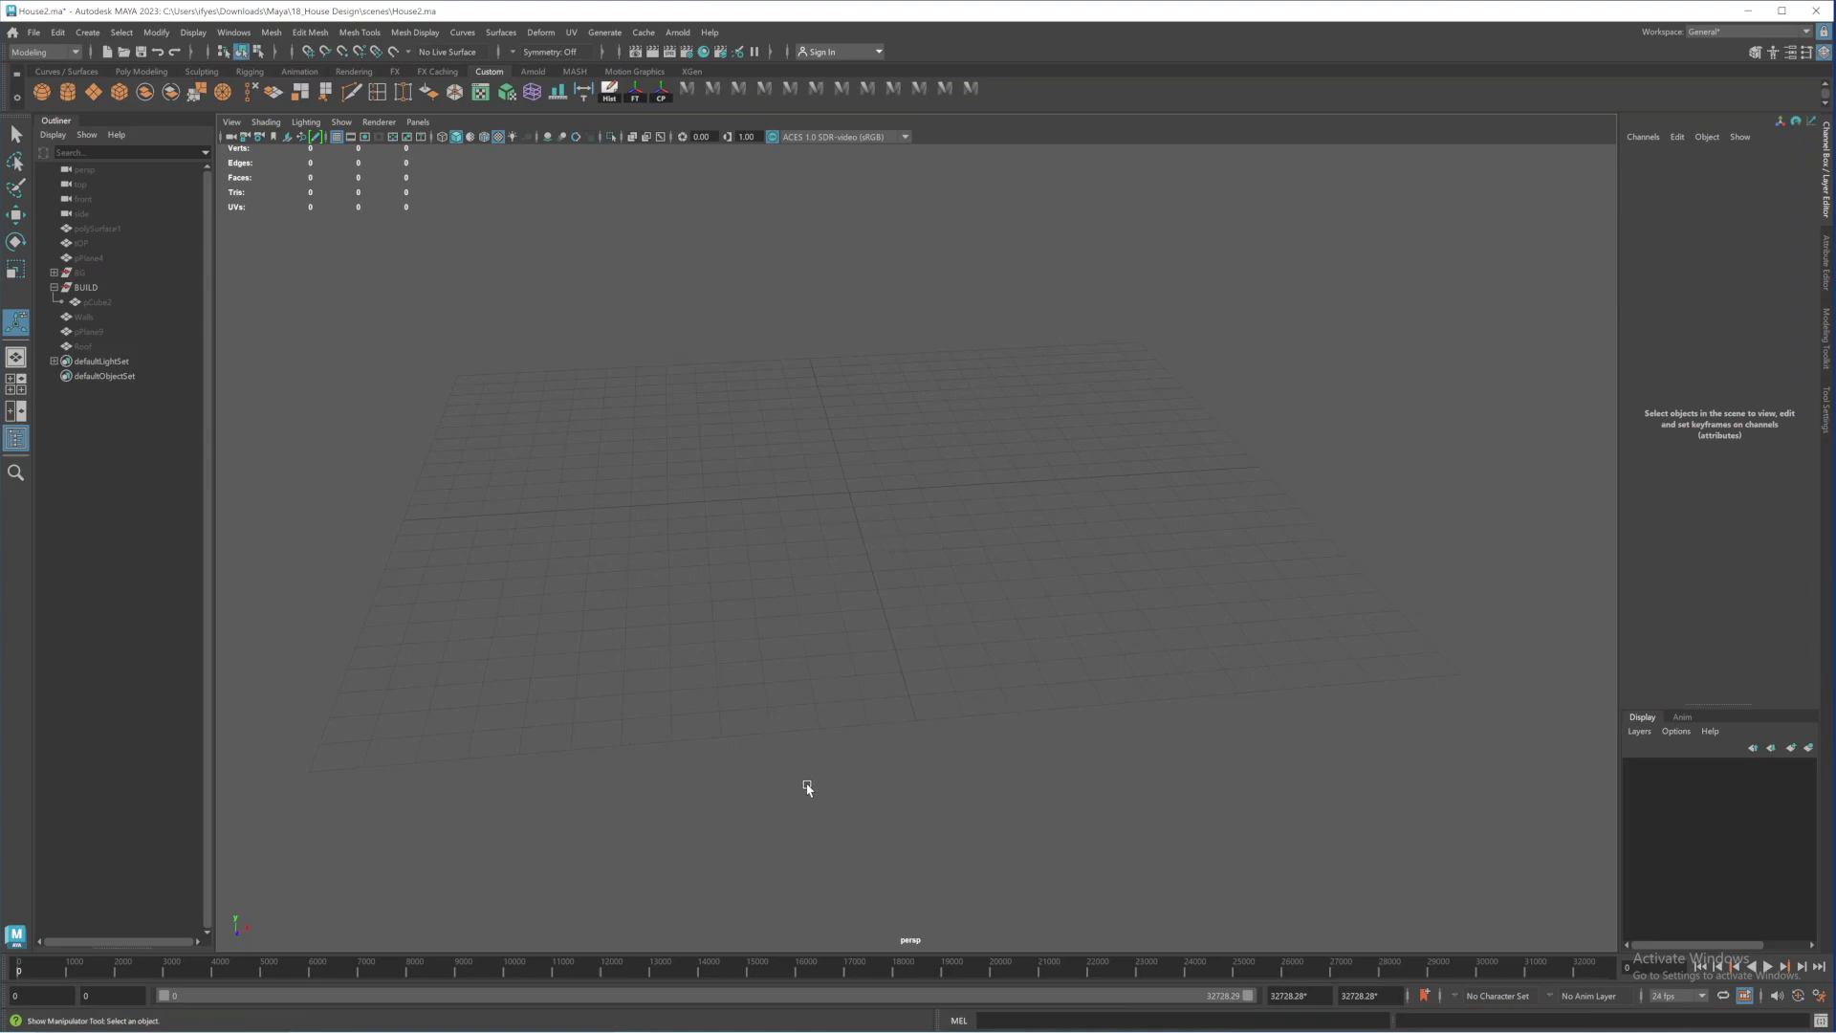
key("space")
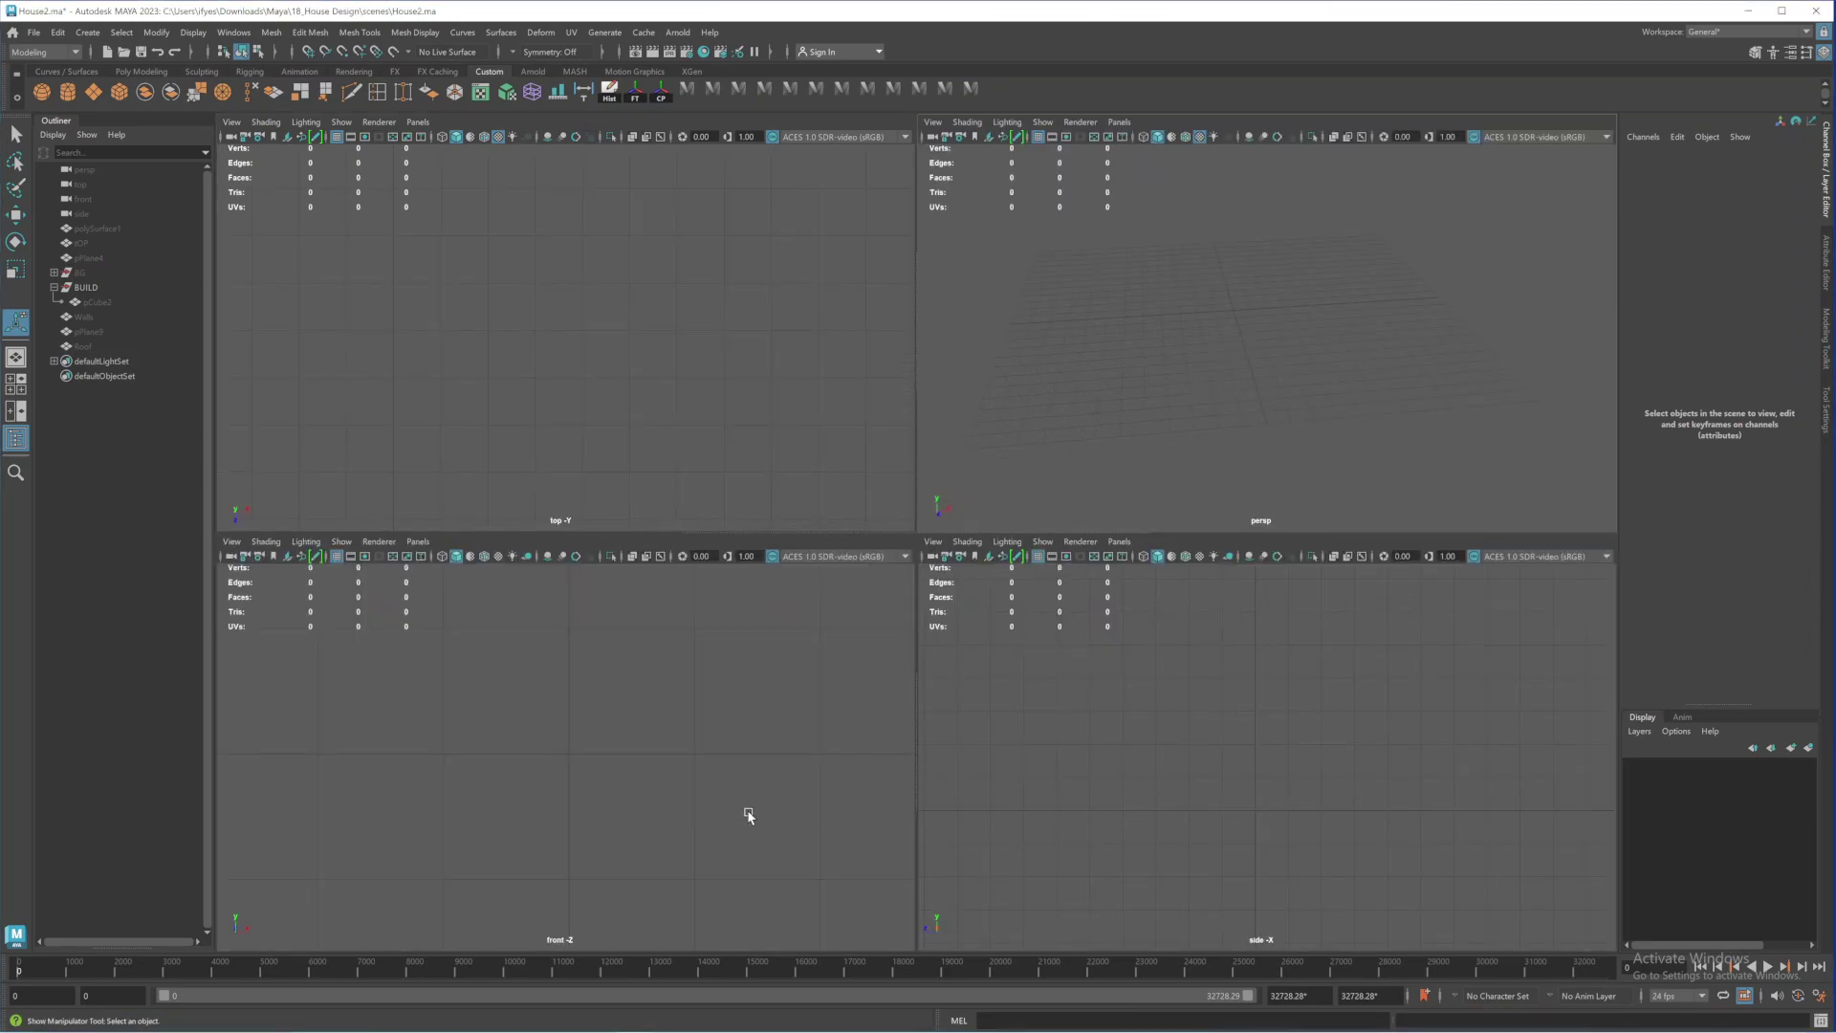
scroll(459, 689, "down", 7)
middle_click_drag(459, 688, 395, 630, "alt")
scroll(1127, 733, "down", 1)
mouse_move(1206, 741)
middle_mouse_down("alt")
mouse_move(1232, 677)
mouse_move(1343, 705)
mouse_move(1332, 771)
mouse_move(1230, 729)
middle_mouse_up("alt")
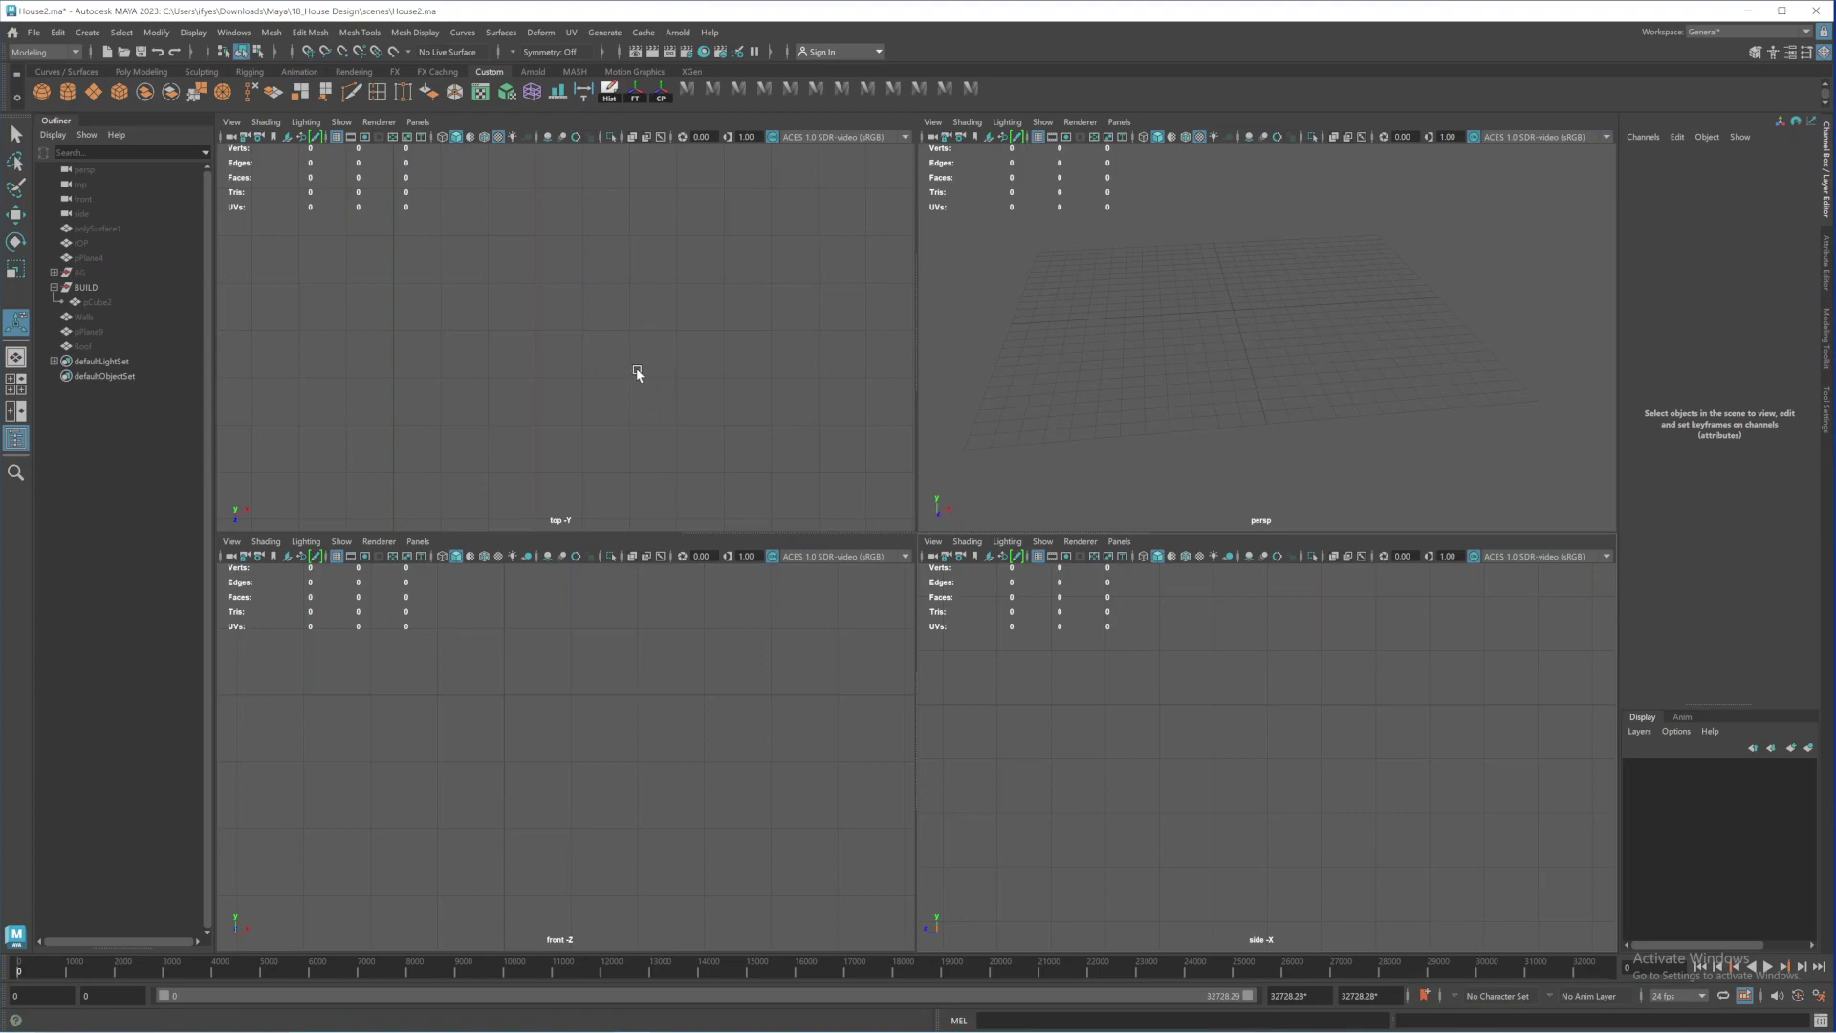
left_click_drag(1210, 362, 1202, 369, "alt")
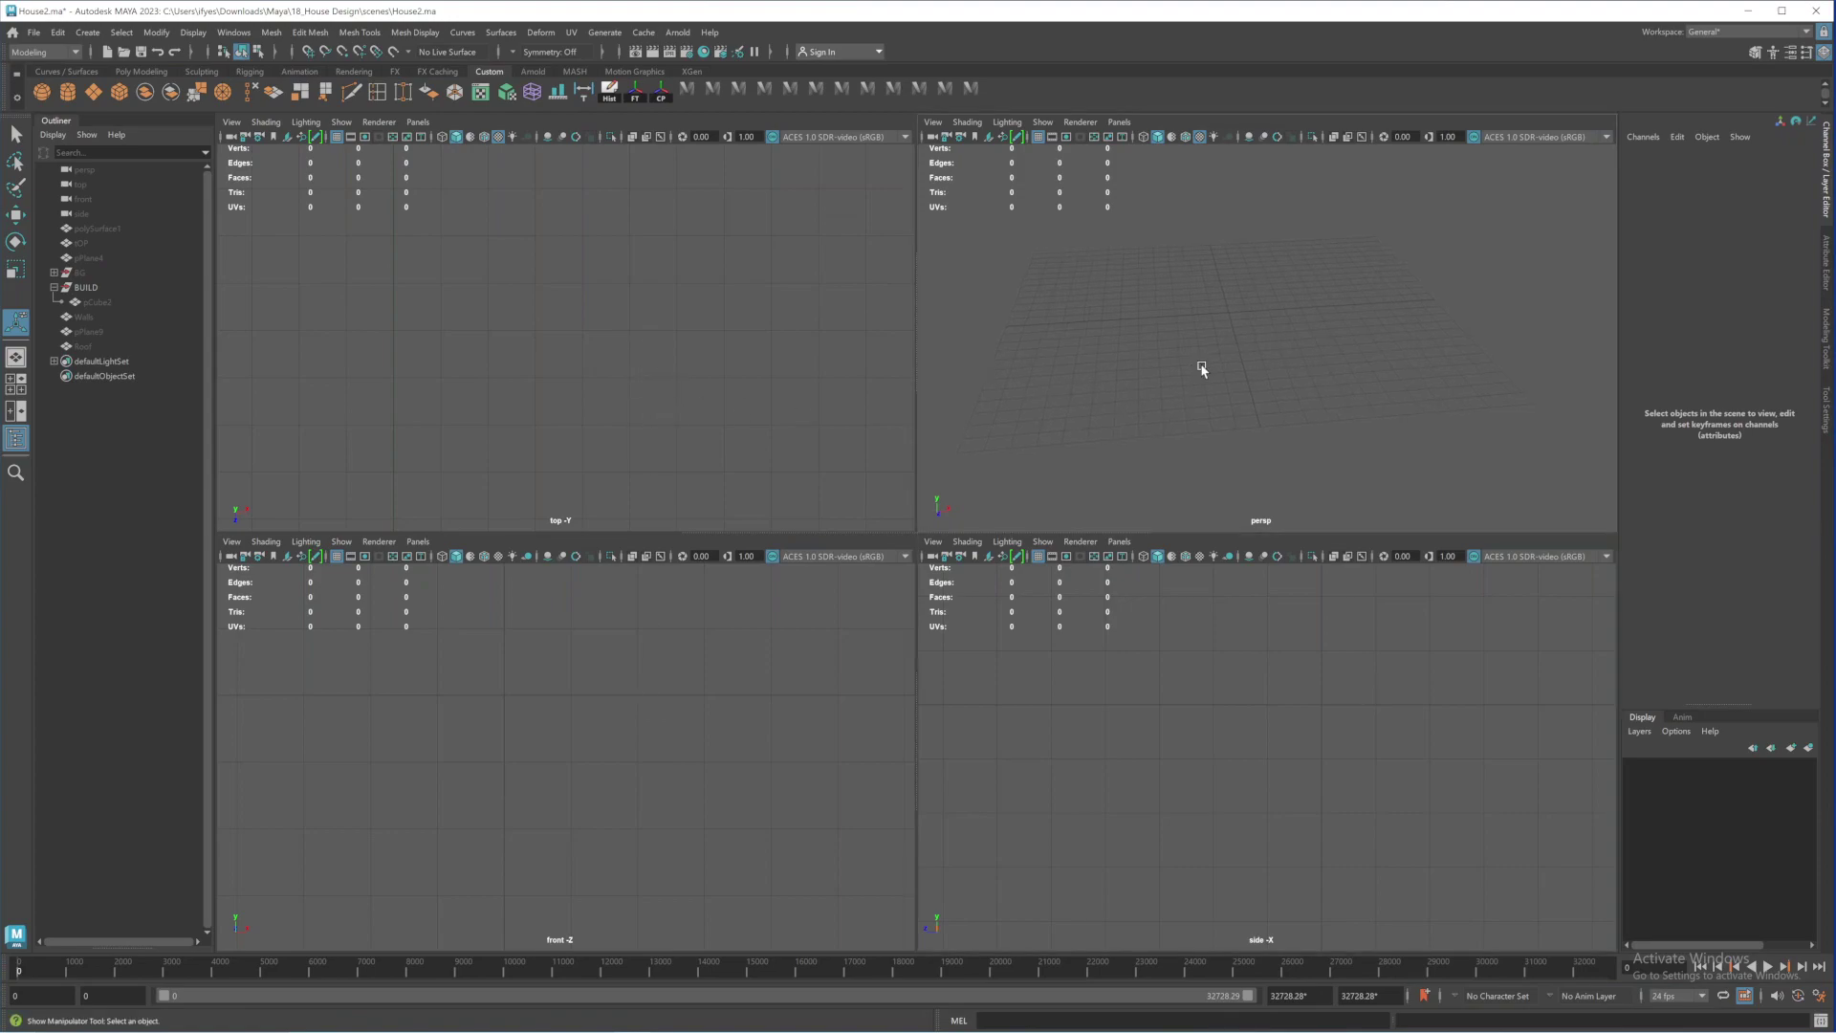
key("space")
left_click_drag(933, 475, 971, 444, "alt")
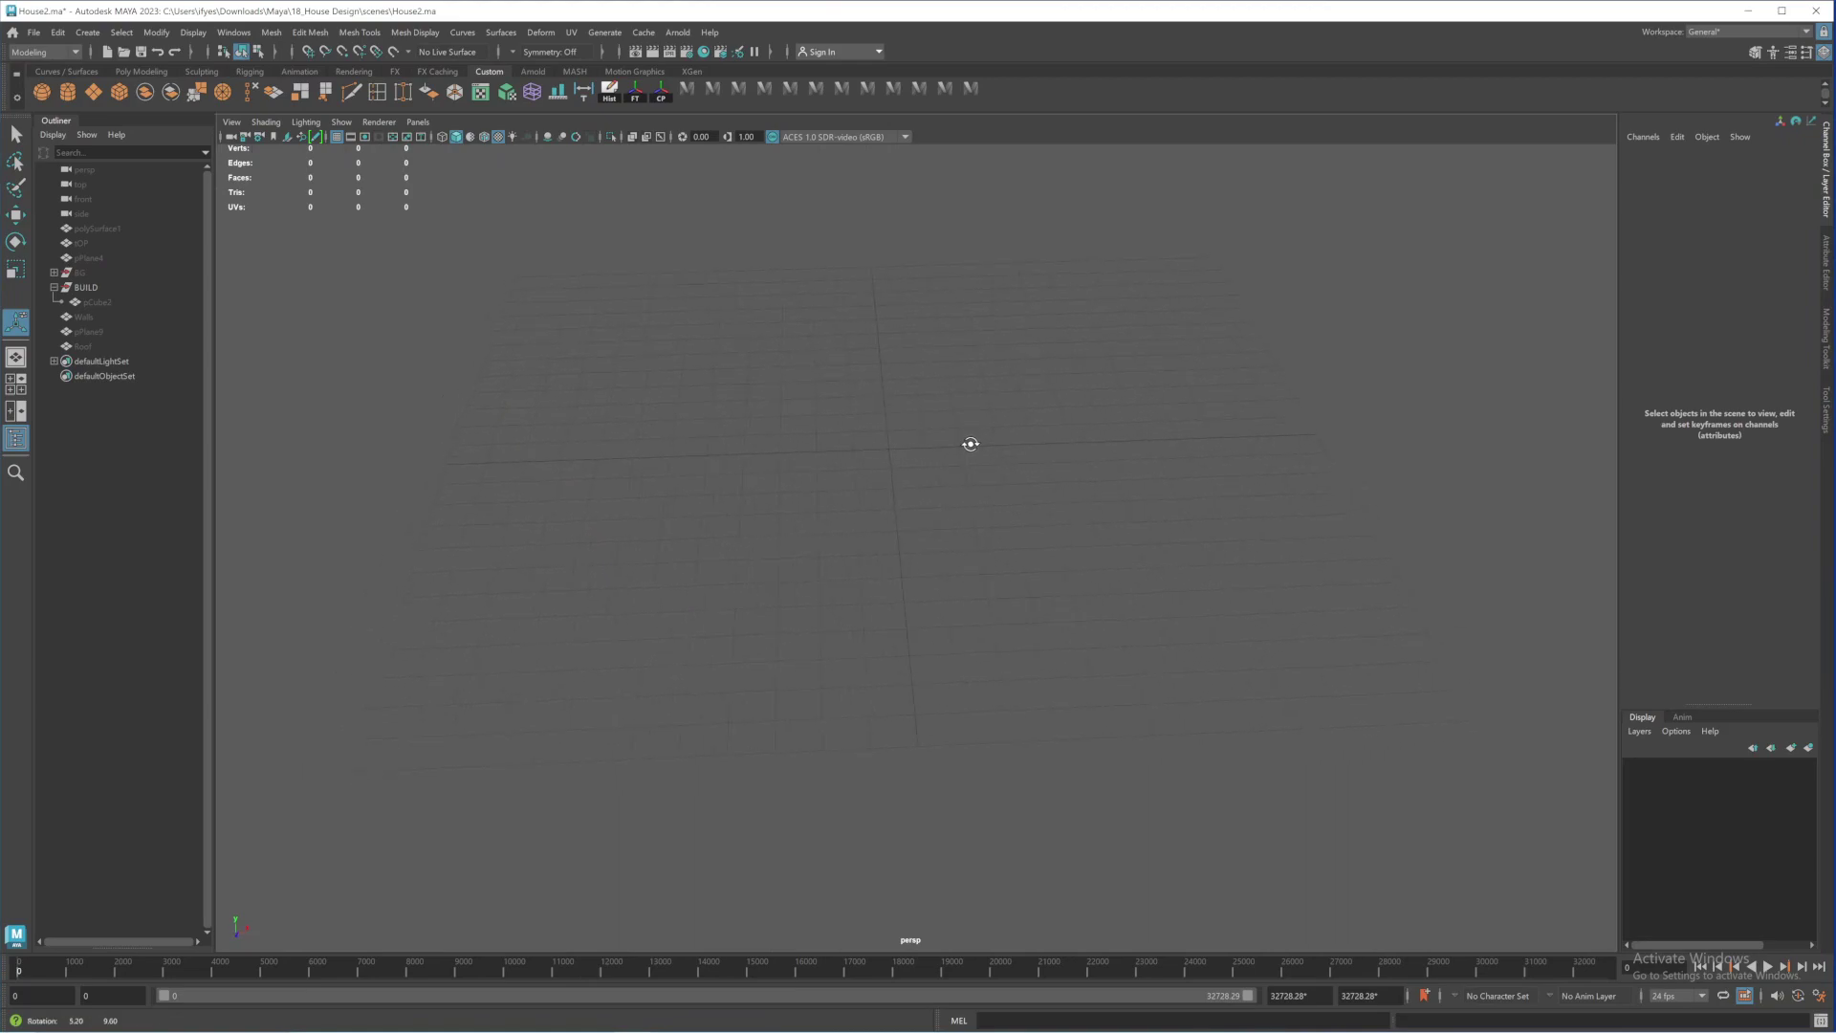
left_click(121, 94)
left_click_drag(831, 532, 927, 483, "alt")
right_click_drag(930, 488, 985, 556, "alt")
middle_click_drag(913, 486, 950, 588, "alt")
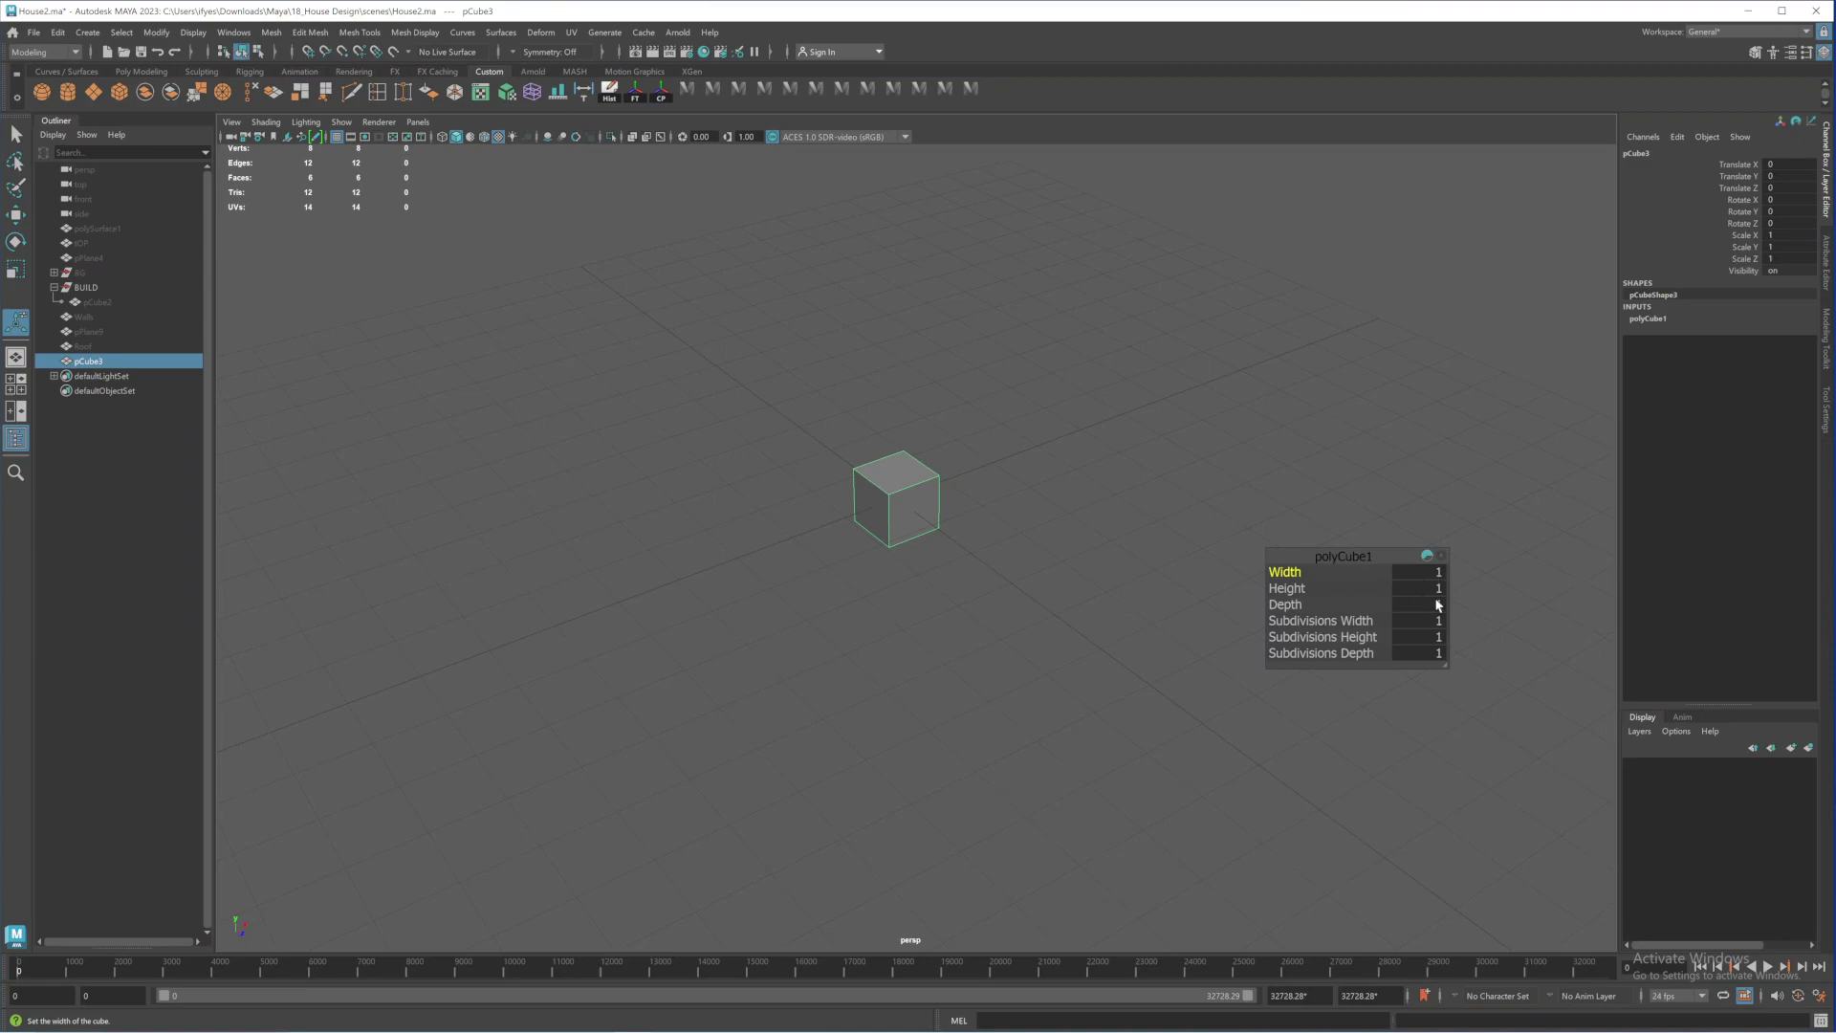
left_click_drag(816, 520, 833, 478, "alt")
key("Delete")
left_click_drag(787, 598, 873, 545, "alt")
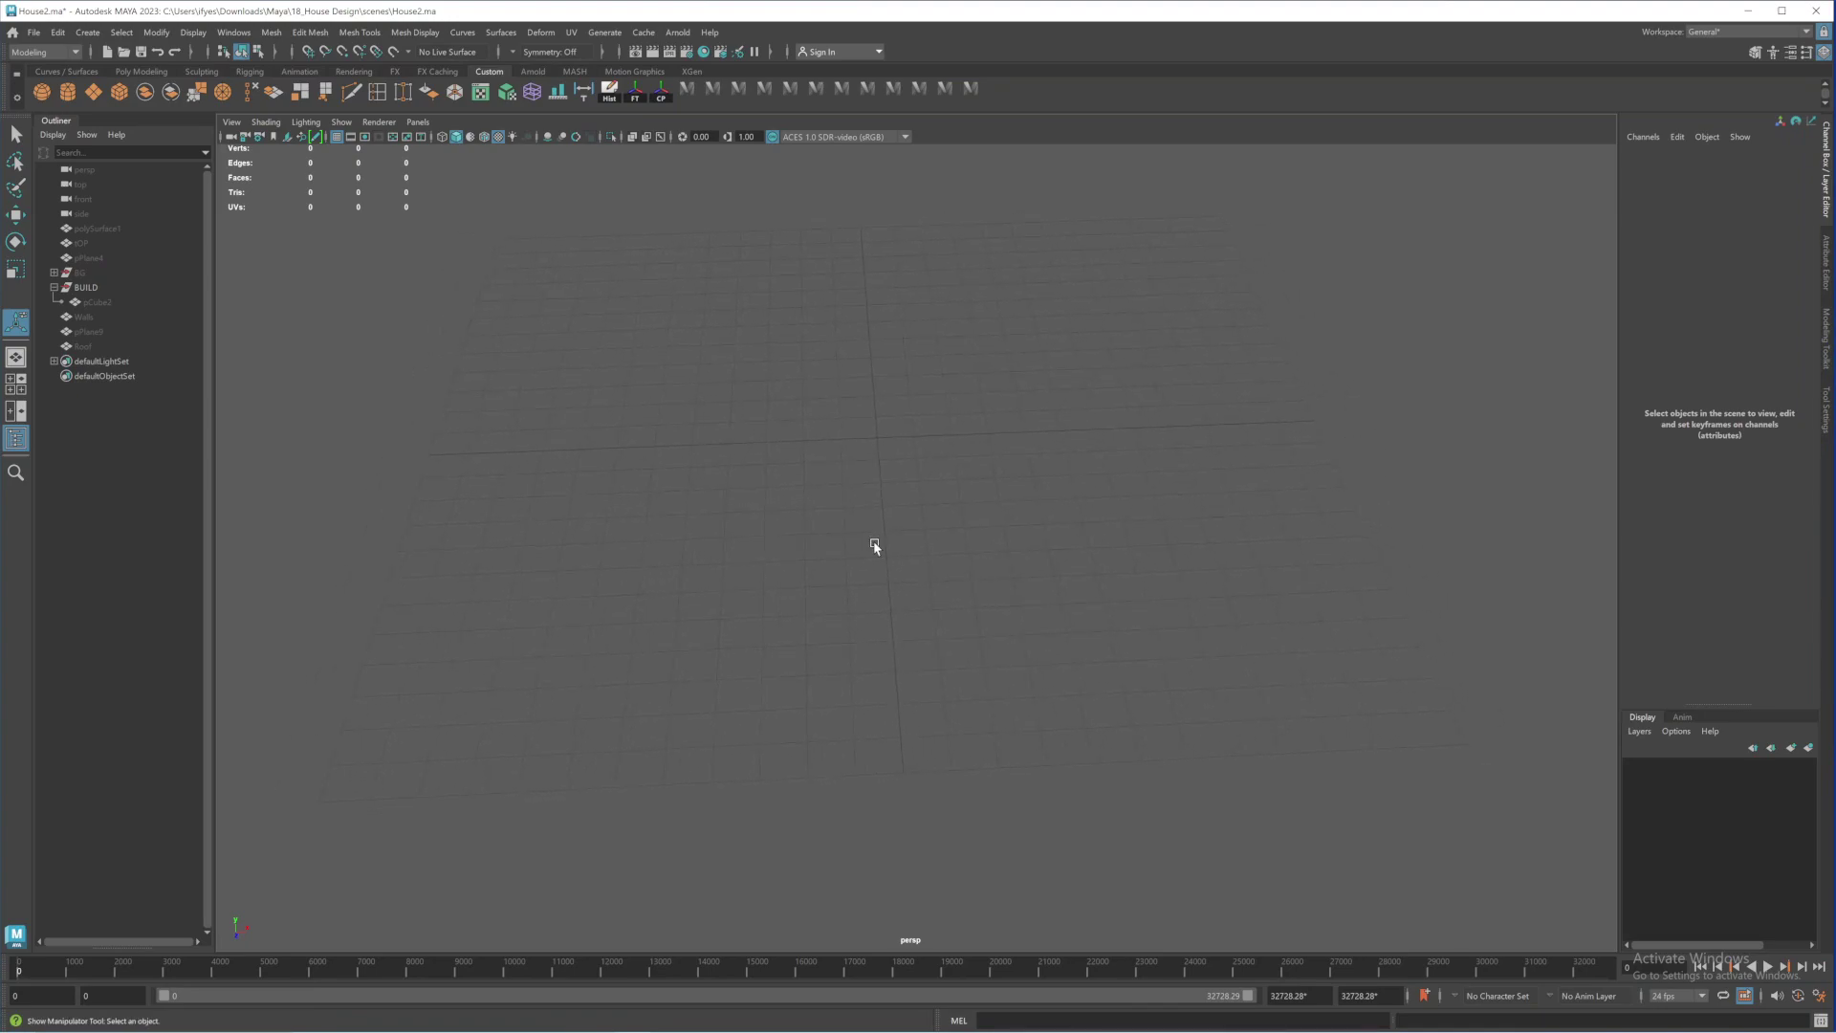
Create a polygon plane at the origin and scale it uniformly to about 11.43
left_click(102, 92)
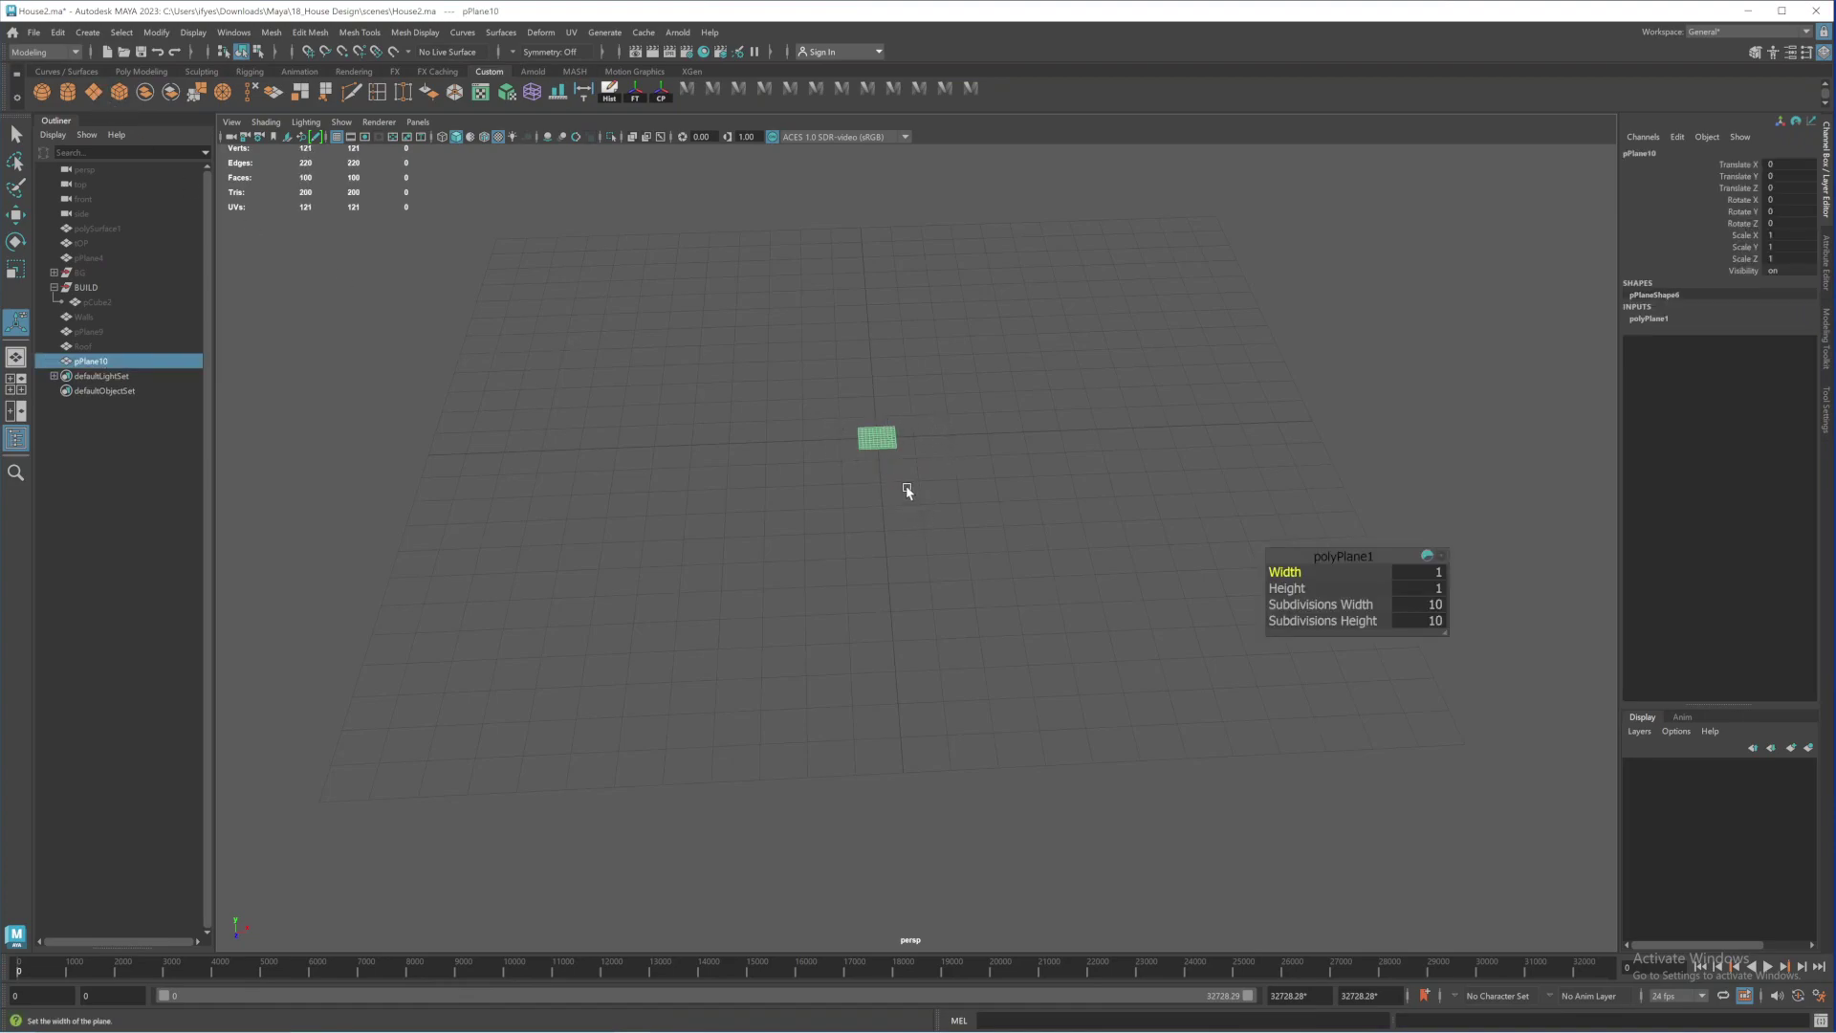
middle_click_drag(905, 488, 868, 473, "alt")
right_click_drag(791, 393, 891, 429, "alt")
middle_click_drag(893, 430, 980, 512, "alt")
key("r")
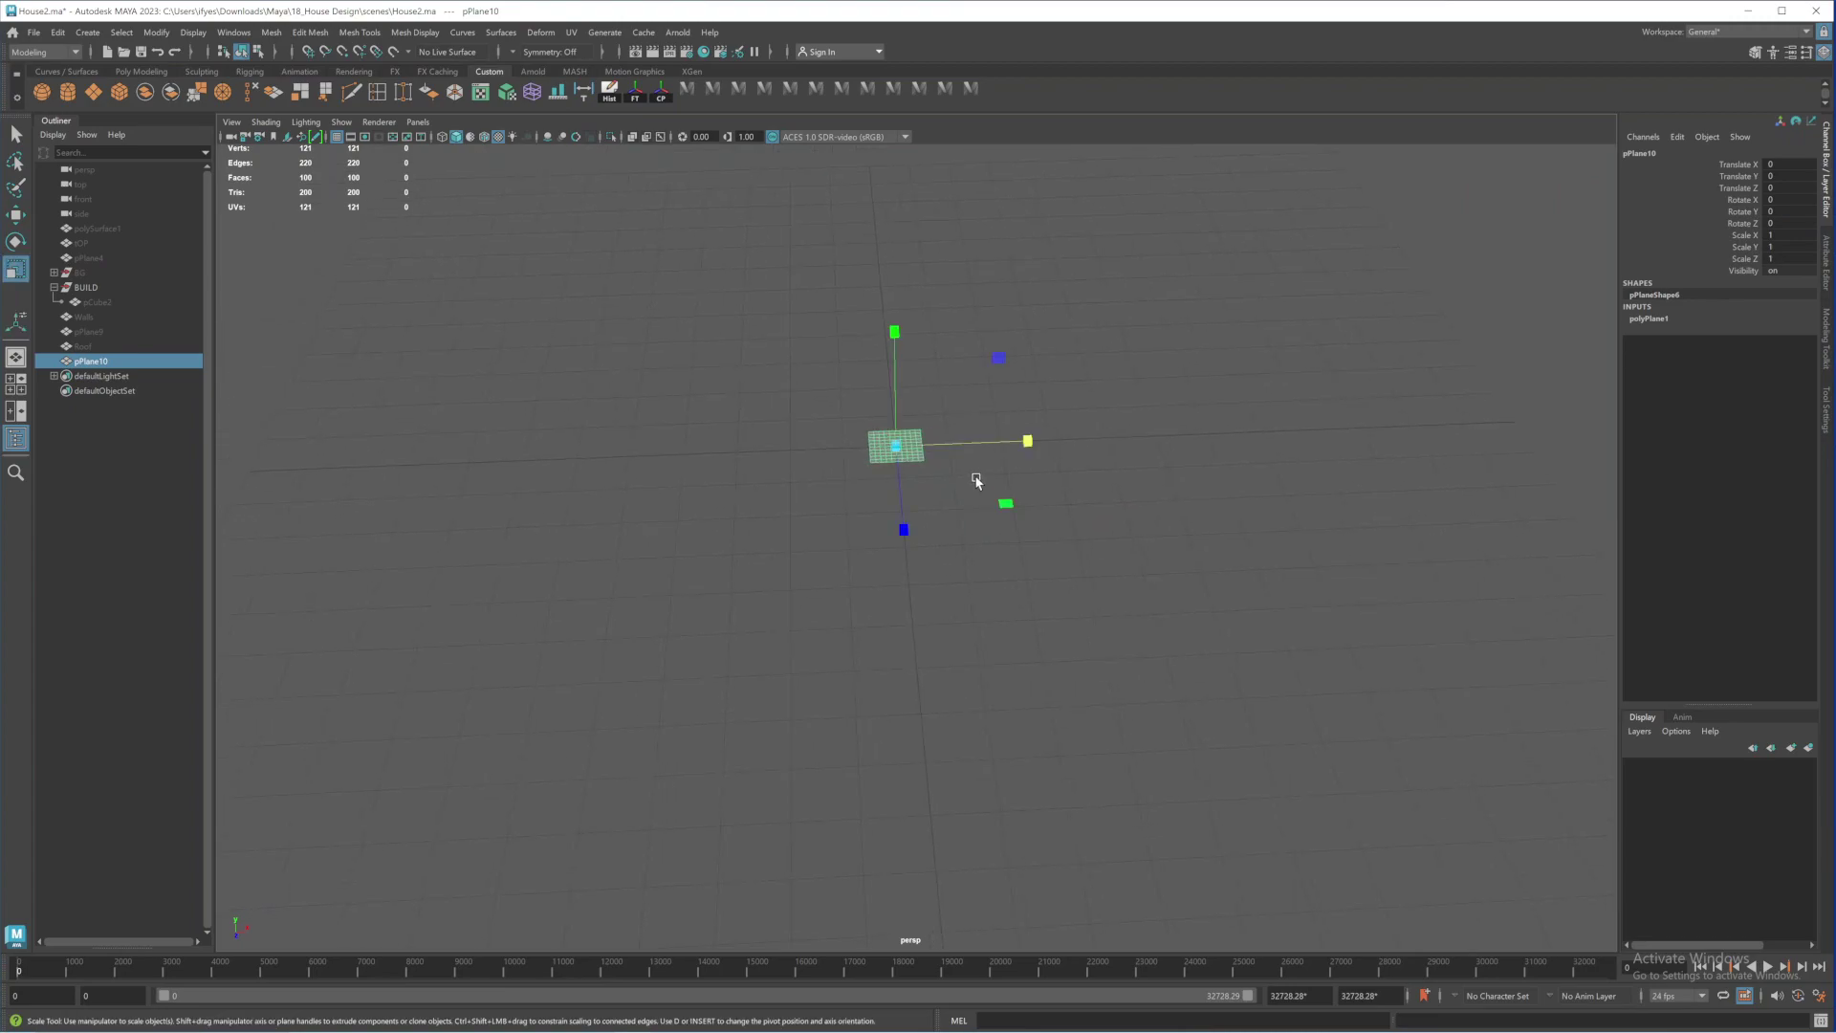
left_click_drag(900, 449, 1282, 683)
middle_click_drag(1139, 574, 1073, 525, "alt")
left_click_drag(1074, 527, 983, 408, "alt")
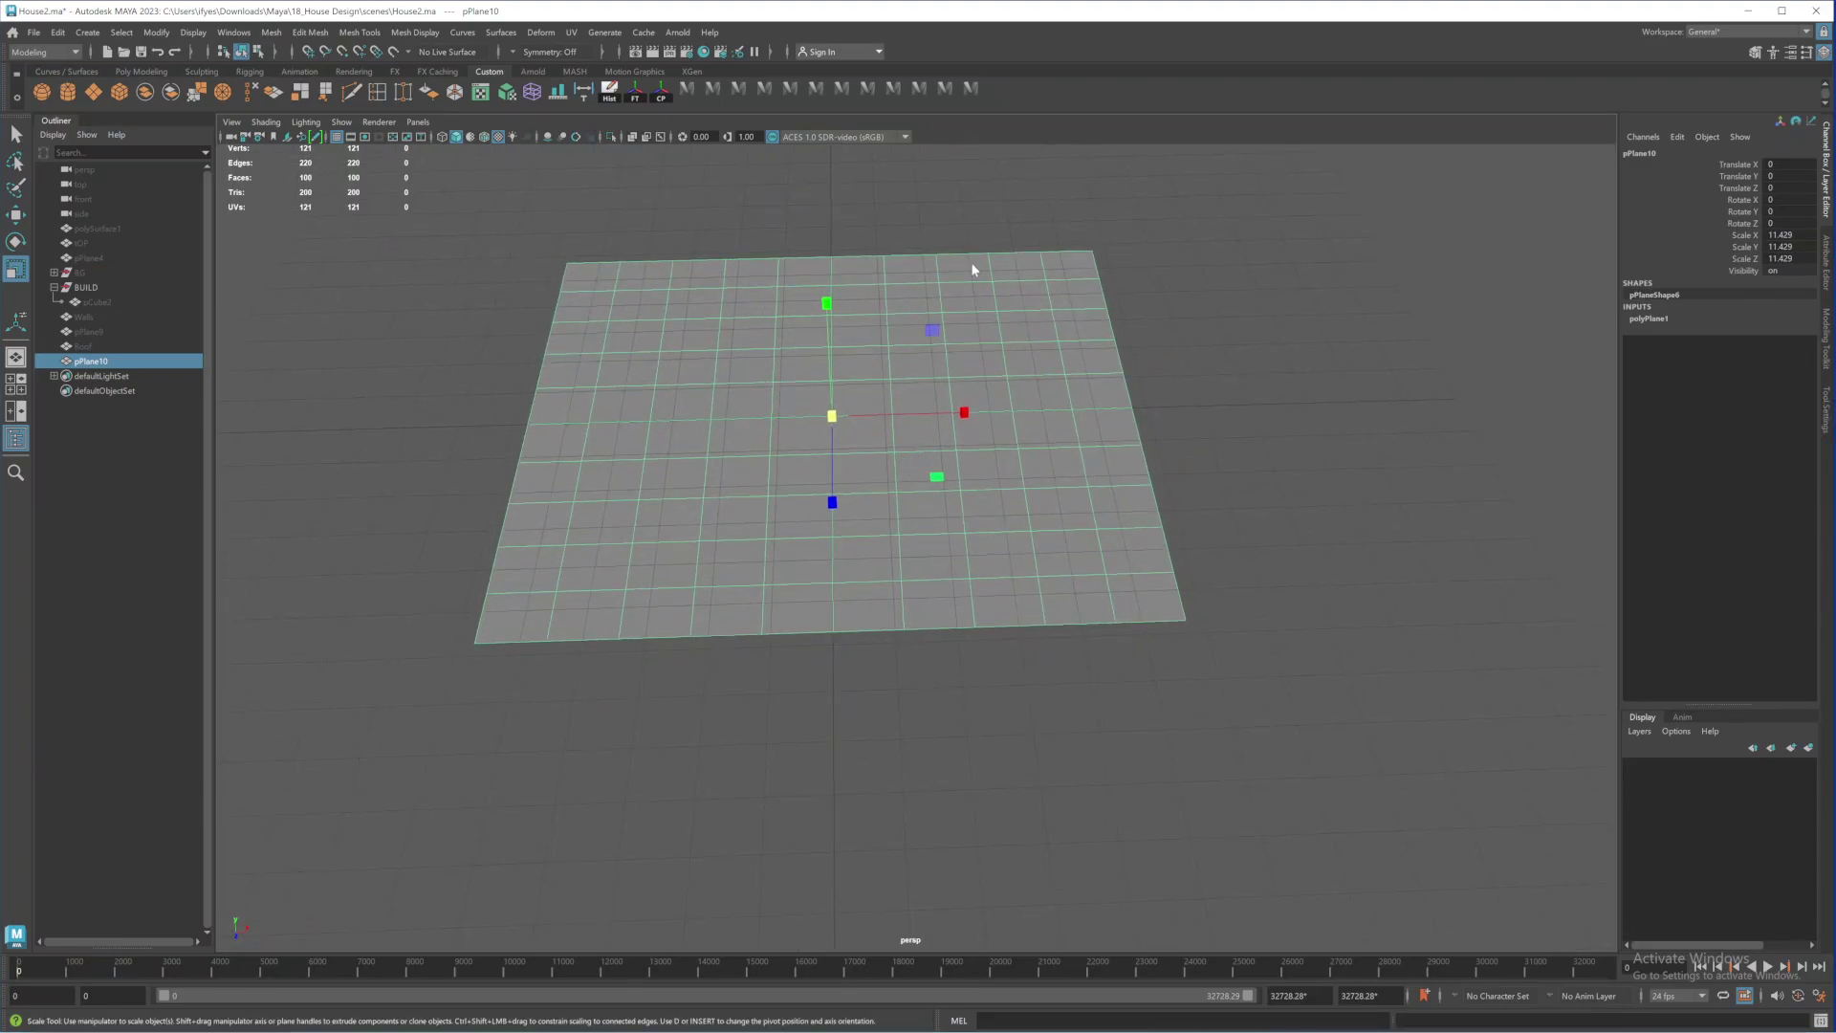
Assign a new Lambert material to the plane and name it FloorPlan2
right_click_drag(972, 262, 1062, 680)
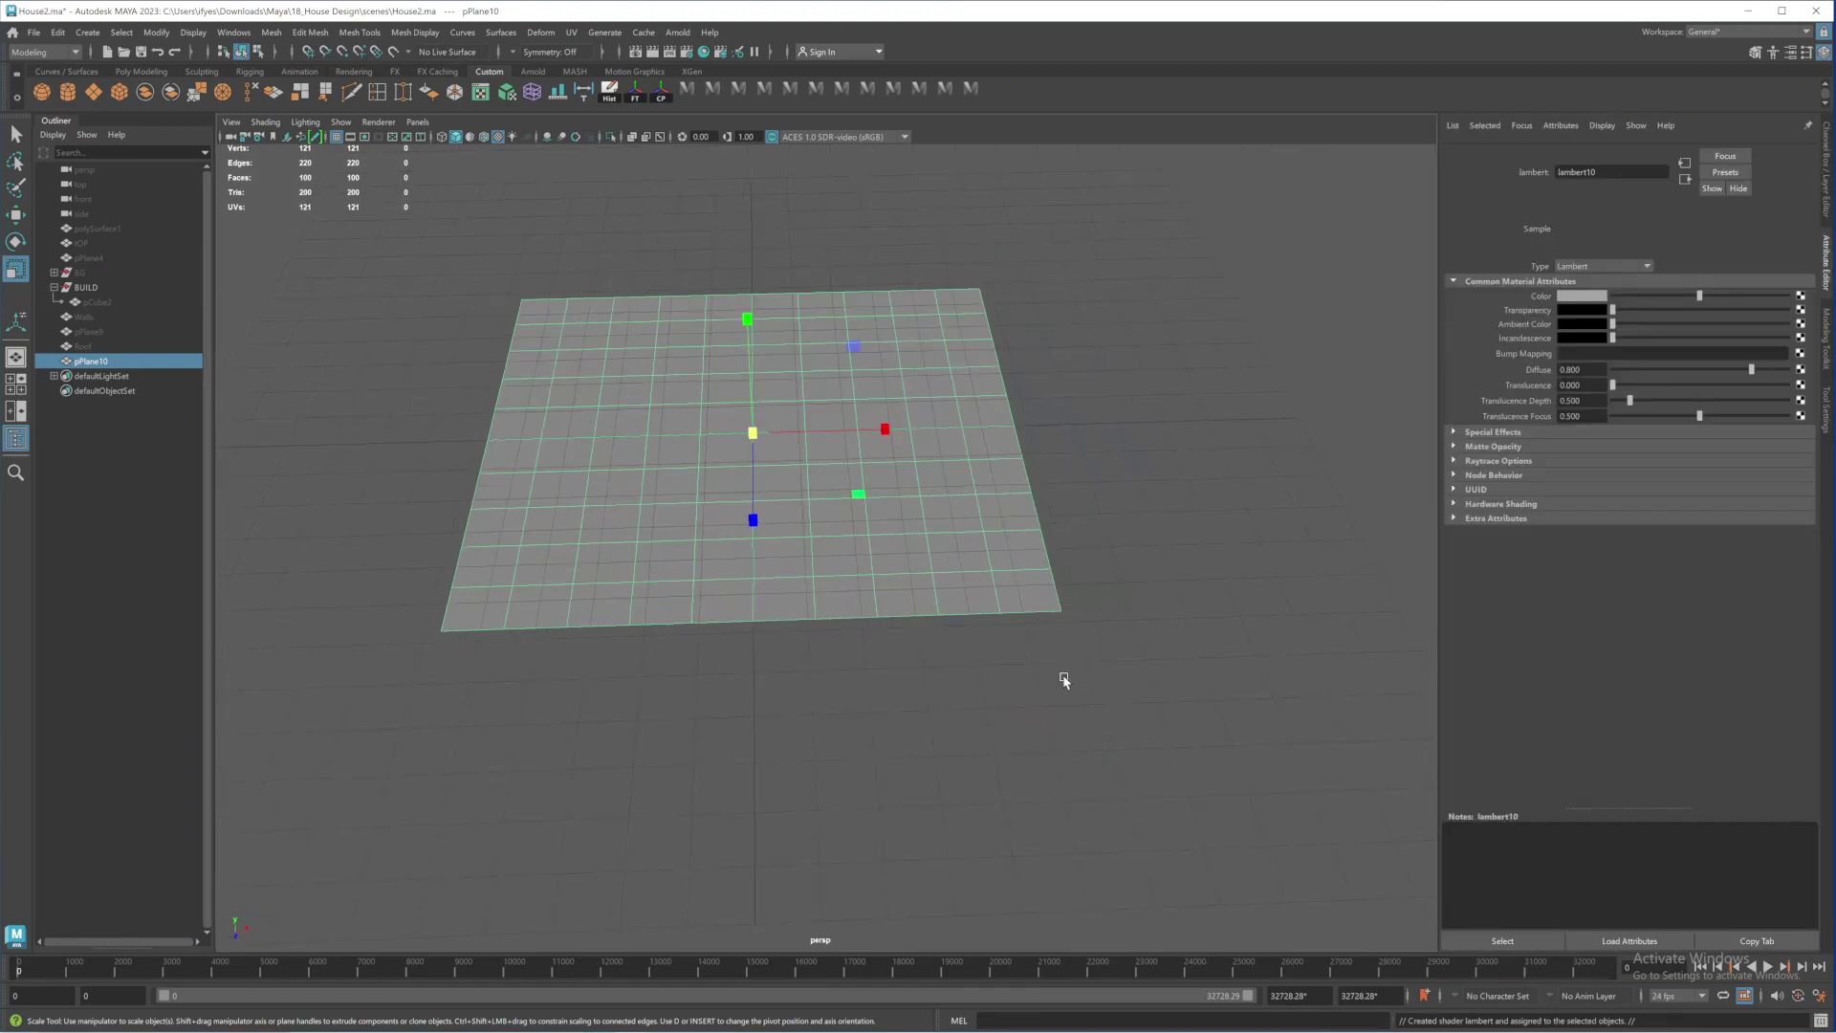
double_click(1590, 186)
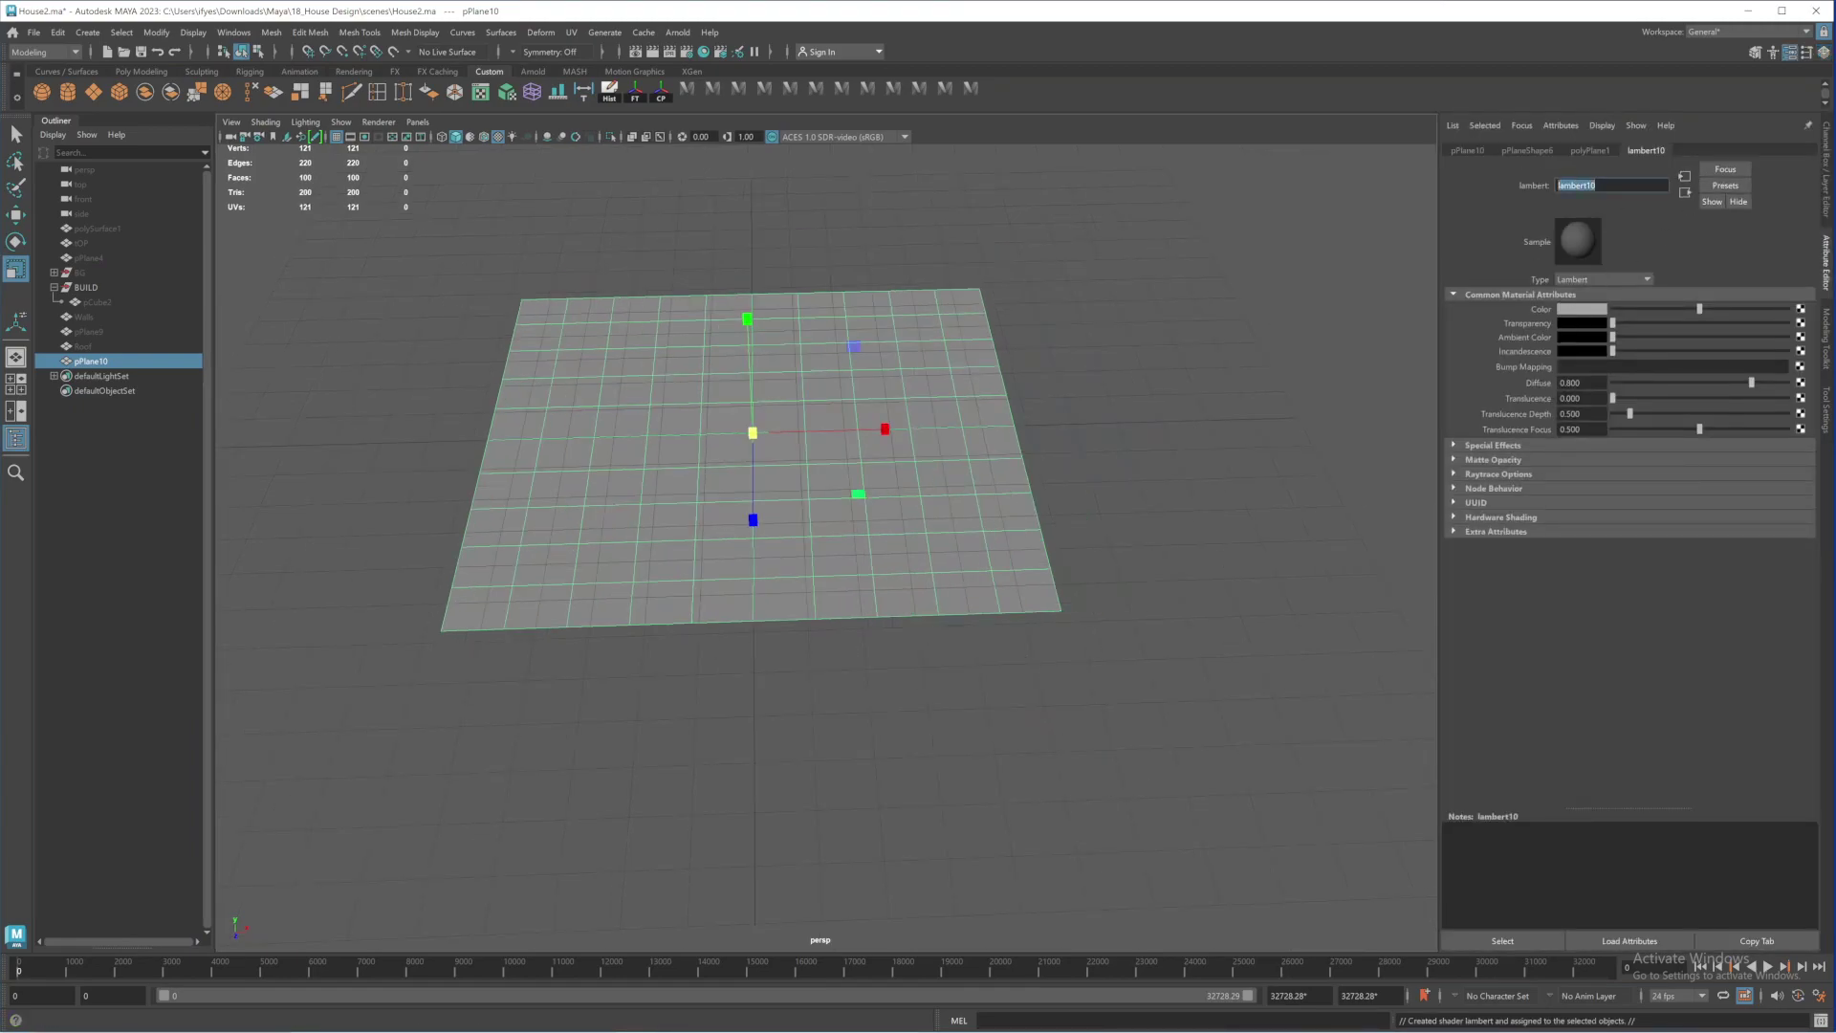
type("FloorPlan2")
key("Return")
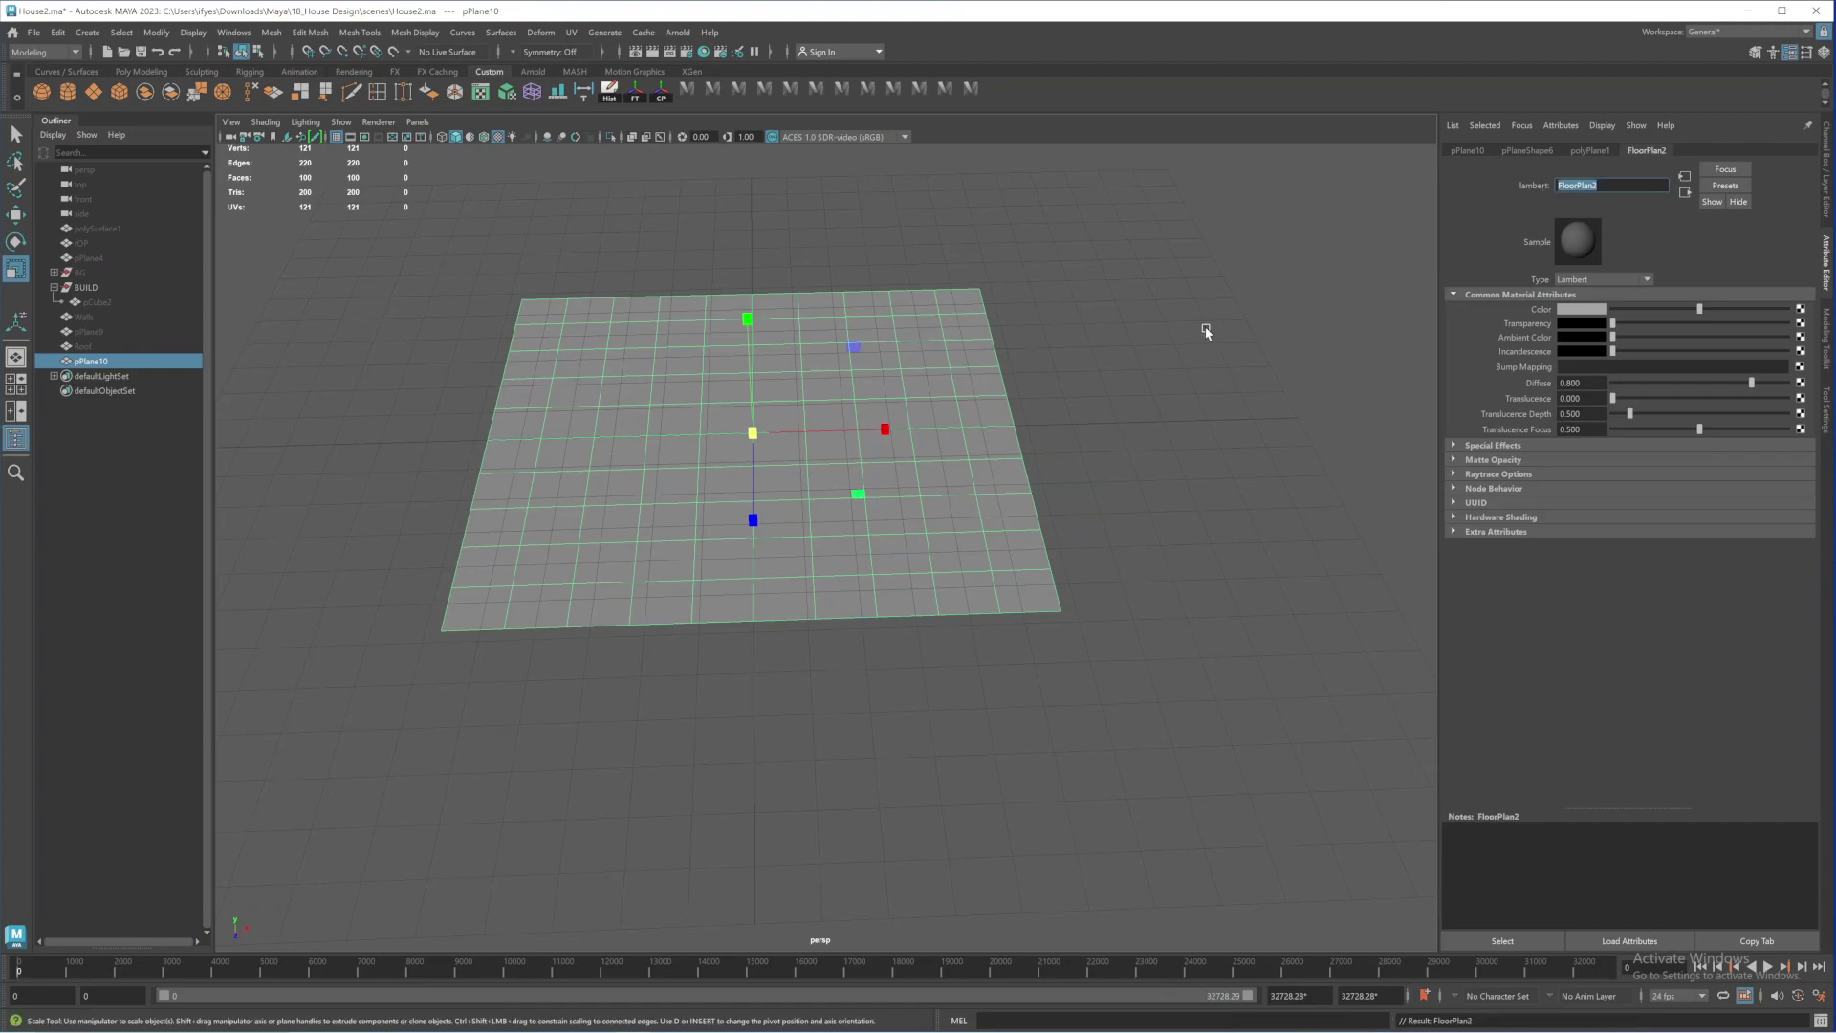
Connect a file texture to the FloorPlan2 material's color and load FLOOR-PLAN-2.jpg into it
middle_click_drag(870, 474, 947, 459, "alt")
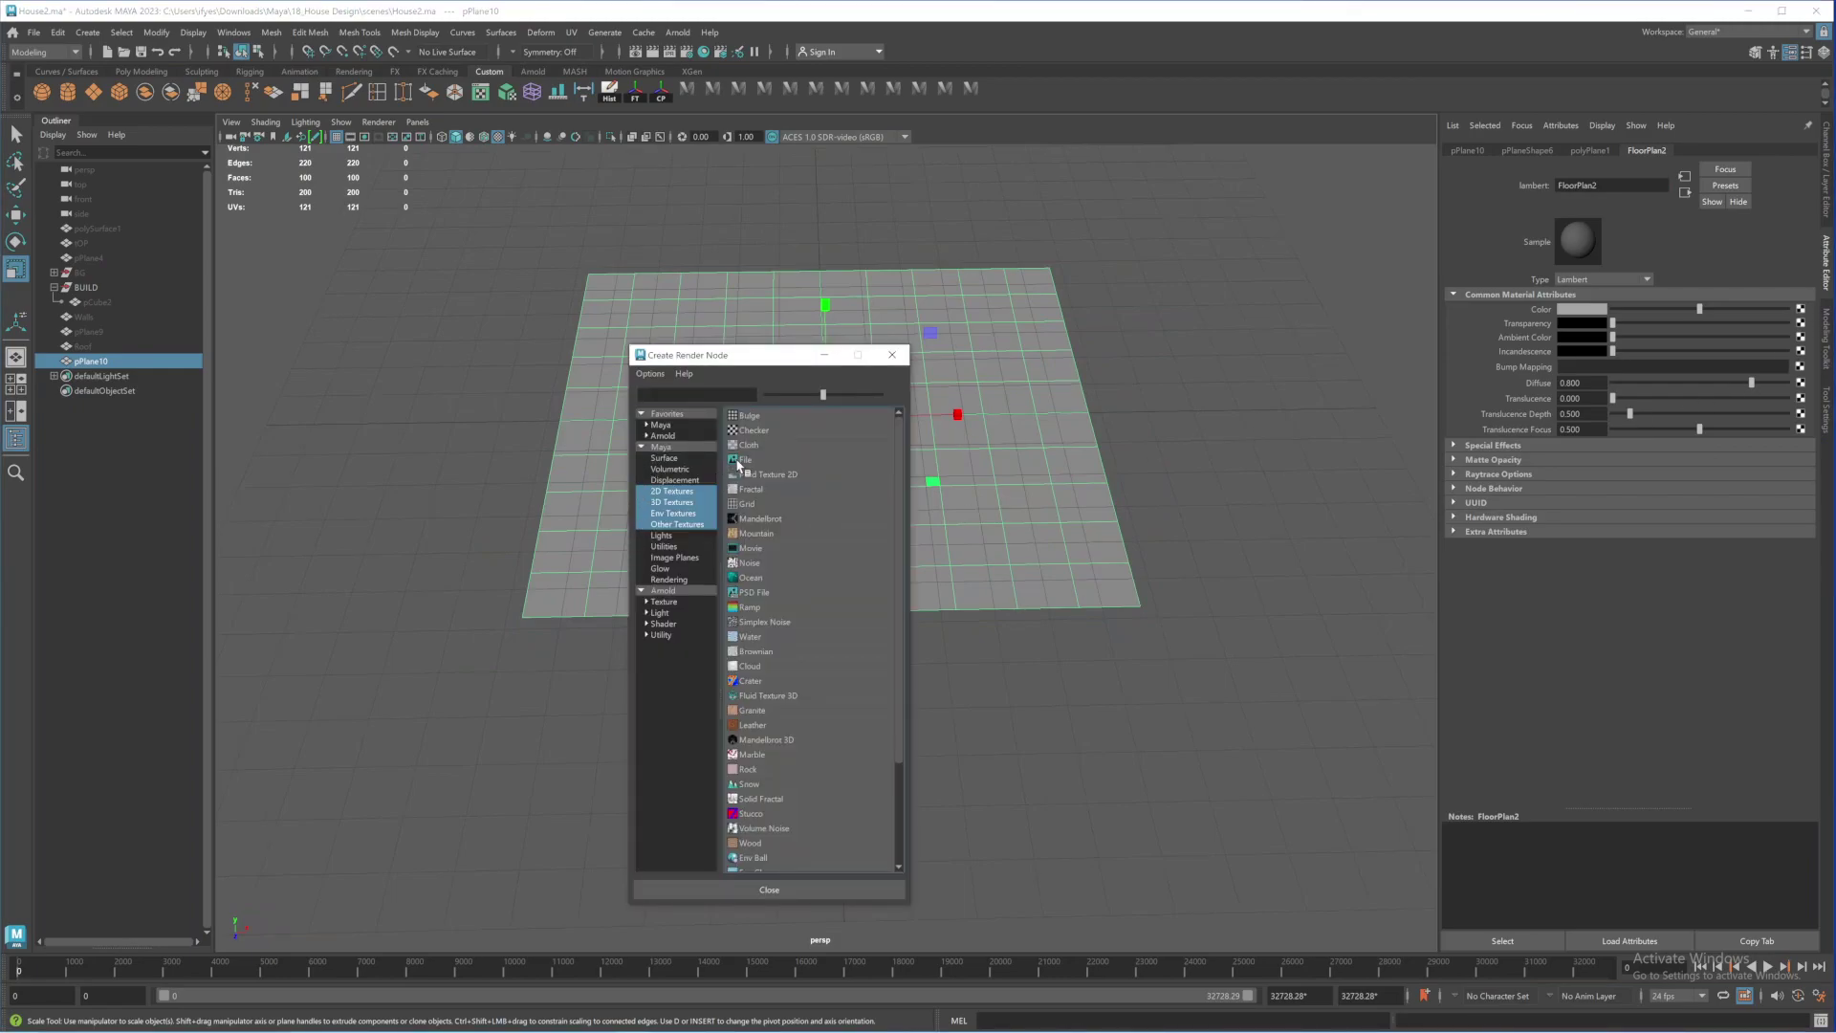
left_click(738, 461)
left_click(1802, 343)
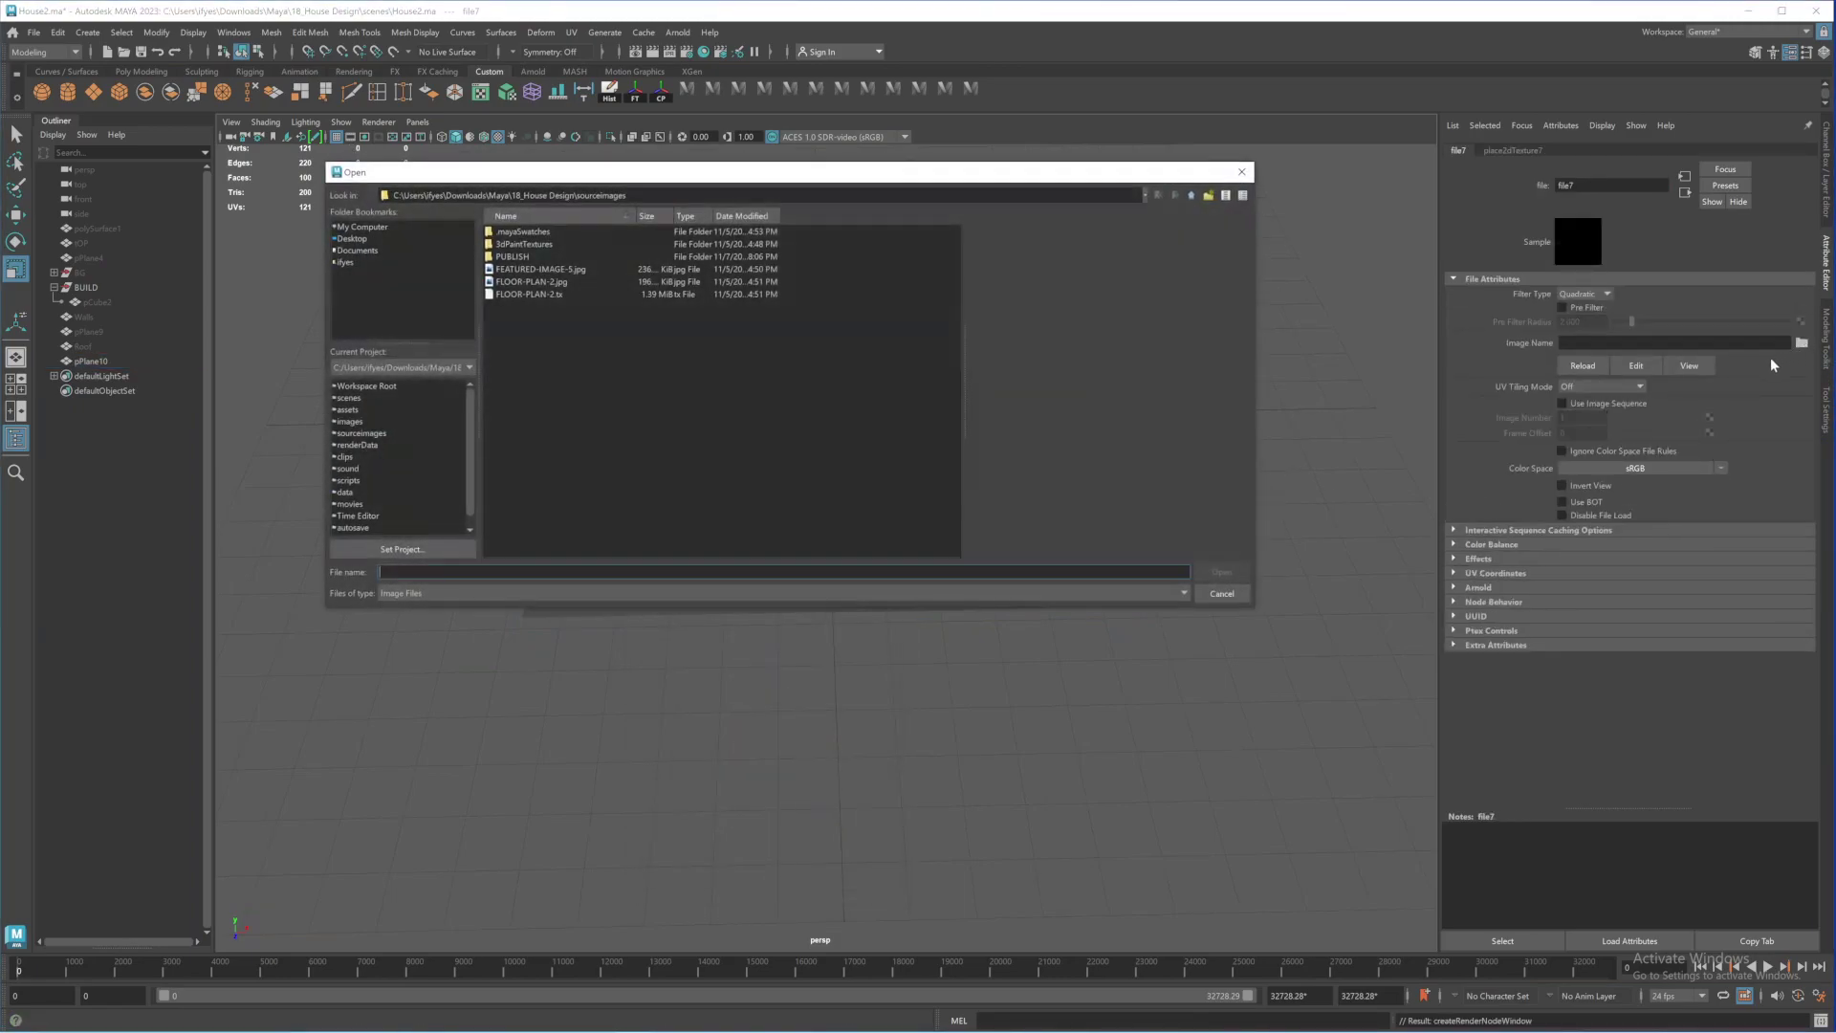
left_click(547, 282)
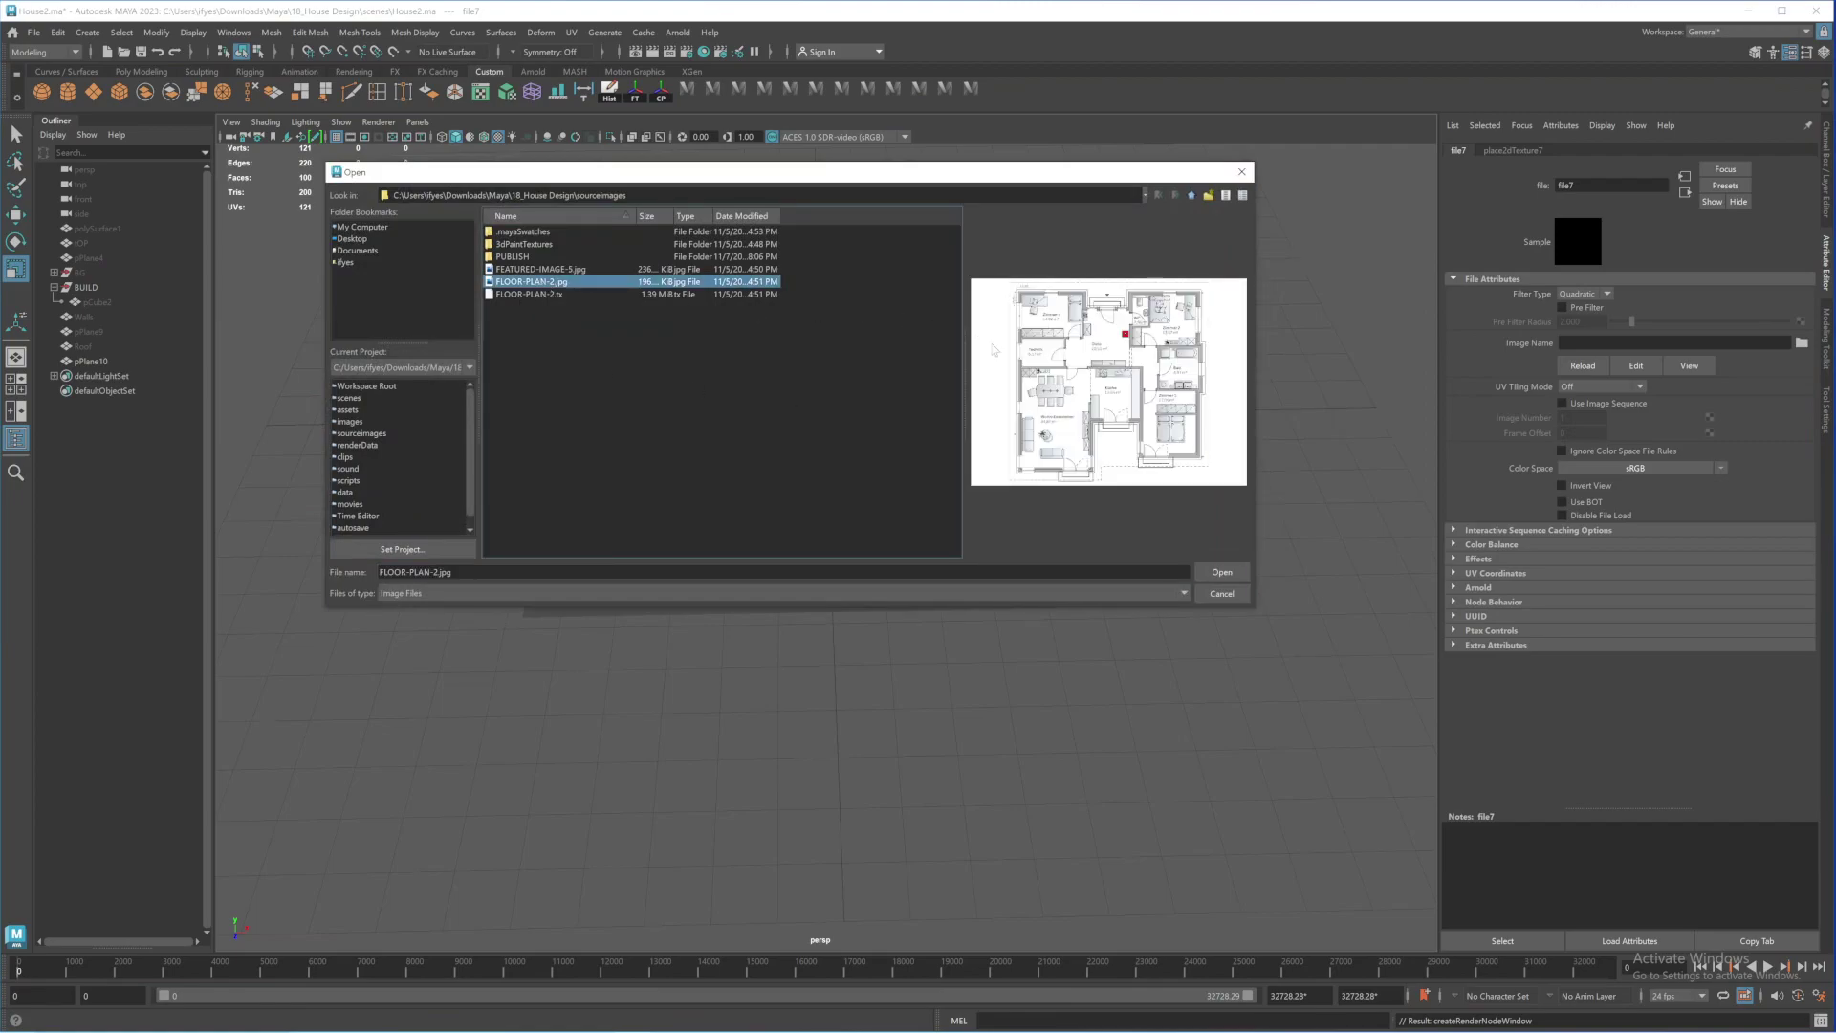
left_click(1223, 571)
Switch the perspective view to plain shaded display and return it to textured display
scroll(958, 520, "up", 5)
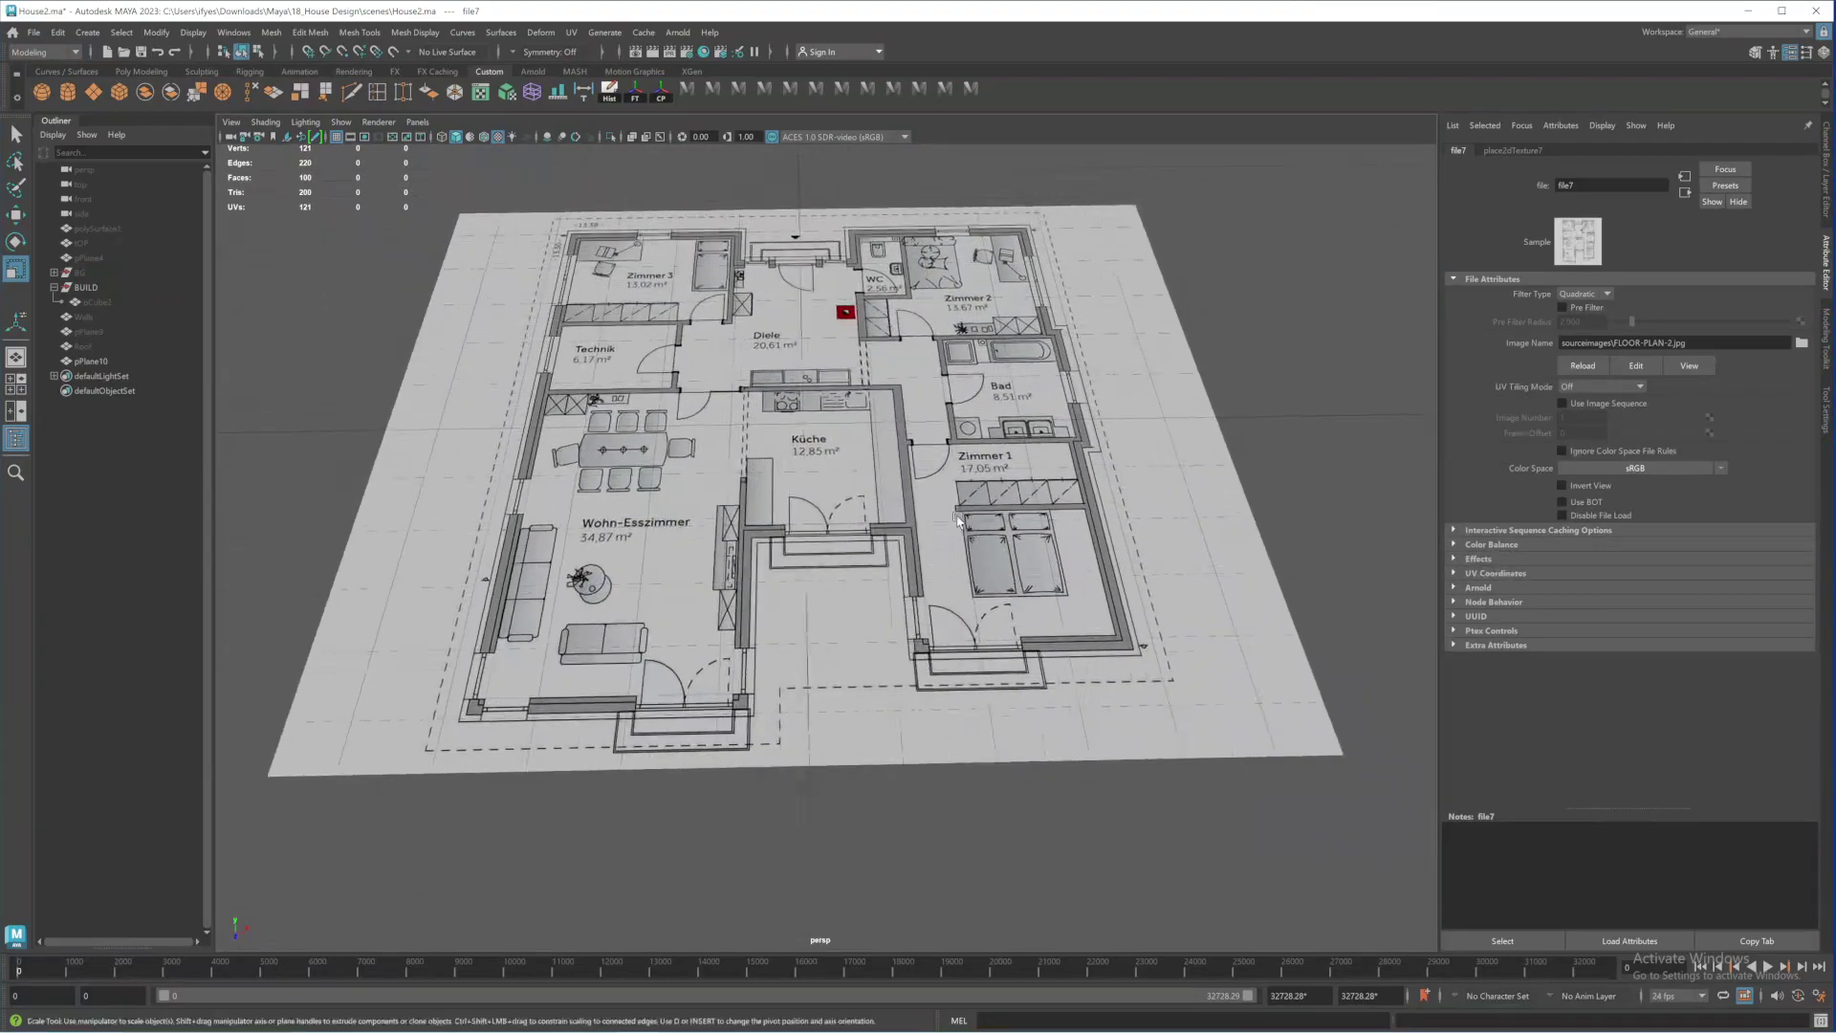
scroll(958, 519, "down", 3)
key("5")
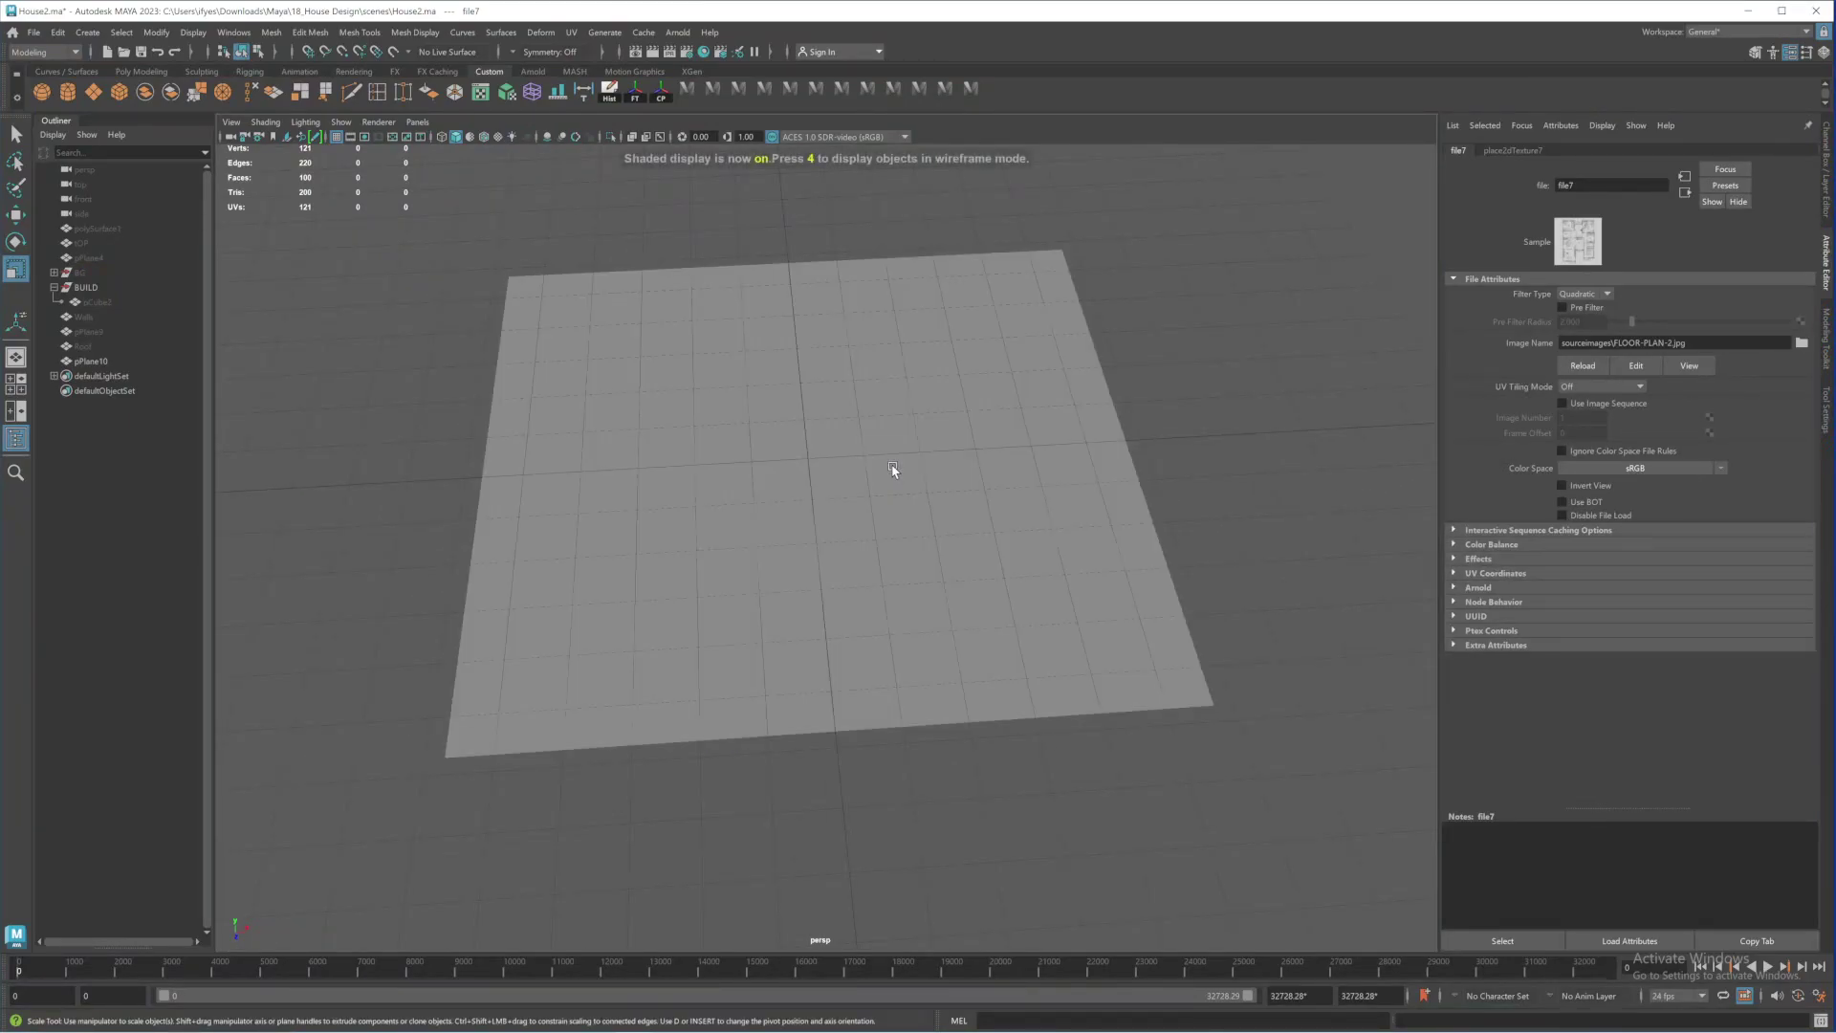
key("6")
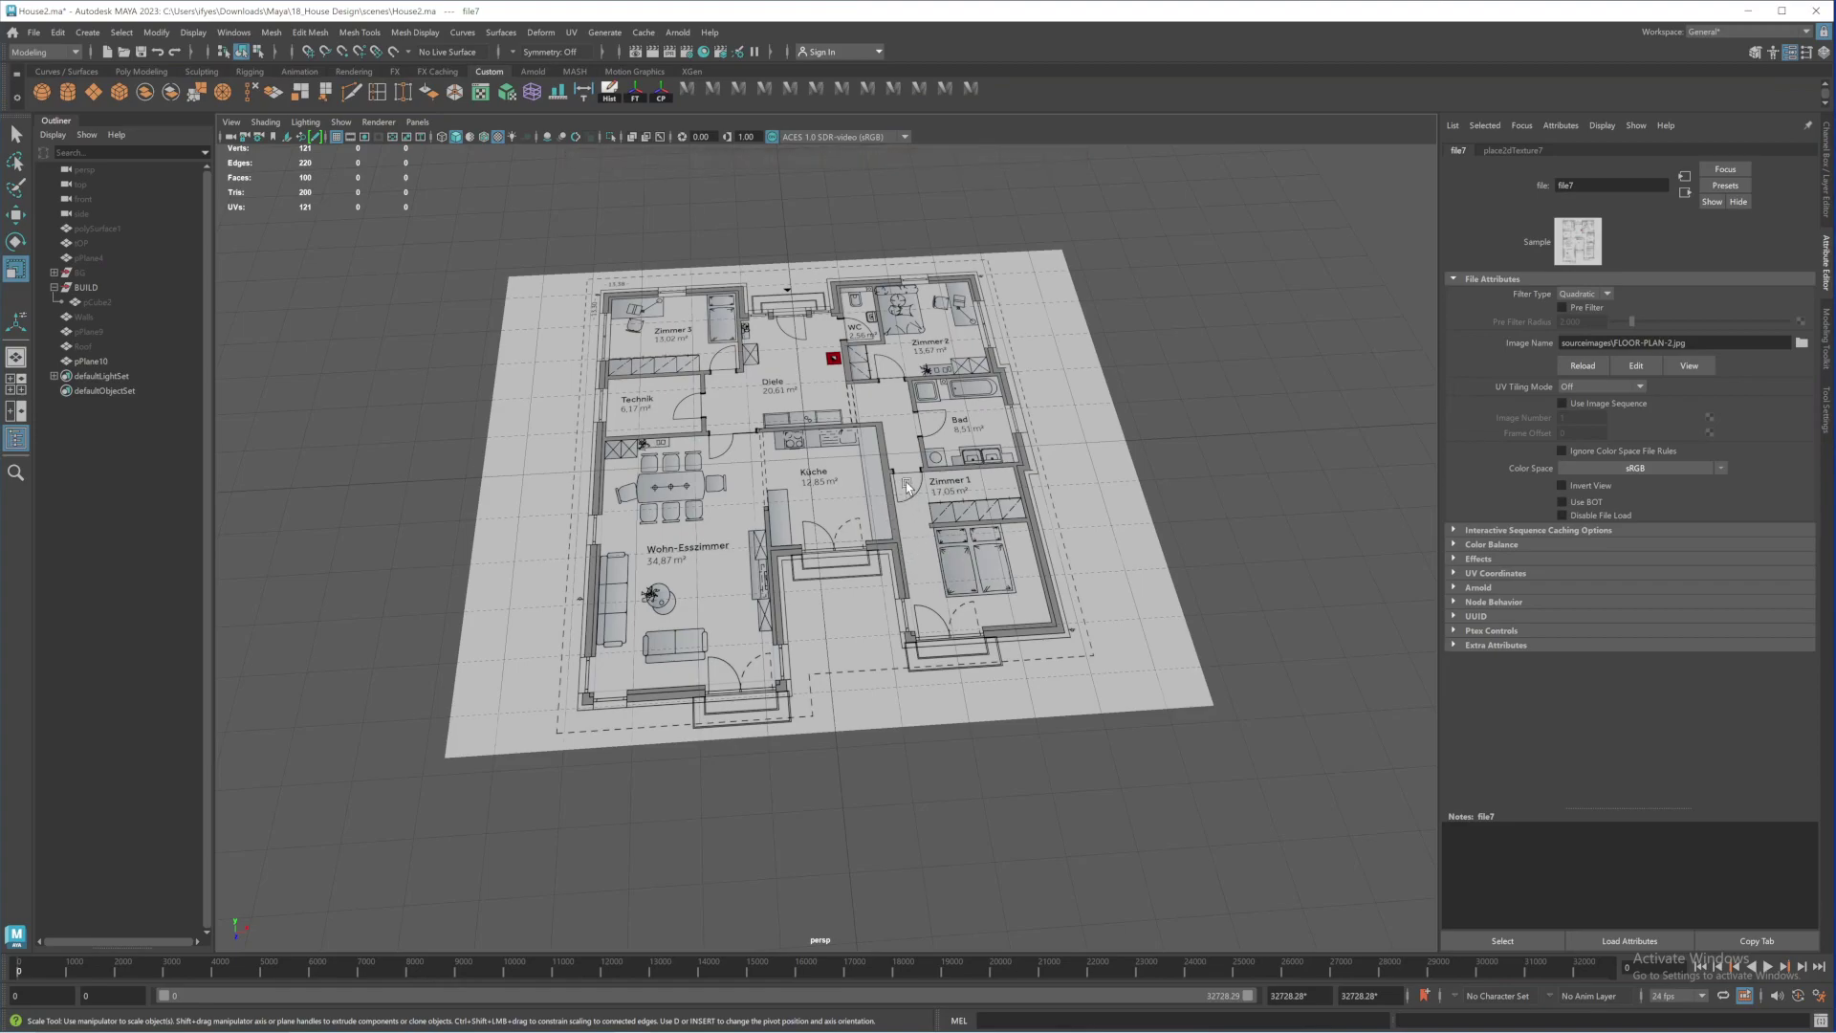
Examine the textured floor plan up close and from several angles, including its room layout and overall dimension labels
left_click_drag(1168, 575, 1178, 540, "alt")
left_click(1828, 189)
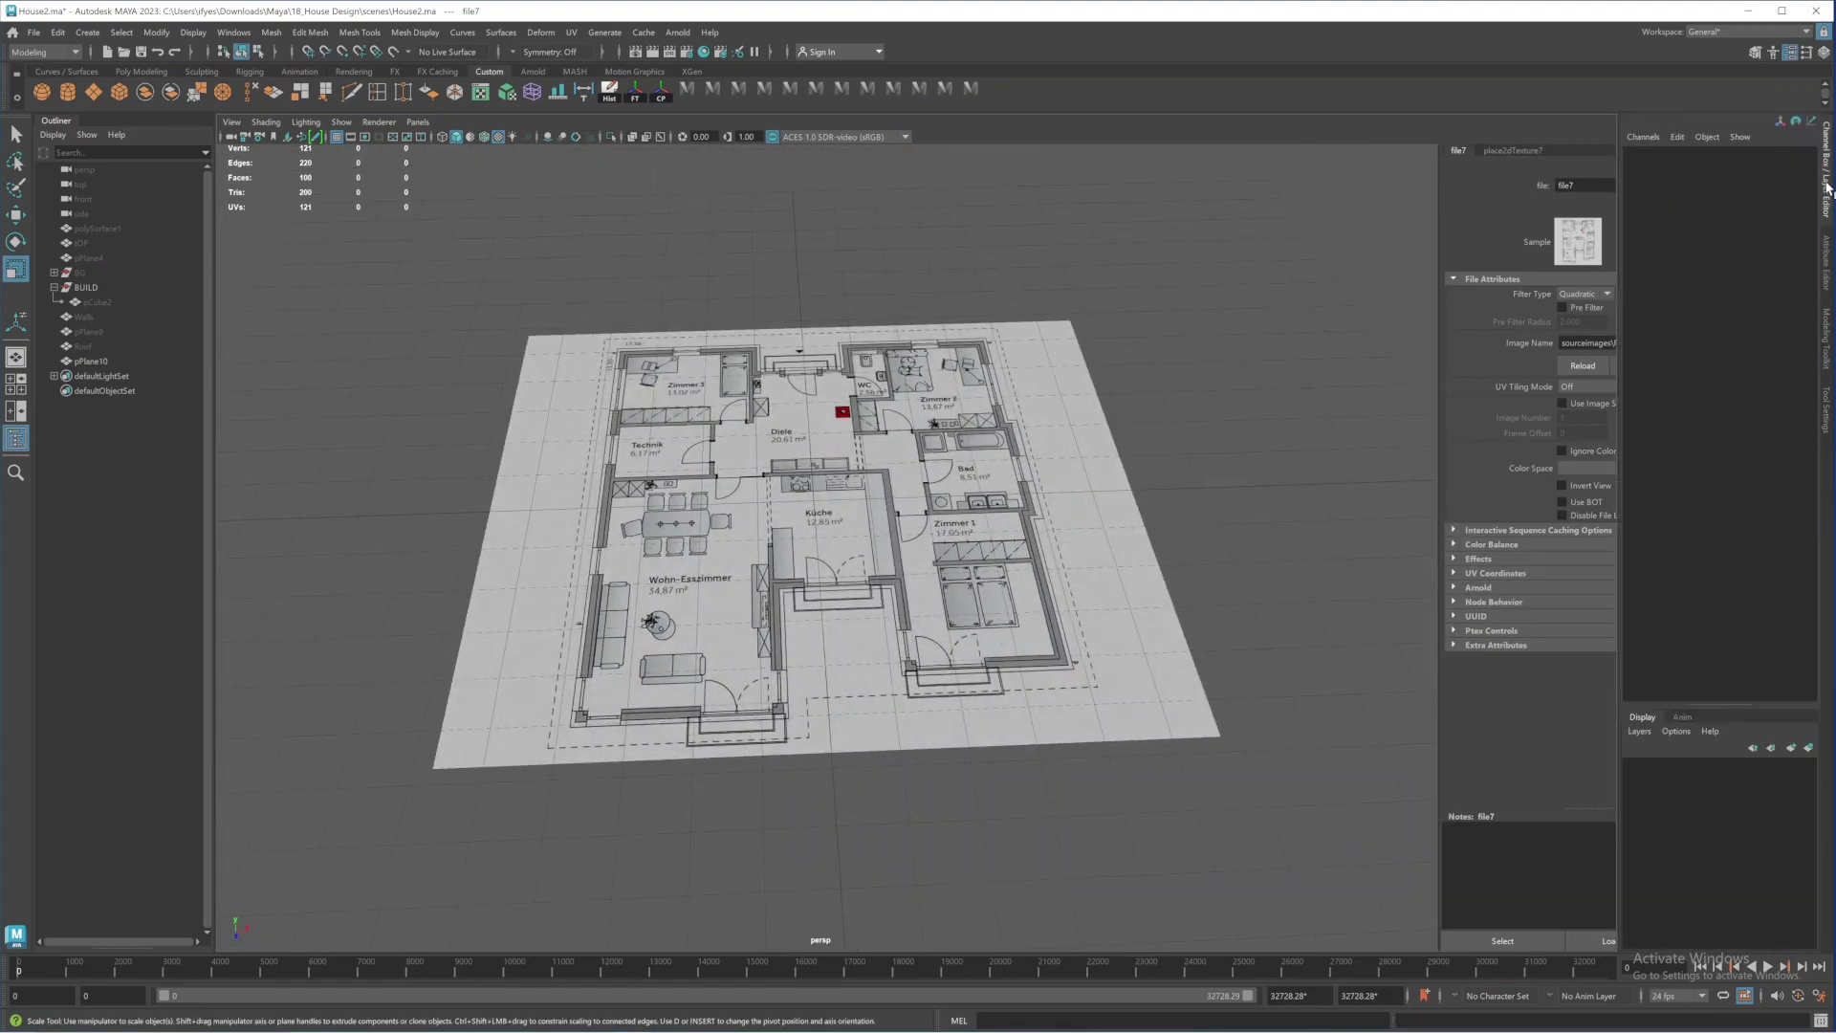
middle_click_drag(885, 668, 865, 588, "alt")
scroll(1023, 440, "up", 2)
left_click_drag(1026, 438, 1015, 515, "alt")
scroll(1015, 514, "down", 3)
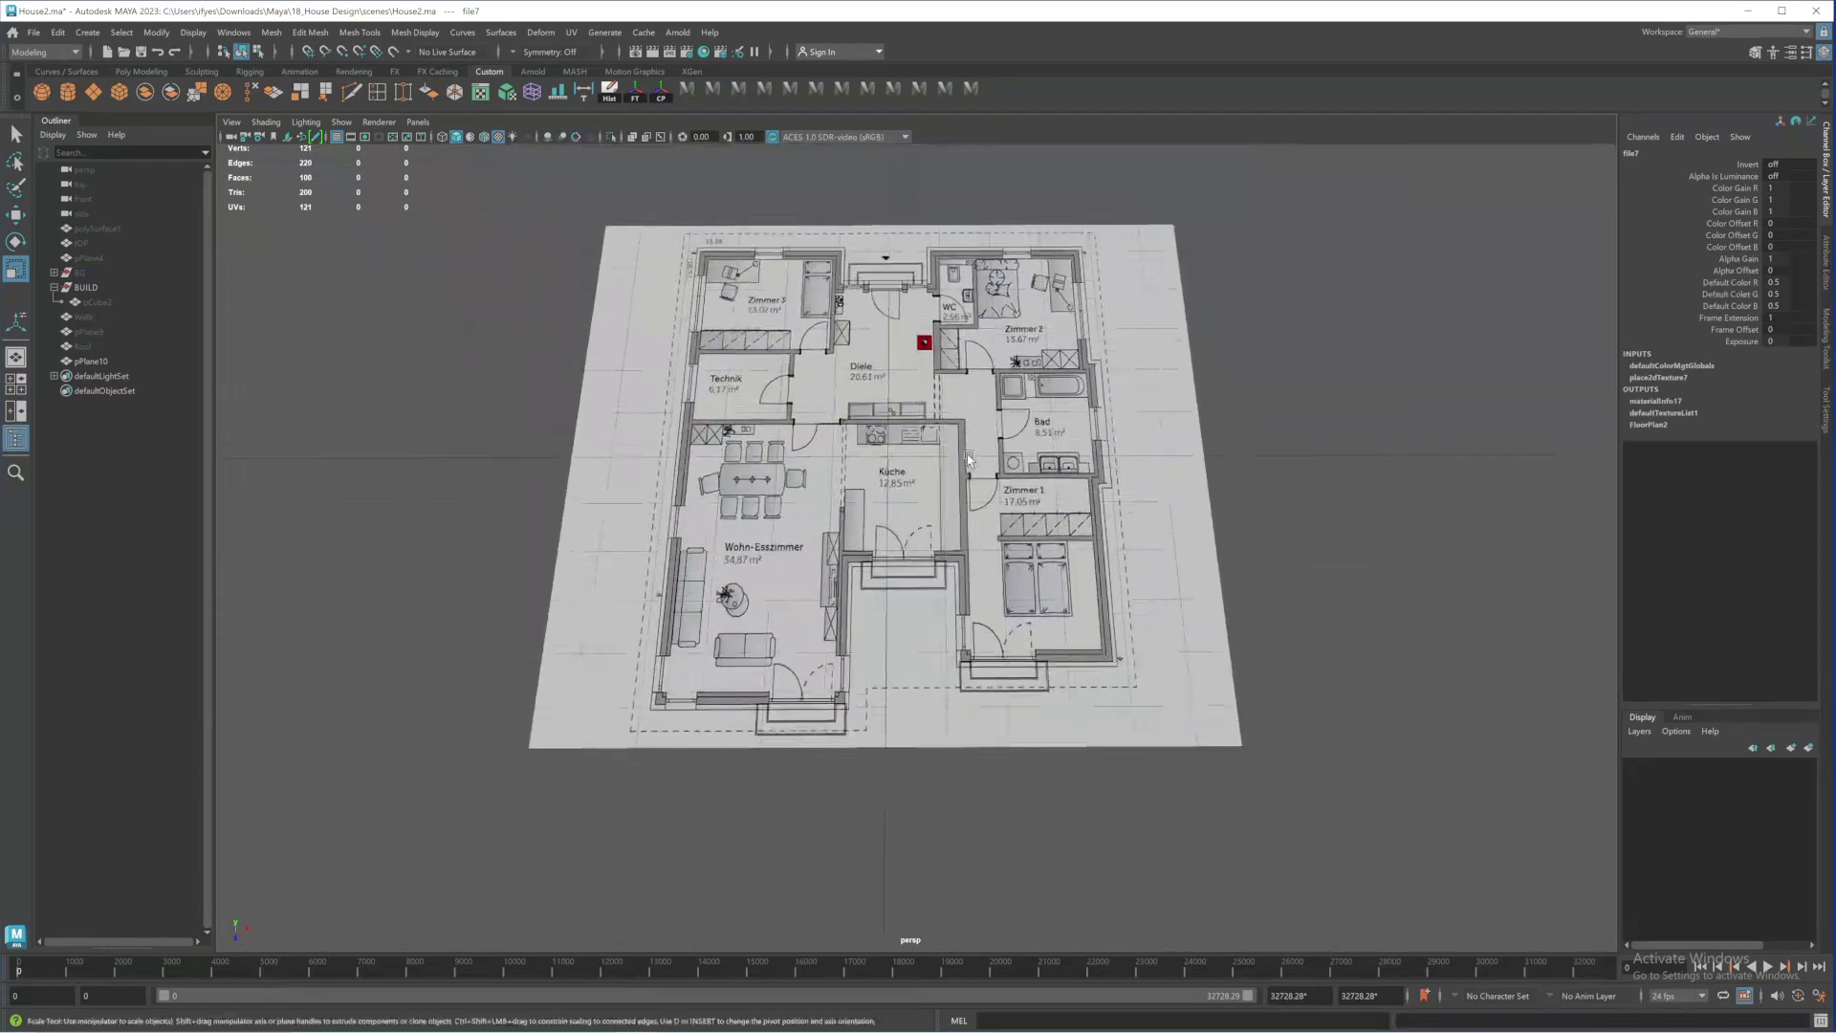
middle_click_drag(727, 347, 734, 461, "alt")
left_click_drag(734, 362, 762, 460, "alt")
middle_click_drag(762, 460, 865, 457, "alt")
scroll(865, 454, "up", 4)
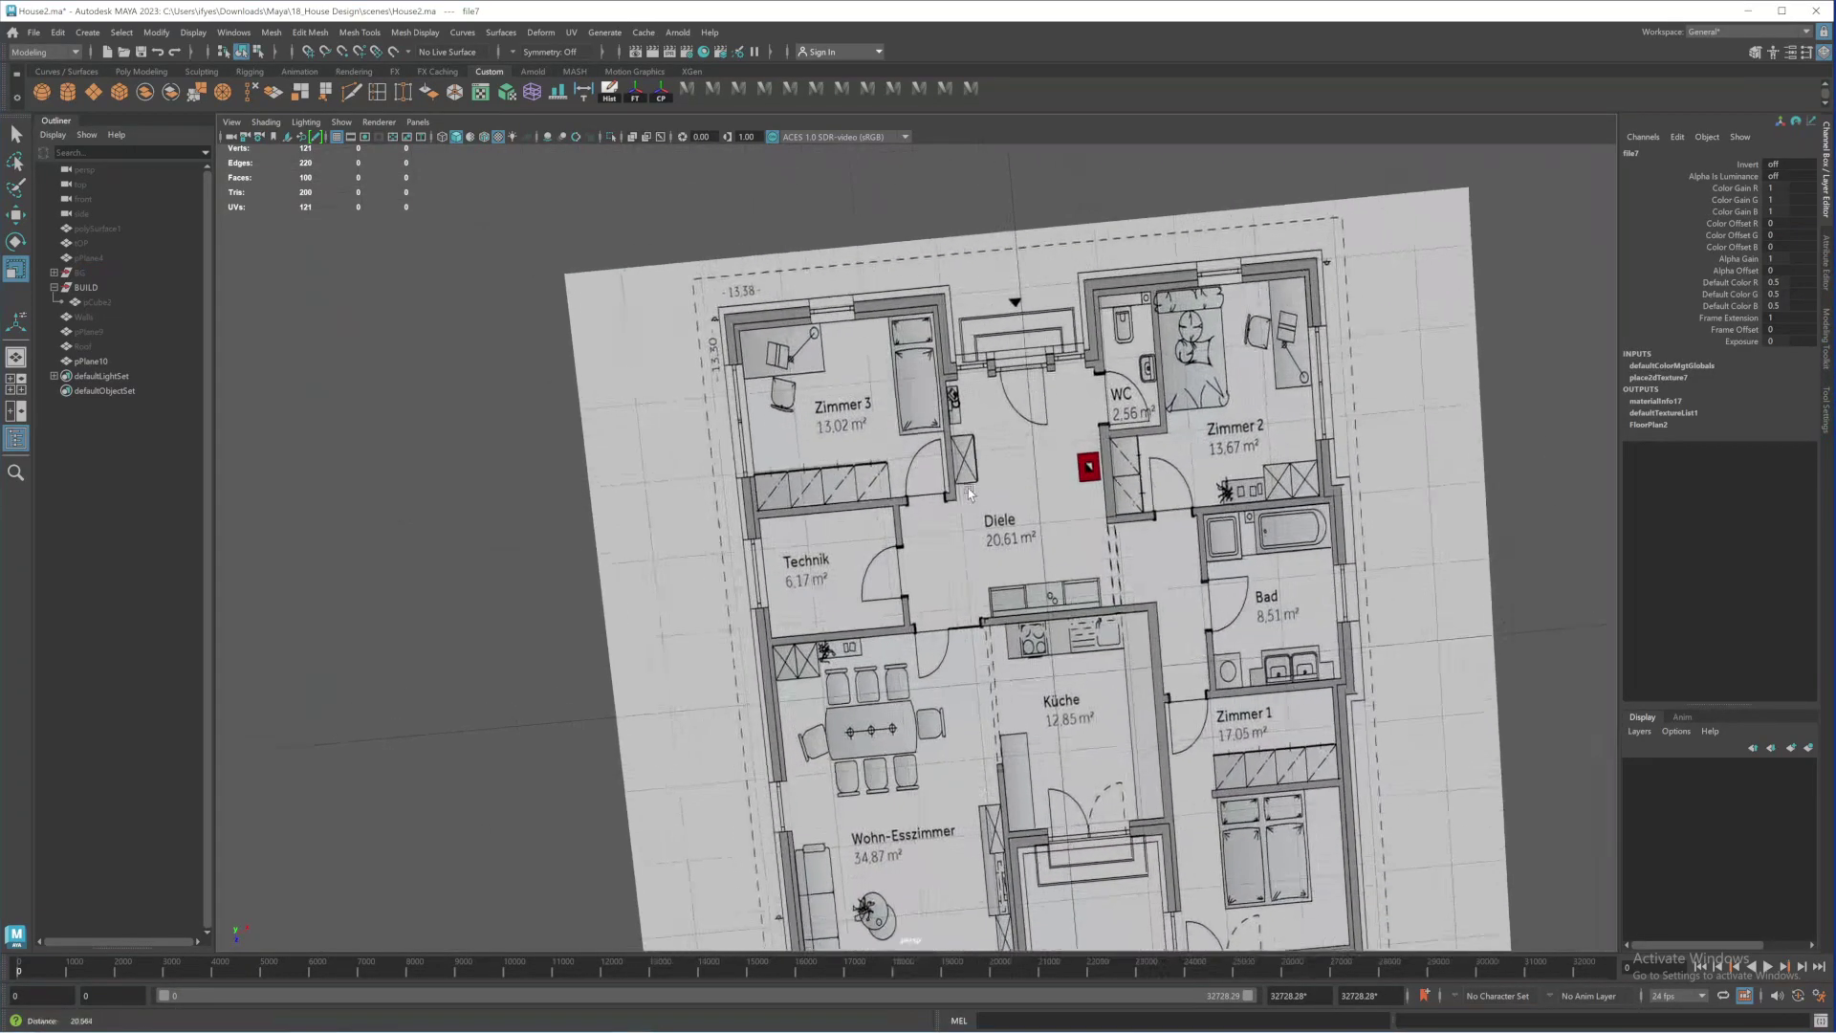
left_click_drag(903, 383, 873, 410, "alt")
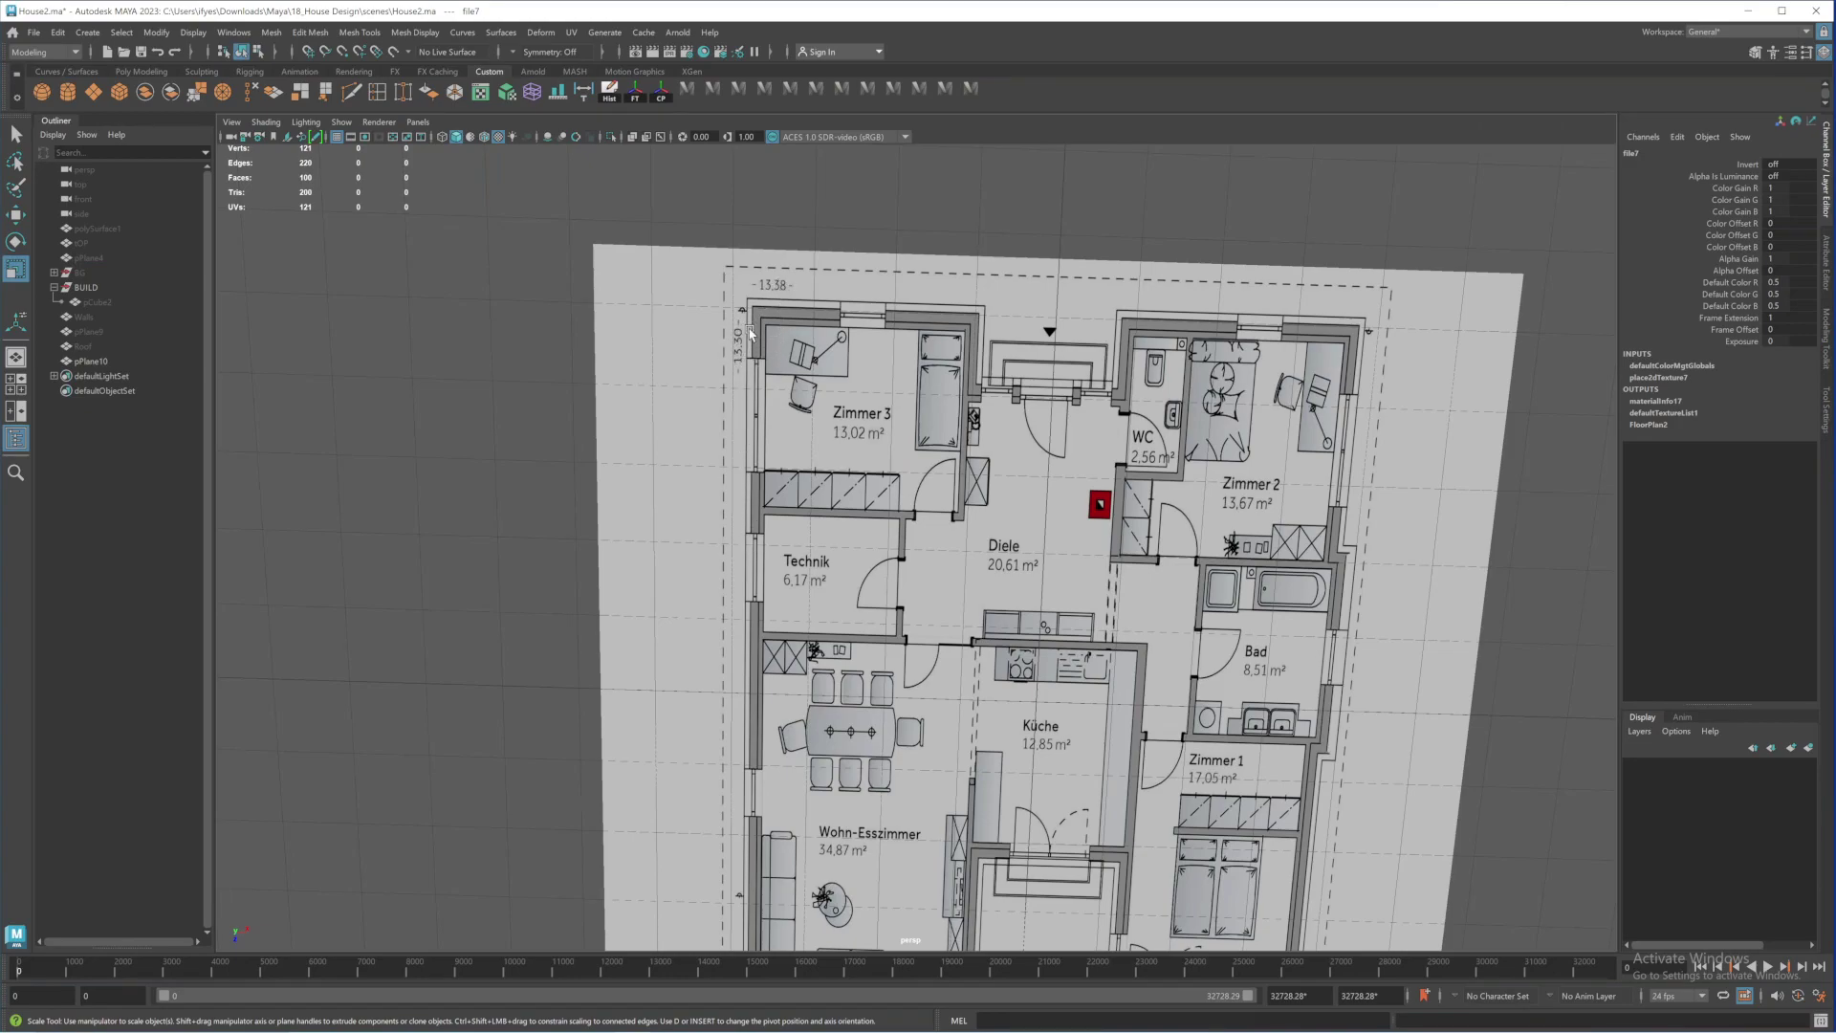
scroll(860, 459, "down", 5)
left_click_drag(904, 583, 915, 476, "alt")
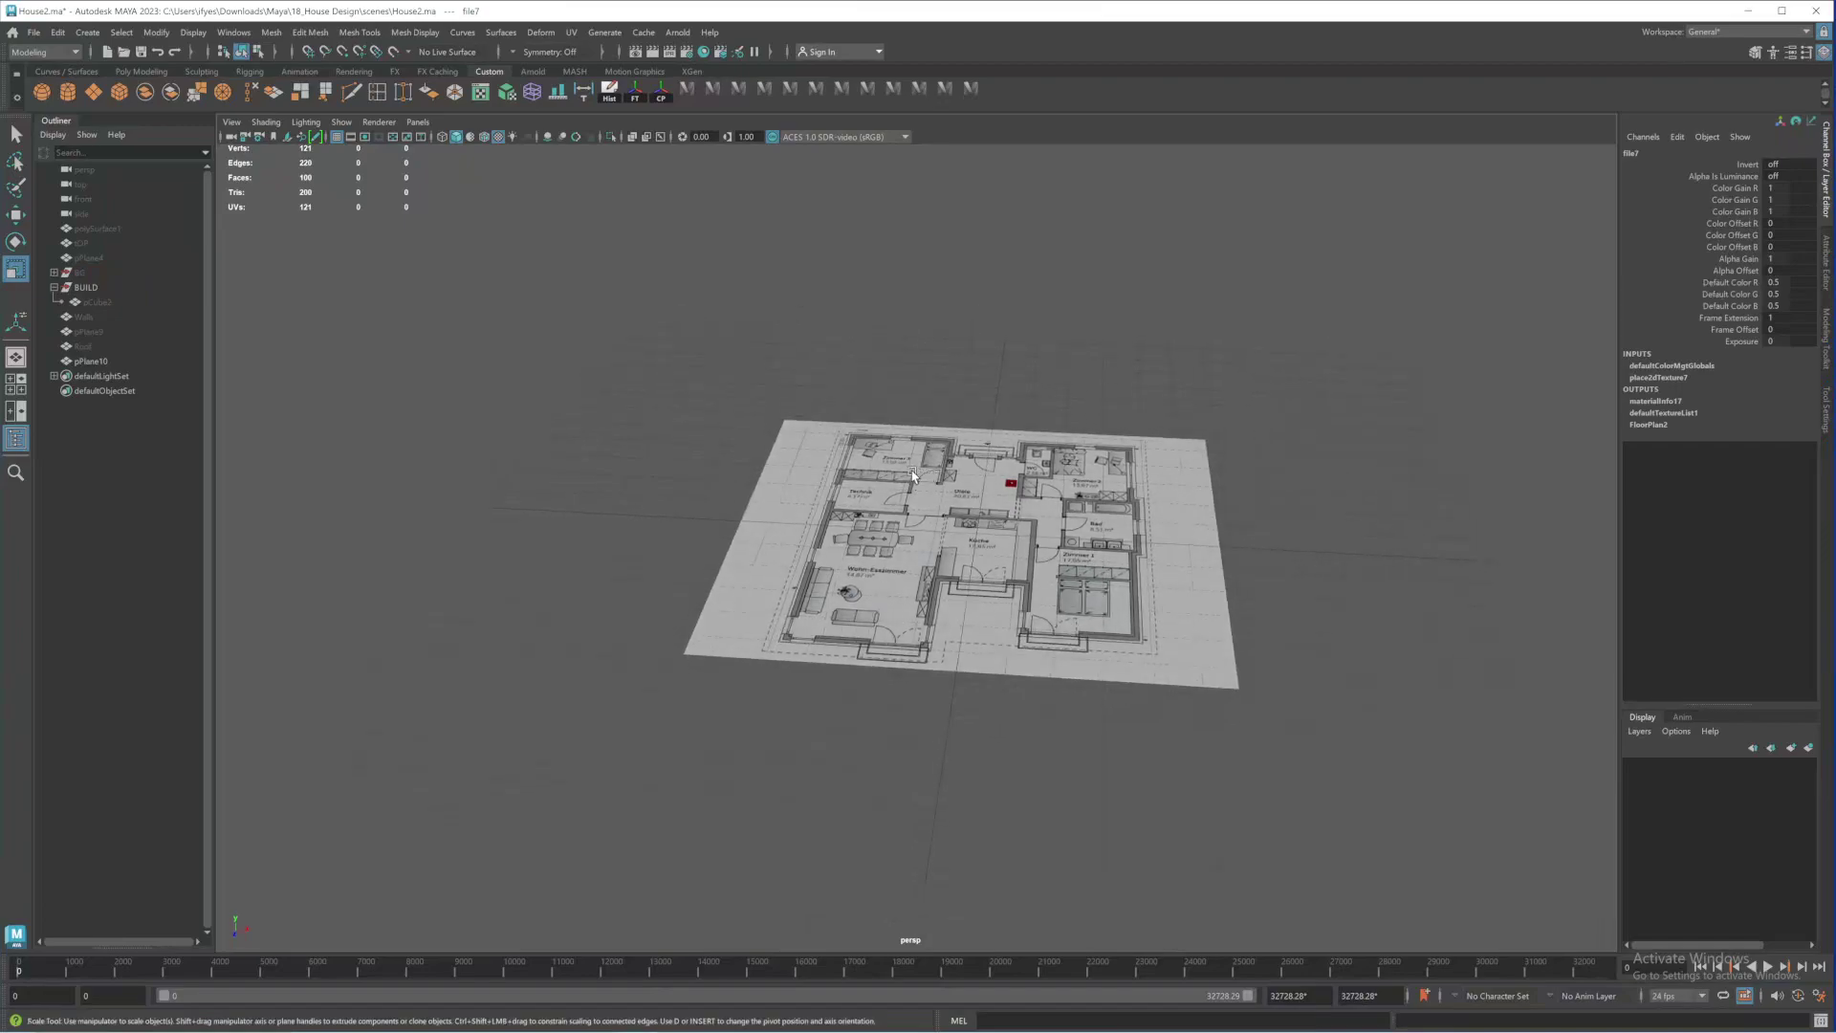
middle_click_drag(1013, 522, 889, 440, "alt")
scroll(889, 440, "up", 1)
left_click_drag(889, 440, 932, 480, "alt")
middle_click_drag(885, 430, 976, 496, "alt")
left_click_drag(828, 359, 794, 411, "alt")
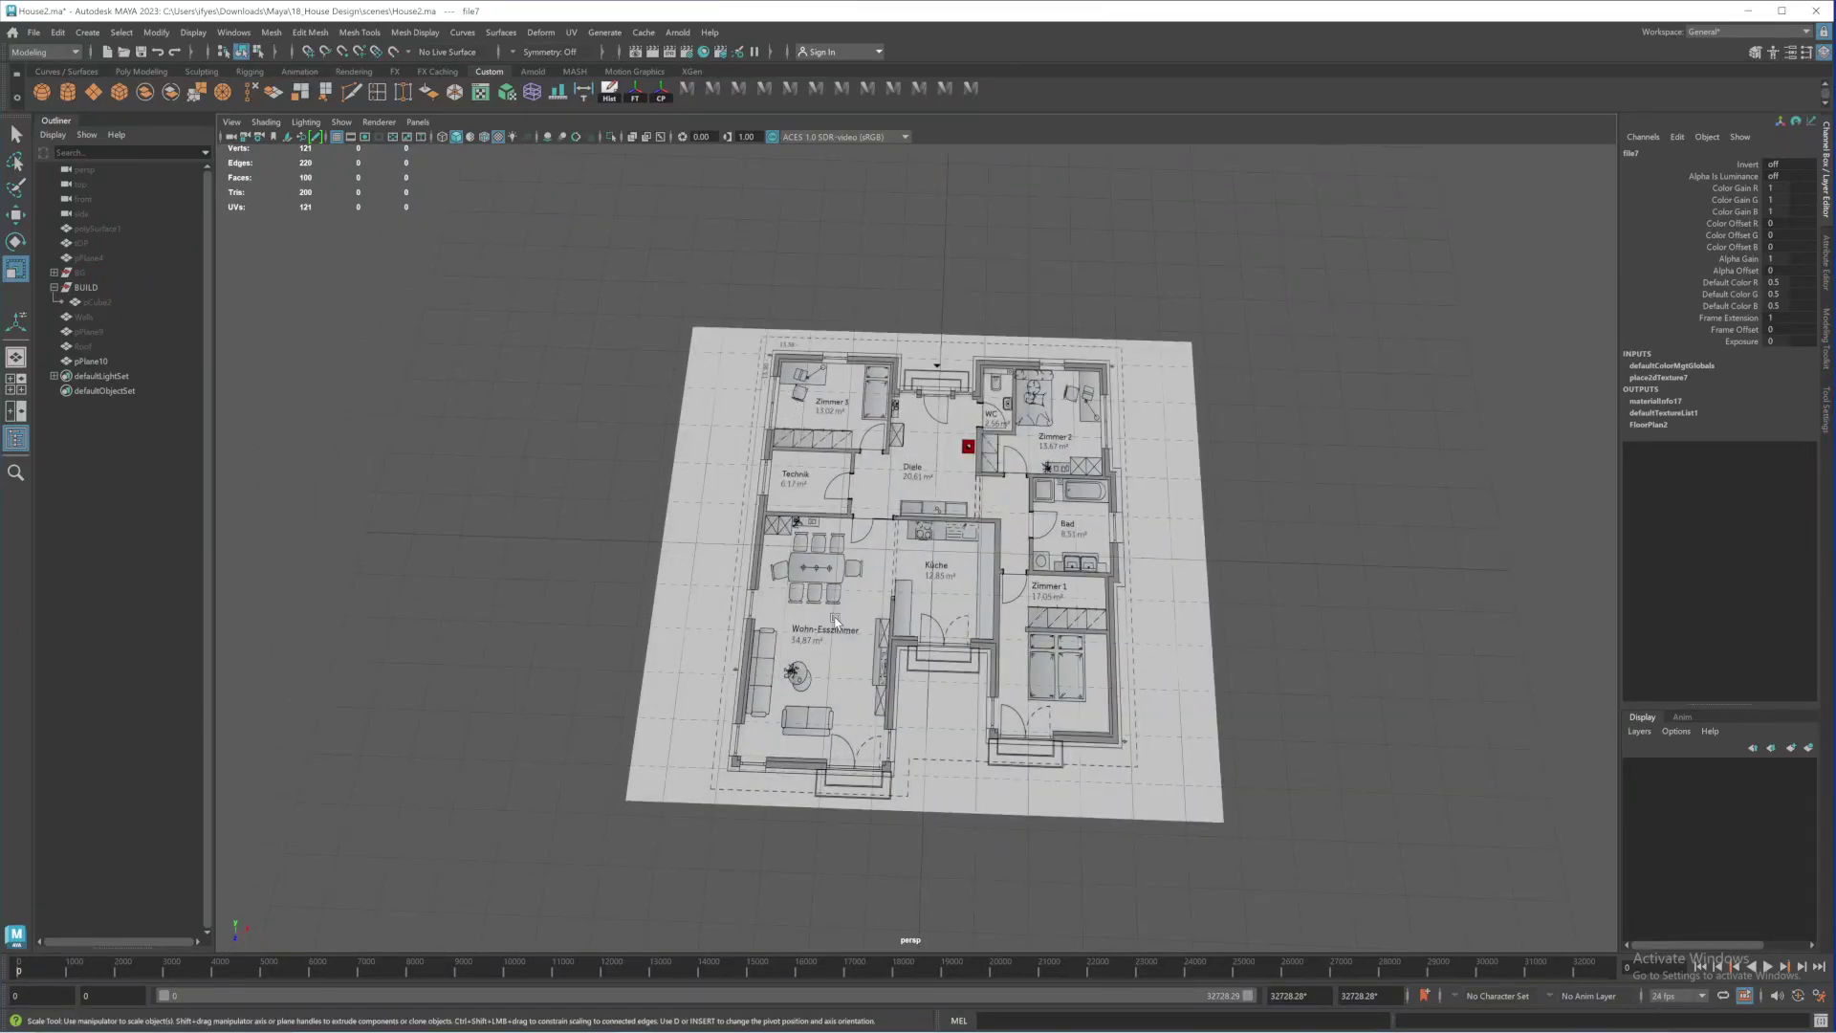
Create a polygon cube as a size reference and set its Scale X to 13.38 and Scale Z to 13.3
left_click_drag(835, 620, 929, 526, "alt")
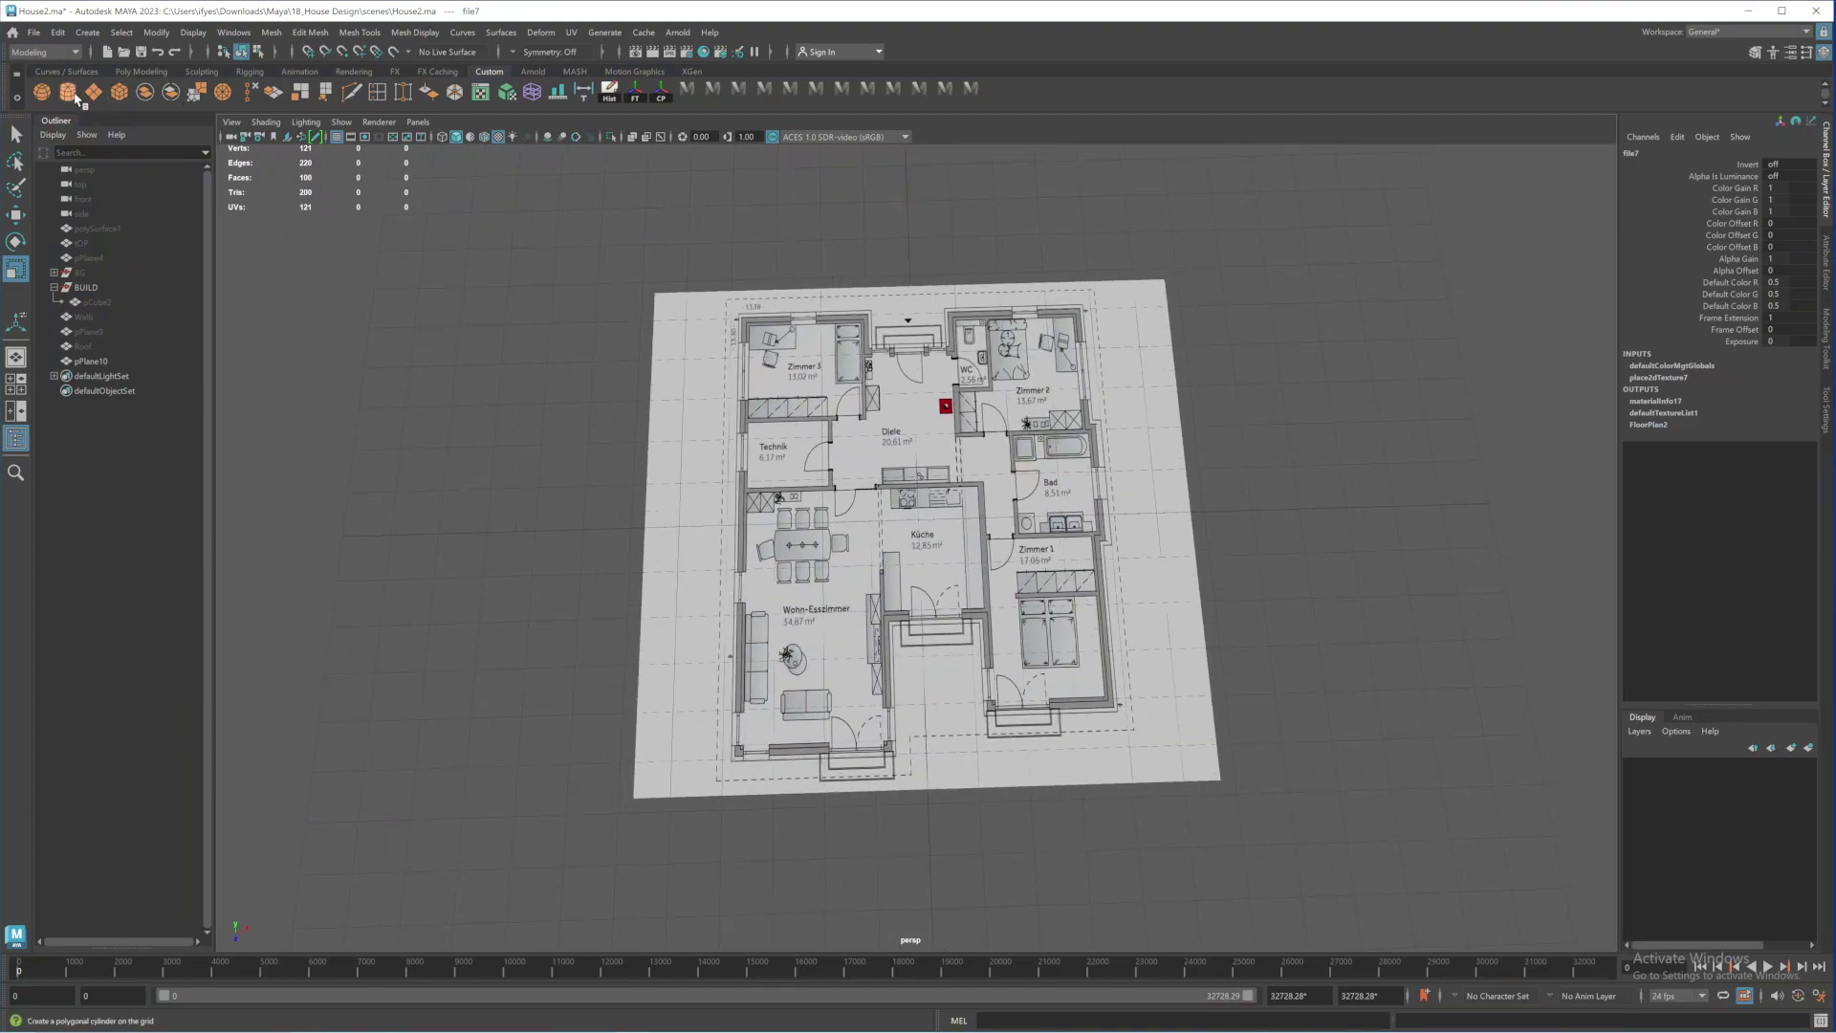
left_click(121, 93)
left_click_drag(937, 674, 913, 632, "alt")
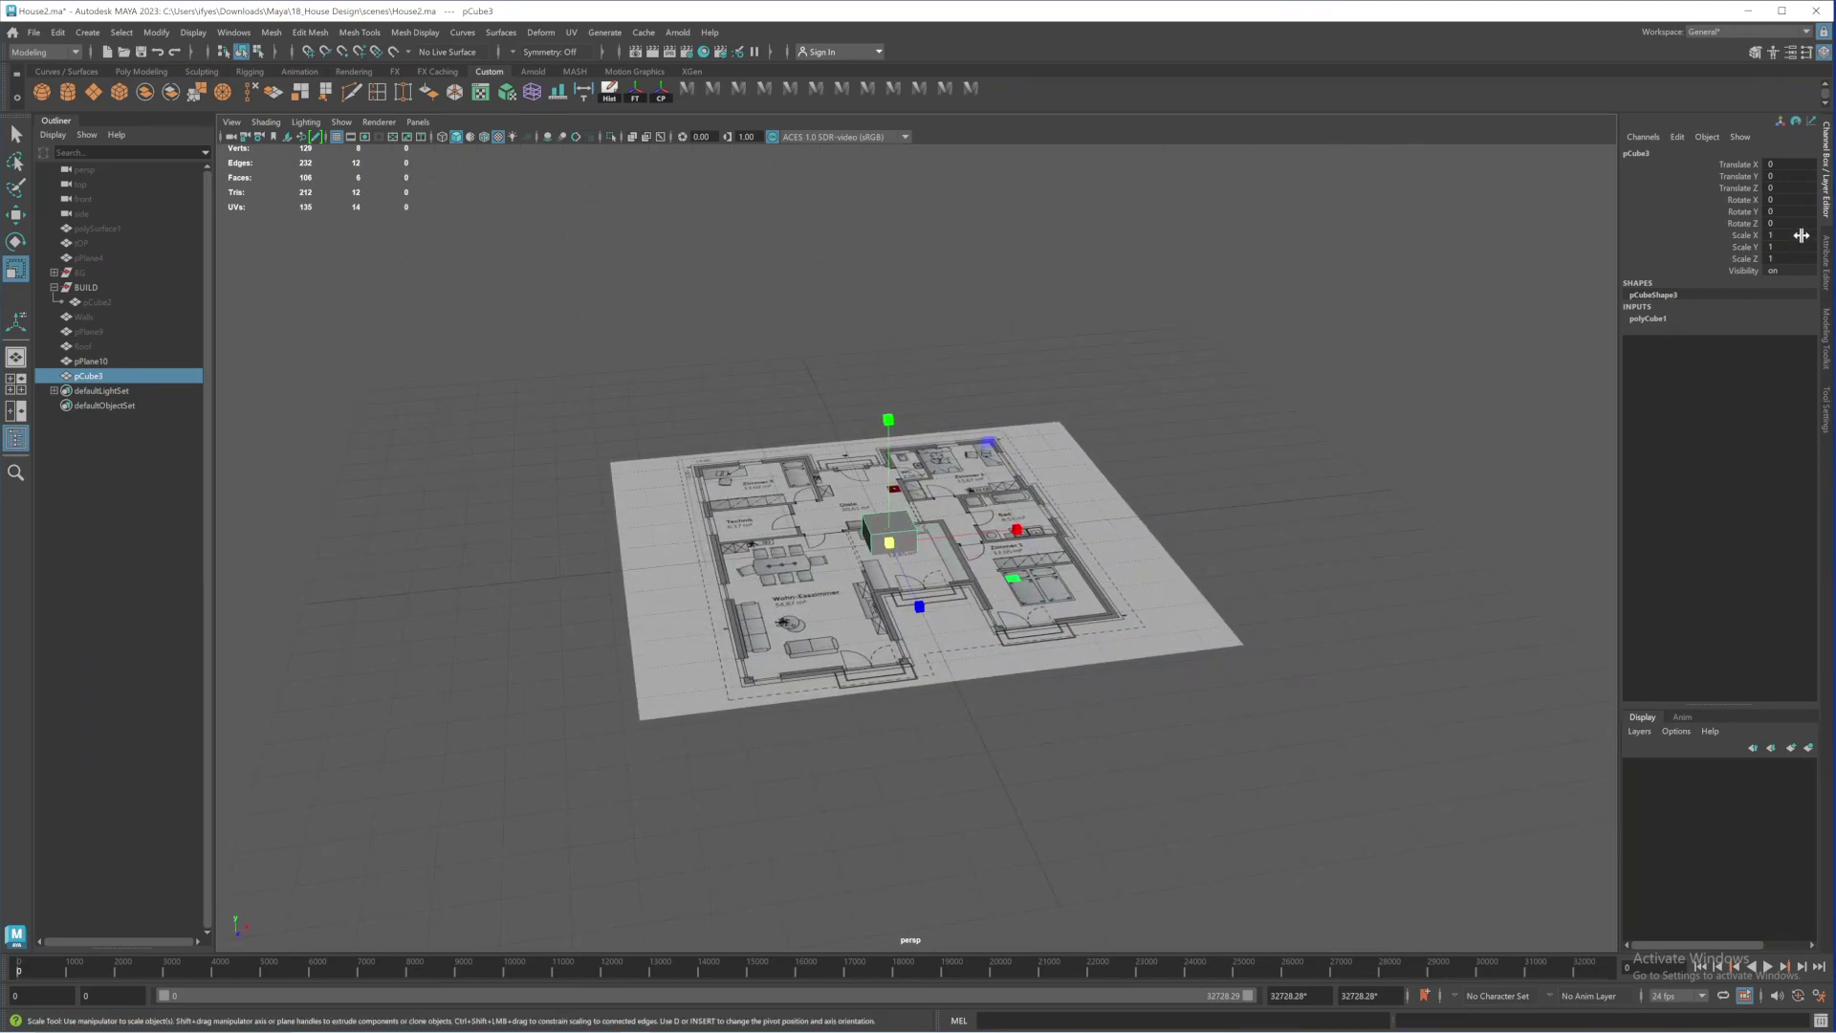
left_click(1801, 236)
key("Tab")
key("Tab")
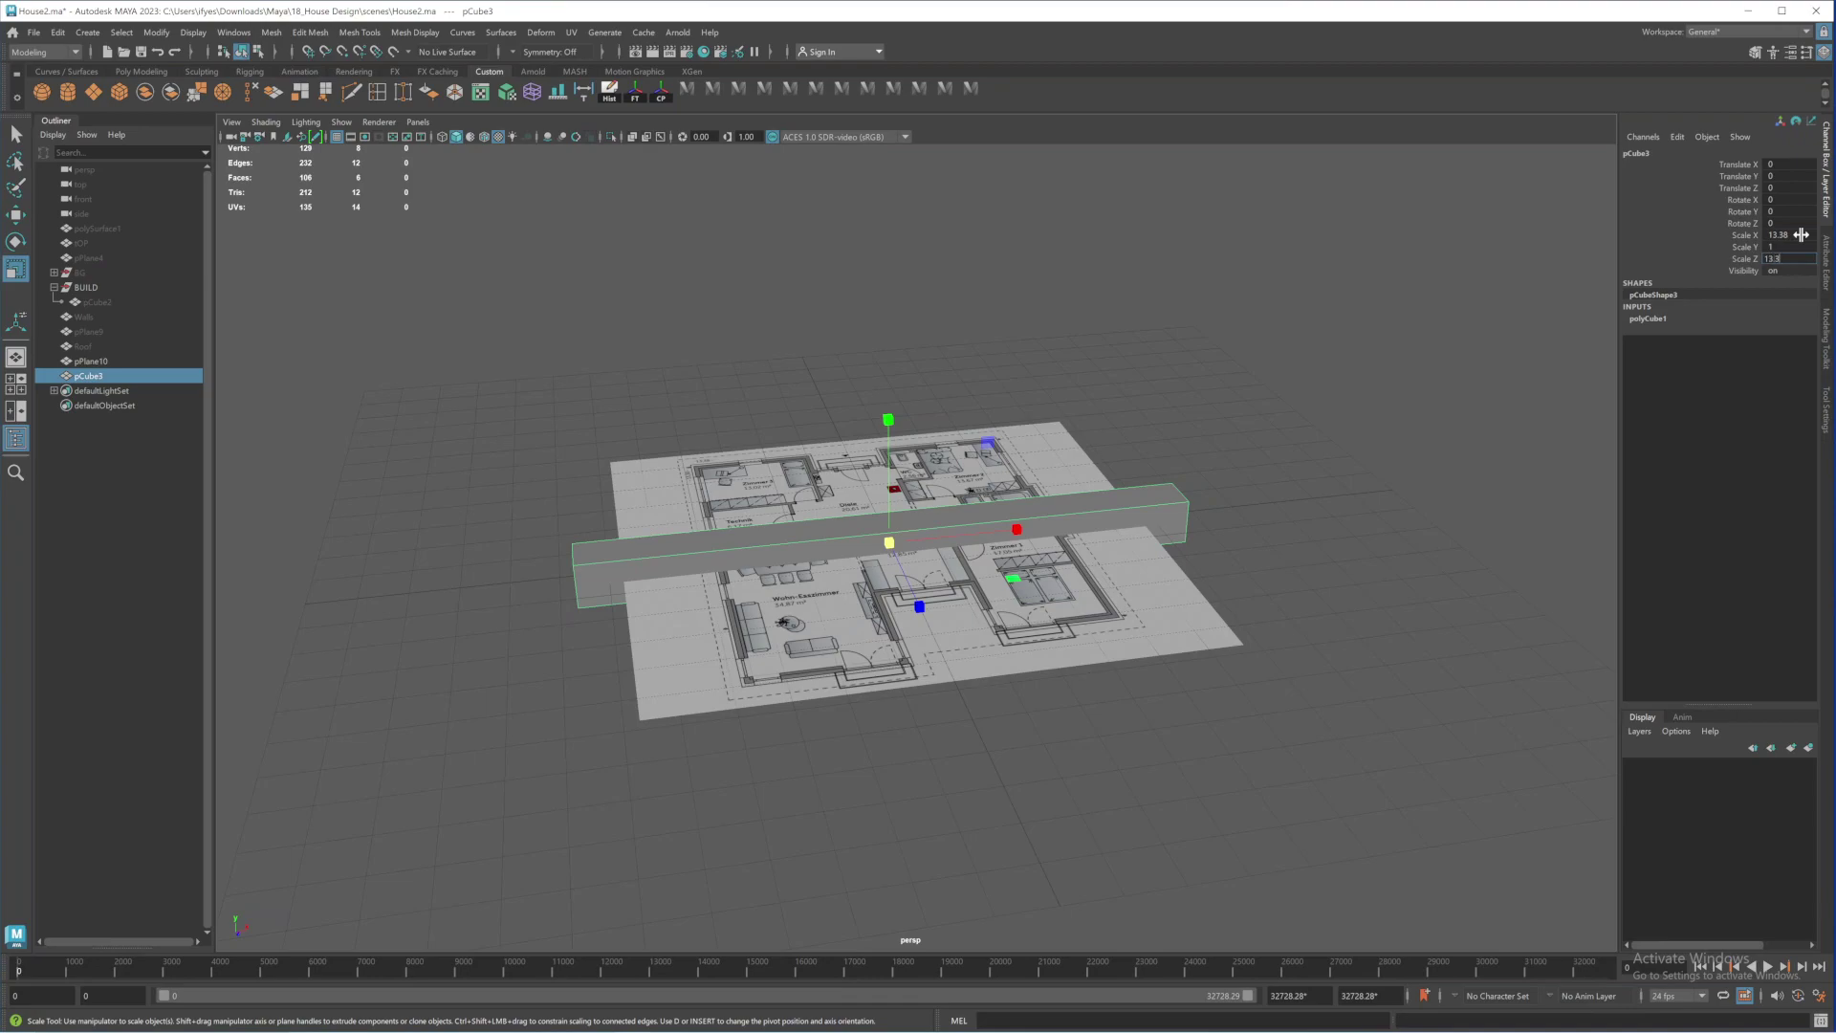
key("Return")
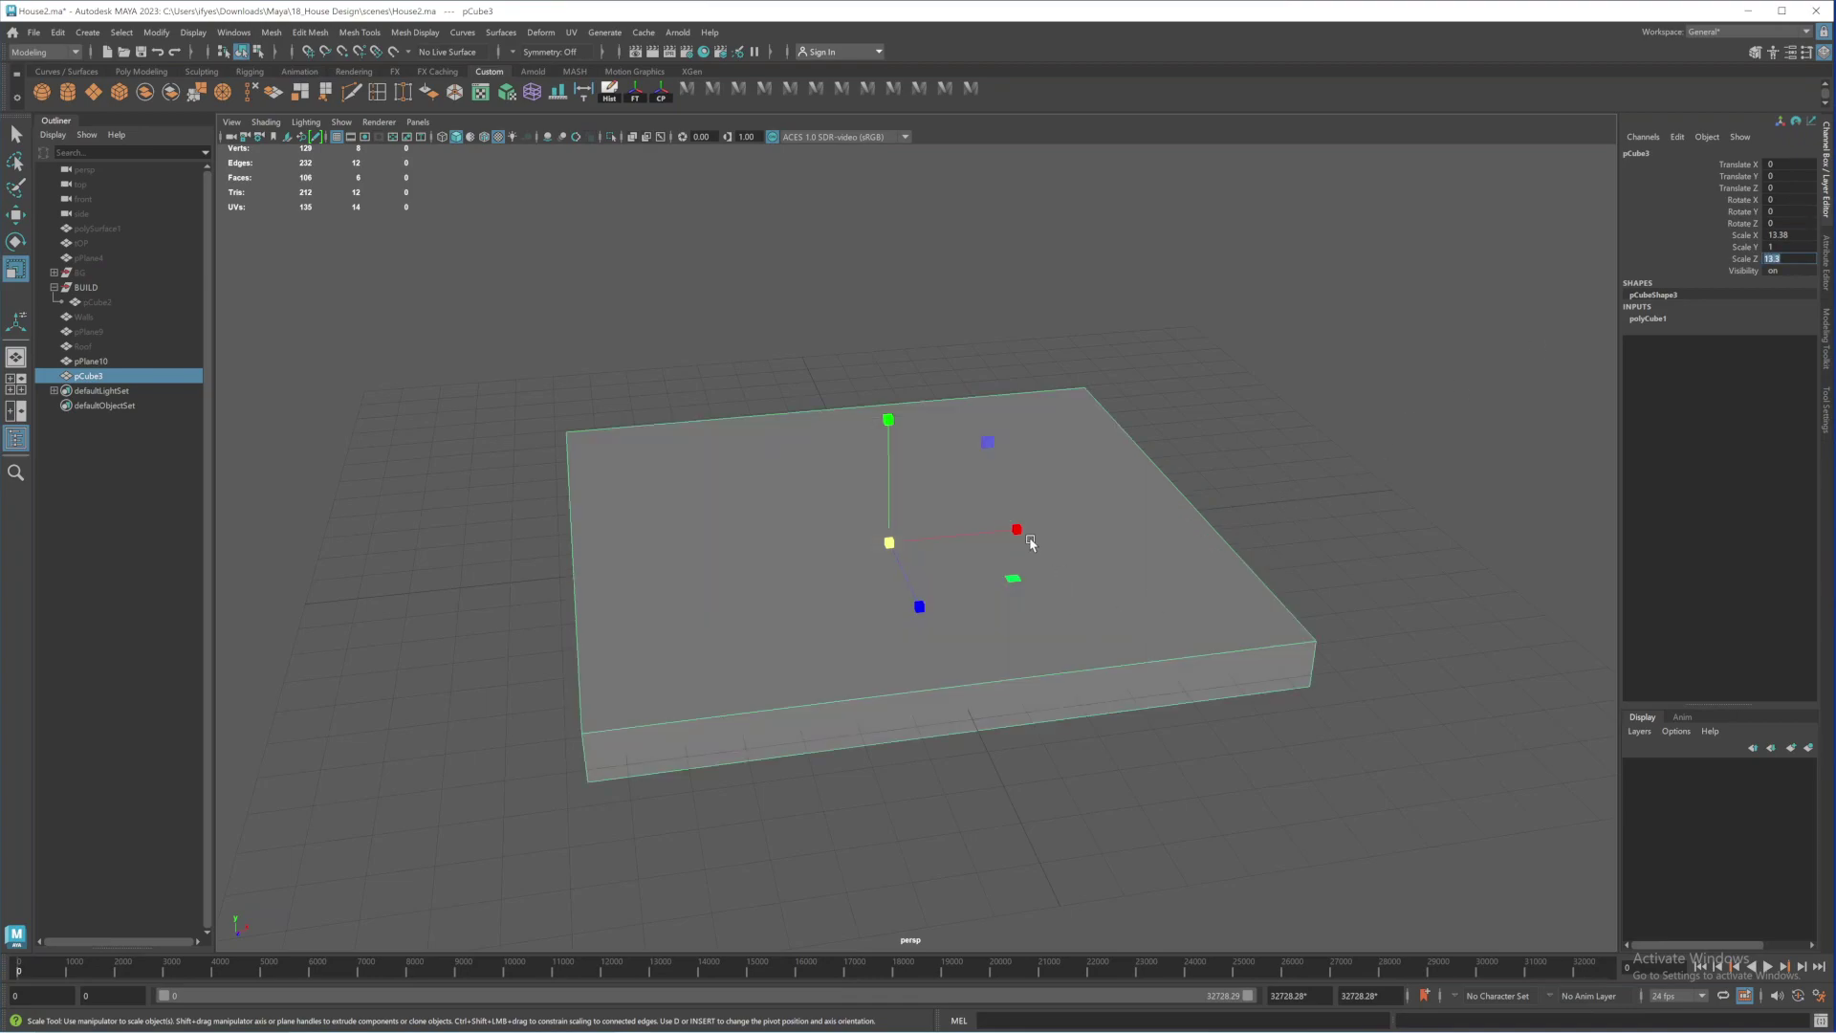
Lower the cube below the floor plan plane and compare the two footprints
mouse_move(1031, 542)
left_mouse_down("alt")
mouse_move(1033, 622)
mouse_move(1005, 603)
mouse_move(1011, 535)
left_mouse_up("alt")
left_click_drag(743, 334, 873, 462, "alt")
left_click(934, 562, "shift")
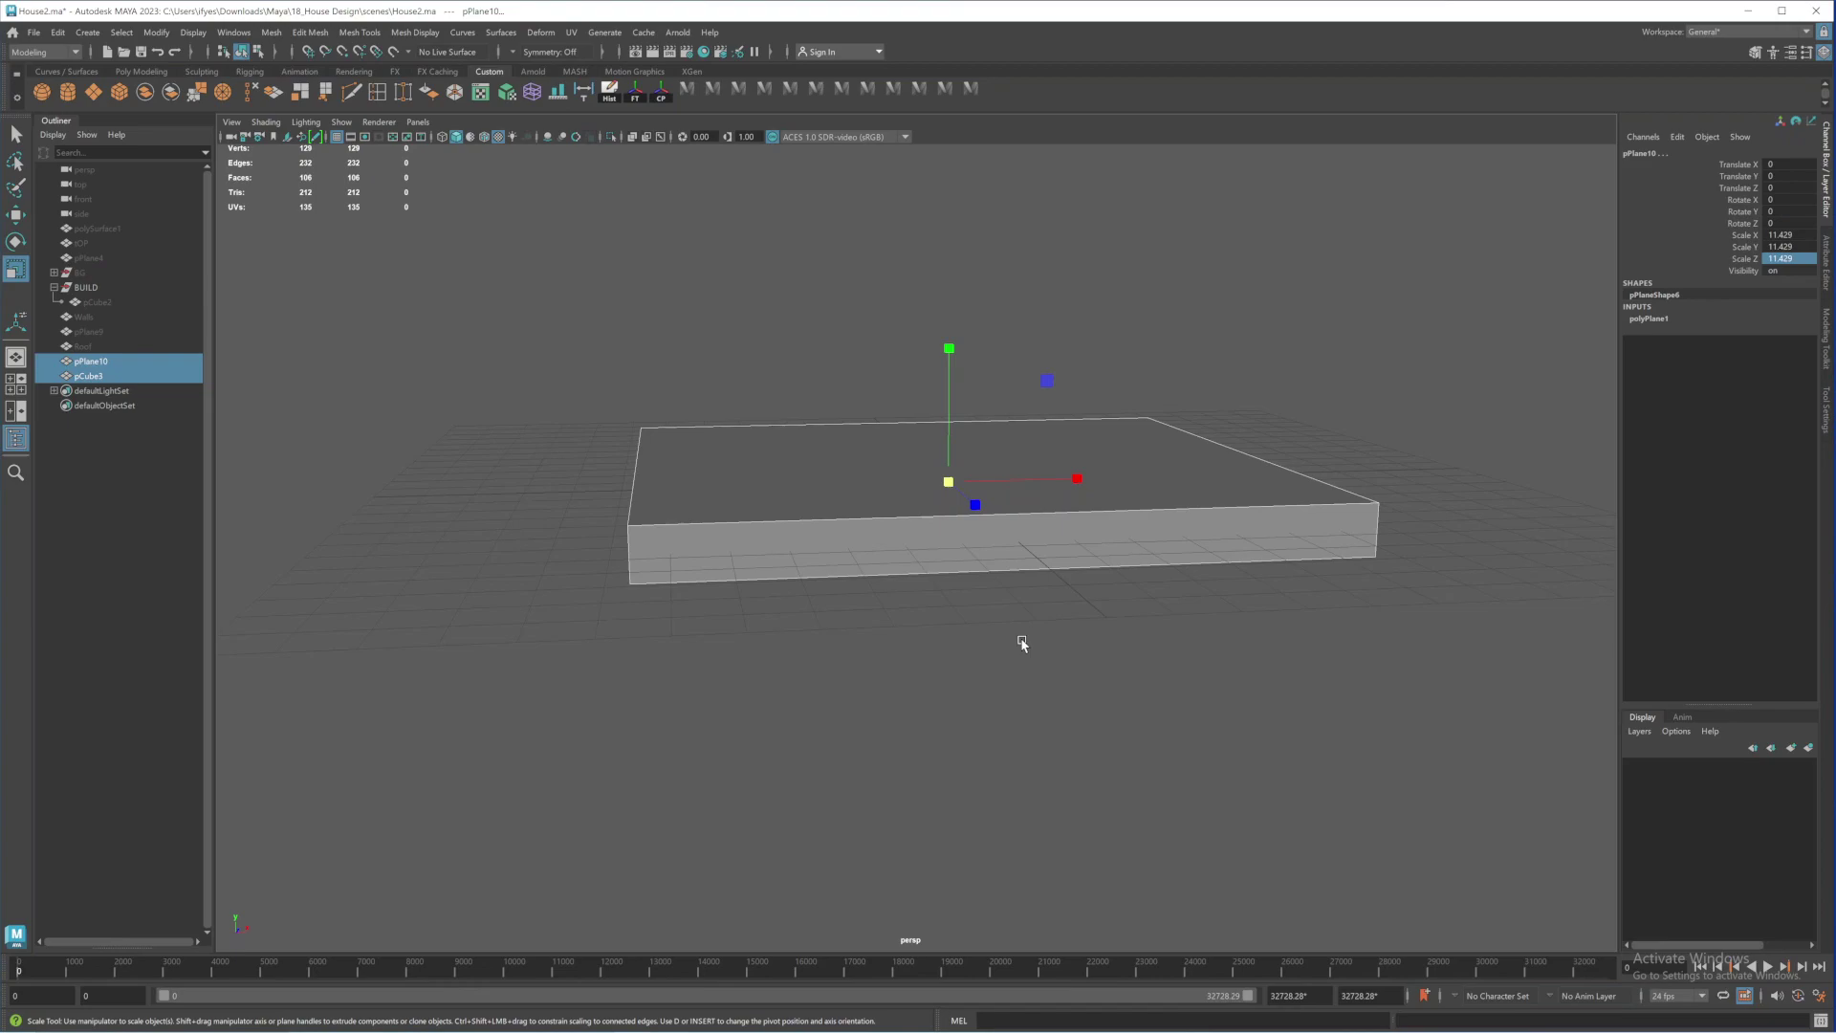
left_click_drag(1016, 545, 1016, 557, "alt")
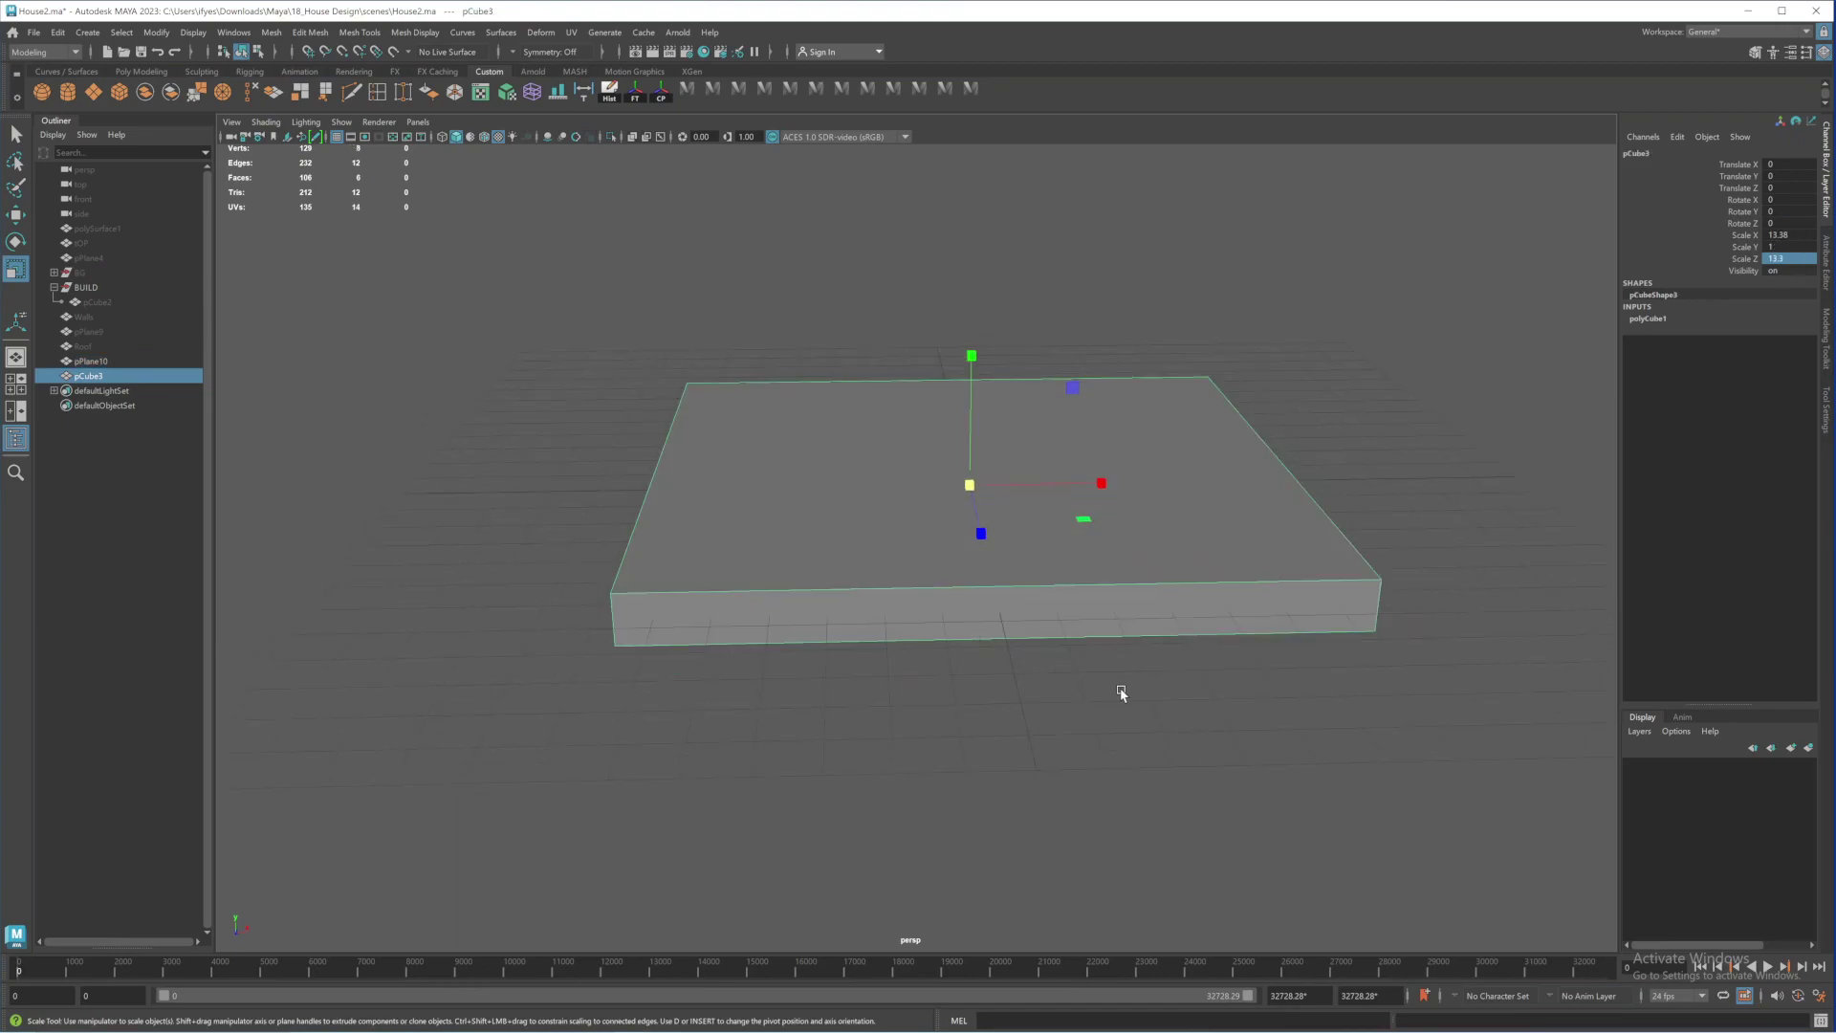
left_click_drag(1072, 636, 1046, 508, "alt")
key("w")
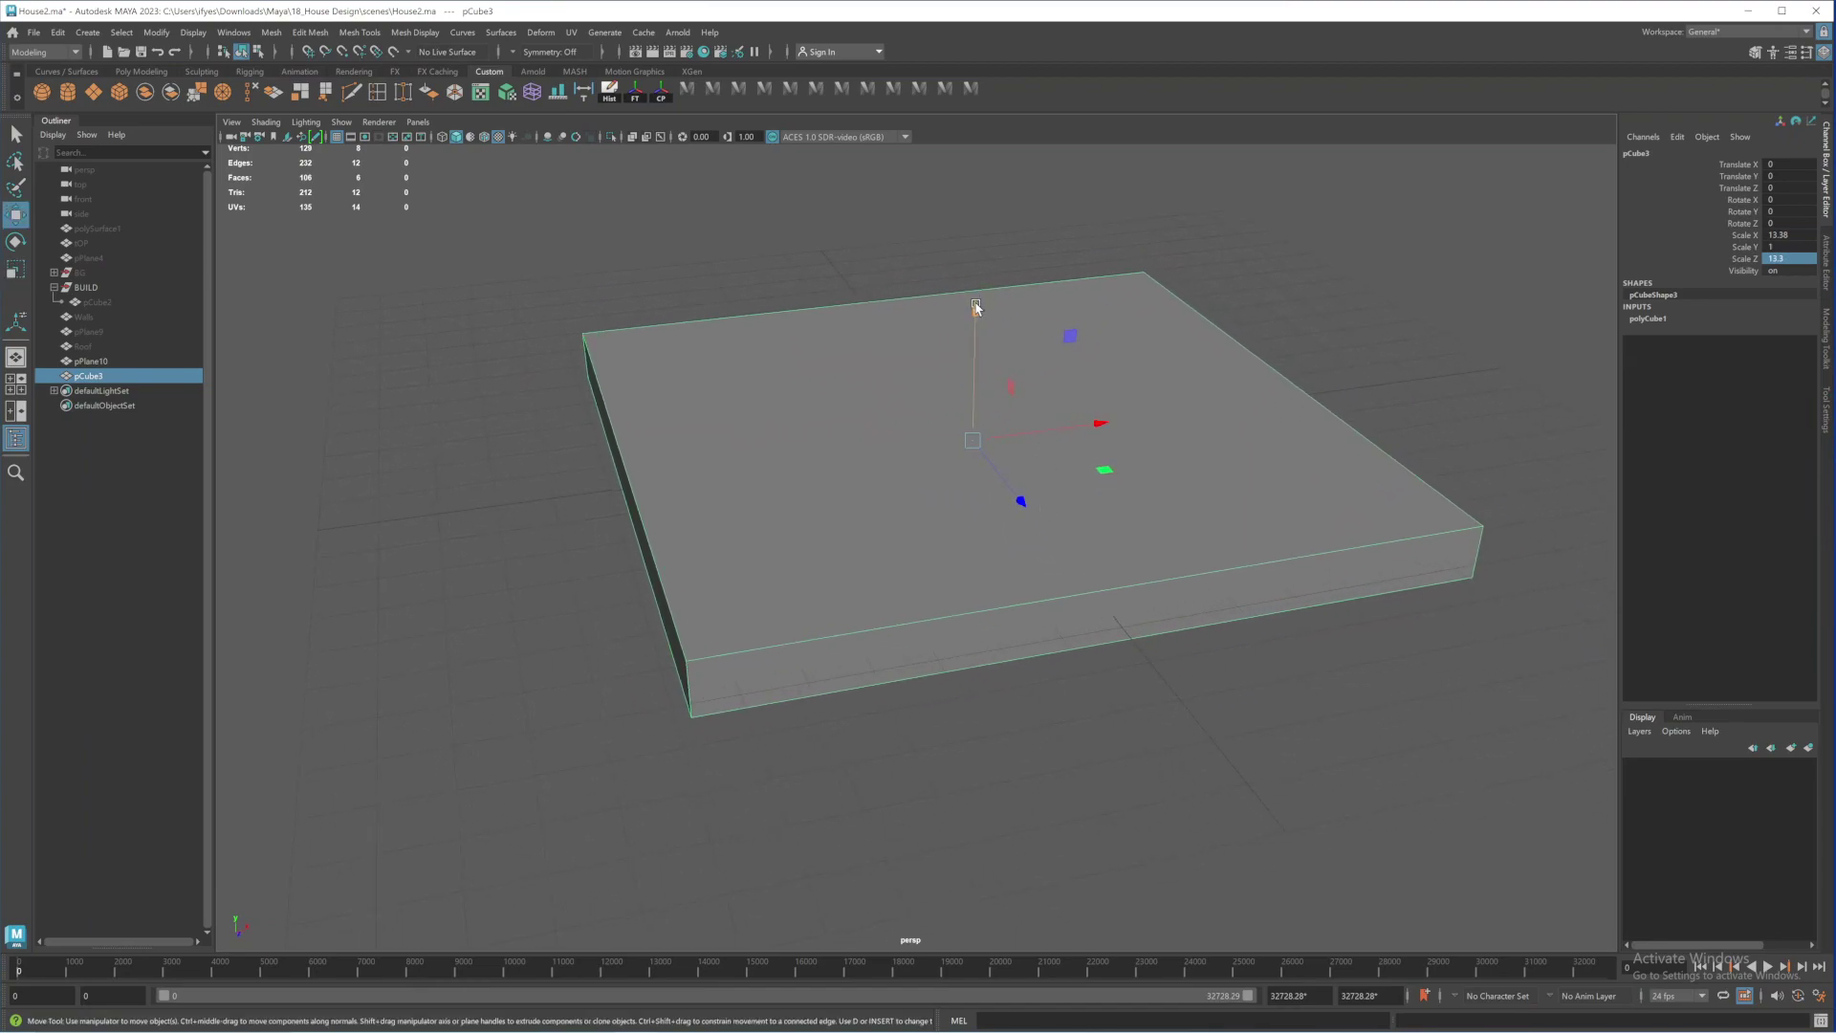
left_click_drag(975, 306, 1004, 401)
left_click(905, 478)
right_click_drag(1004, 401, 915, 424, "alt")
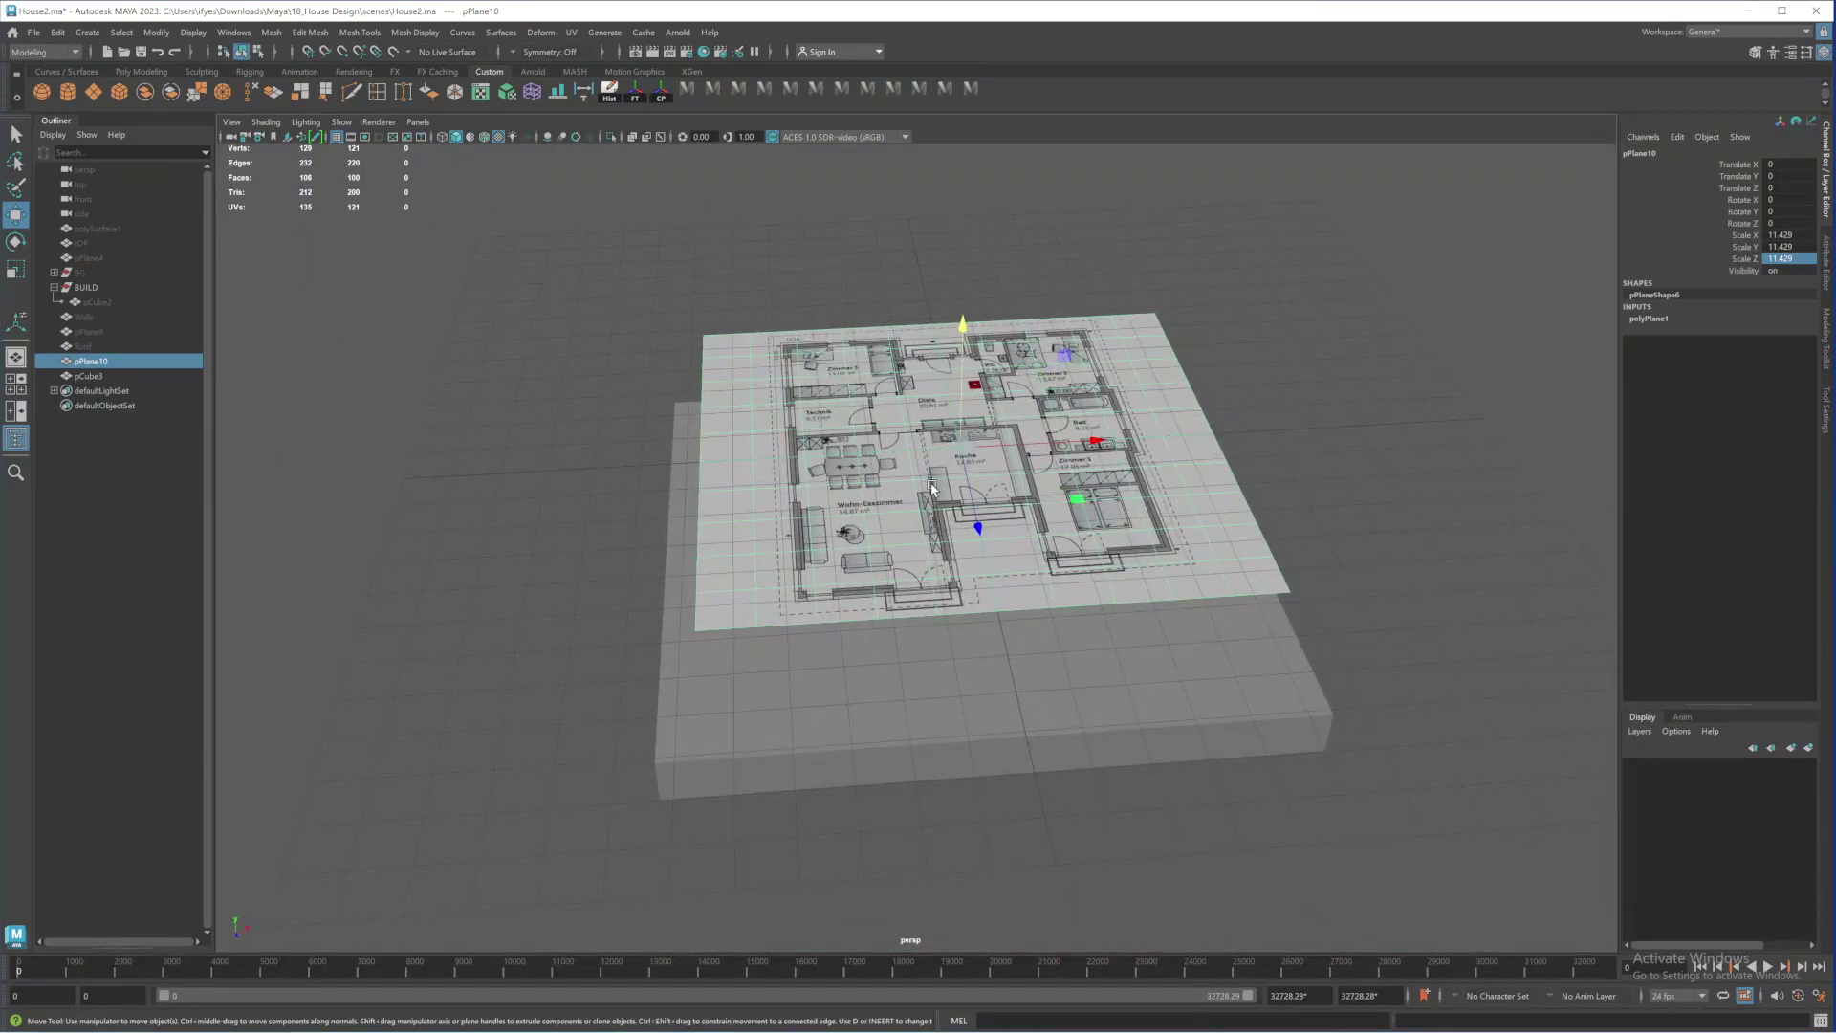
left_click_drag(932, 488, 945, 402, "alt")
left_click_drag(943, 582, 976, 748, "alt")
Raise the cube above the floor plan and make its lambert1 material semi-transparent so the plan shows through
left_click(977, 748)
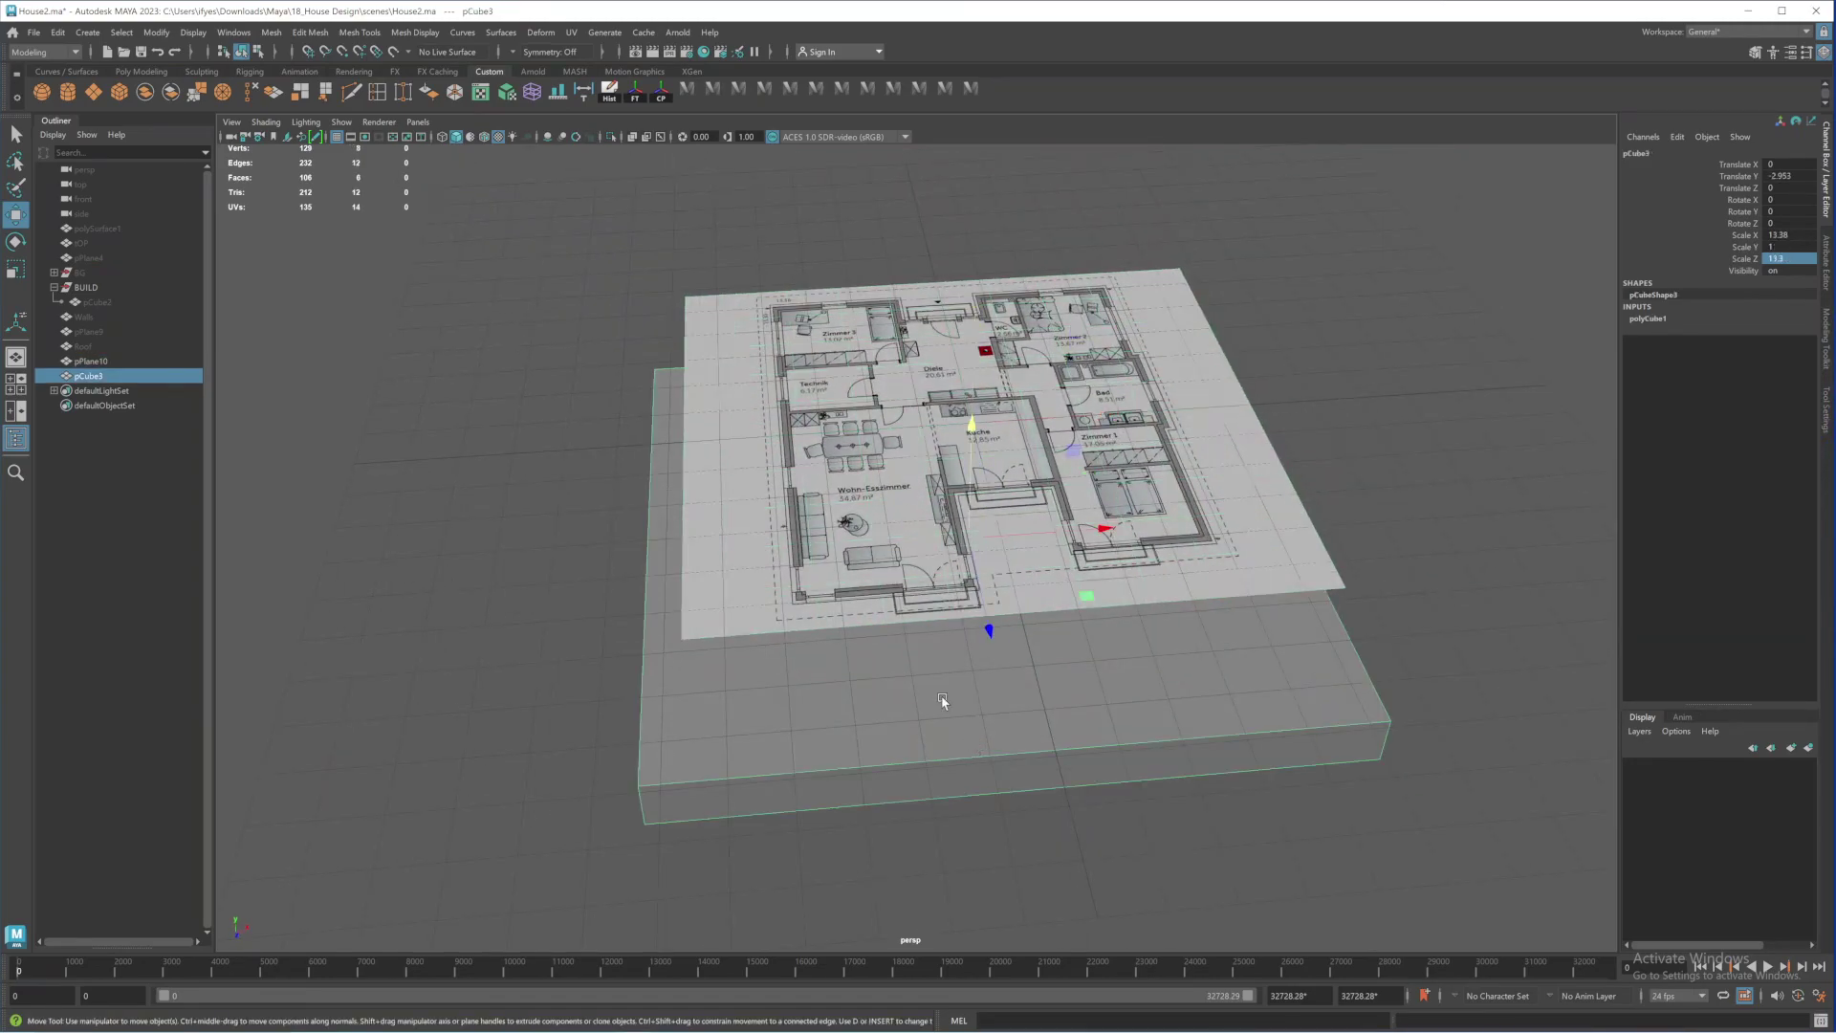
left_click_drag(974, 425, 975, 227)
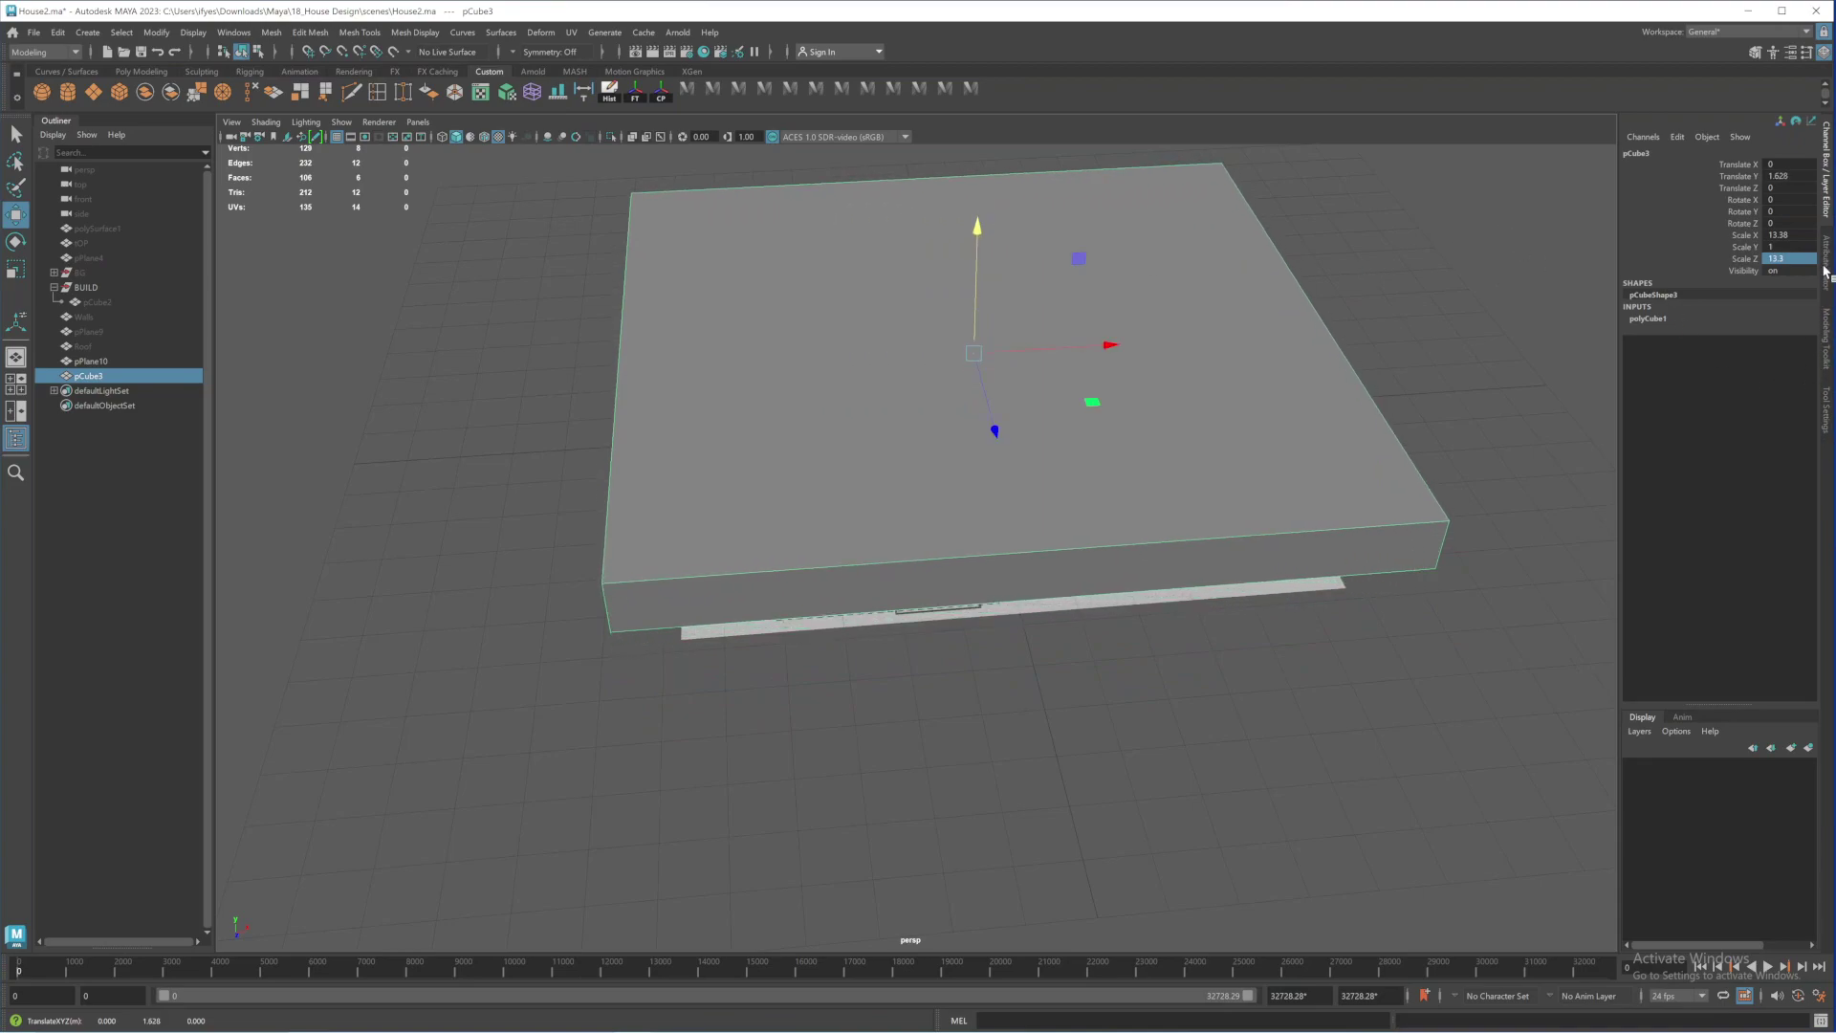
left_click(1825, 270)
left_click_drag(1614, 323, 1684, 328)
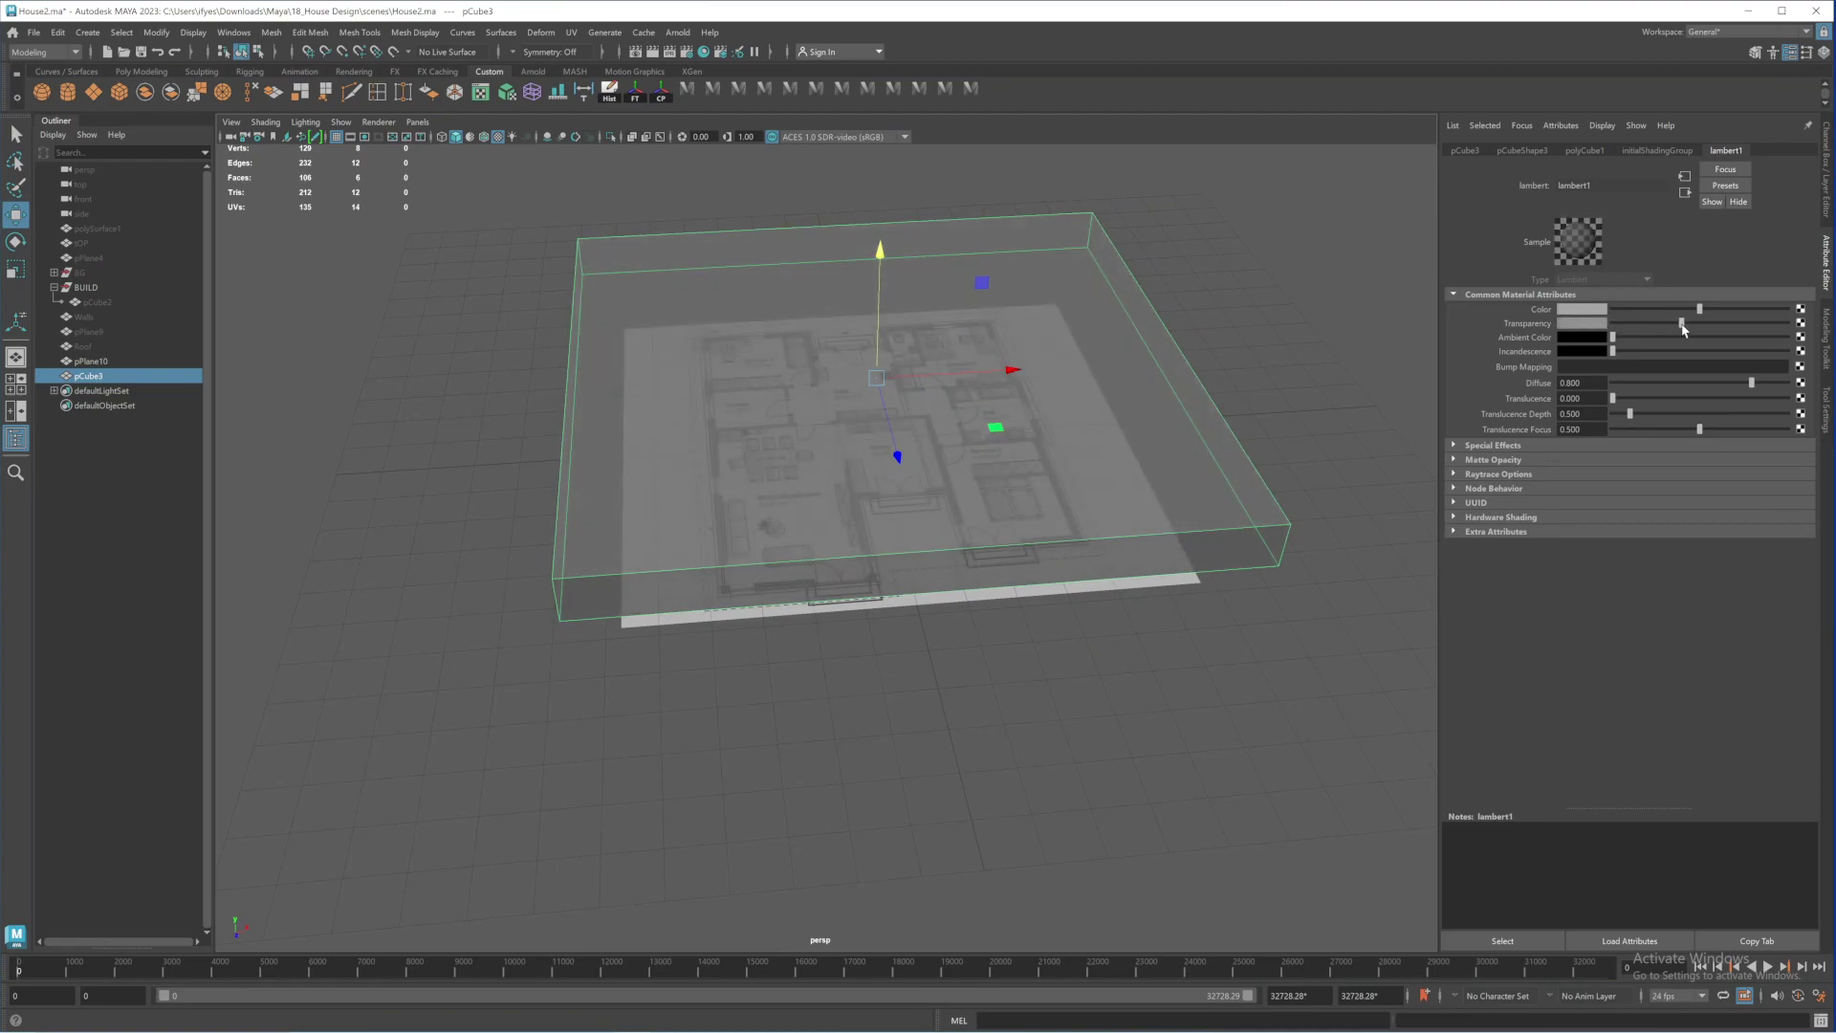
left_click_drag(995, 618, 911, 575, "alt")
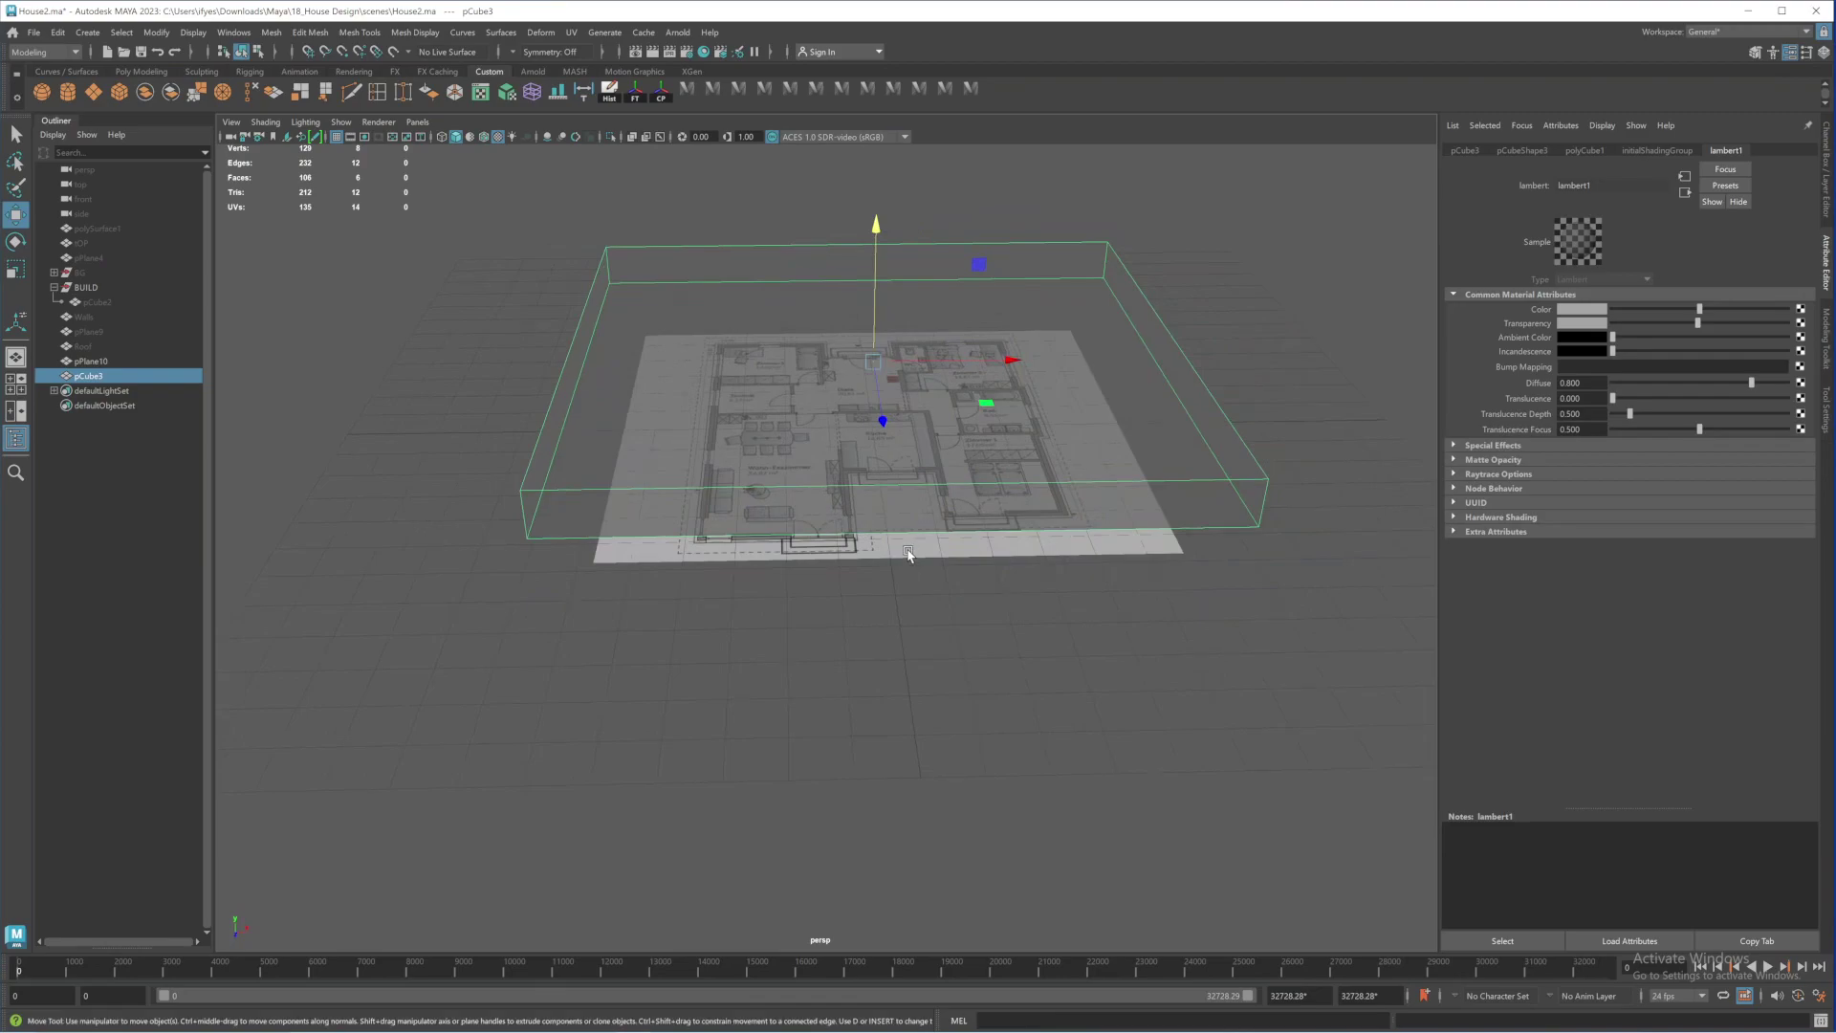
In the top view, scale the floor plan plane to about 20.26 in X and 15.24 in Z, matching the house outline to the cube
left_click(908, 554)
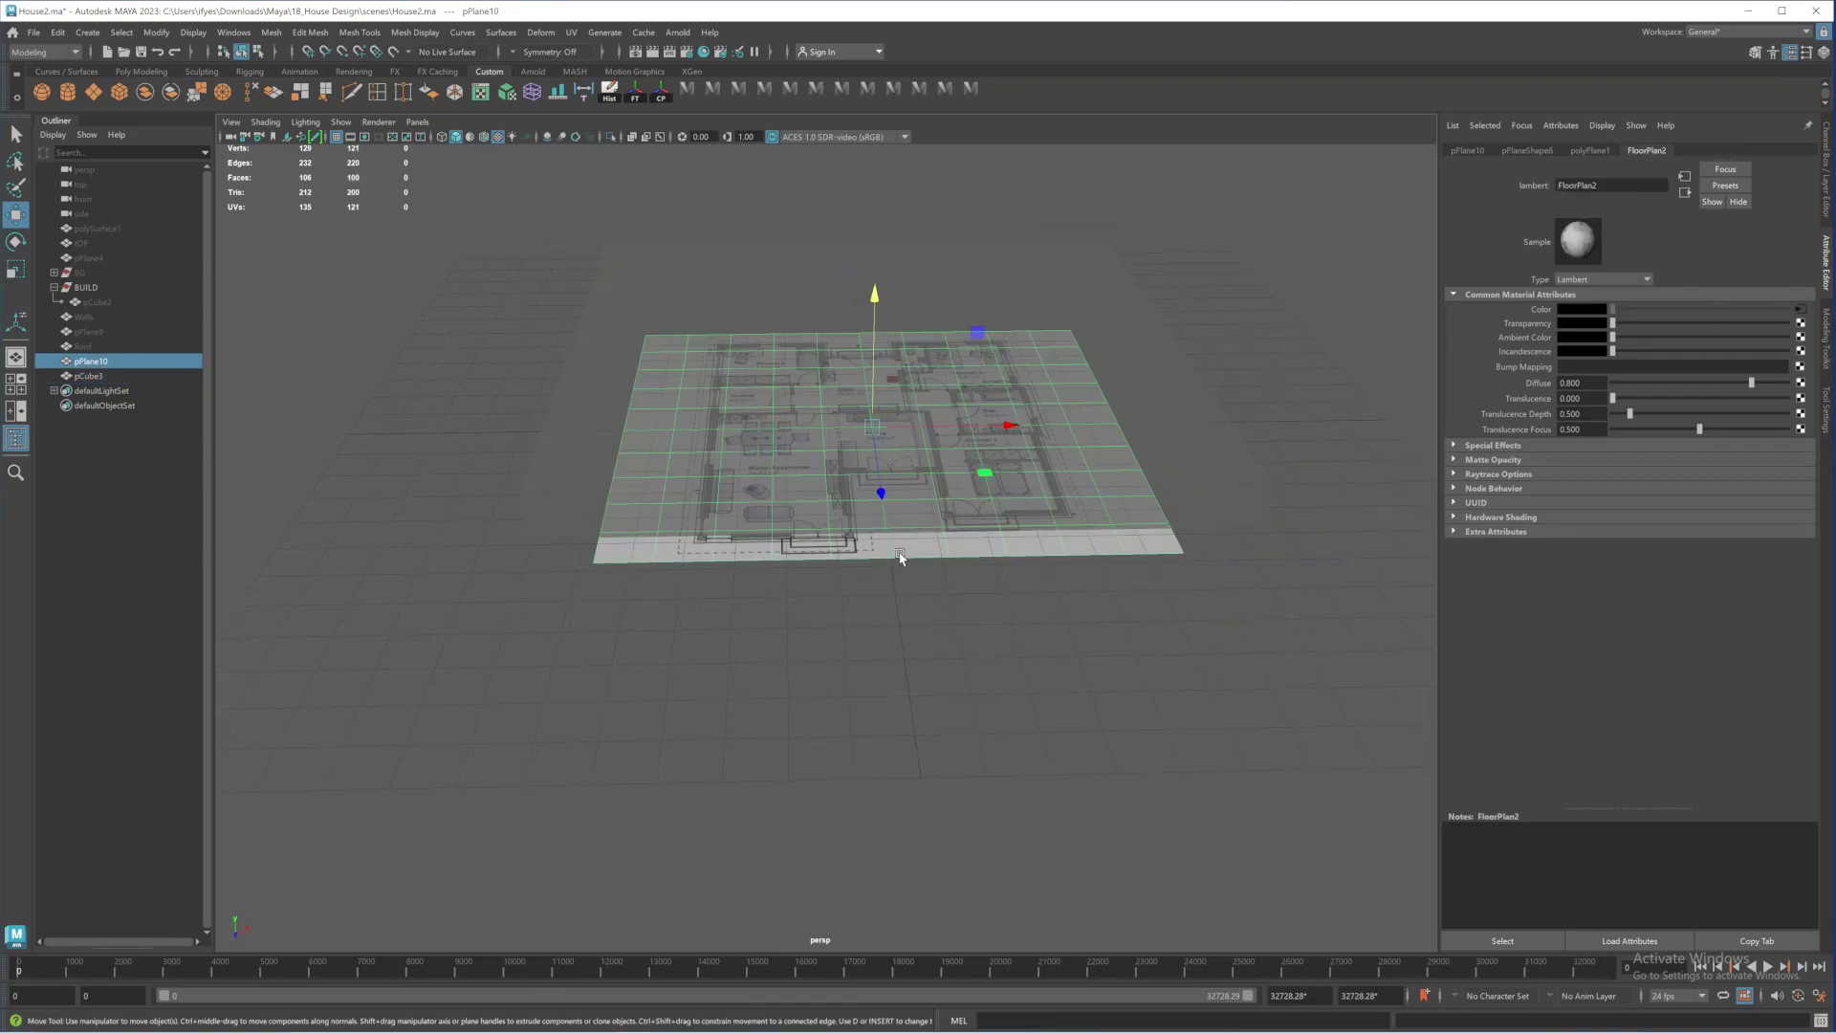
key("space")
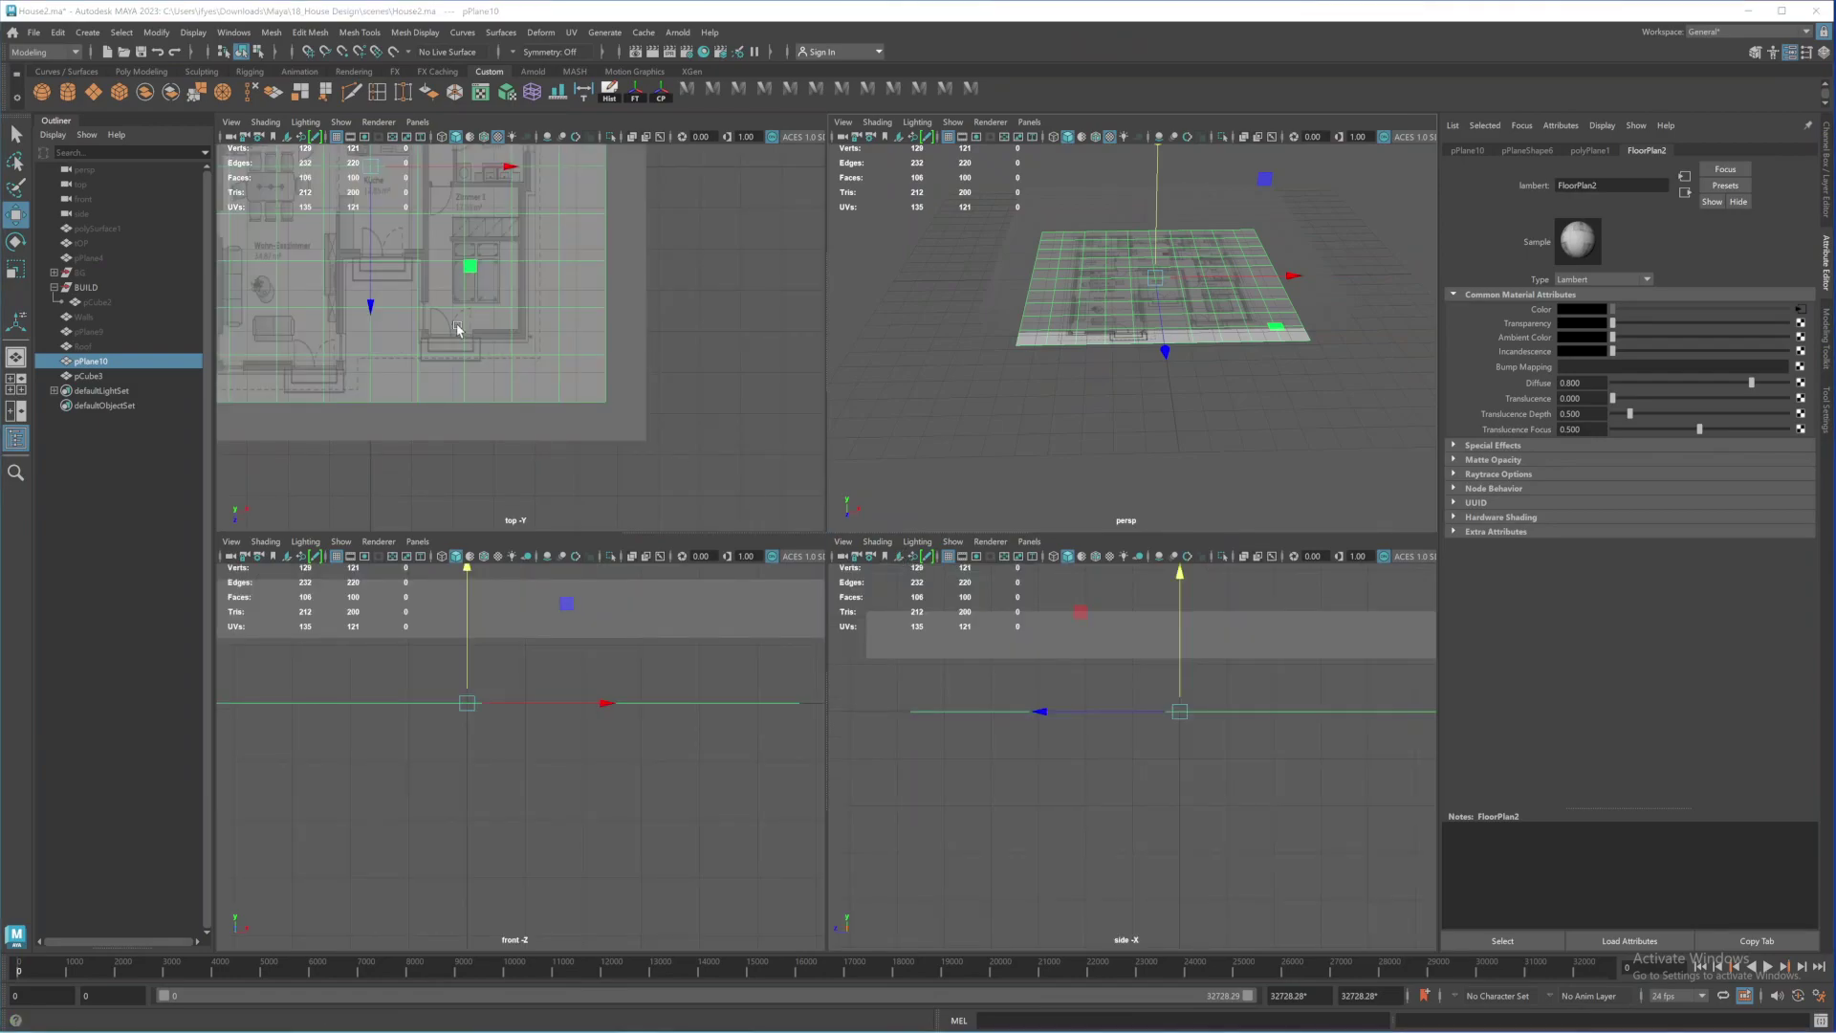
key("space")
scroll(685, 382, "down", 5)
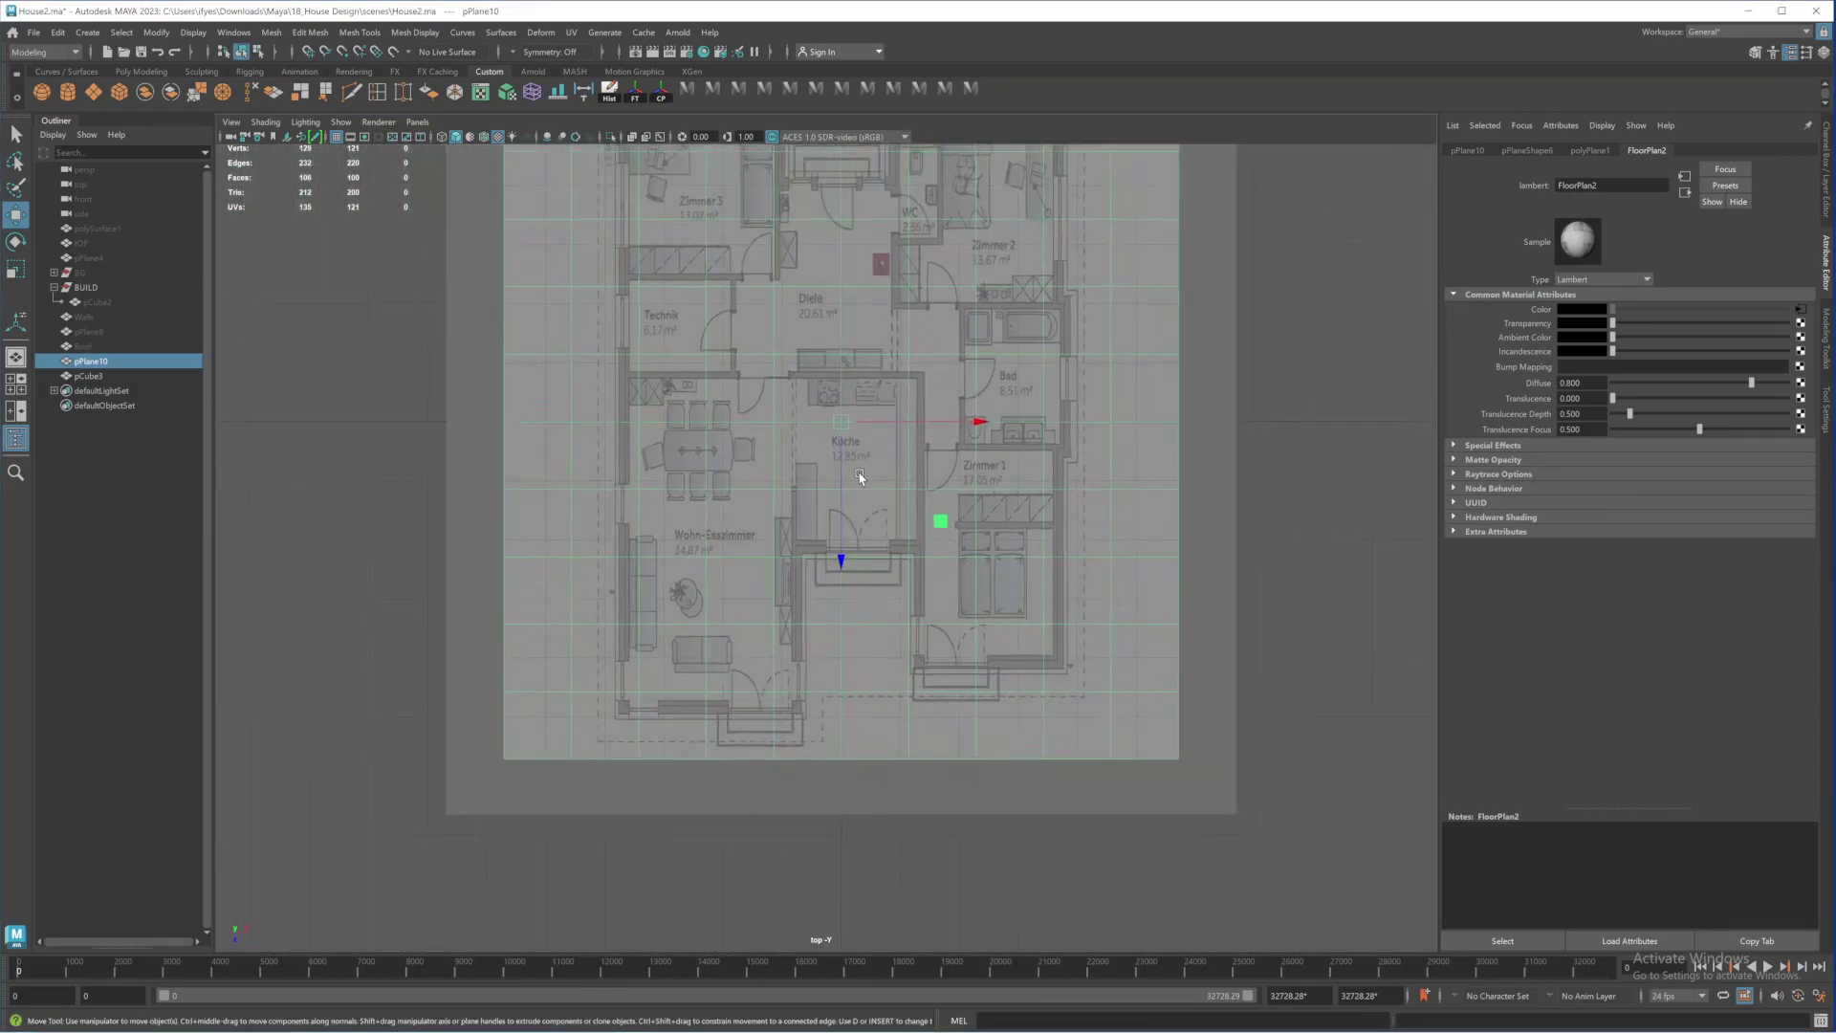
key("r")
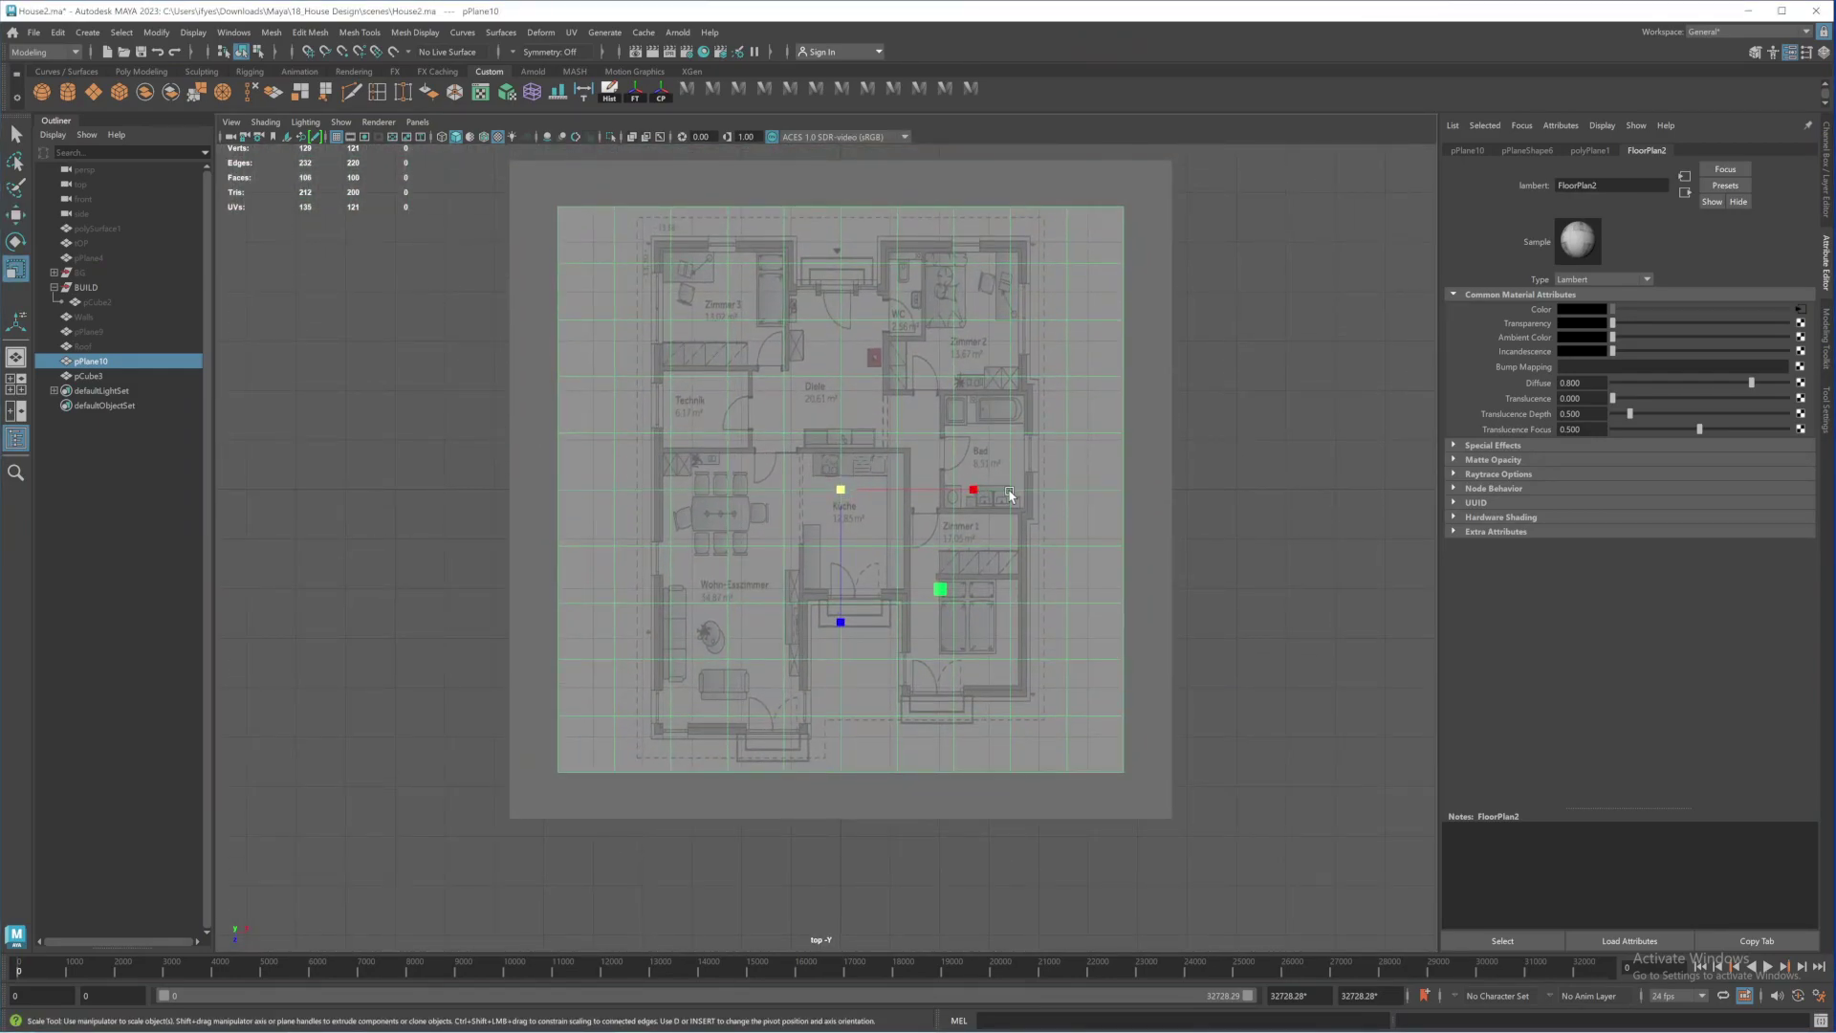
left_click_drag(977, 489, 1082, 529)
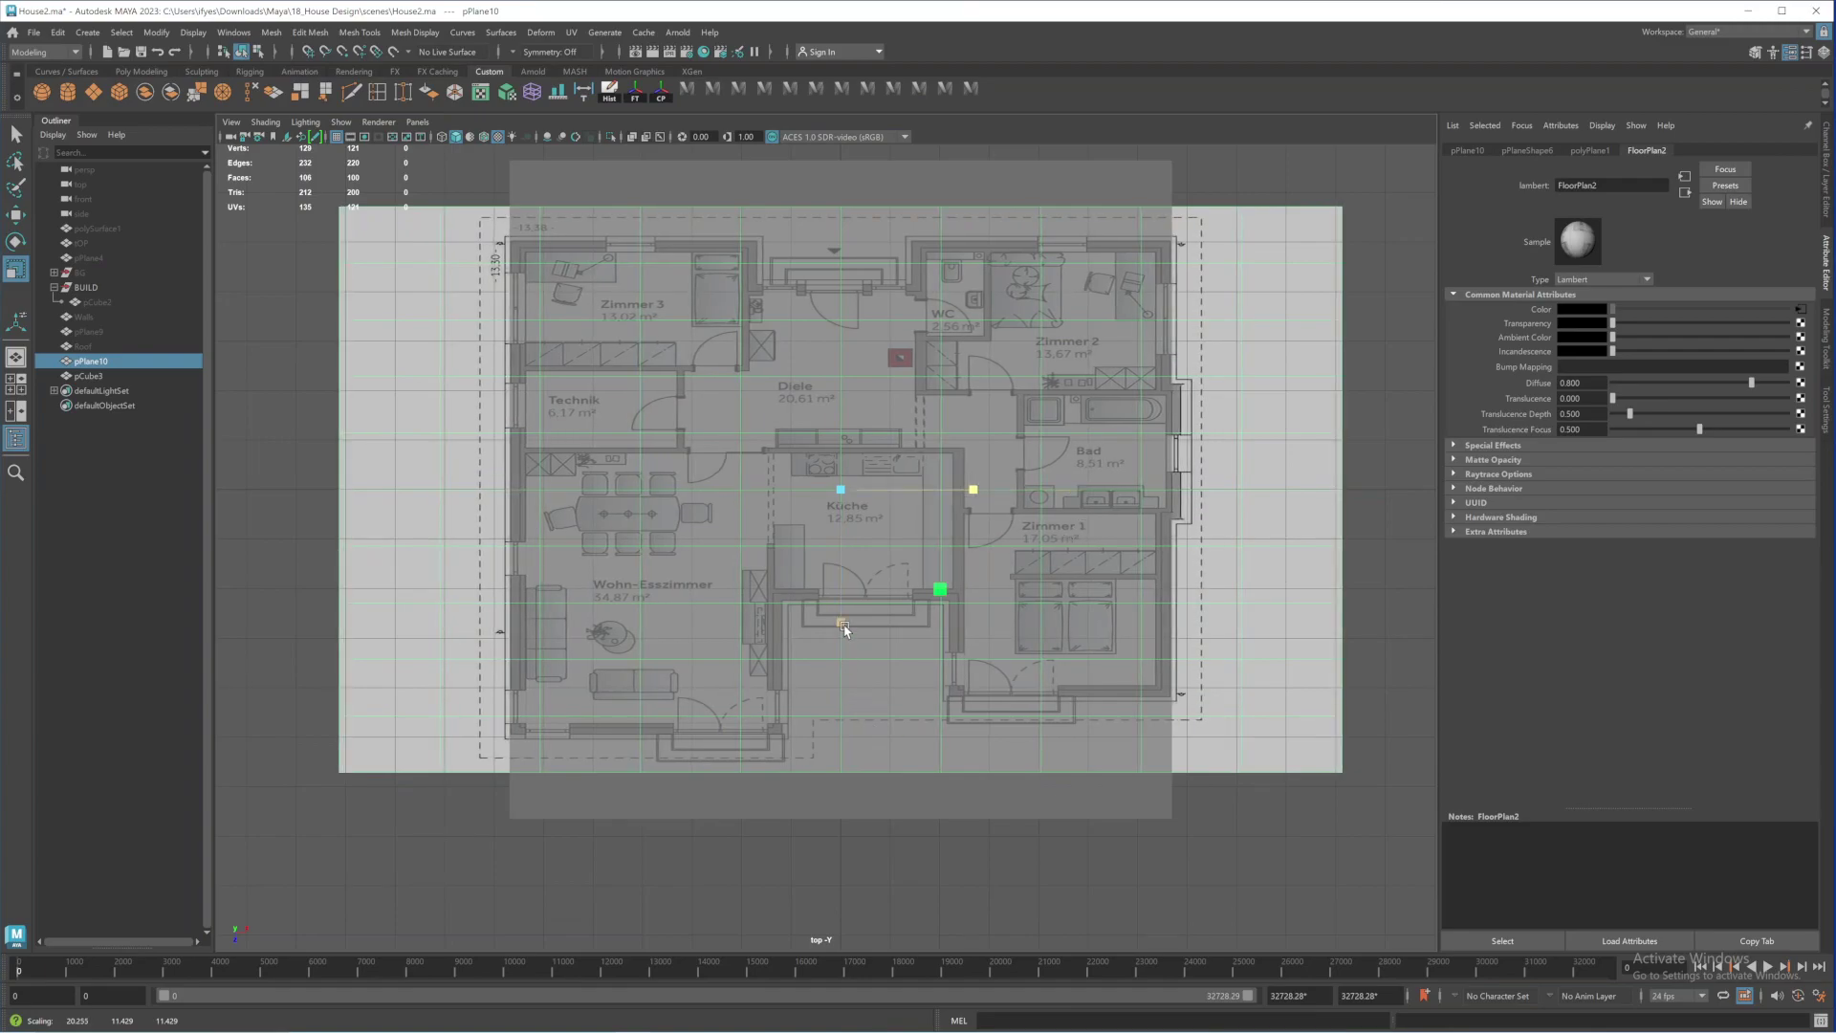
left_click_drag(839, 623, 861, 673)
middle_click_drag(903, 568, 869, 627, "alt")
right_click_drag(869, 627, 706, 528, "alt")
middle_click_drag(755, 548, 791, 502, "alt")
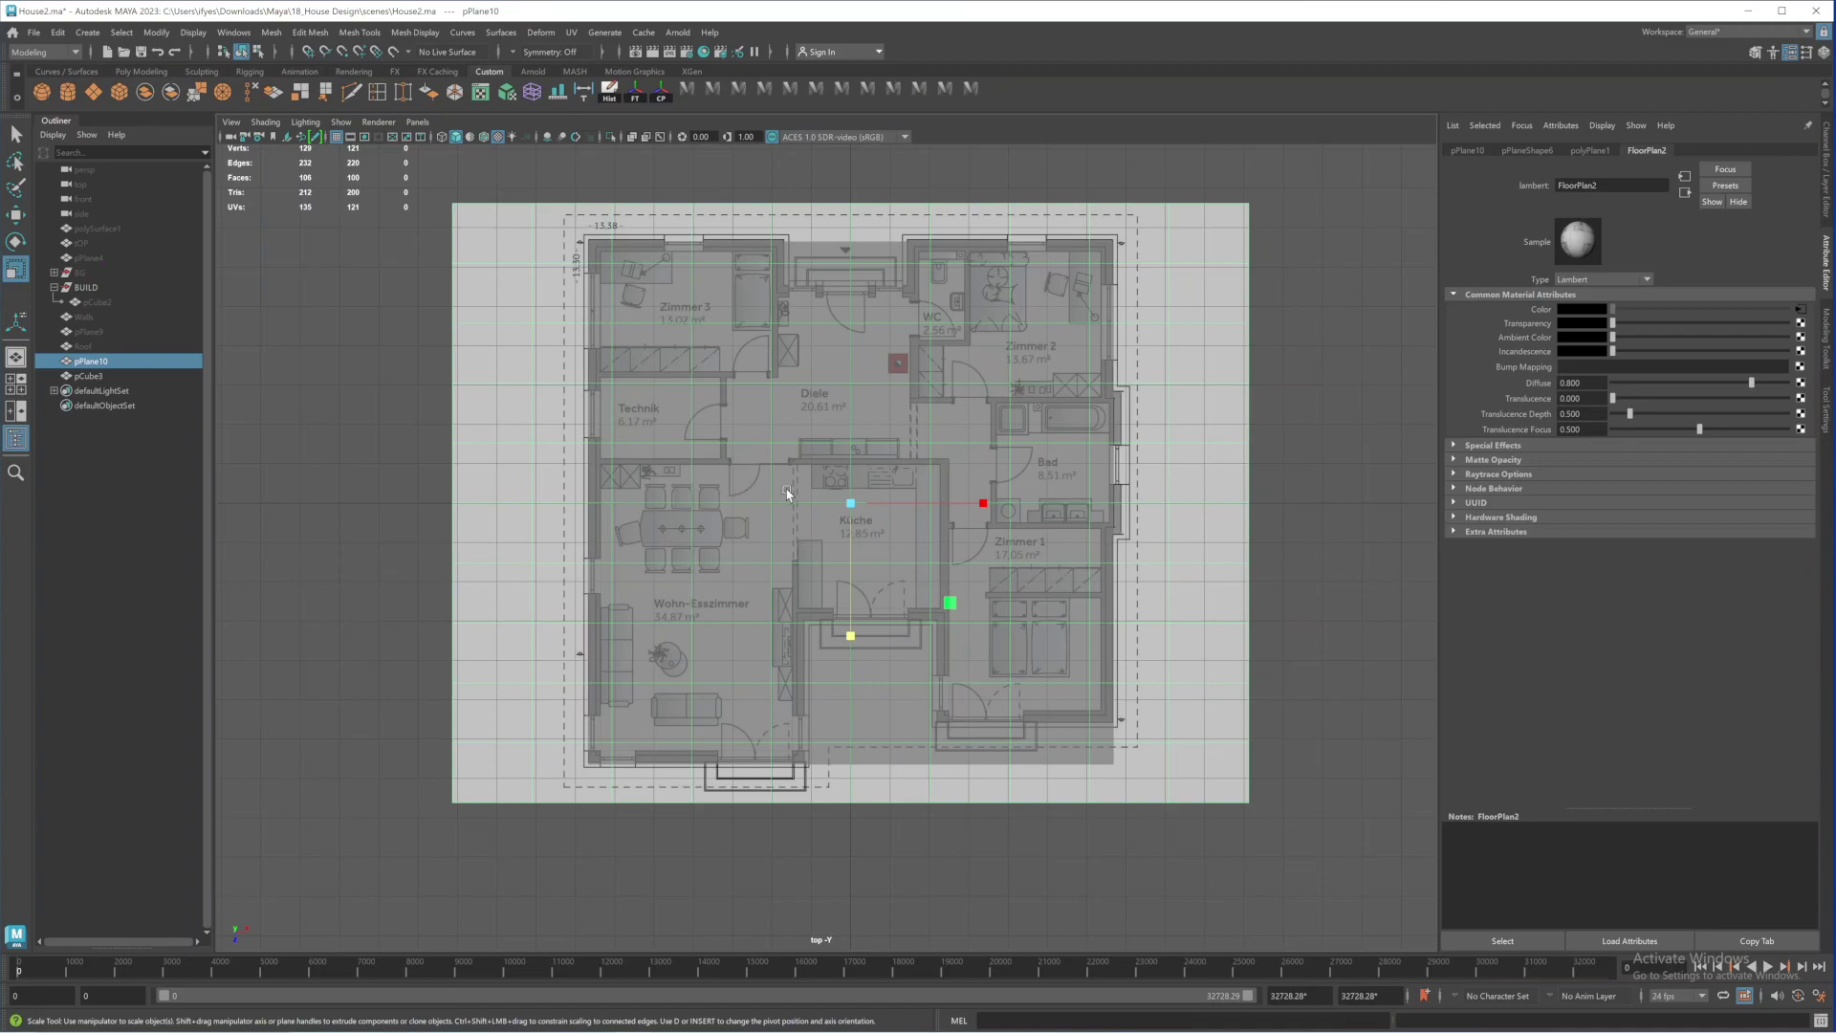
Delete the transparent reference cube above the floor plan
key("space")
left_click_drag(1196, 285, 1125, 356, "alt")
left_click(1225, 484)
left_click(989, 285)
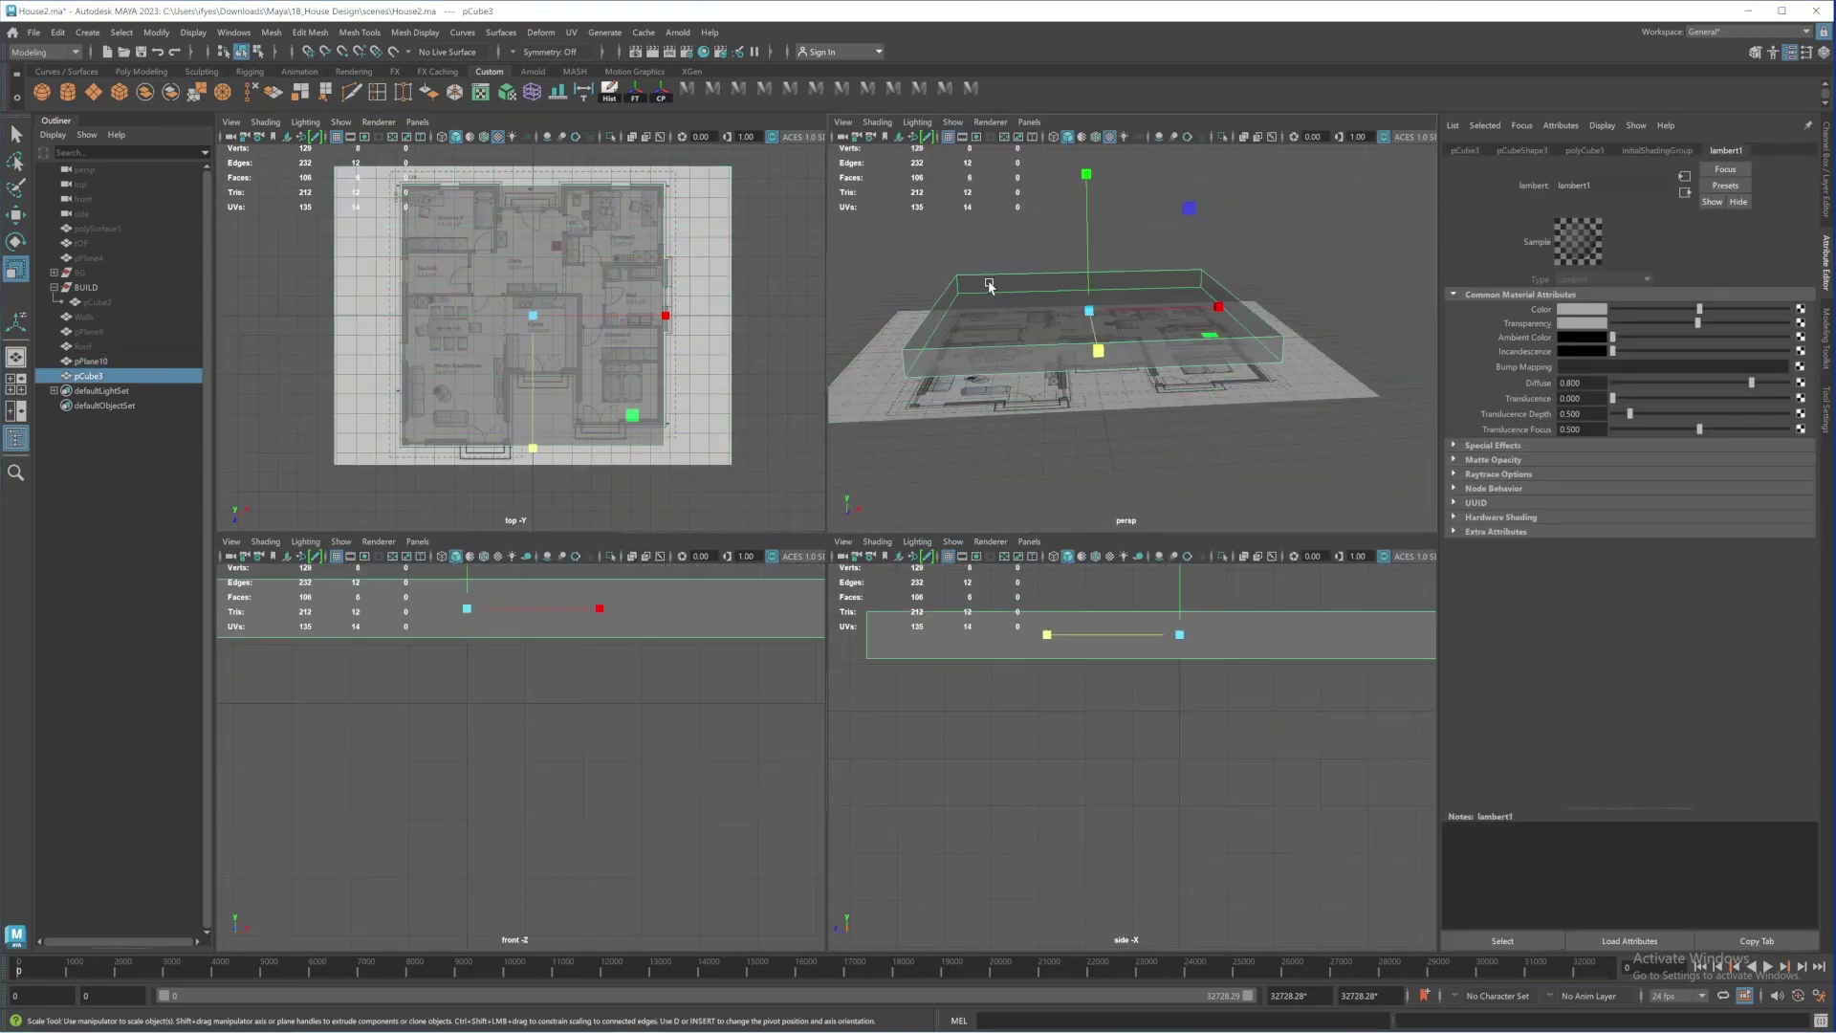
key("Delete")
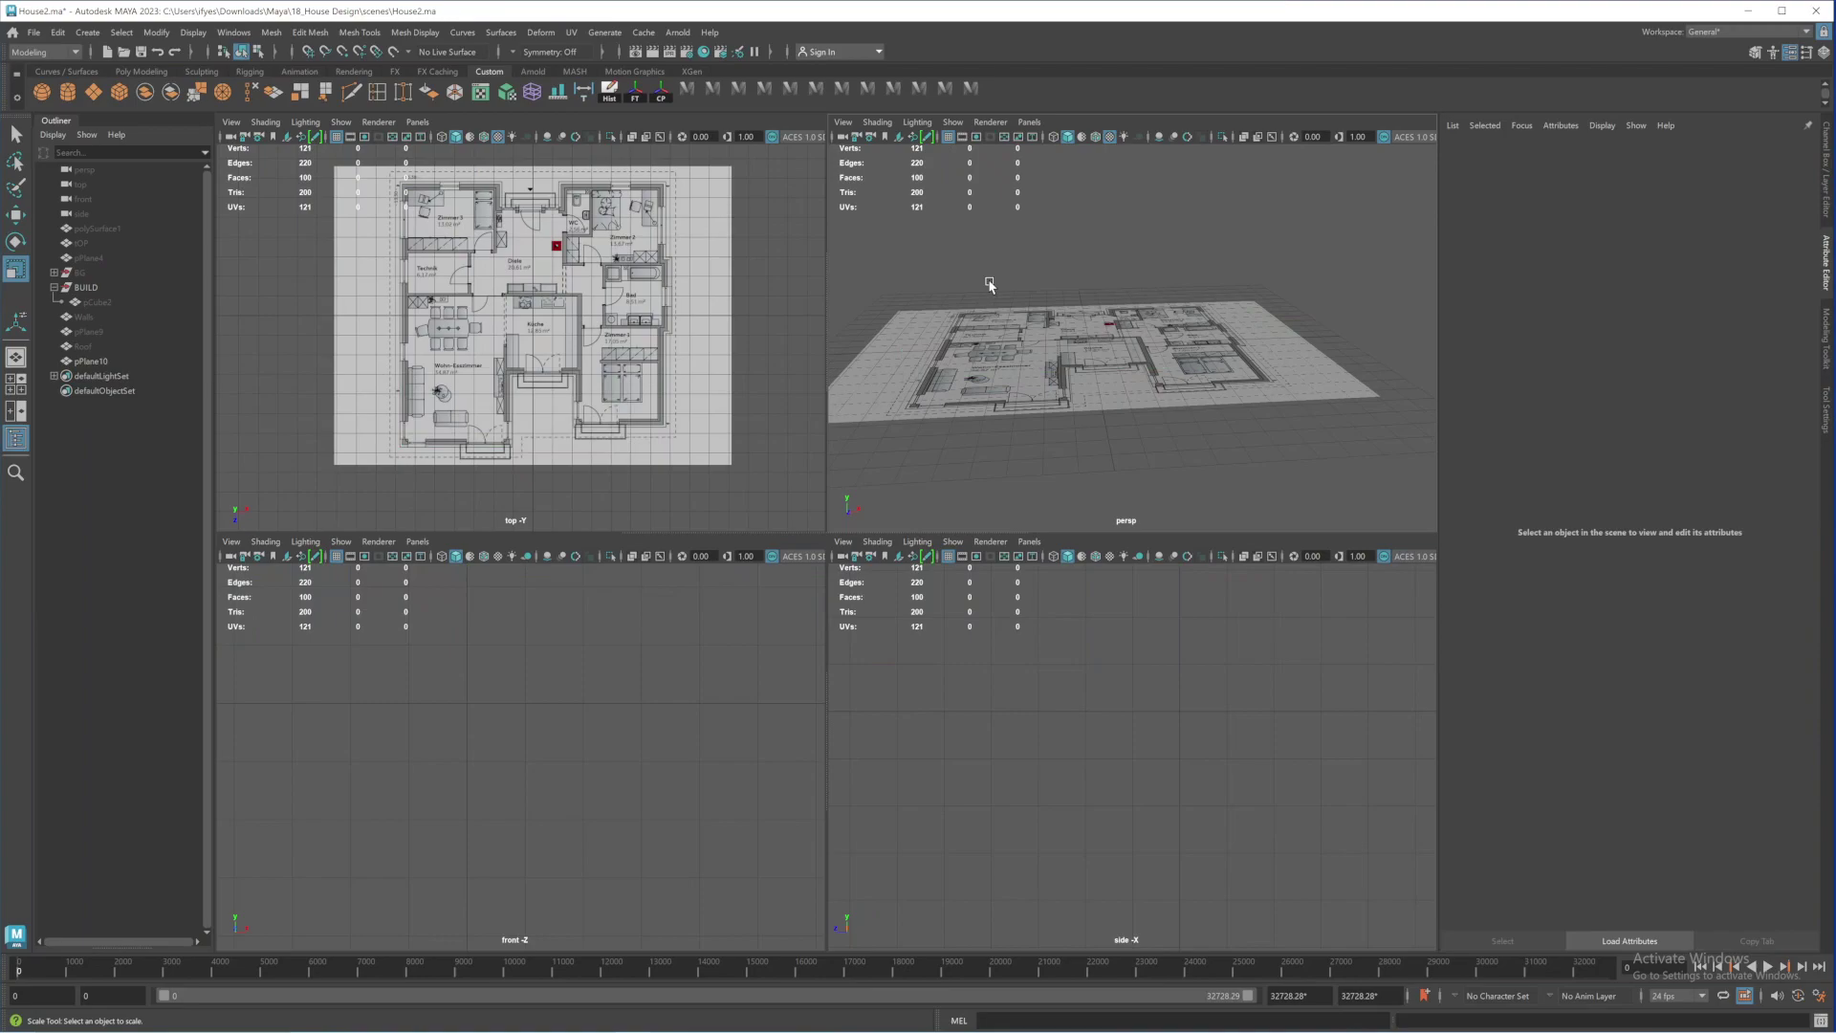
Lower the floor plan plane slightly below the grid, to about -0.26 in Y
left_click(1016, 389)
left_click_drag(1043, 383, 1115, 369, "alt")
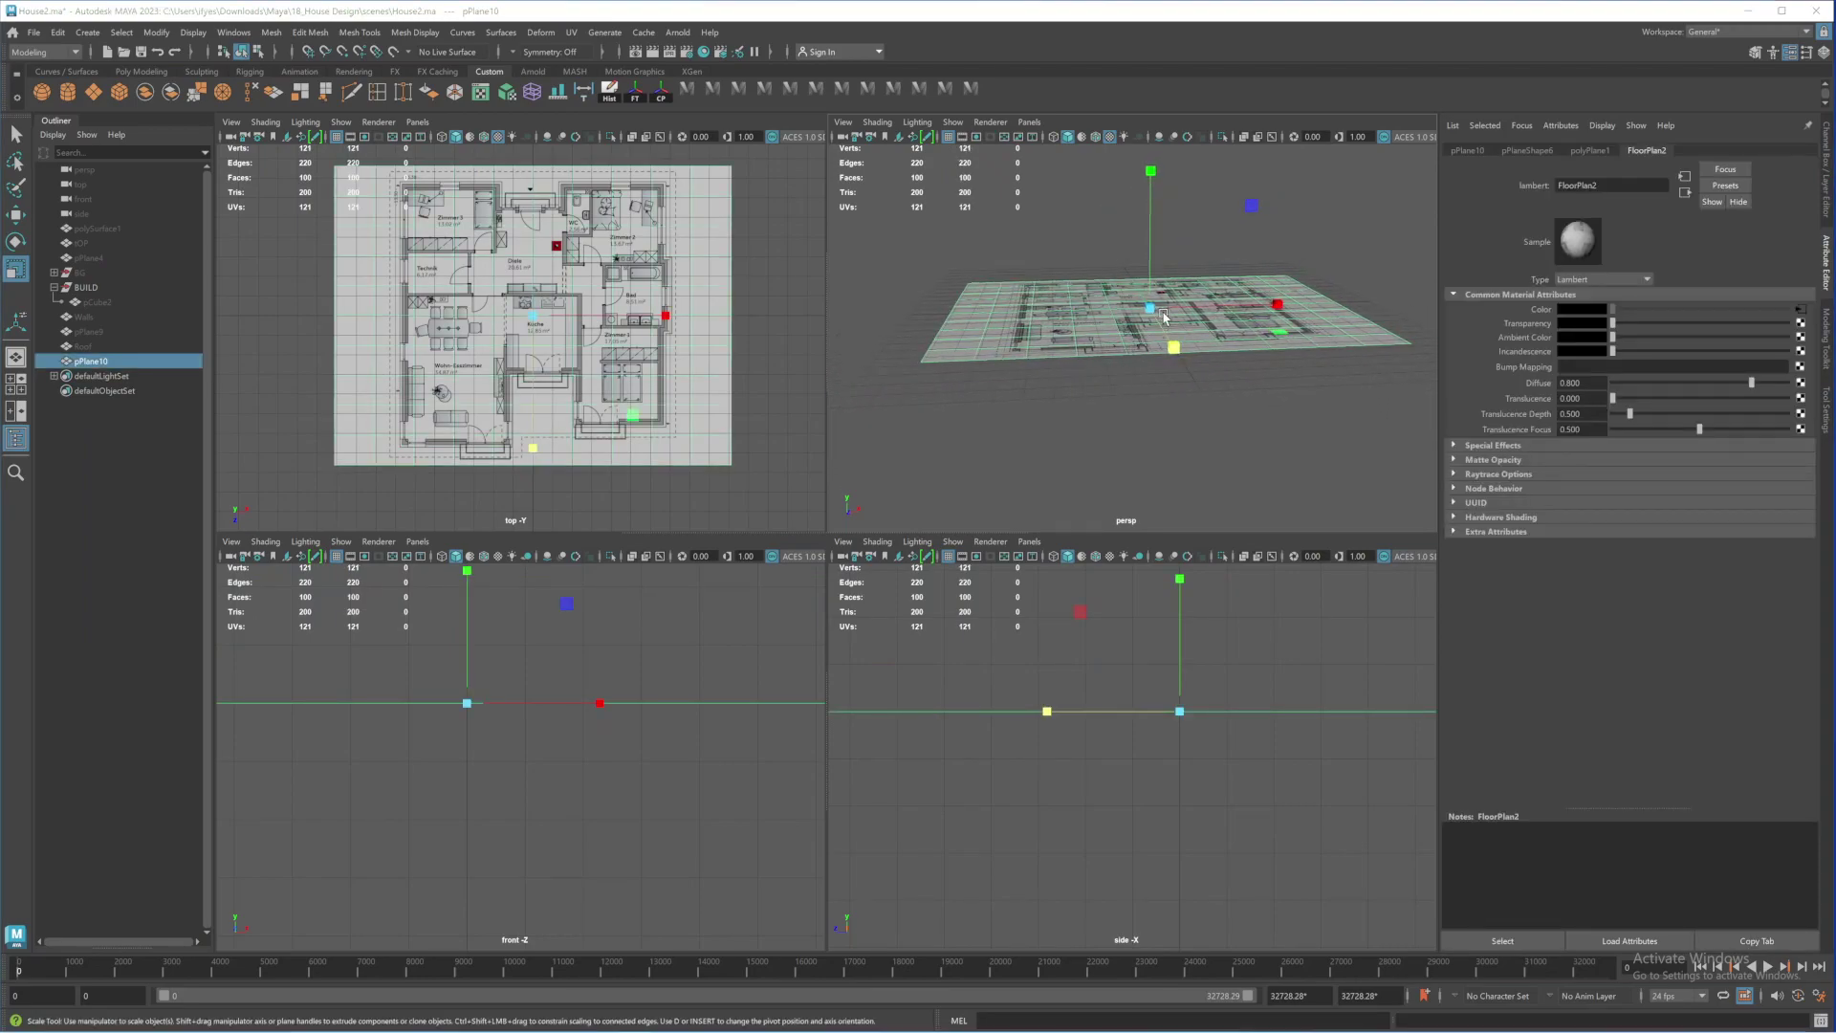
key("space")
scroll(1037, 373, "up", 3)
key("w")
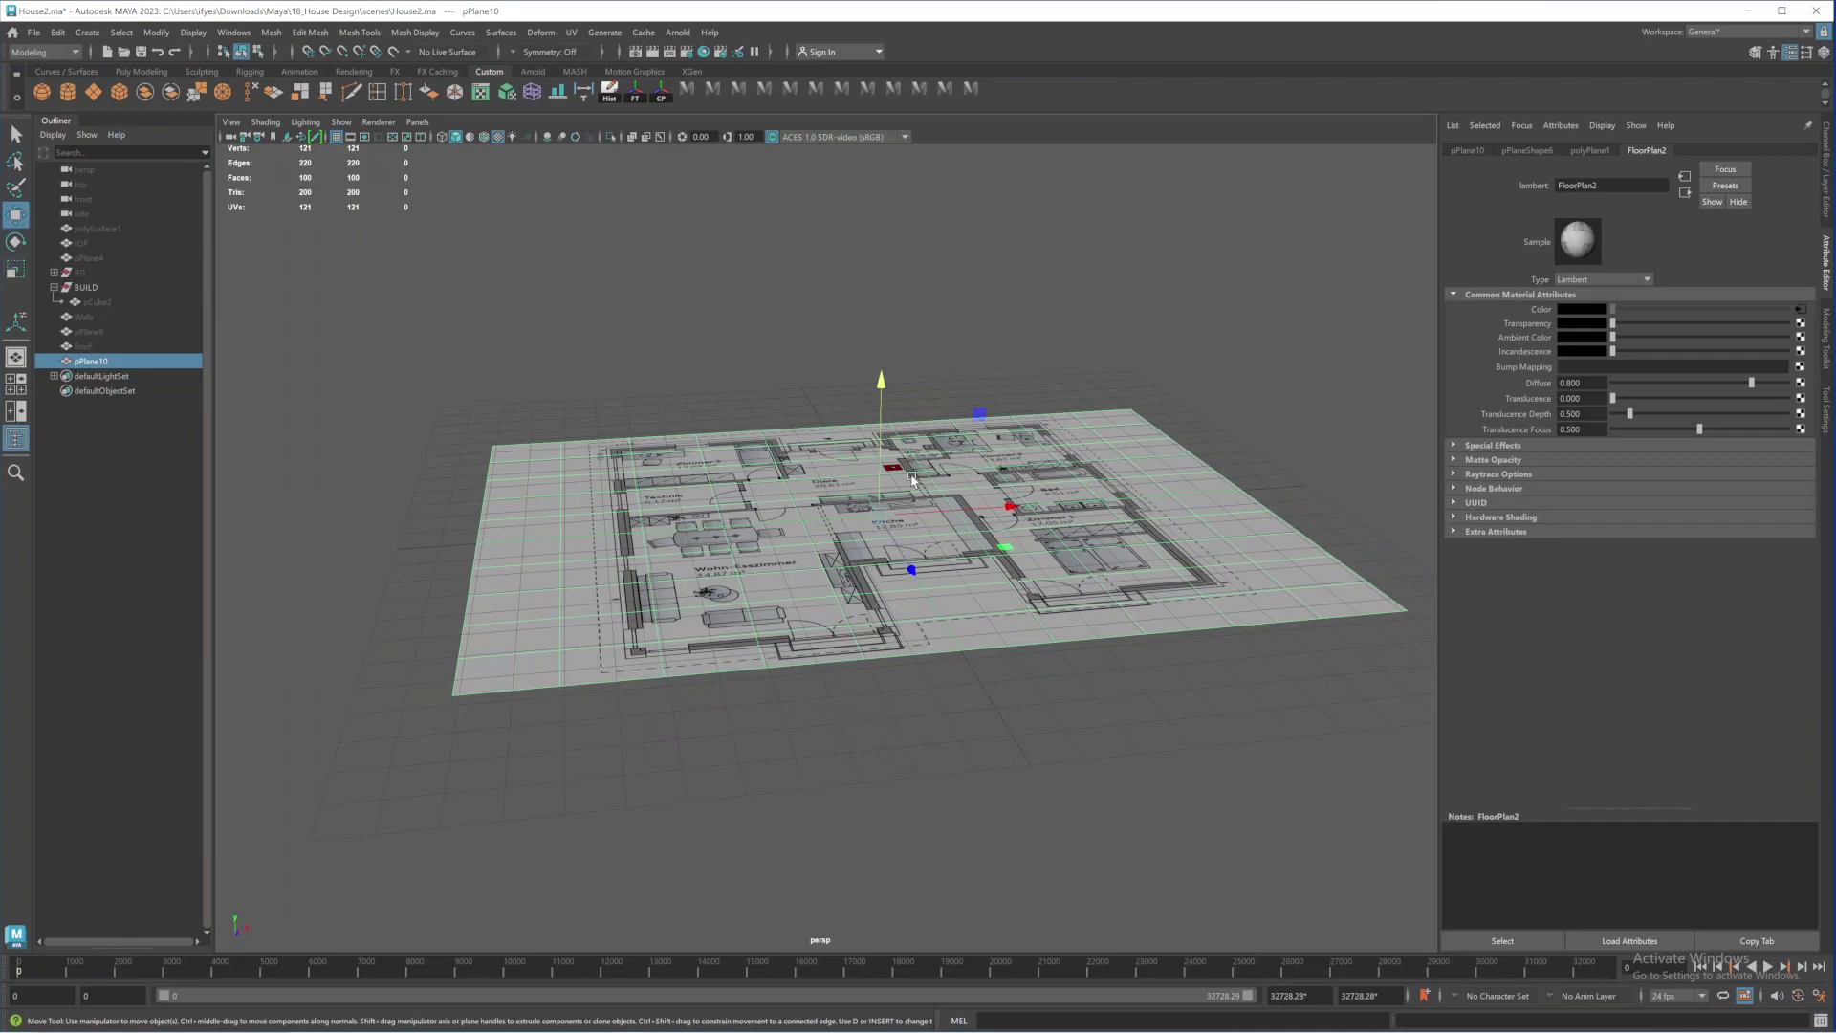
left_click_drag(881, 380, 881, 402)
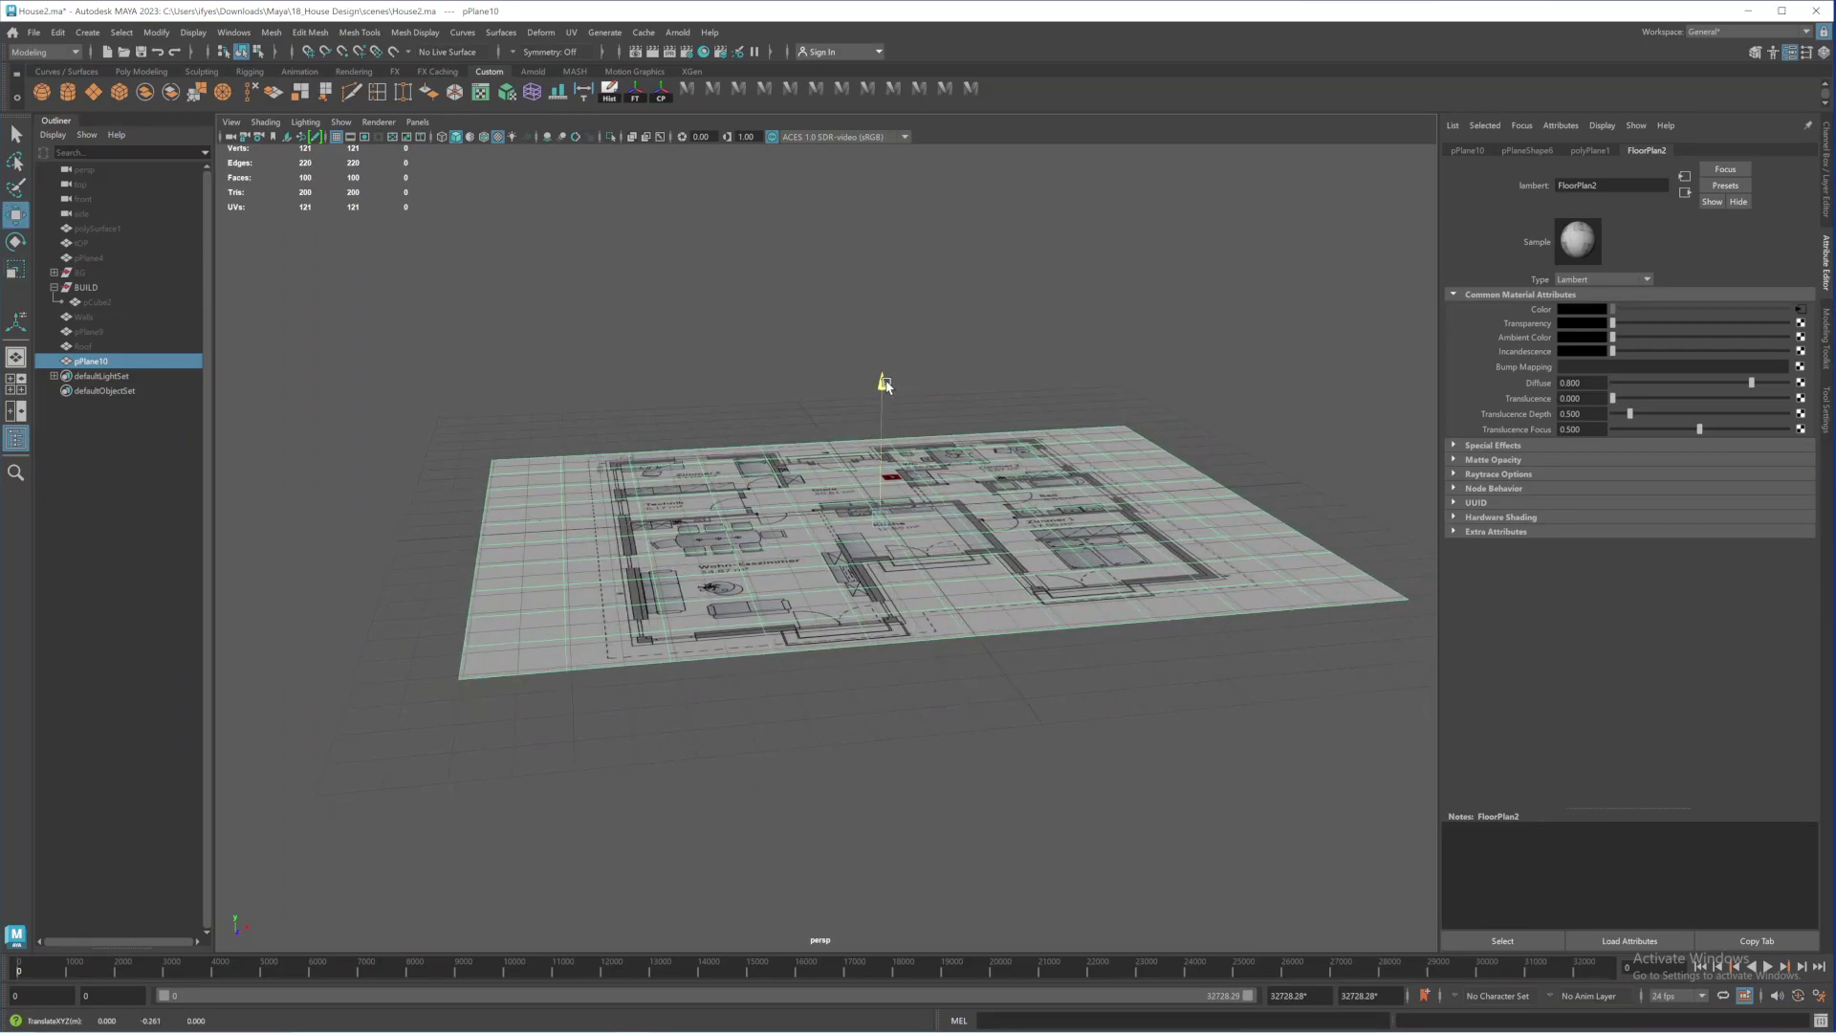
Put the floor plan plane on a new display layer and set the layer to reference mode so it cannot be selected
left_click(1828, 175)
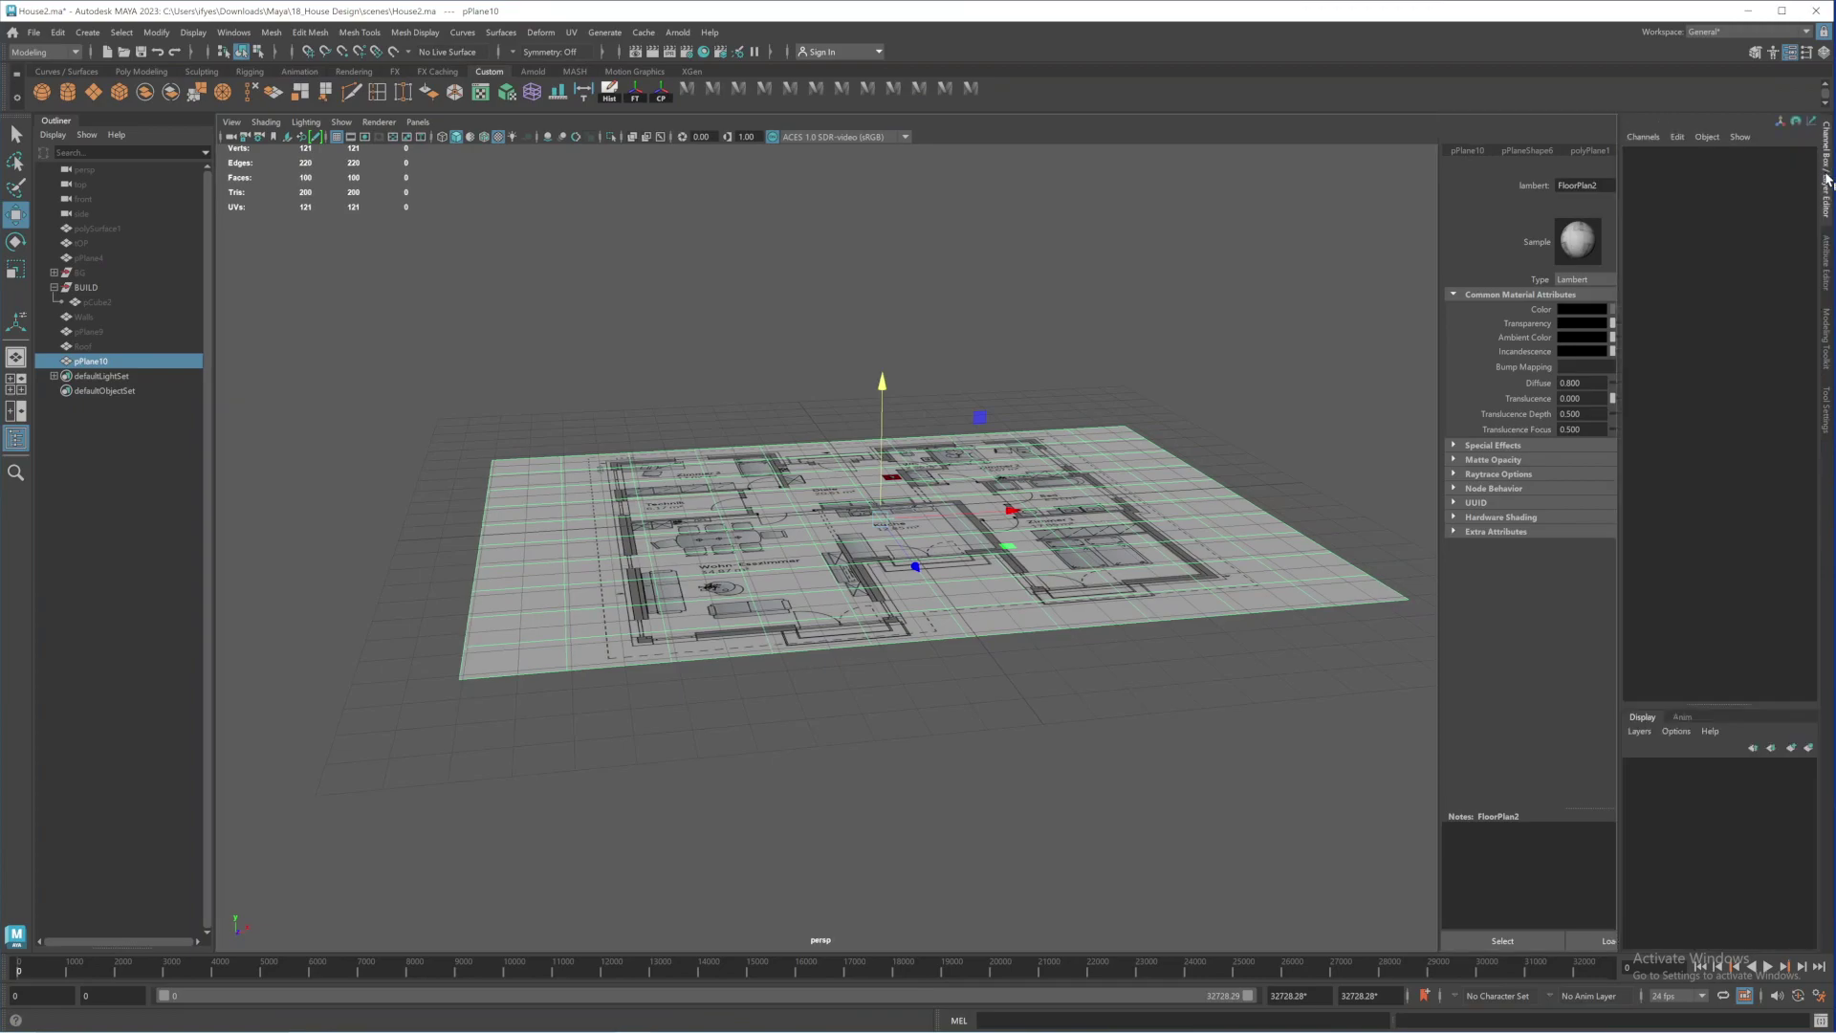
left_click(1808, 749)
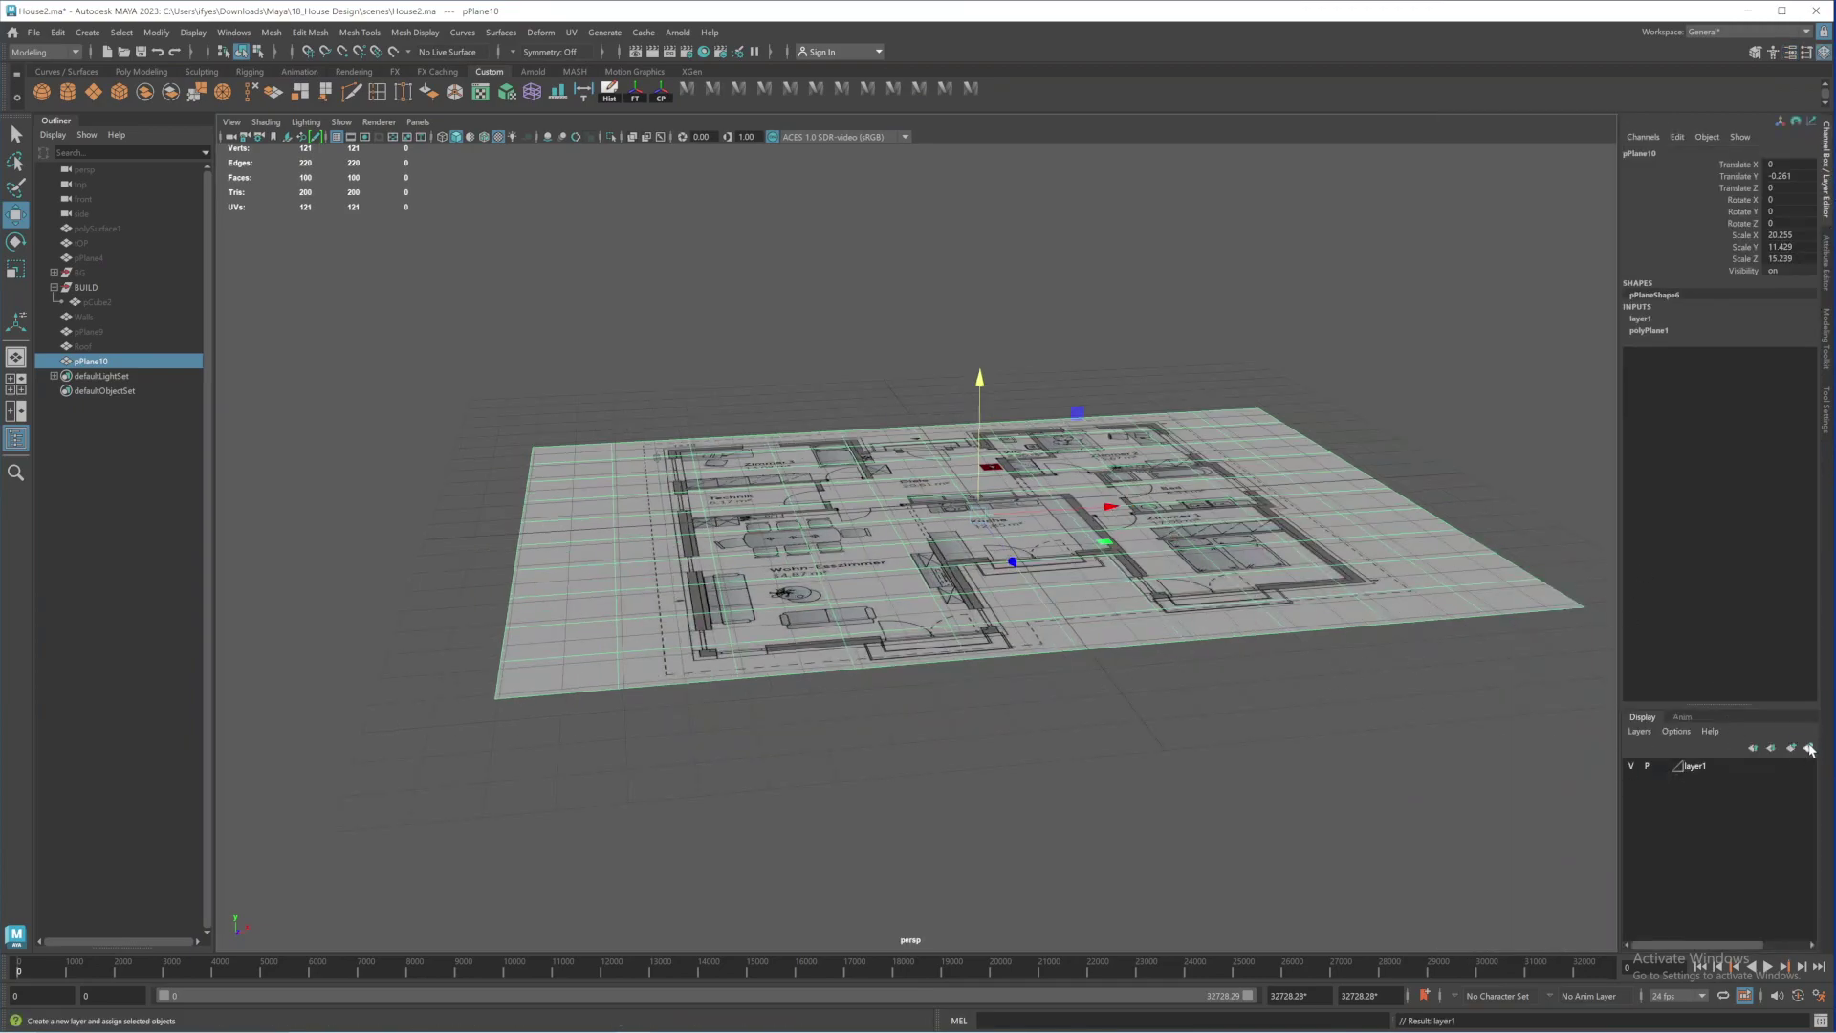
left_click(1664, 767)
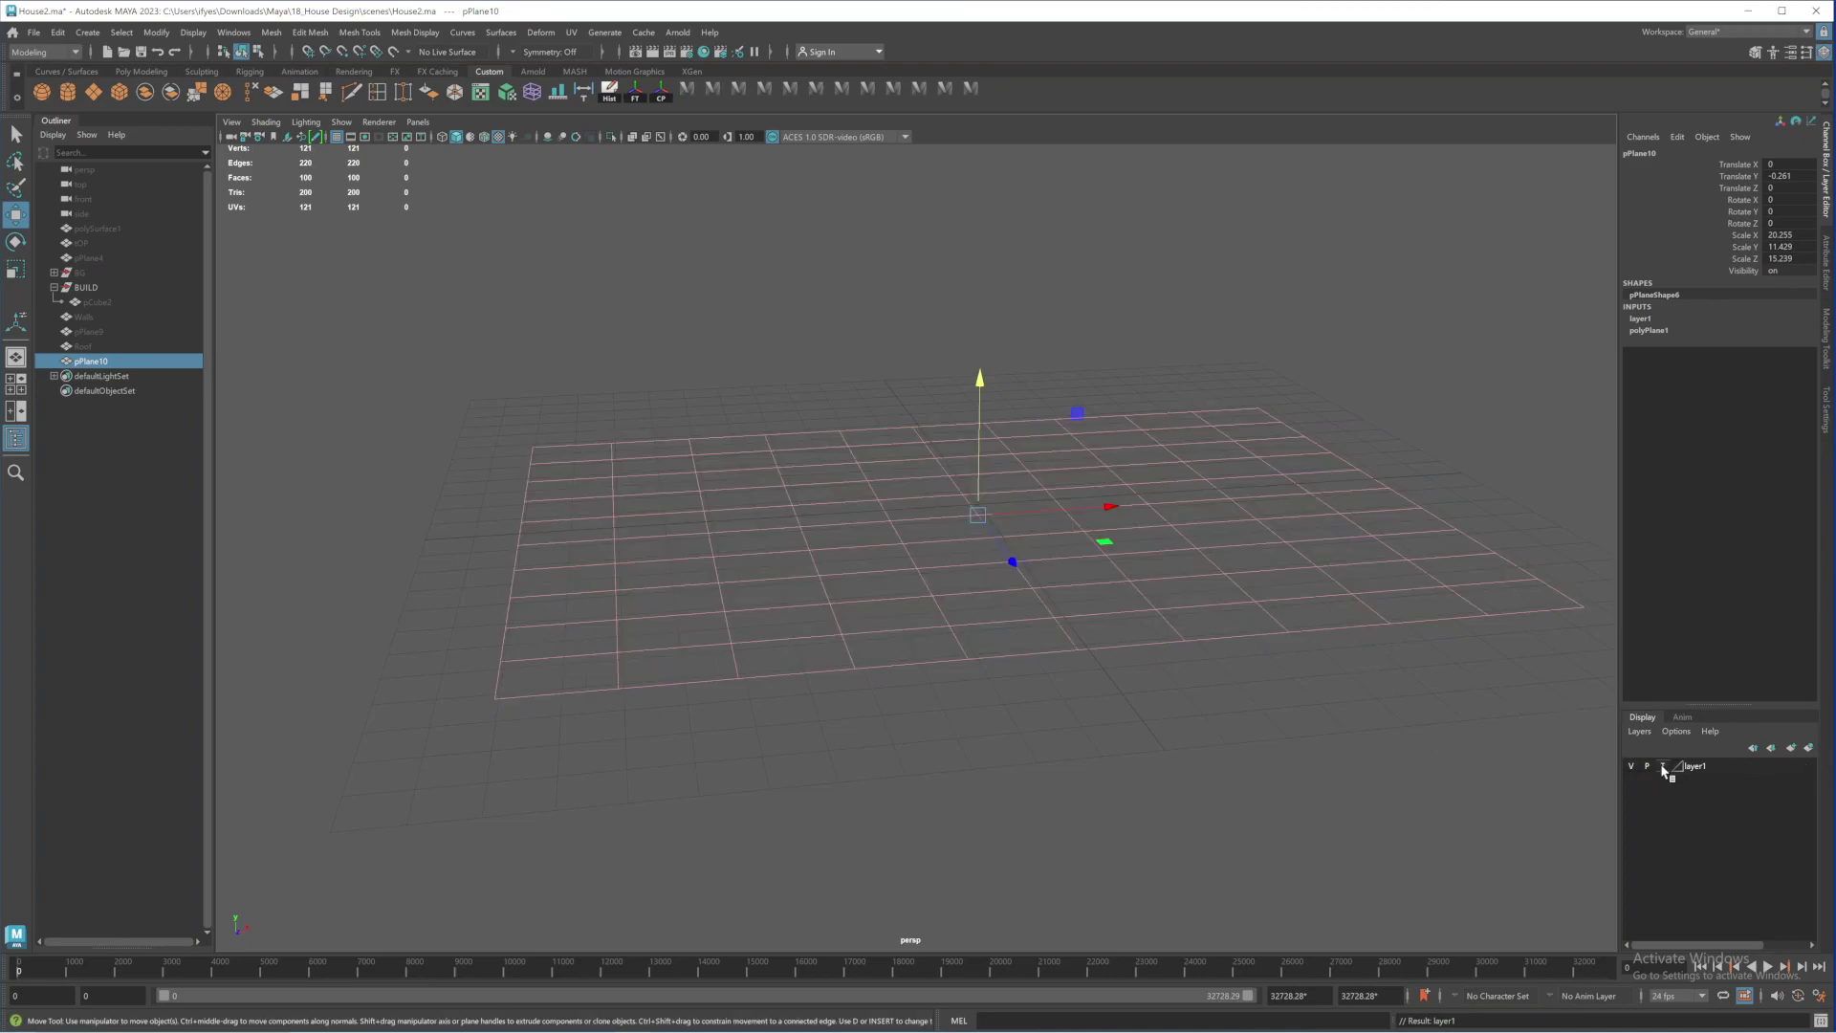
left_click(1664, 767)
left_click(733, 575)
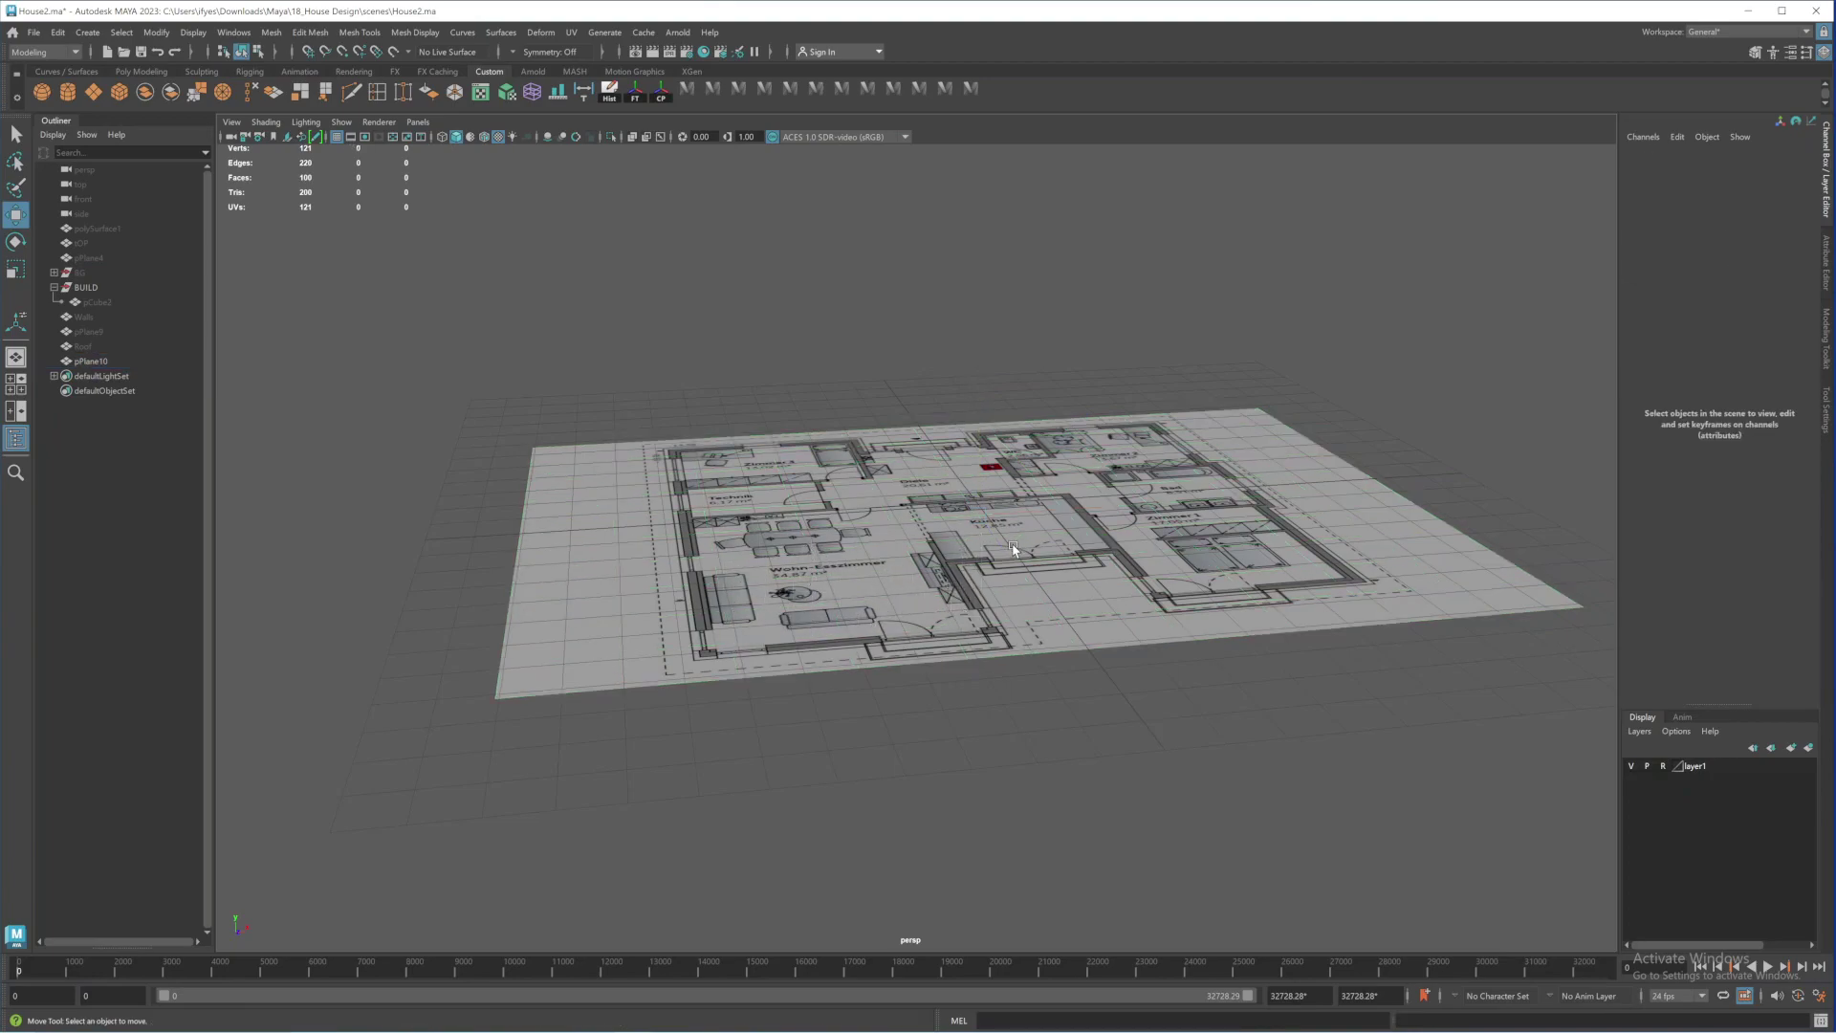
Examine the scaled floor plan's room layout in the perspective and top views
left_click_drag(1010, 549, 1014, 585, "alt")
right_click_drag(1014, 585, 901, 478, "alt")
left_click_drag(901, 478, 947, 526, "alt")
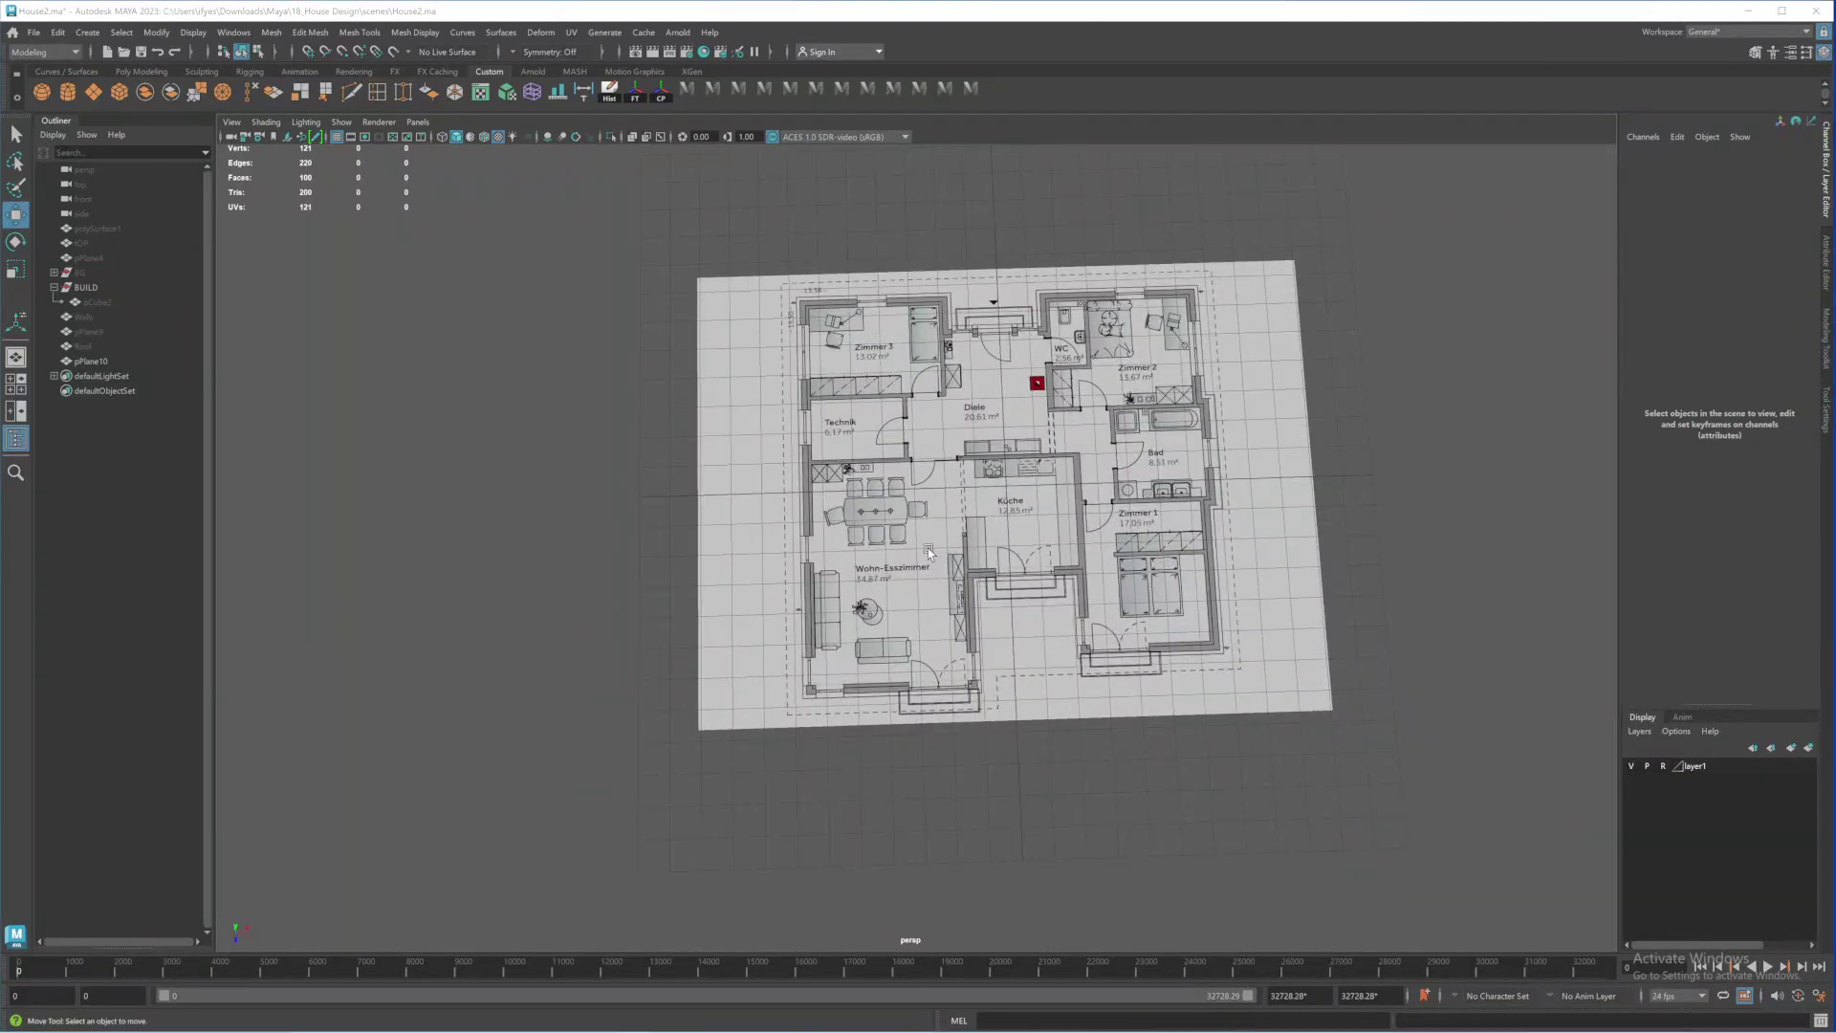
key("space")
key("space")
scroll(590, 421, "up", 5)
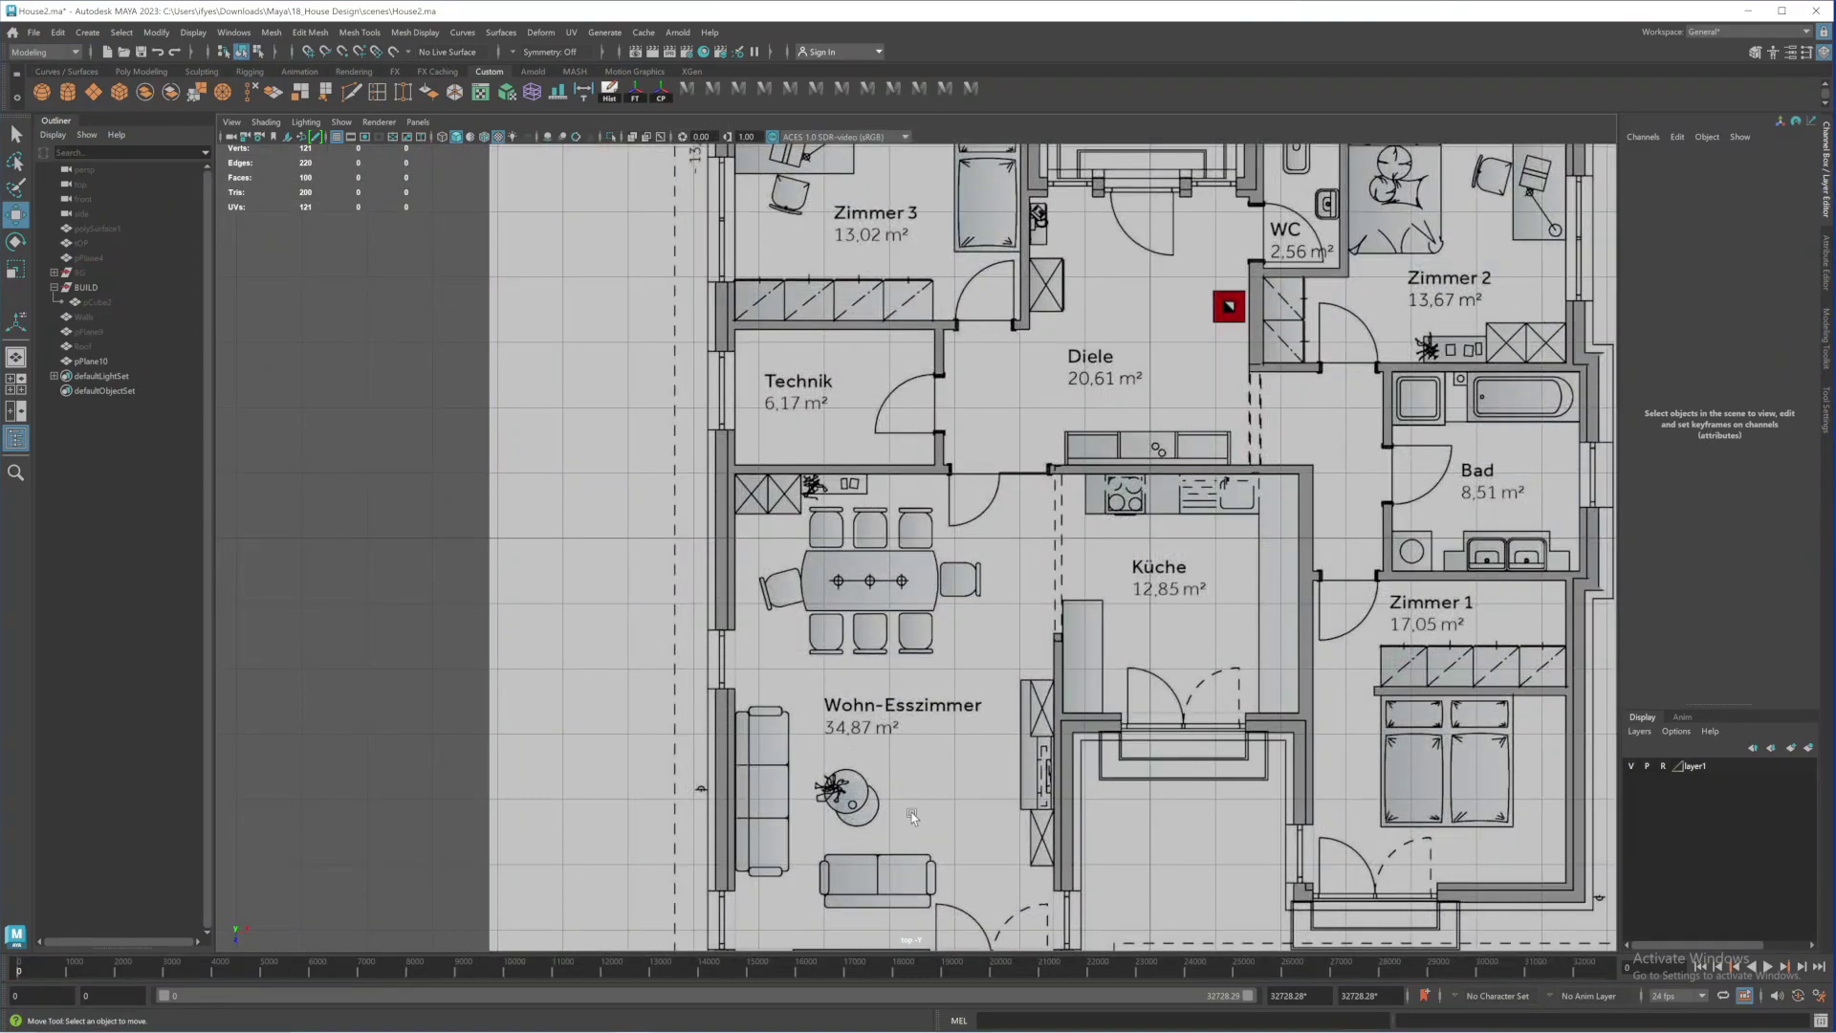
middle_click_drag(1124, 827, 1081, 631, "alt")
scroll(1082, 632, "down", 1)
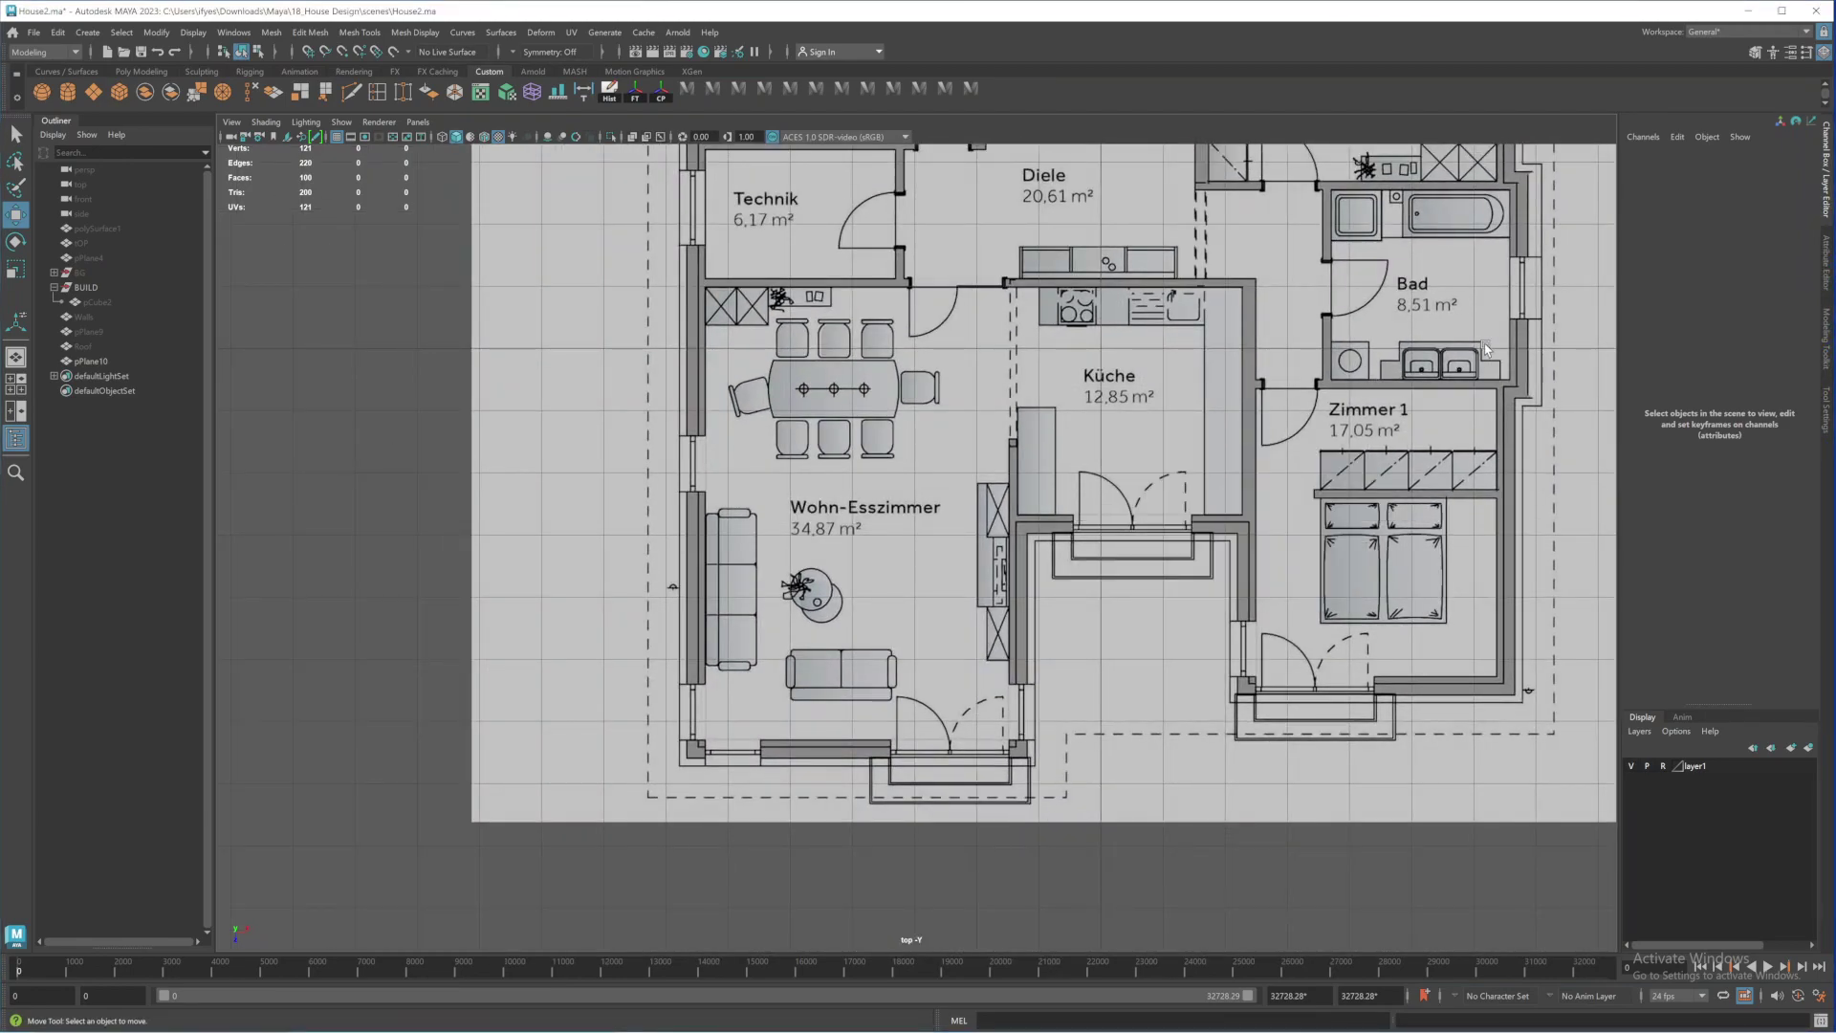
key("space")
key("space")
left_click_drag(1190, 478, 1095, 615, "alt")
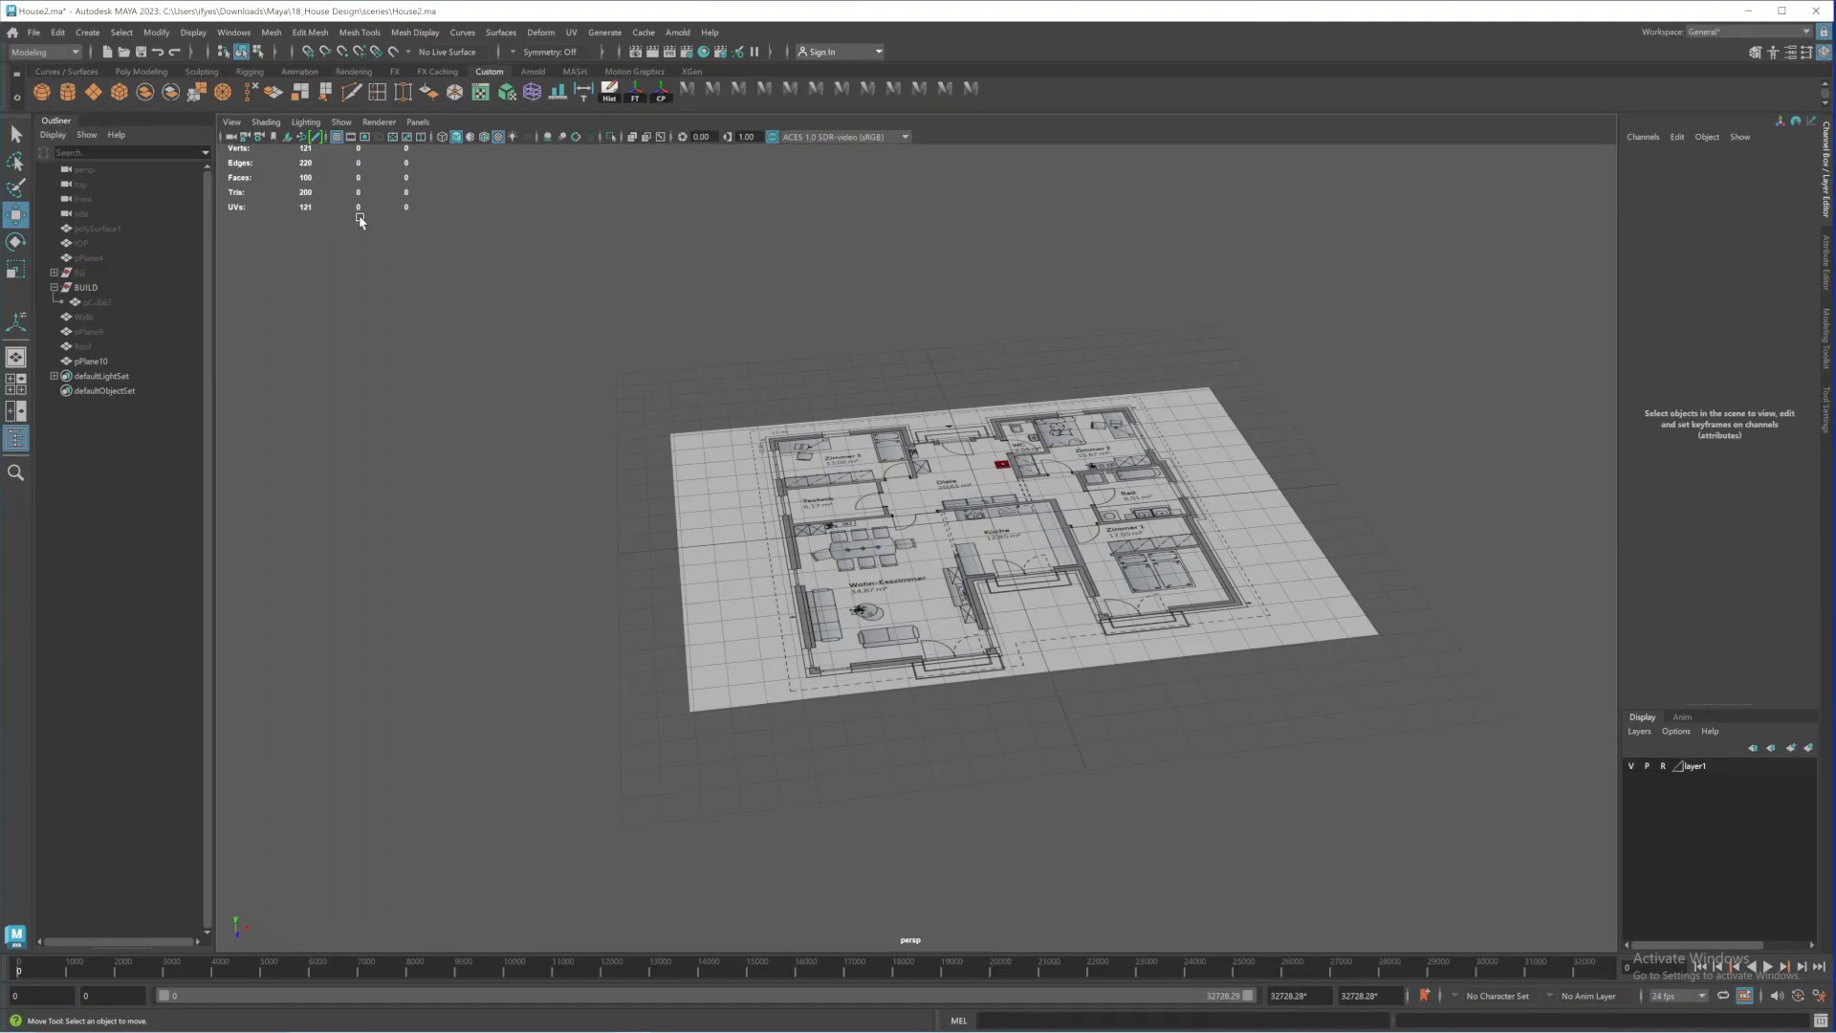
Create a polygon plane at the origin and set its width and height subdivisions to 1
left_click(96, 92)
middle_click_drag(830, 577, 792, 543, "alt")
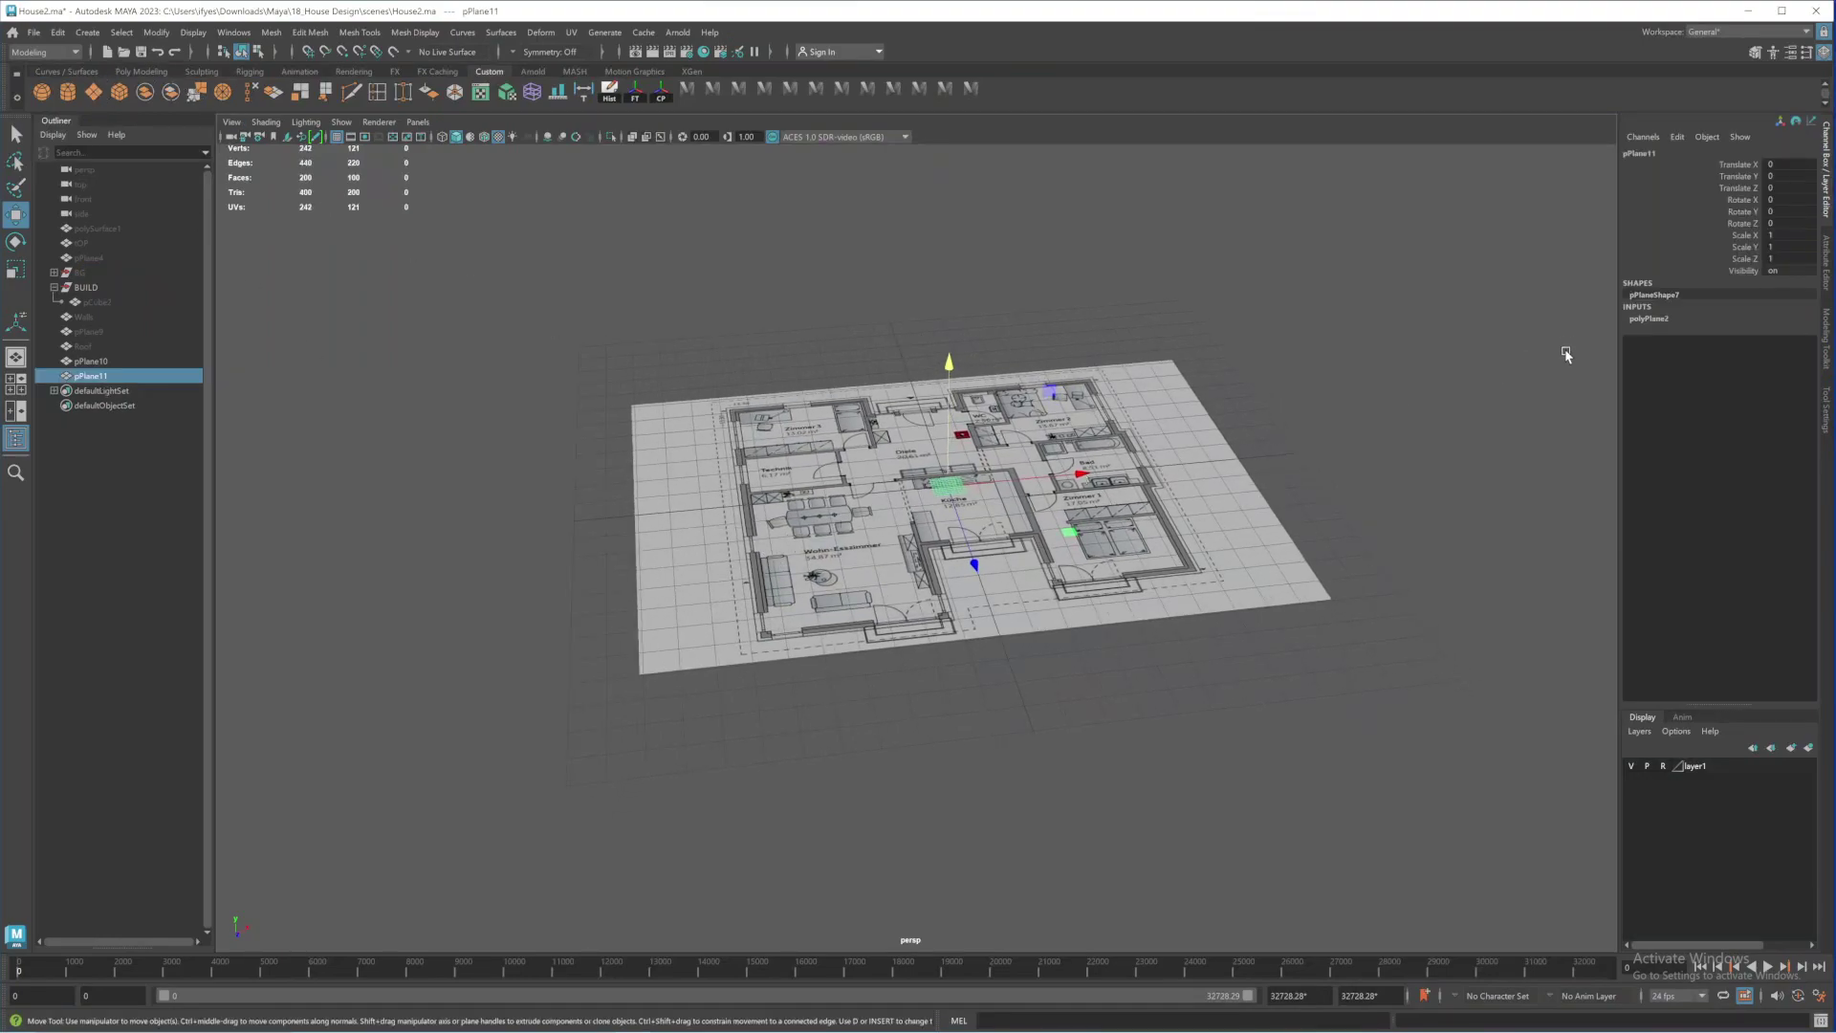
scroll(1565, 354, "up", 5)
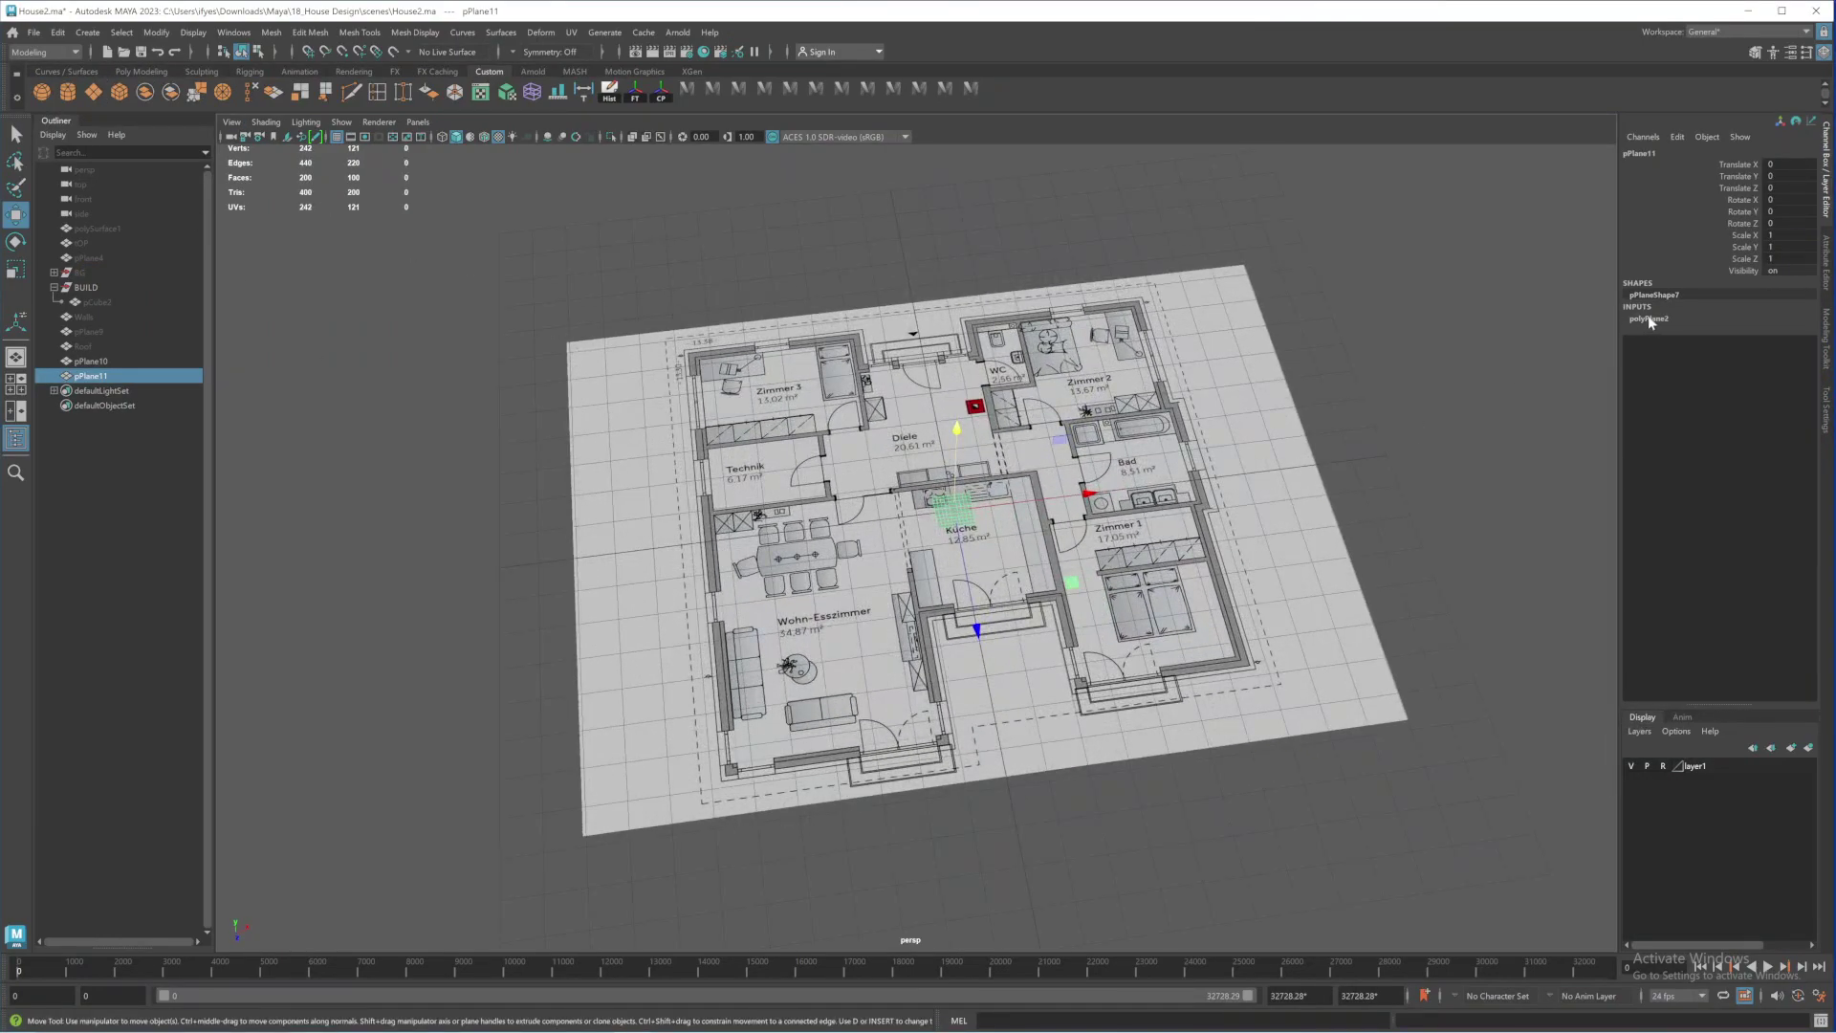
left_click(1650, 319)
left_click_drag(1784, 365, 1783, 377)
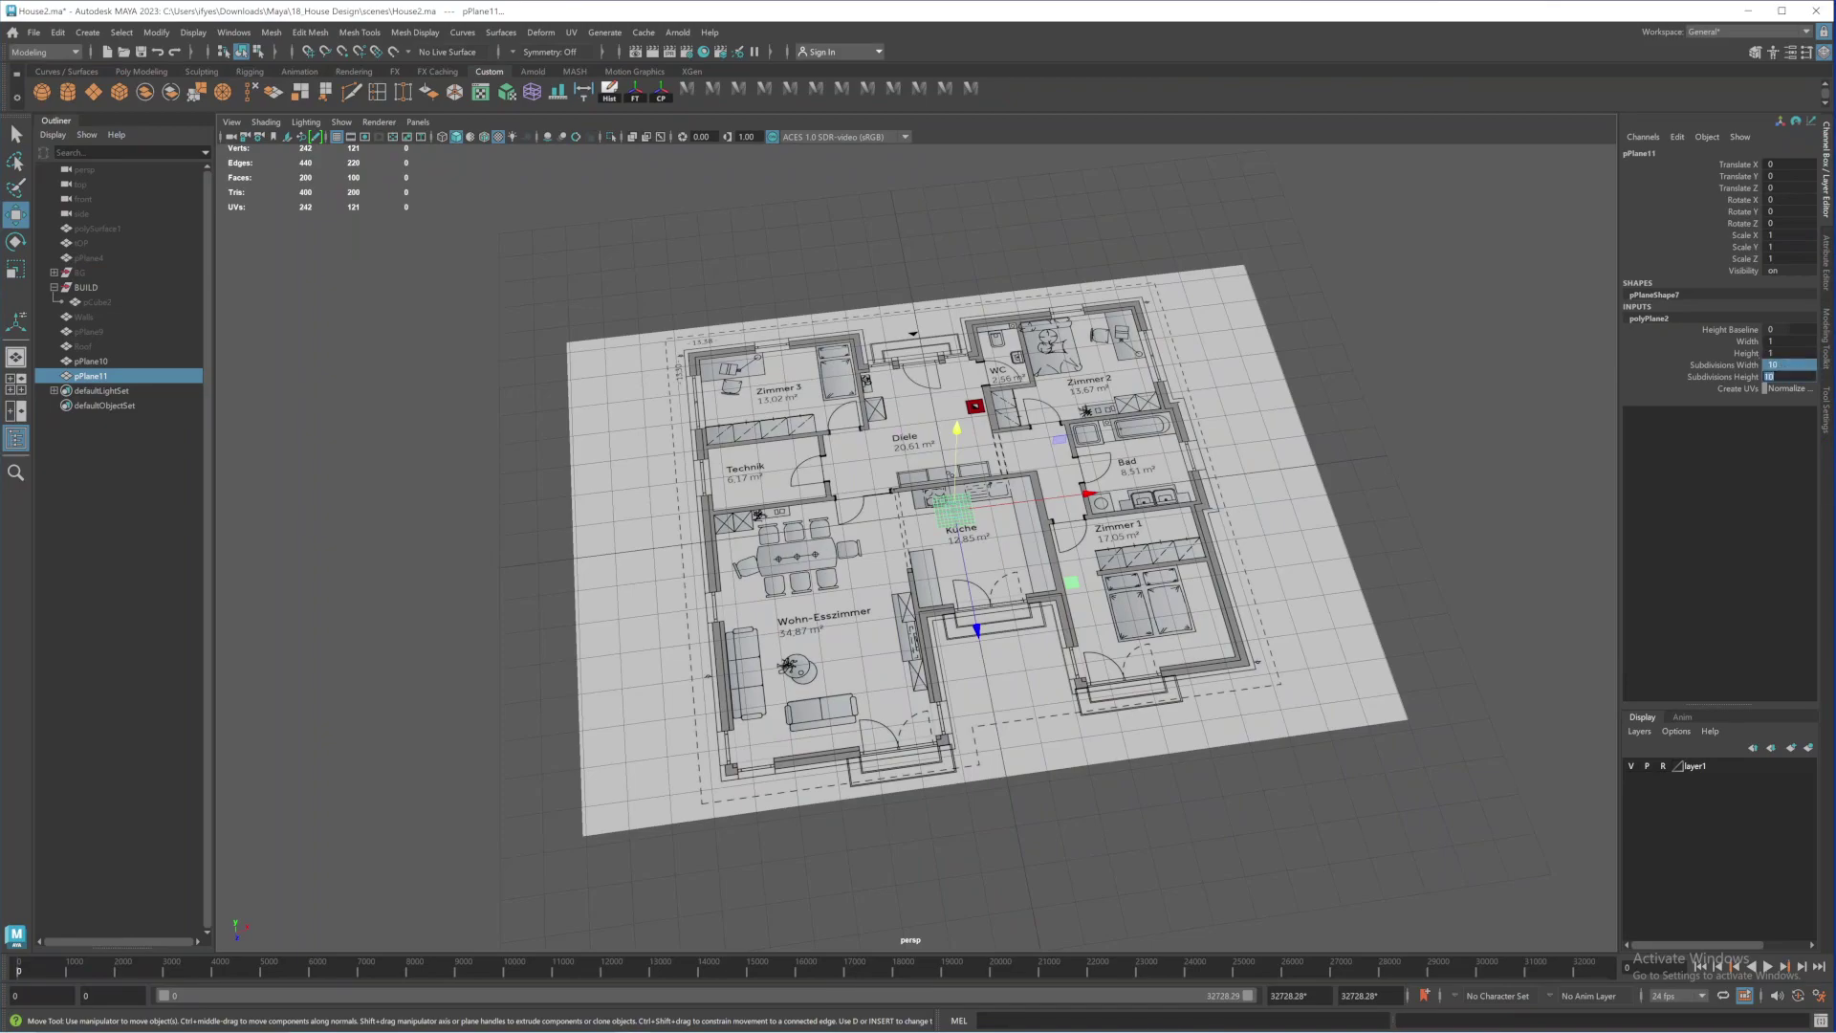
type("1")
key("Return")
Move the new plane over the outer wall corner of the Wohn-Esszimmer, to about X -6.6 and Z 6.03
middle_click_drag(972, 478, 1019, 447, "alt")
left_click_drag(1136, 464, 895, 494)
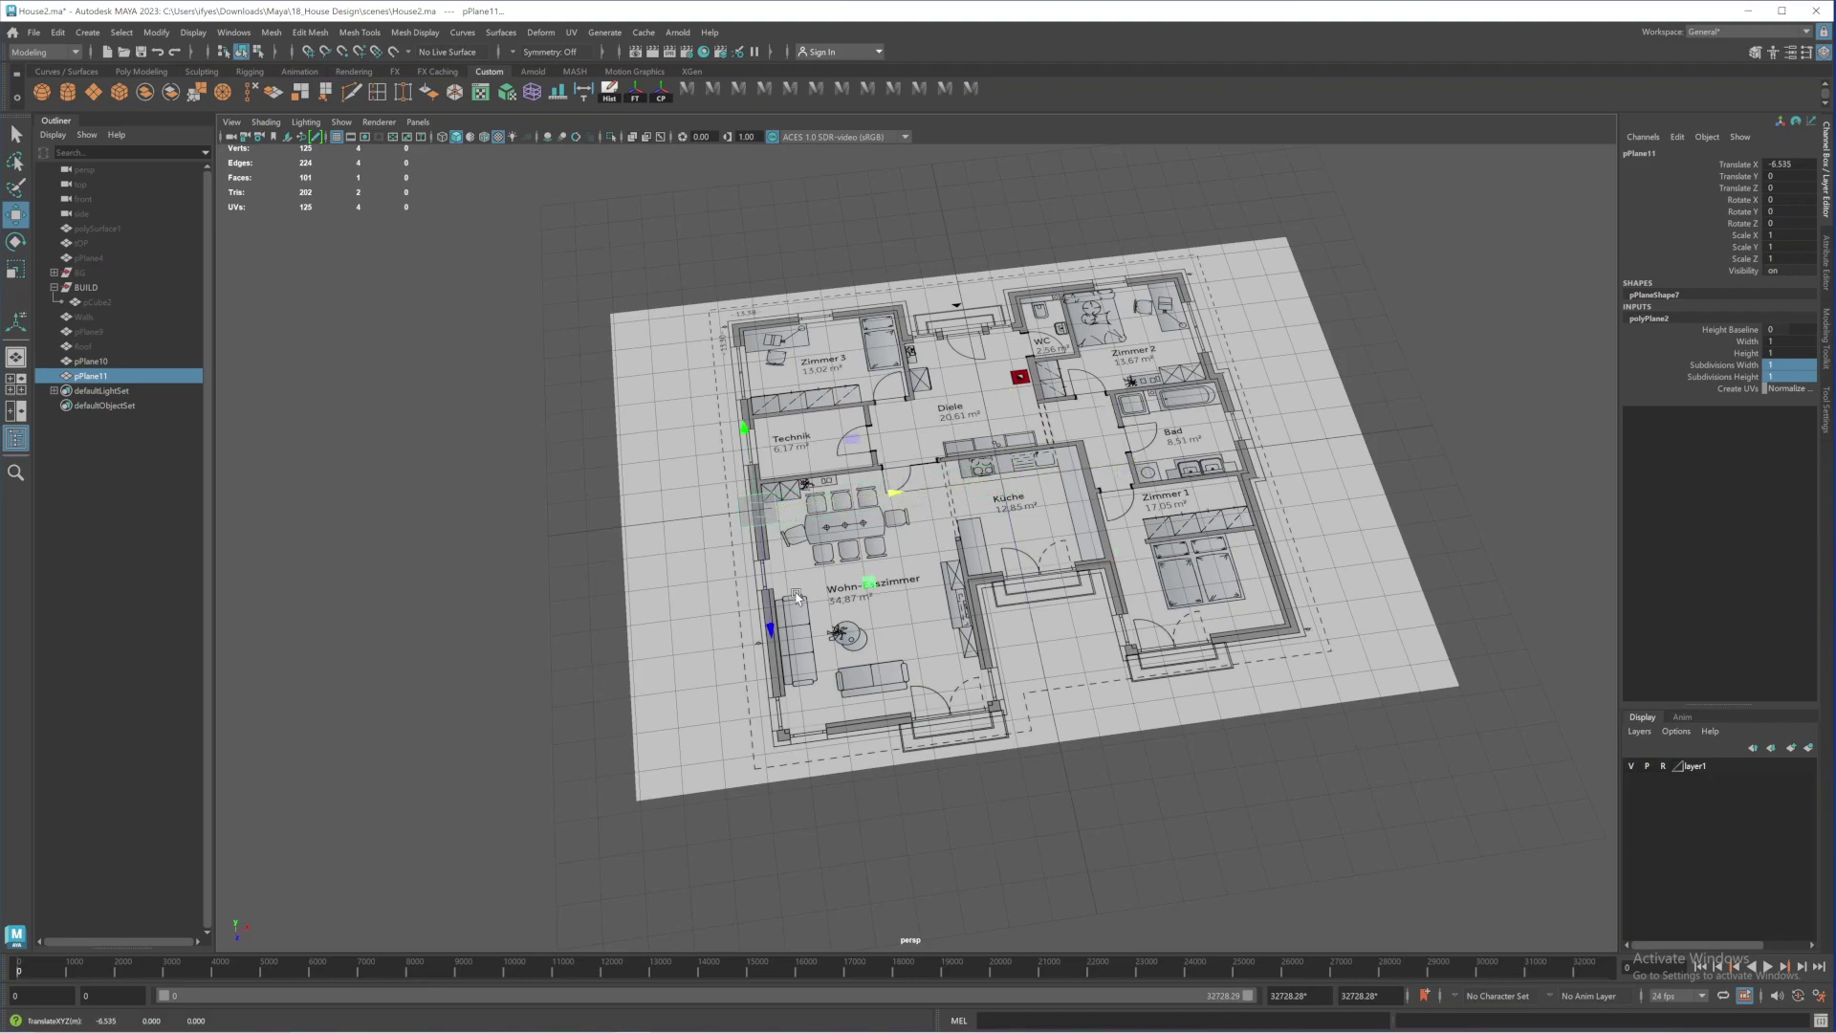
left_click_drag(772, 647, 813, 853)
In the top view, narrow the plane to roughly the outer wall's thickness by scaling it to about 0.239 in X
key("space")
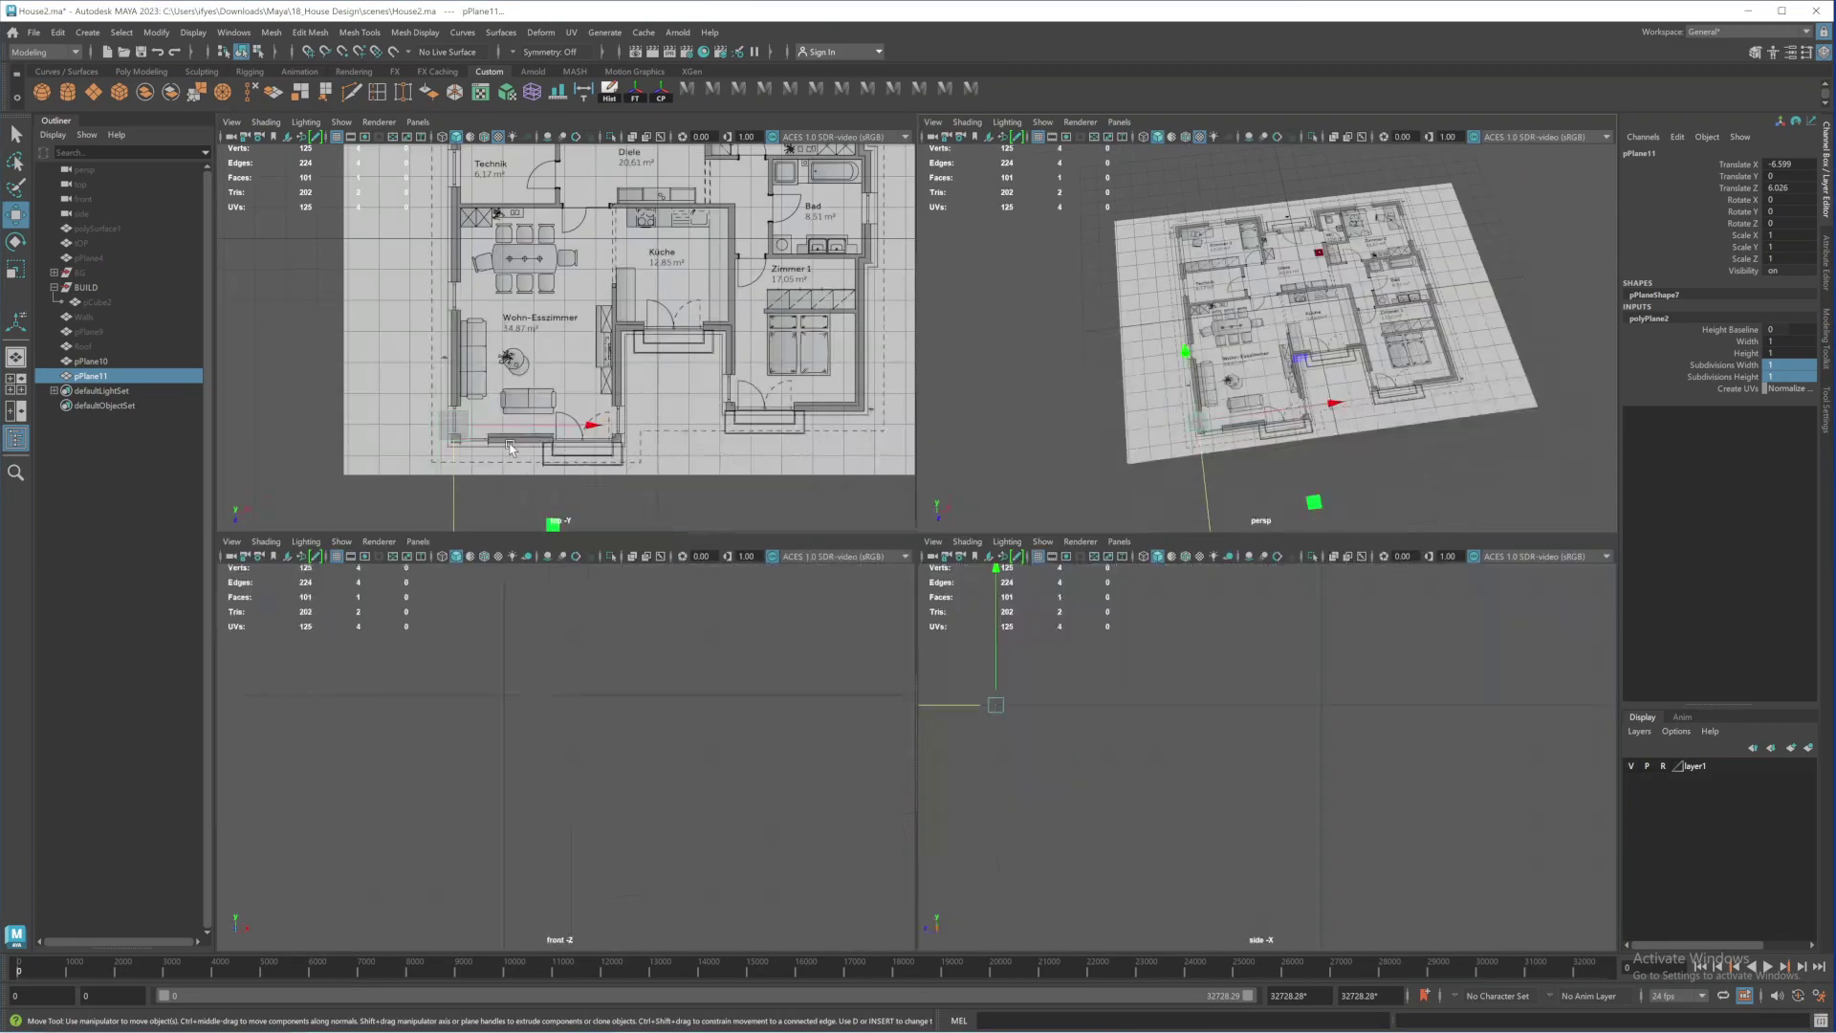
key("space")
middle_click_drag(687, 435, 926, 364, "alt")
scroll(926, 364, "up", 3)
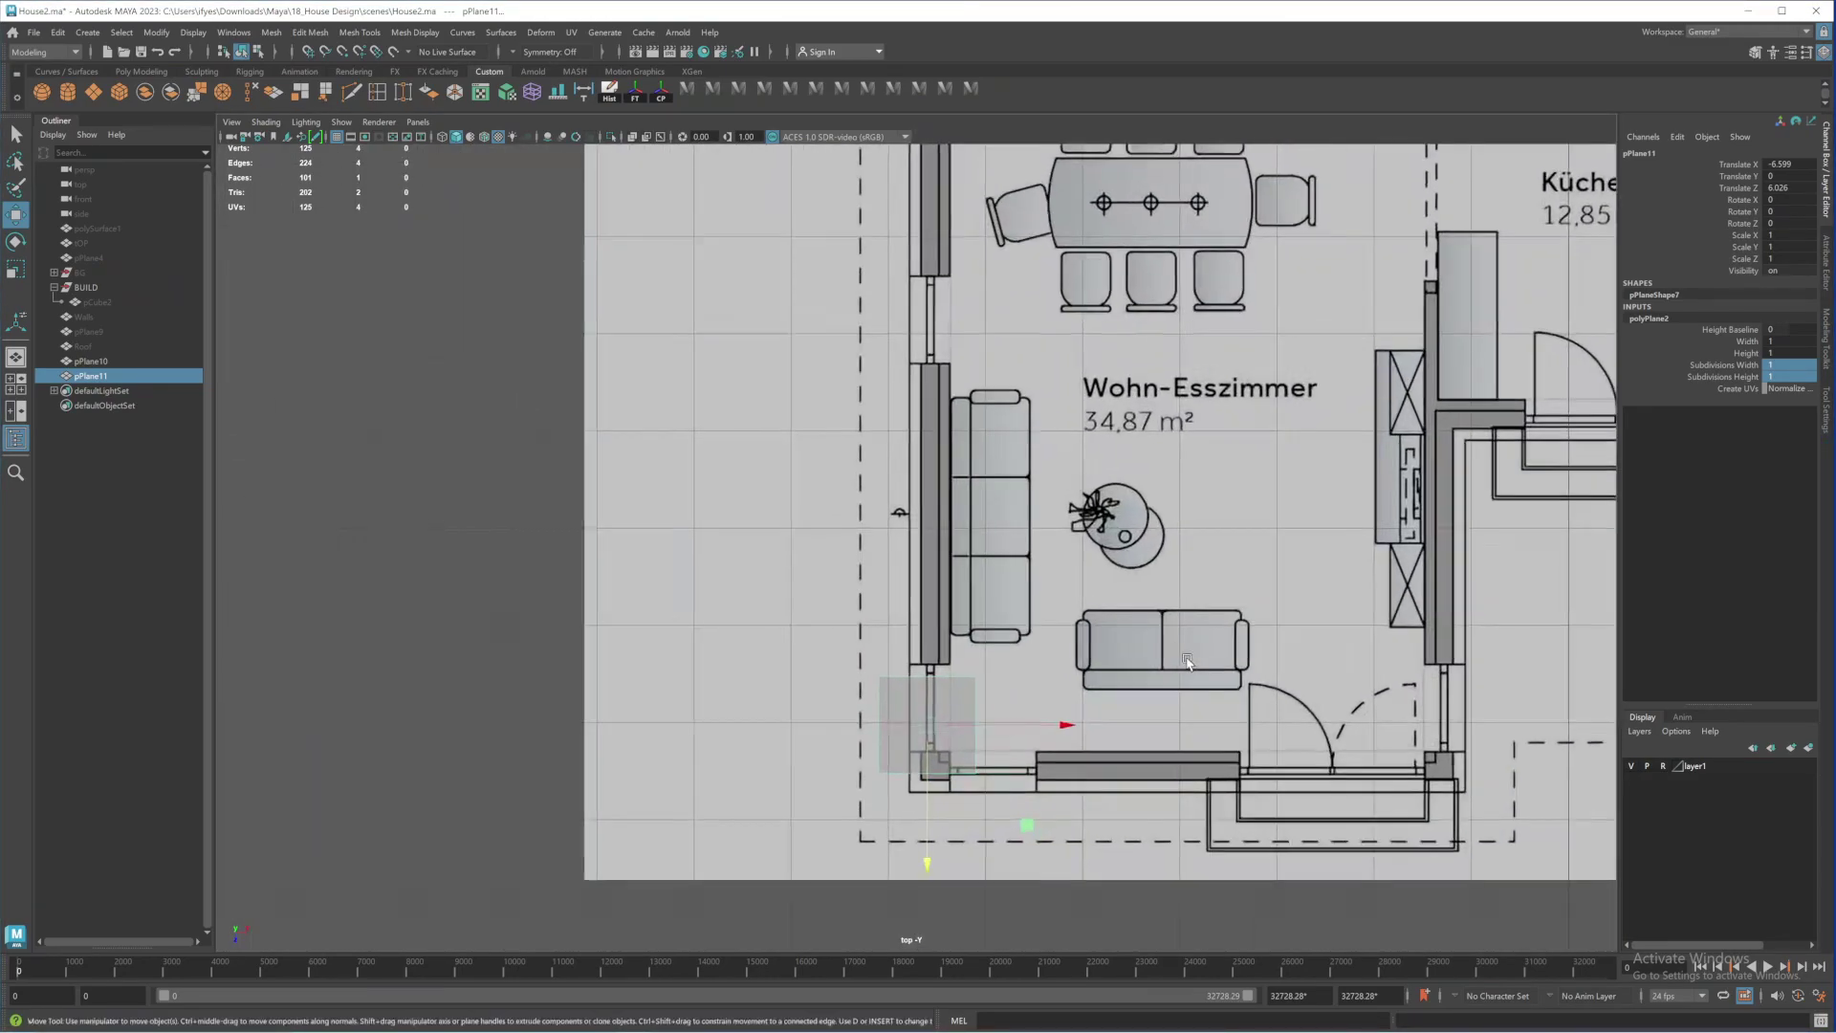
middle_click_drag(1185, 655, 1158, 513, "alt")
scroll(1100, 555, "up", 3)
middle_click_drag(1017, 612, 1049, 595, "alt")
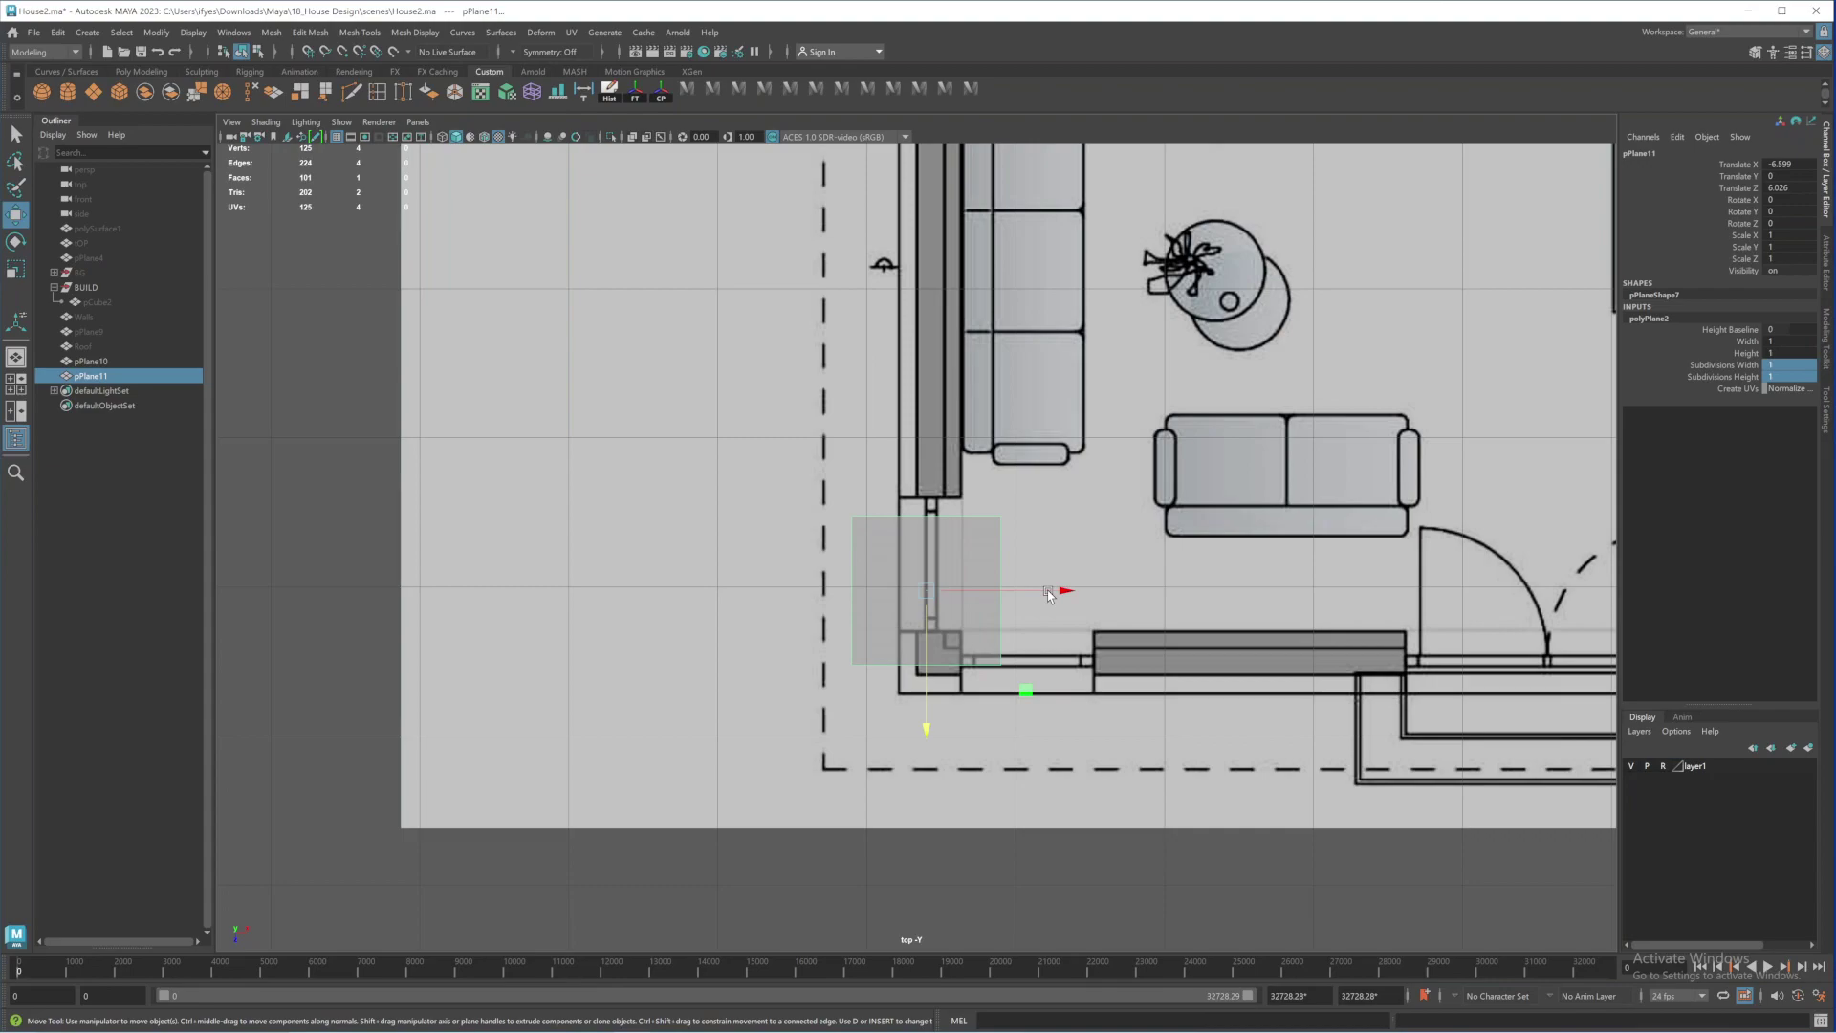
key("r")
left_click_drag(1058, 587, 959, 586)
scroll(932, 554, "up", 5)
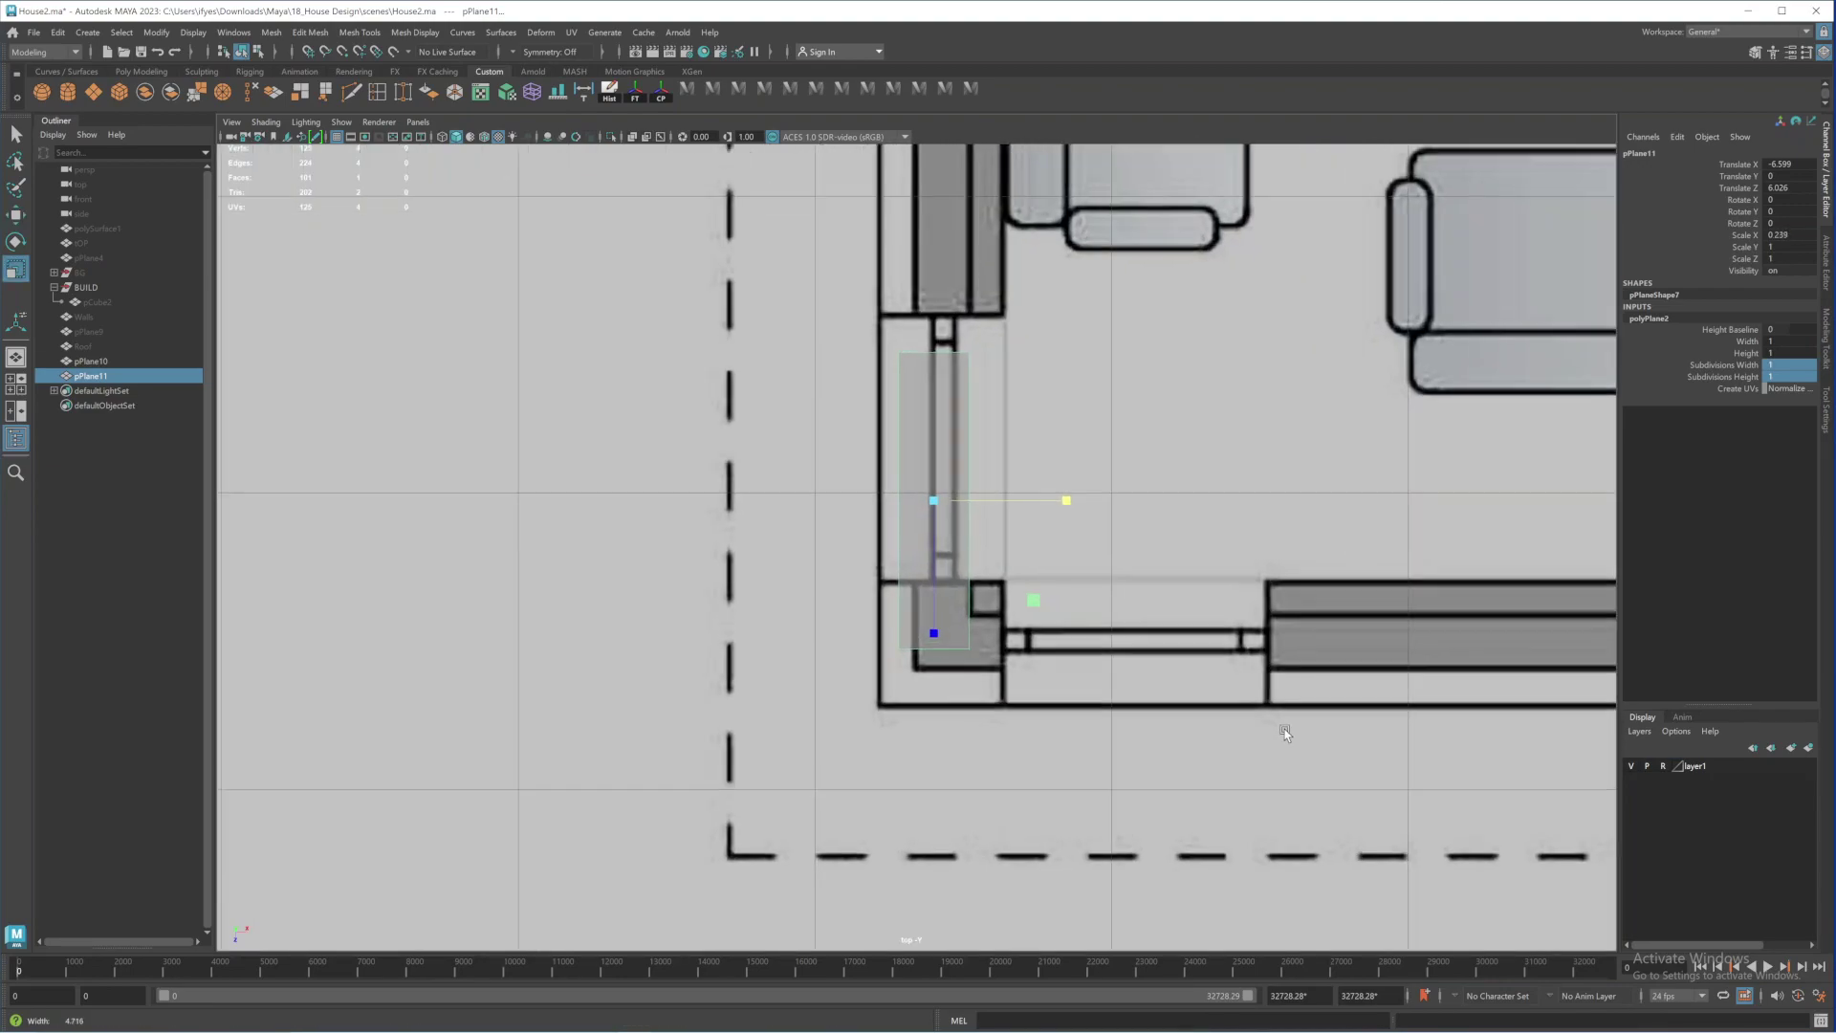
Move the plane's outer-side vertices in X onto the outer line of the Wohn-Esszimmer's dark wall layer
right_click_drag(903, 468, 838, 413)
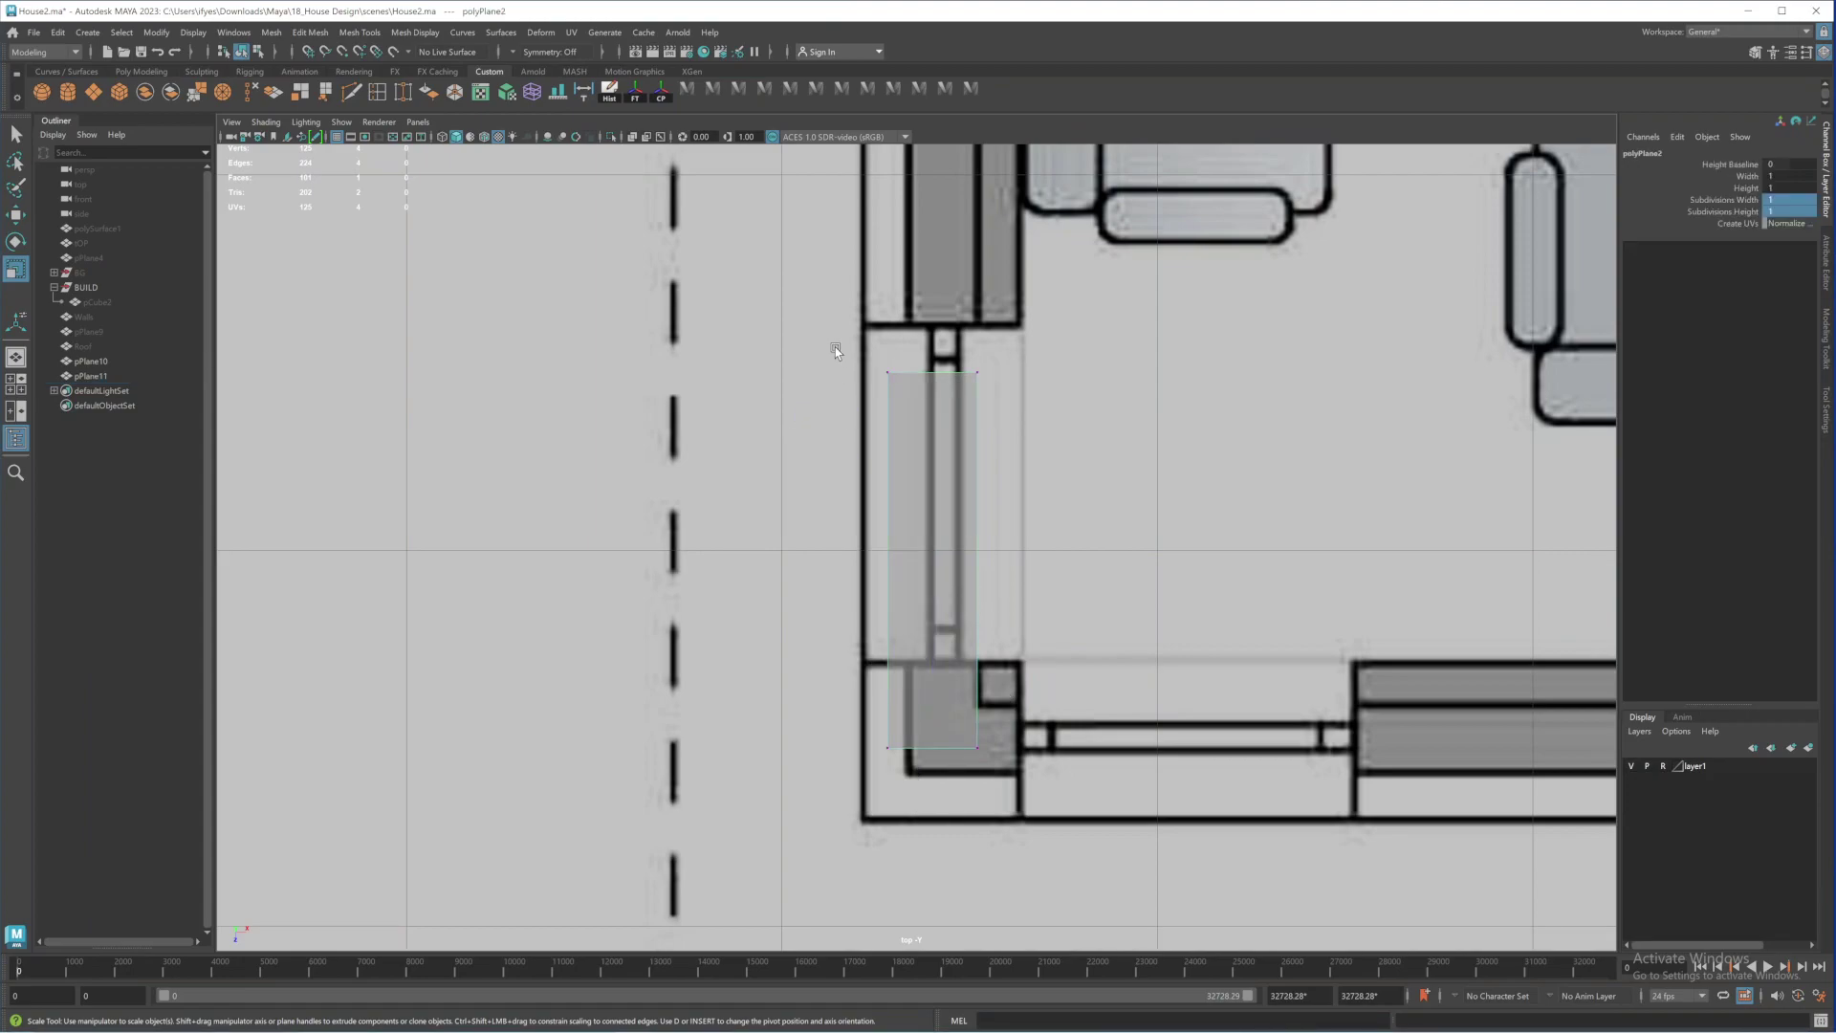
left_click_drag(838, 362, 910, 790)
key("w")
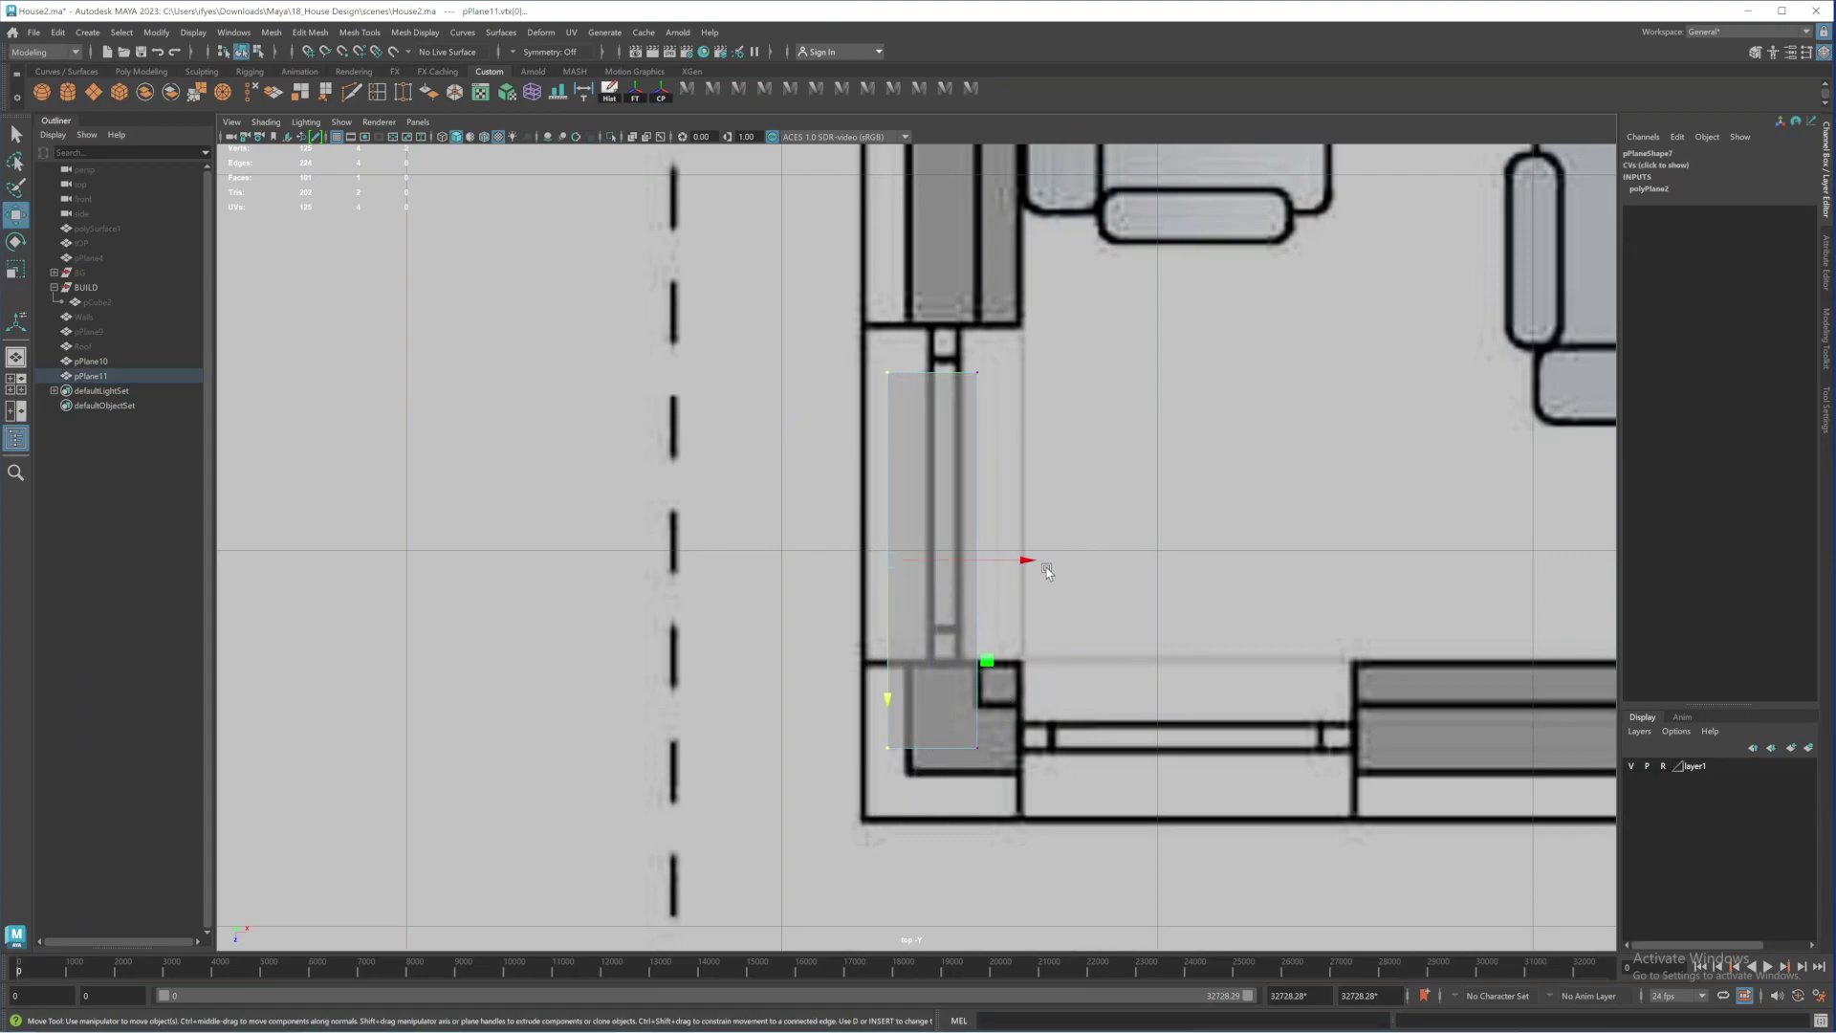
left_click_drag(1031, 559, 1045, 565)
left_click_drag(1048, 564, 1049, 564)
Move the plane's two corner-end vertices in Z onto the outer line of the Wohn-Esszimmer wall corner
middle_click_drag(1041, 493, 1048, 531, "alt")
left_click_drag(878, 733, 1038, 843)
middle_click_drag(957, 832, 1002, 566, "alt")
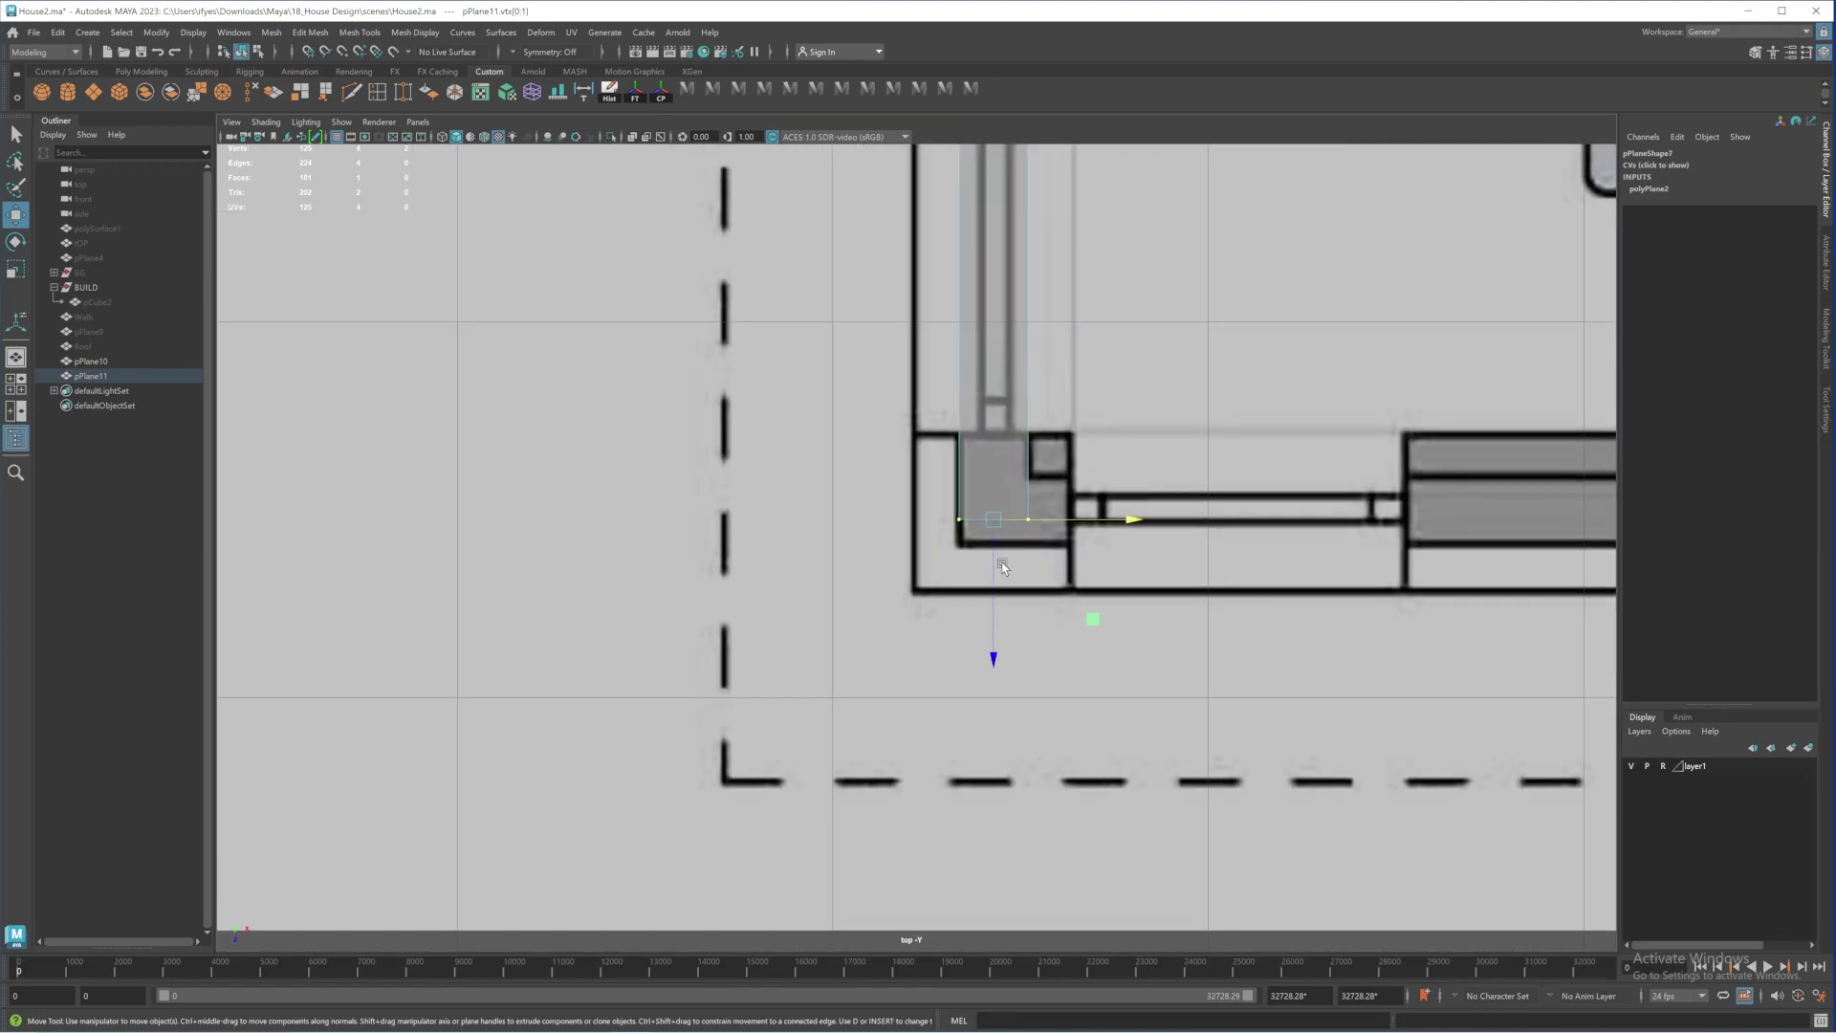
left_click_drag(994, 654, 992, 677)
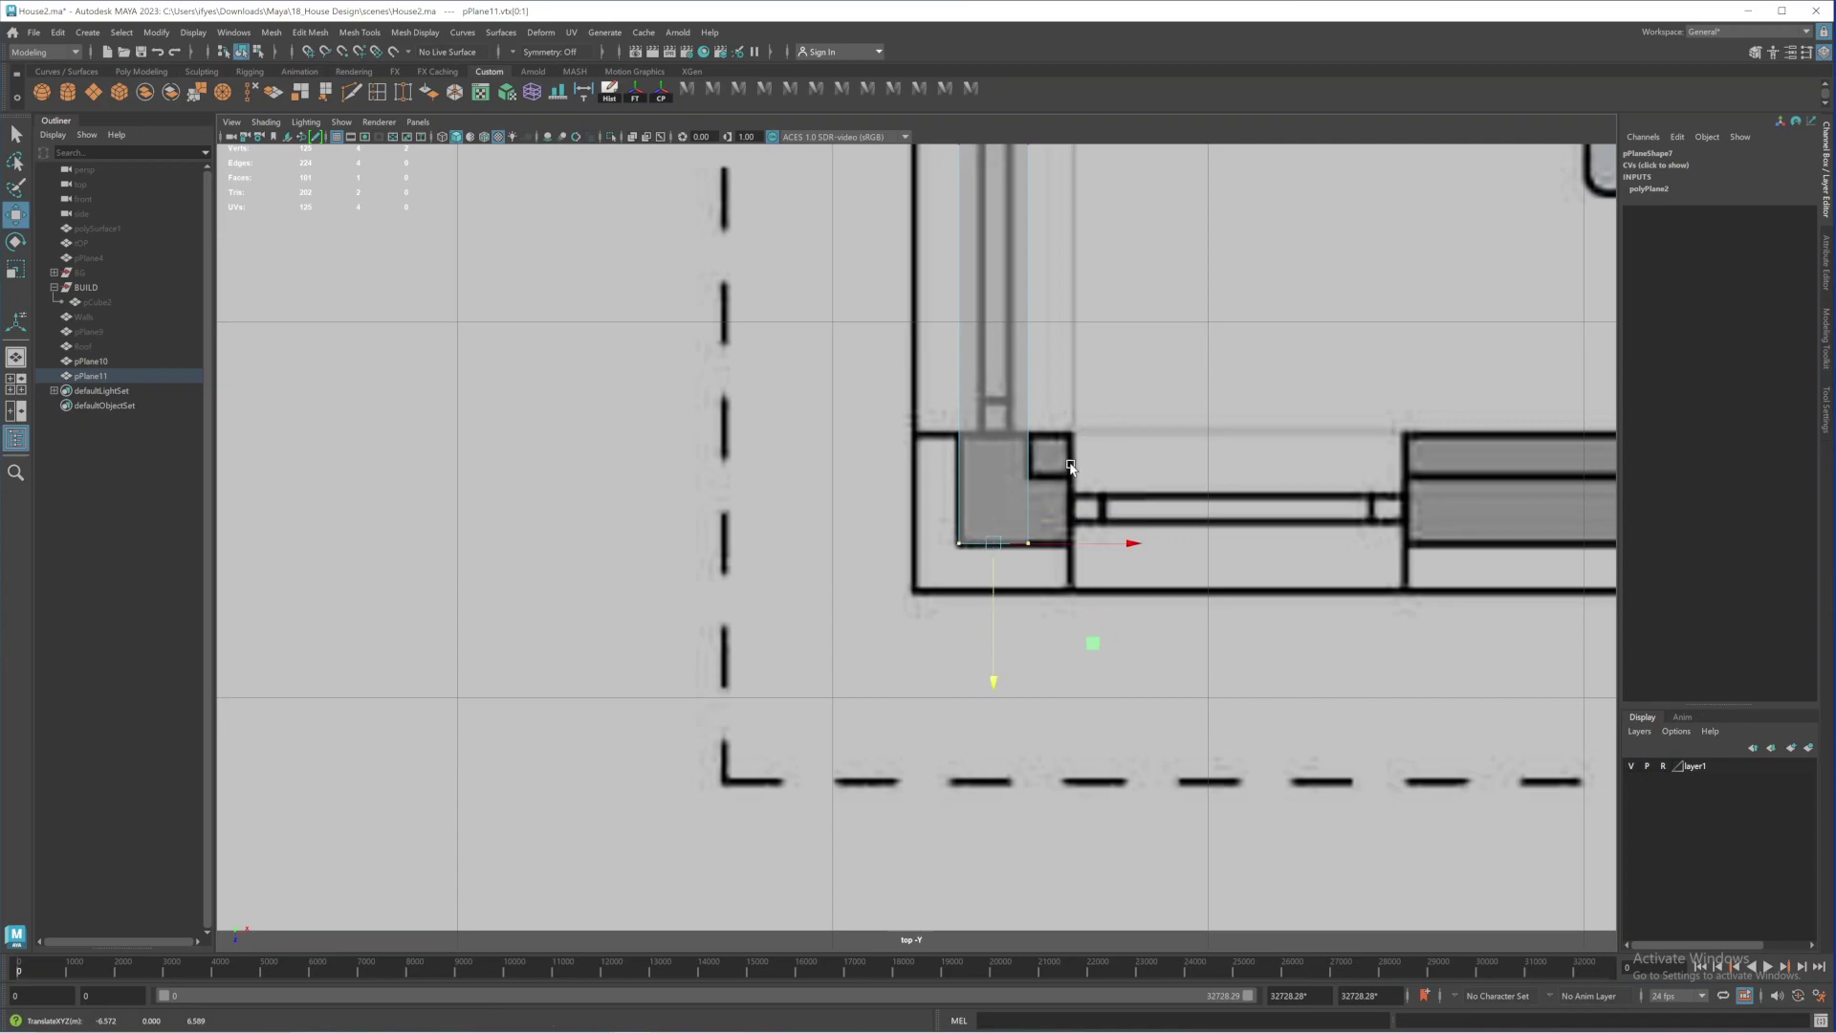
Stretch the wall strip by moving its other end's vertices along the outer wall to the outer corner of Zimmer 3
scroll(810, 372, "down", 4)
left_click_drag(822, 387, 1071, 545)
middle_click_drag(1071, 546, 1016, 667, "alt")
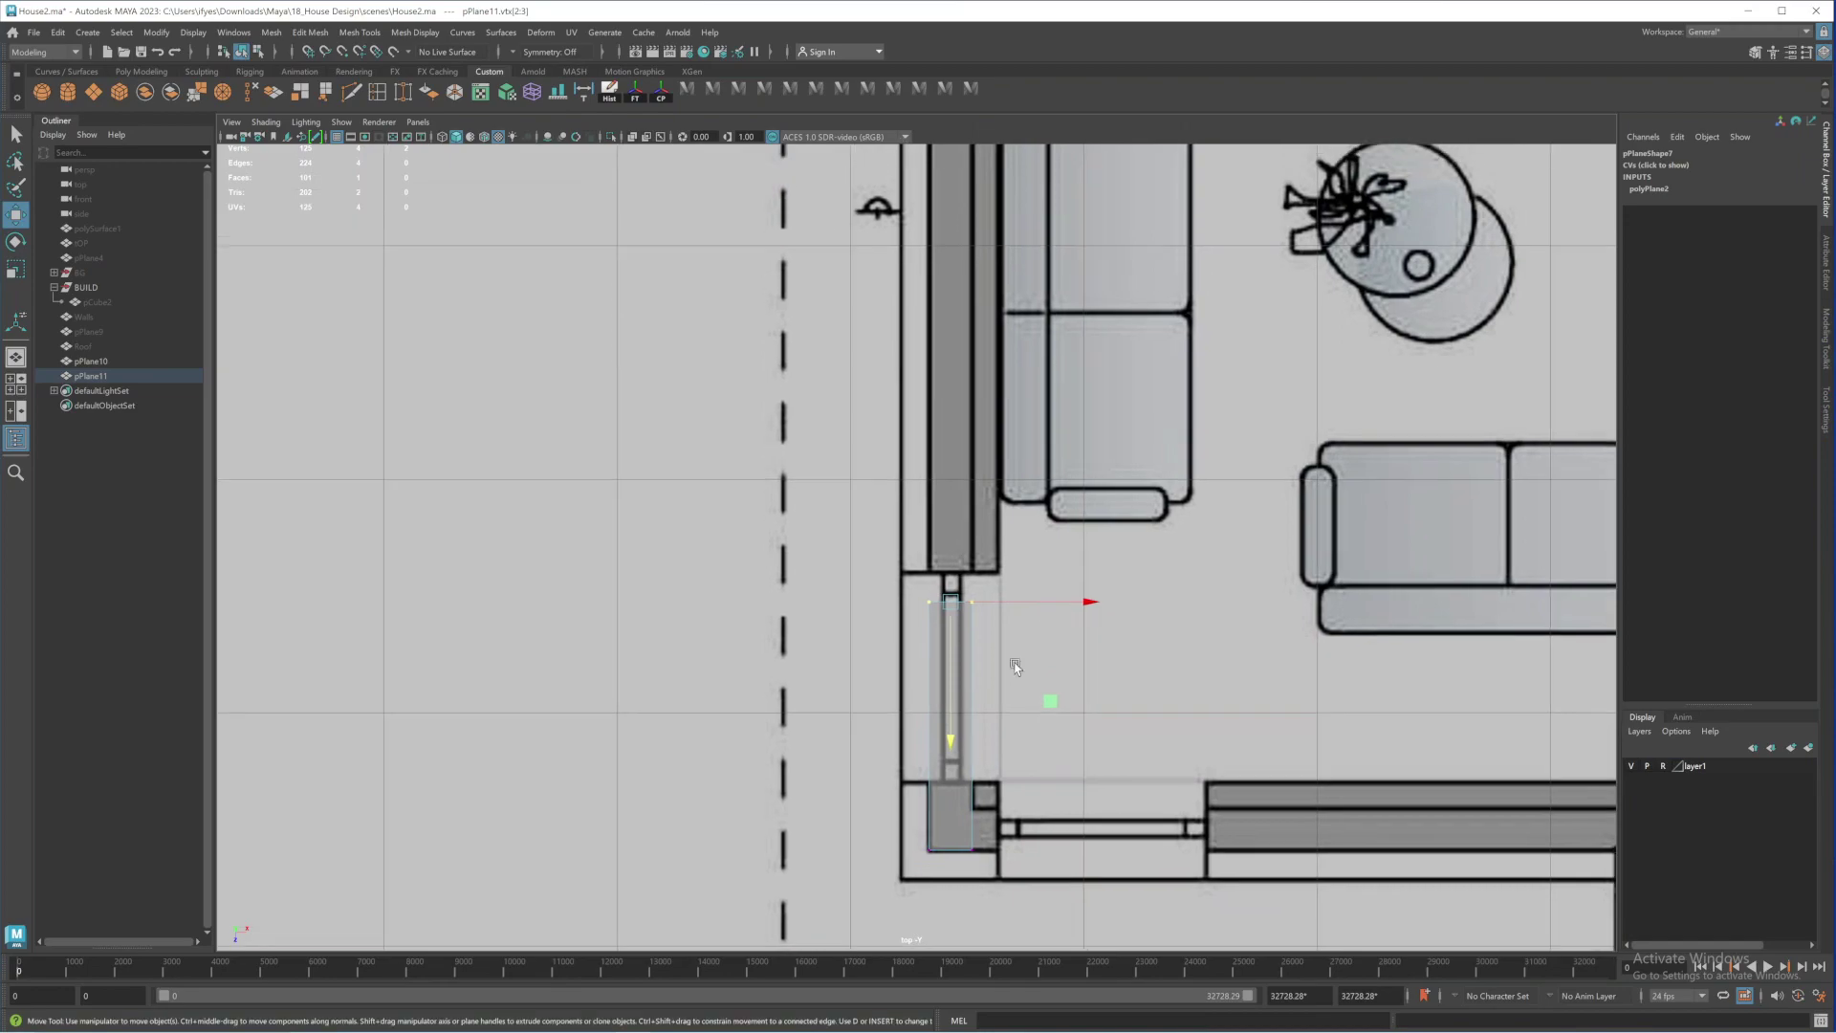
left_click_drag(956, 744, 950, 307)
middle_click_drag(951, 307, 951, 656, "alt")
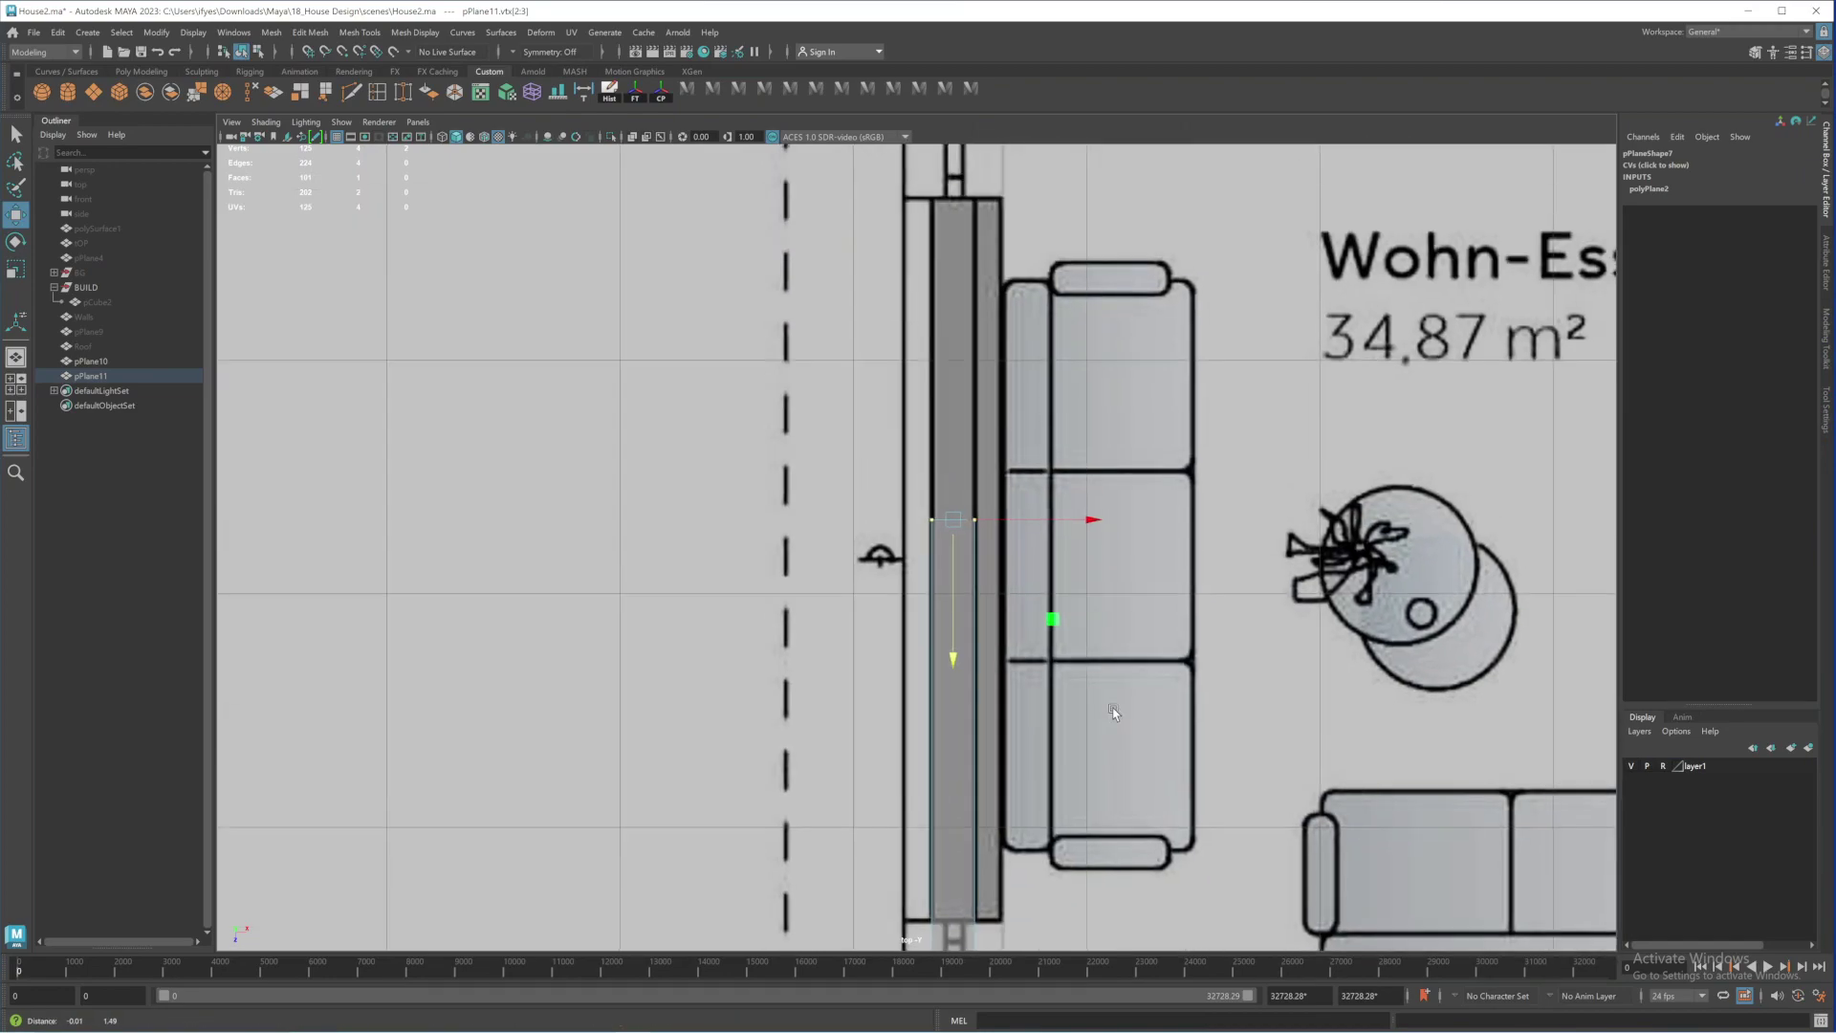
scroll(951, 656, "down", 2)
scroll(1138, 656, "down", 5)
middle_click_drag(979, 552, 979, 690, "alt")
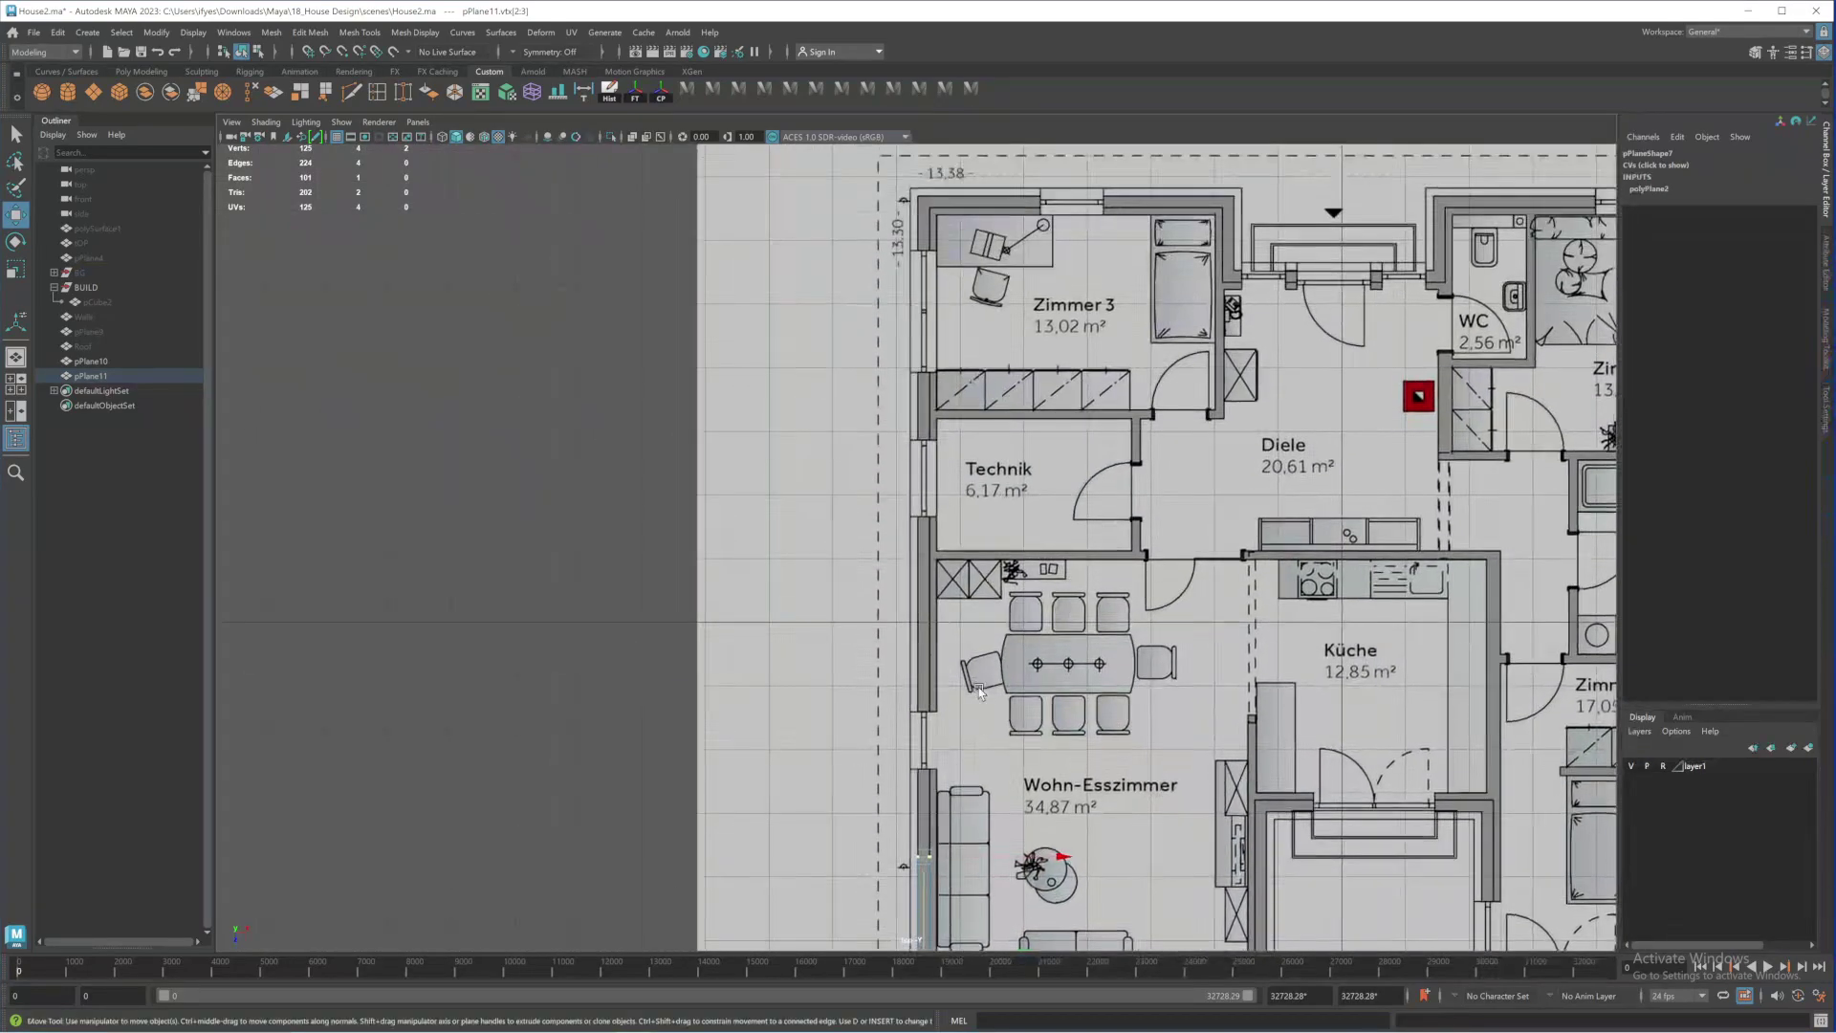
middle_click_drag(927, 911, 949, 842, "alt")
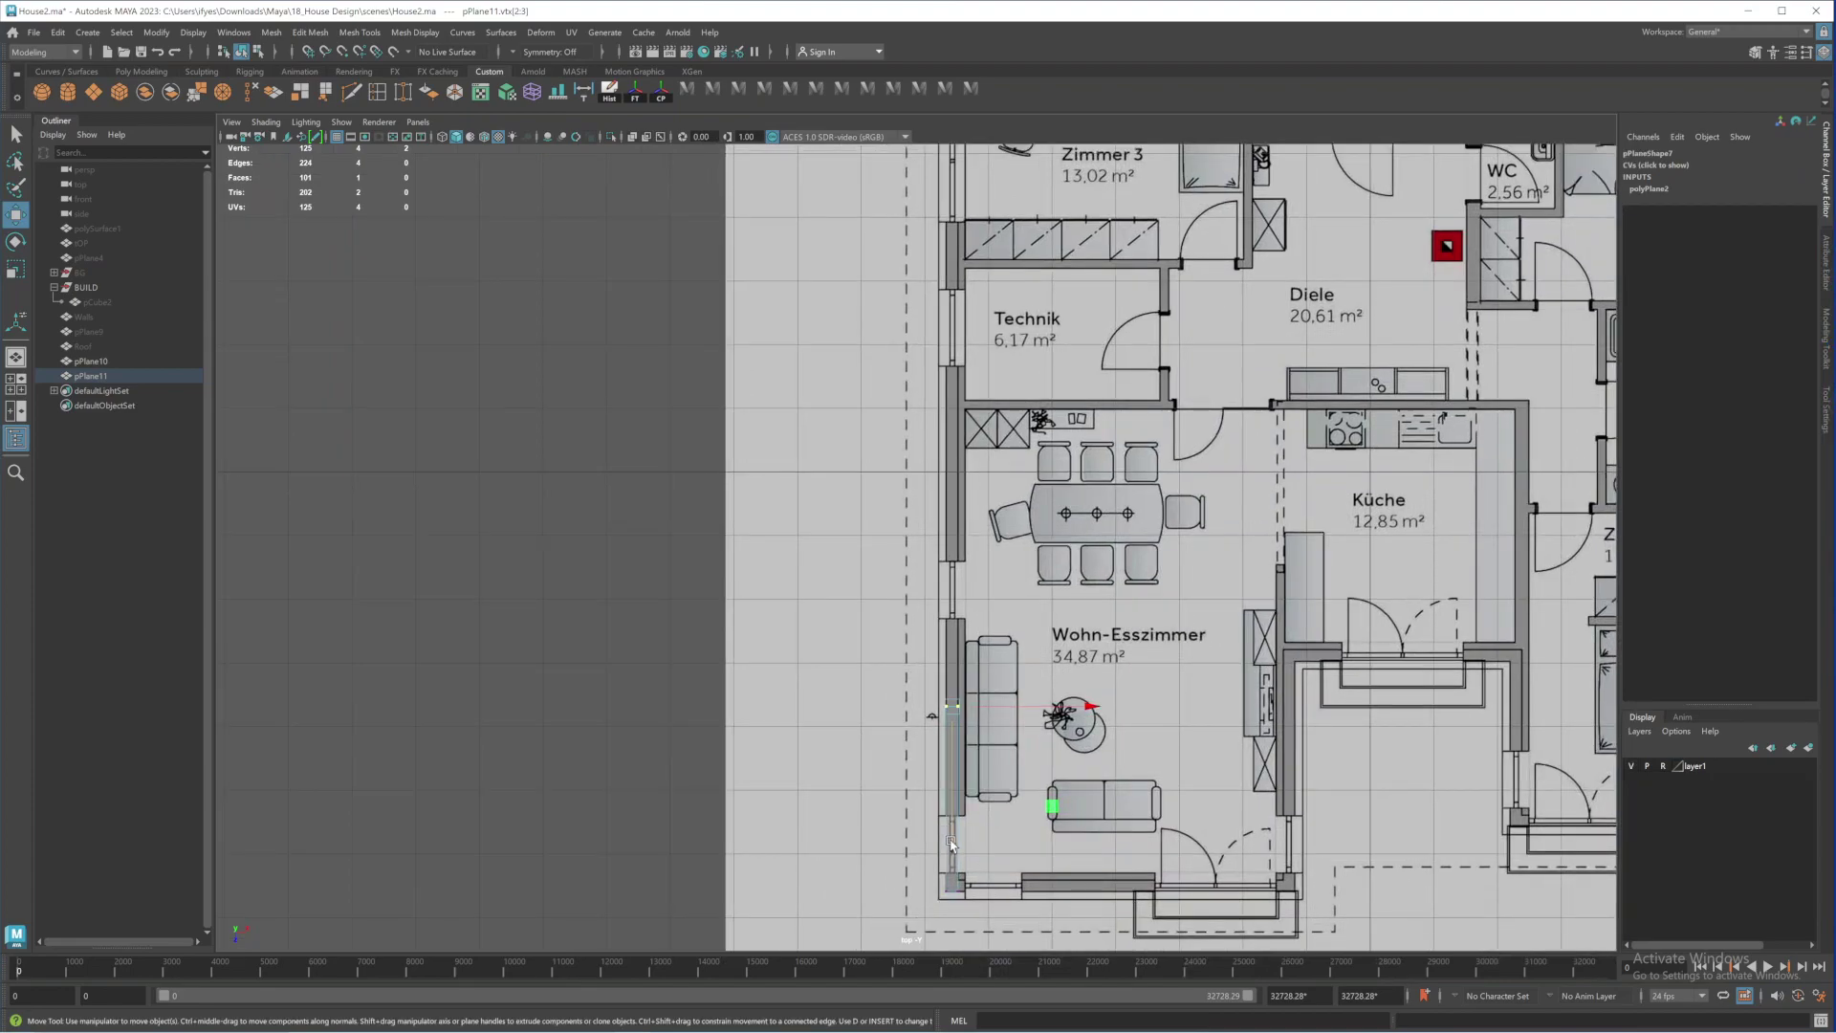
left_click_drag(951, 845, 952, 254)
middle_click_drag(1029, 272, 1037, 621, "alt")
left_click_drag(961, 602, 967, 531)
middle_click_drag(994, 511, 983, 641, "alt")
scroll(983, 641, "up", 10)
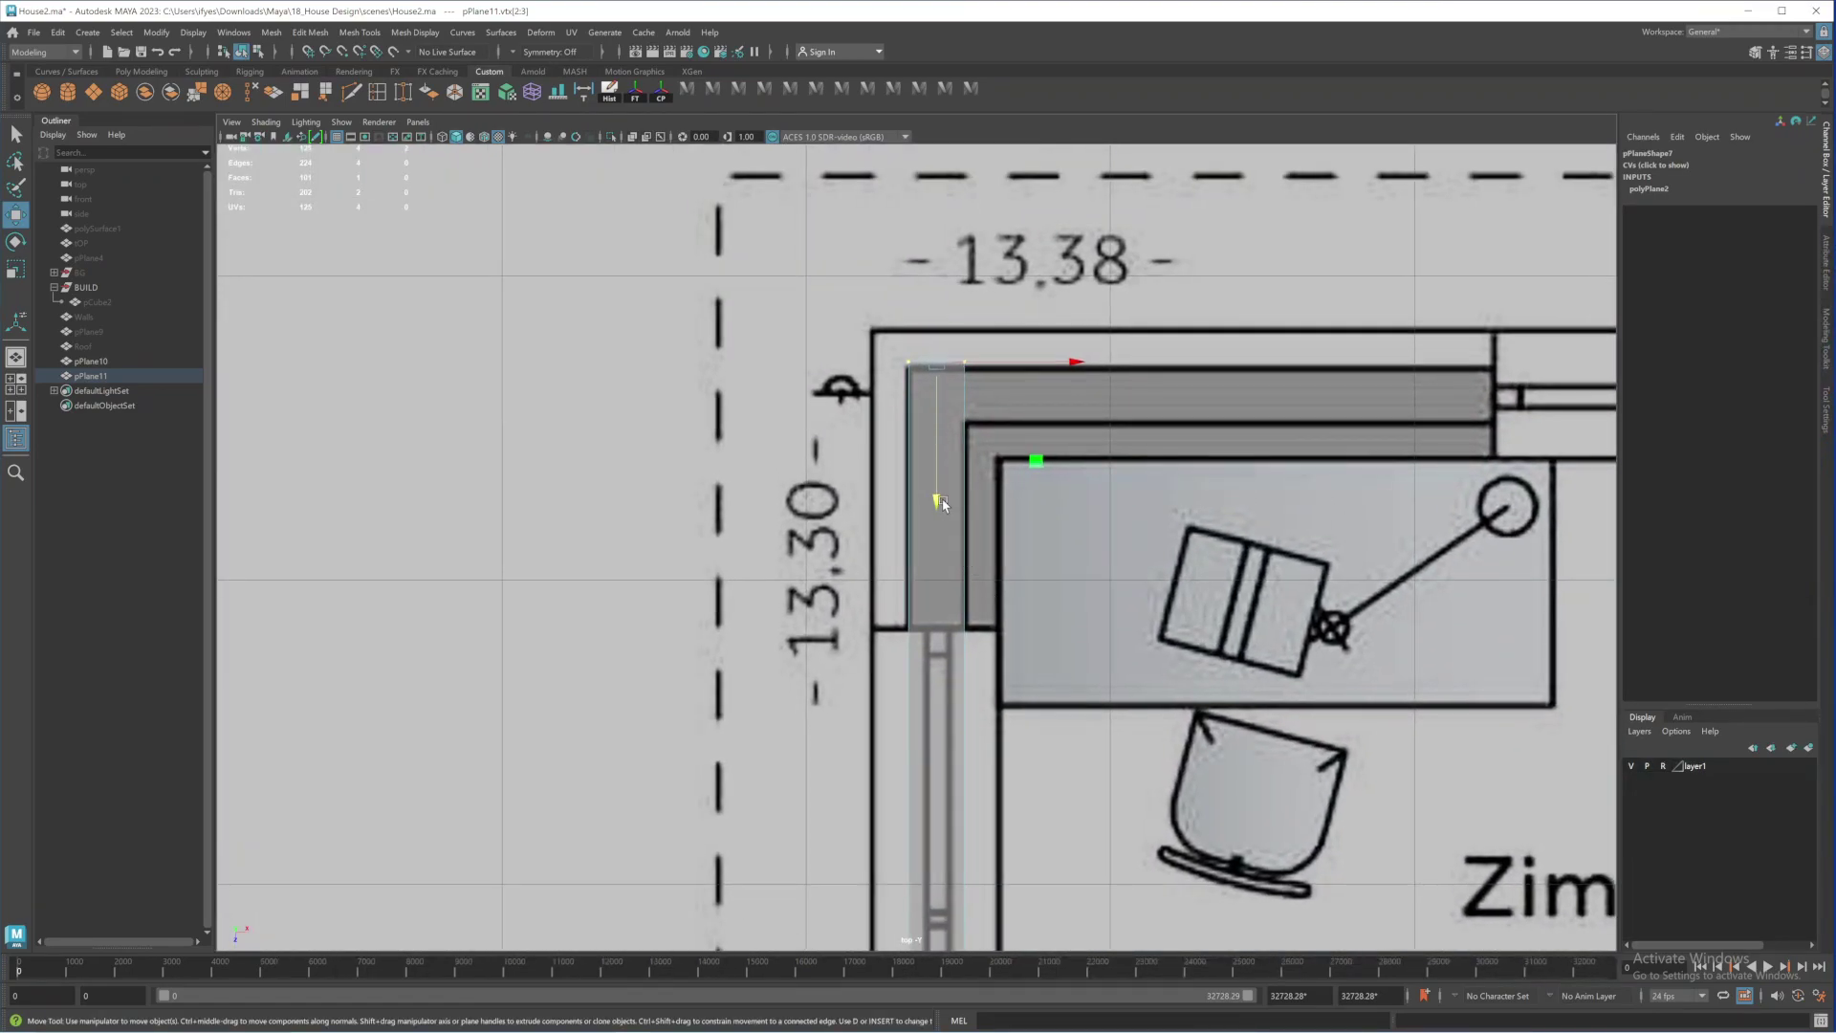
left_click_drag(936, 501, 936, 506)
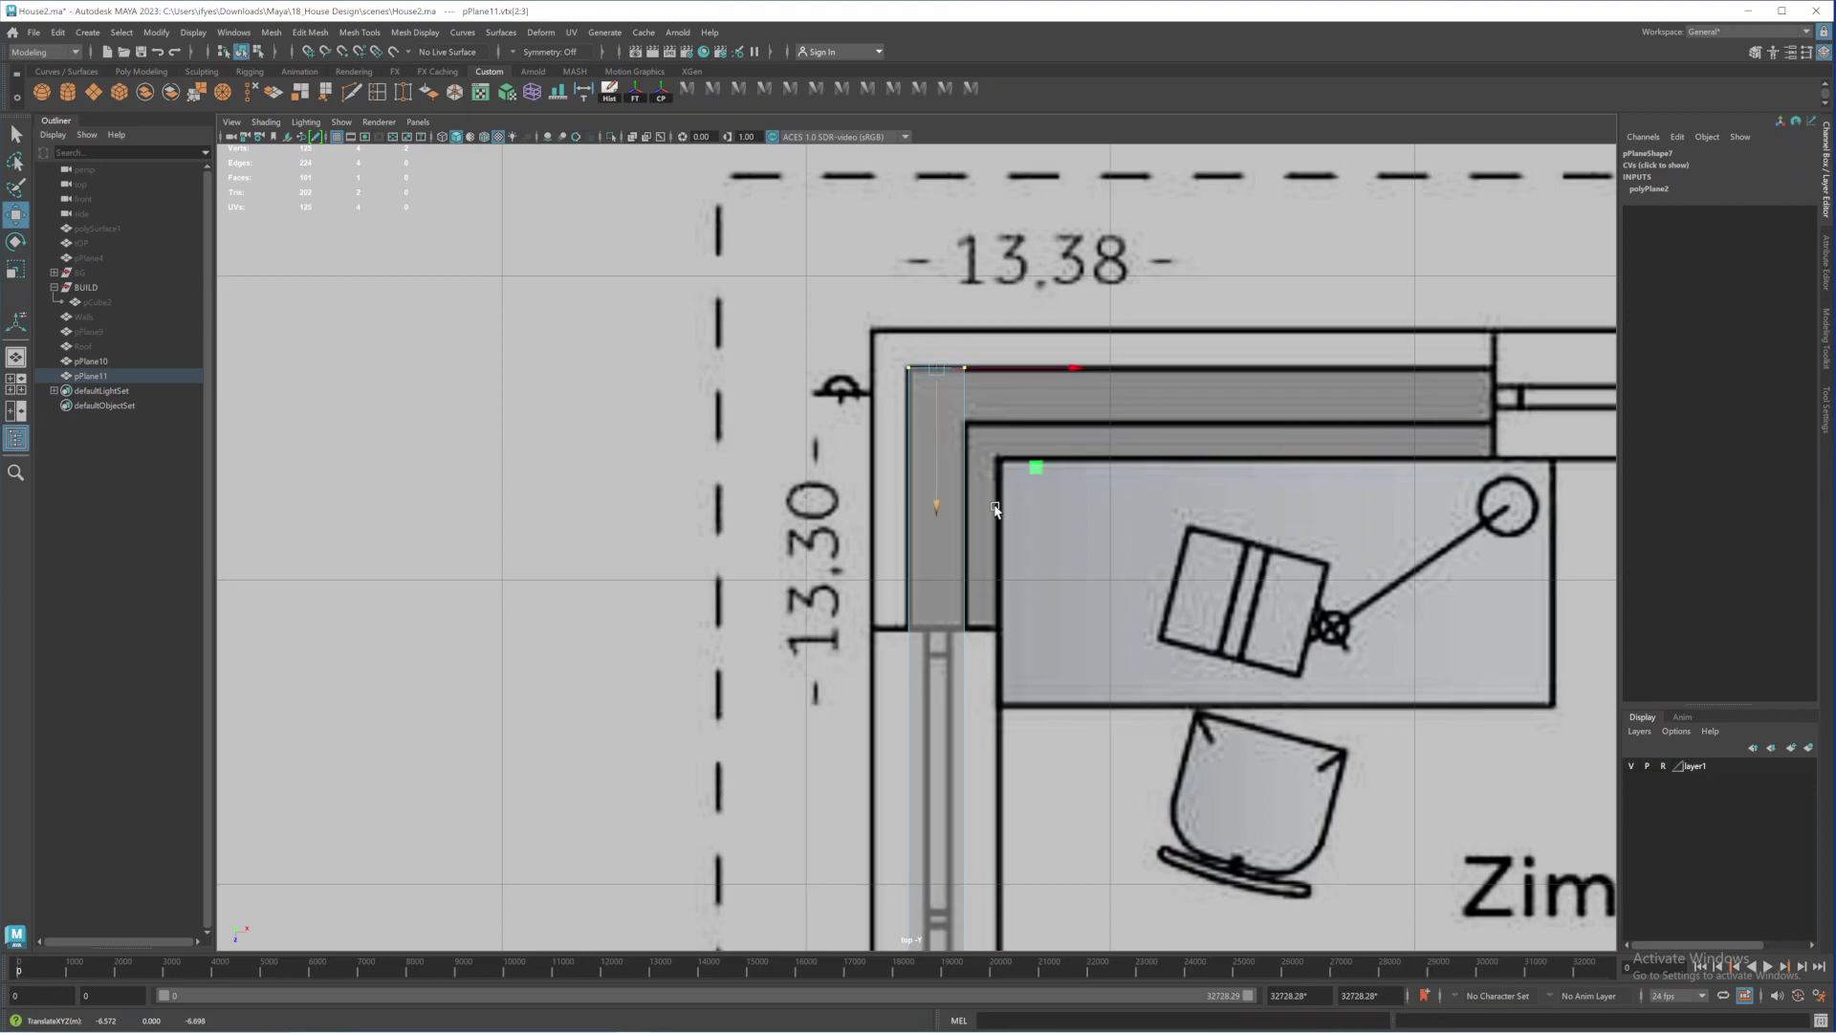
middle_click_drag(996, 512, 869, 550, "alt")
scroll(869, 549, "up", 3)
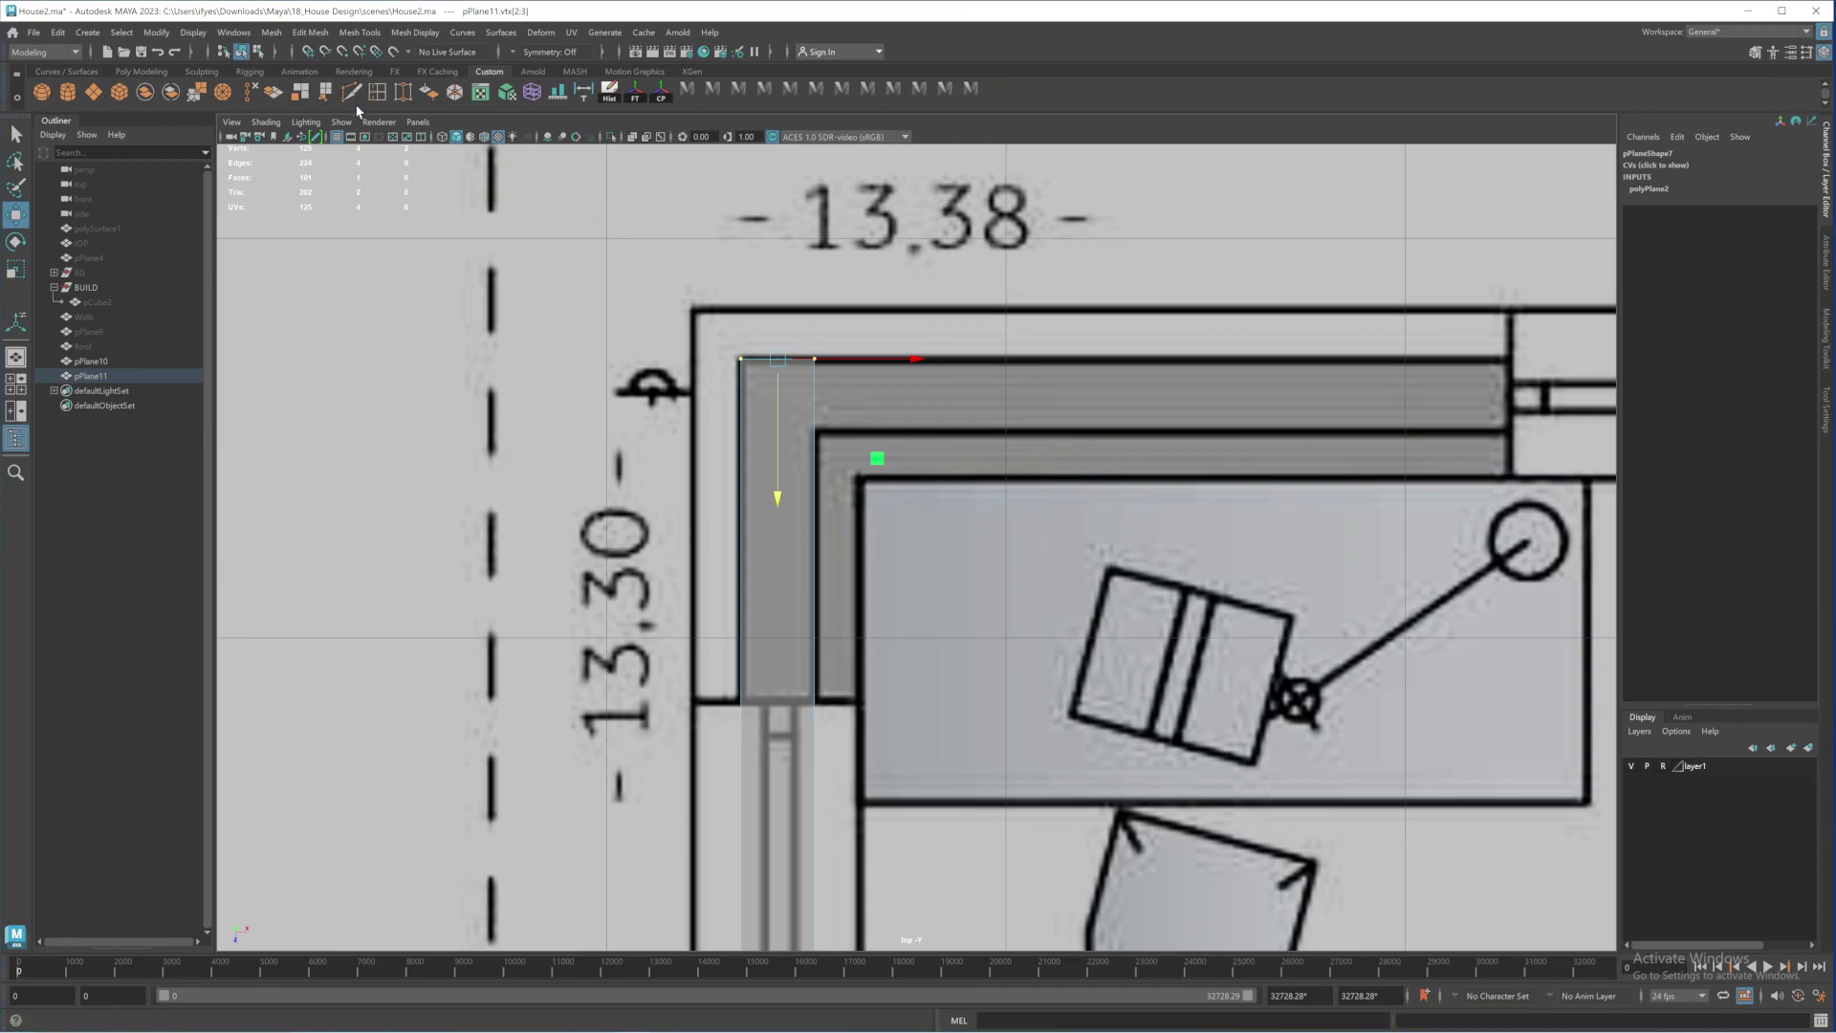
Add a Multi-Cut shortcut to the Custom shelf and delete that duplicate shortcut again
left_click(322, 33)
mouse_move(371, 32)
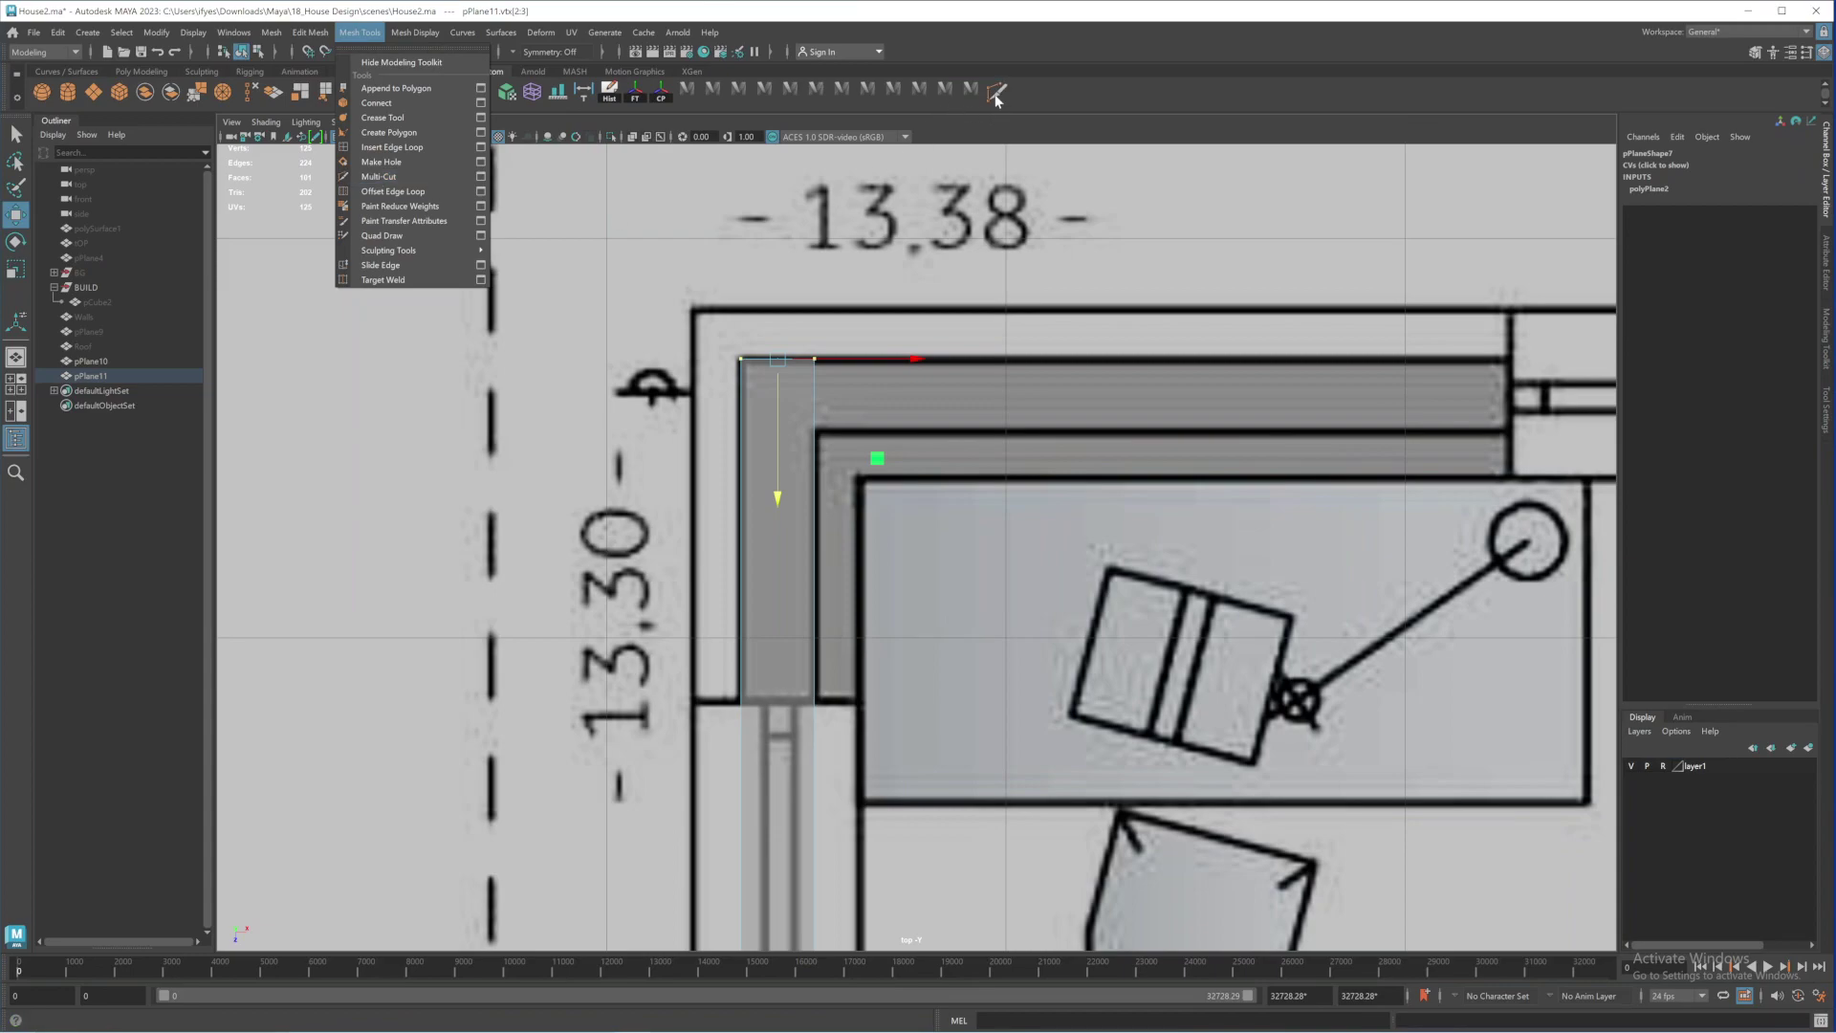
left_click(351, 299)
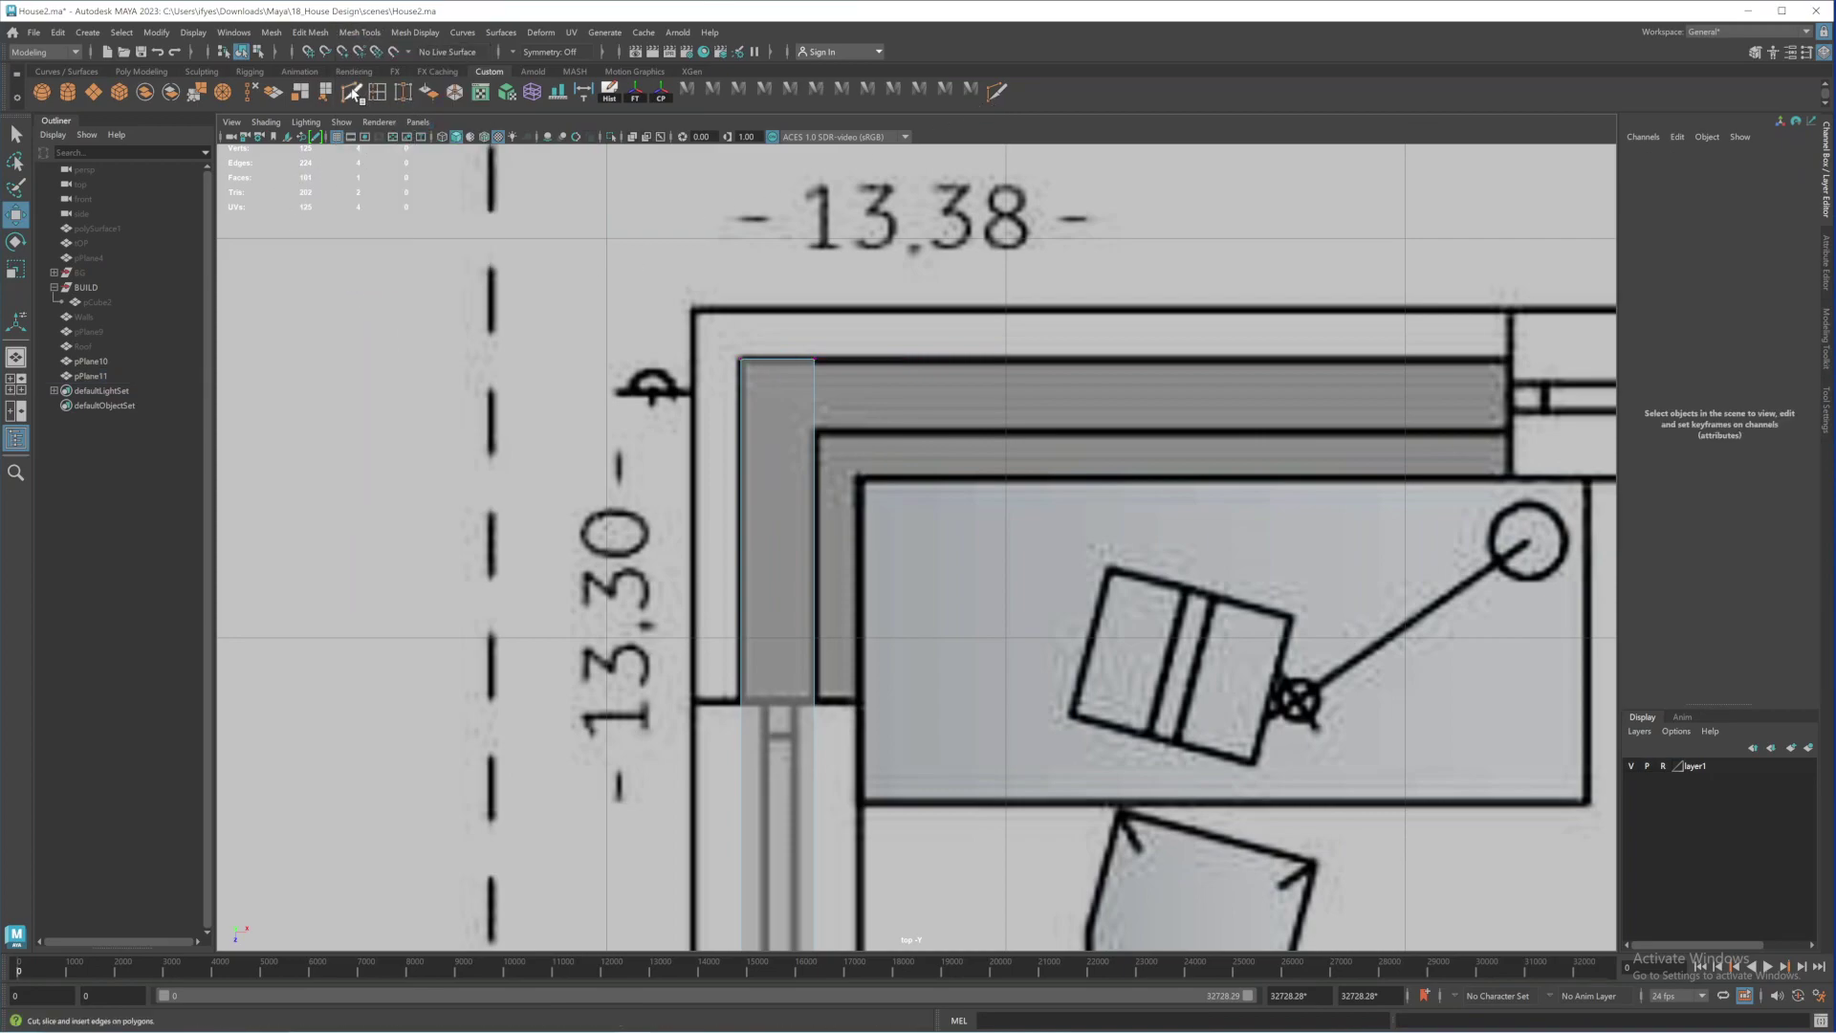
right_click(996, 90)
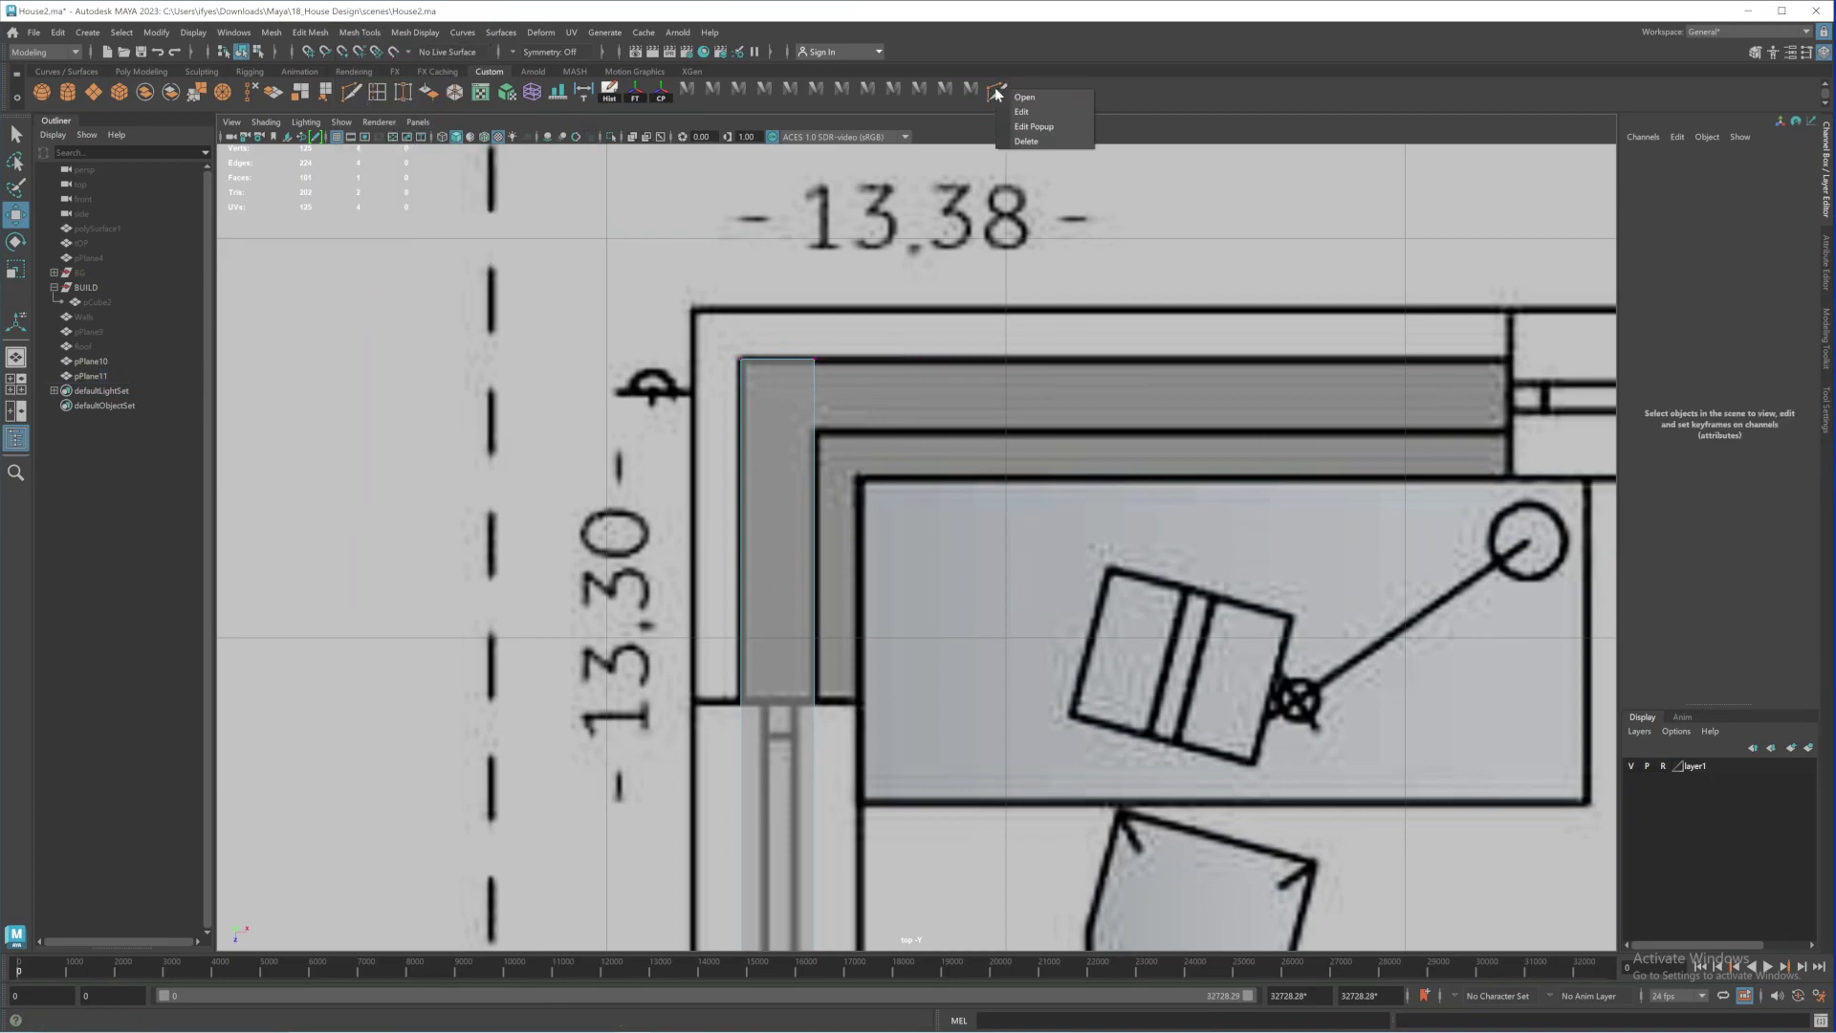
left_click(1028, 142)
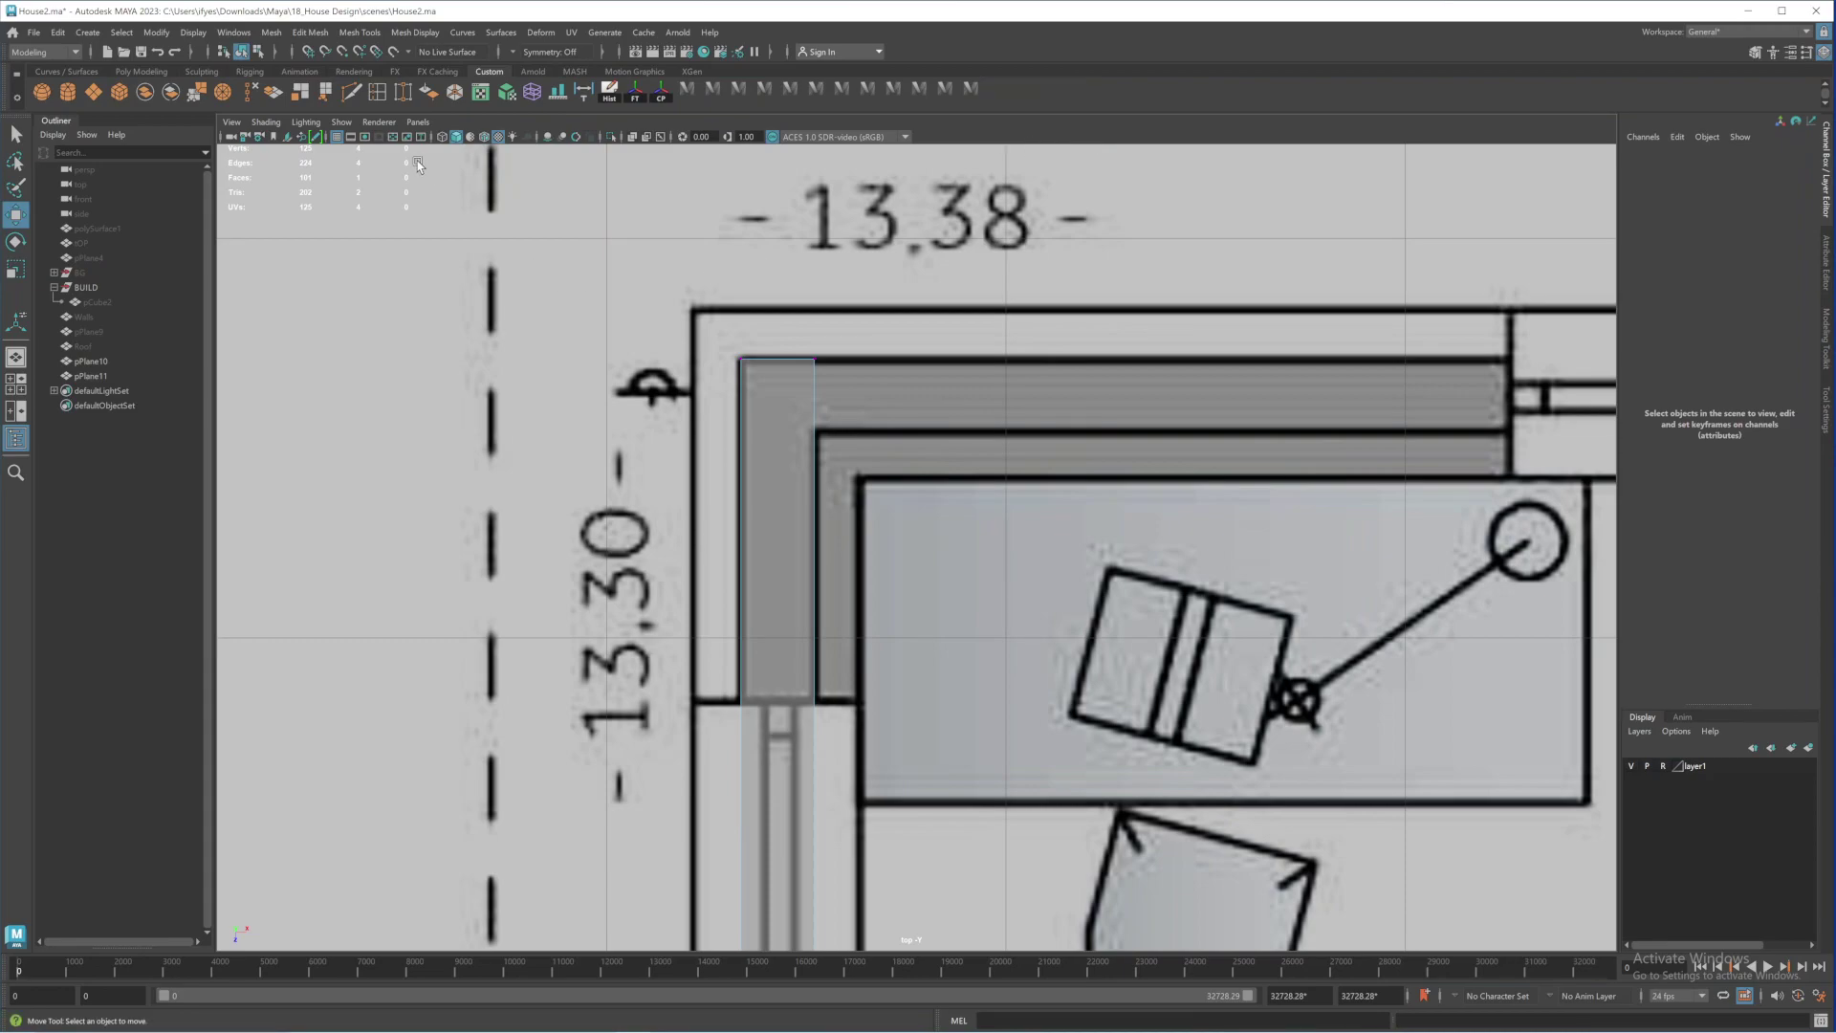
Cut an edge across the wall strip with Multi-Cut, level with the inner wall line at the Zimmer 3 corner
left_click(350, 91)
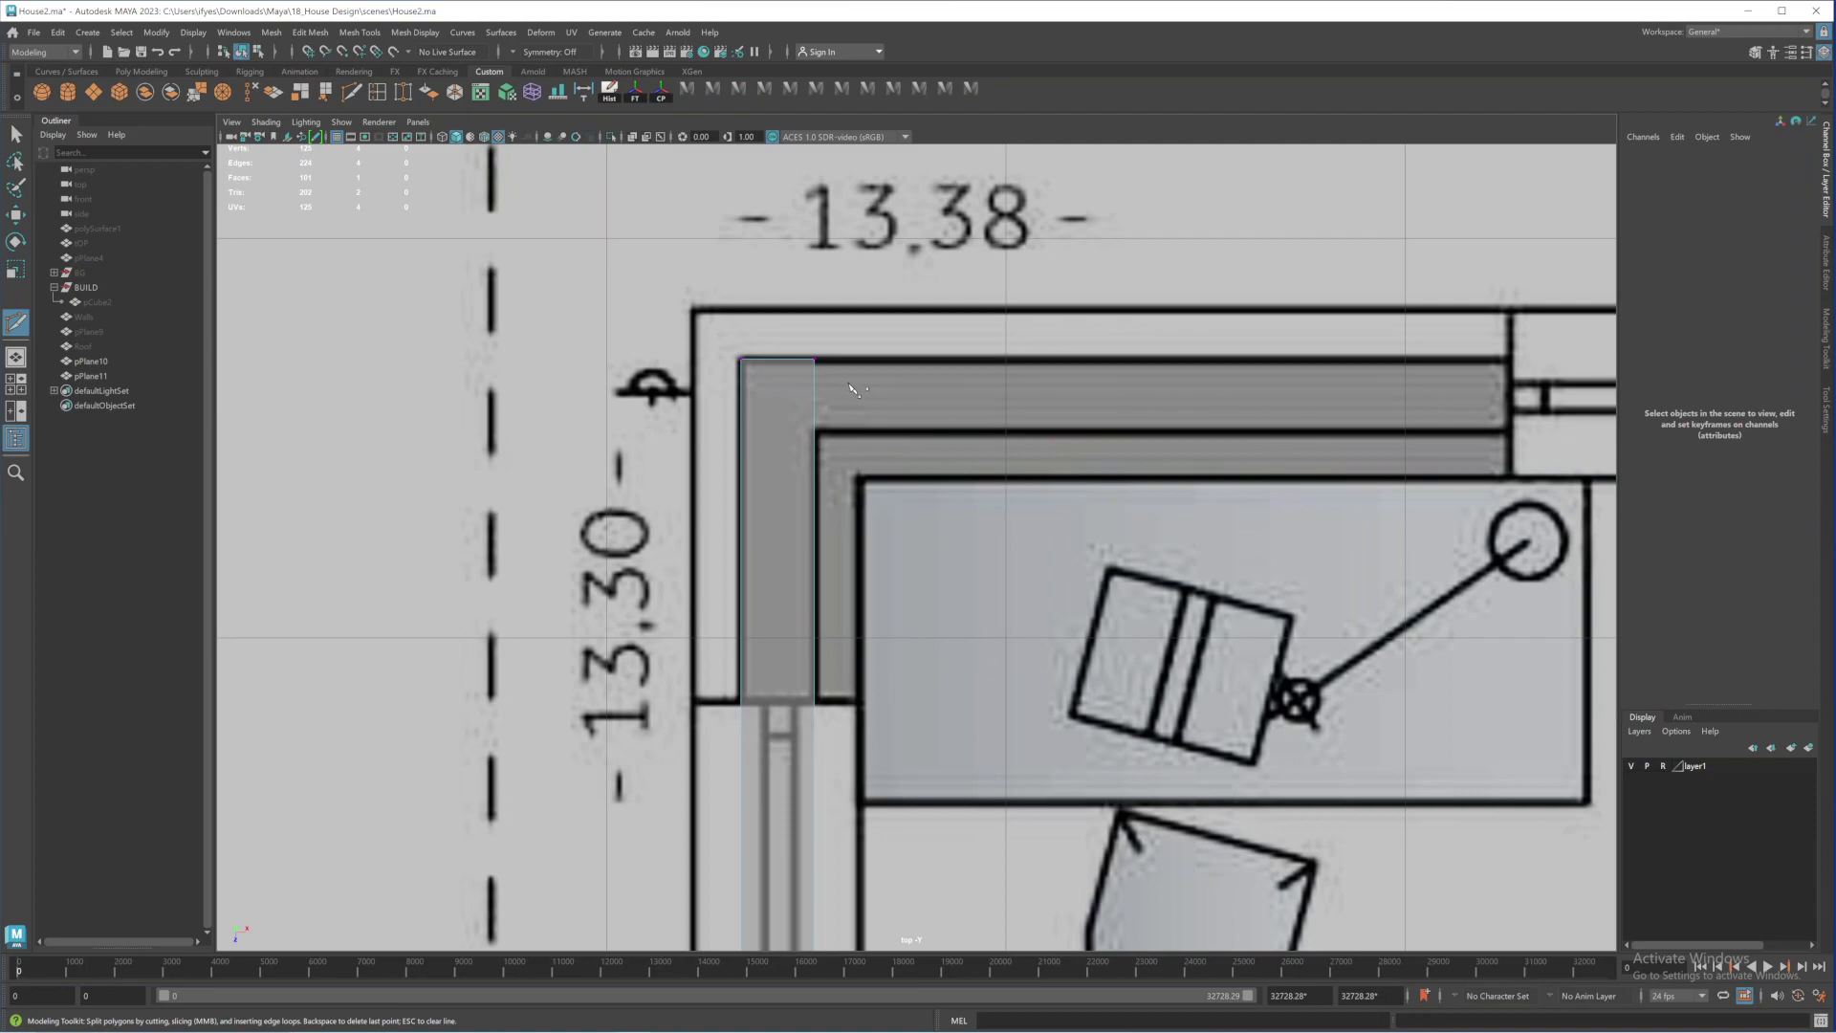
left_click(814, 431)
key("Return")
key("q")
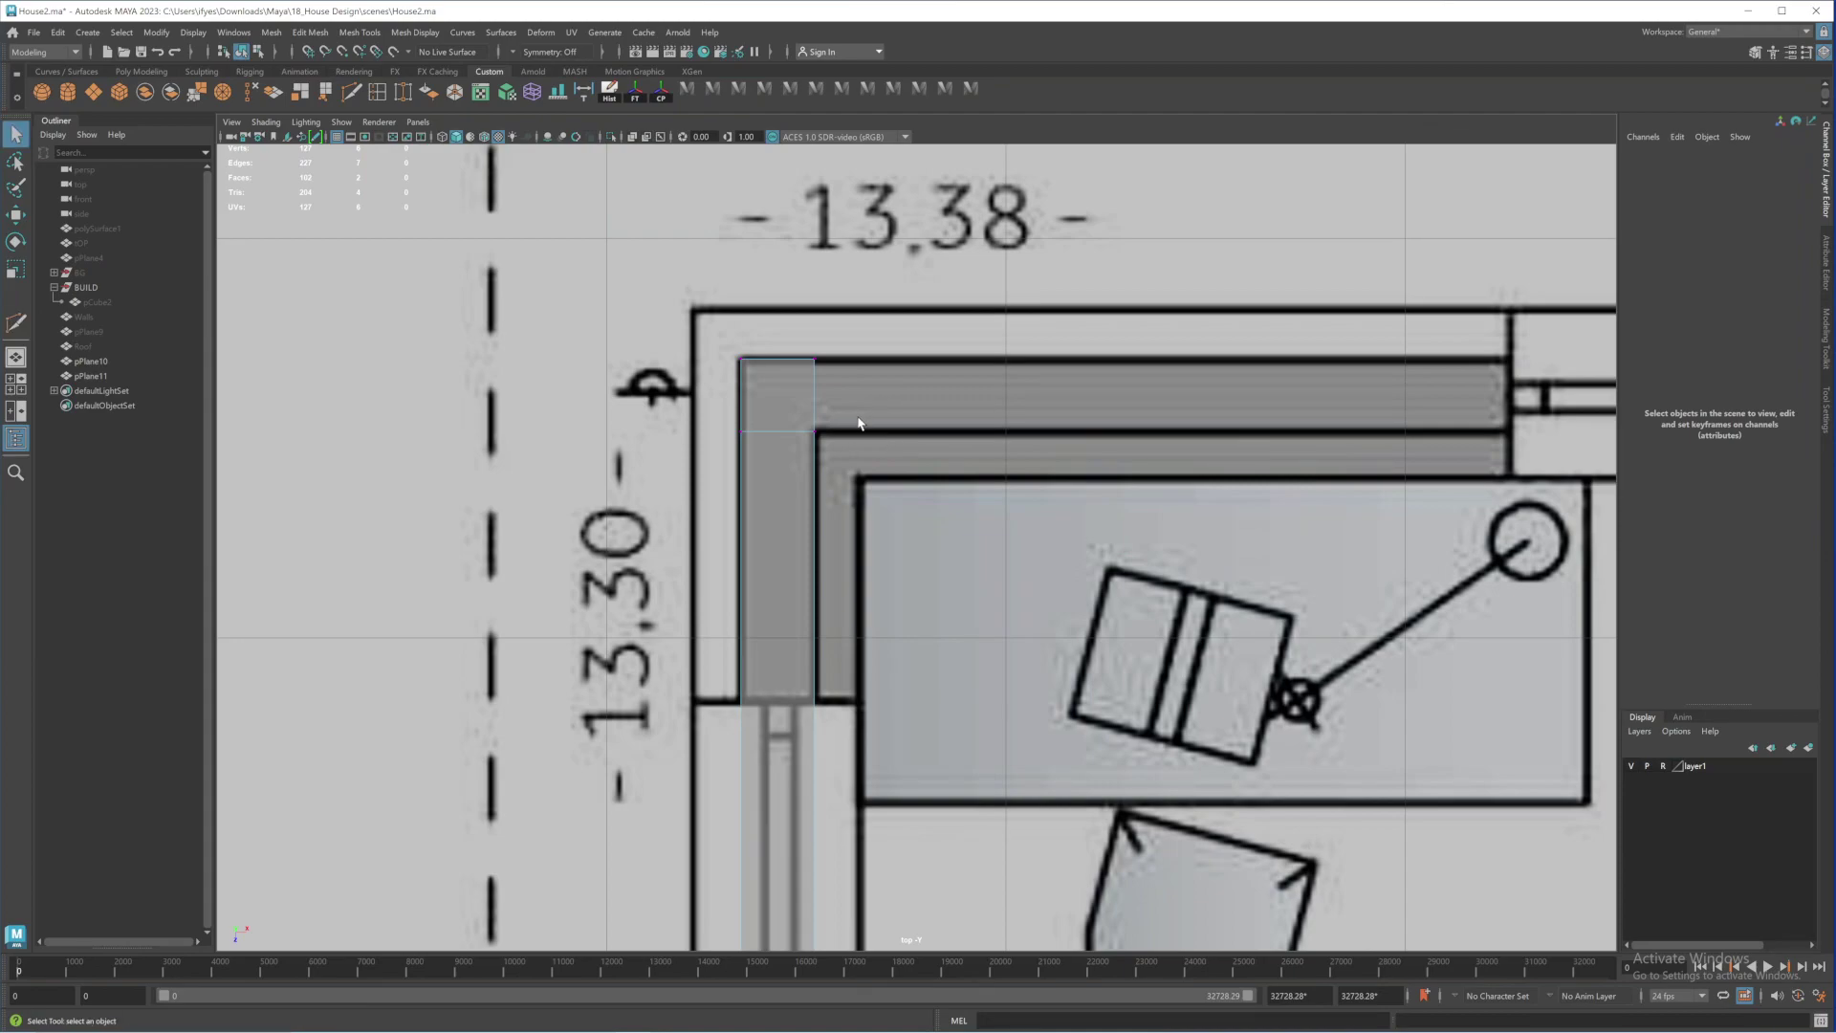
Extrude the short inner-side edge of the corner segment, facing along the Zimmer 3 window wall
right_click_drag(808, 397, 806, 368)
left_click(820, 397)
middle_click_drag(1120, 488, 794, 412, "alt")
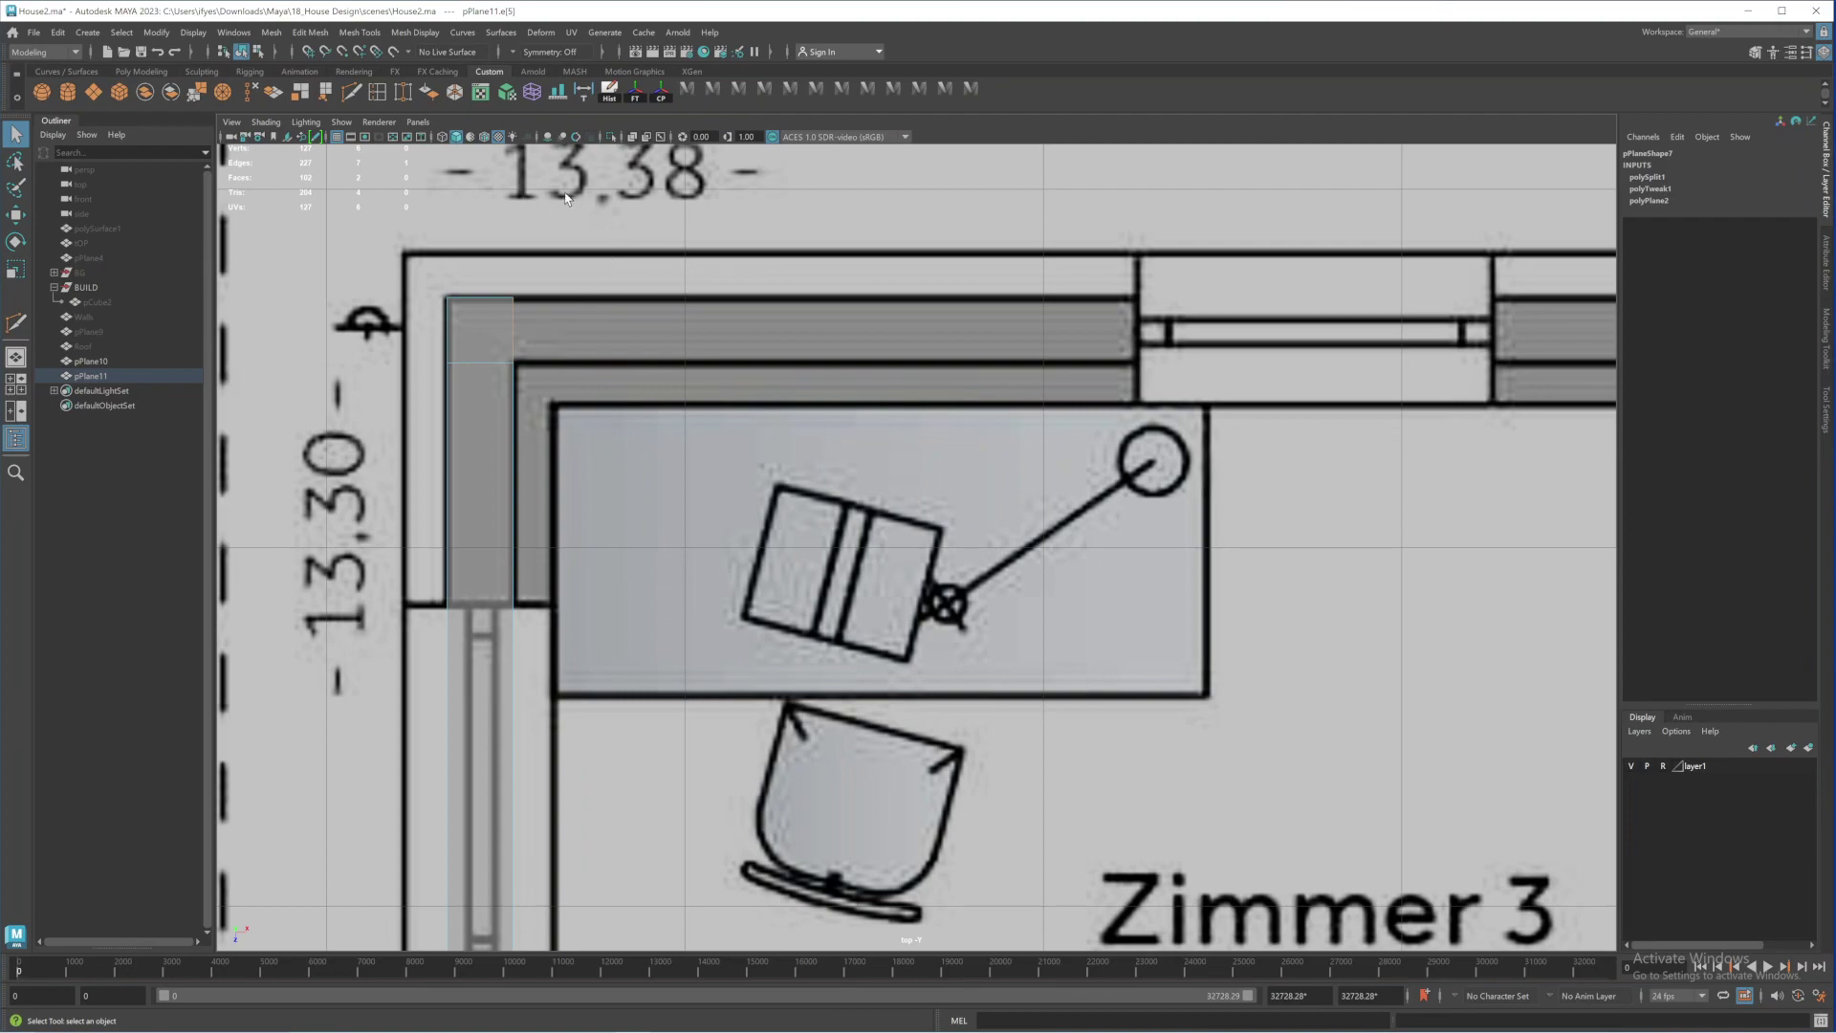
left_click(1826, 349)
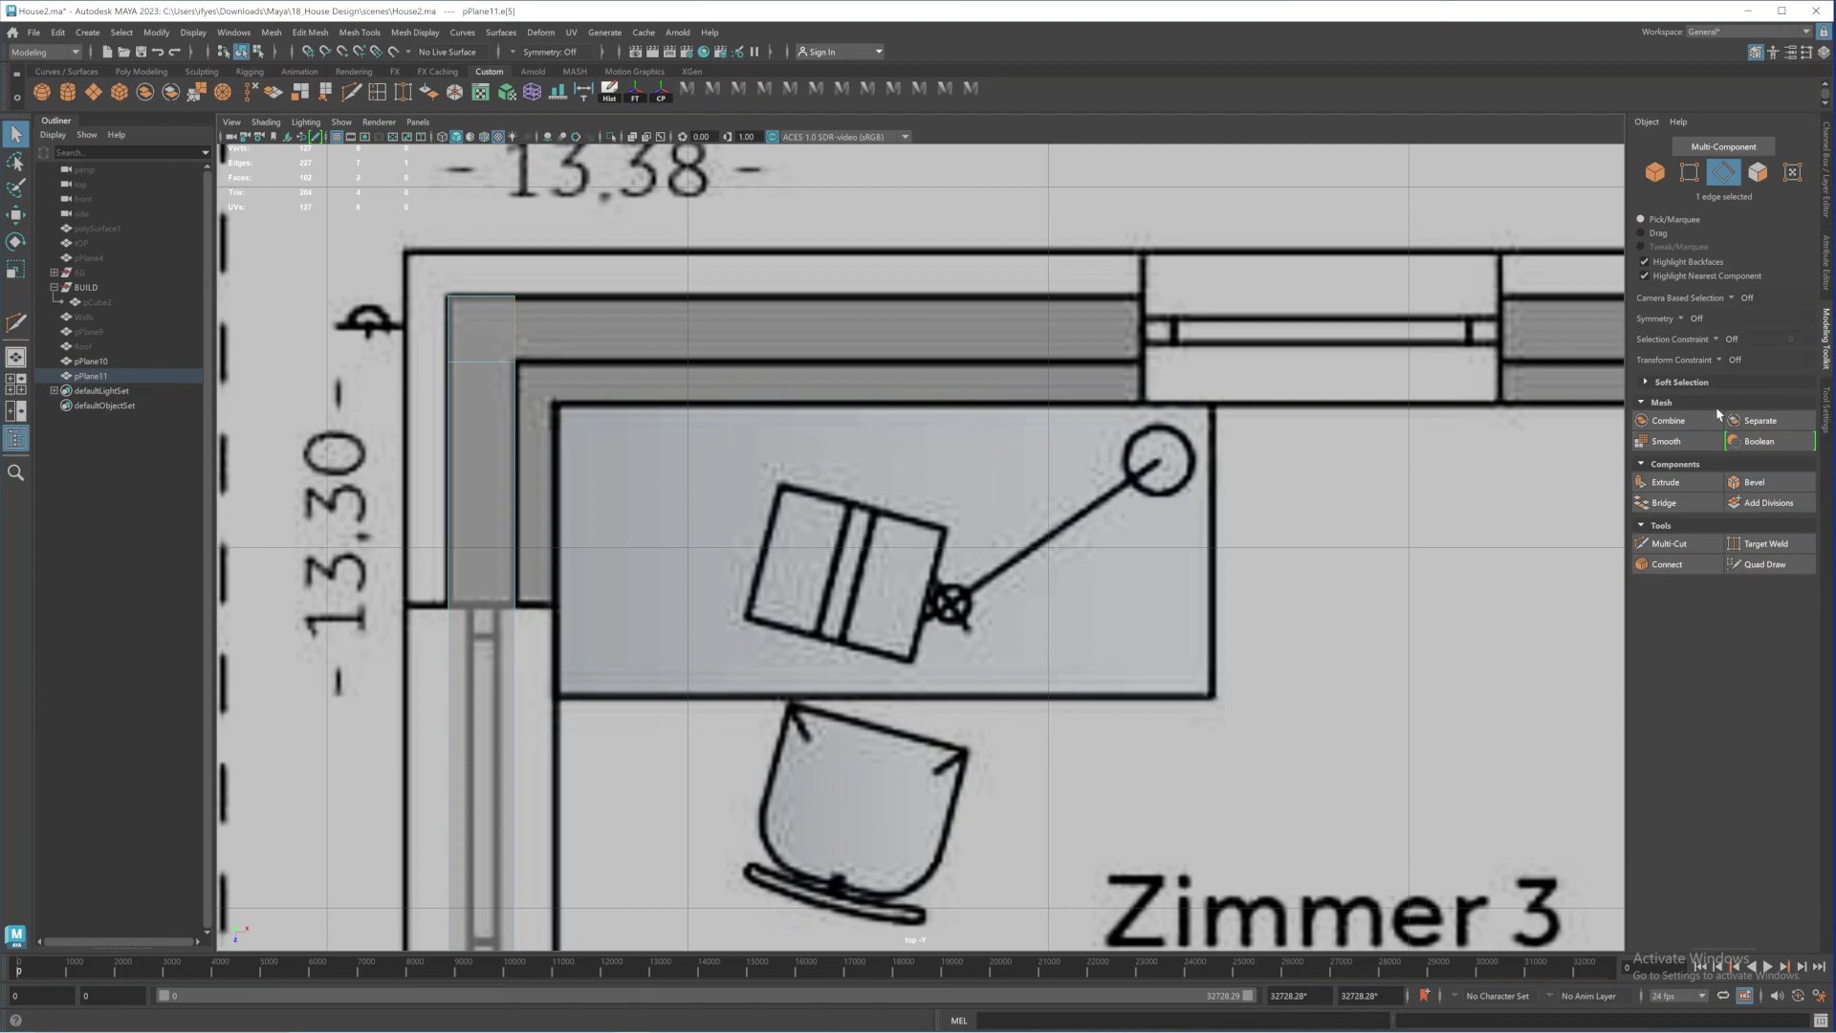
left_click(1666, 482)
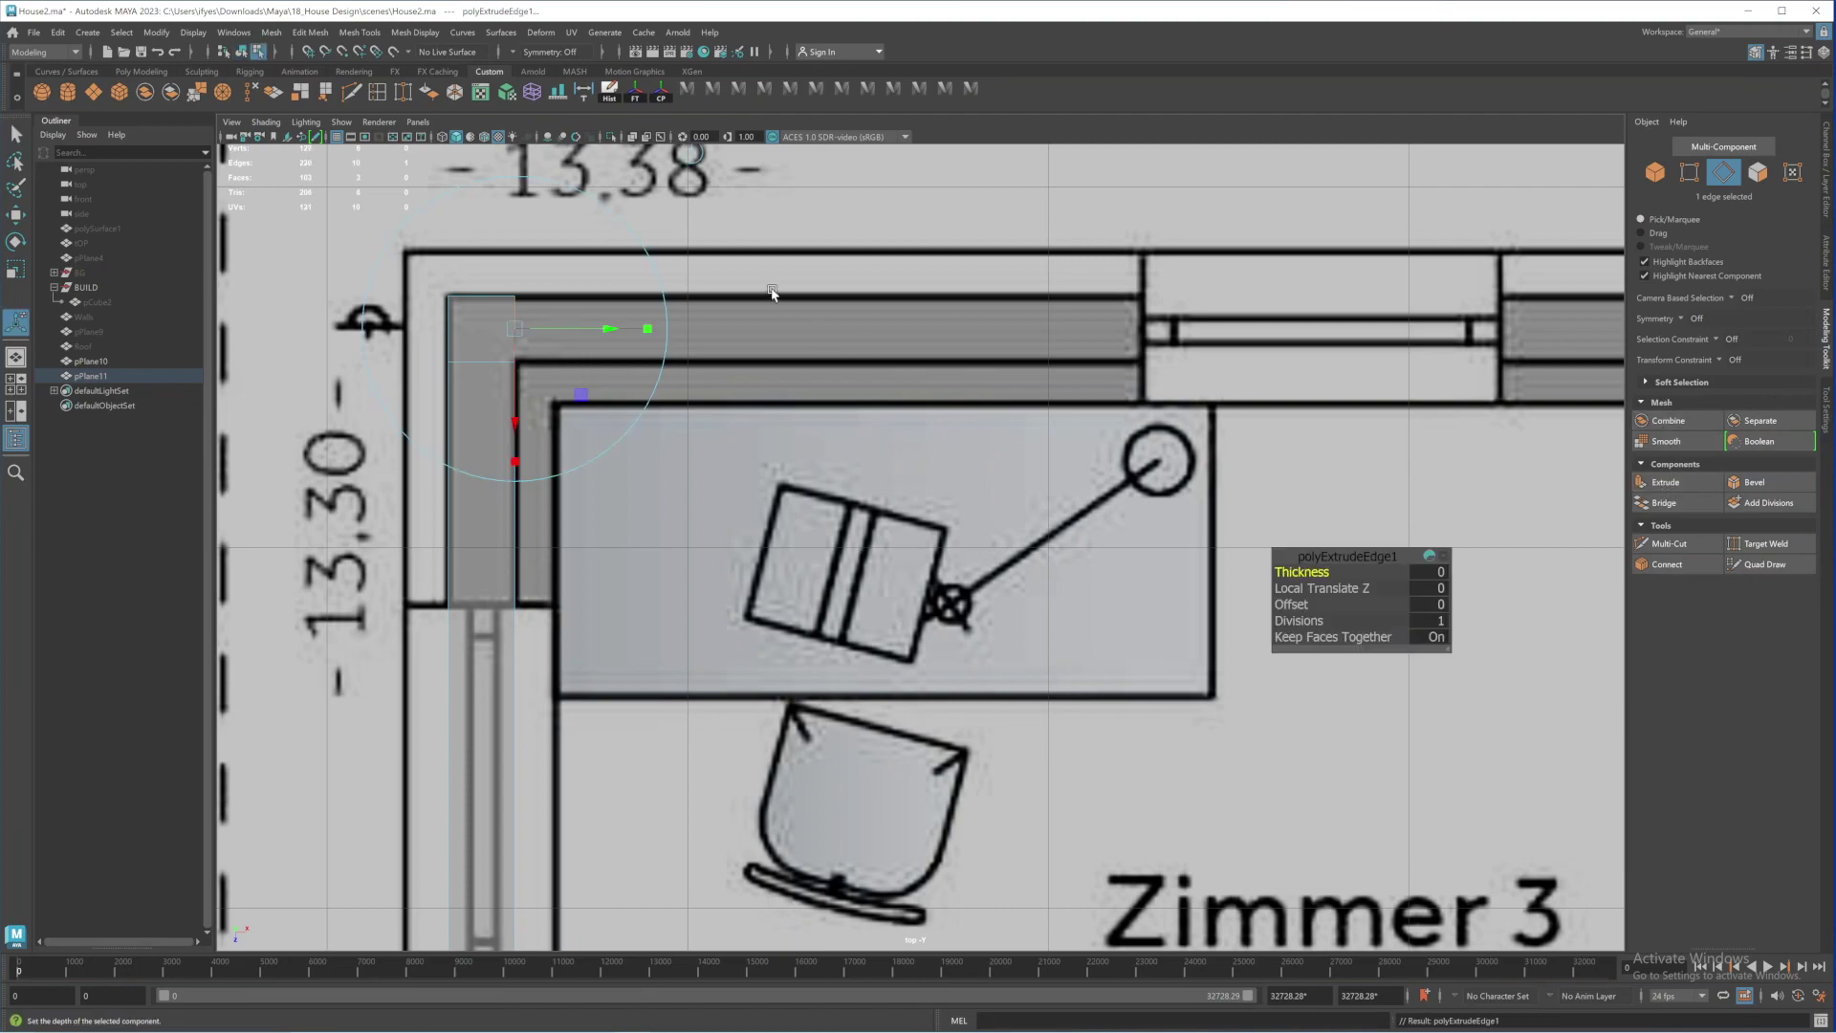
Move the extruded edge in X along the Zimmer 3 window wall to the outer line of its opposite corner
middle_click_drag(862, 320, 994, 485, "alt")
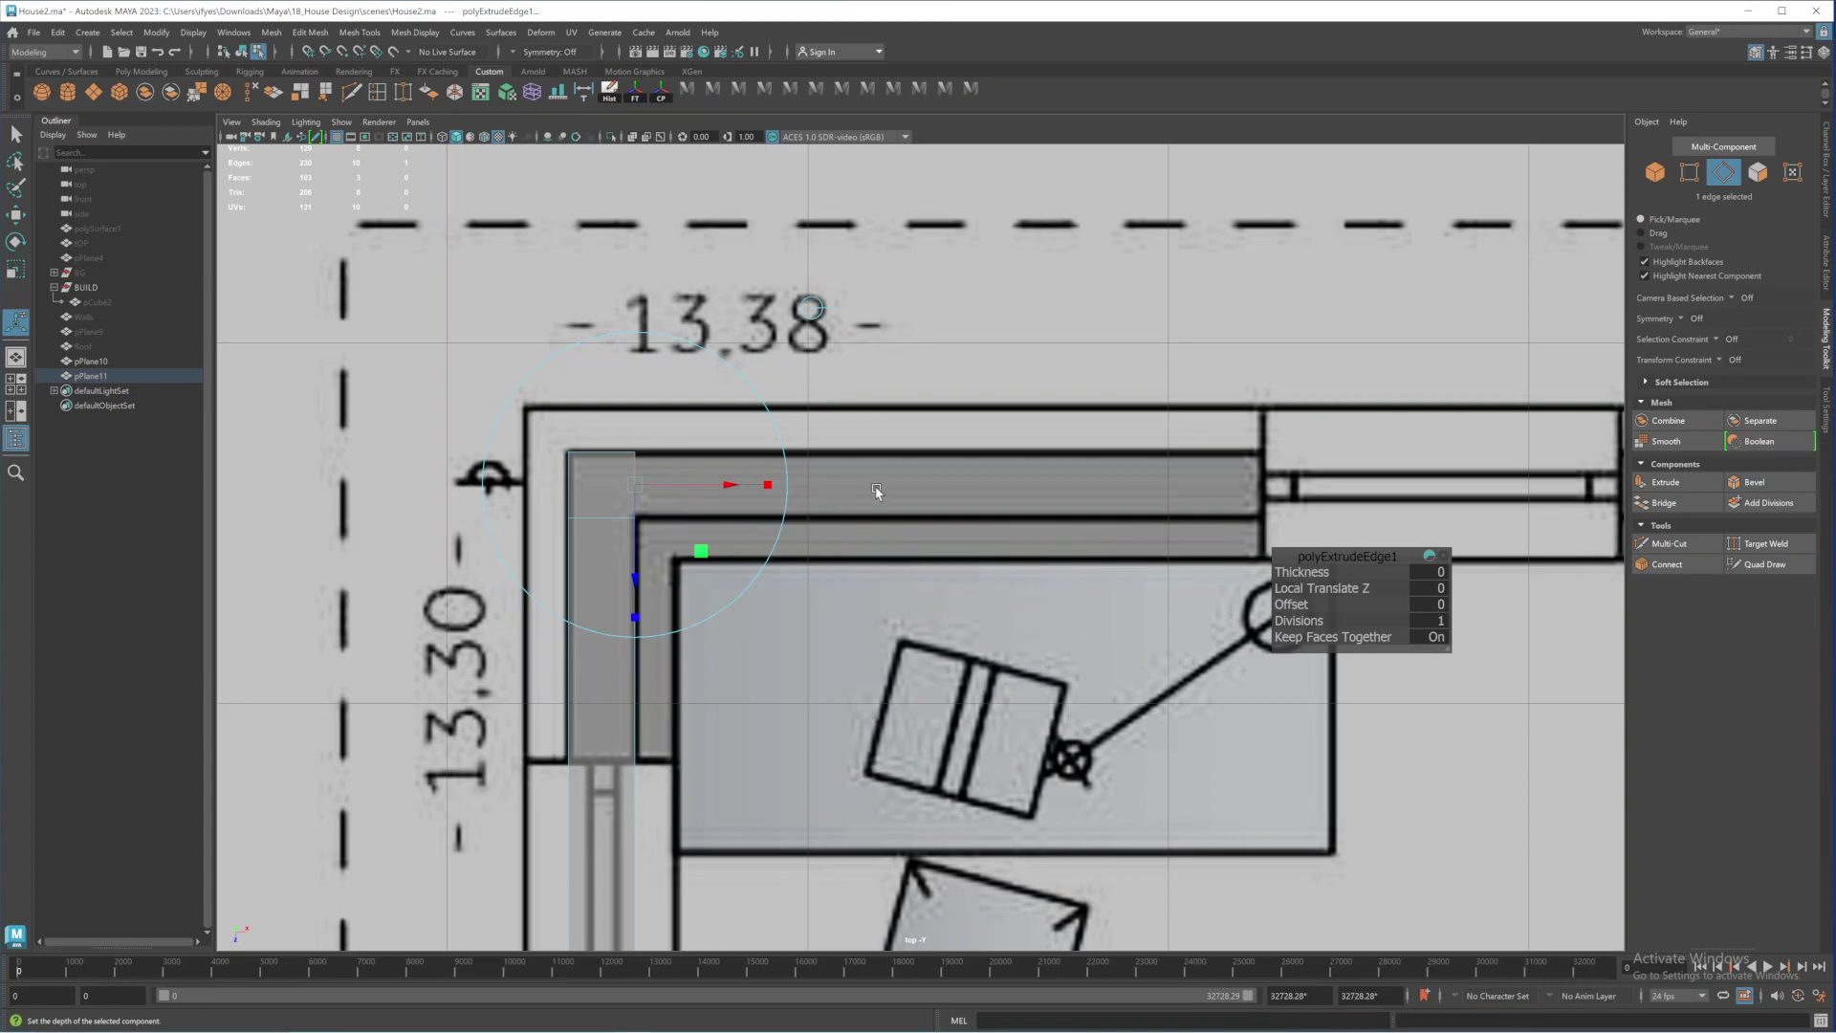
key("w")
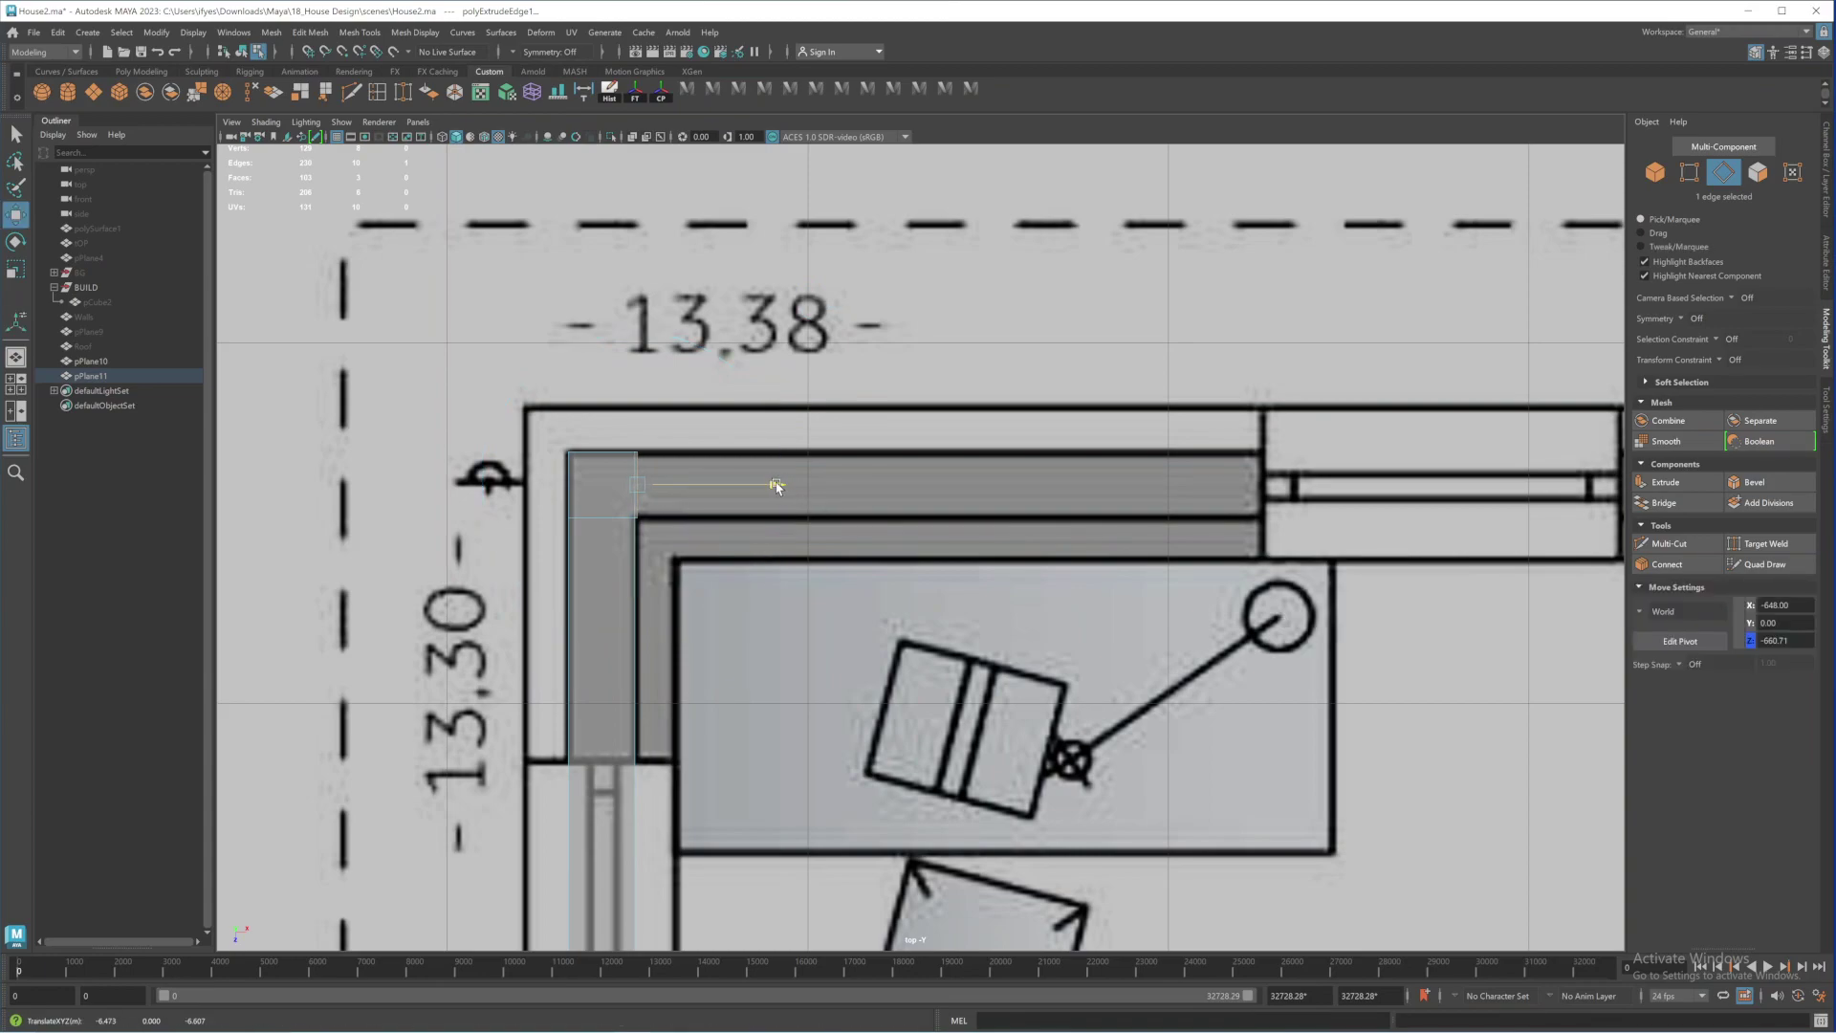
left_click_drag(771, 484, 1436, 525)
middle_click_drag(1370, 526, 735, 477, "alt")
right_click_drag(734, 477, 662, 423, "alt")
middle_click_drag(660, 424, 505, 381, "alt")
left_click_drag(780, 483, 1287, 507)
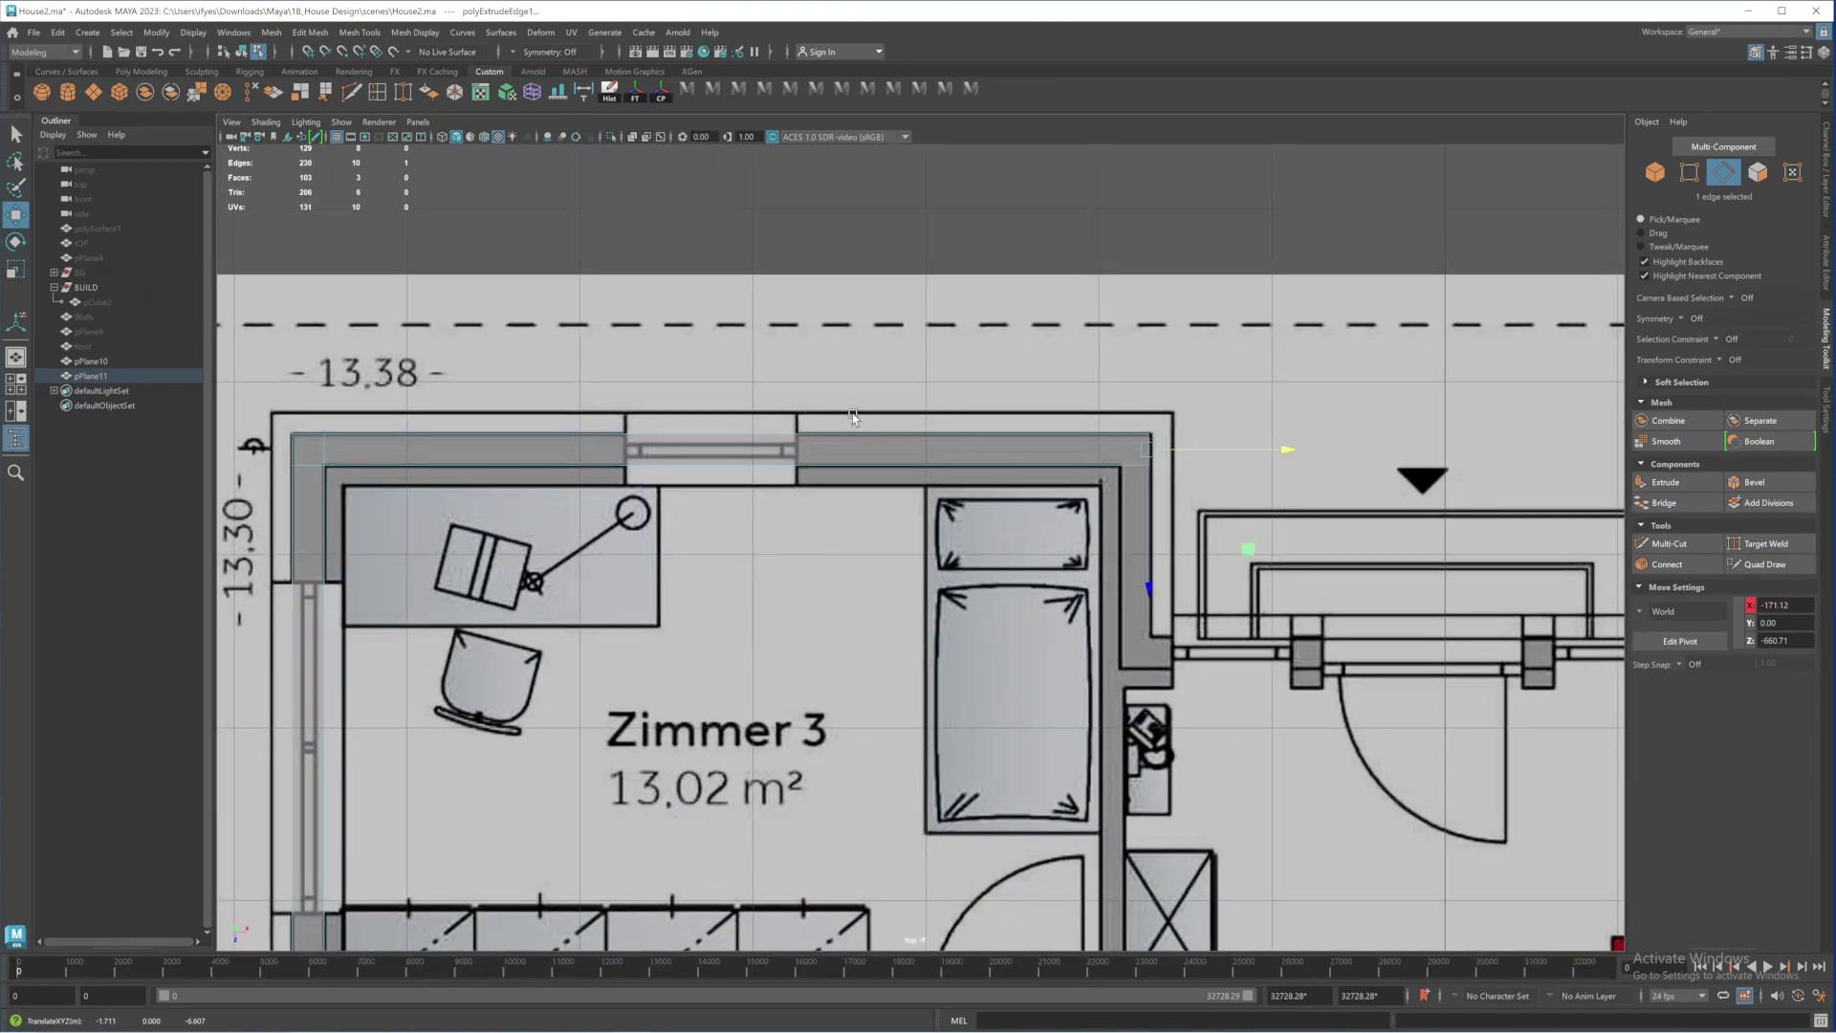
right_click_drag(850, 412, 1218, 545, "alt")
middle_click_drag(1218, 546, 1019, 604, "alt")
scroll(1019, 604, "up", 2)
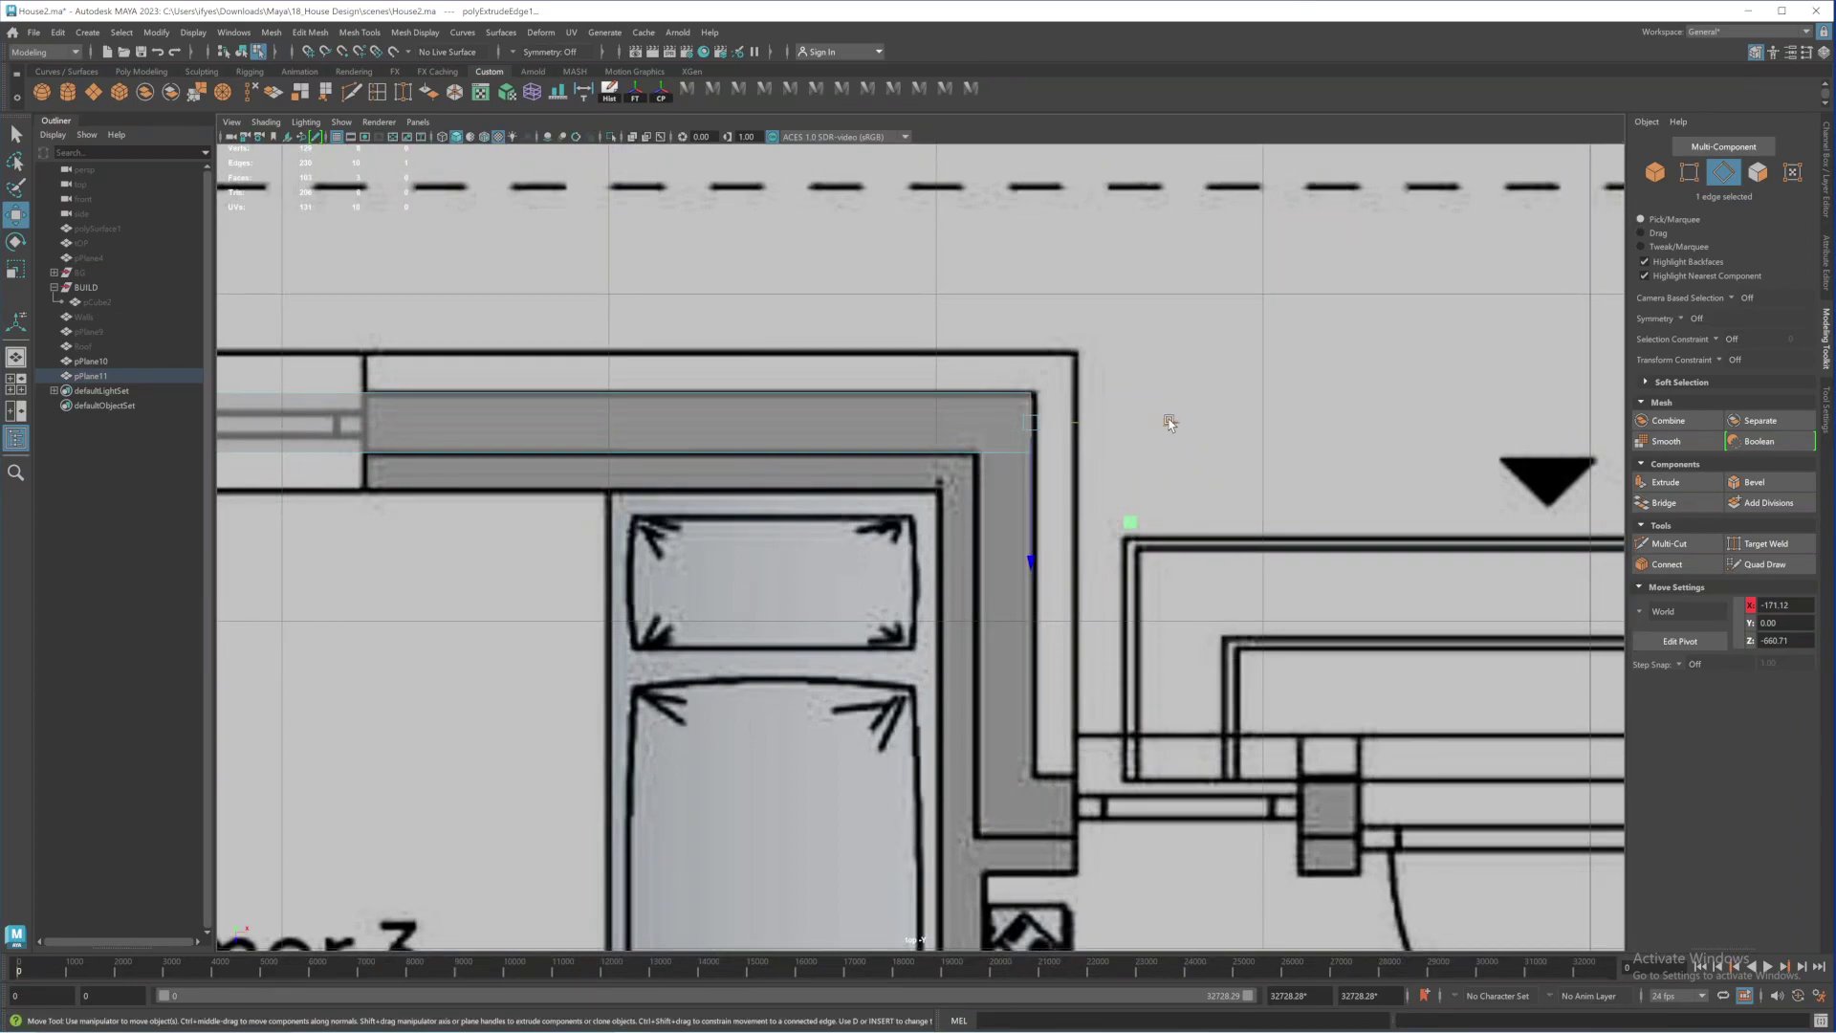
left_click(1174, 423)
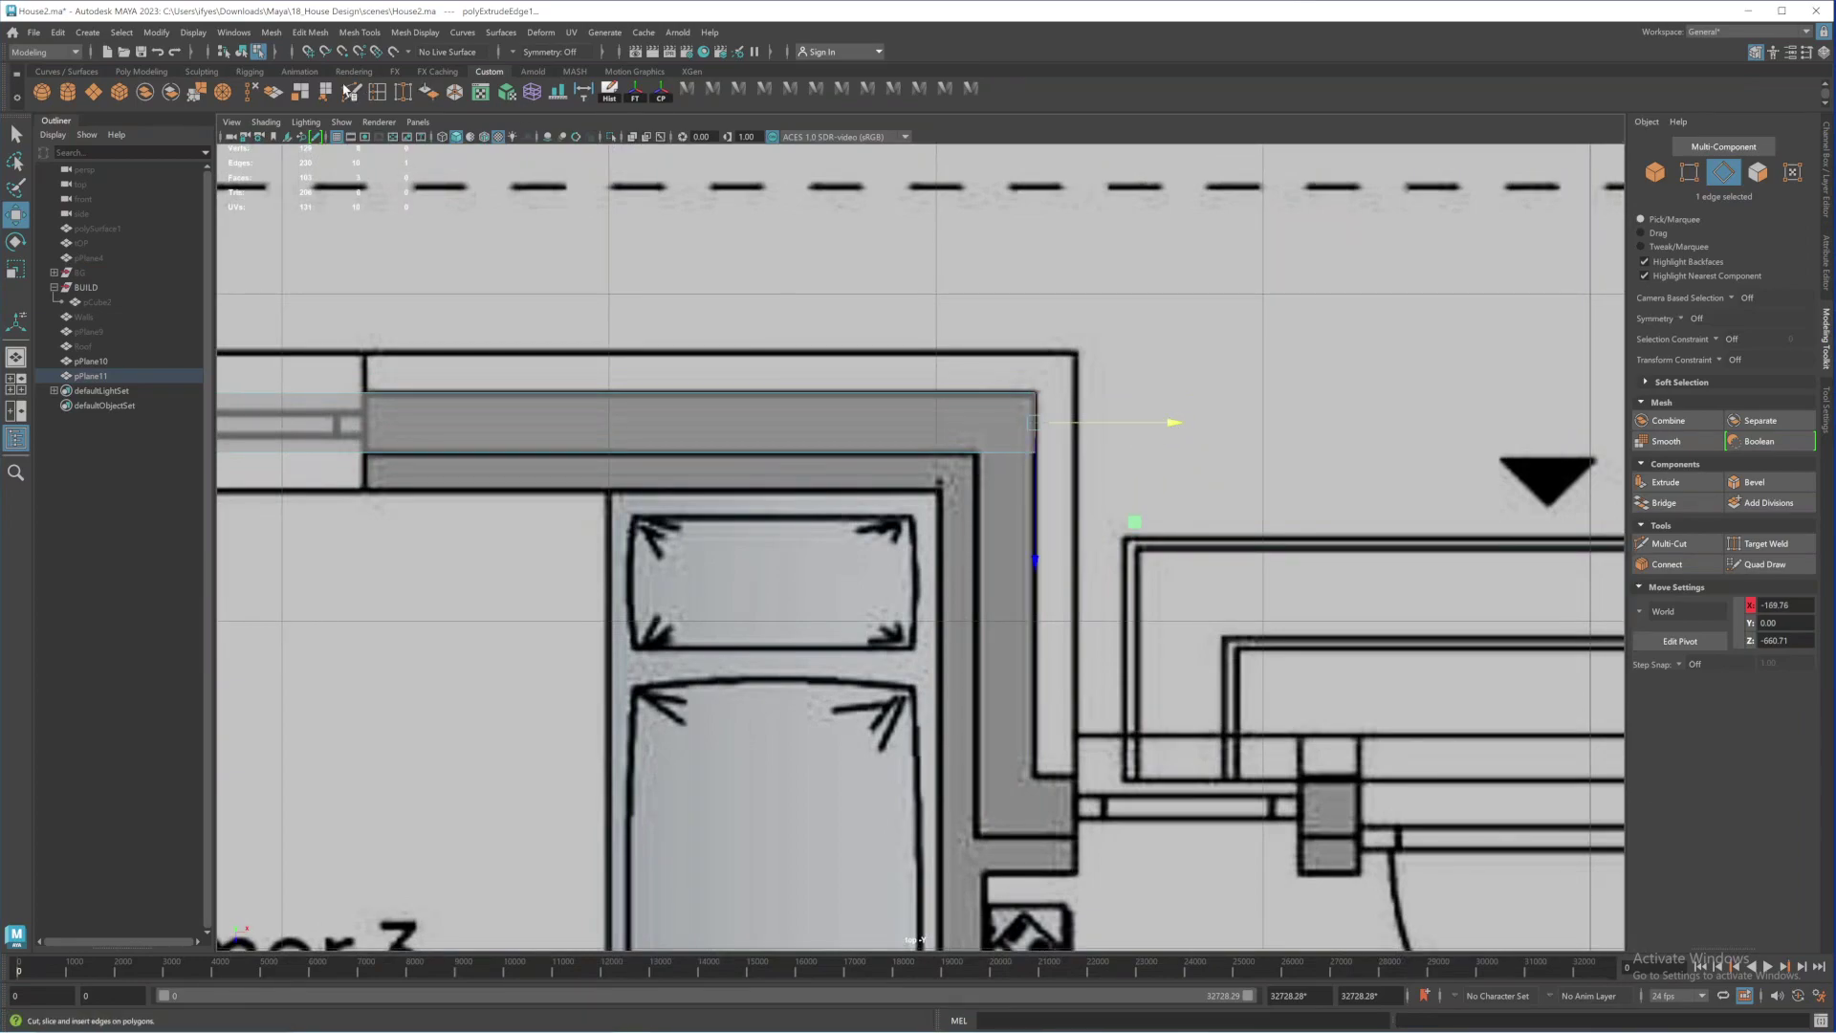
Insert an edge loop with Multi-Cut across the new wall segment, in line with the inner wall line at its far corner
key("ctrl+shift+x")
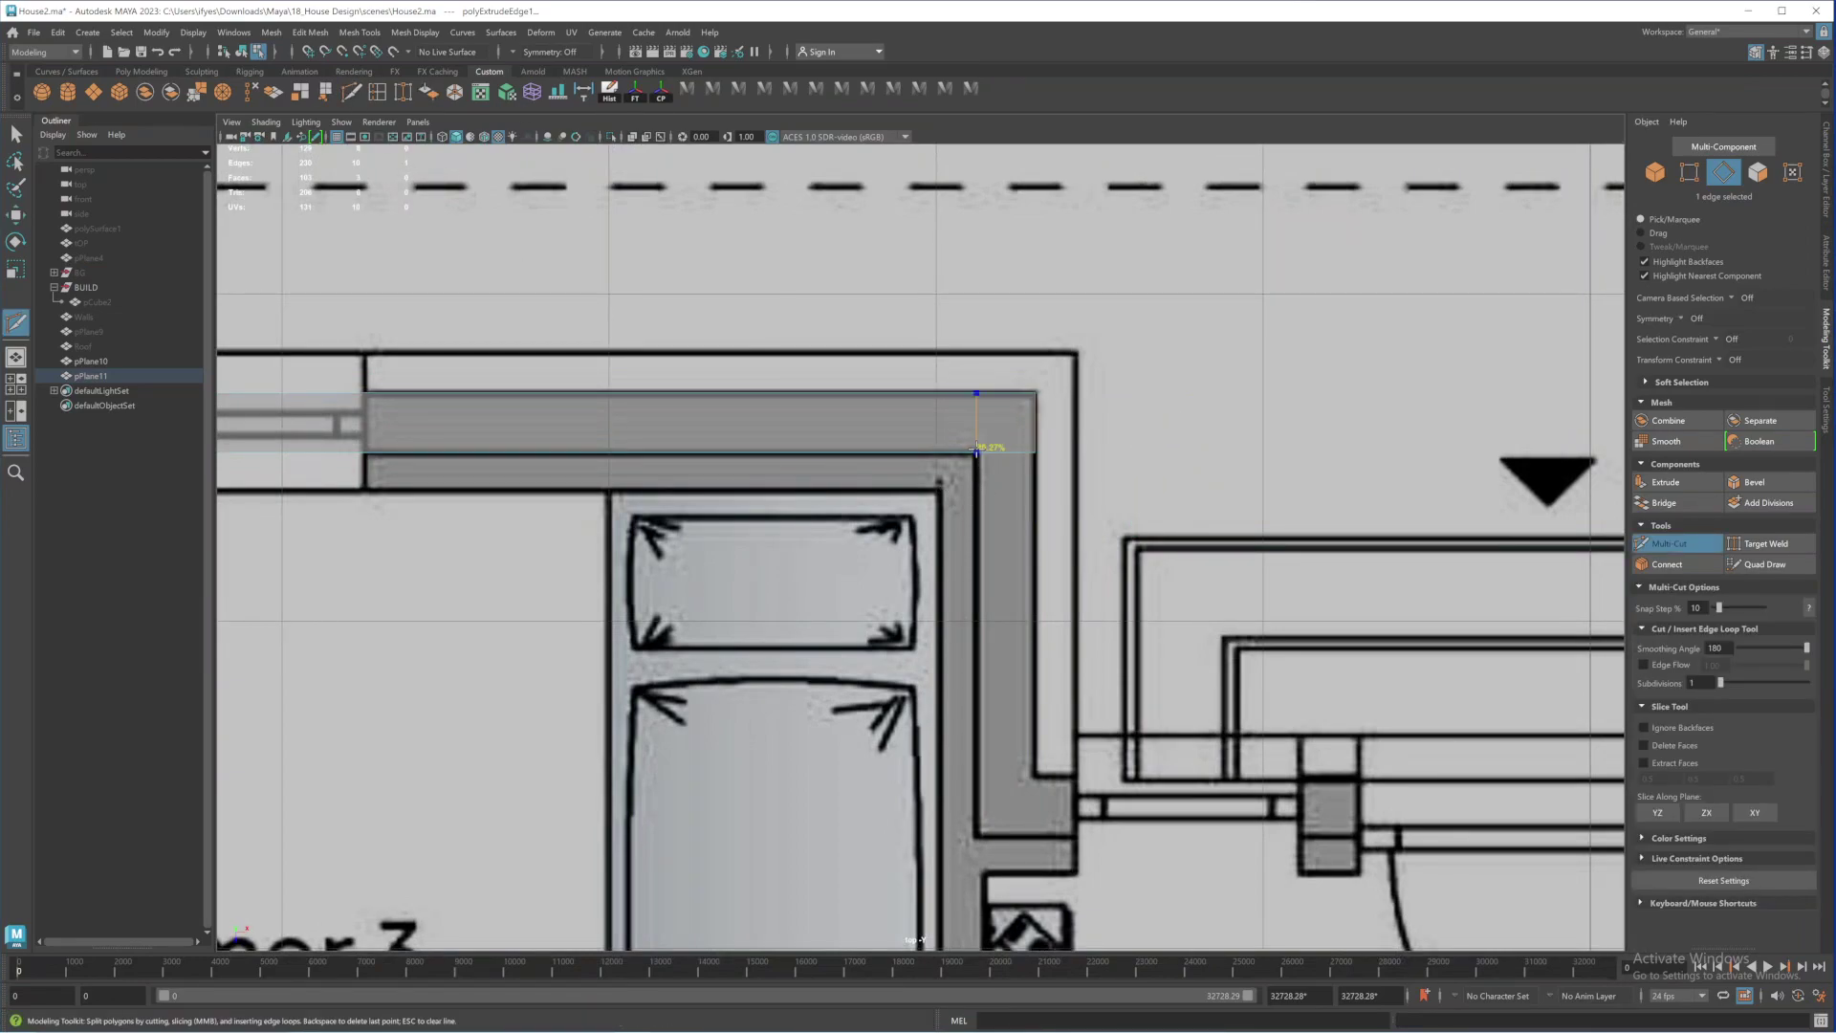
left_click(976, 447, "ctrl")
key("q")
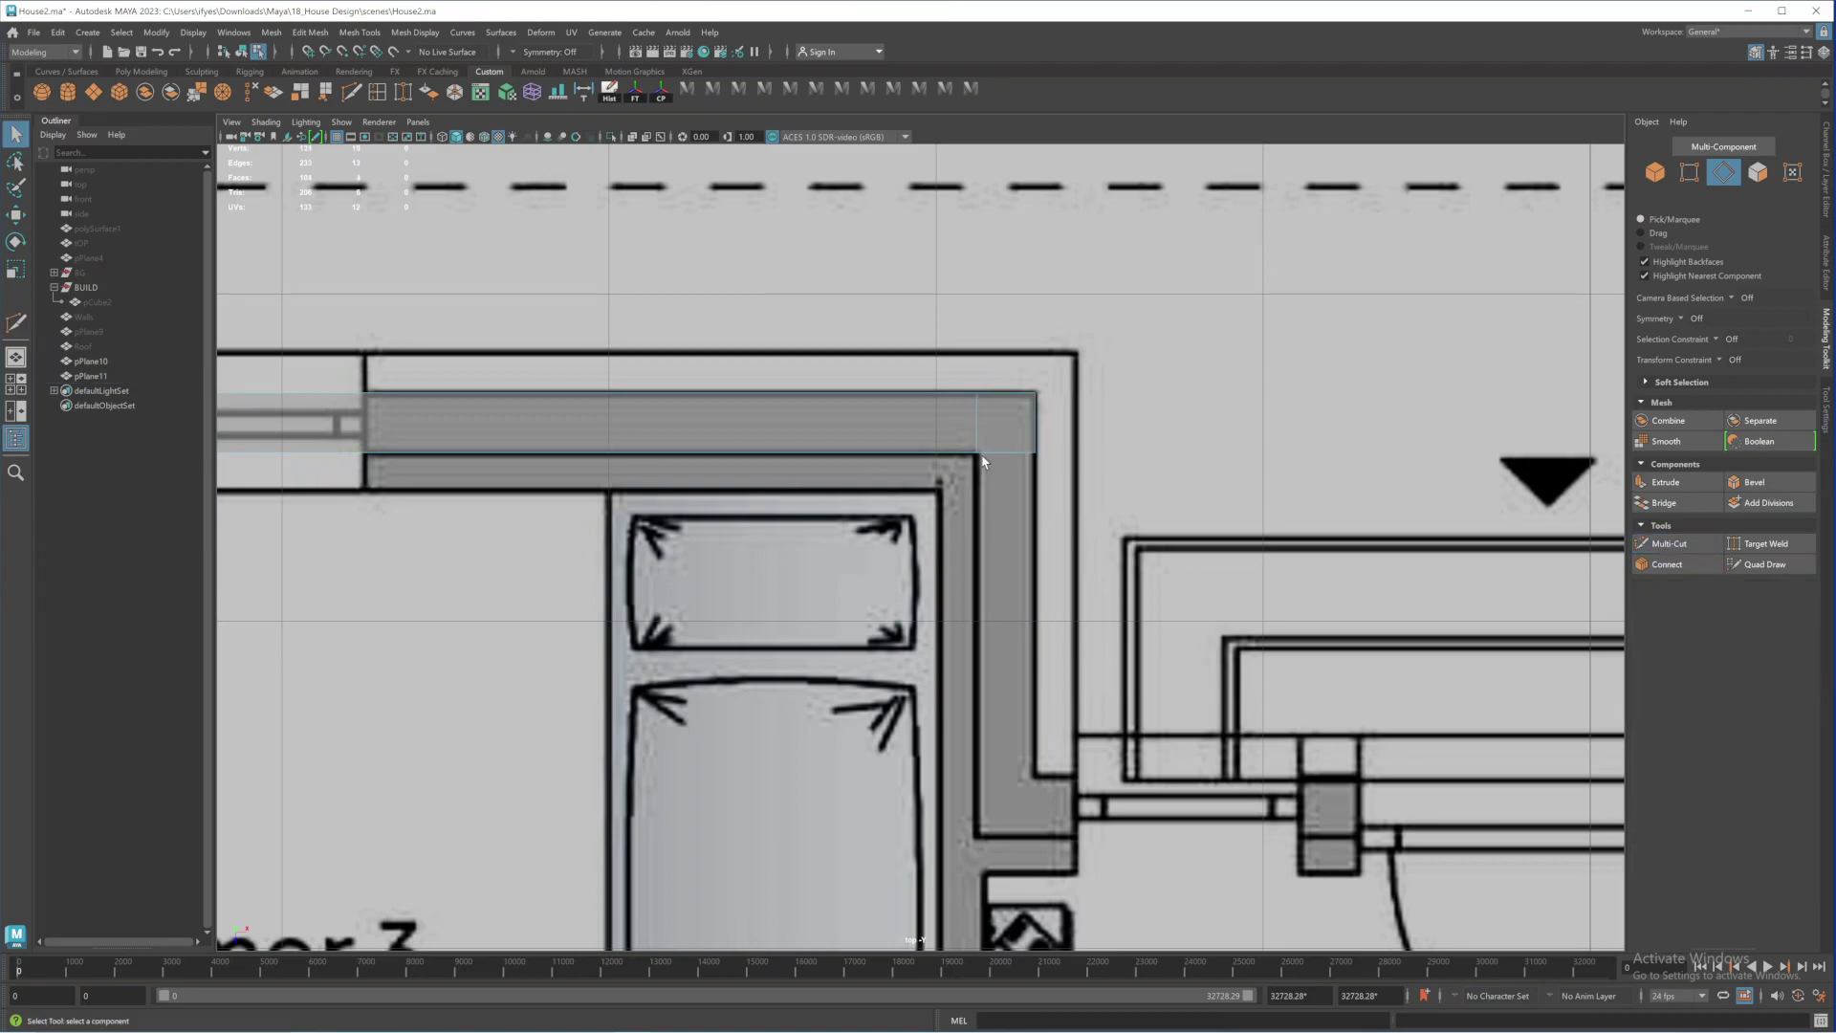
Extrude the corner segment's room-side edge and move it in Z to the end of the short wall beside the entrance
left_click(998, 459)
middle_click_drag(1069, 664, 1061, 579, "alt")
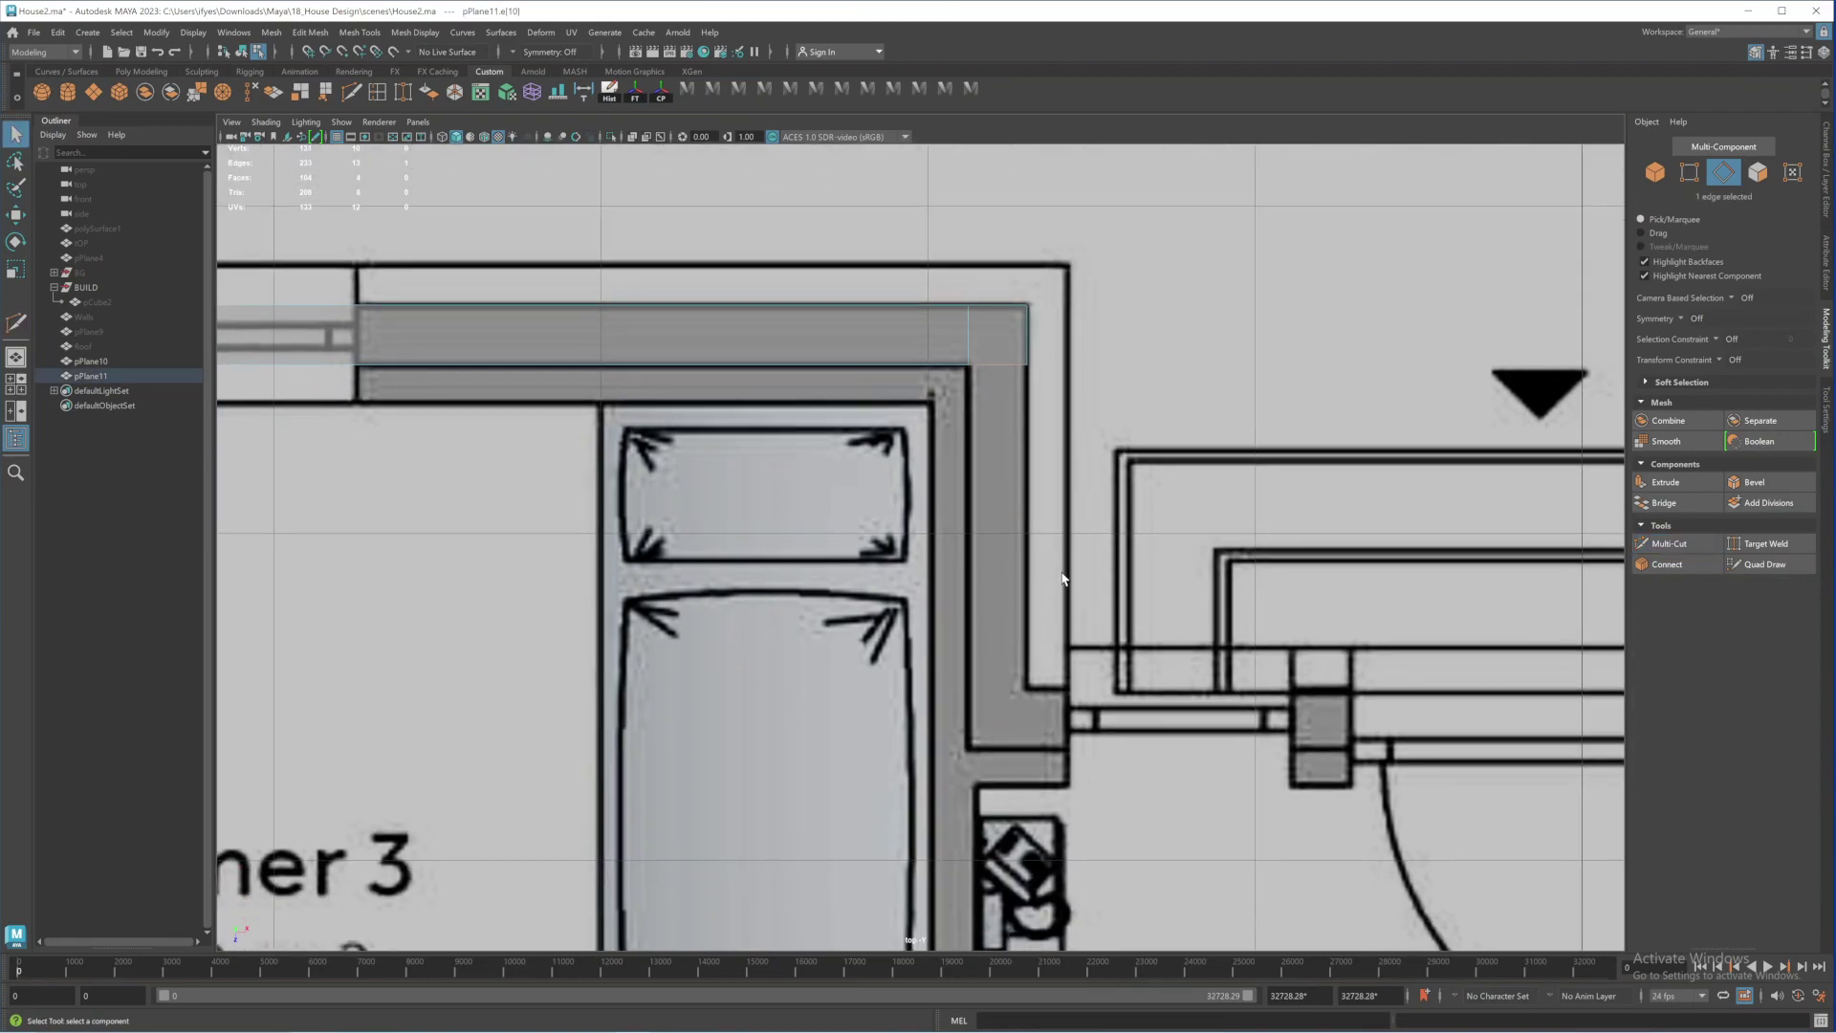
key("ctrl+e")
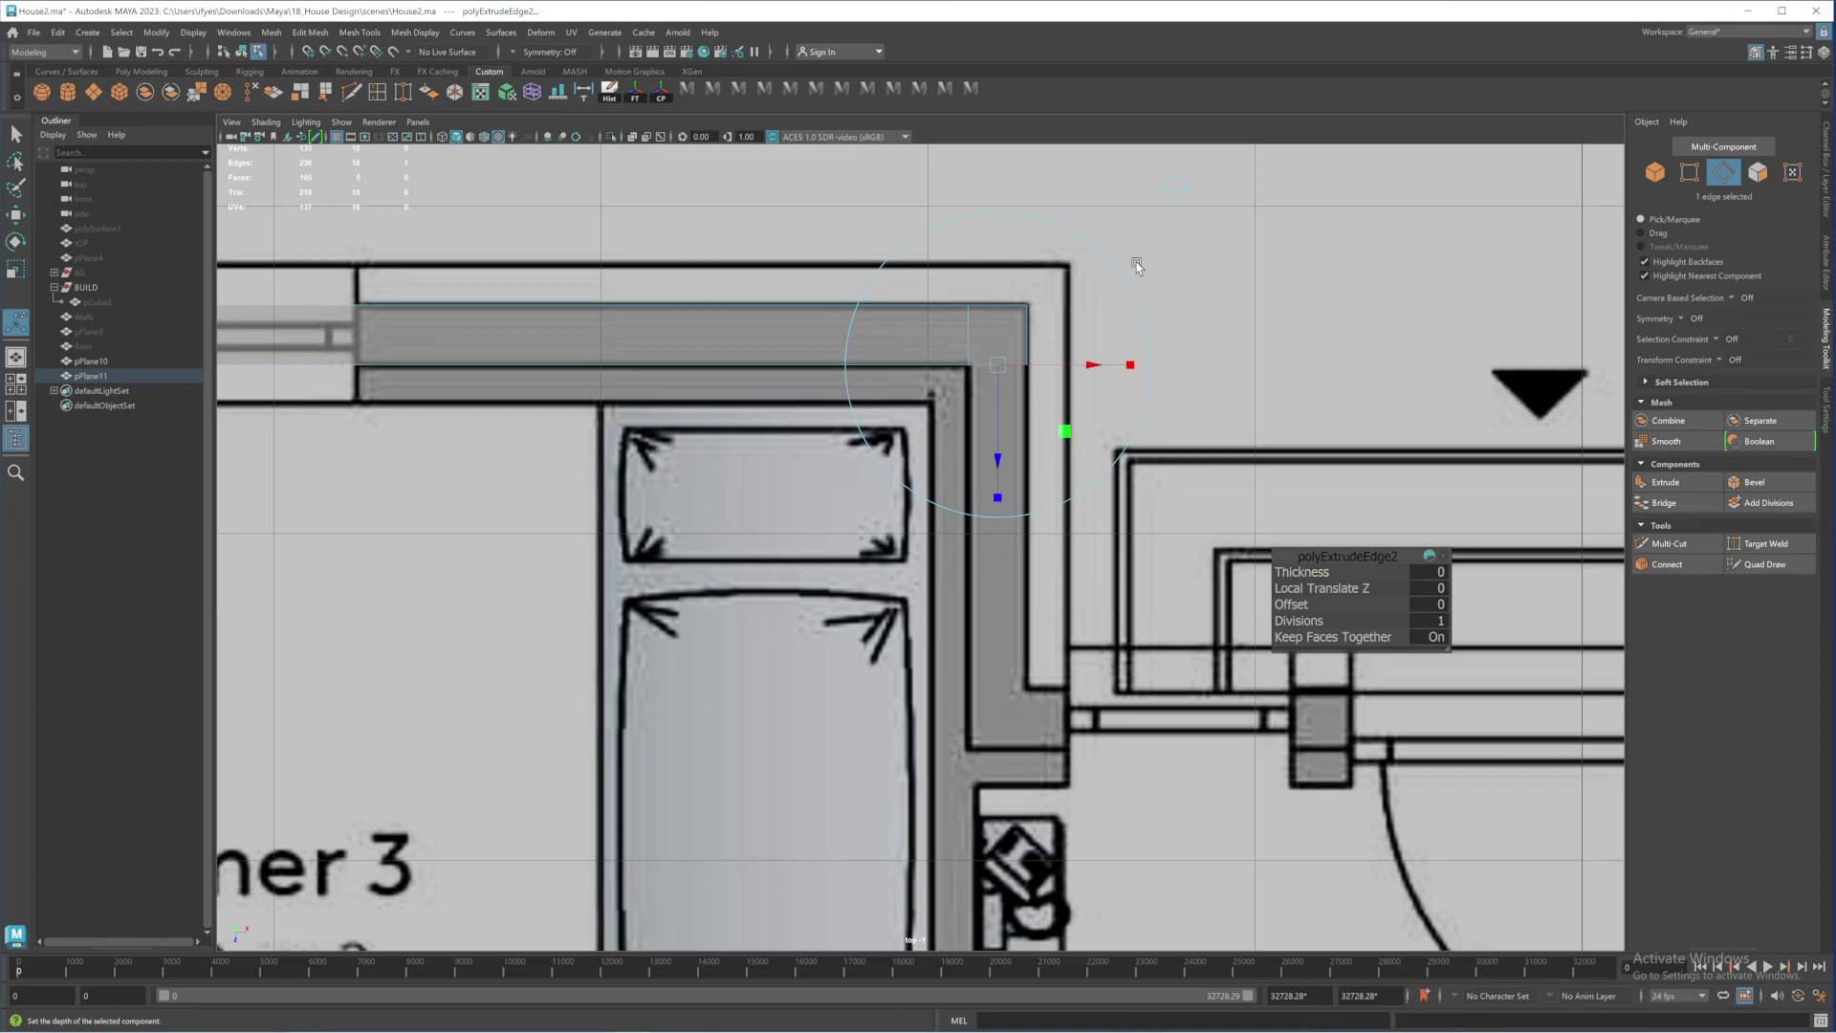
key("w")
left_click_drag(997, 507, 1024, 888)
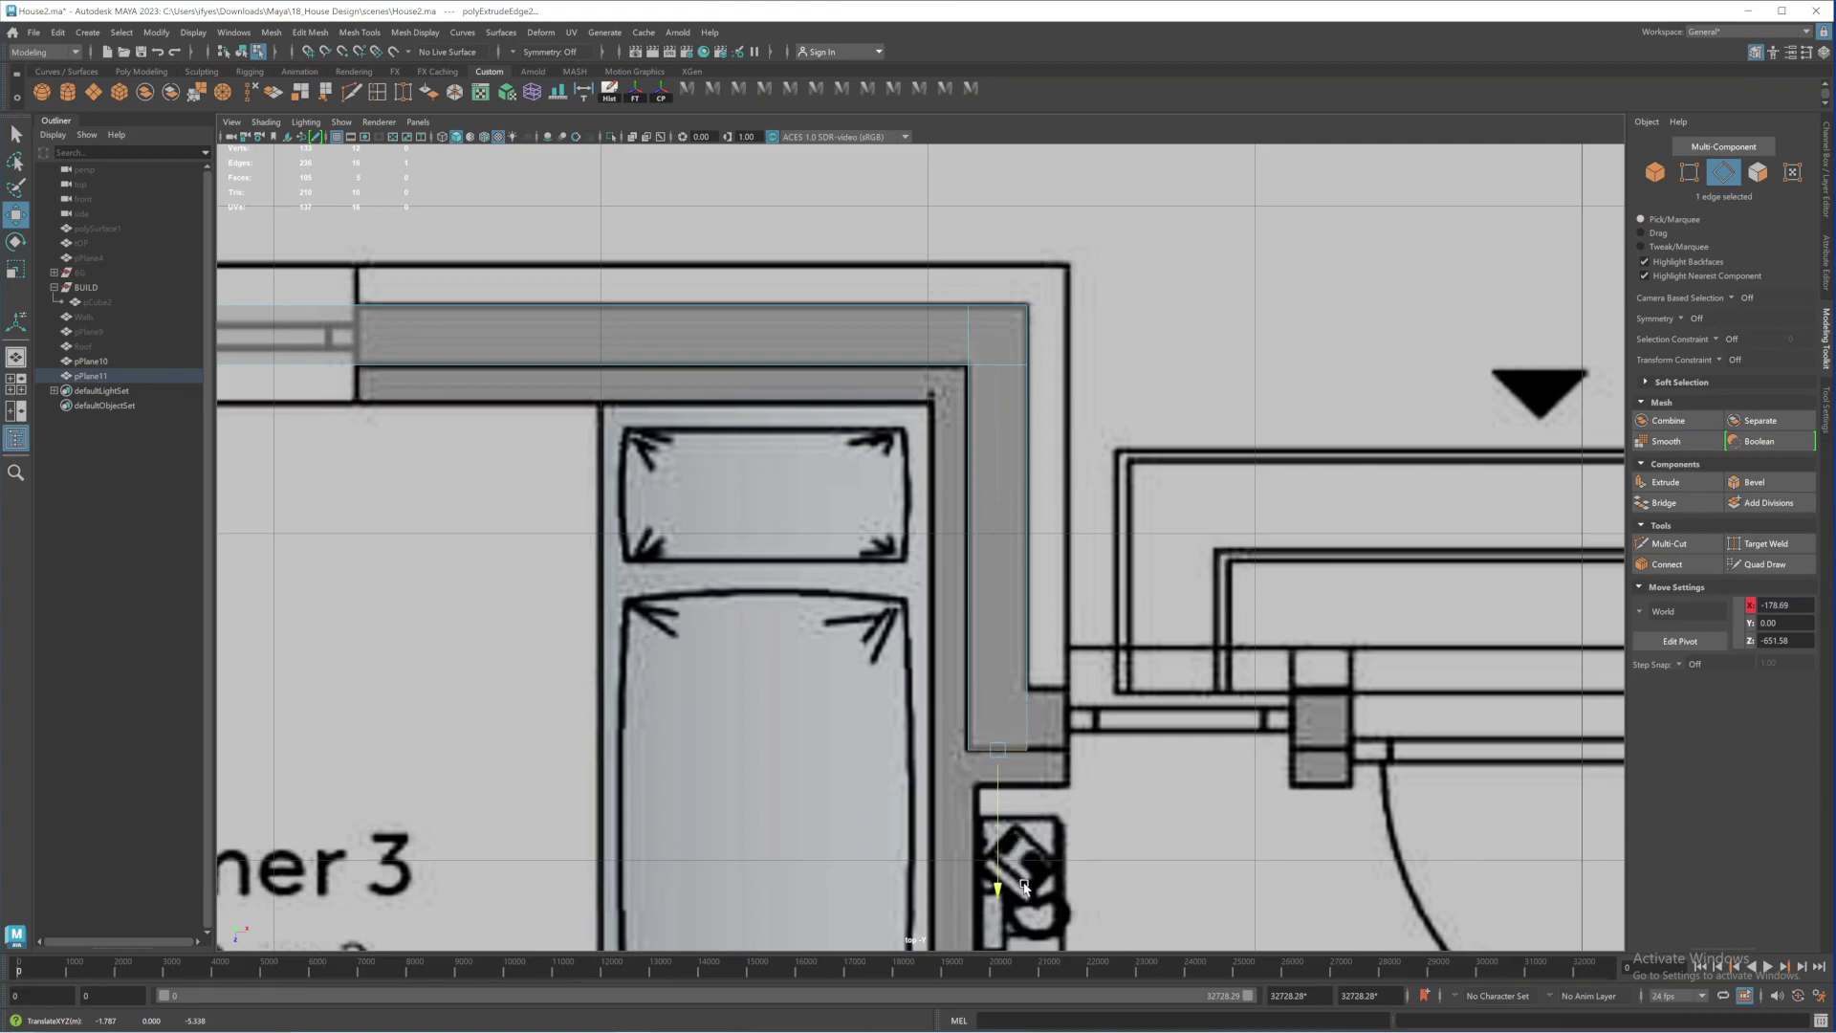
Insert an edge loop with Multi-Cut across the short wall beside the entrance, in line with the corner of the entrance wall
middle_click_drag(1048, 707, 1007, 632, "alt")
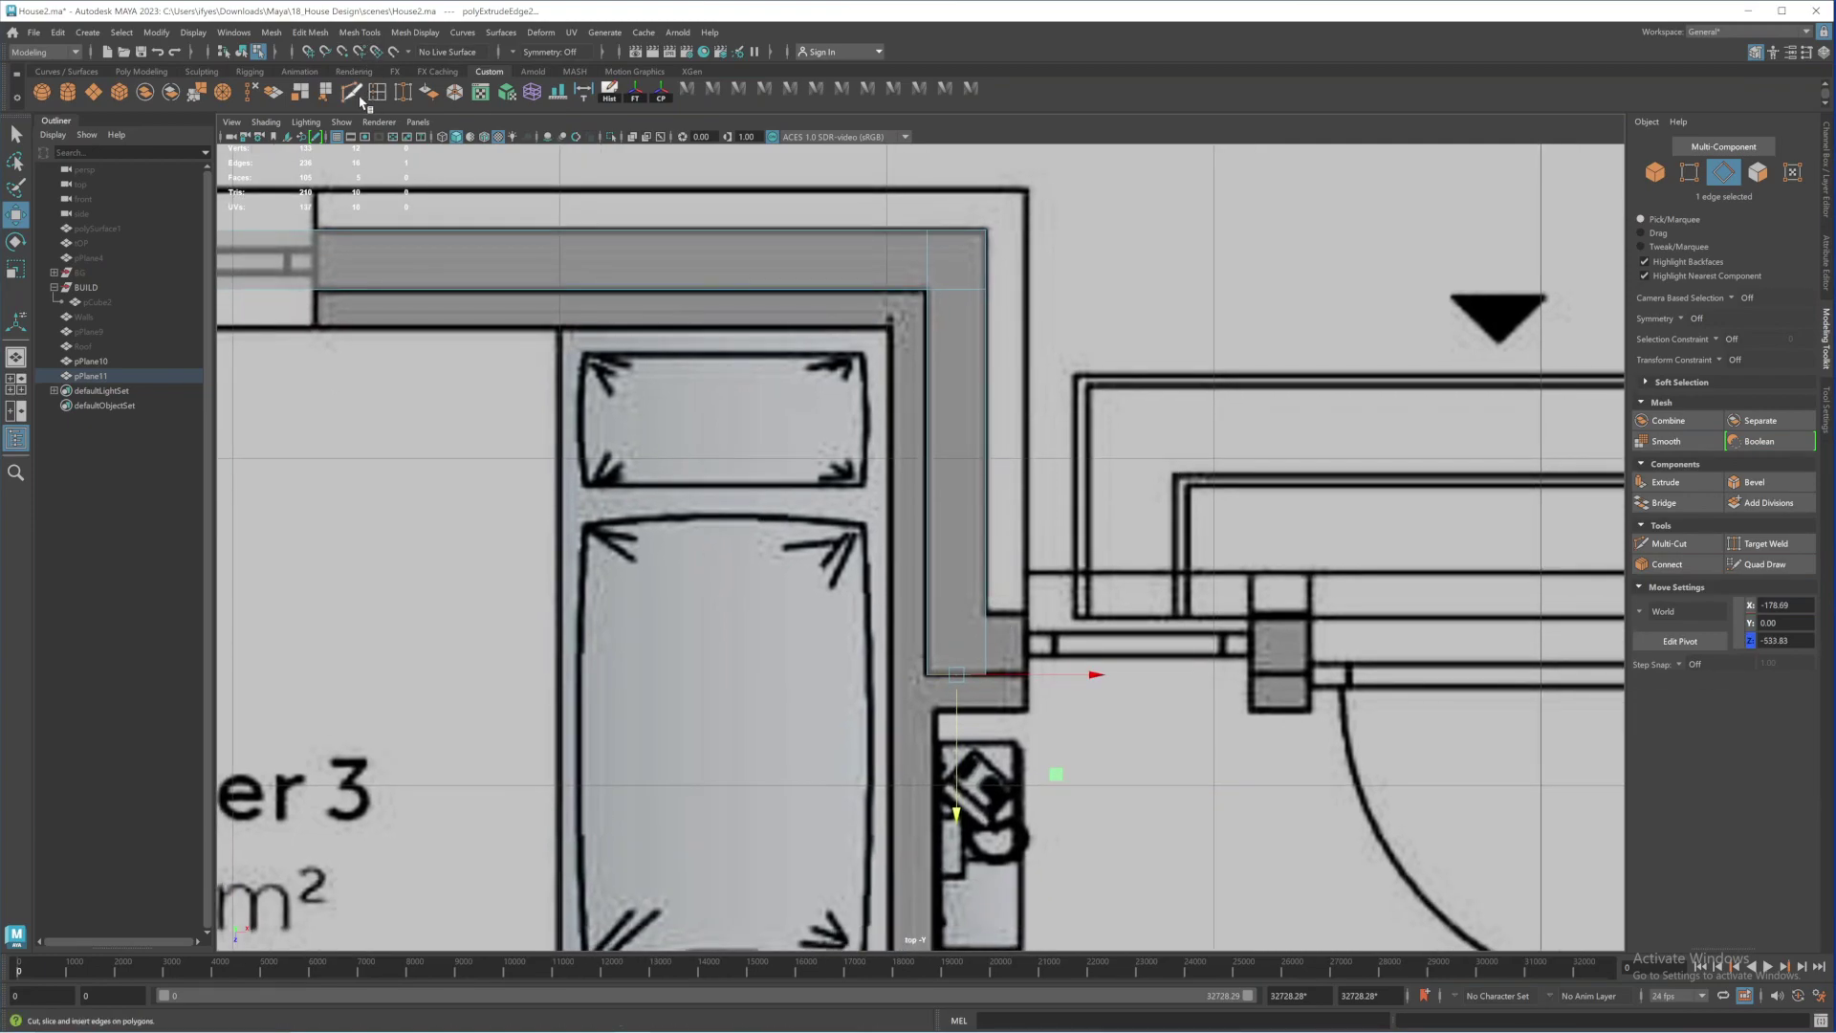
key("ctrl+shift+x")
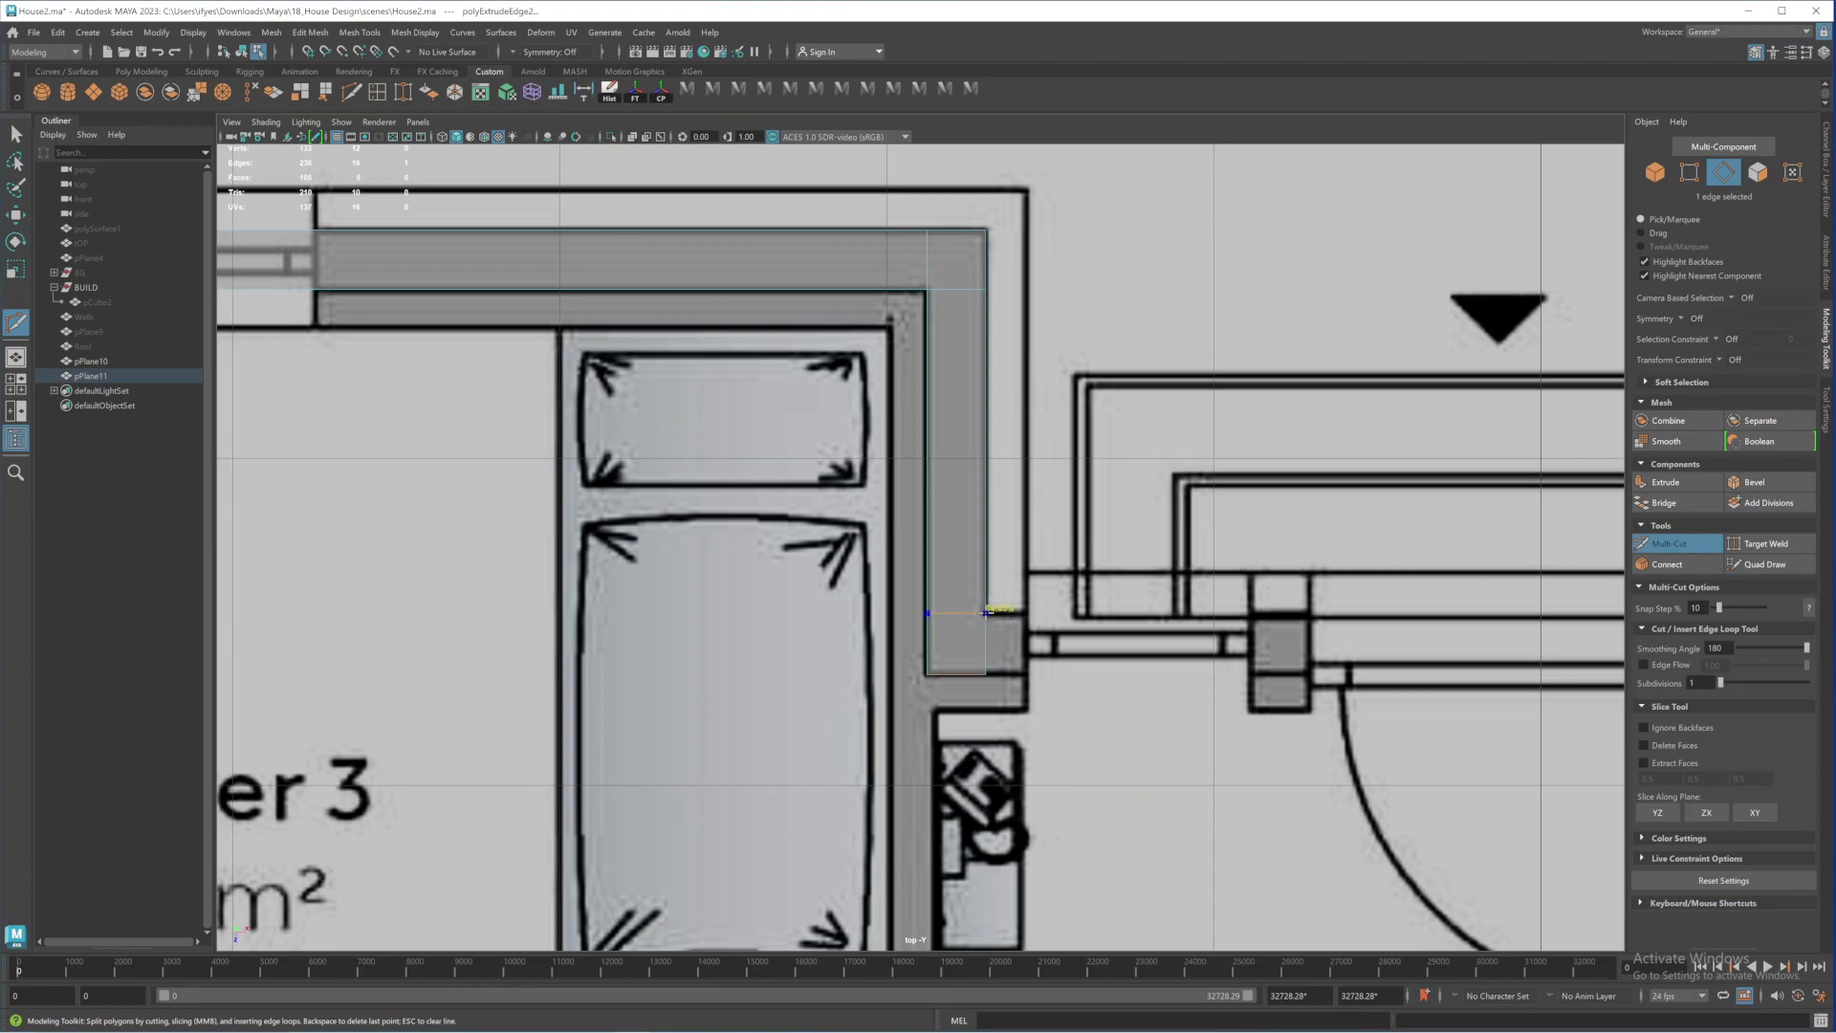
left_click(985, 612)
right_click(985, 612)
Extrude the short wall's entrance-side end edge and move it in X across the entrance to the inner line of the WC's side wall
middle_click_drag(1051, 598, 872, 532, "alt")
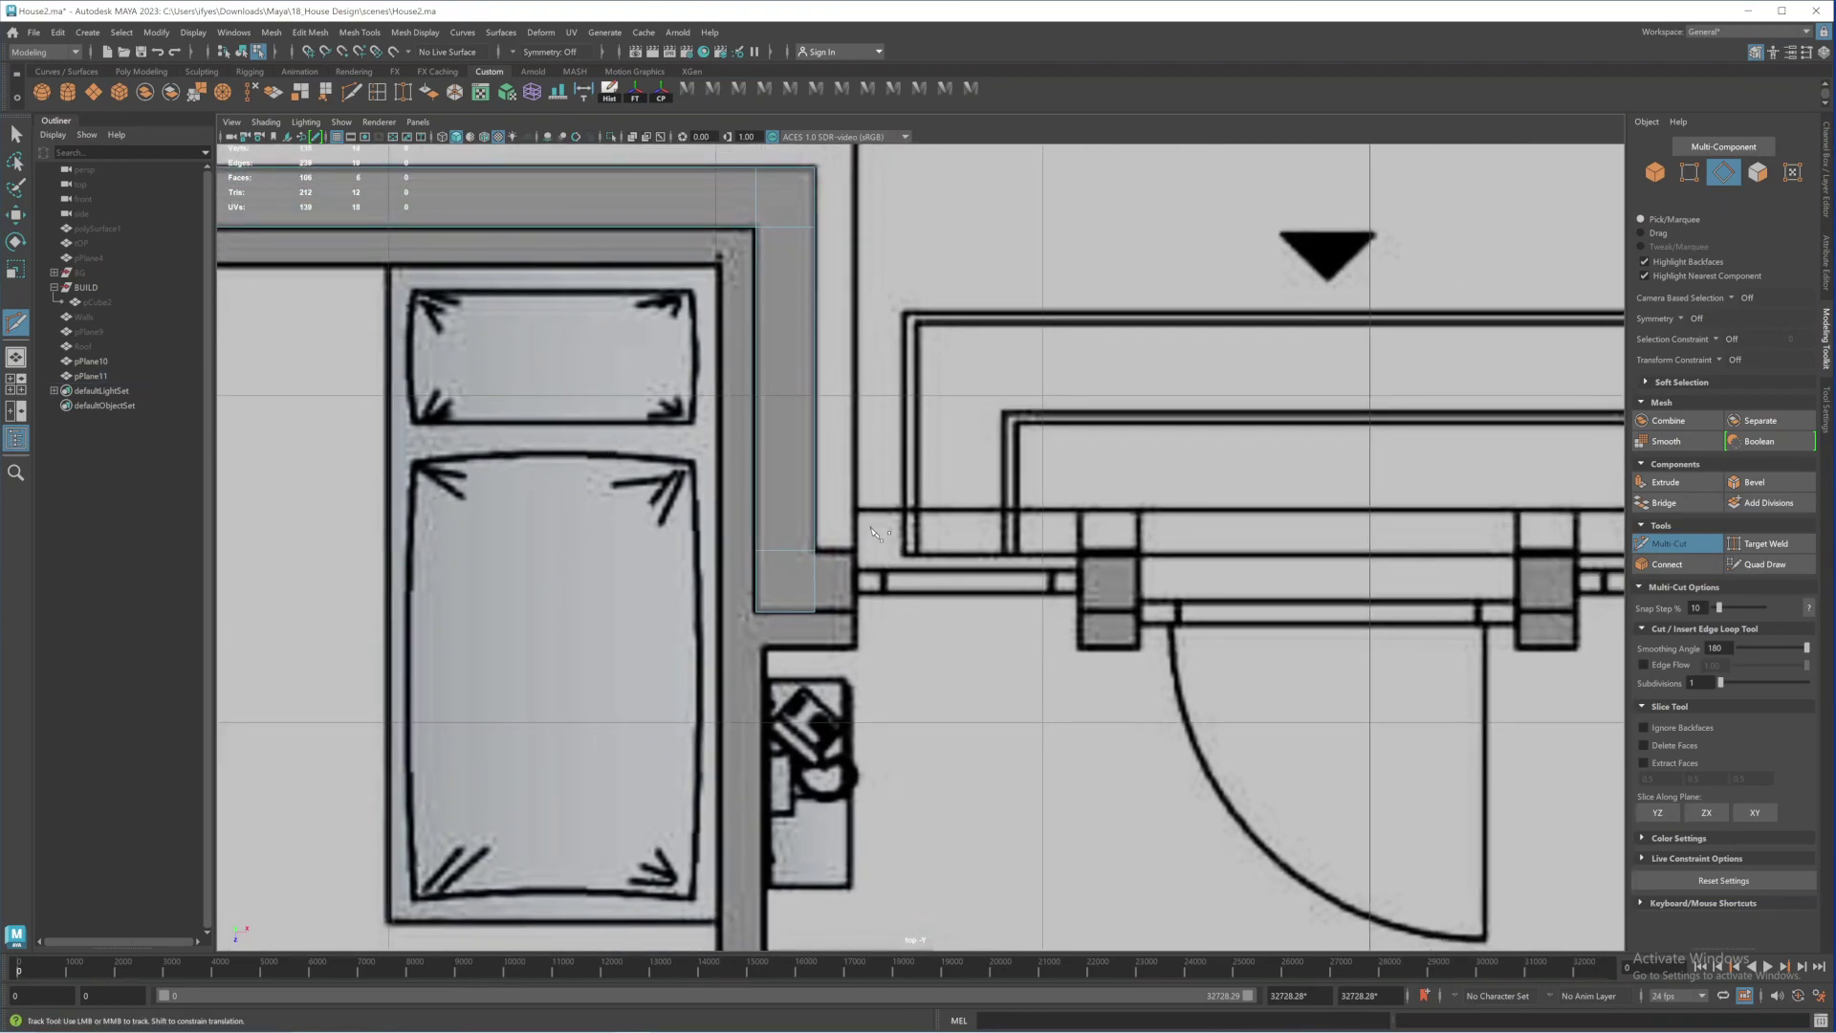
key("w")
left_click(818, 584)
key("ctrl+e")
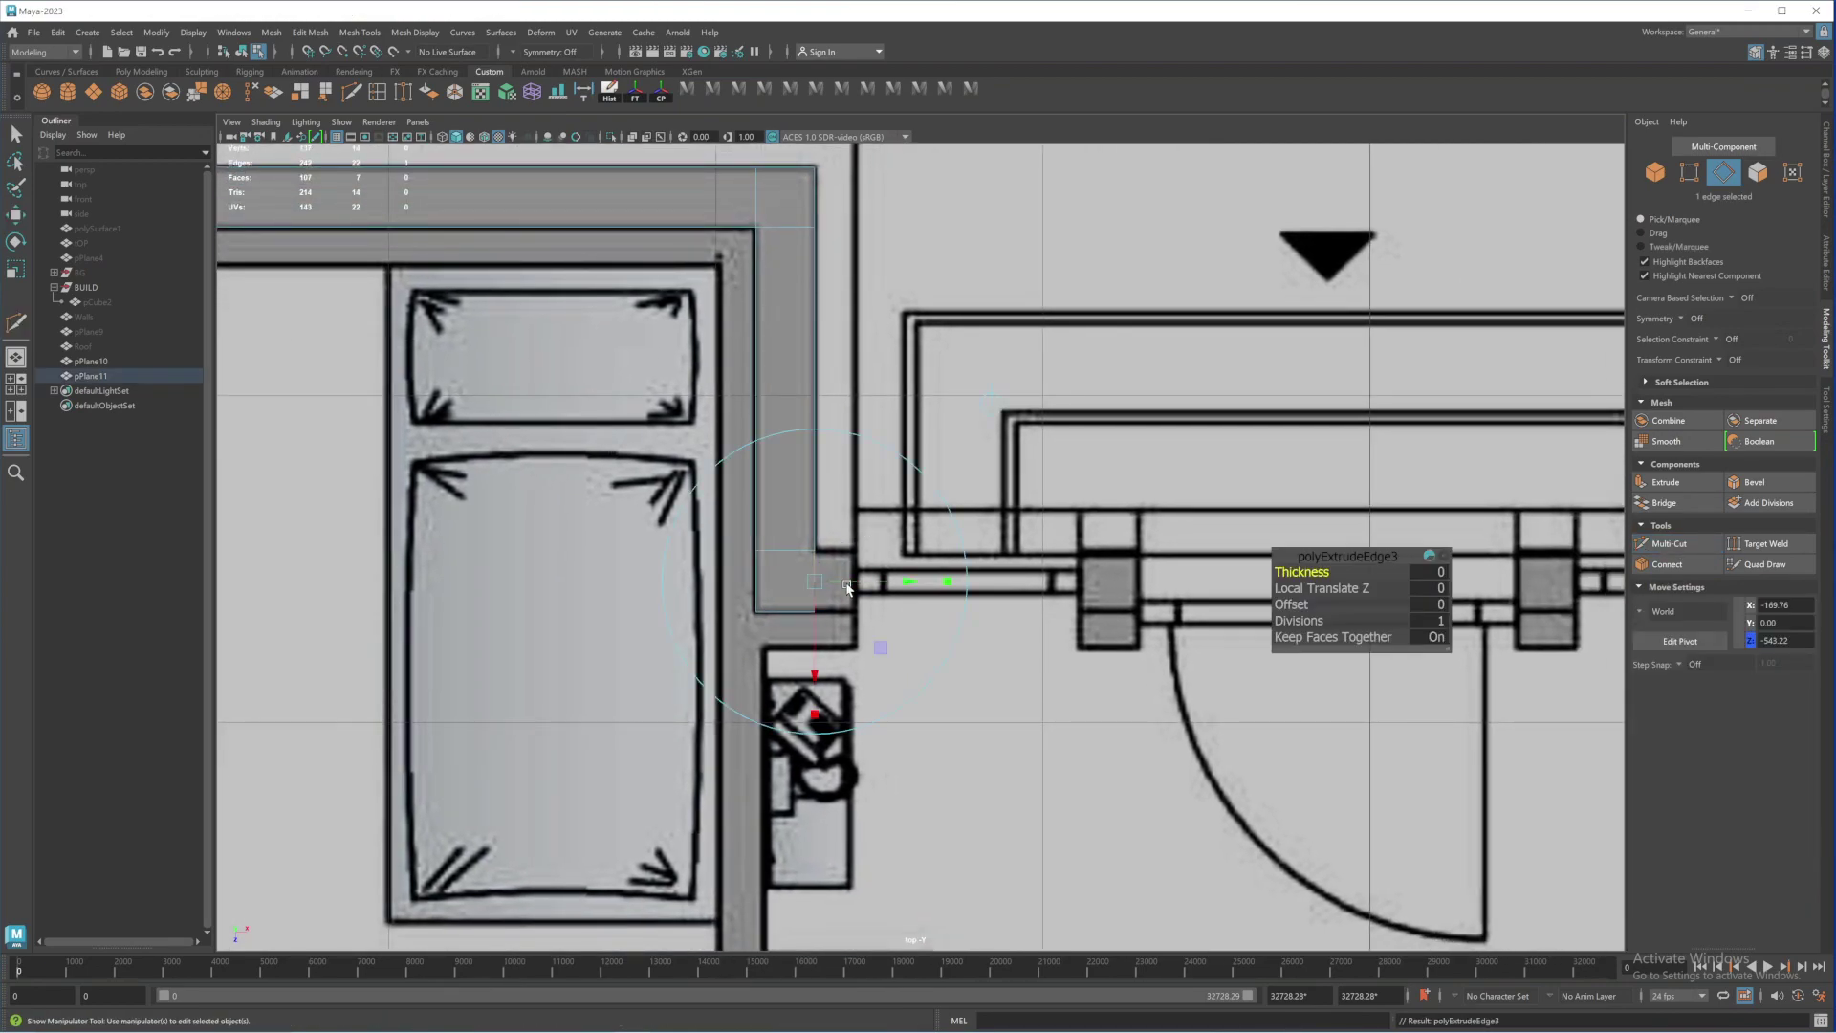
key("w")
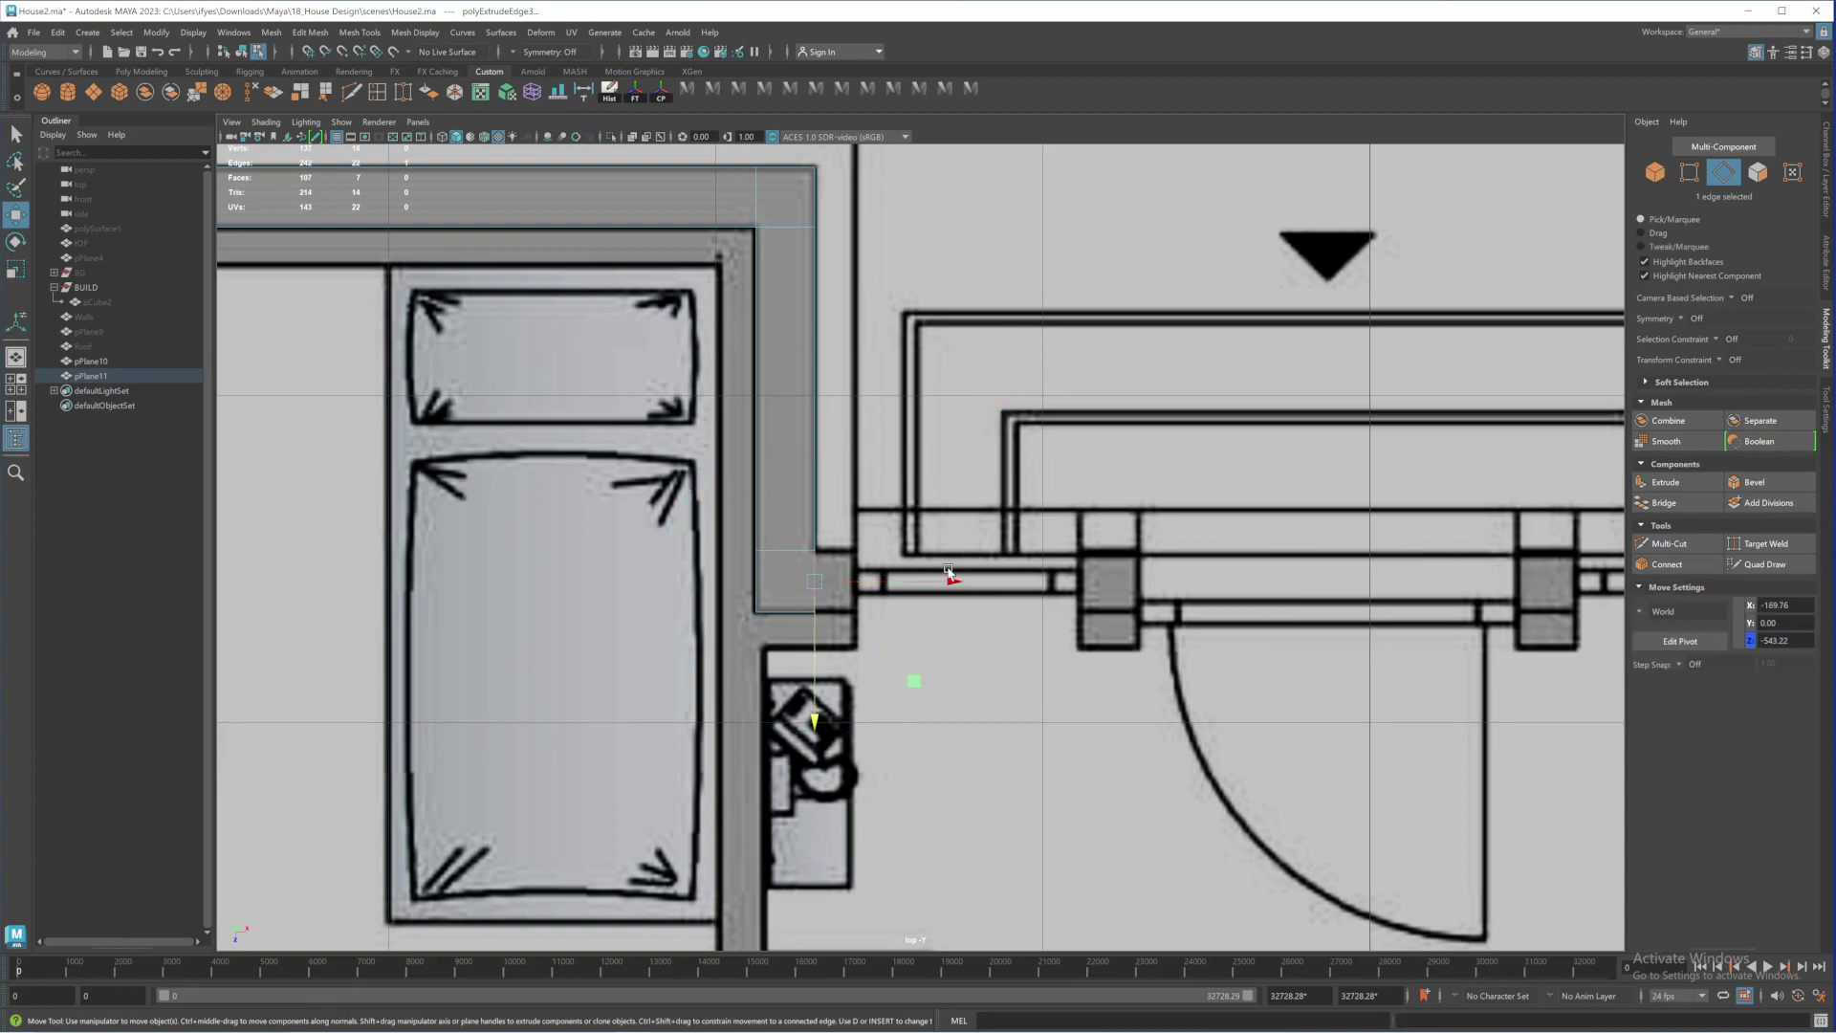
left_click_drag(953, 583, 1462, 587)
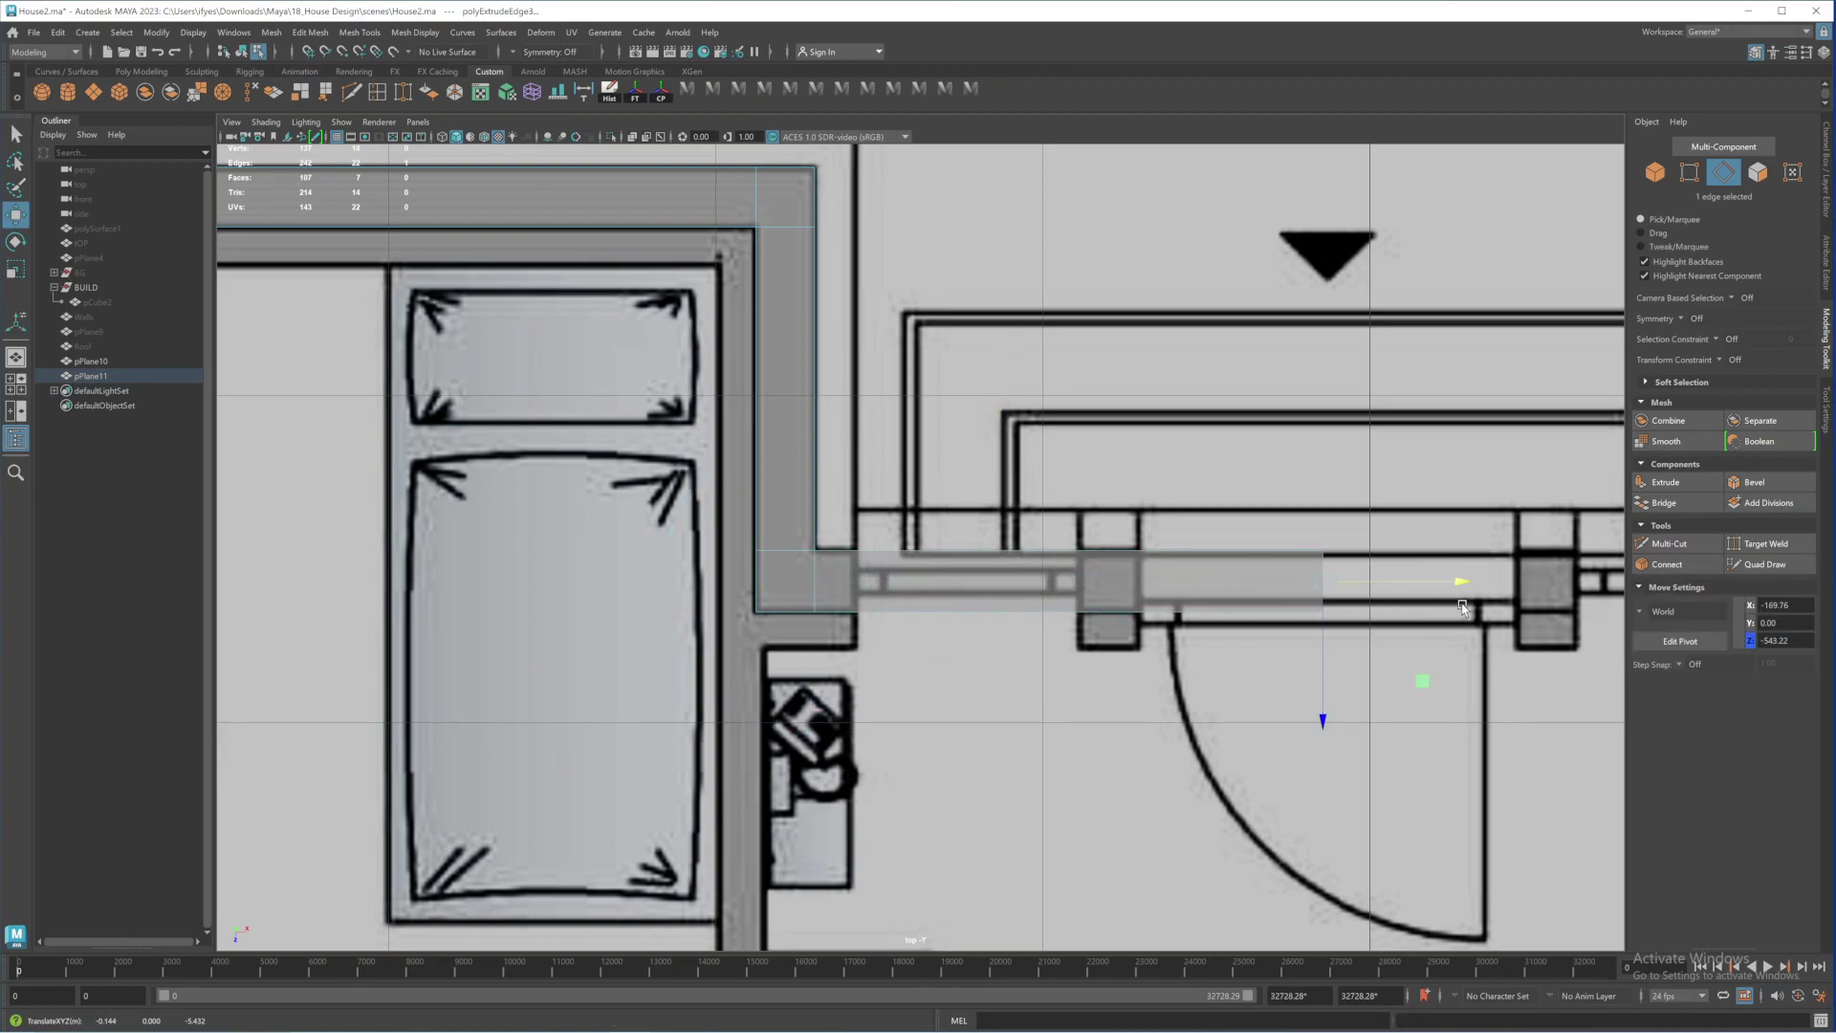
middle_click_drag(1397, 588, 573, 579, "alt")
left_click_drag(669, 575, 1244, 612)
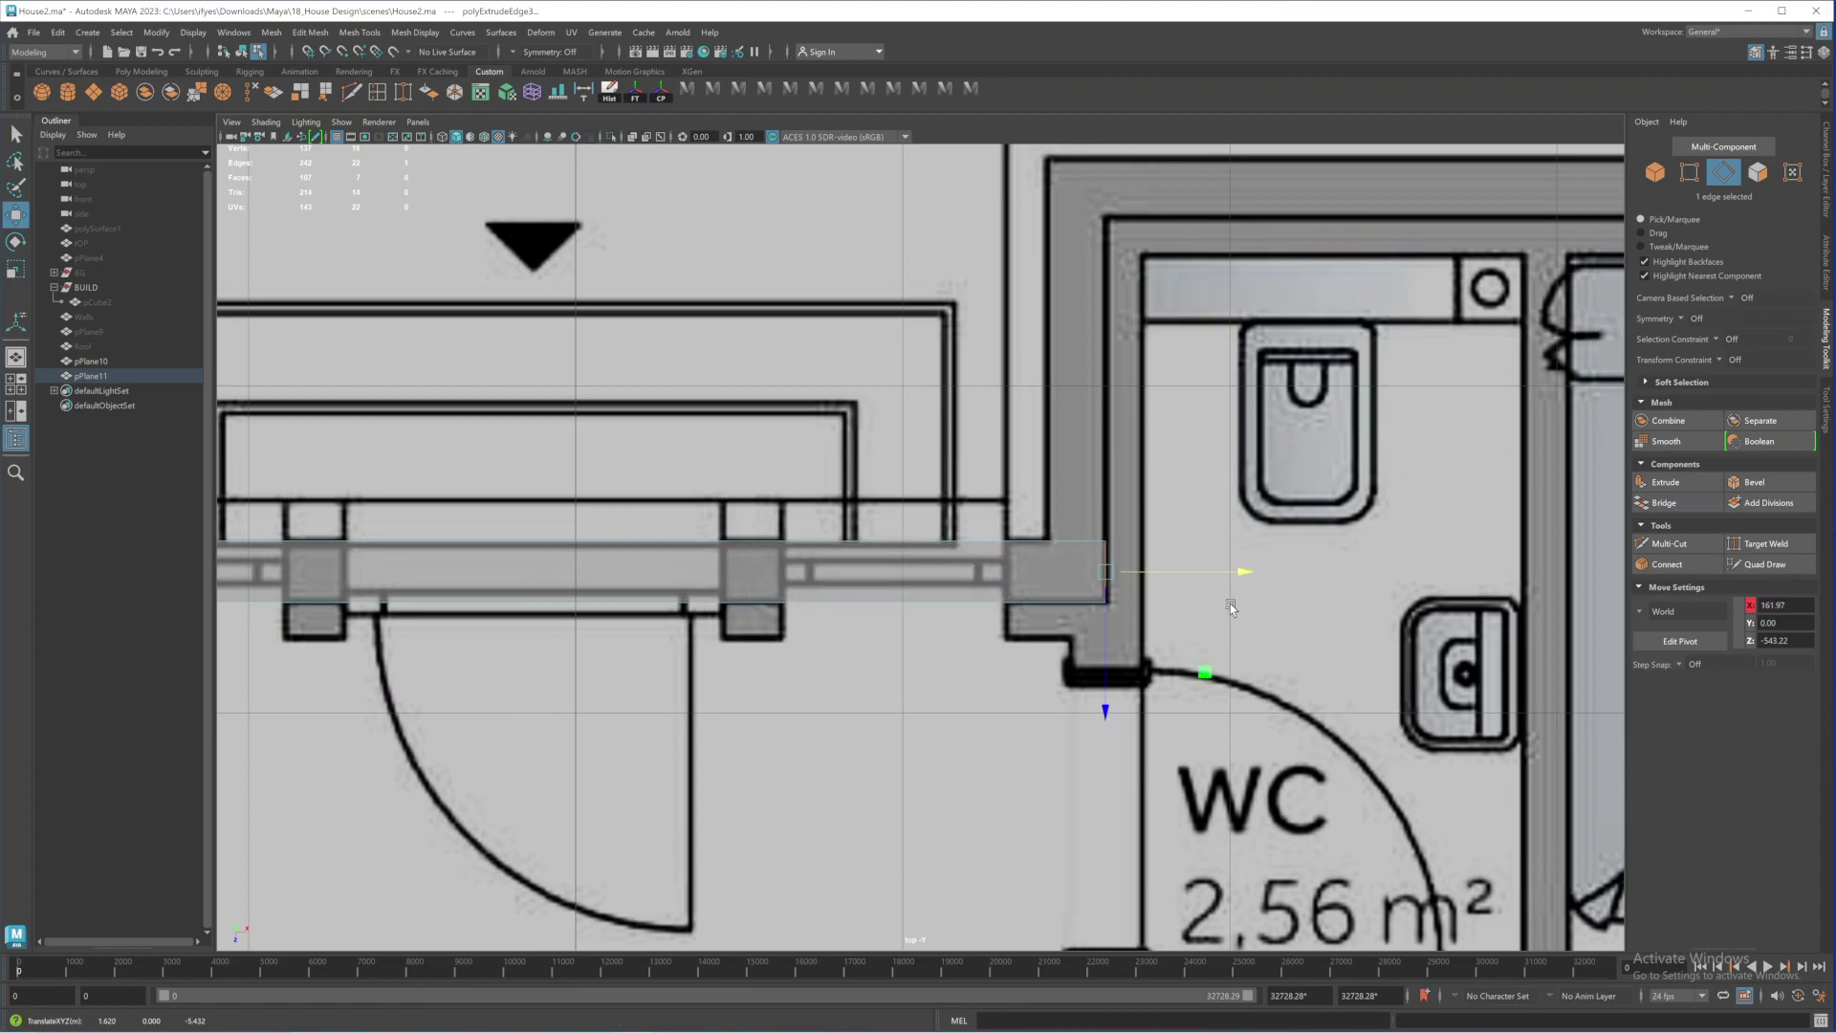
Insert an edge loop with Multi-Cut across the entrance segment, in line with the outer line of the WC's side wall
left_click(352, 92)
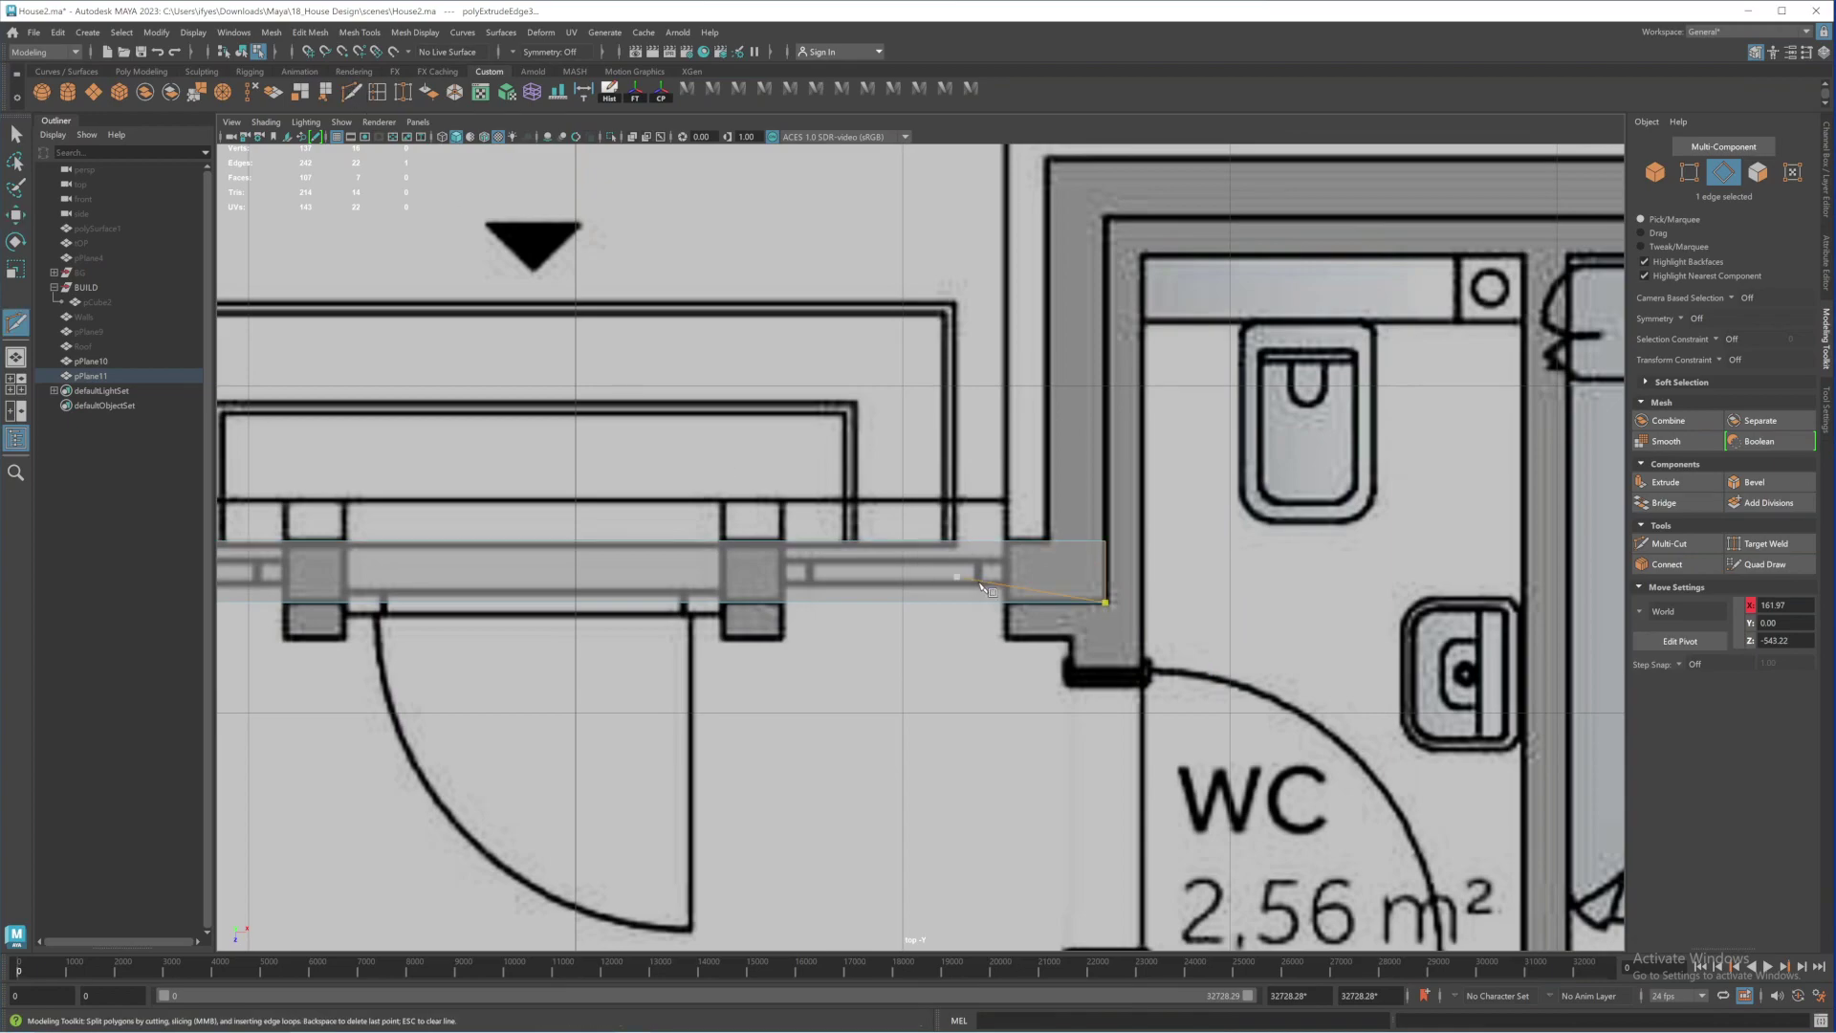
left_click(1047, 543)
key("Return")
key("q")
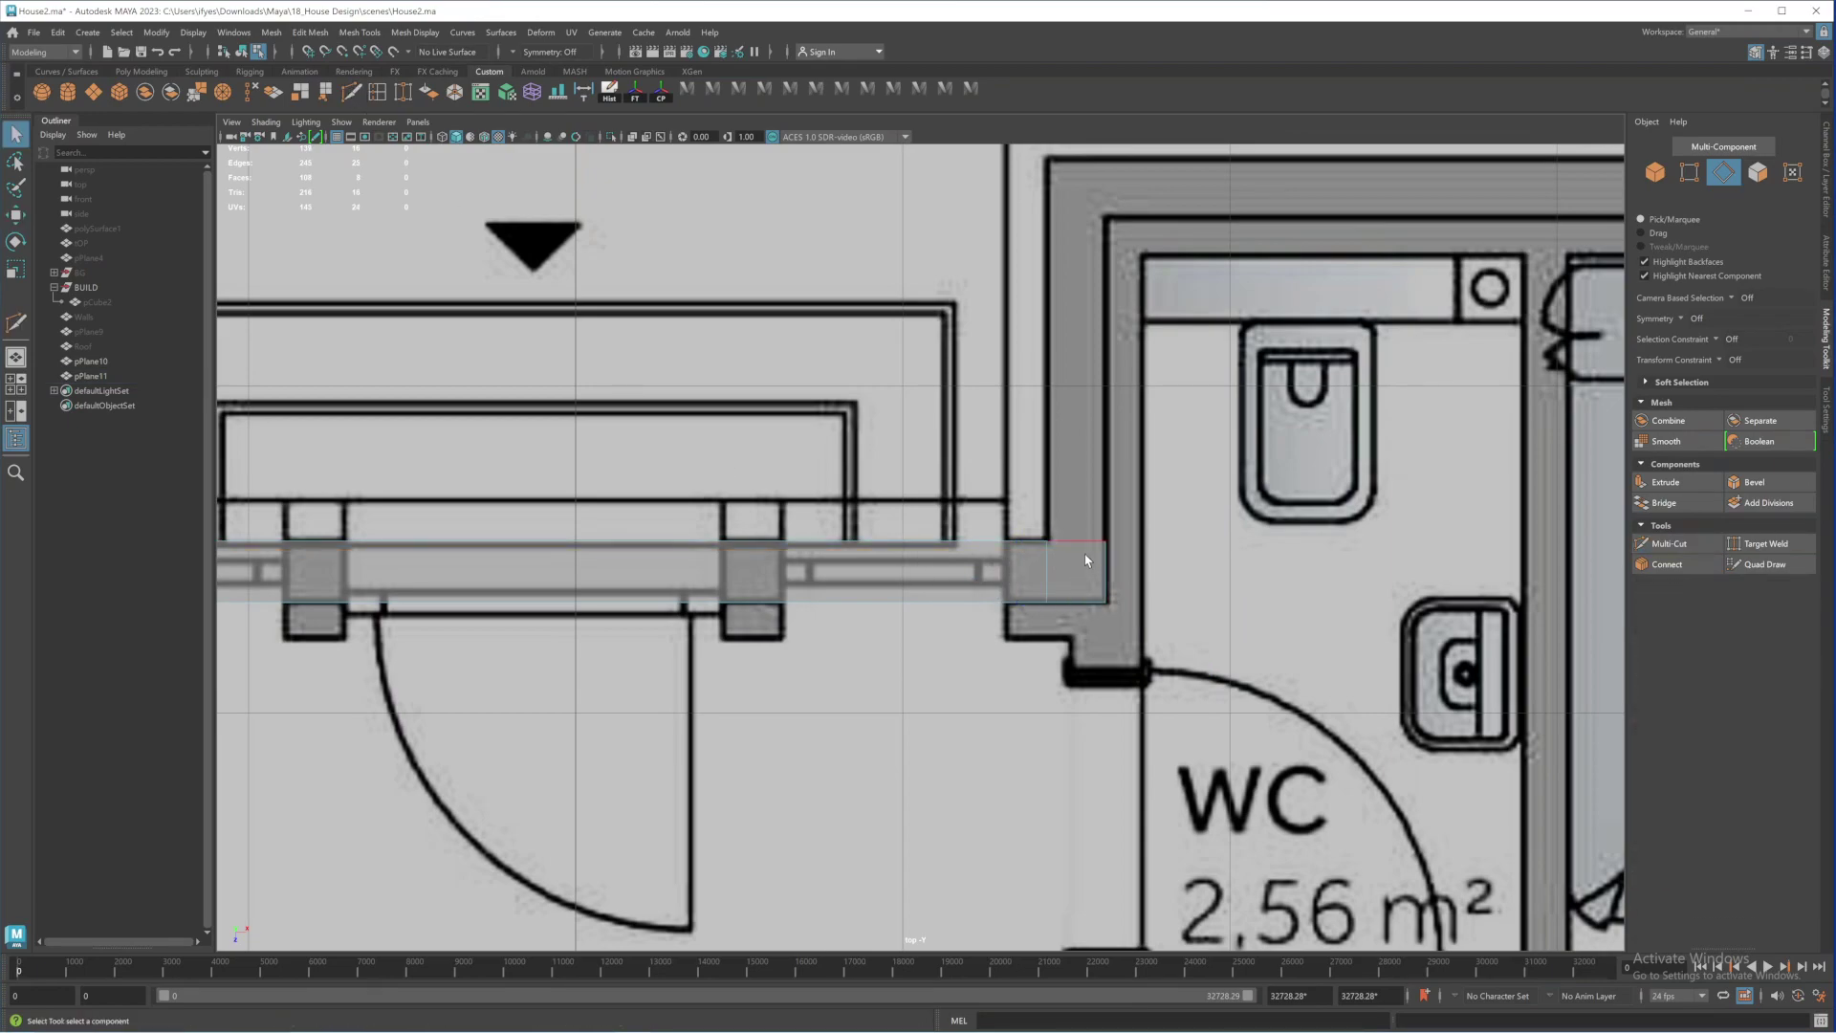
Extrude the corner segment's outward-facing edge and move it in Z along the WC's side wall to the outer line of its far corner
left_click(1094, 582)
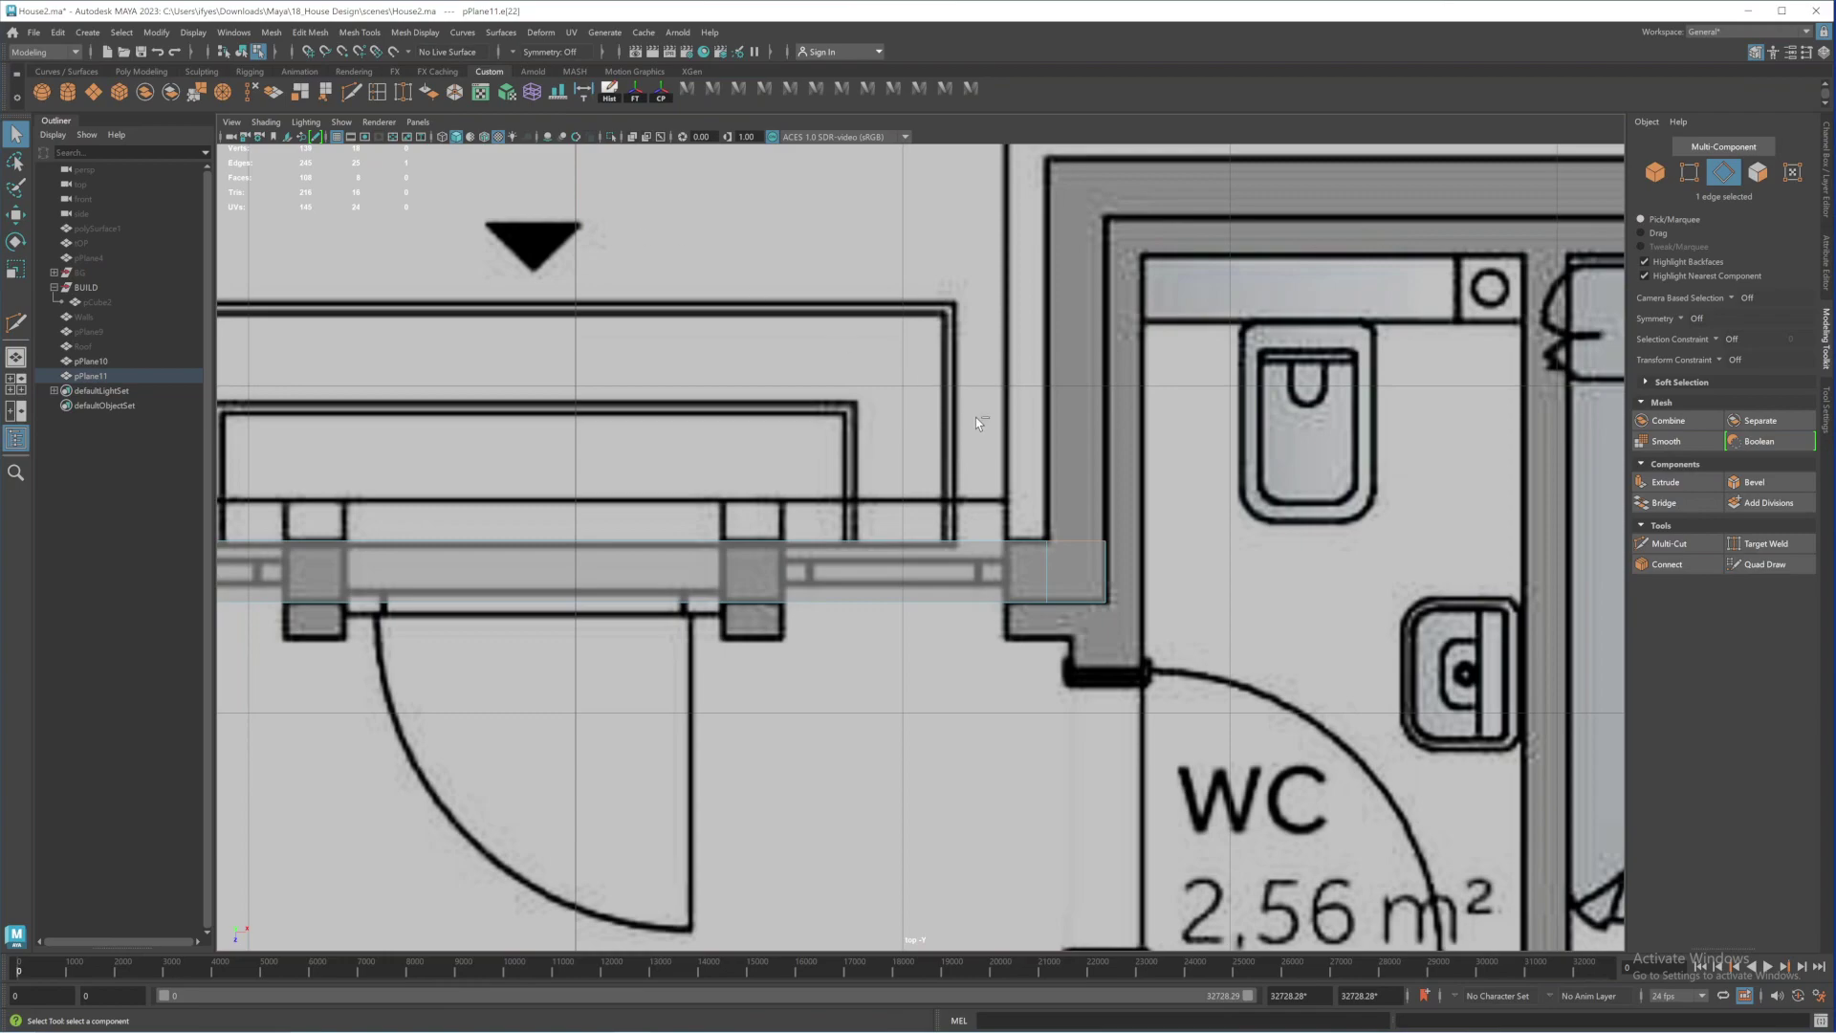
key("ctrl+e")
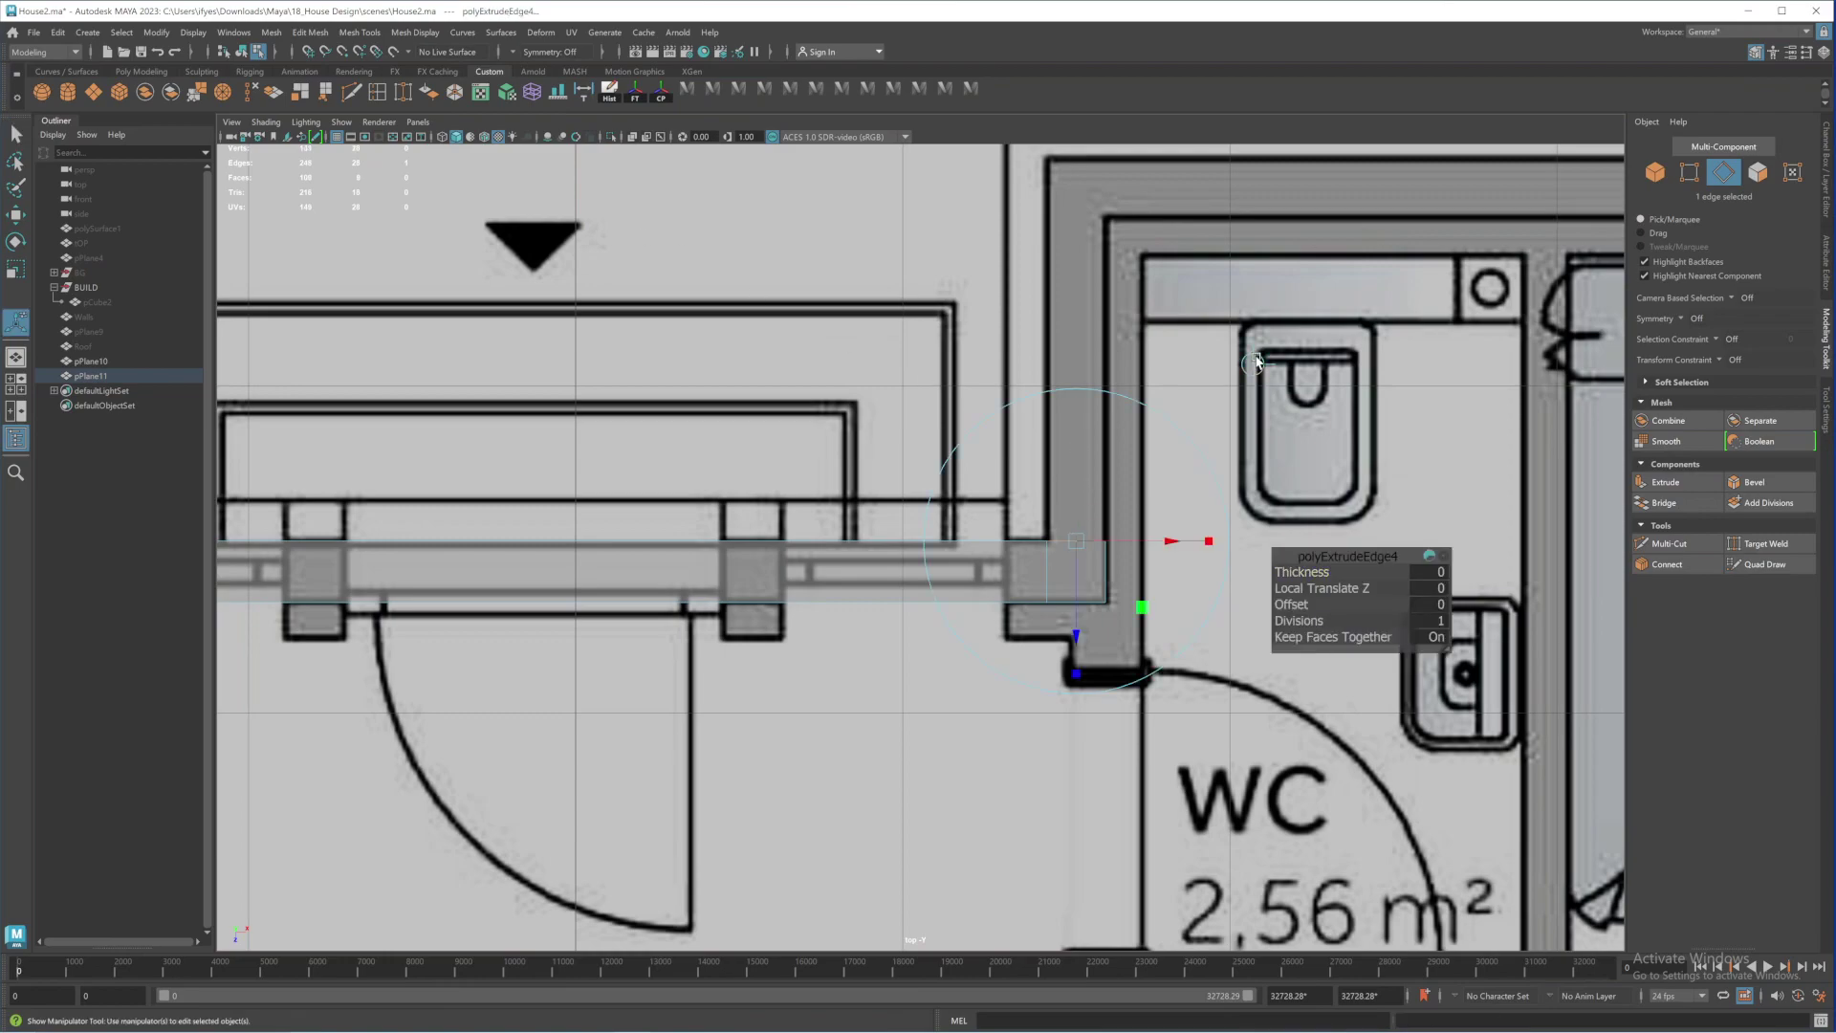
key("w")
left_click_drag(1076, 682, 1075, 298)
middle_click_drag(1115, 316, 893, 734, "alt")
scroll(703, 268, "up", 2)
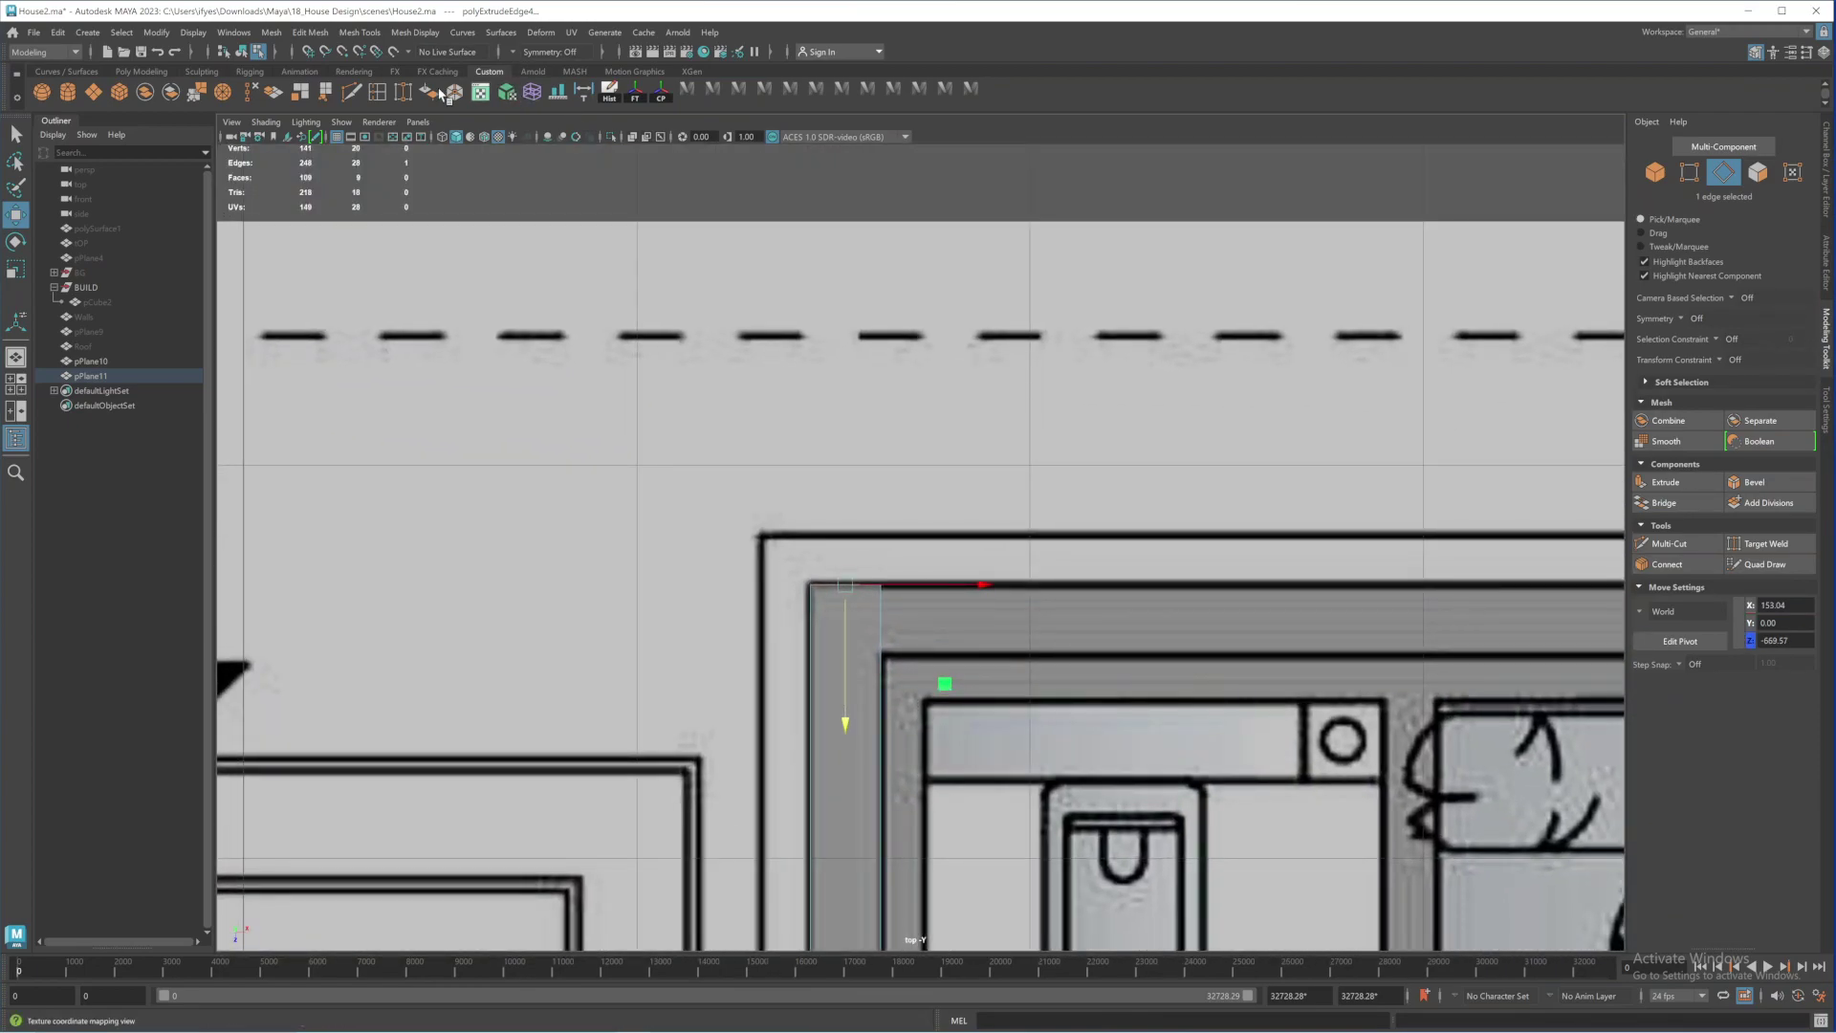
Insert an edge loop with Multi-Cut across the WC side wall segment, in line with the inner wall line at its corner
key("ctrl+shift+x")
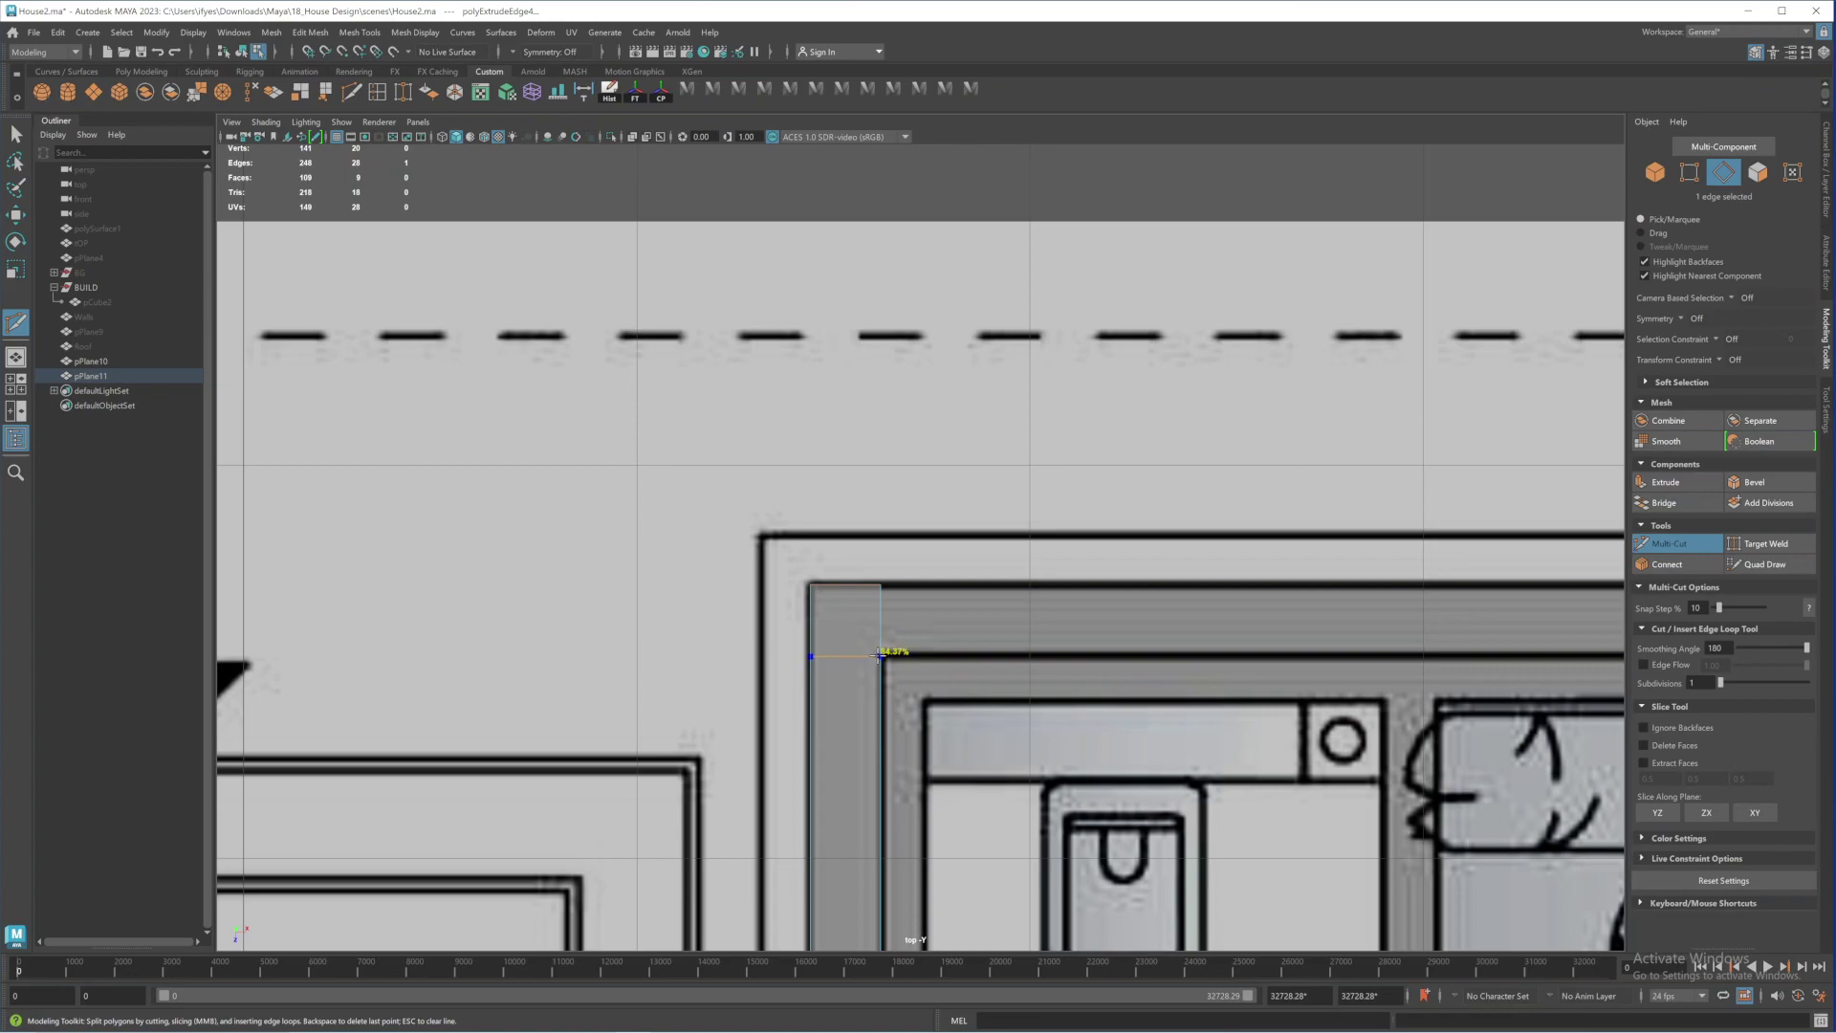
left_click(878, 656)
key("q")
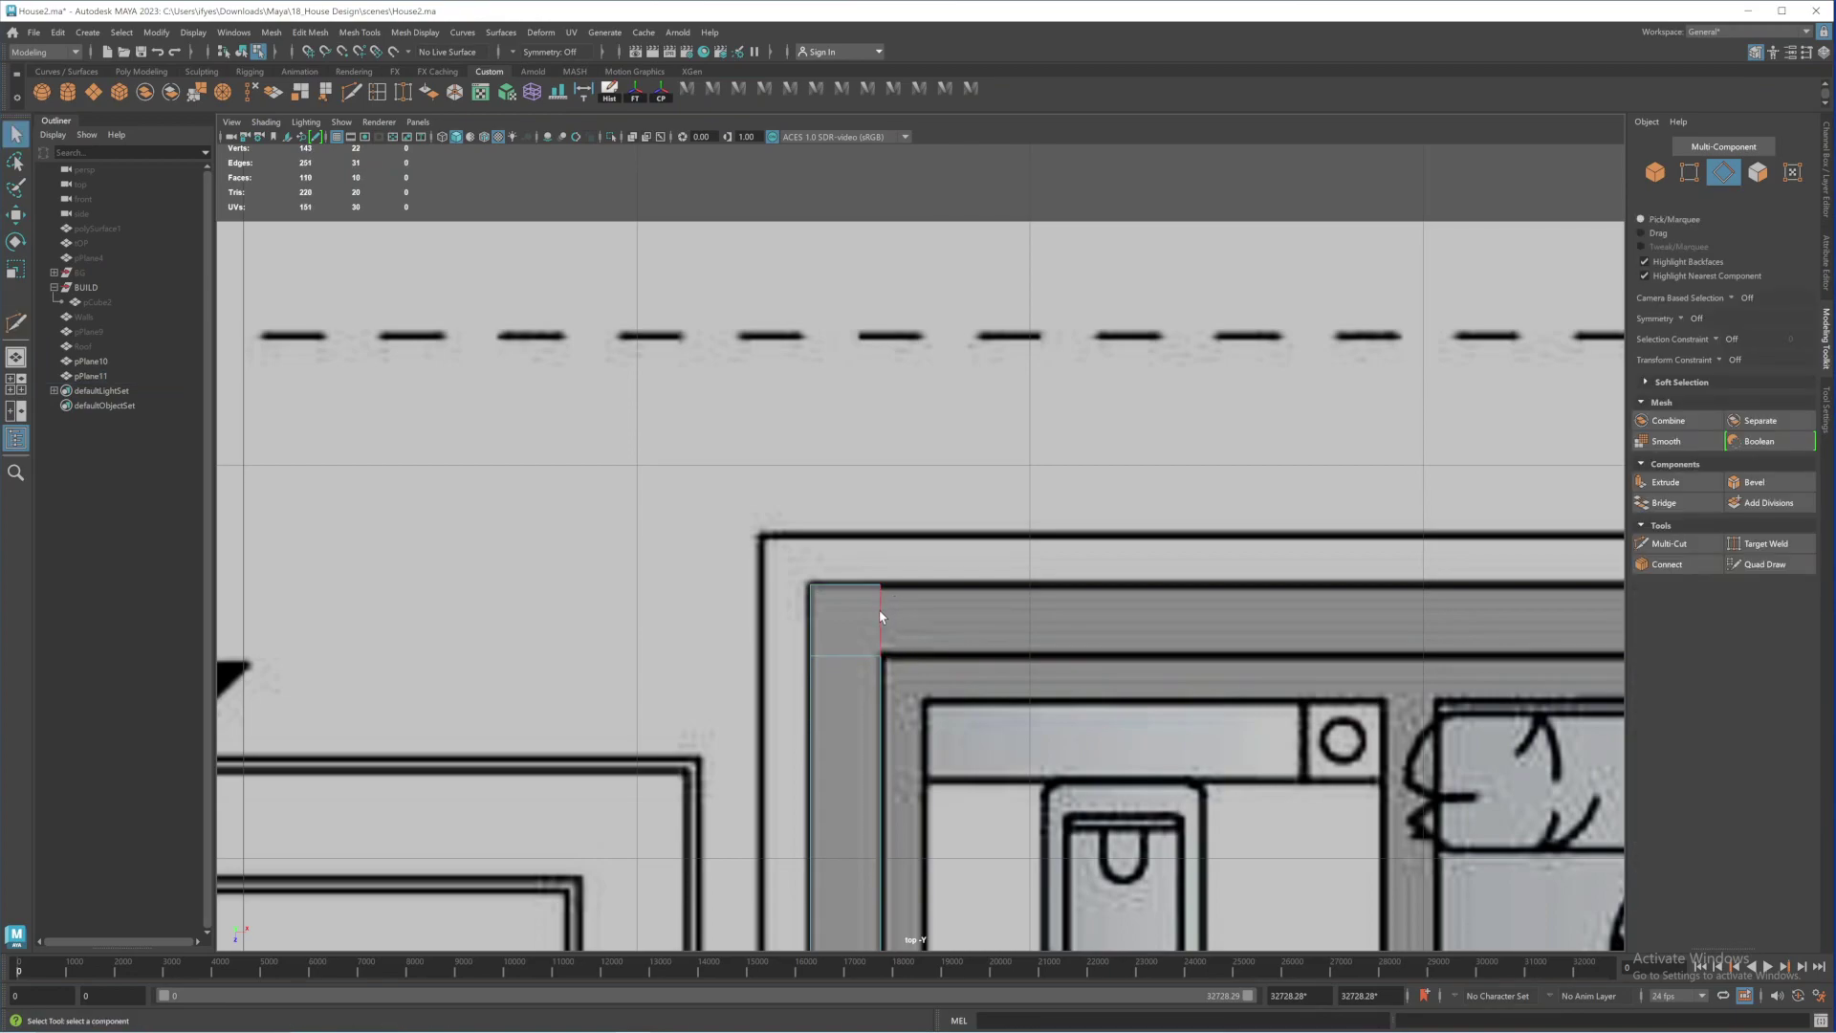
Extrude the WC corner segment's side edge and move it in X along the outer wall to the outer line of the house's next corner
left_click(881, 616)
middle_click_drag(1029, 705, 836, 533, "alt")
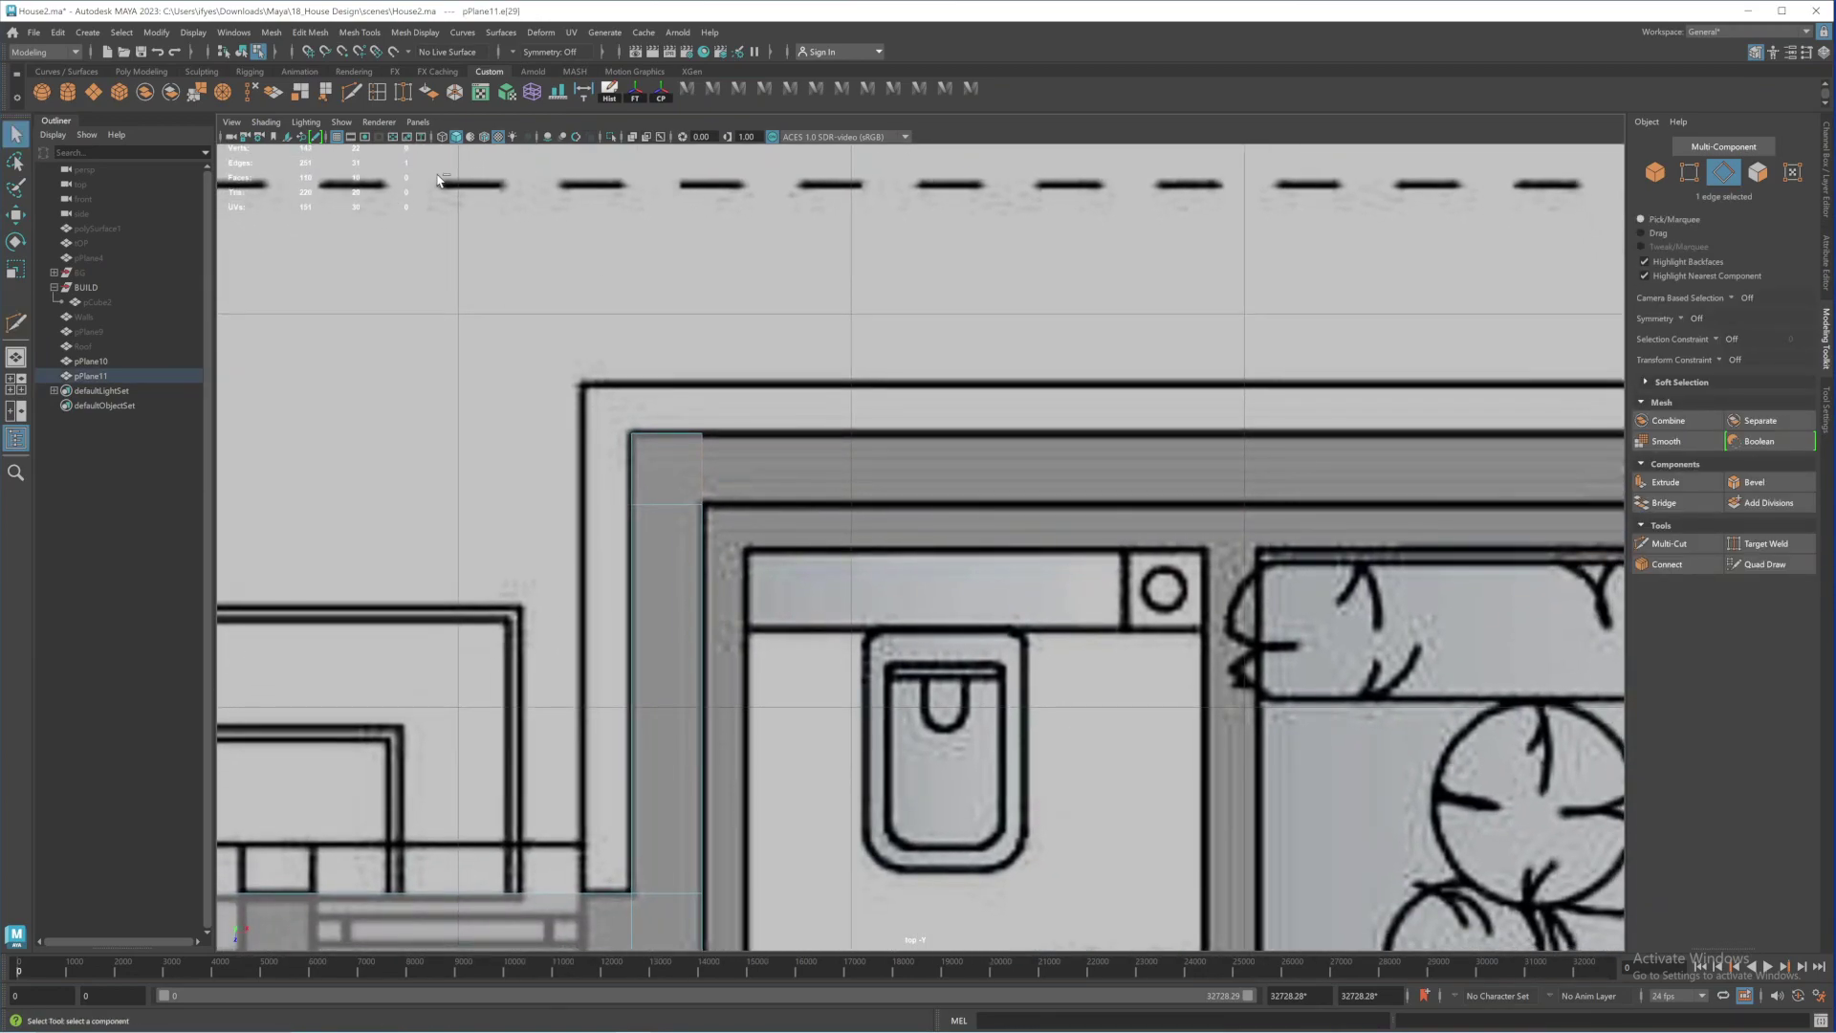
key("ctrl+e")
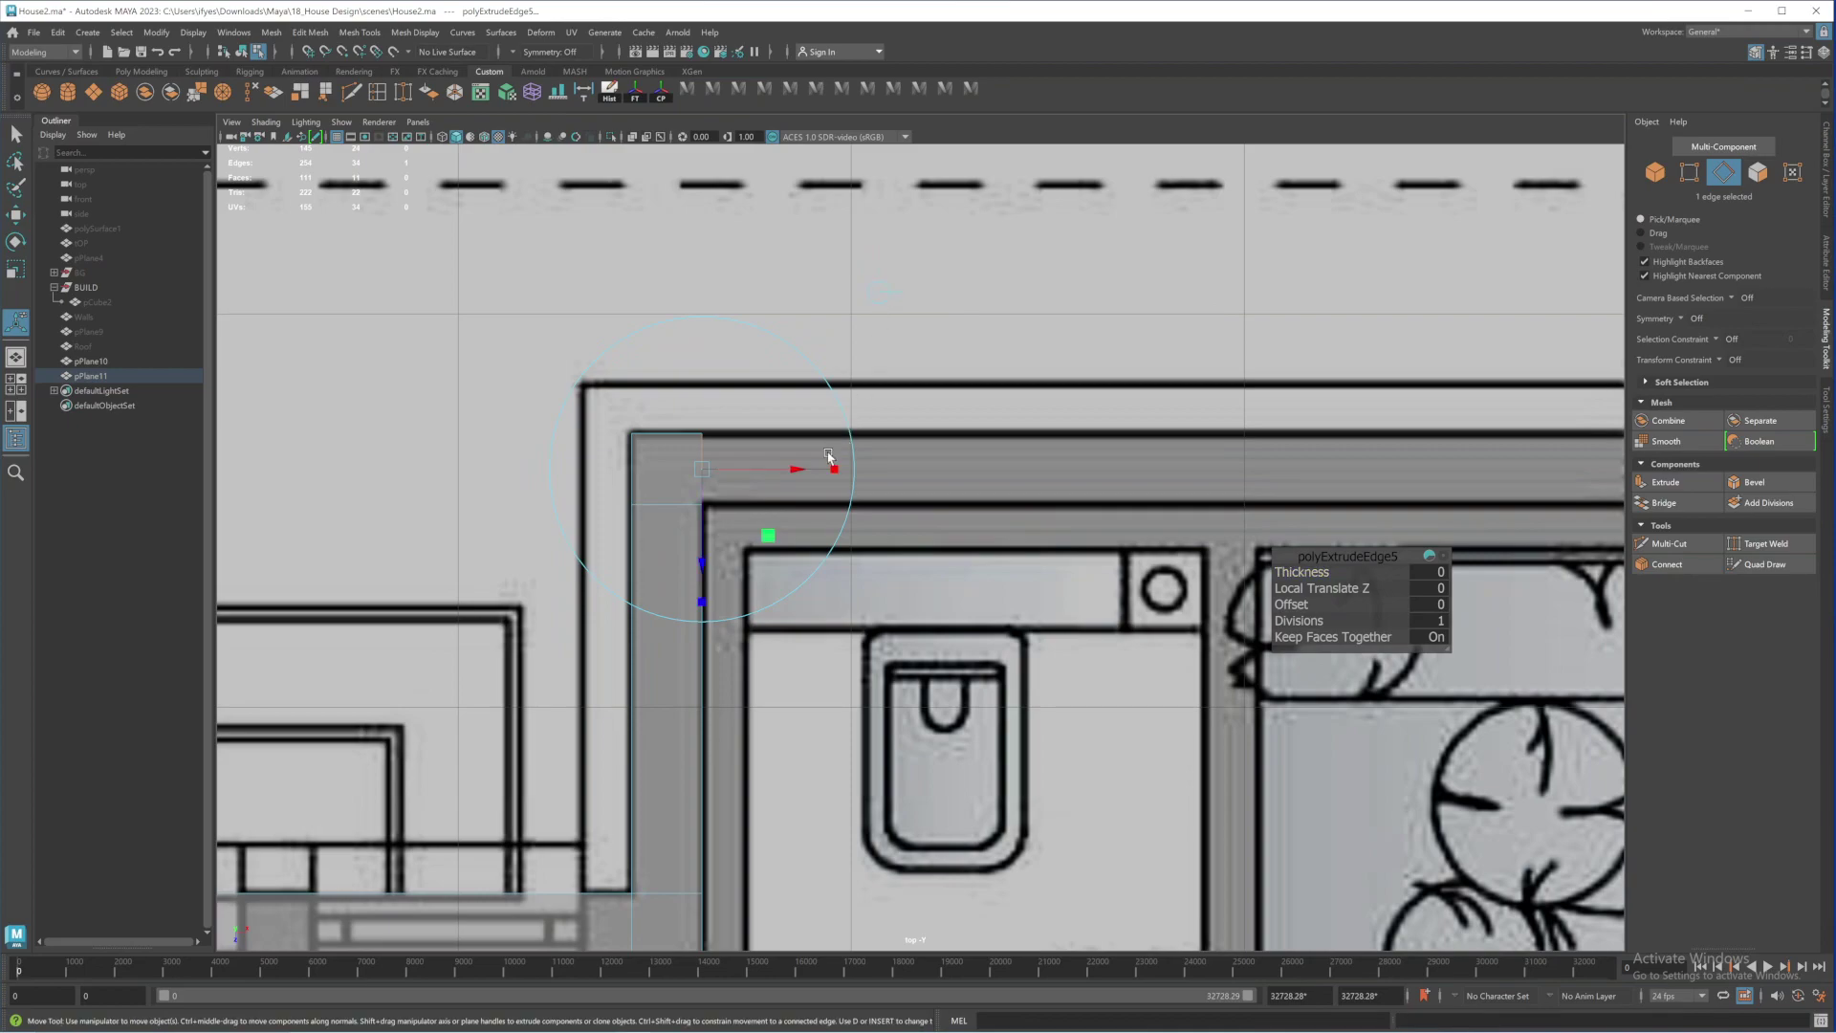
left_click_drag(828, 457, 1253, 471)
middle_click_drag(1470, 602, 484, 538, "alt")
scroll(1016, 581, "down", 2)
left_click_drag(389, 440, 1432, 443)
middle_click_drag(1432, 443, 1013, 430, "alt")
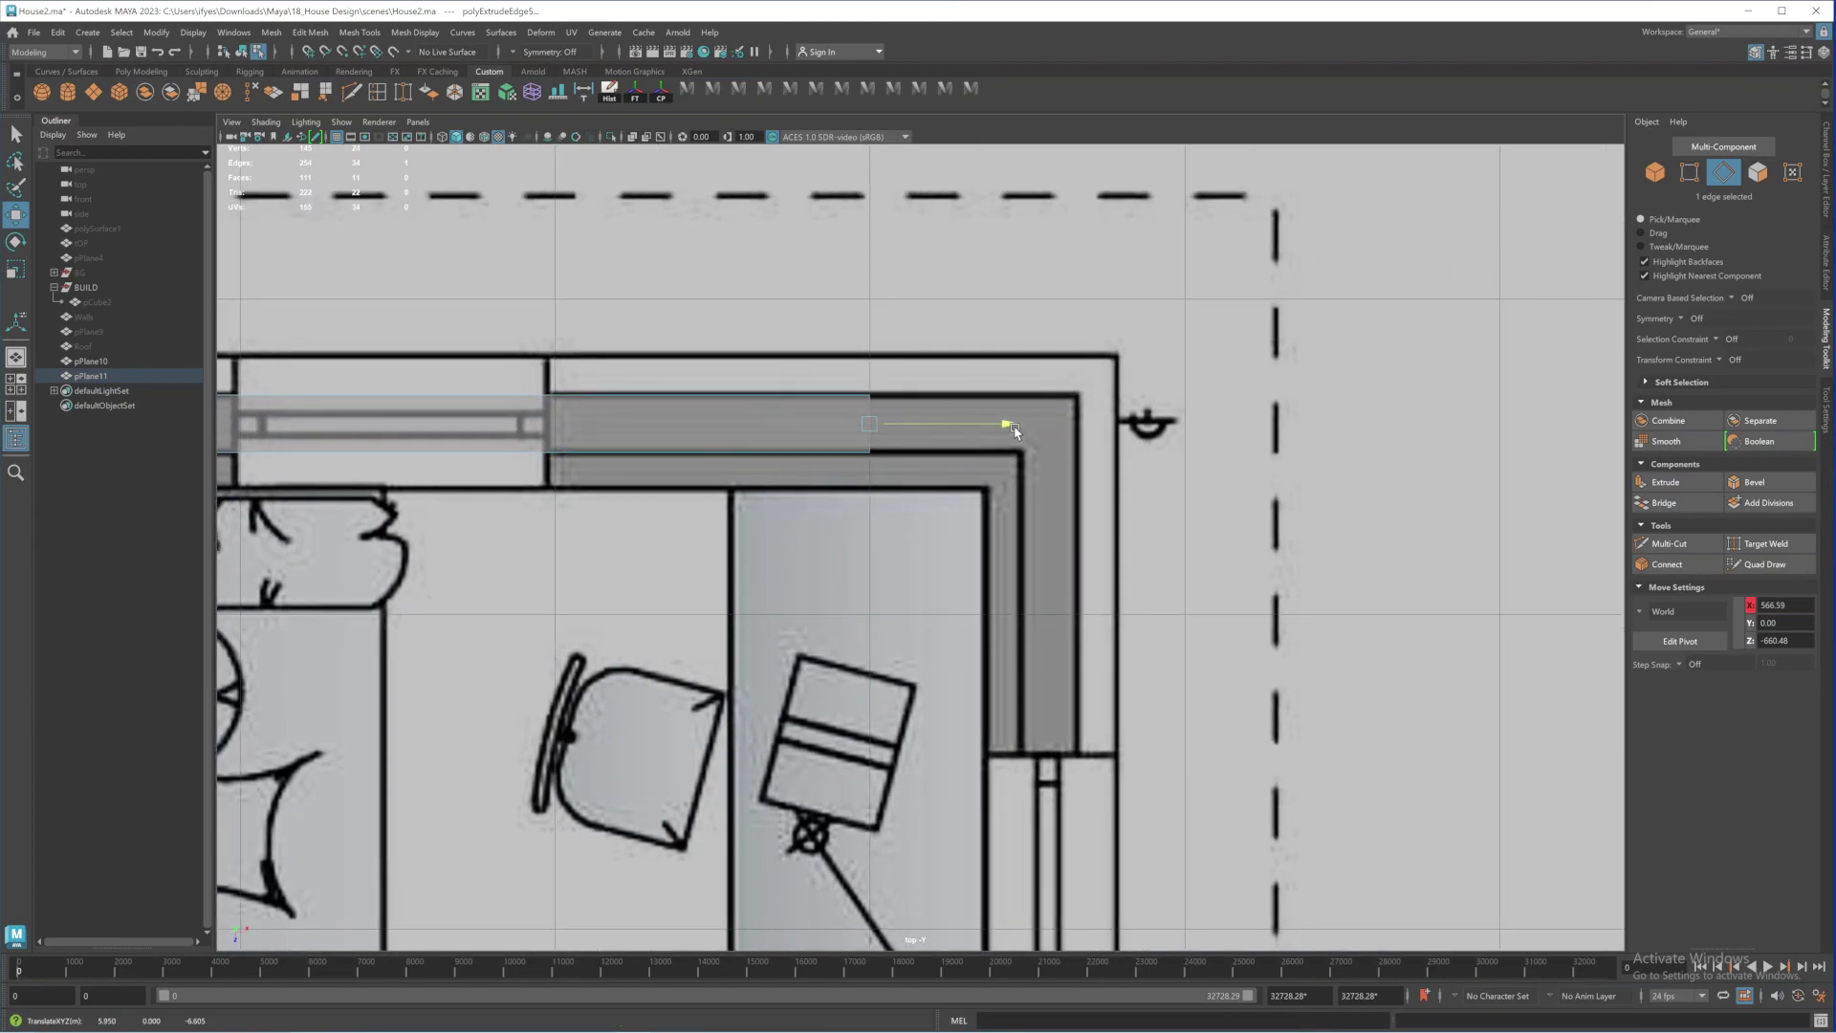
left_click_drag(1015, 429, 1215, 457)
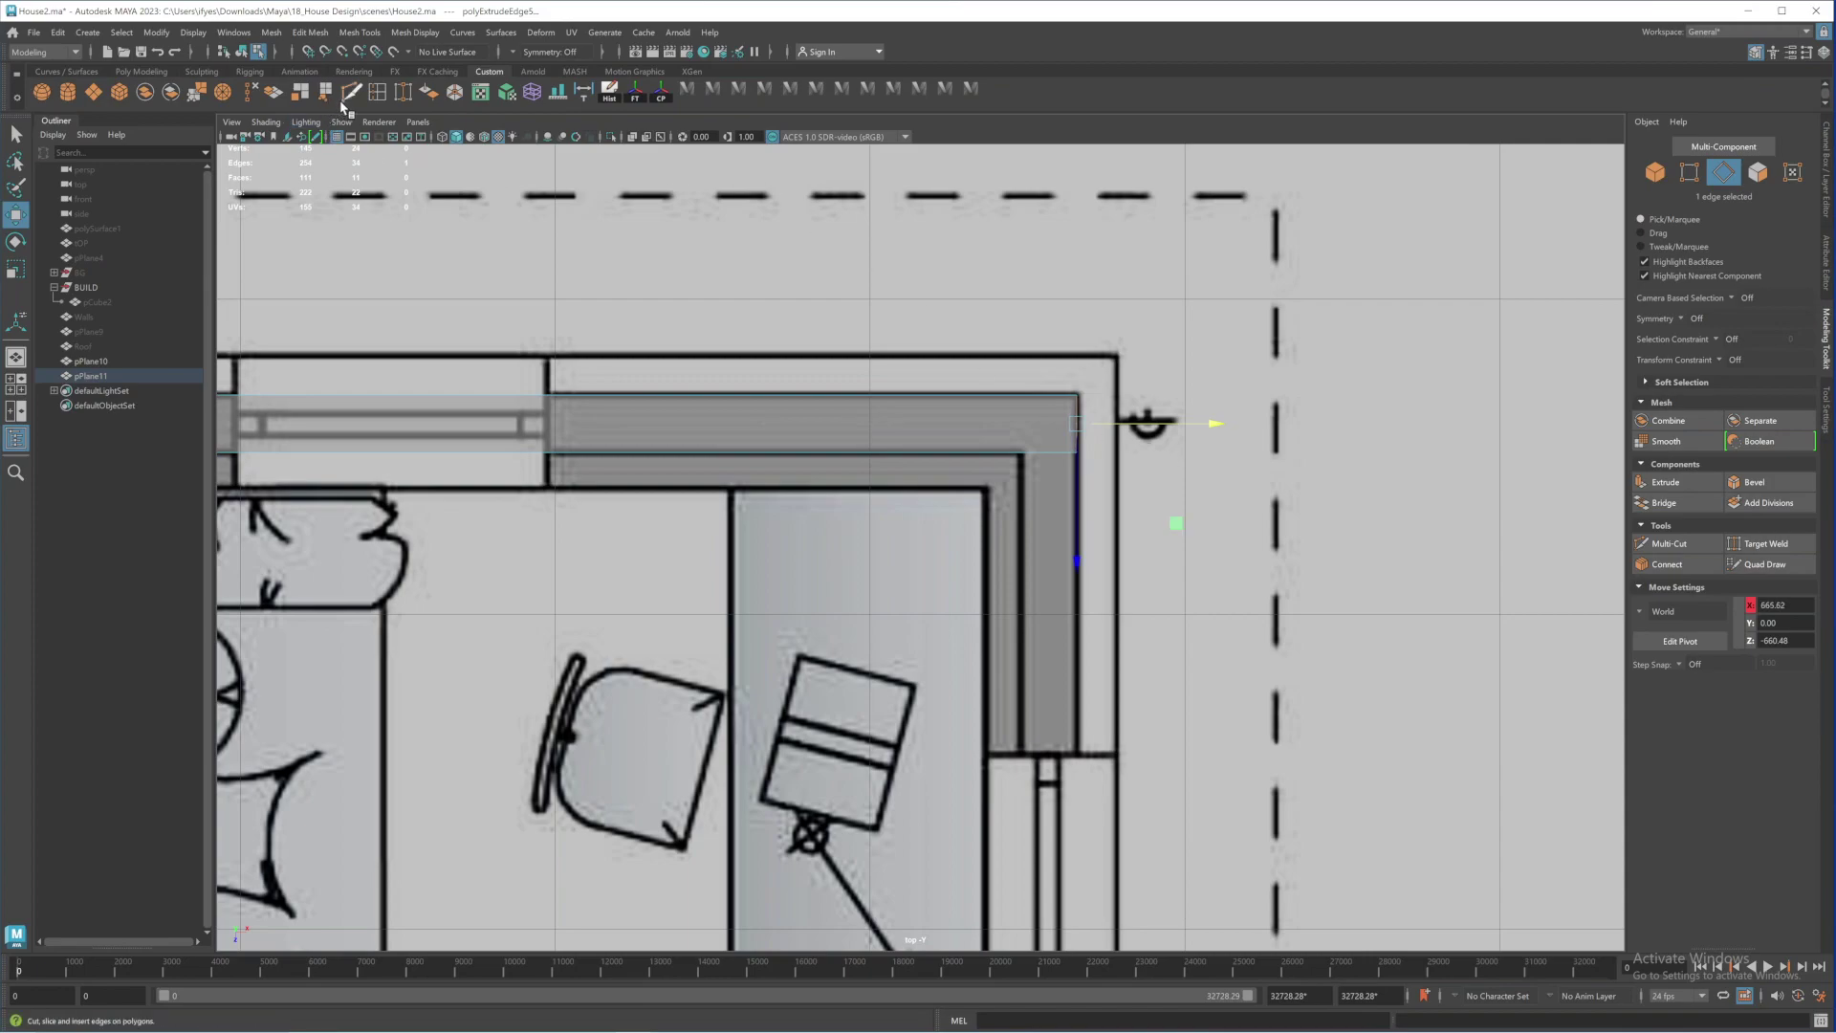
Insert an edge loop with Multi-Cut across the long wall segment, in line with the inner wall line at the house corner
key("ctrl+shift+x")
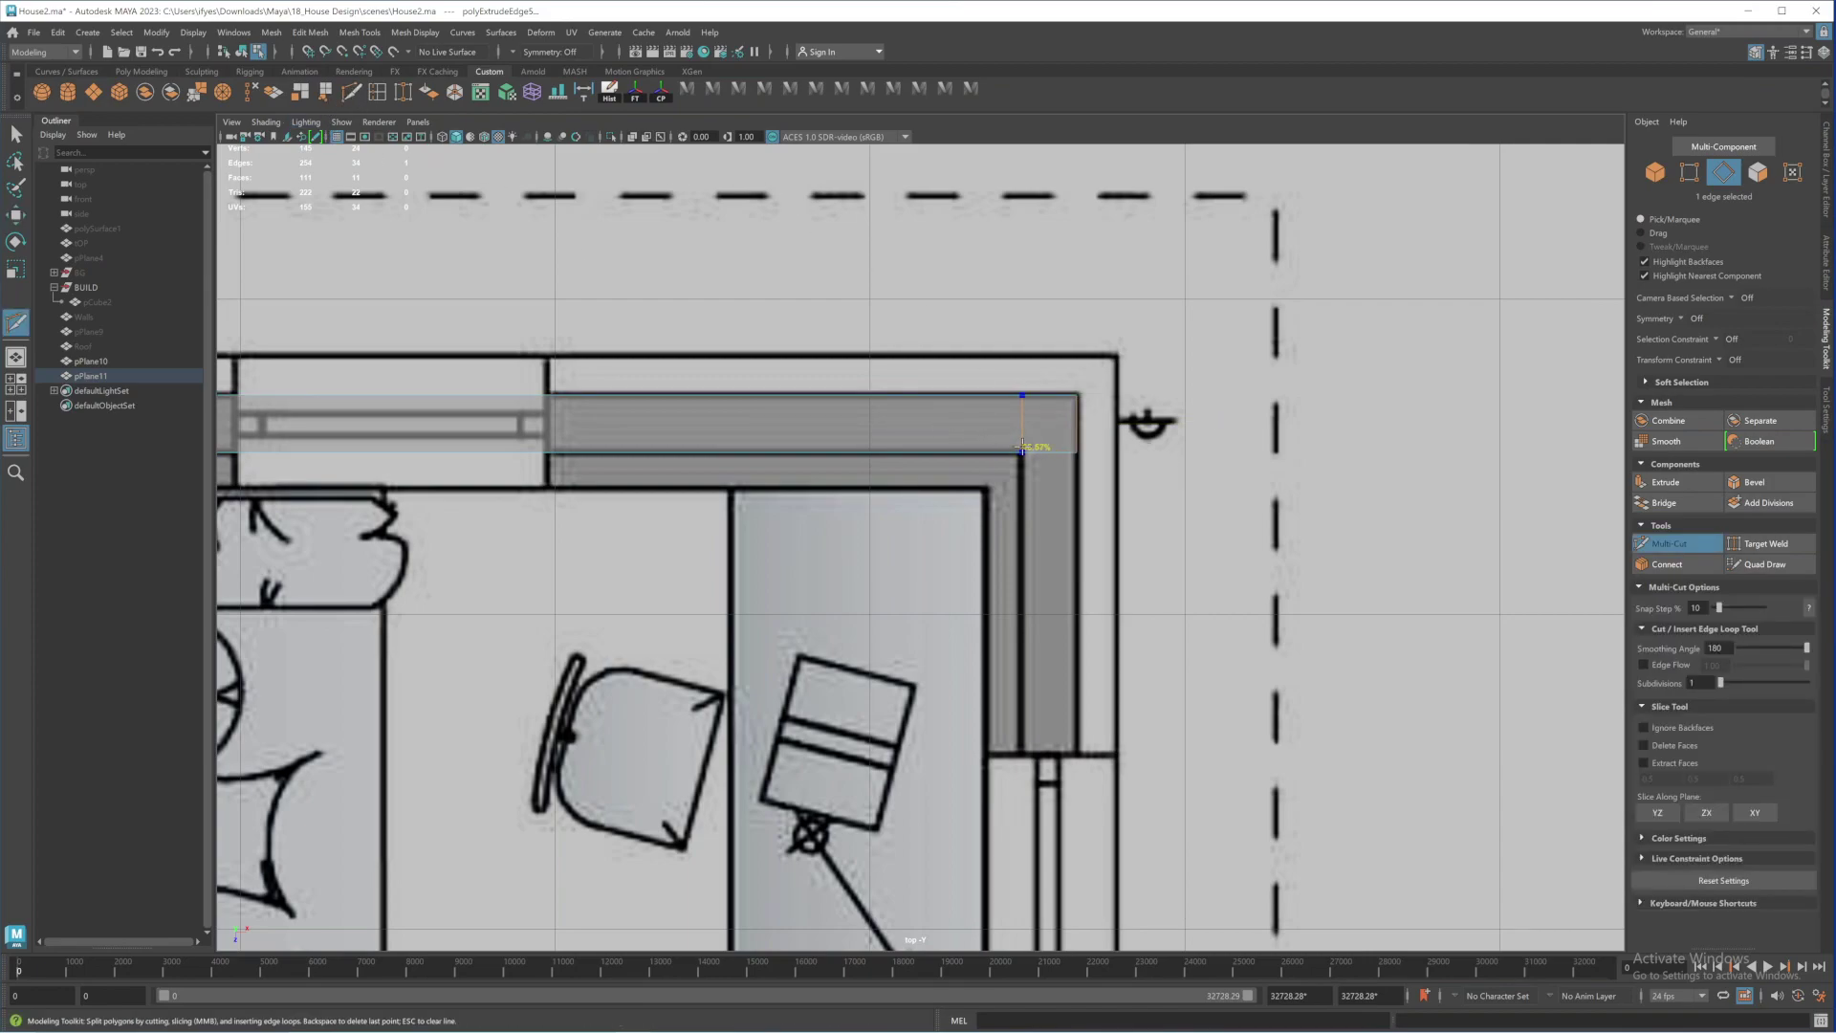
left_click(1023, 445, "ctrl")
key("q")
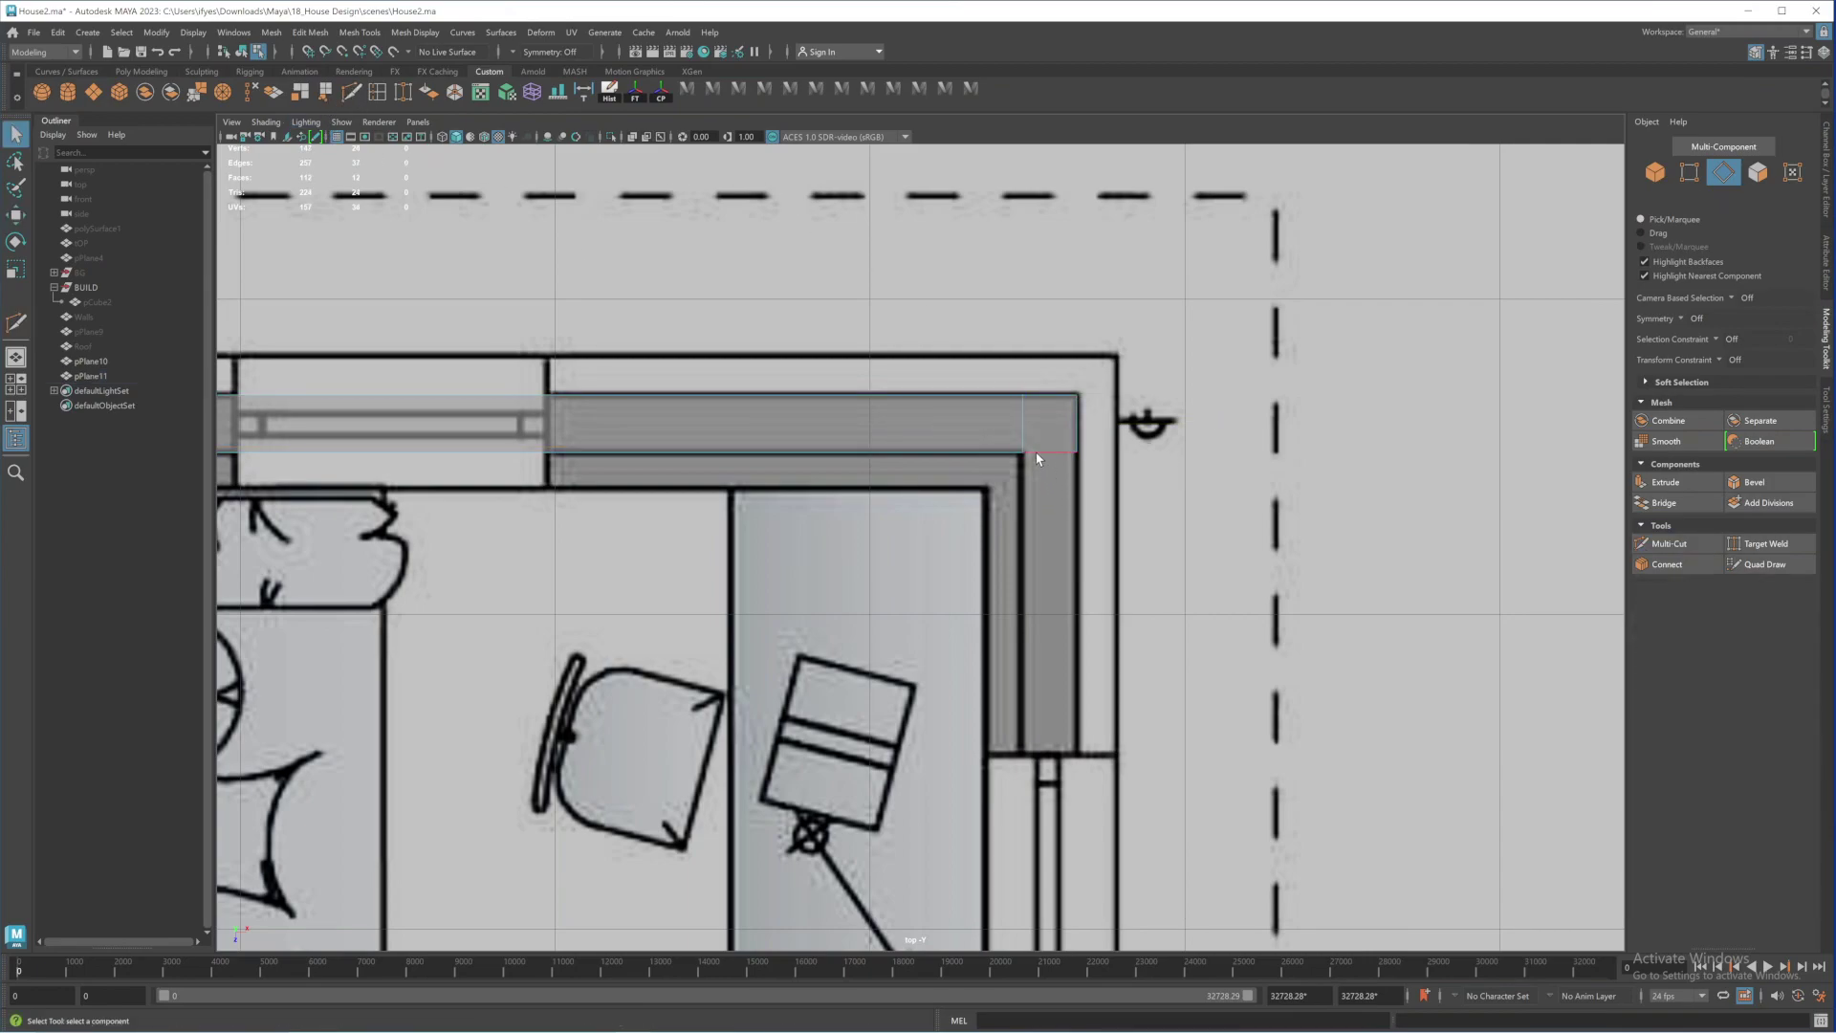
Extrude the house corner's room-side edge and continue the outer wall in Z past the Bad to the end of its jog beside Zimmer 1
left_click(1076, 595)
middle_click_drag(1076, 602, 1060, 551, "alt")
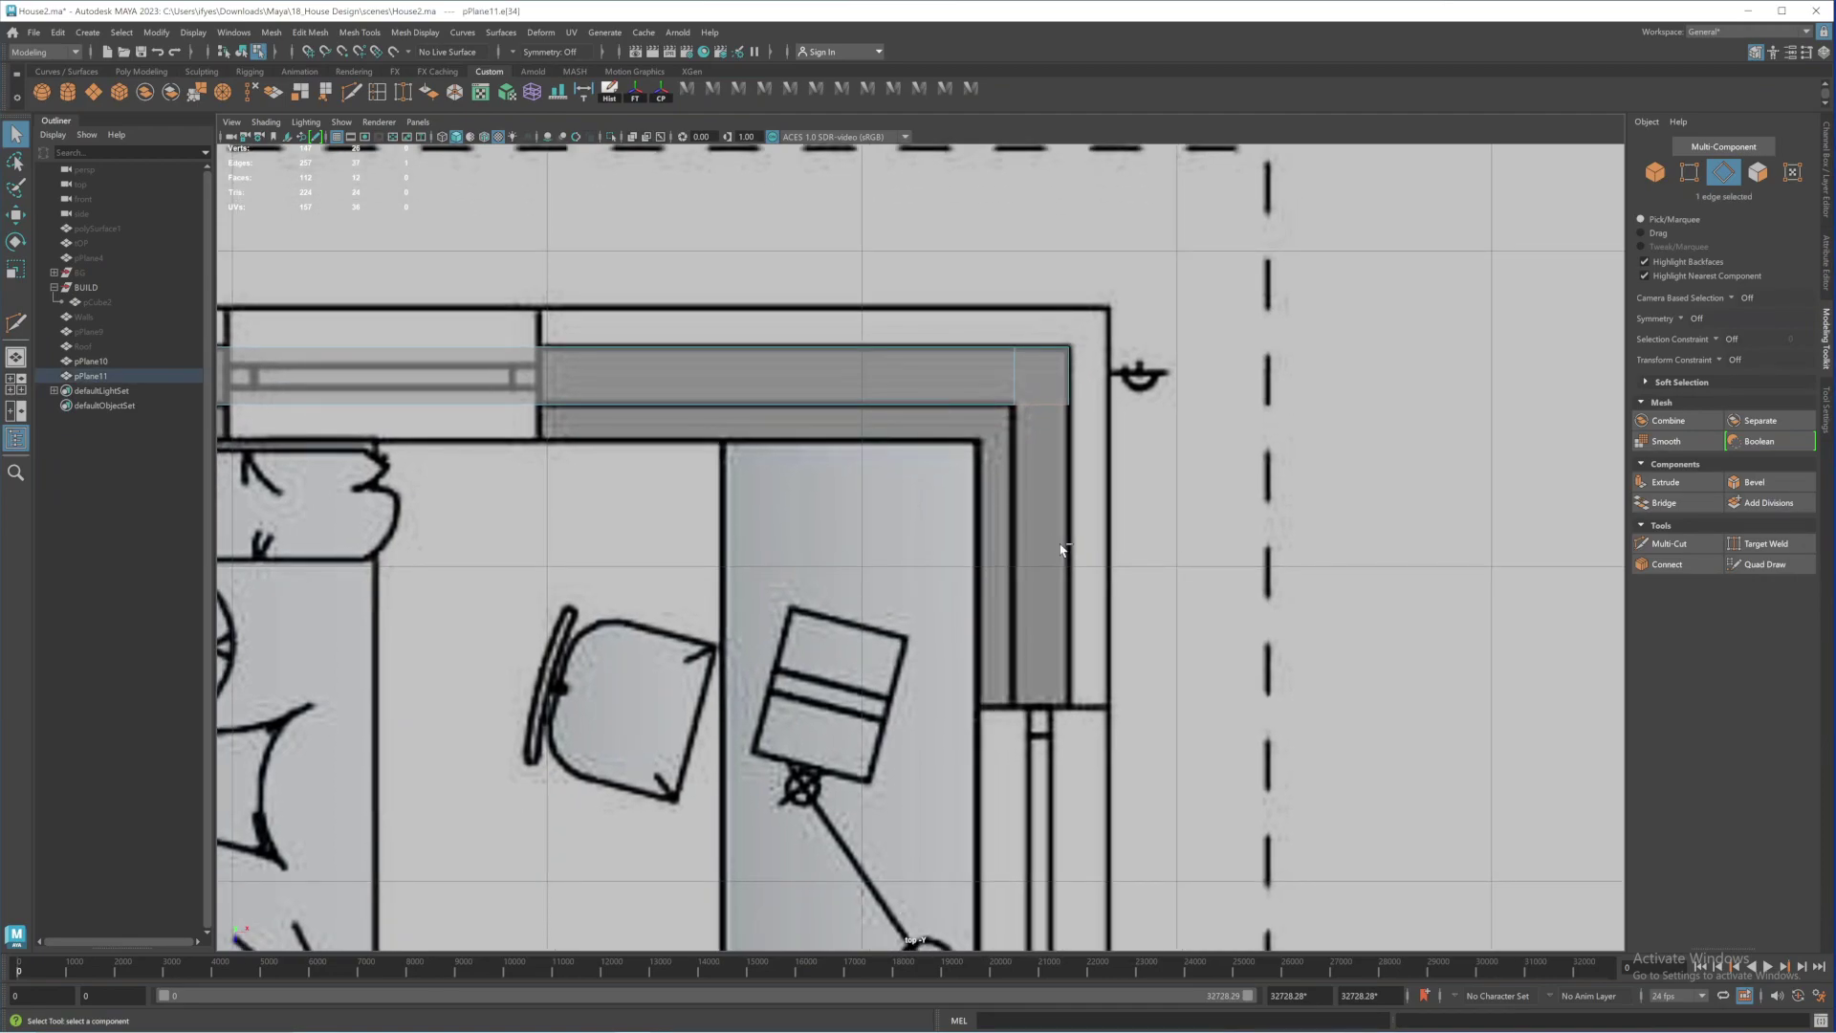
key("ctrl+e")
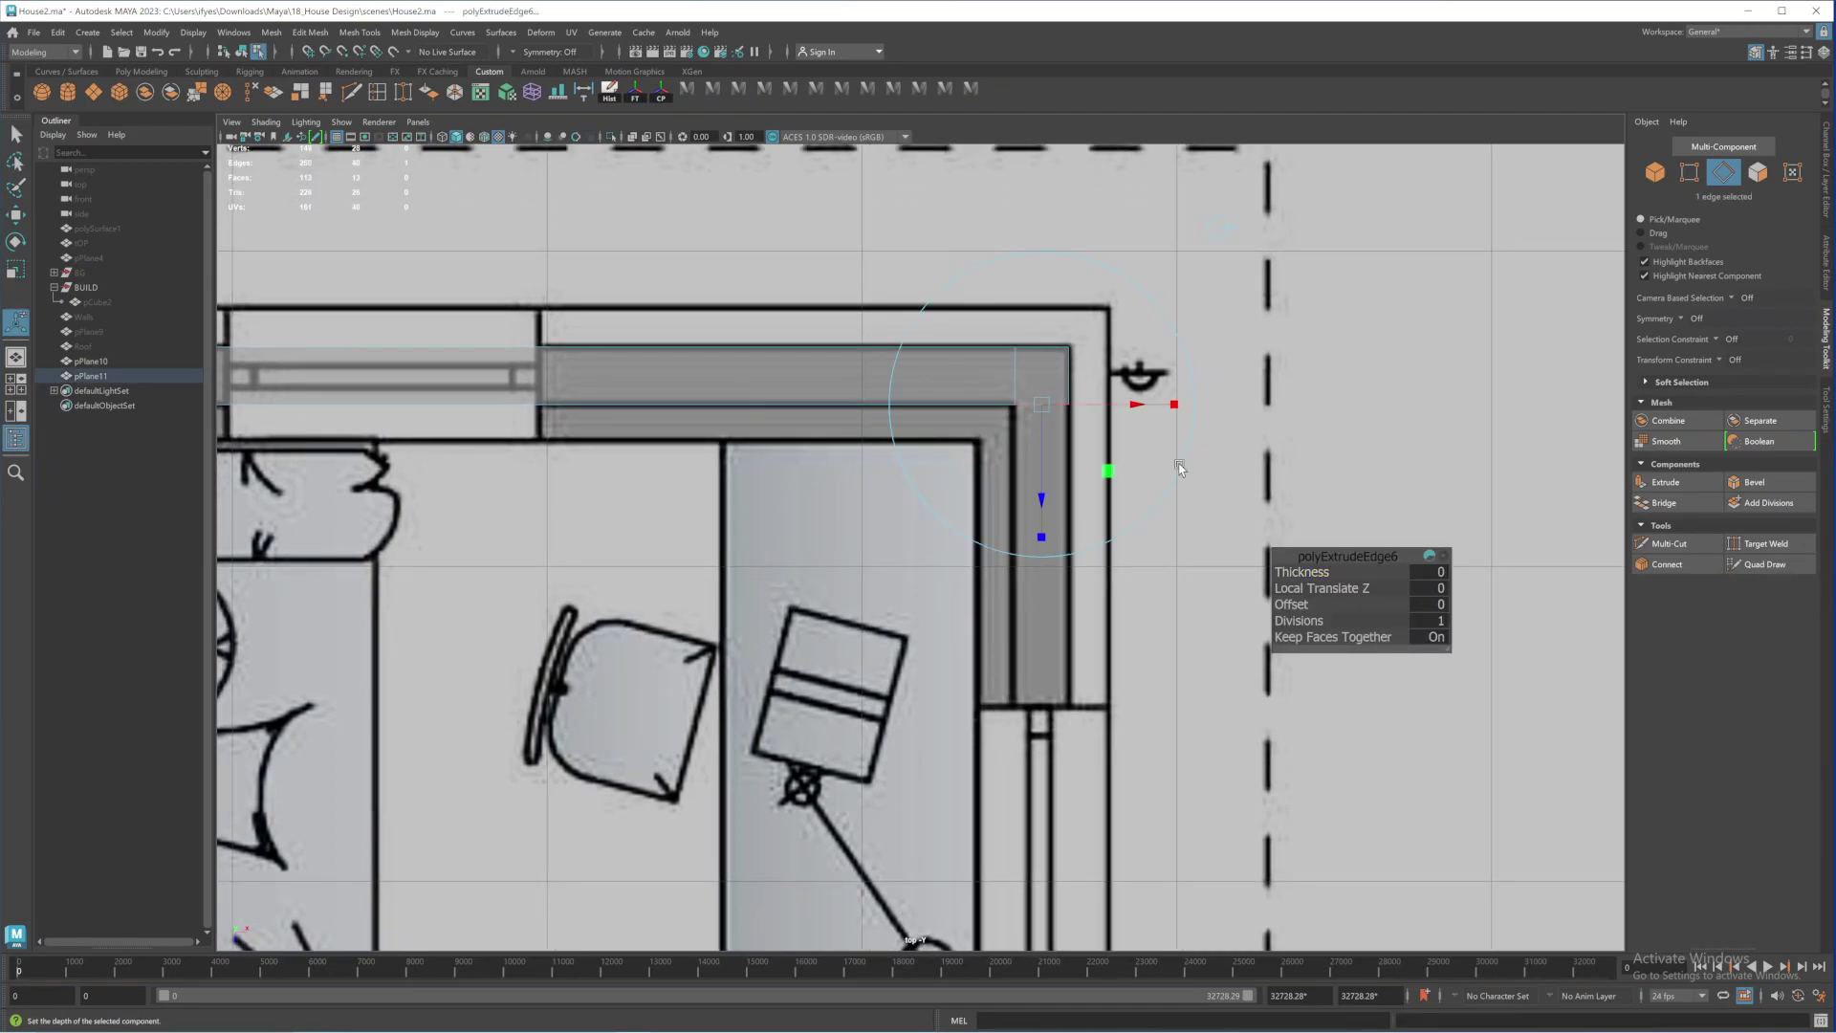
middle_click_drag(1180, 467, 1141, 480, "alt")
key("w")
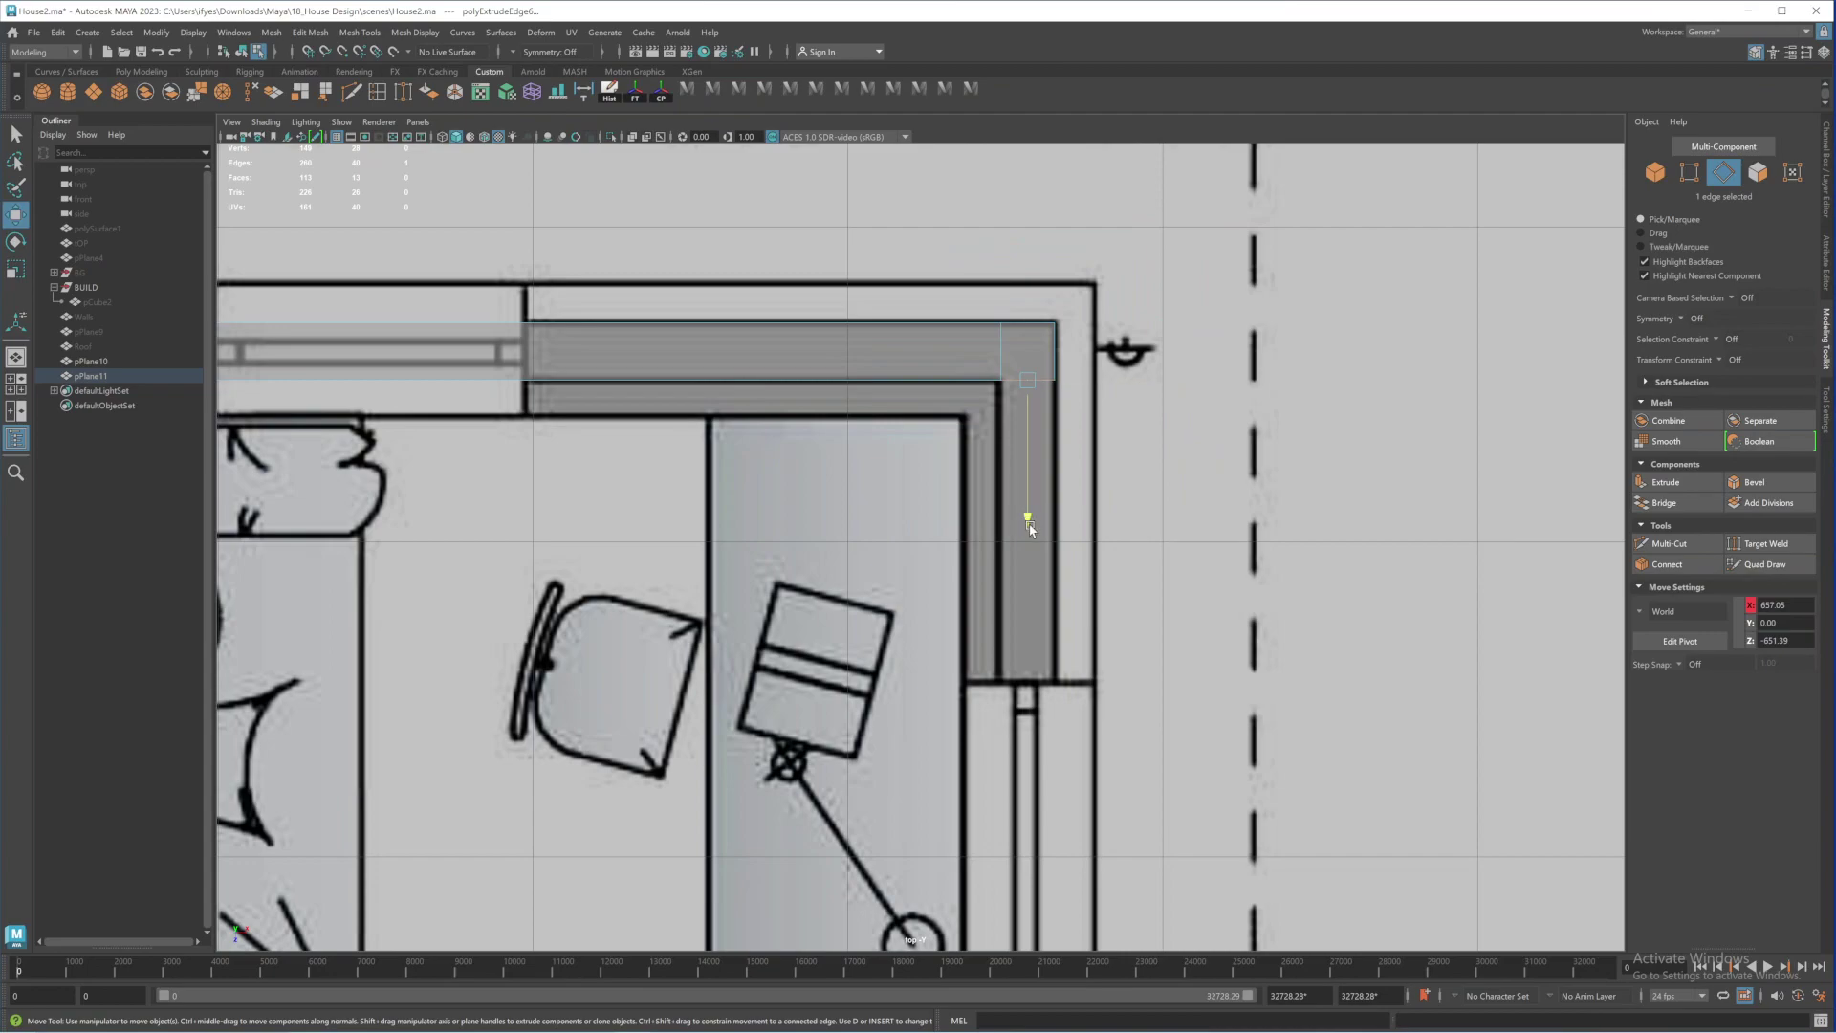
left_click_drag(1031, 529, 1062, 771)
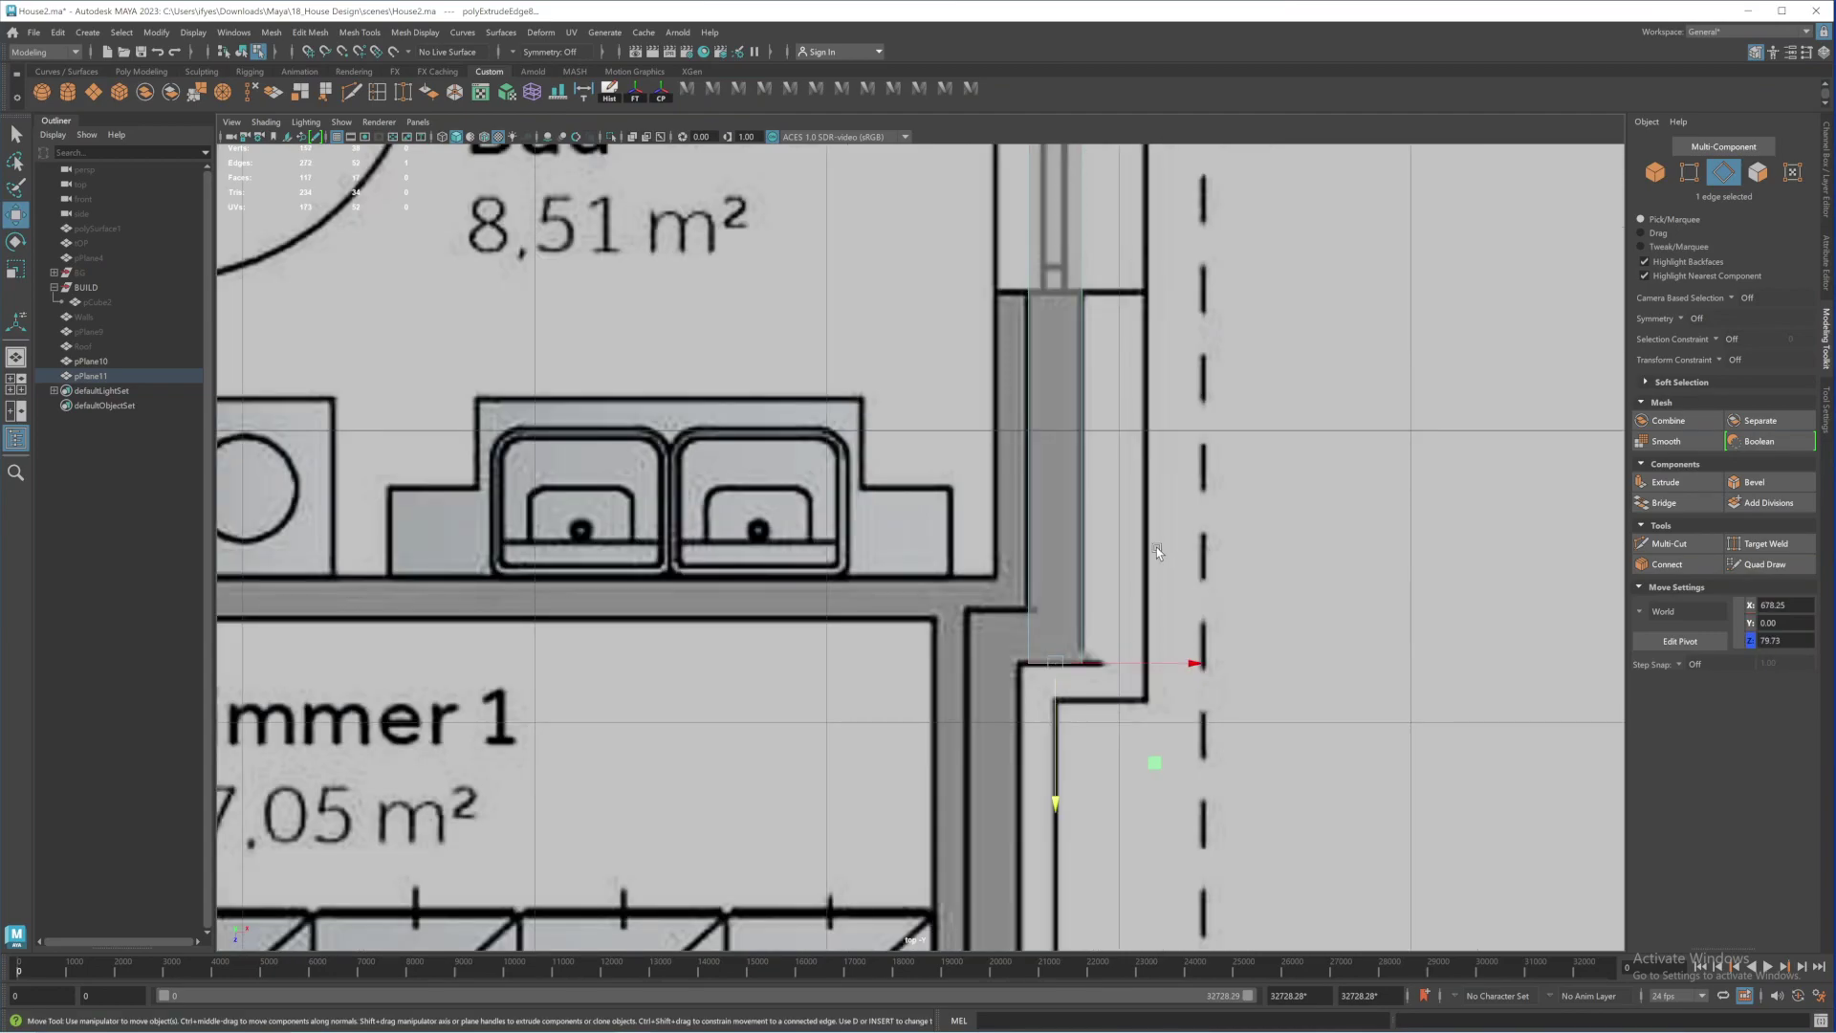
Insert an edge loop with Multi-Cut across the Bad wall segment, in line with the inner wall line at the Zimmer 1 jog
middle_click_drag(1109, 540, 1023, 540, "alt")
scroll(1023, 541, "up", 3)
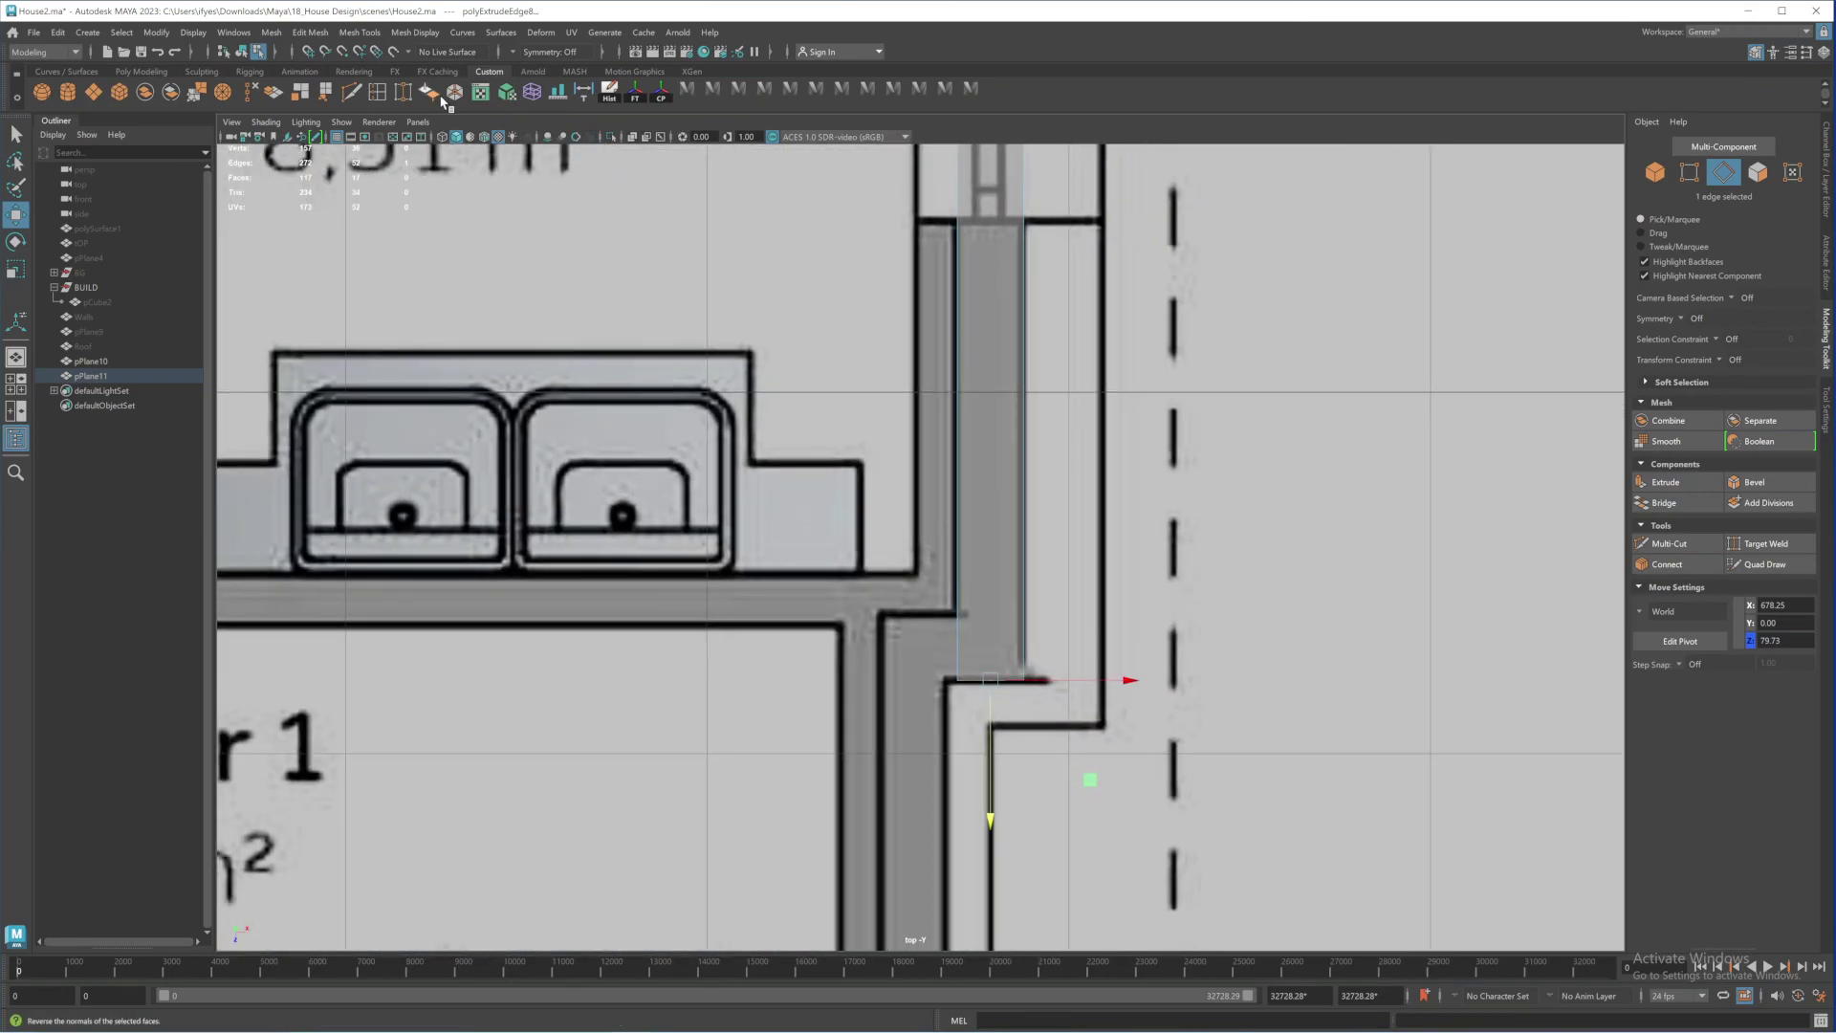
left_click(351, 90)
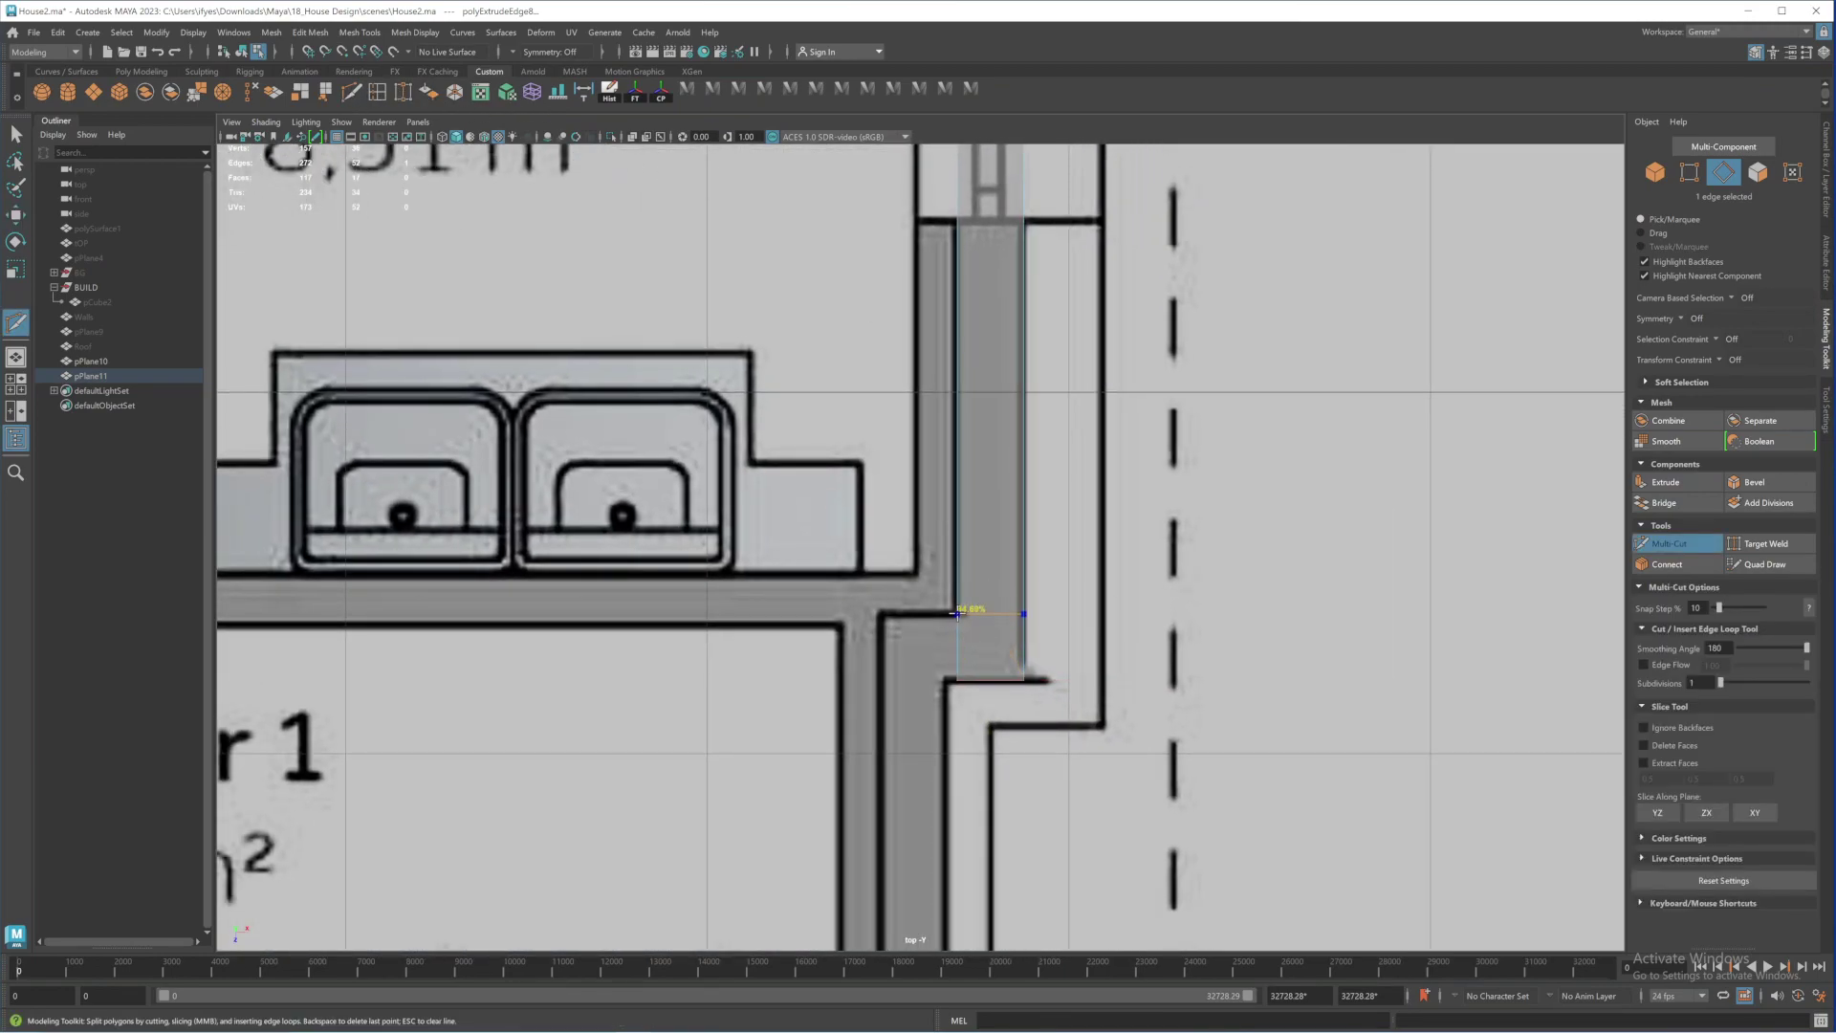
left_click(957, 613, "ctrl")
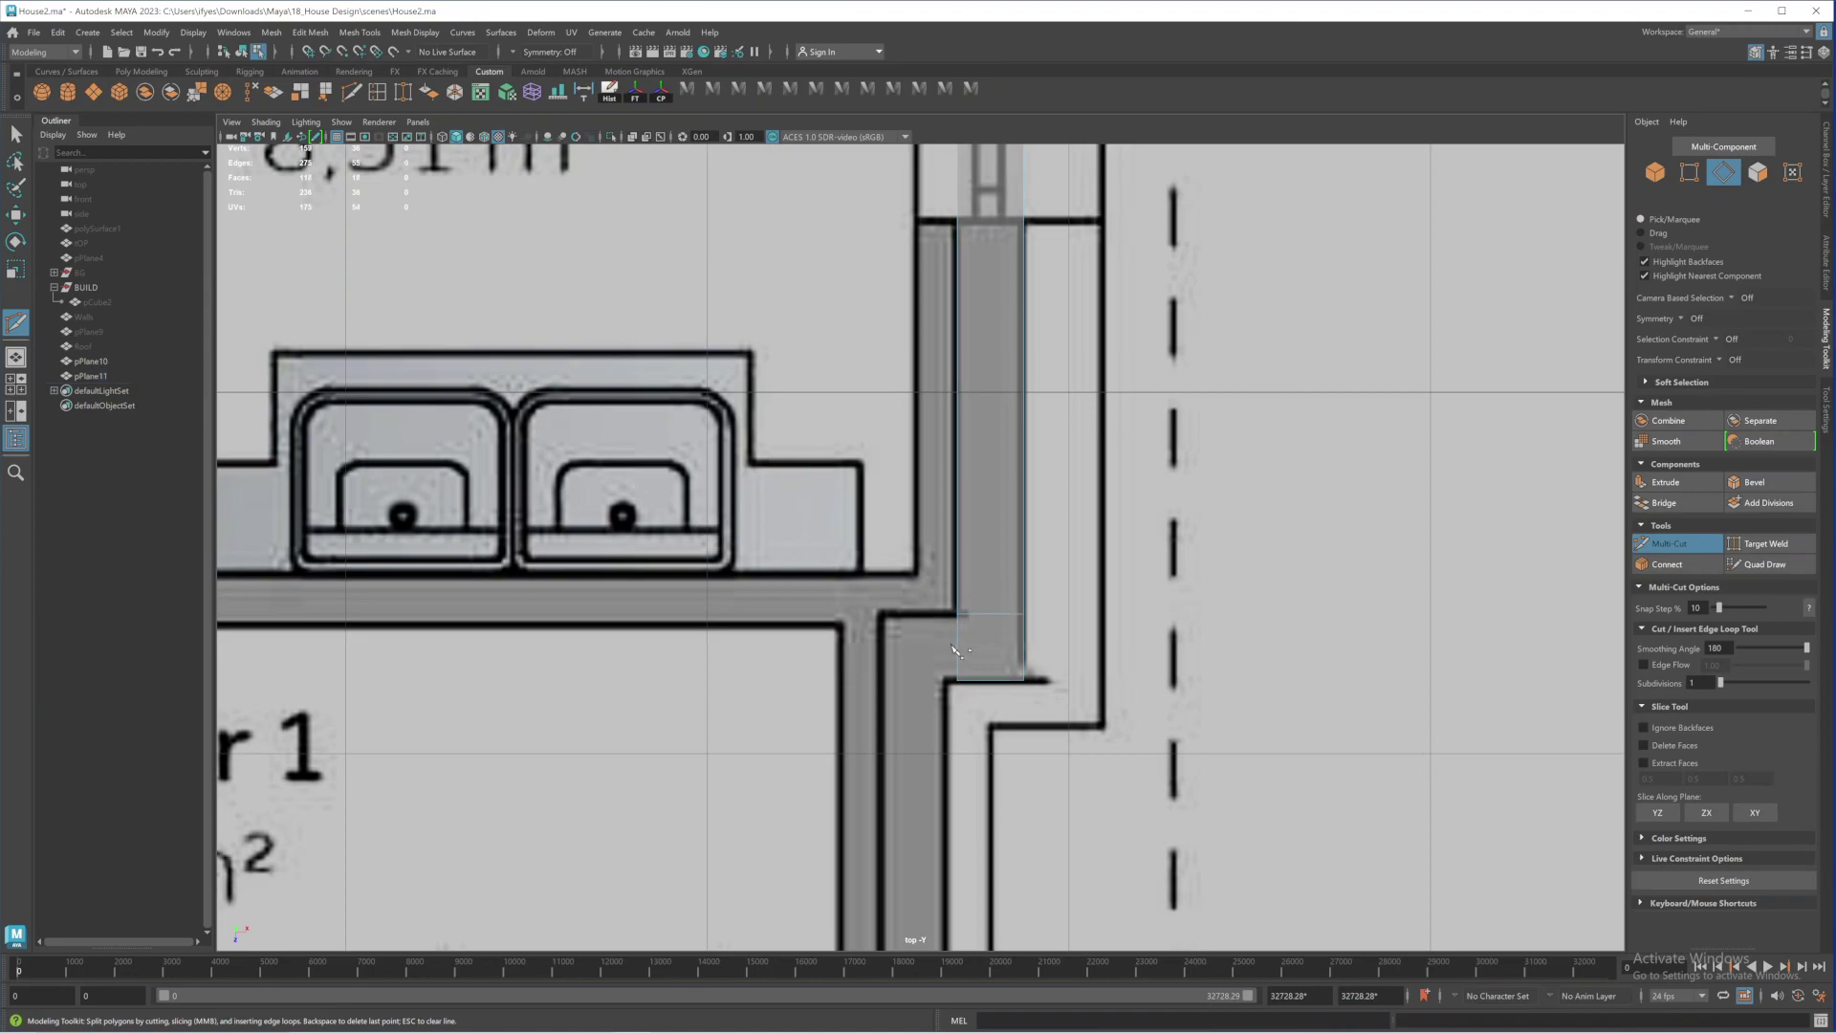
key("q")
Extrude the jog segment's room-side edge and move it in X to the inner line of the Zimmer 1 outer wall
left_click(958, 650)
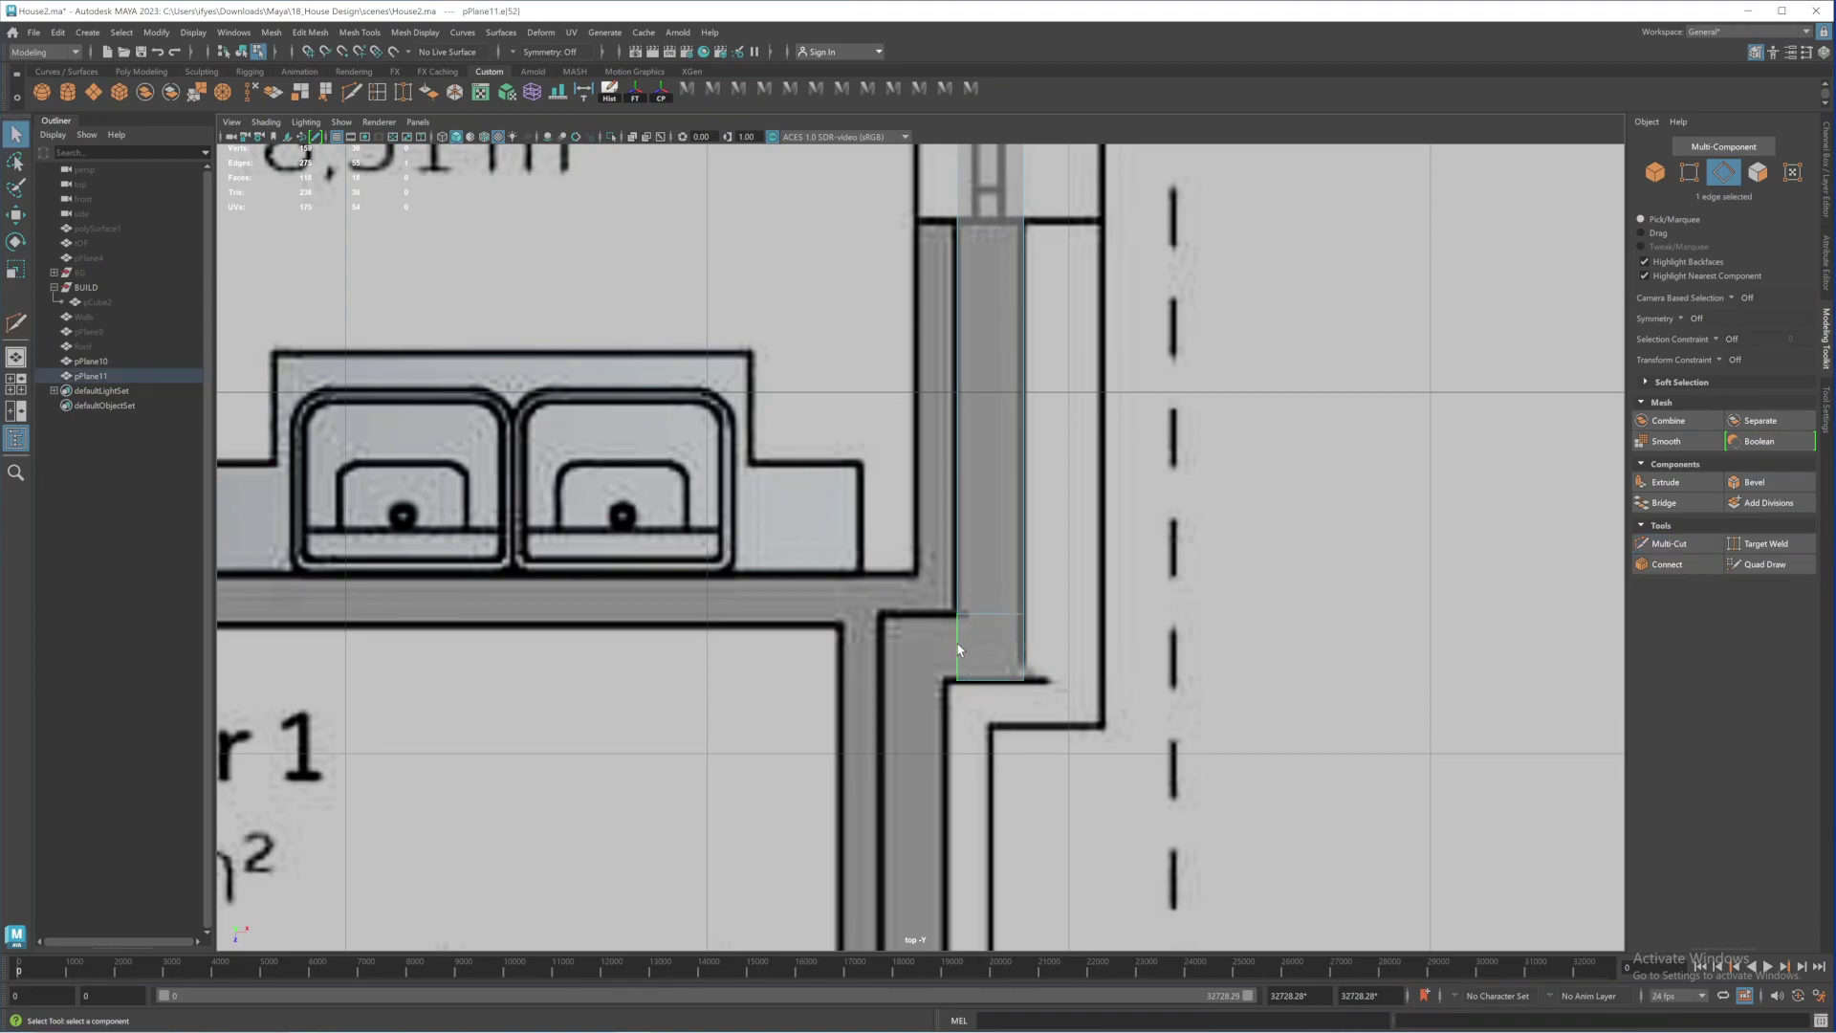
key("ctrl+e")
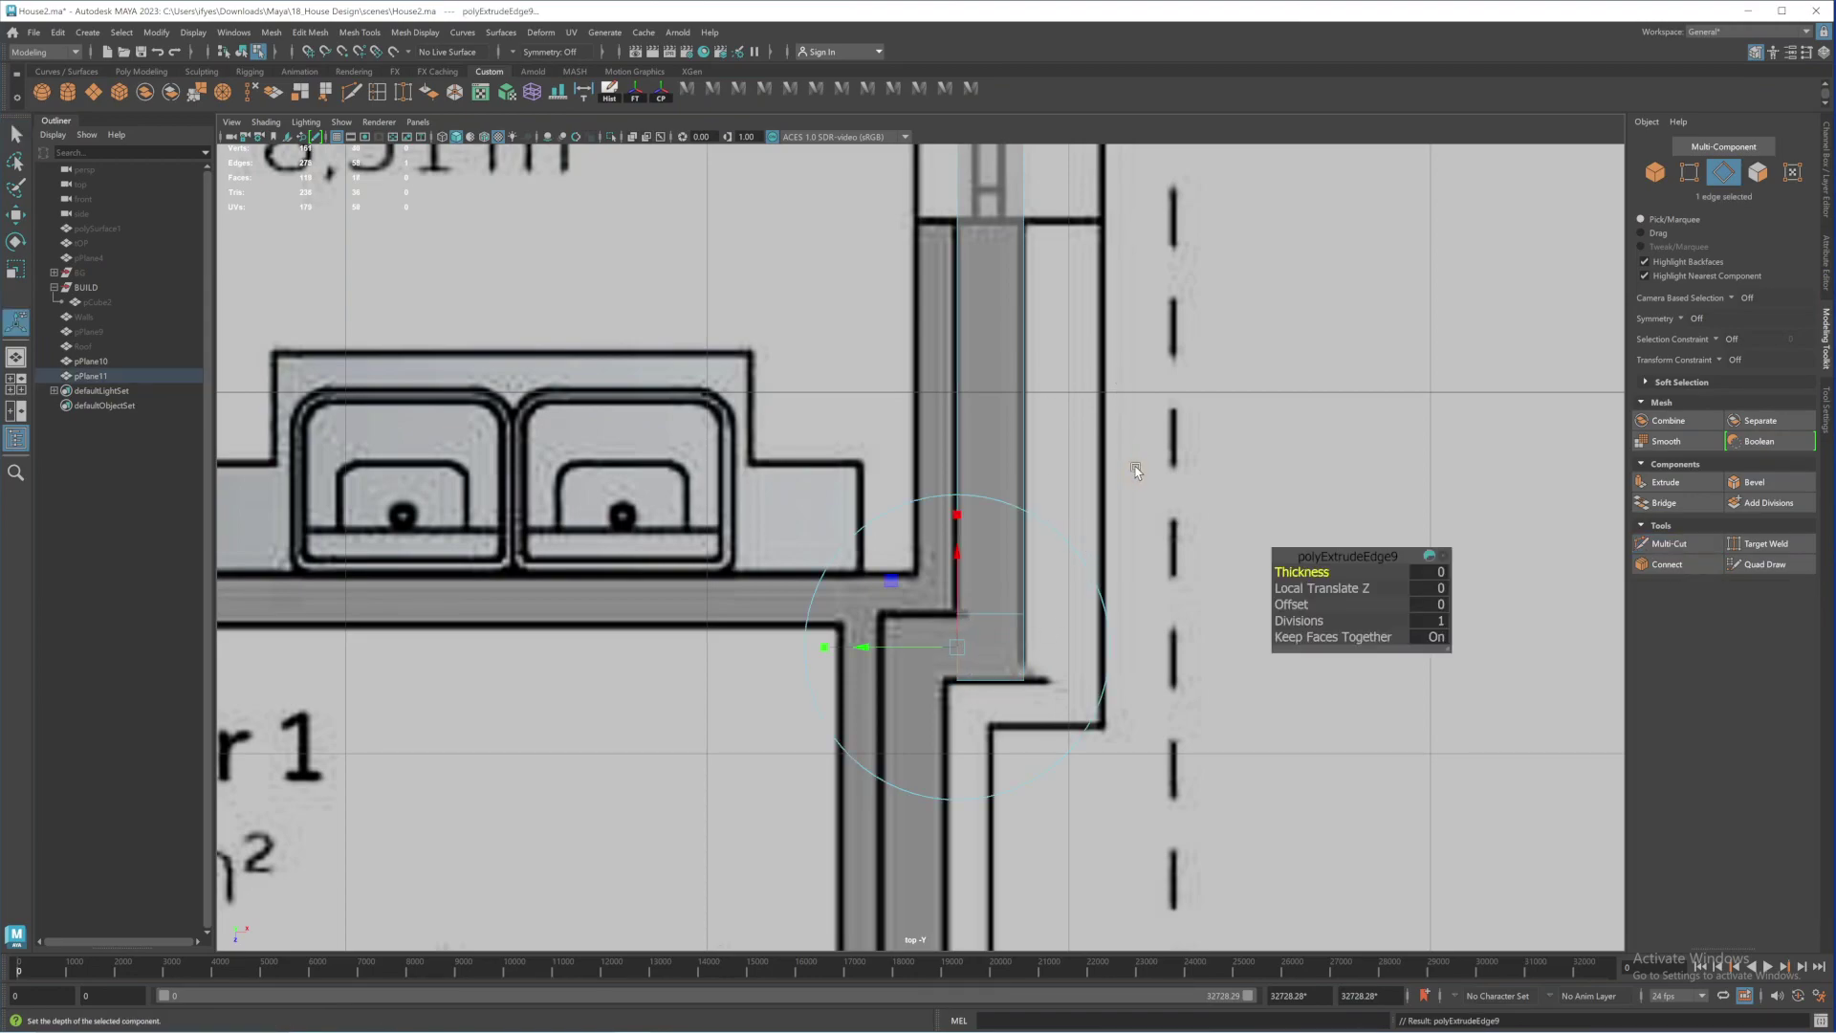
key("w")
left_click_drag(1098, 650, 1016, 696)
scroll(990, 715, "up", 3)
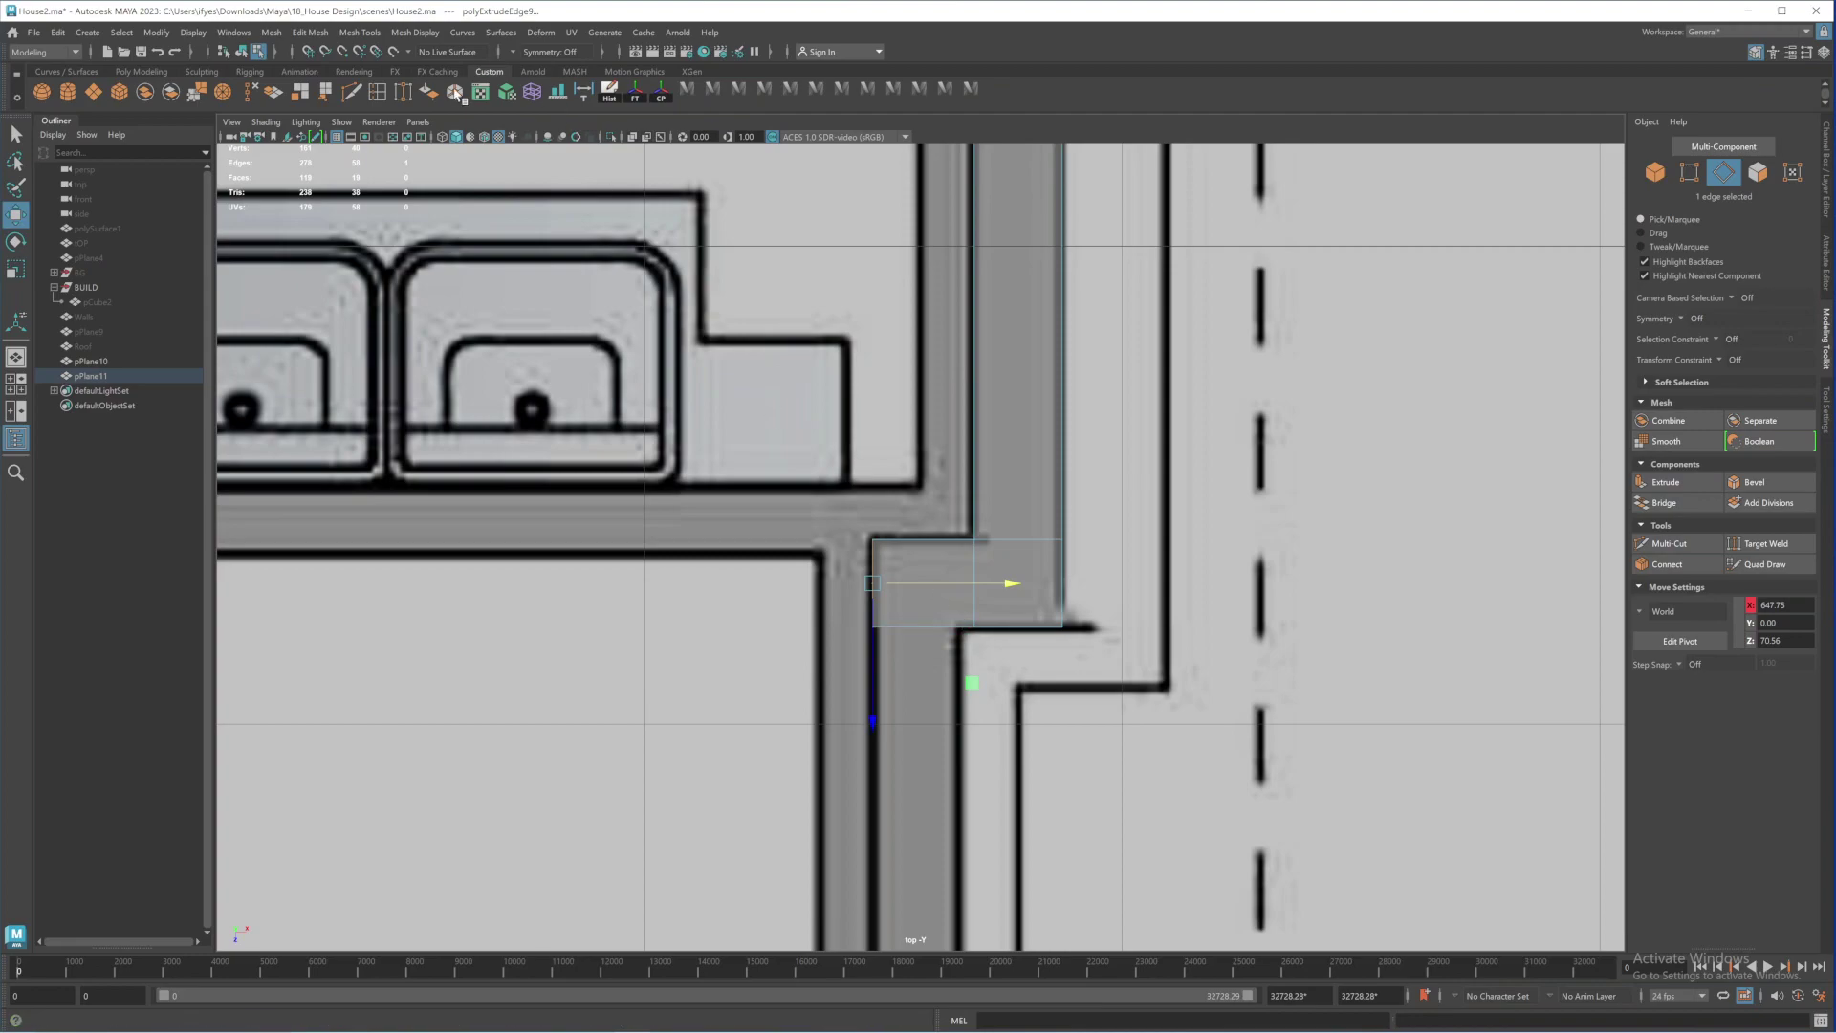
Insert an edge loop with Multi-Cut across the jog segment, in line with the outer line of the Zimmer 1 wall
key("ctrl+shift+x")
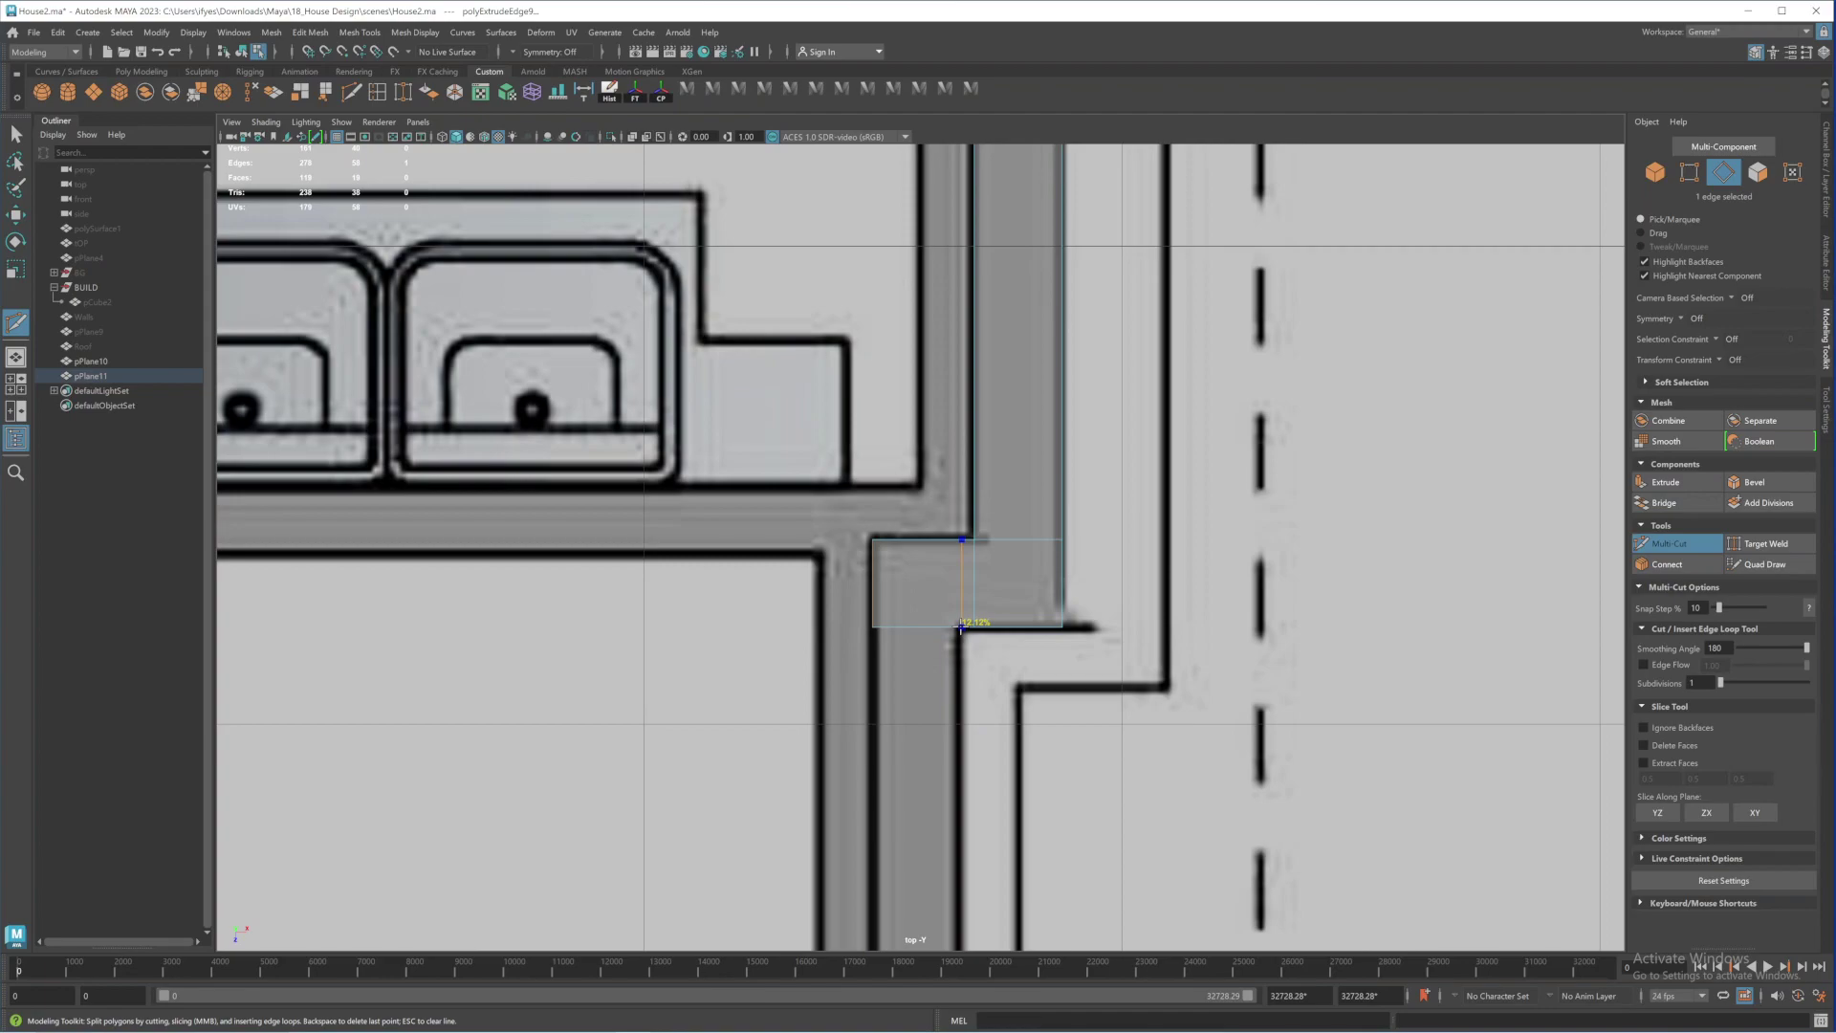
left_click(961, 626)
right_click(985, 665)
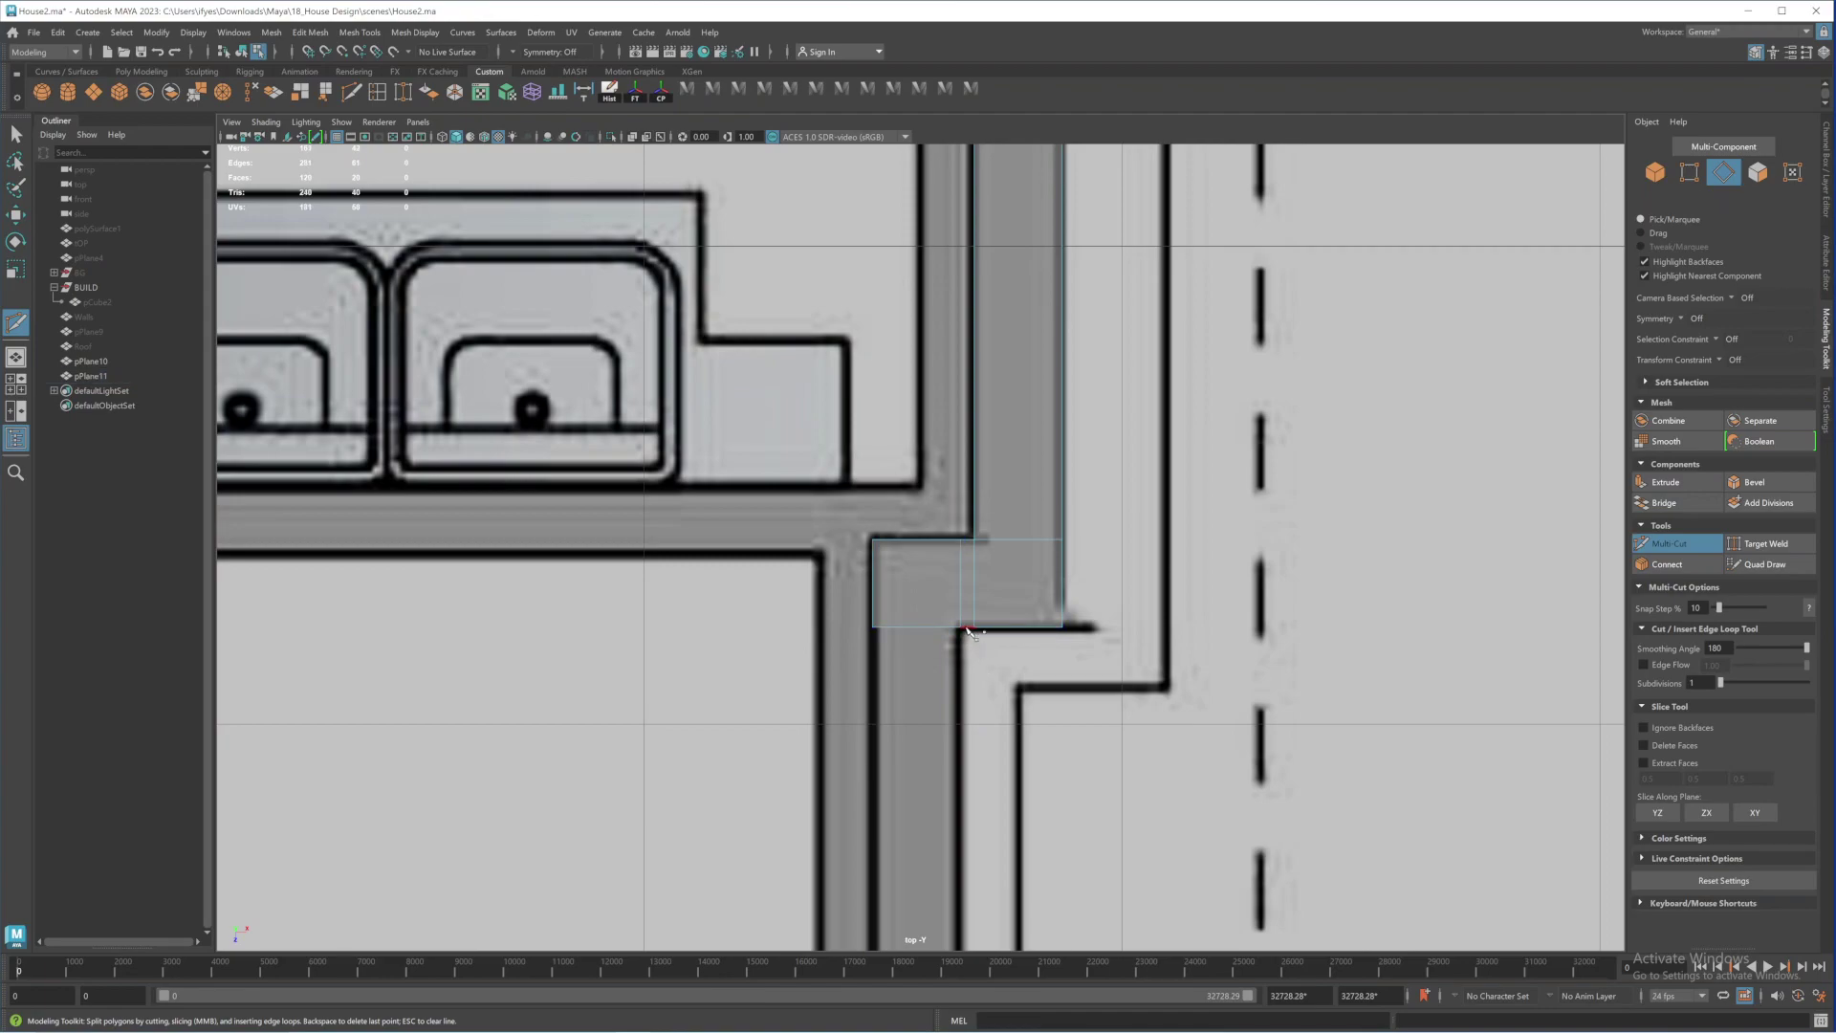
left_click(1062, 538)
Examine the traced outer wall along the Bad, from the jog at its far end back to the Zimmer 1 jog
middle_click_drag(1103, 296, 1074, 672, "alt")
scroll(1109, 383, "down", 3)
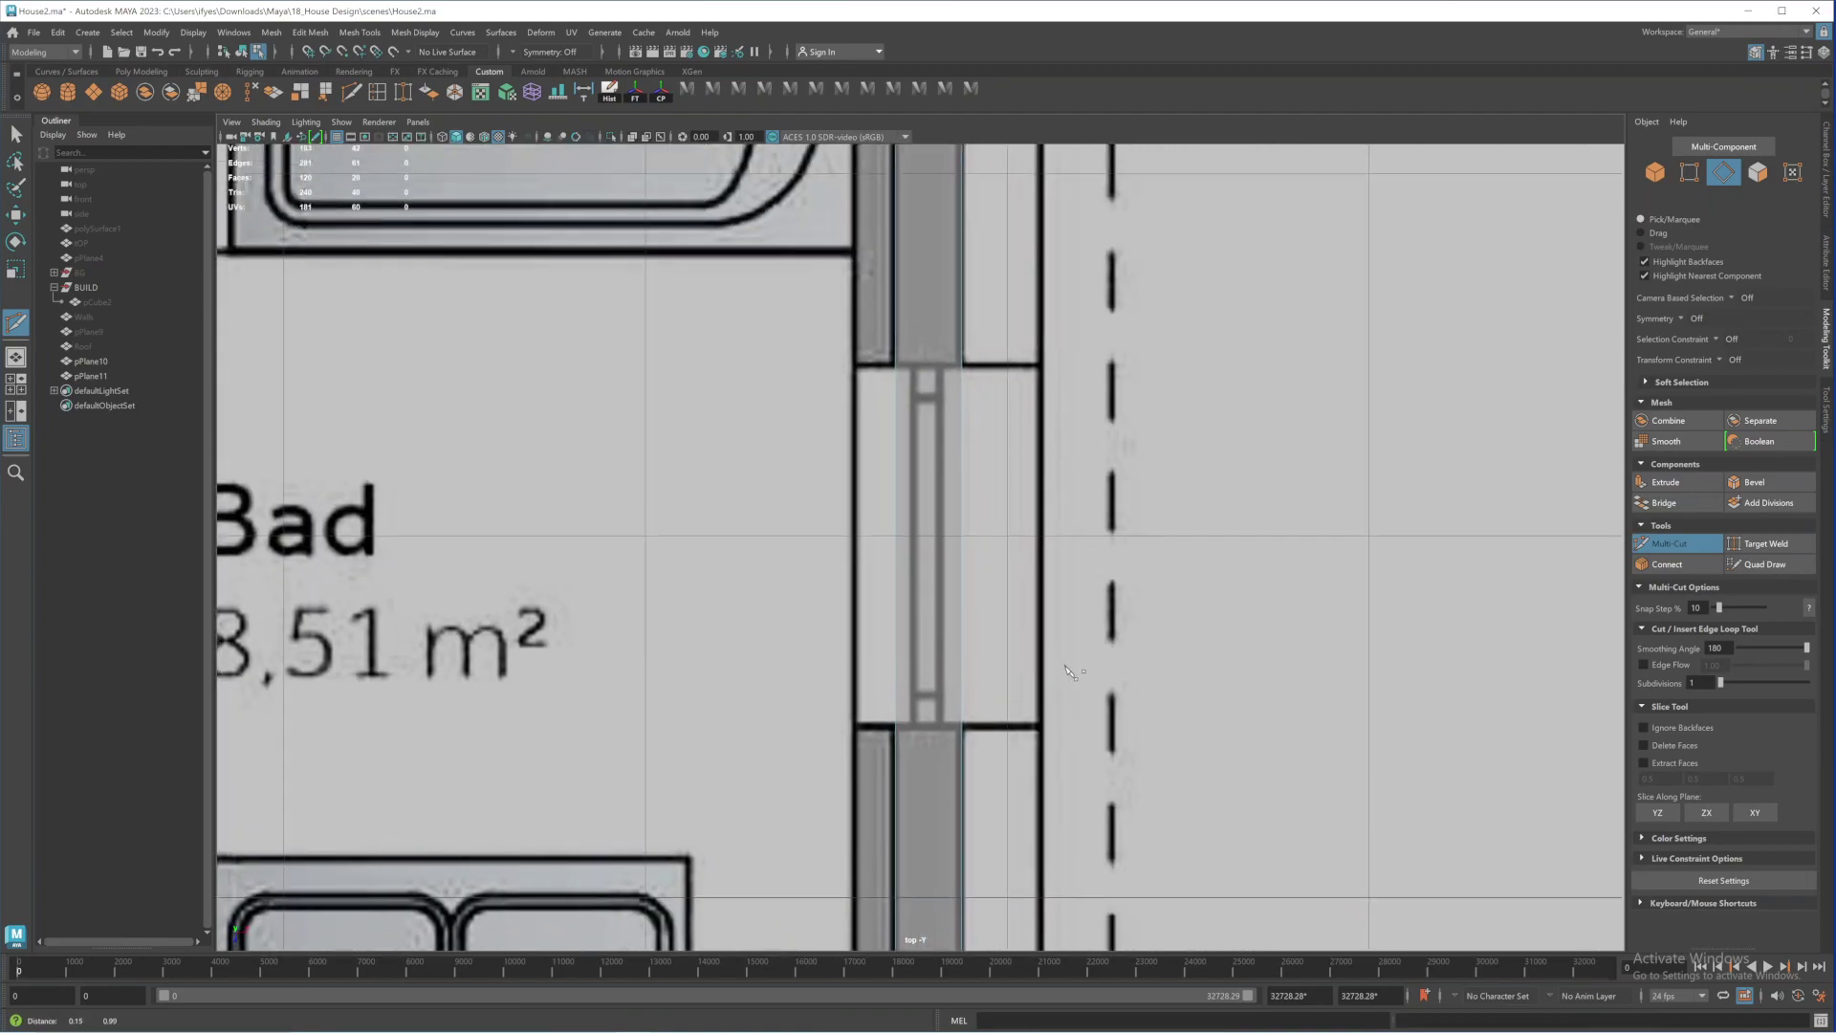
scroll(995, 478, "down", 2)
middle_click_drag(977, 456, 811, 400, "alt")
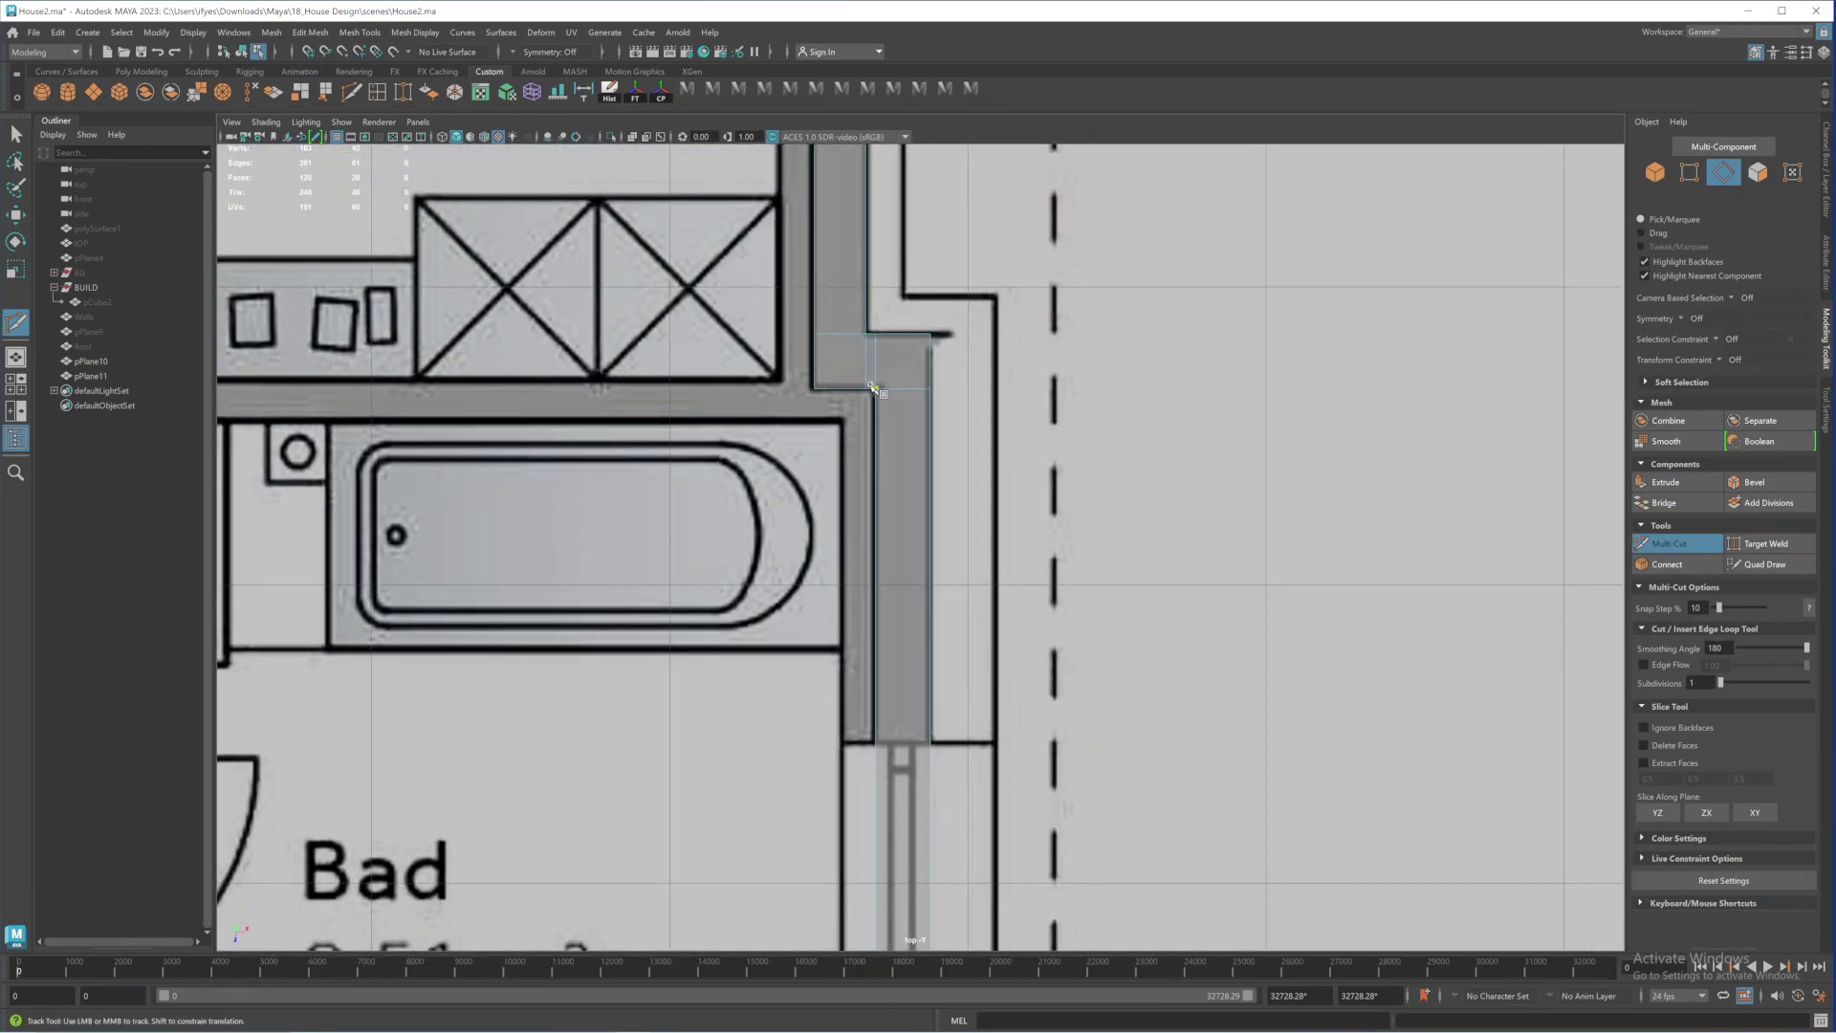
middle_click_drag(902, 677, 932, 271, "alt")
middle_click_drag(910, 935, 915, 885, "alt")
scroll(959, 635, "down", 1)
scroll(961, 535, "down", 1)
middle_click_drag(960, 635, 1080, 478, "alt")
key("q")
scroll(1017, 463, "up", 2)
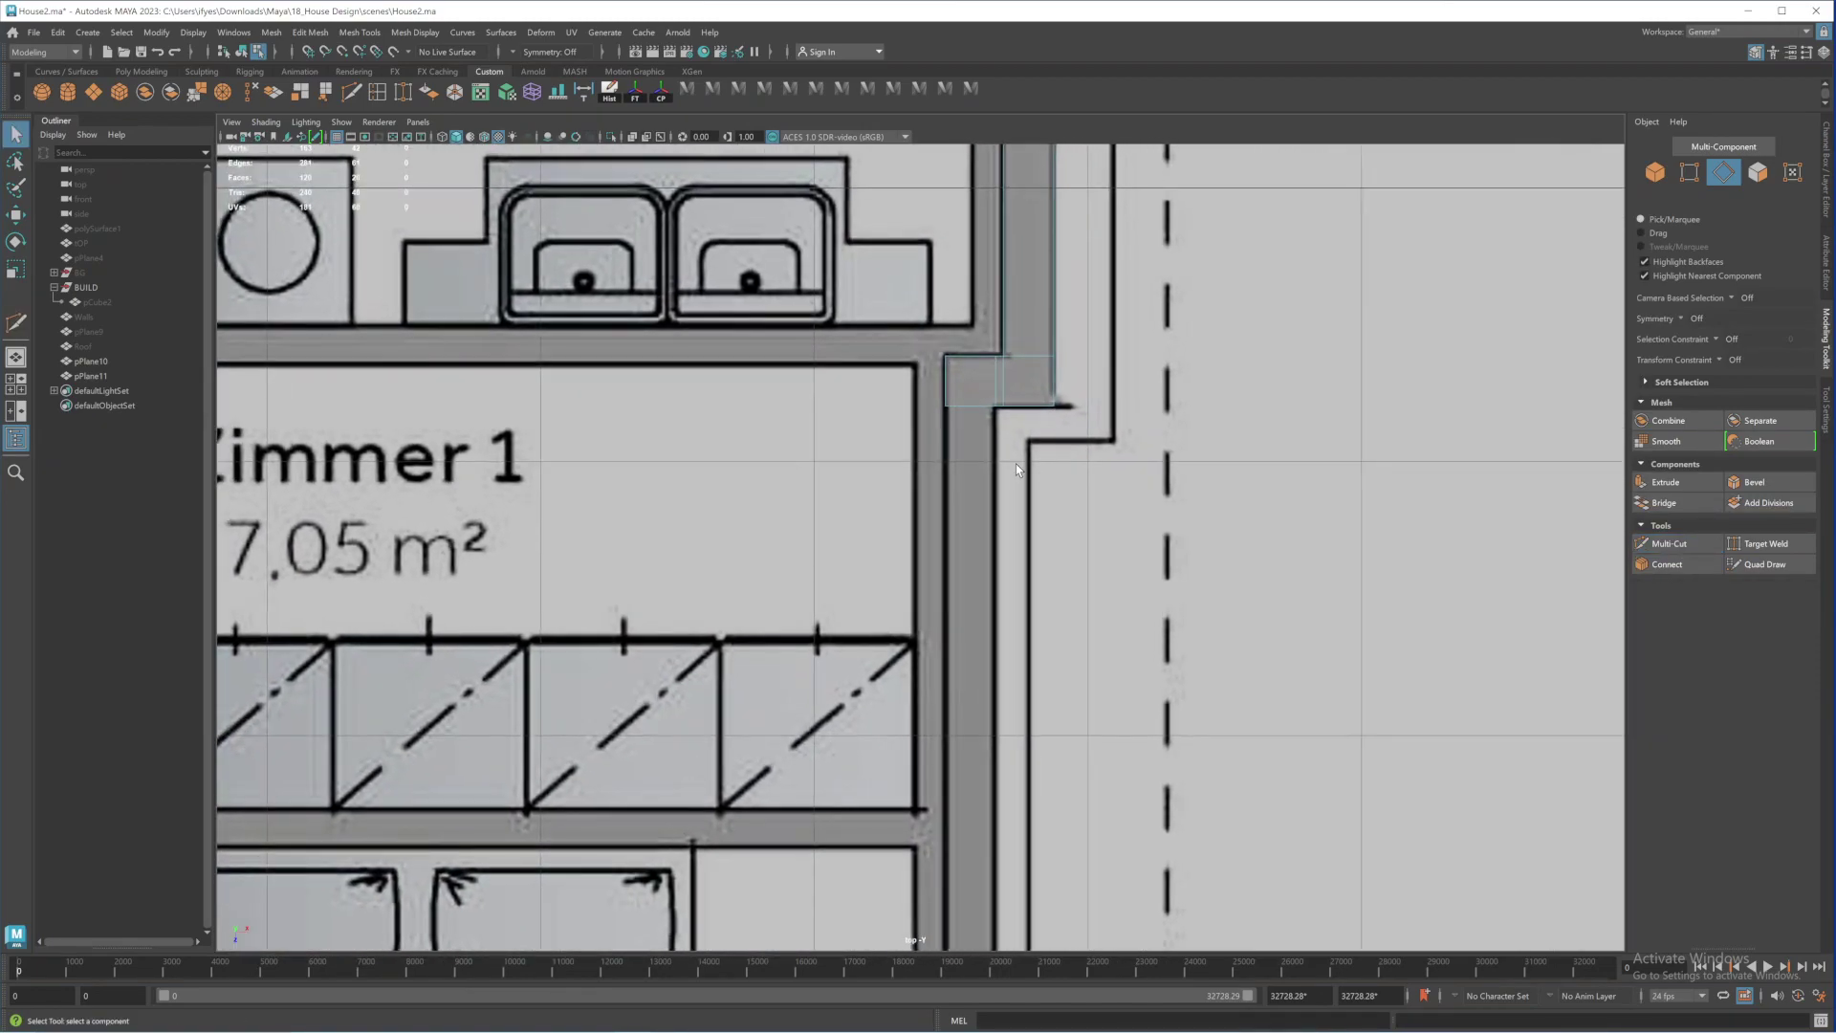
Extrude the jog segment's edge facing the Zimmer 1 outer wall and move it in Z along that wall, past the wardrobes and bed
left_click(971, 411)
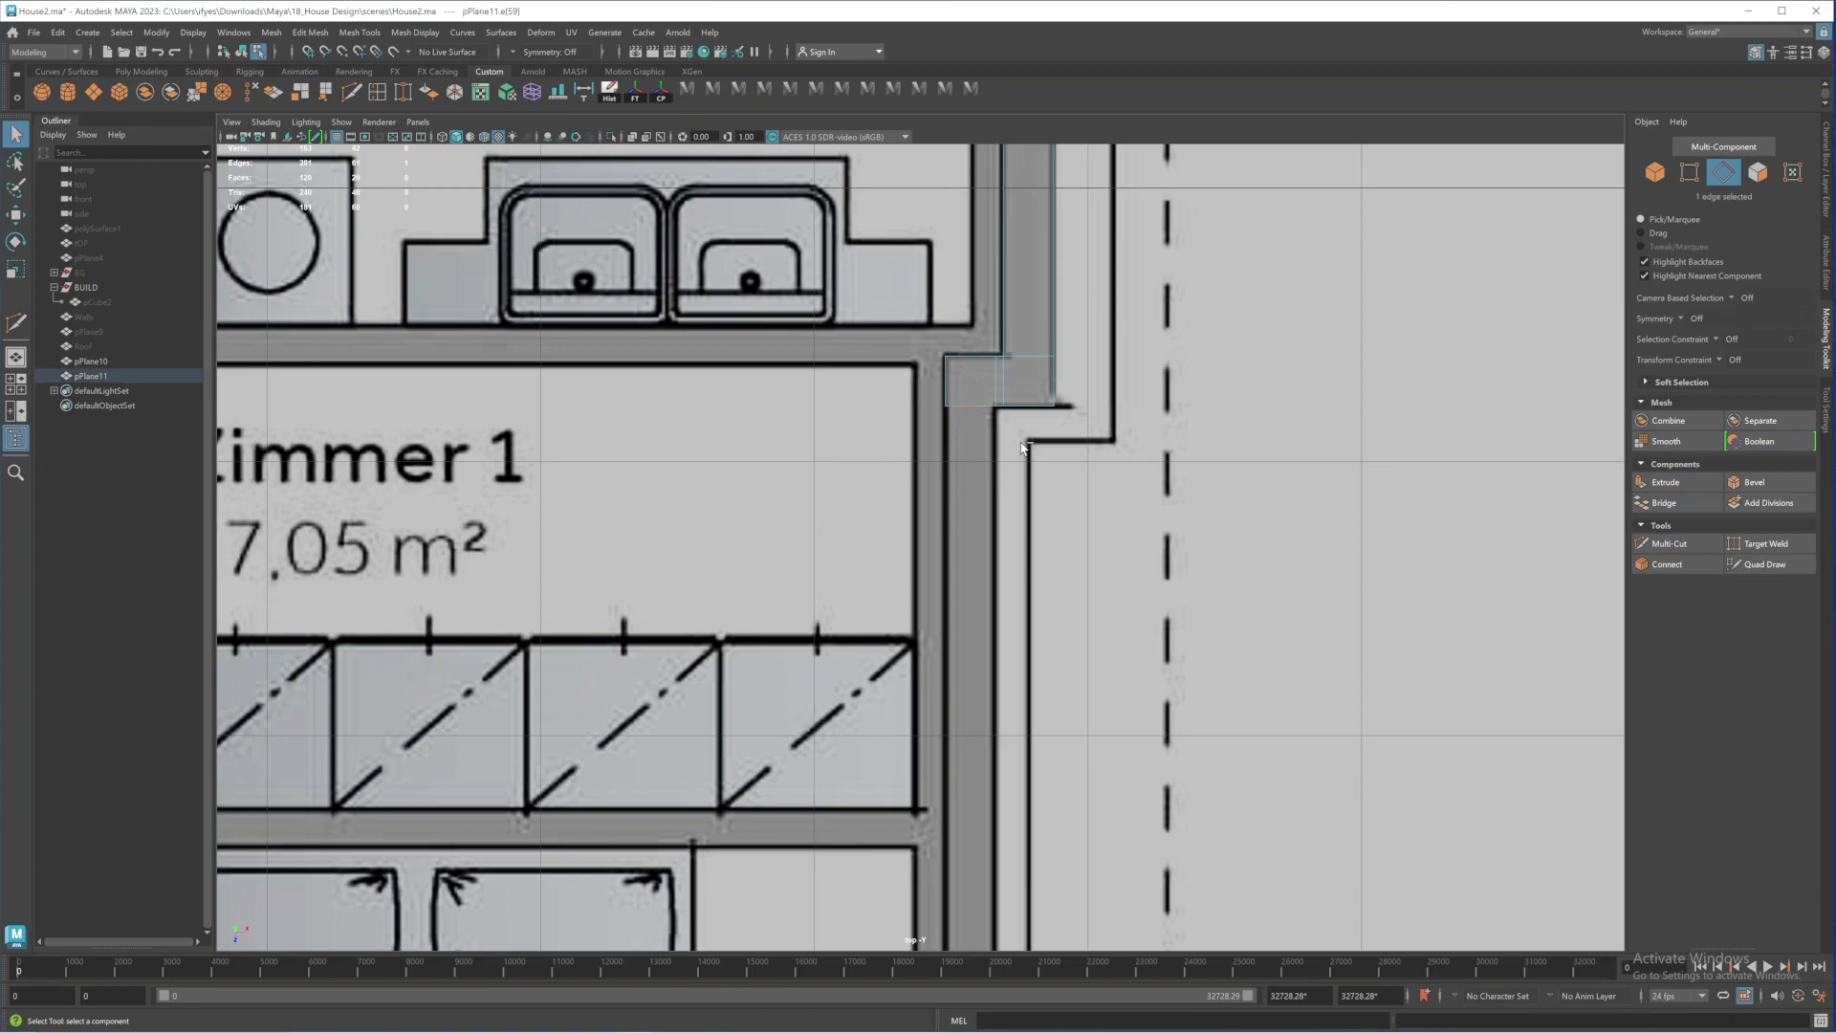
key("ctrl+e")
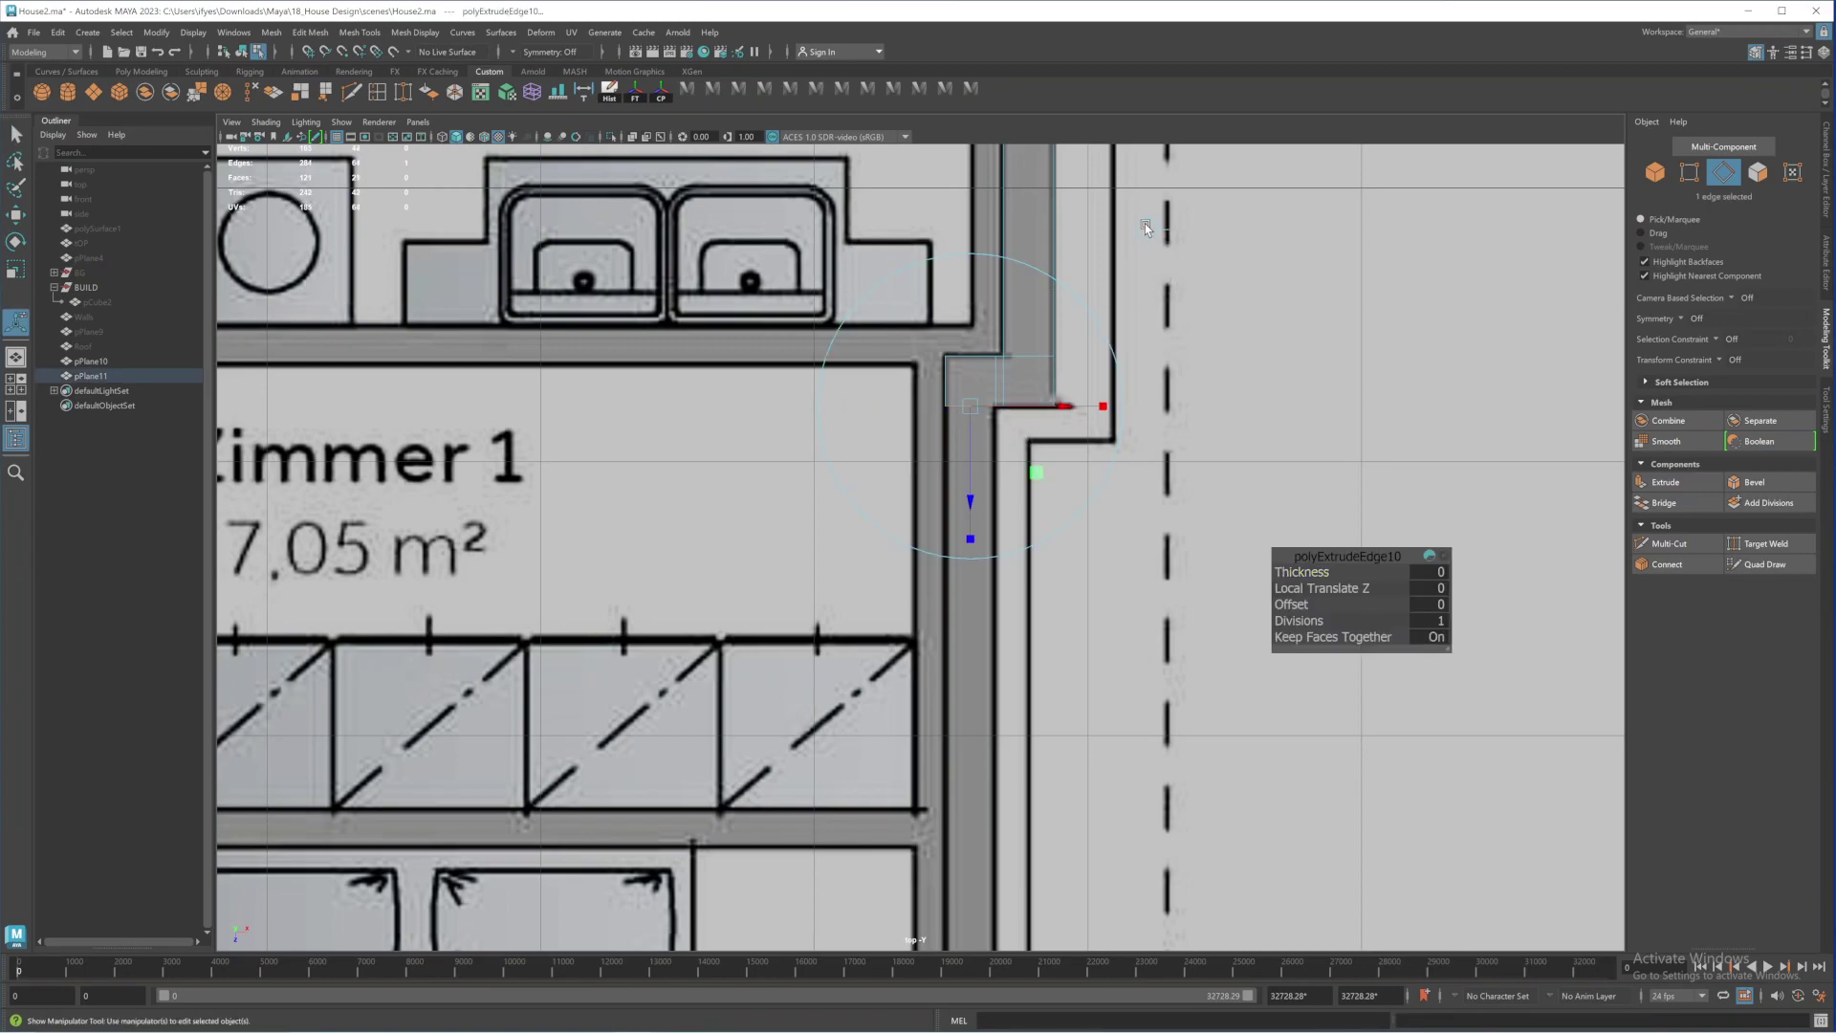
key("w")
left_click_drag(967, 550, 972, 840)
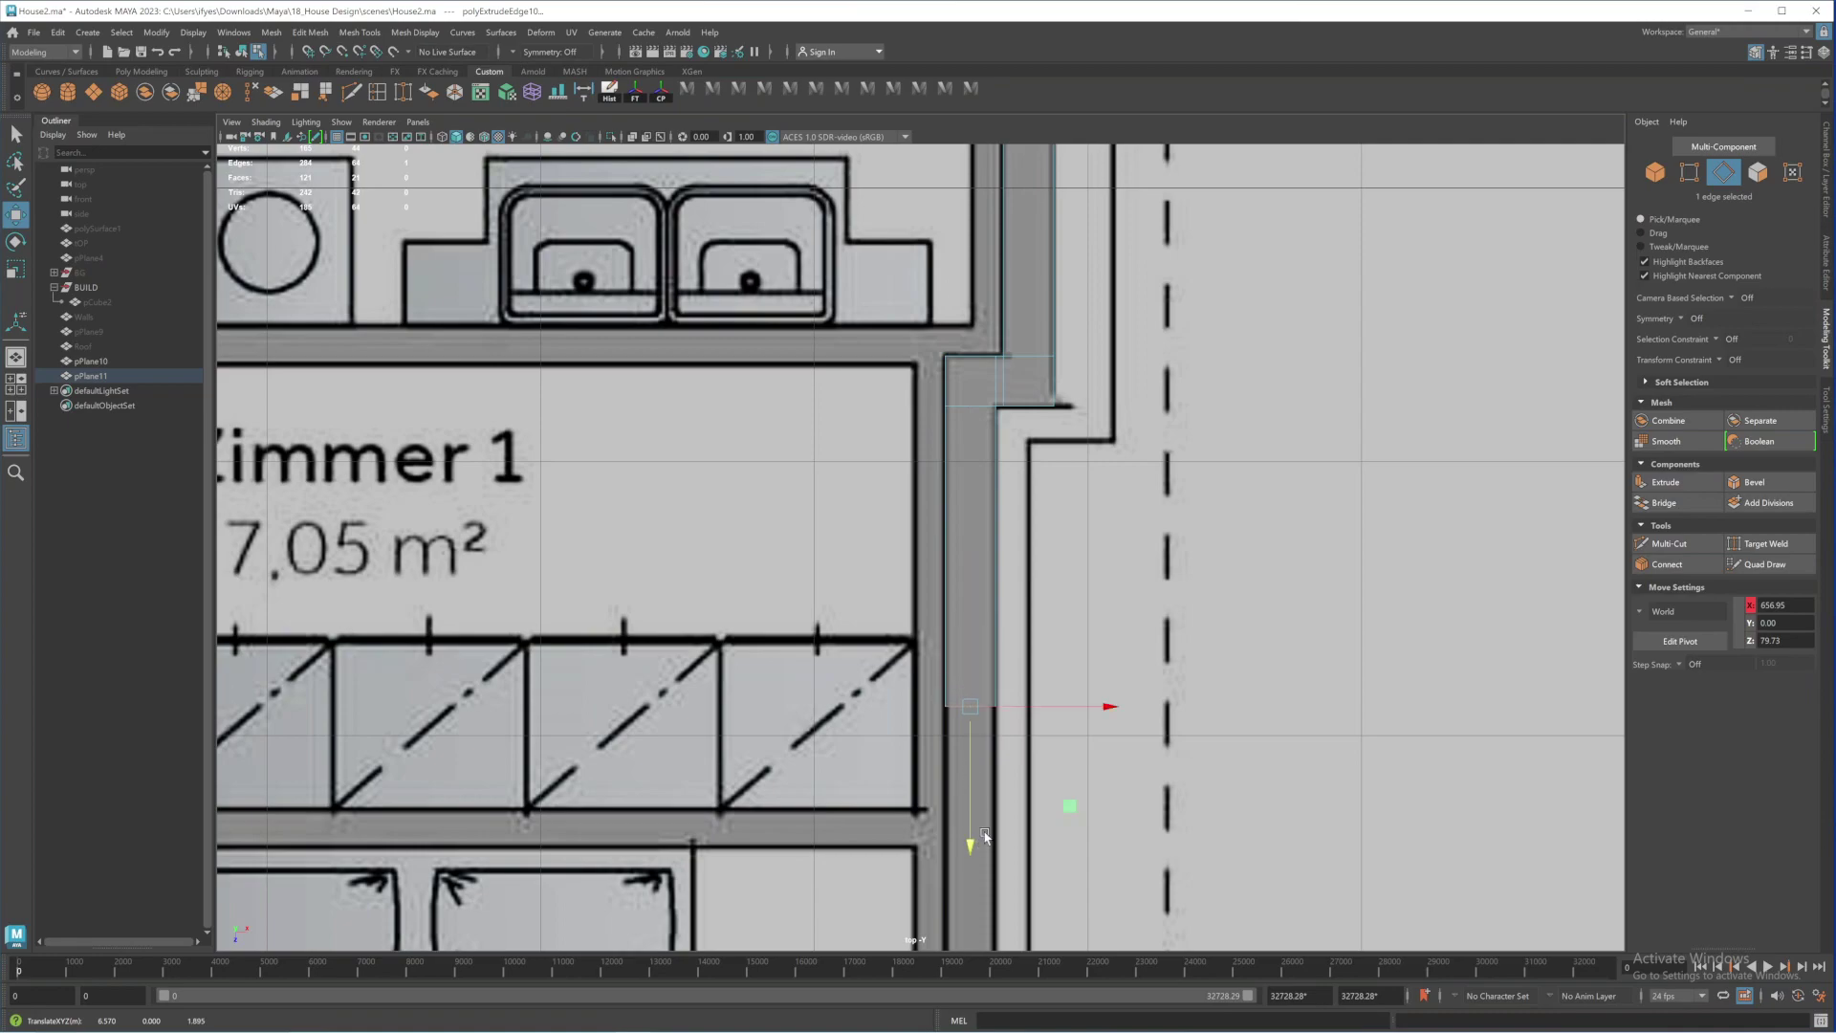
middle_click_drag(972, 841, 1023, 501, "alt")
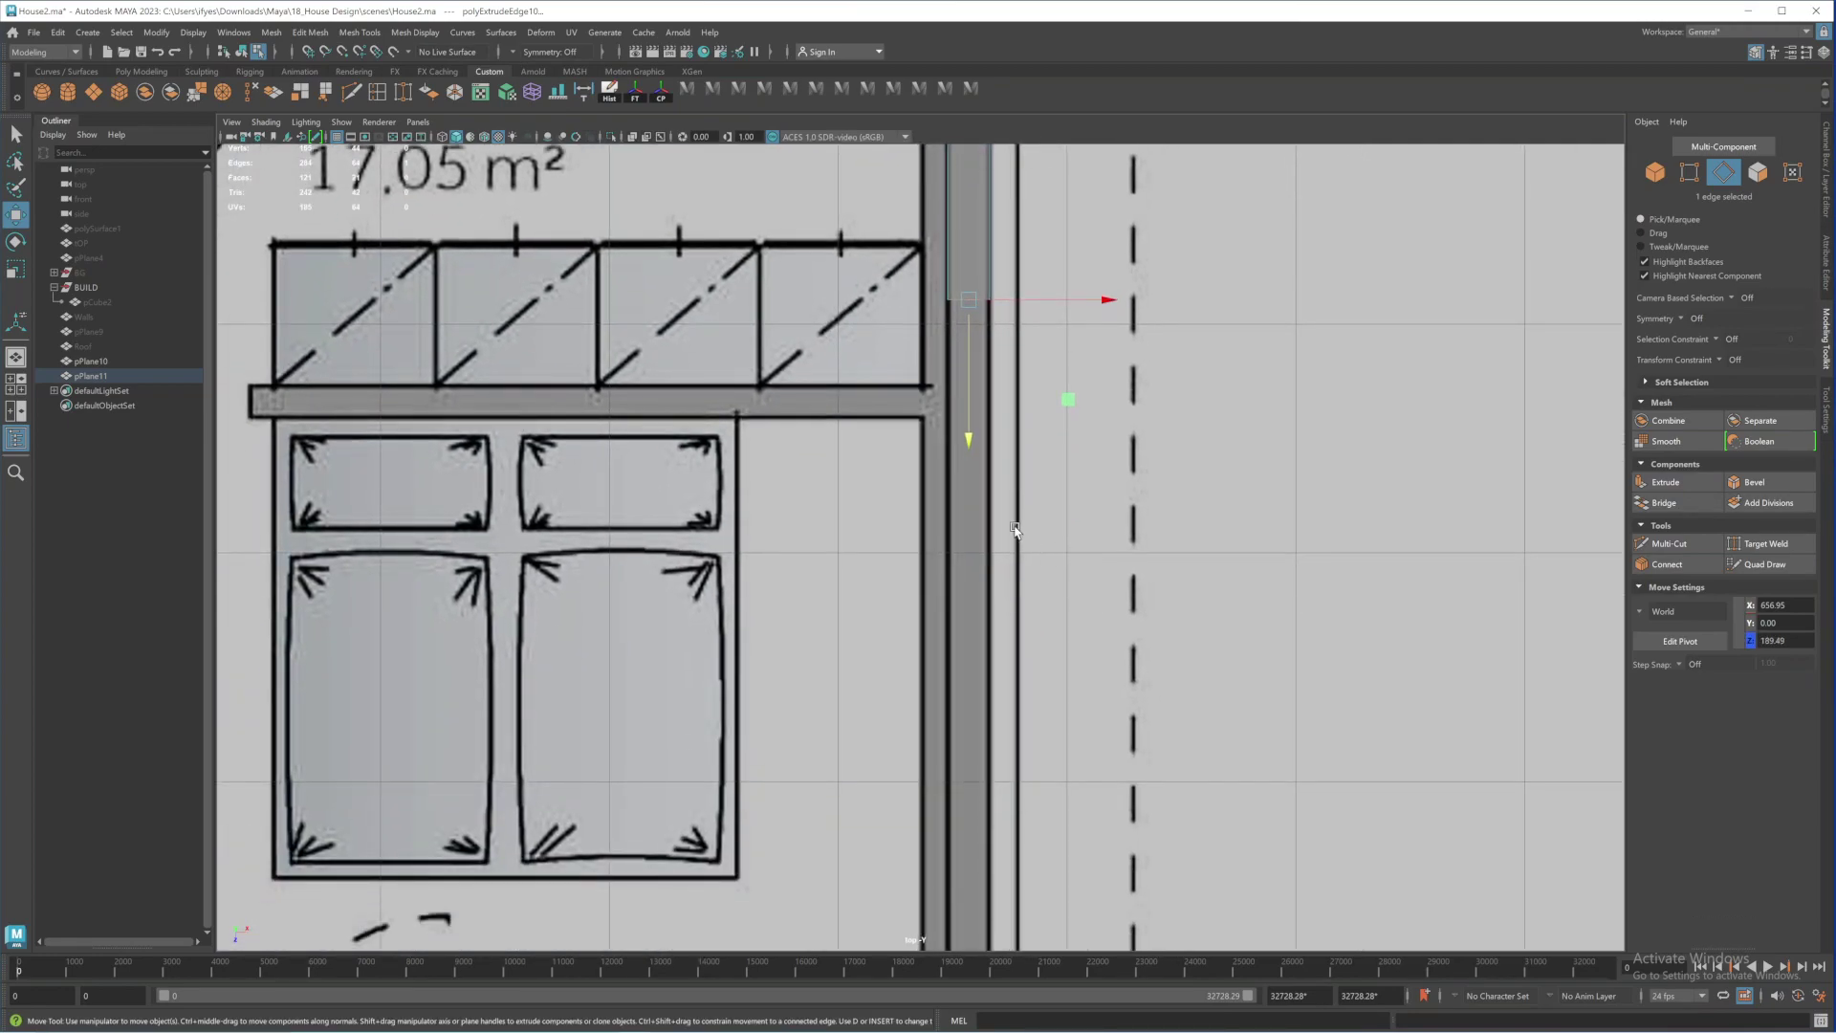
left_click_drag(970, 443, 972, 852)
middle_click_drag(972, 852, 983, 422, "alt")
left_click_drag(963, 424, 983, 840)
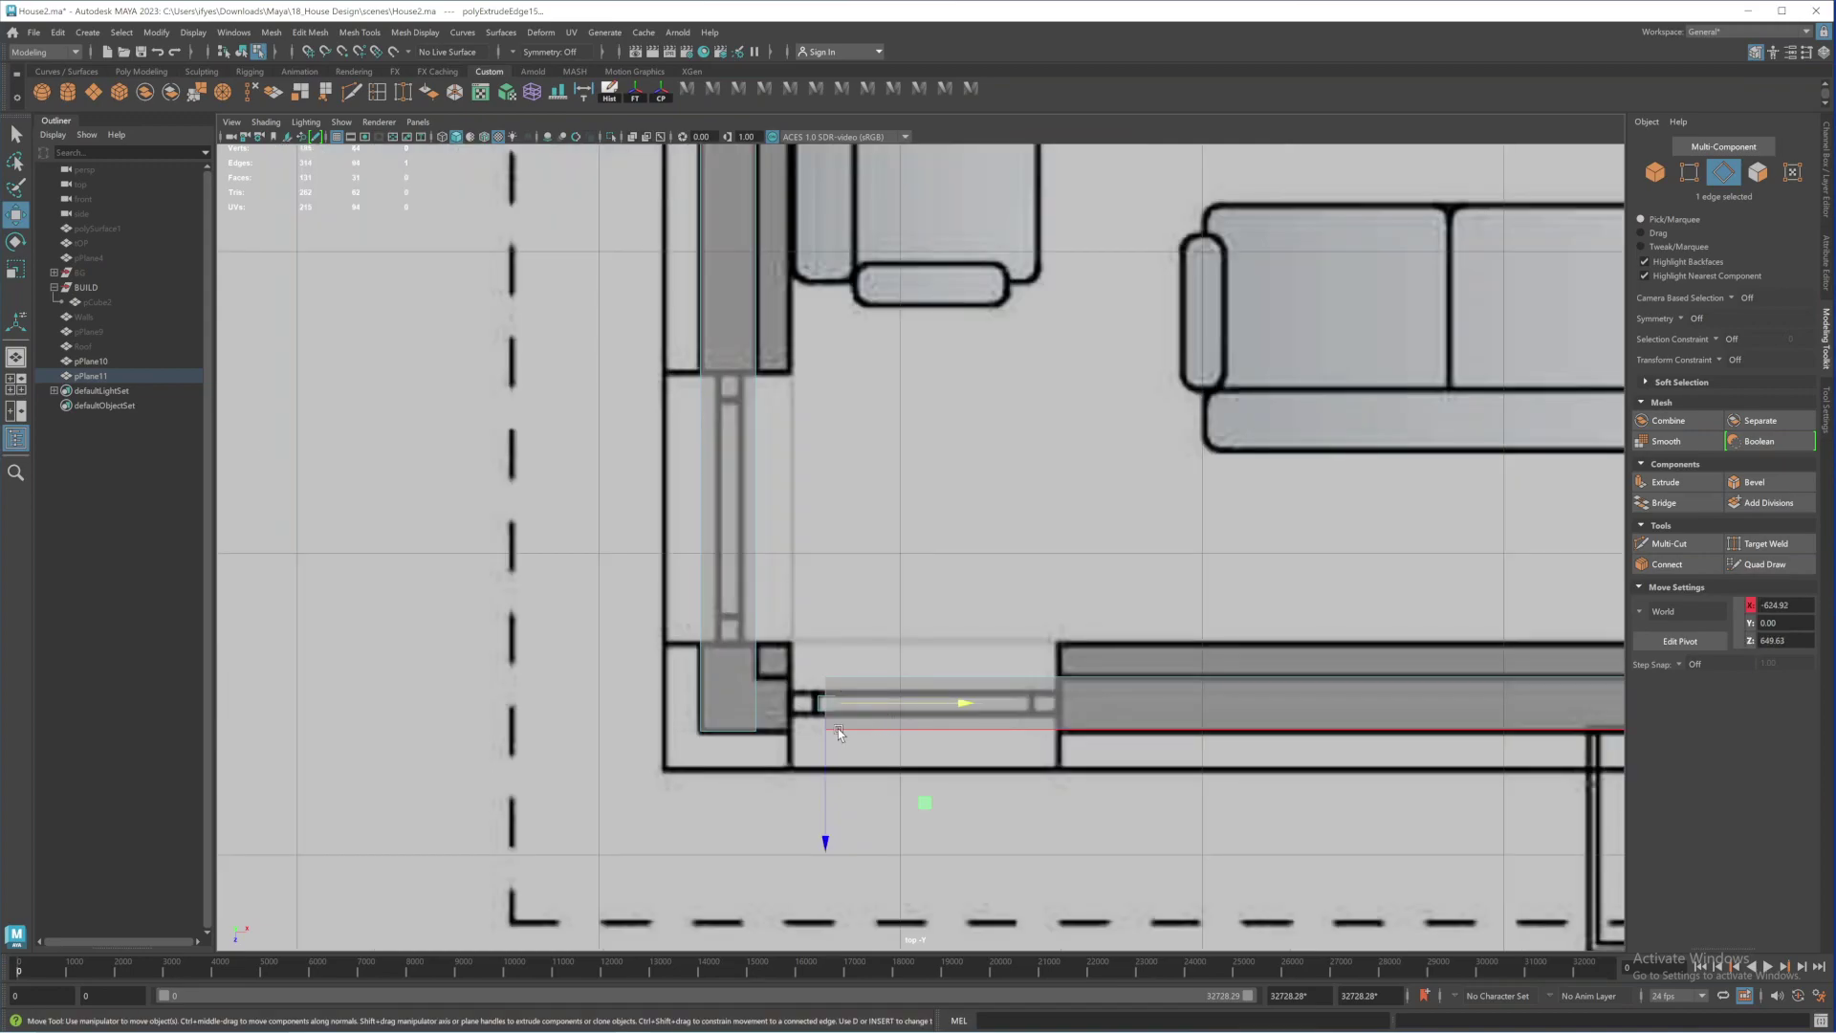
Examine the traced outer walls across the whole floor plan, starting at the Wohn-Esszimmer window corner
scroll(1003, 647, "up", 5)
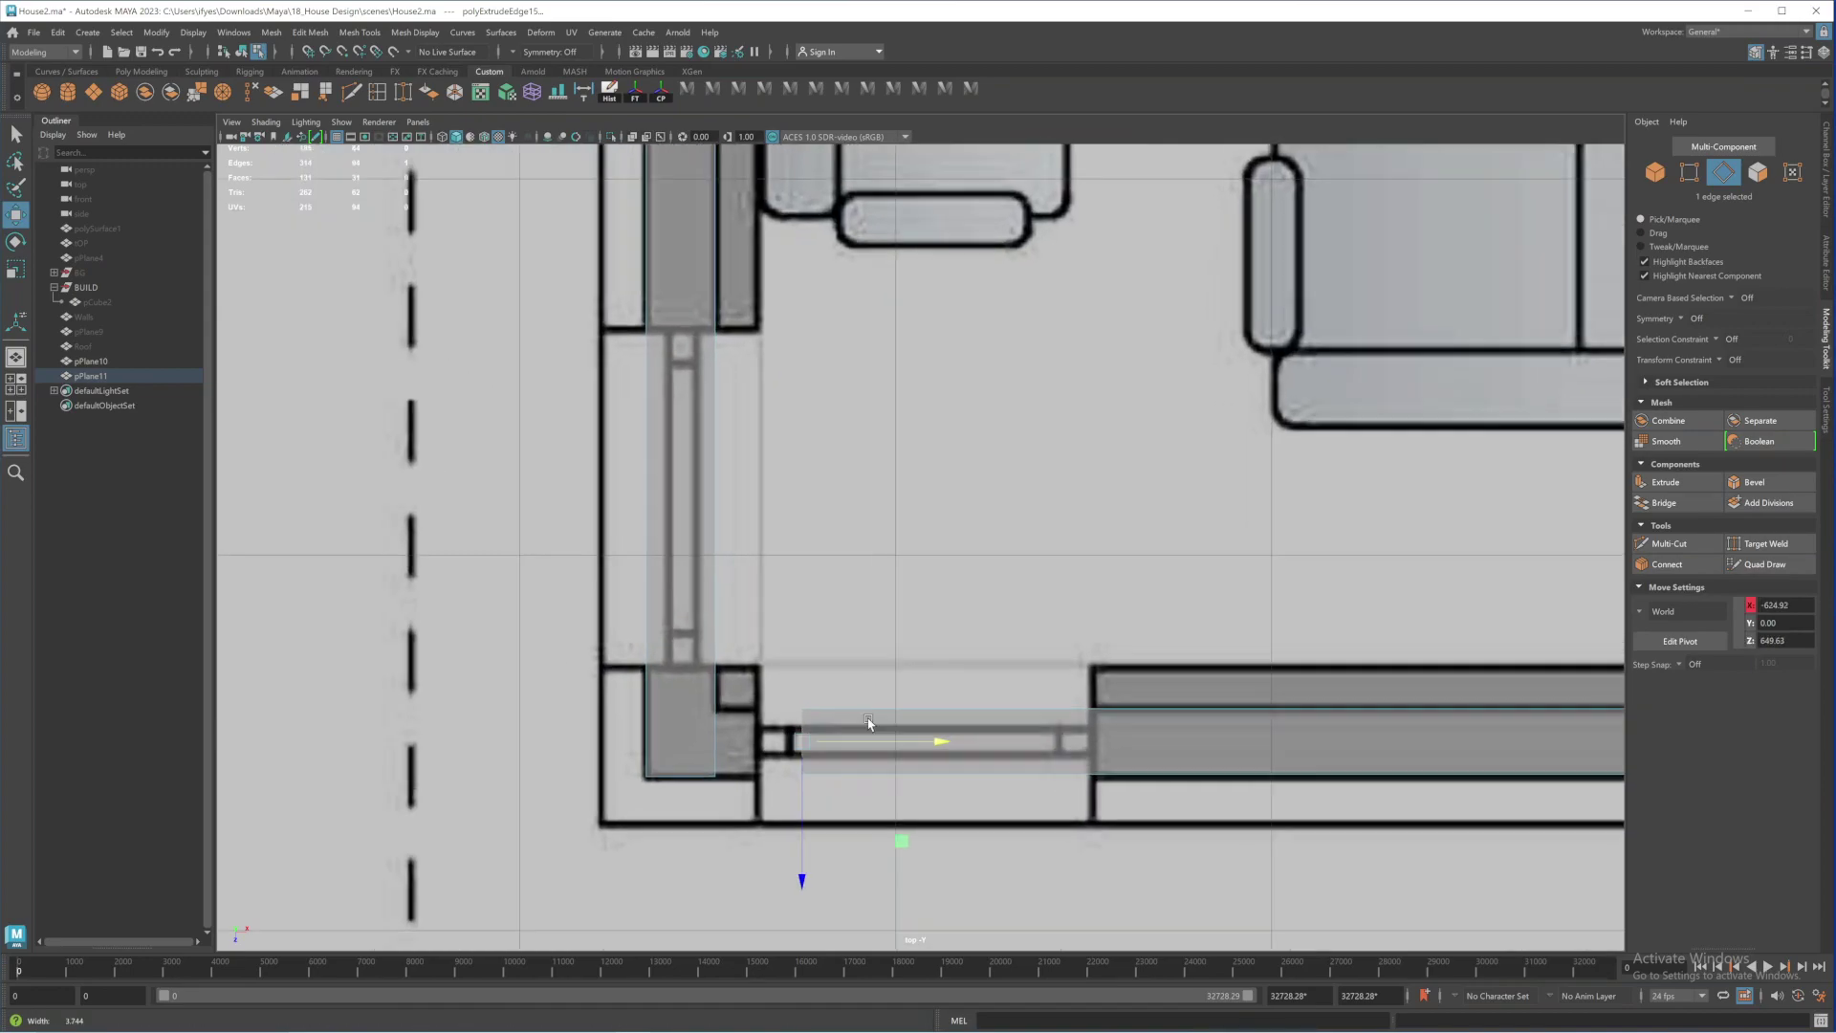
scroll(1003, 648, "down", 2)
scroll(1189, 644, "down", 4)
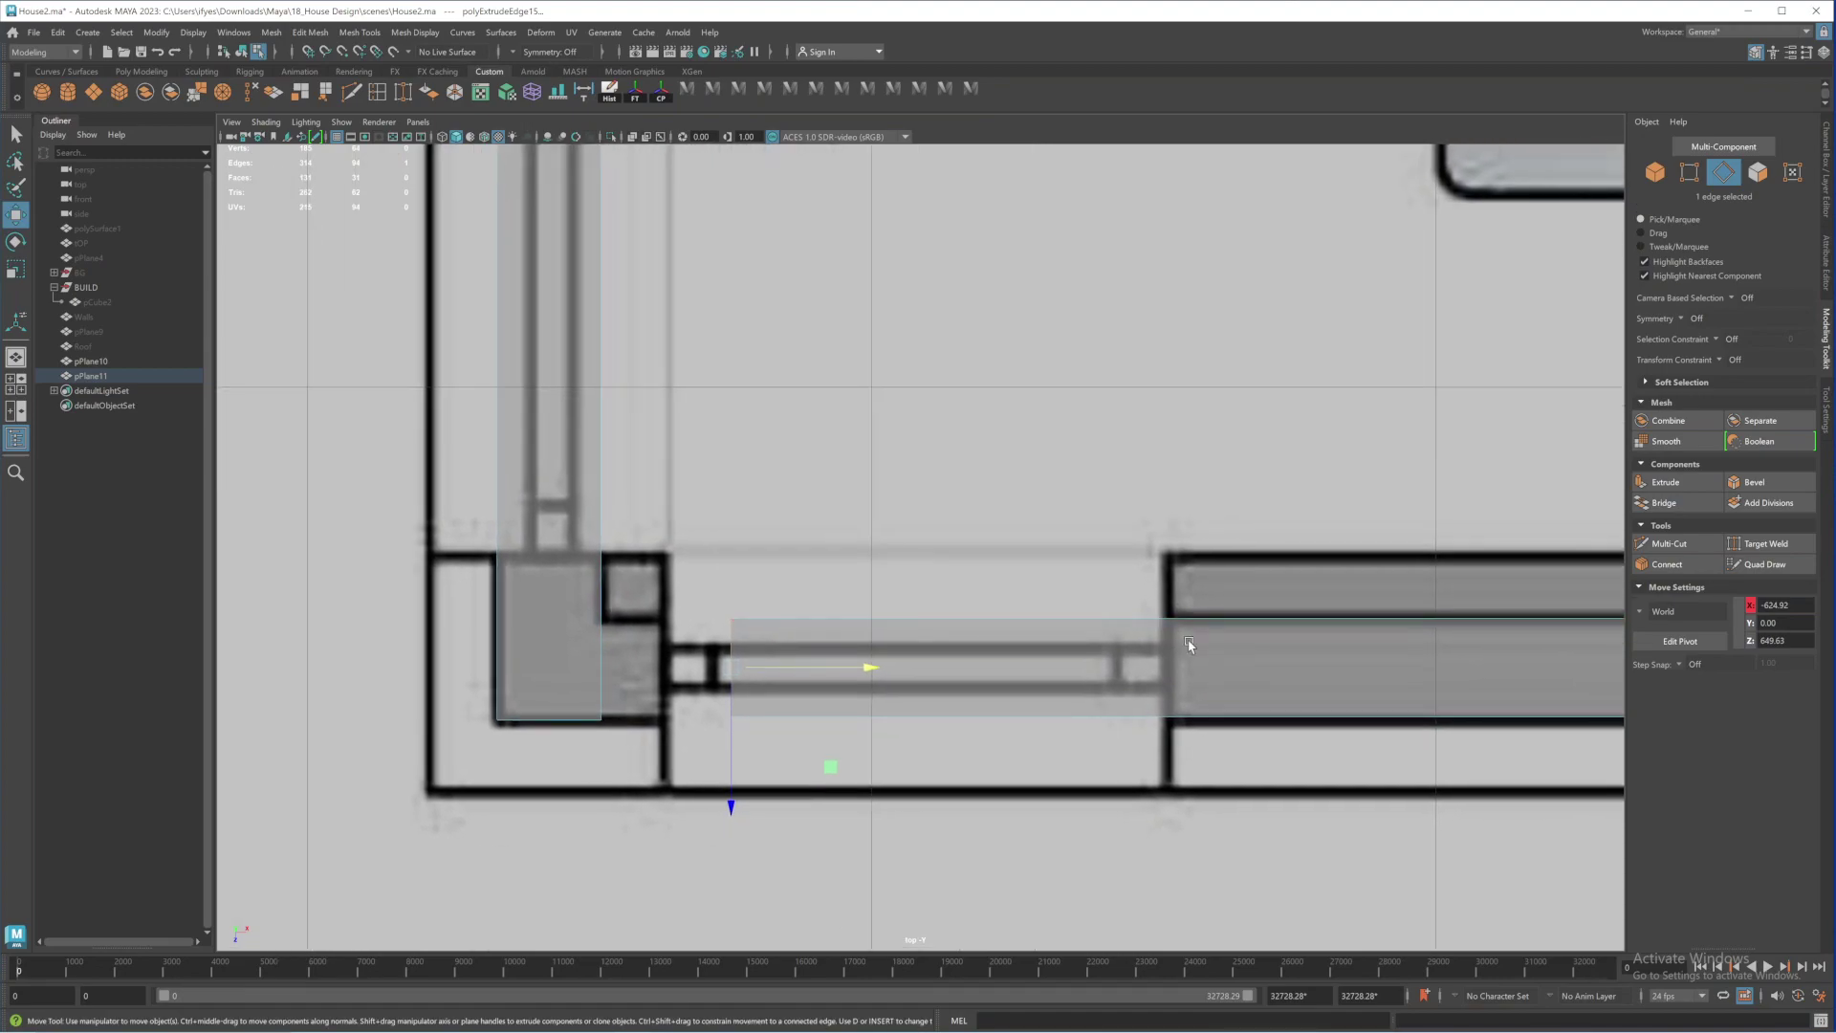
scroll(1023, 480, "down", 5)
middle_click_drag(1132, 507, 1034, 634, "alt")
scroll(1034, 634, "down", 5)
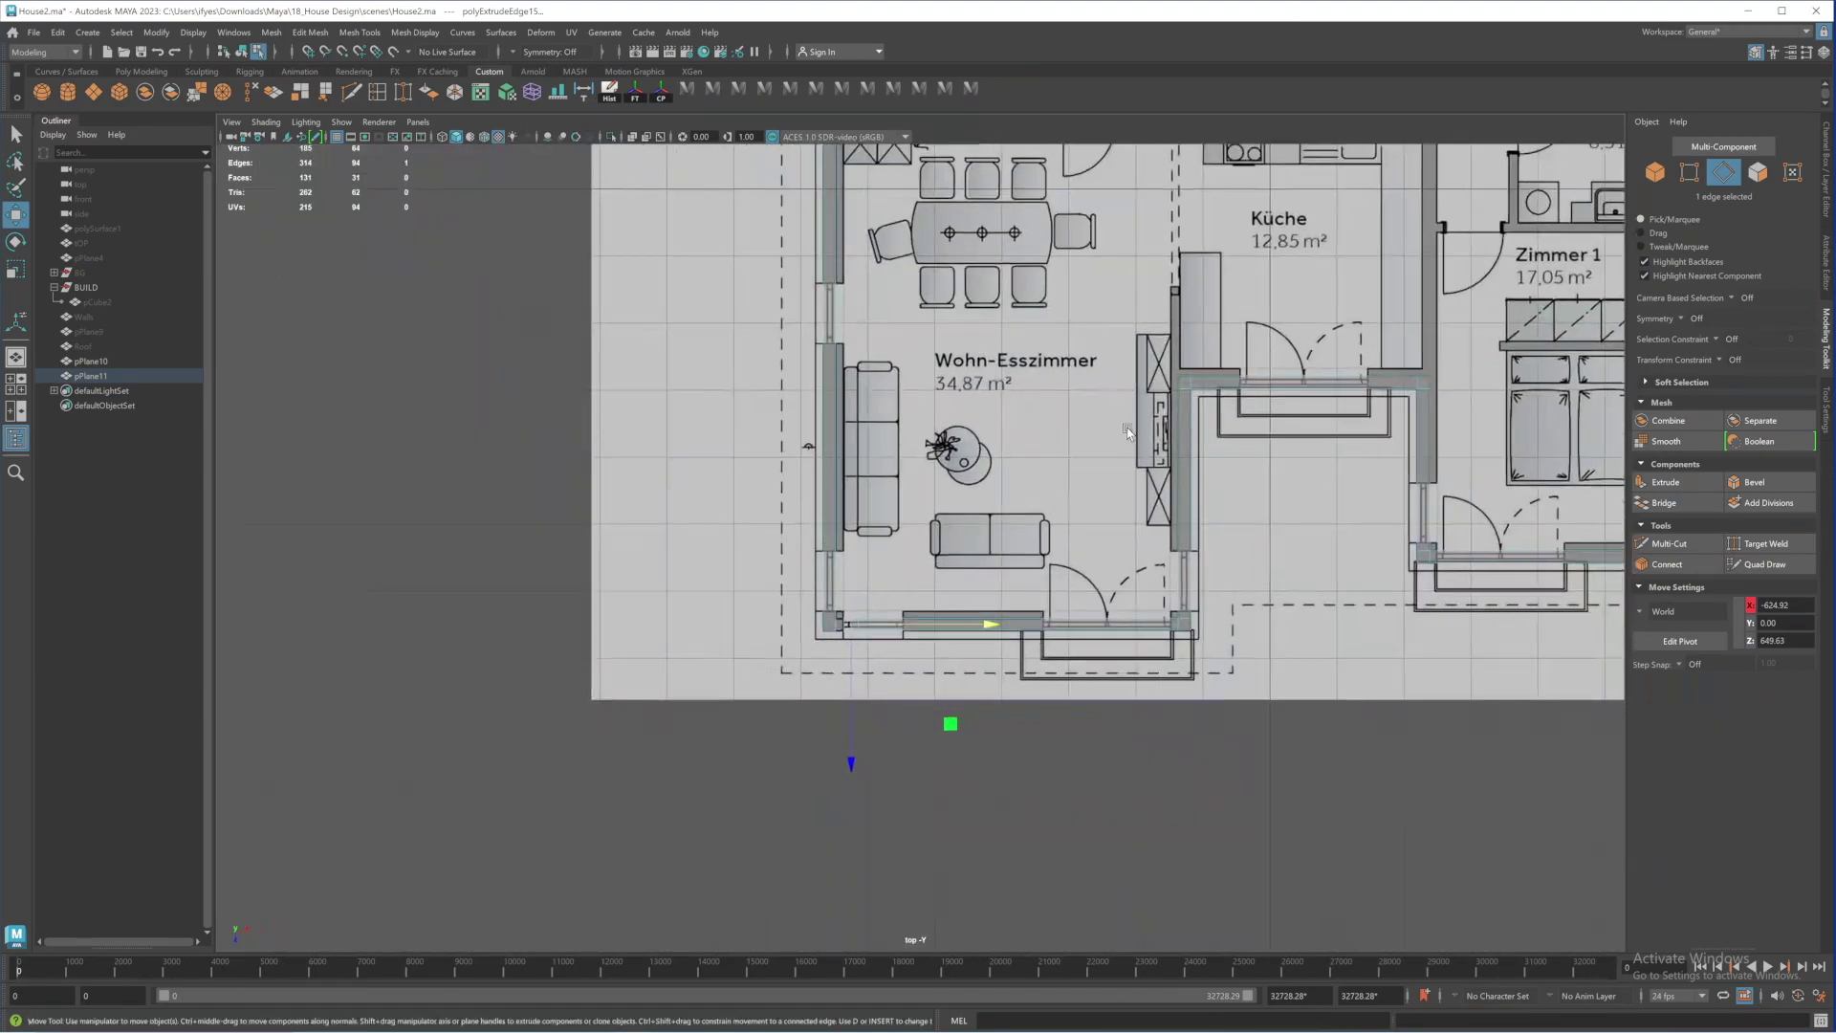
middle_click_drag(1309, 416, 1052, 711, "alt")
scroll(1081, 621, "down", 5)
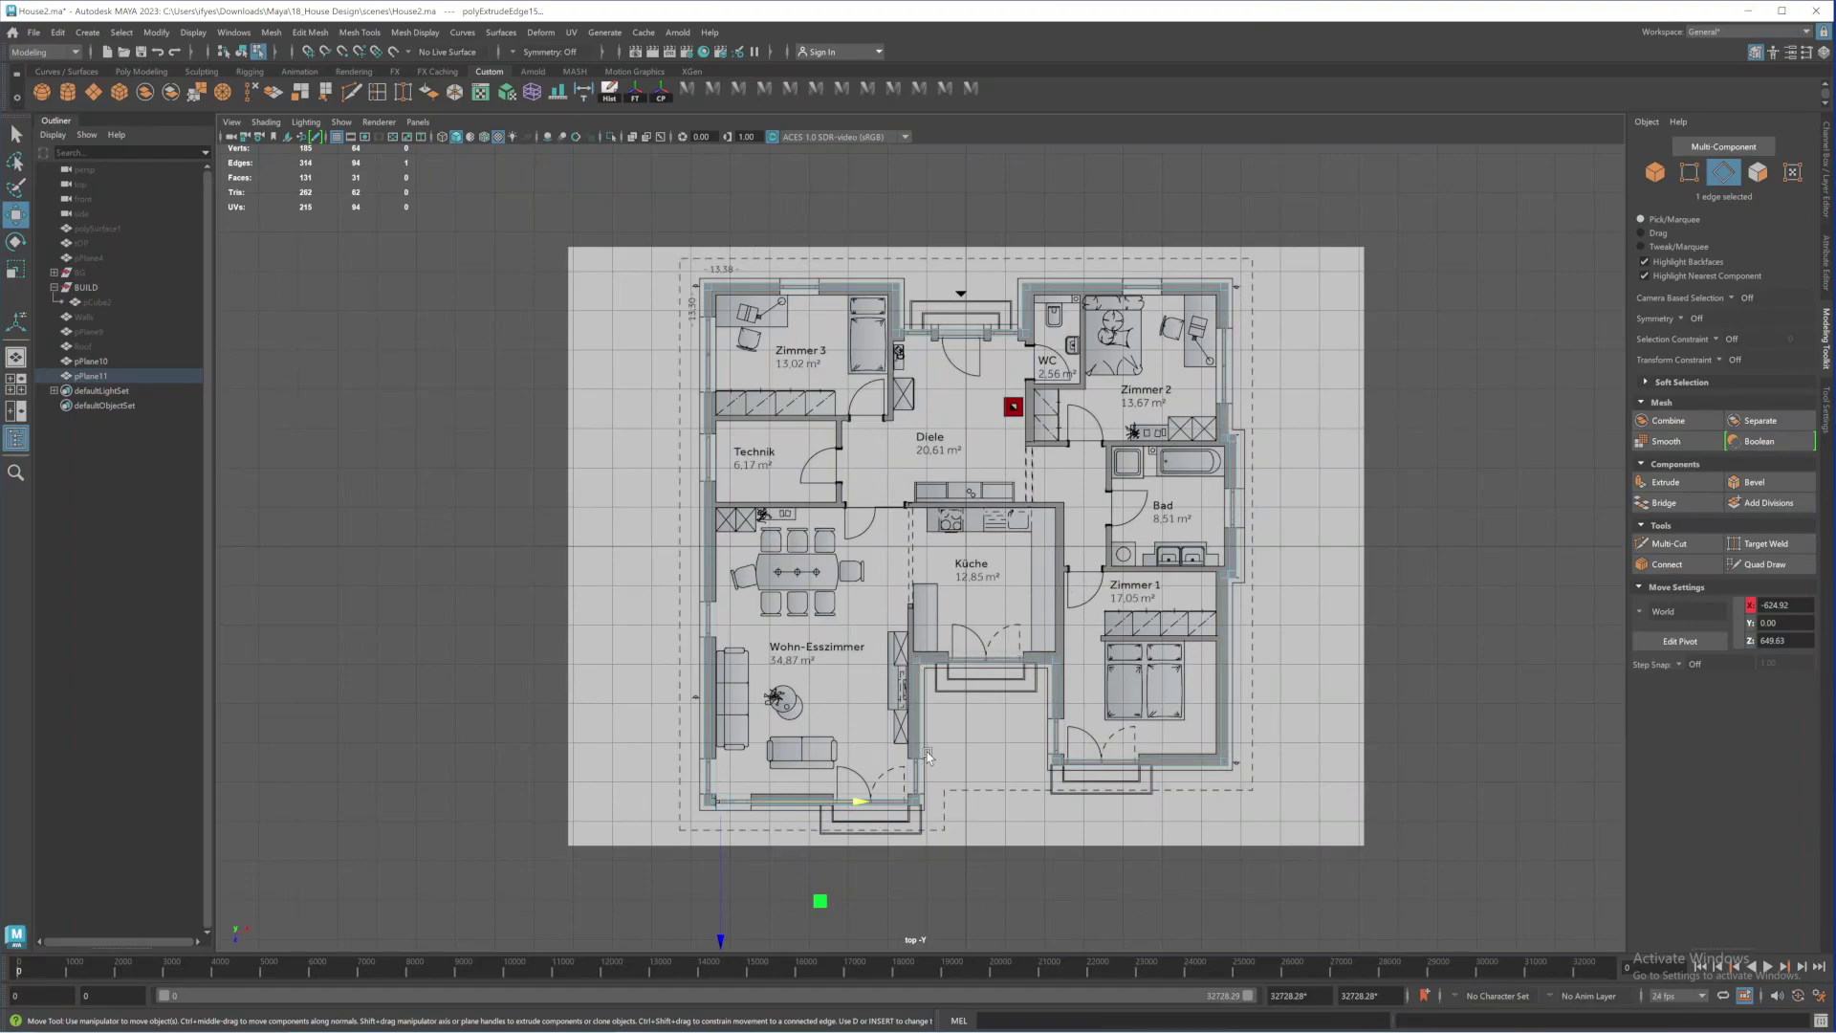
middle_click_drag(769, 762, 975, 658, "alt")
Move the end edge of the Wohn-Esszimmer terrace-side wall in X across the window and just past the corner wall piece
scroll(976, 658, "up", 5)
middle_click_drag(1129, 823, 1095, 602, "alt")
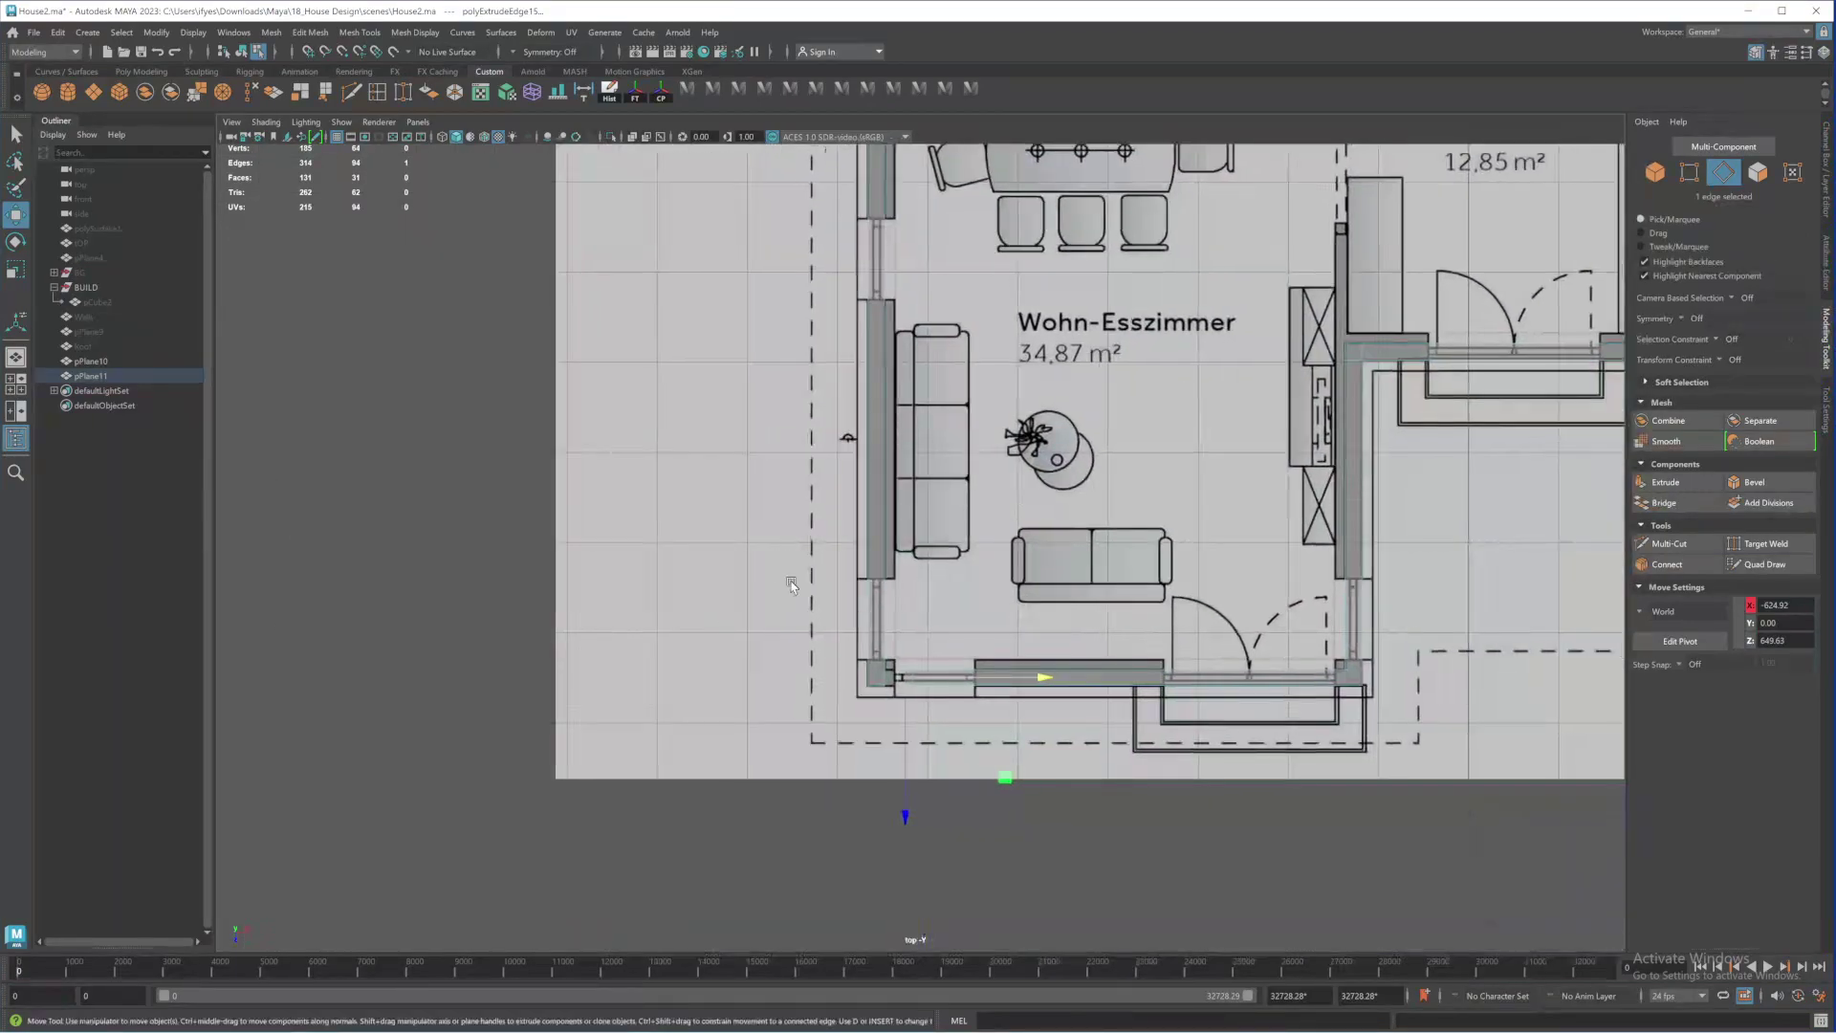
scroll(1127, 680, "up", 3)
middle_click_drag(1126, 683, 1086, 503, "alt")
scroll(1084, 505, "up", 3)
middle_click_drag(1021, 656, 1176, 652, "alt")
scroll(1175, 650, "up", 5)
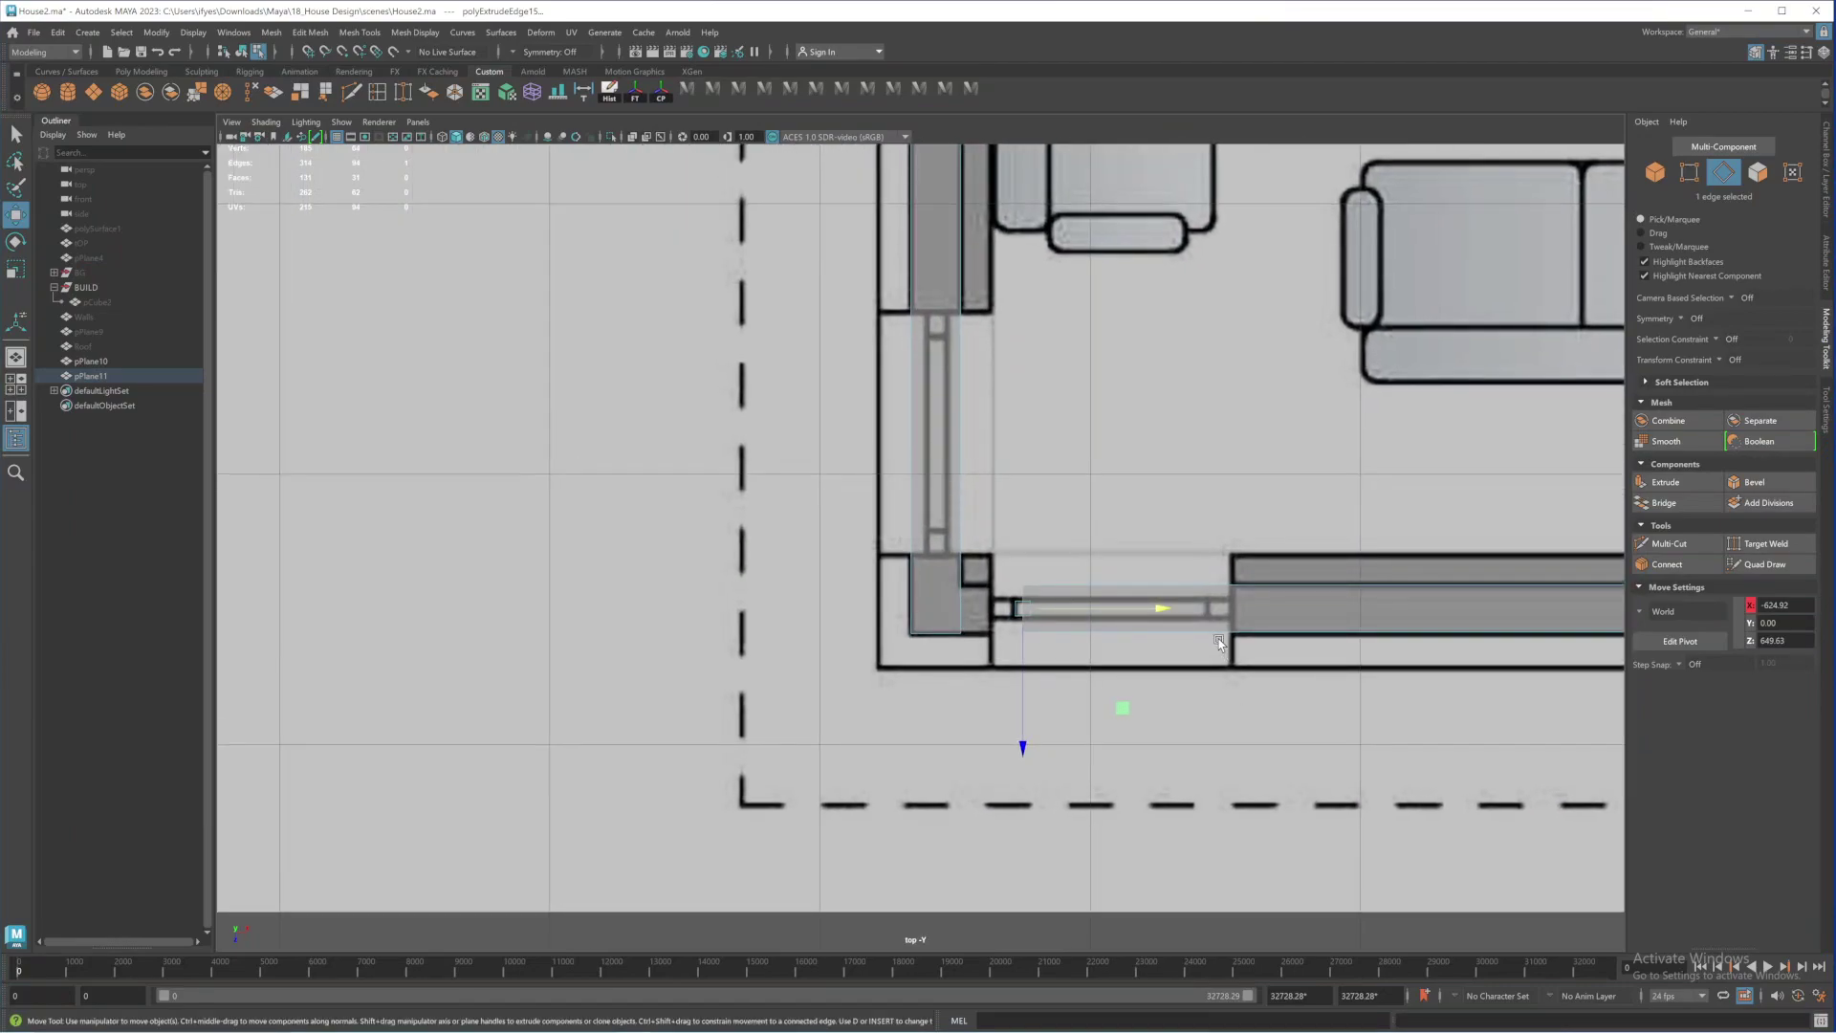
scroll(1164, 605, "up", 4)
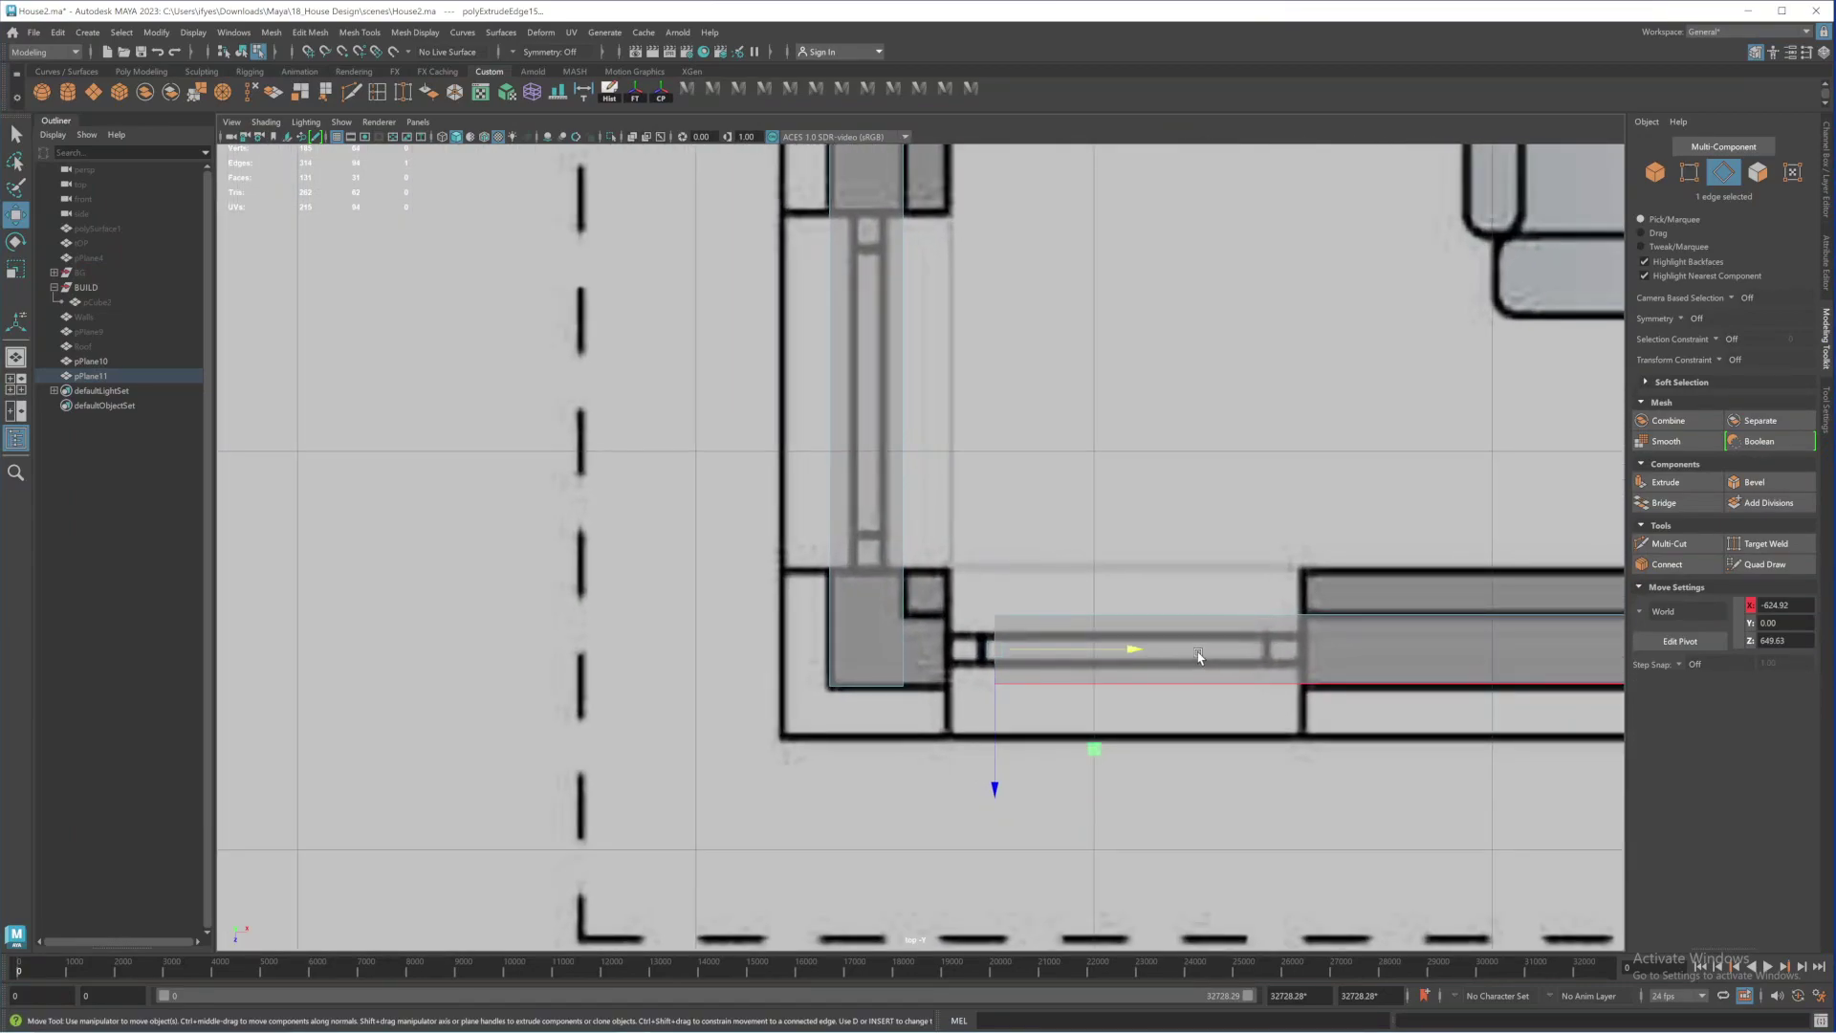
left_click_drag(1141, 652, 1043, 677)
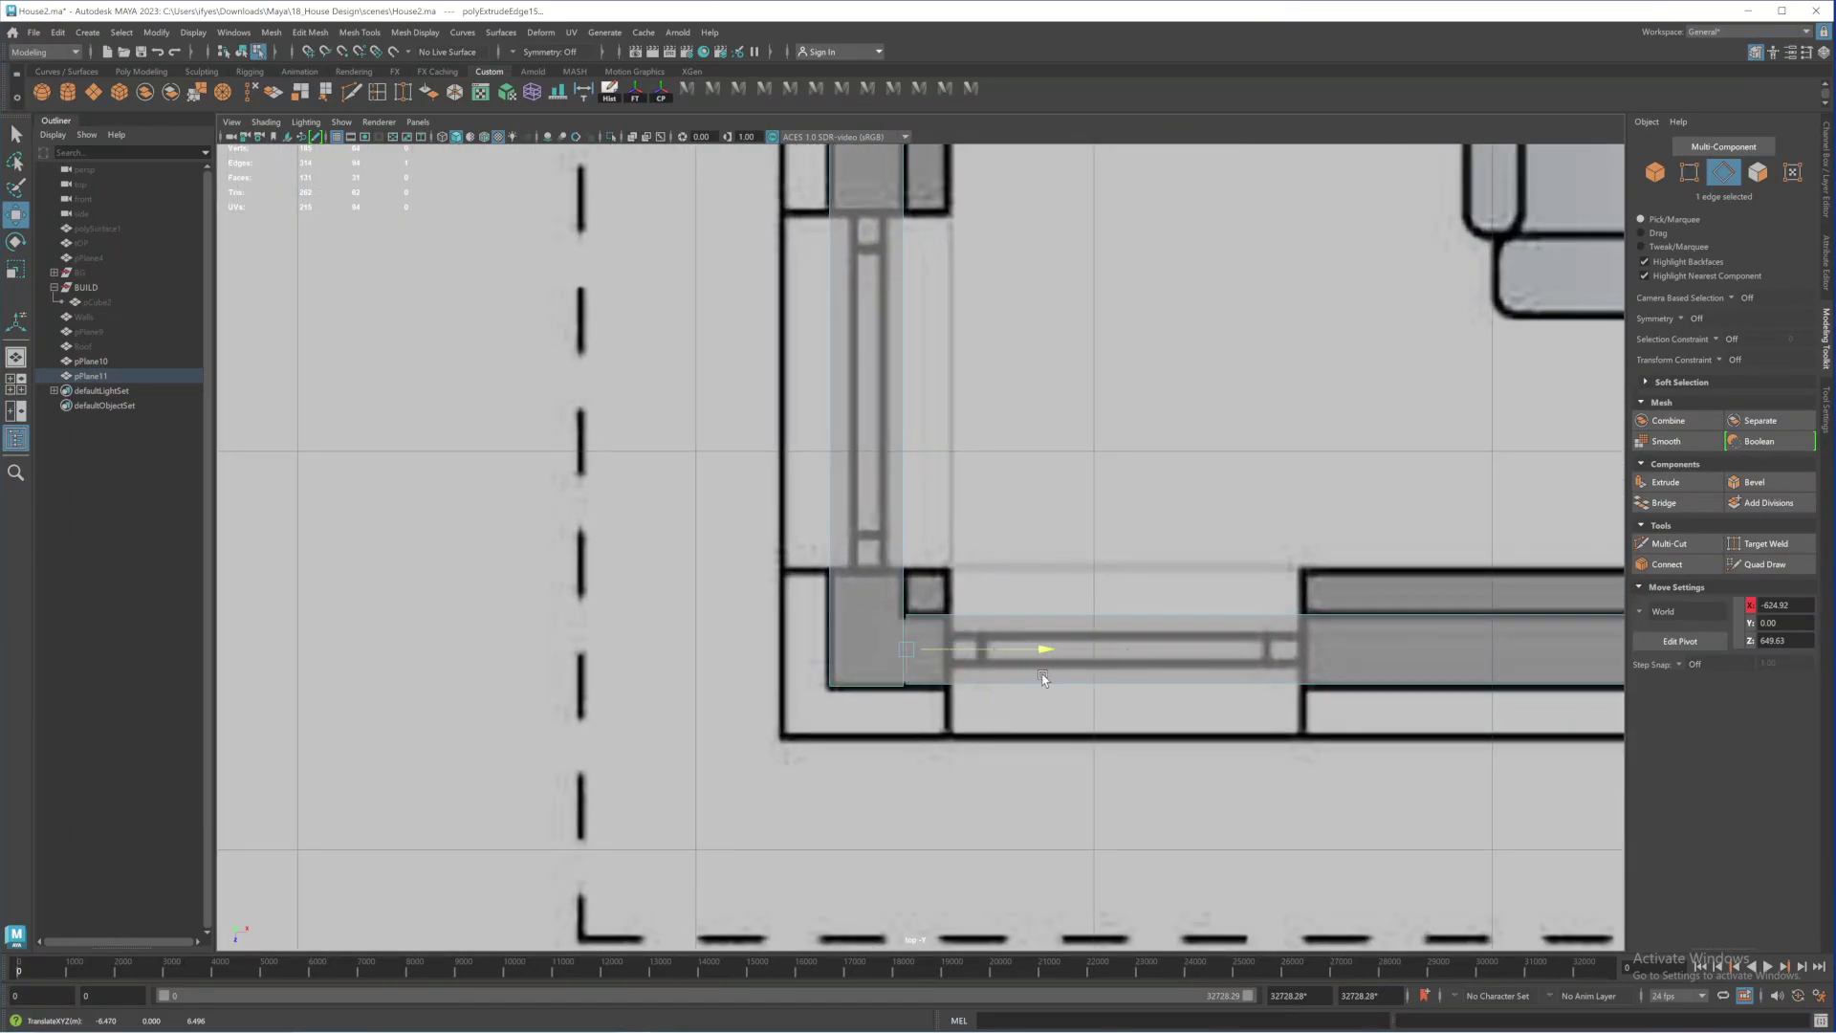
scroll(971, 602, "up", 5)
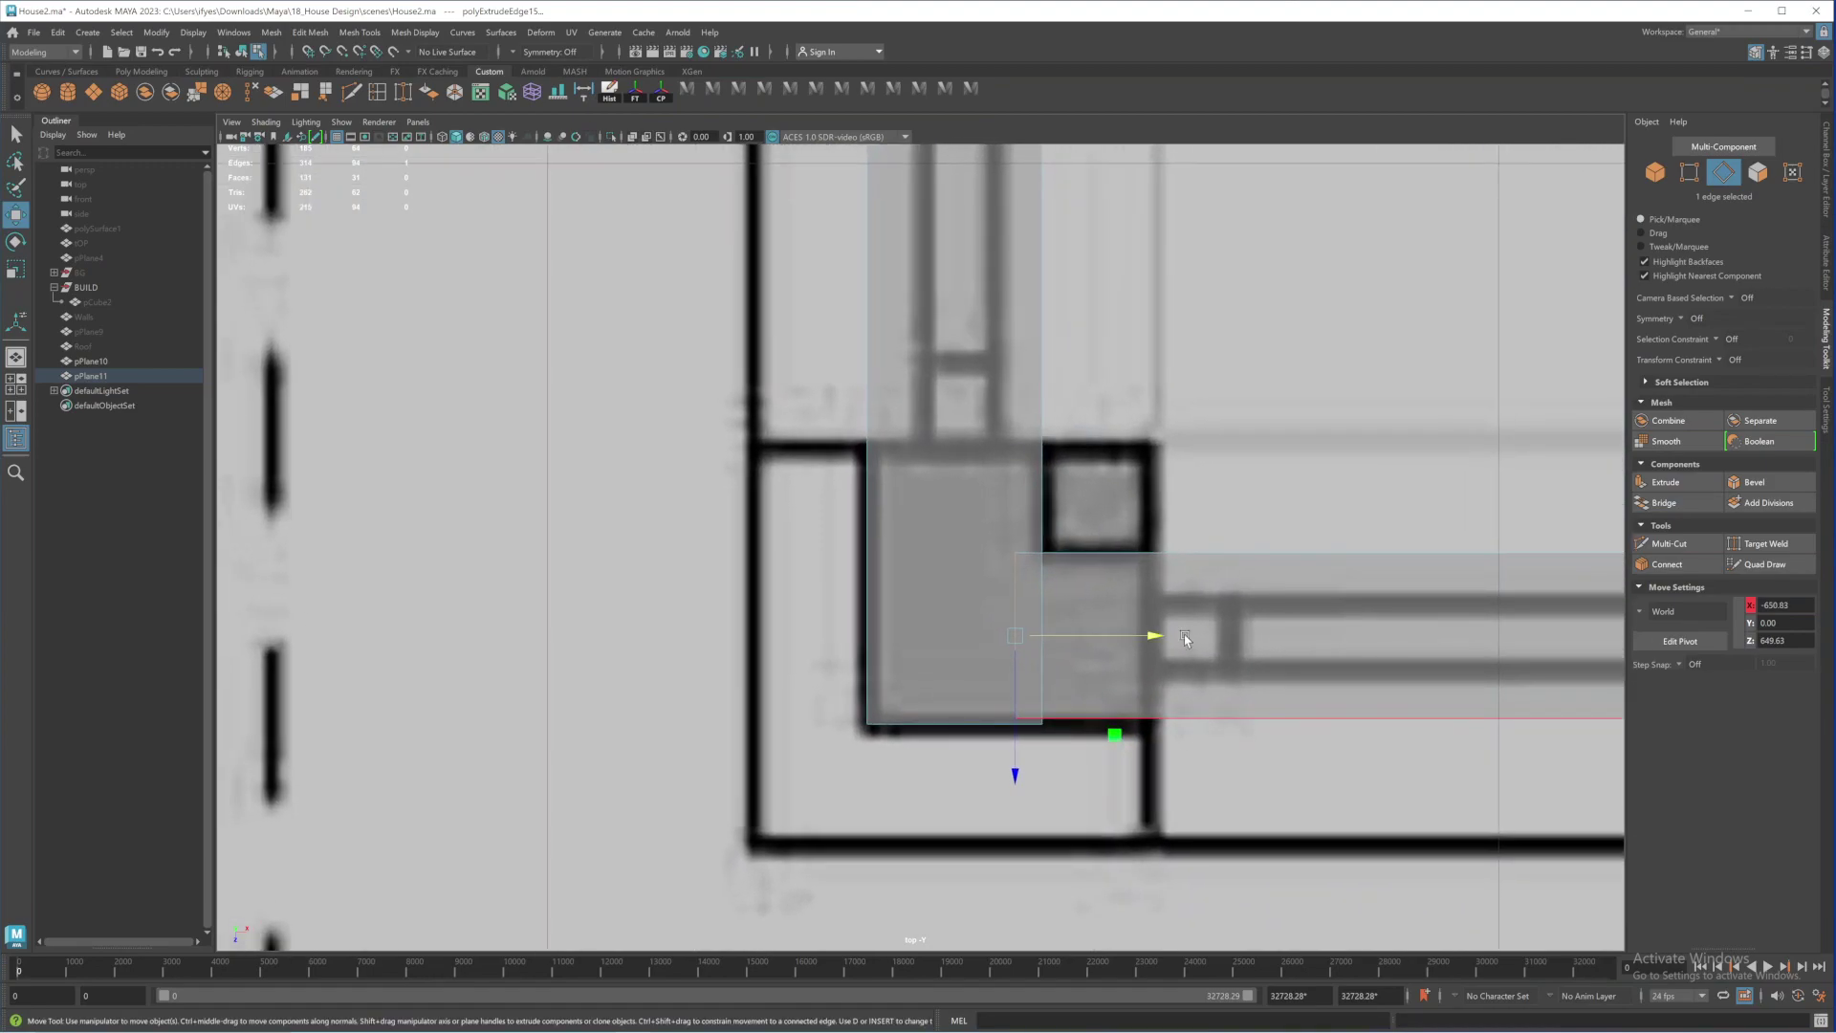
left_click_drag(1154, 635, 962, 629)
scroll(1164, 676, "up", 3)
middle_click_drag(1081, 654, 931, 624, "alt")
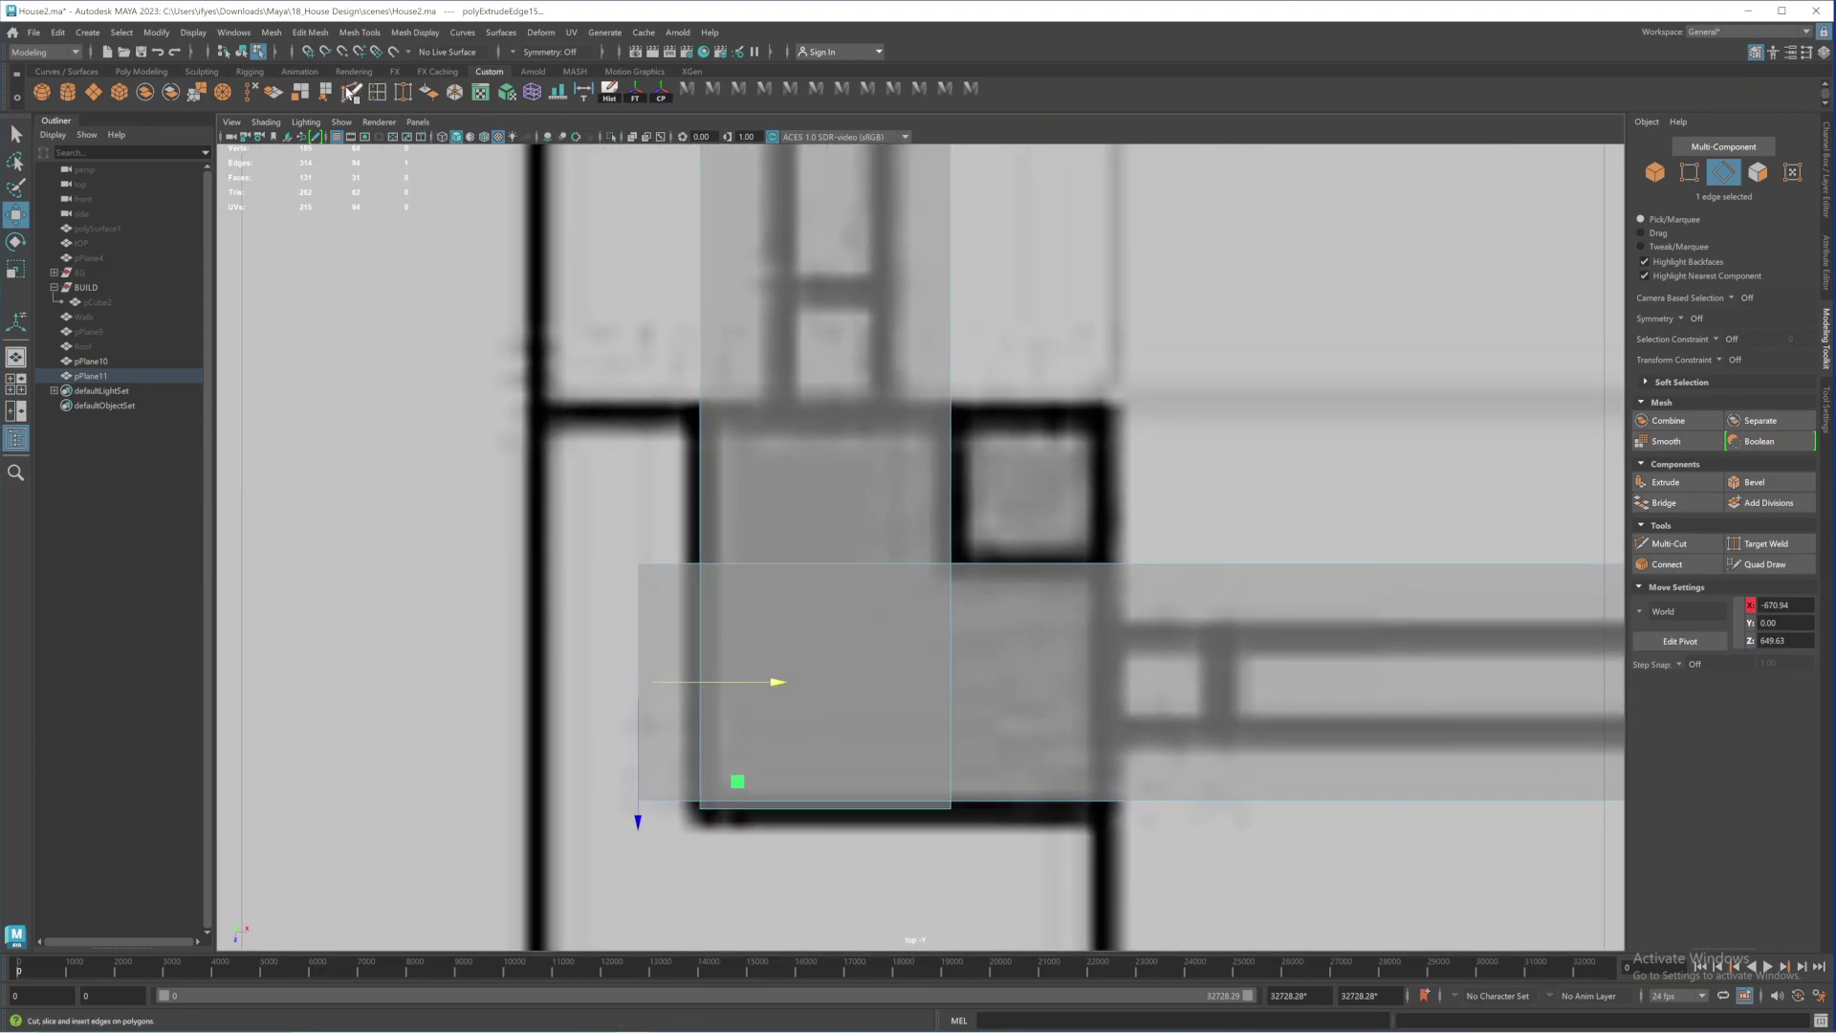
left_click(351, 91)
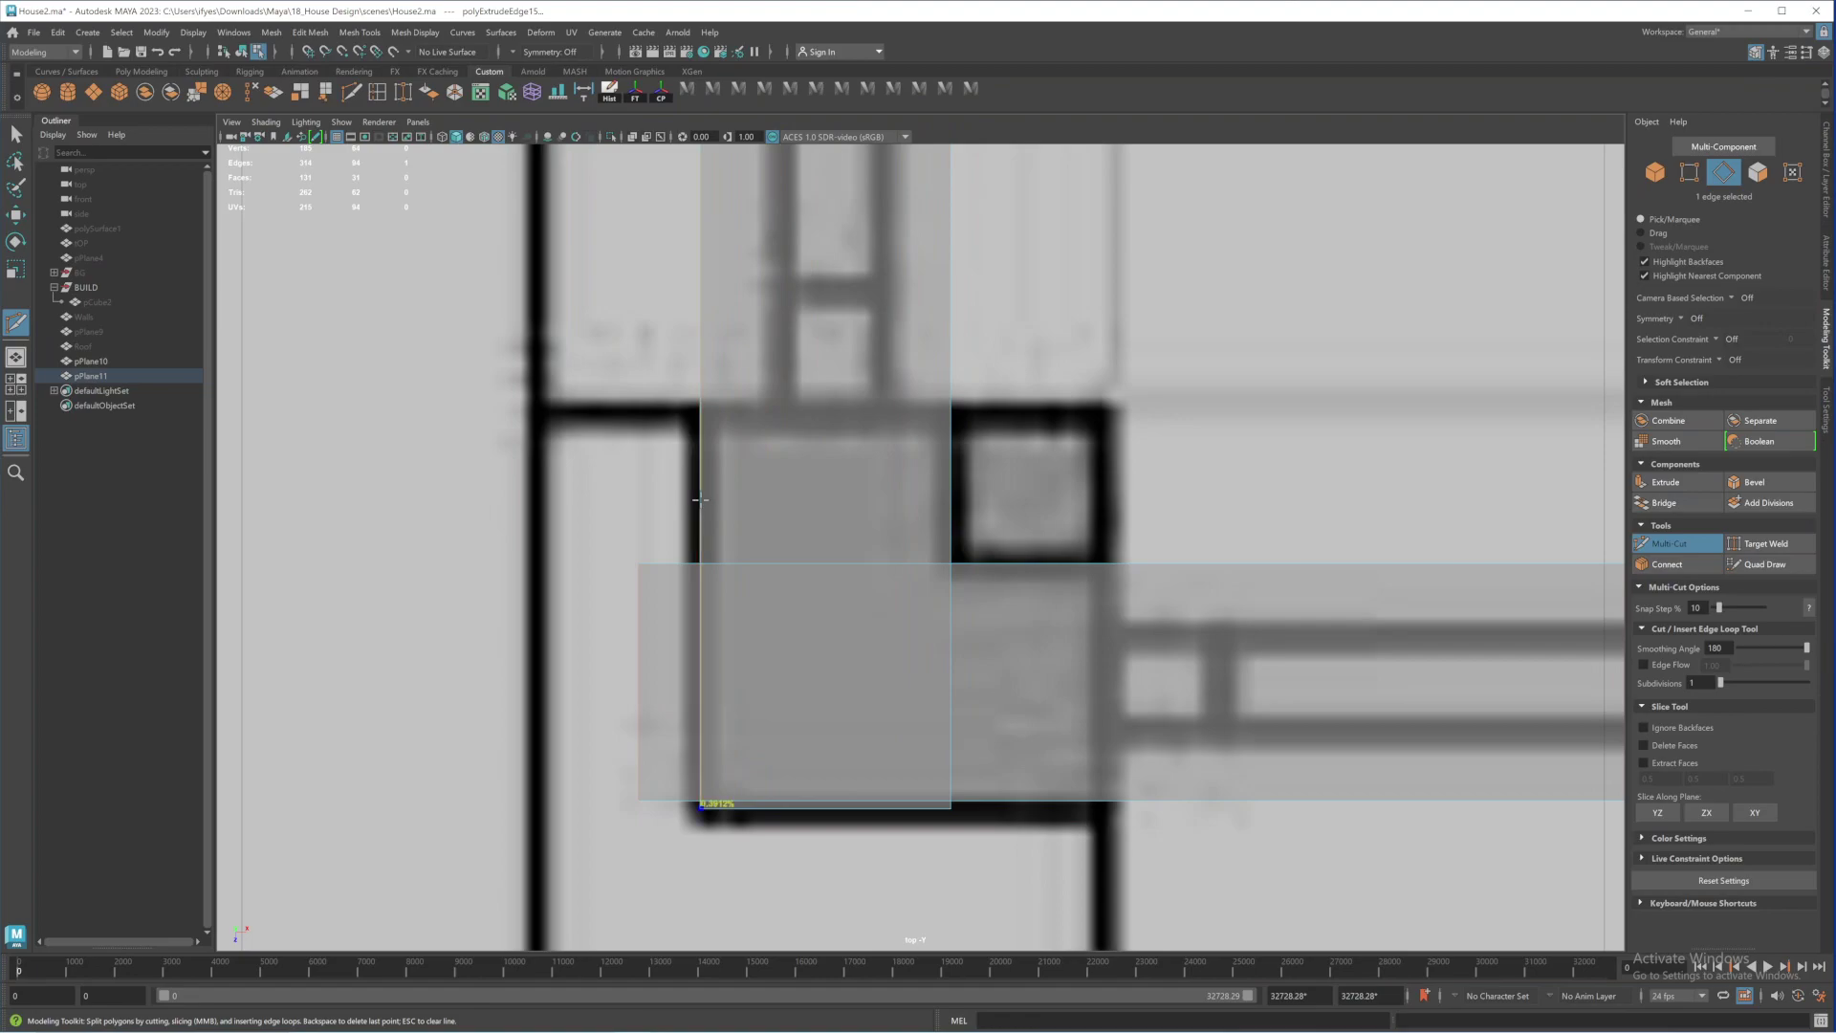
middle_click_drag(909, 508, 883, 525, "alt")
right_click_drag(881, 523, 881, 553, "alt")
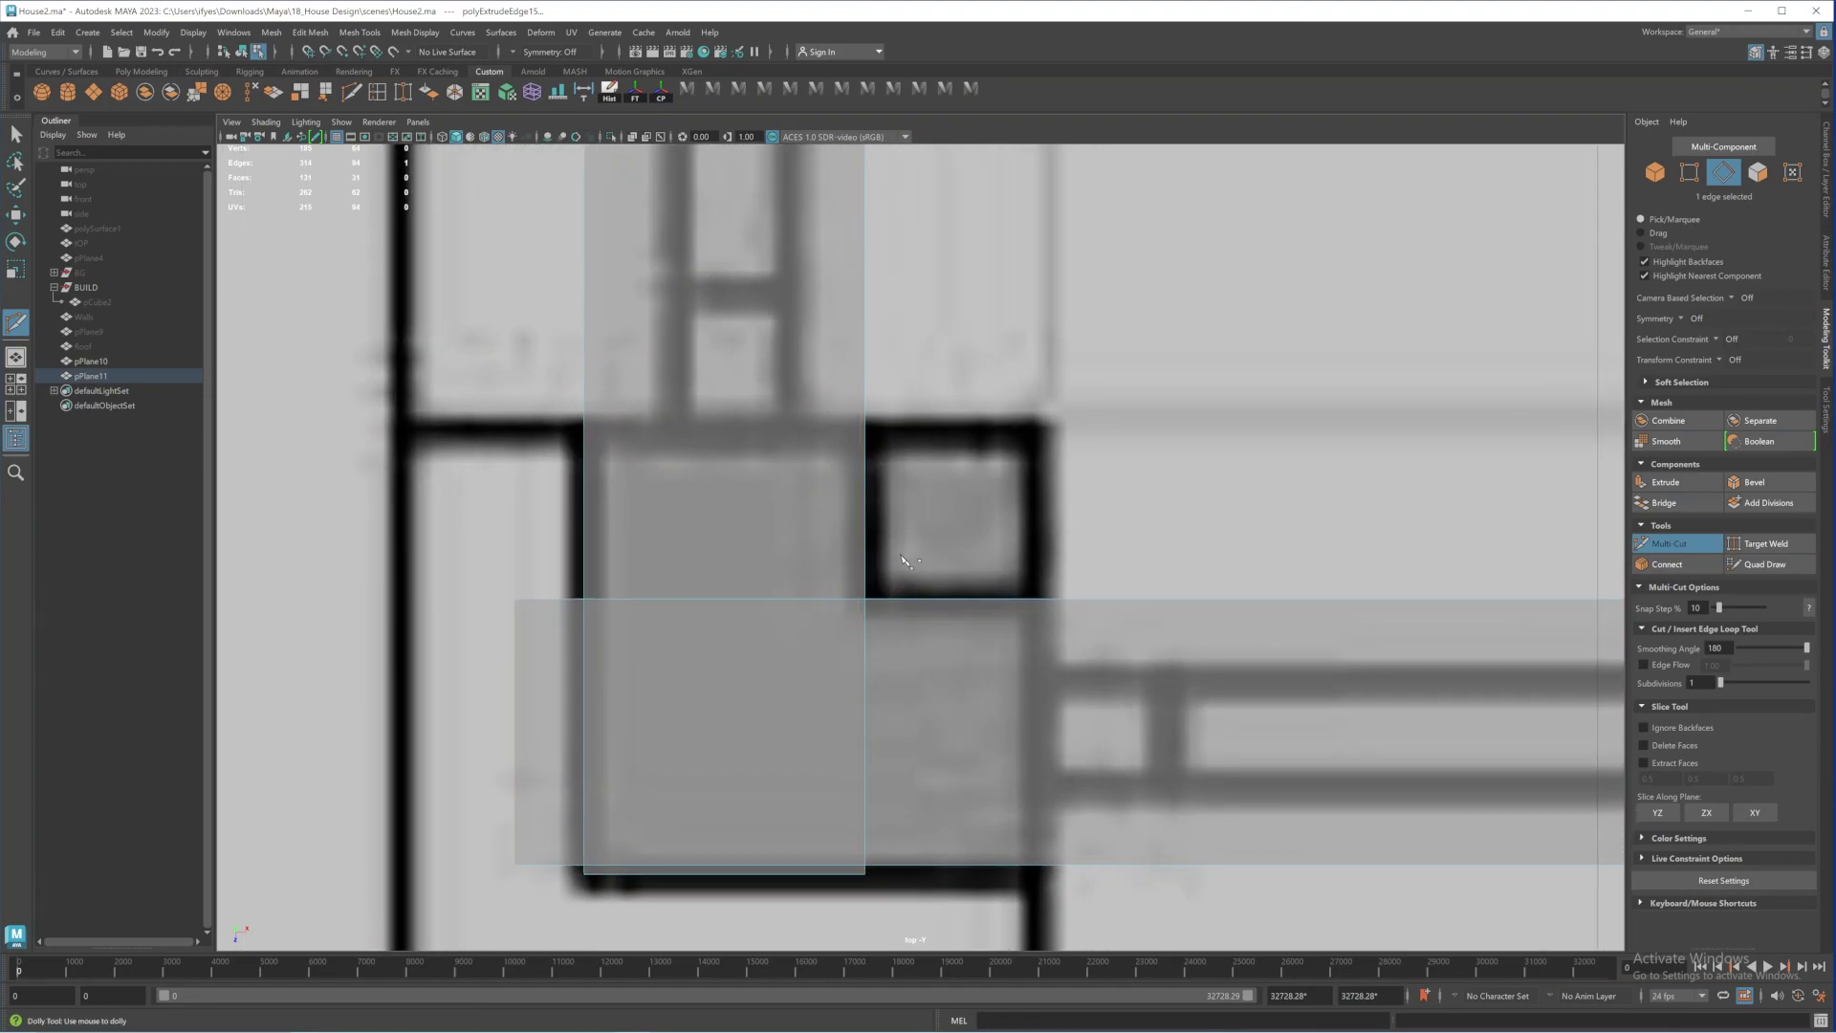
middle_click_drag(907, 561, 1016, 520, "alt")
left_click(15, 134)
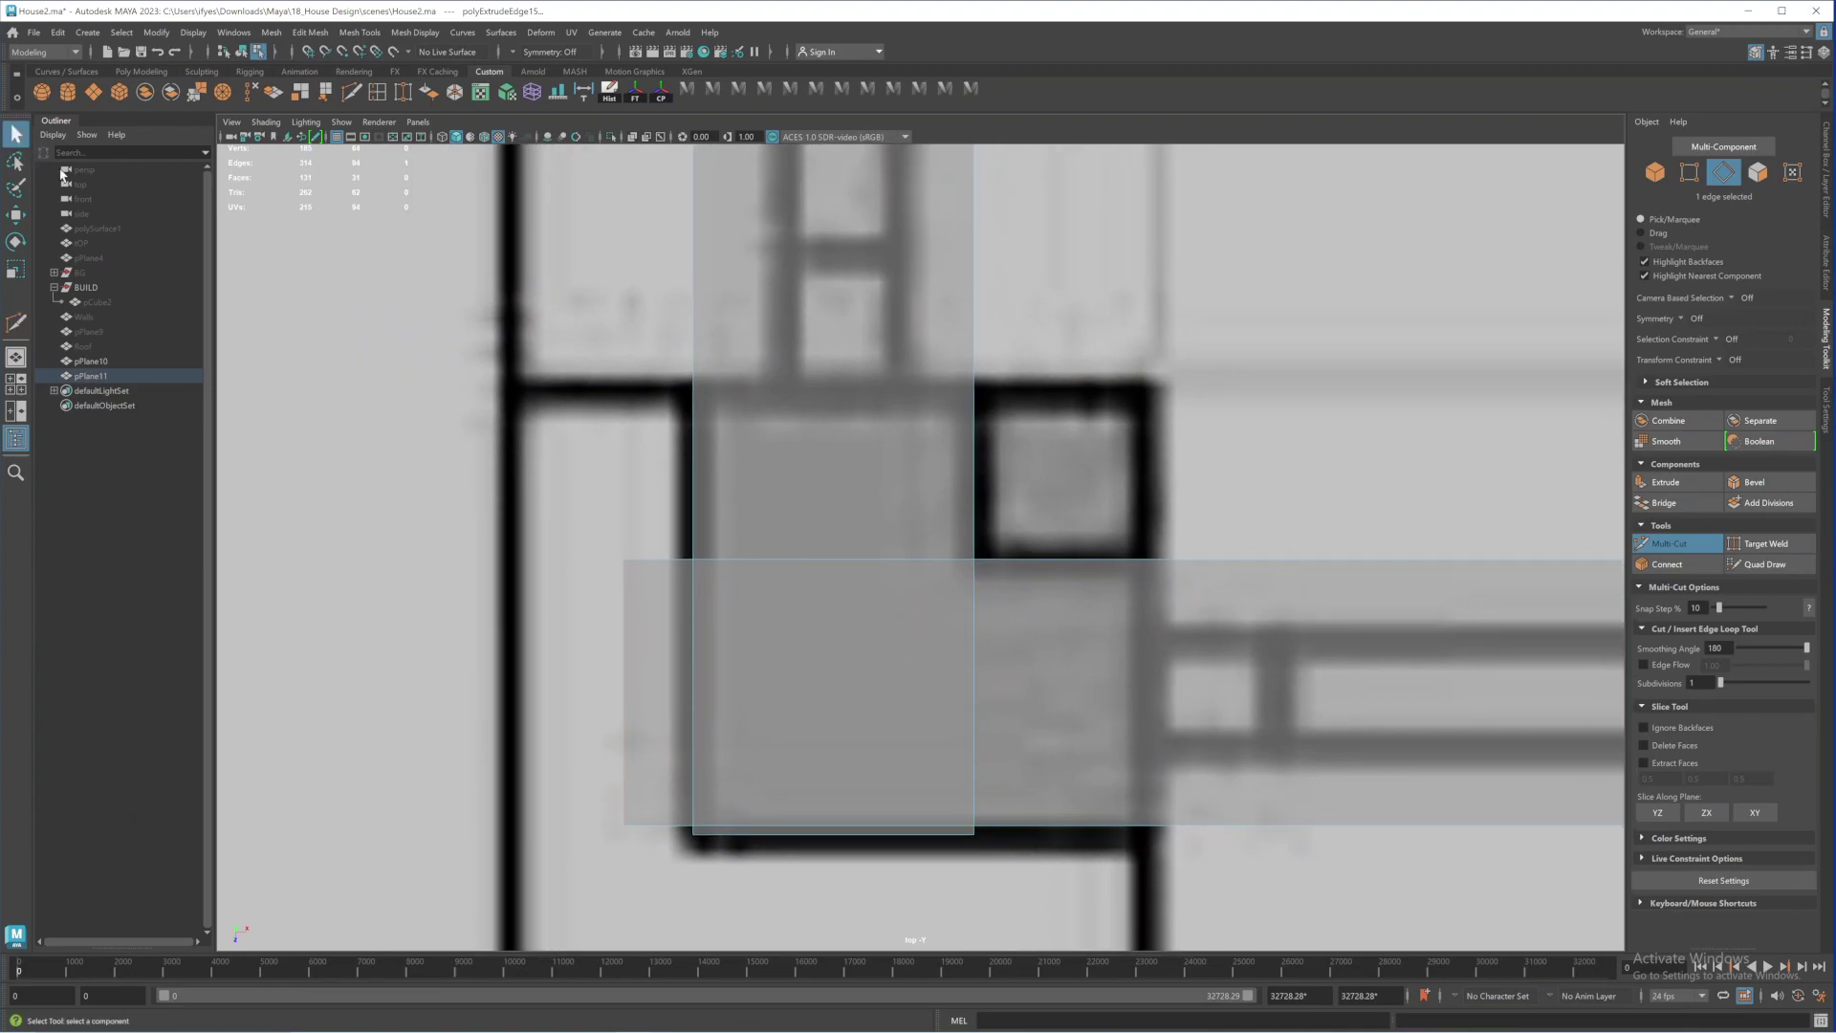
Slice straight across the Wohn-Esszimmer corner wall piece with Multi-Cut, slightly before the terrace-side wall's inner line
right_click_drag(832, 348, 911, 322)
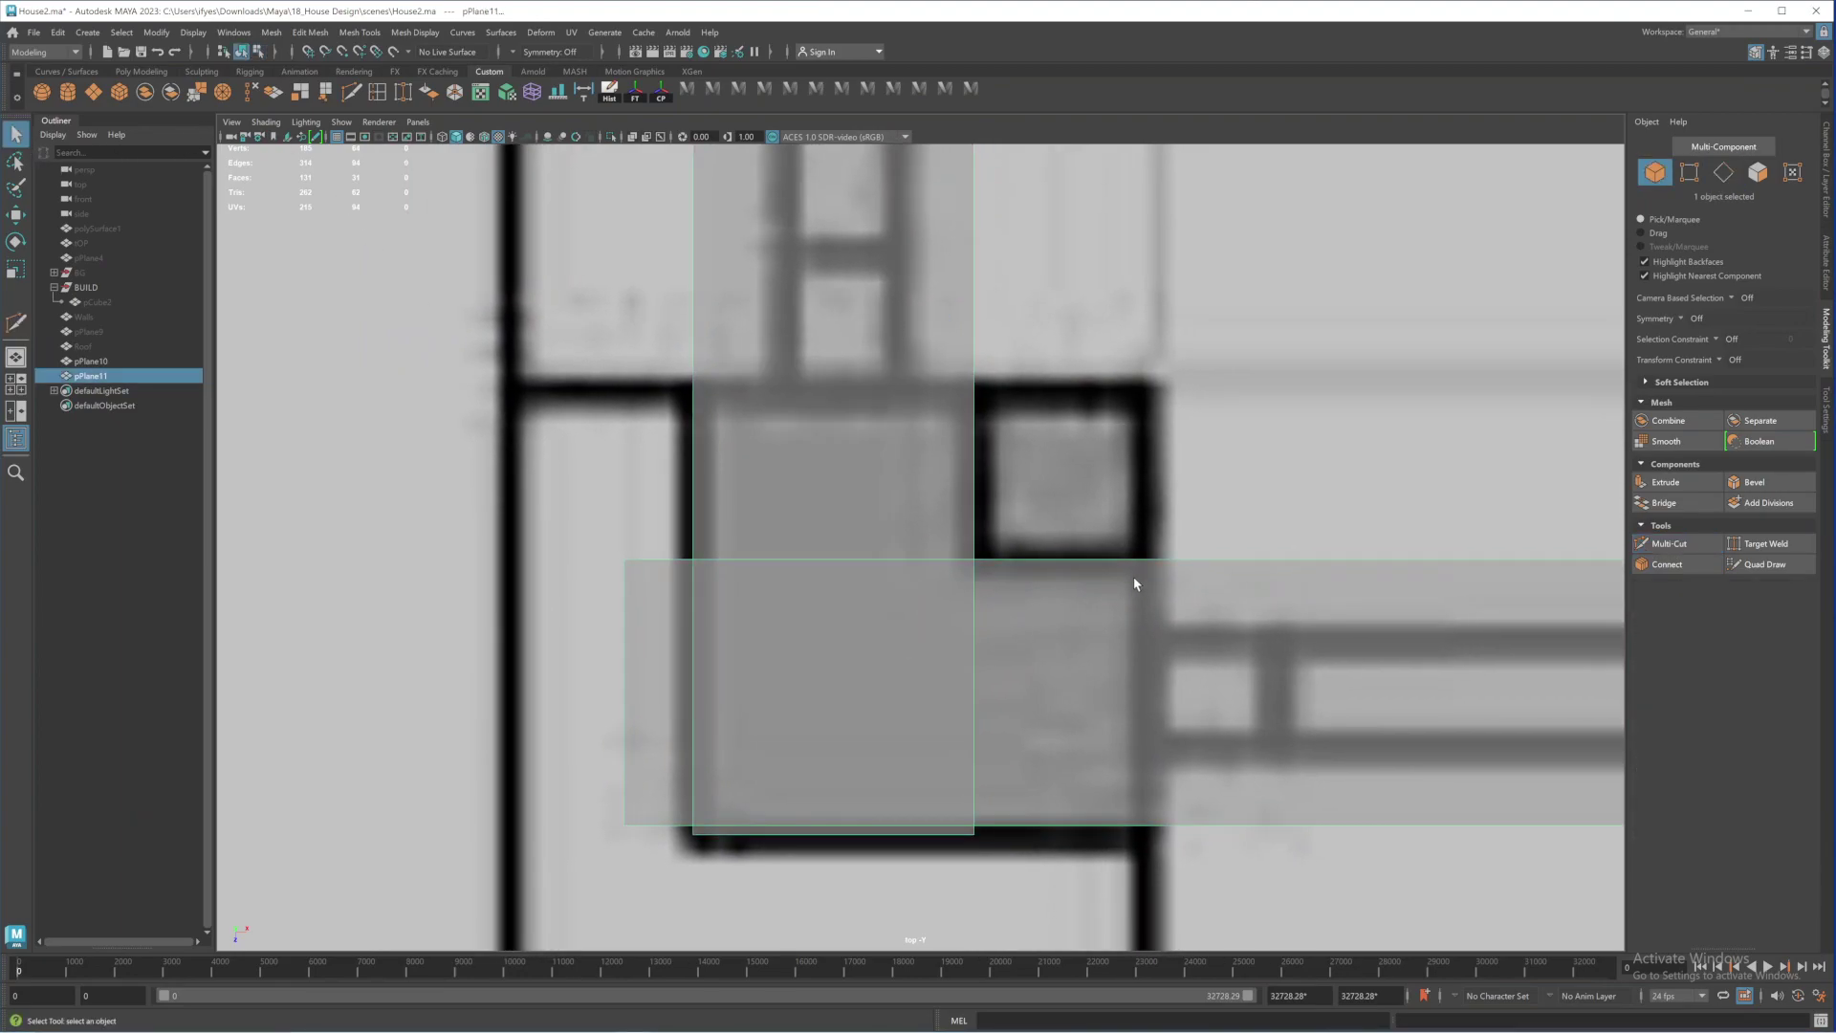
middle_click_drag(1026, 544, 1029, 495, "alt")
right_click_drag(1029, 496, 1161, 513, "alt")
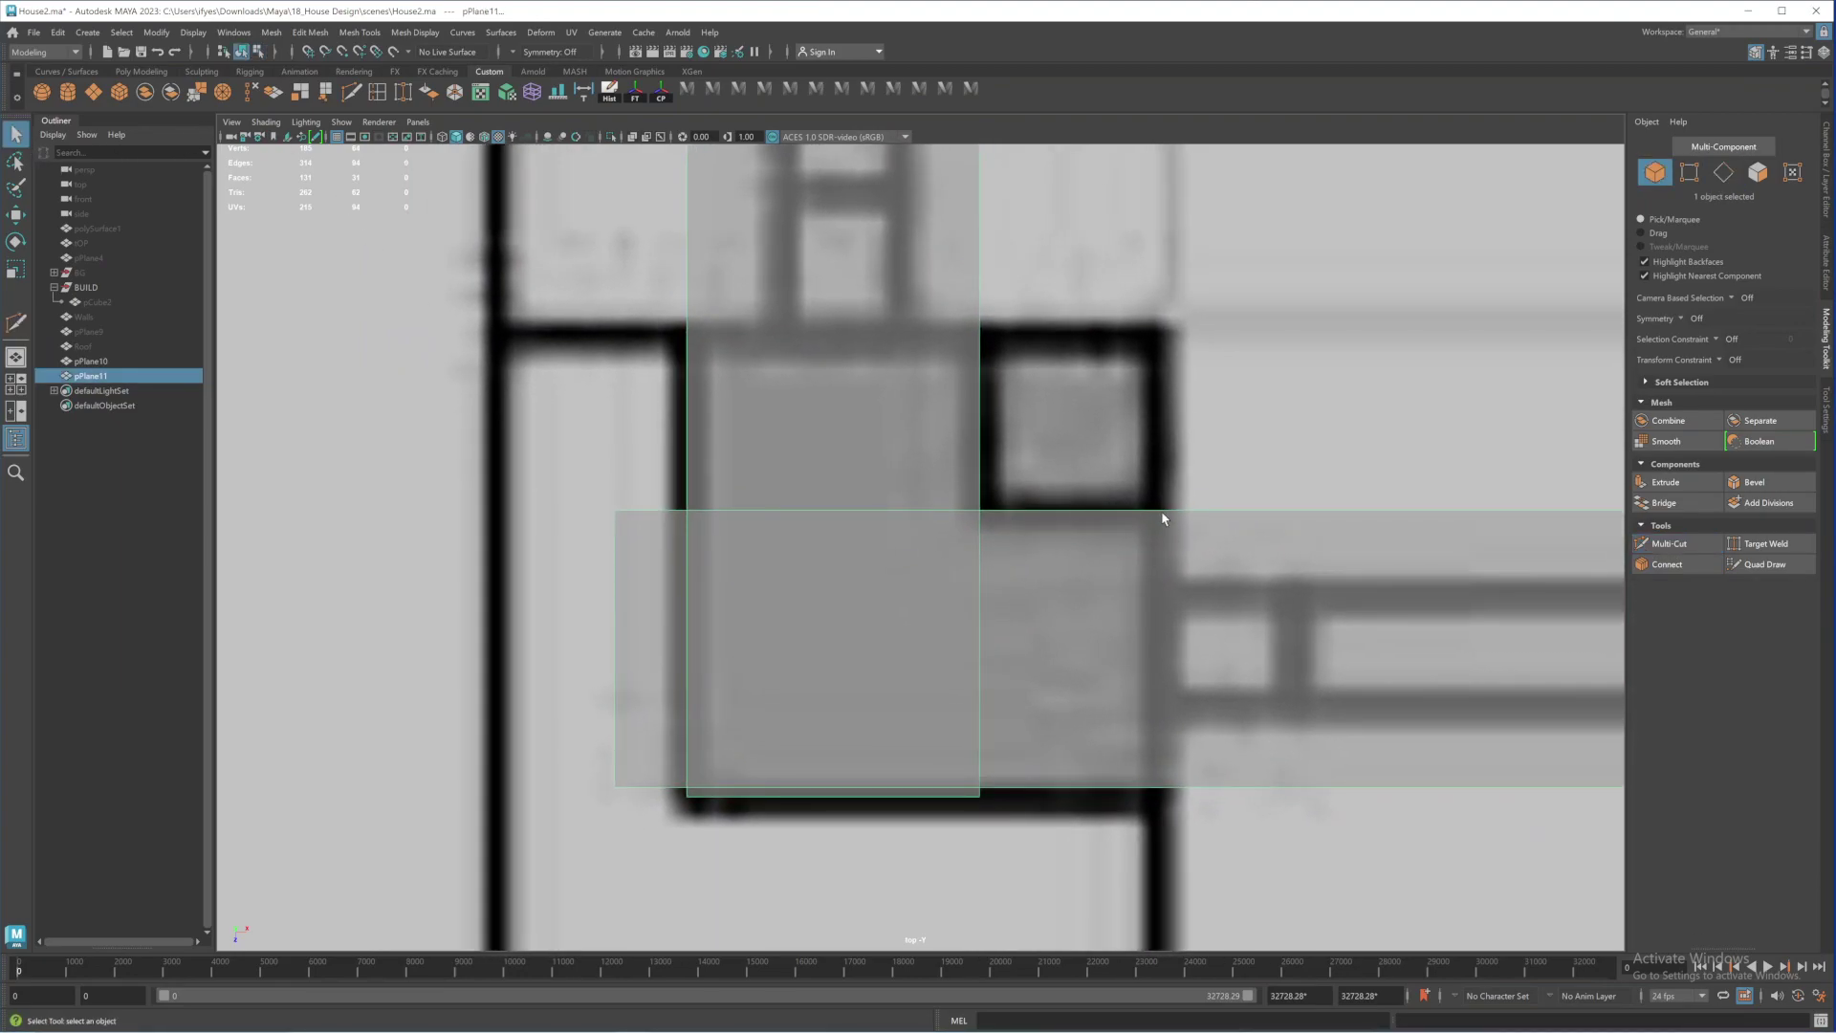
left_click(357, 97)
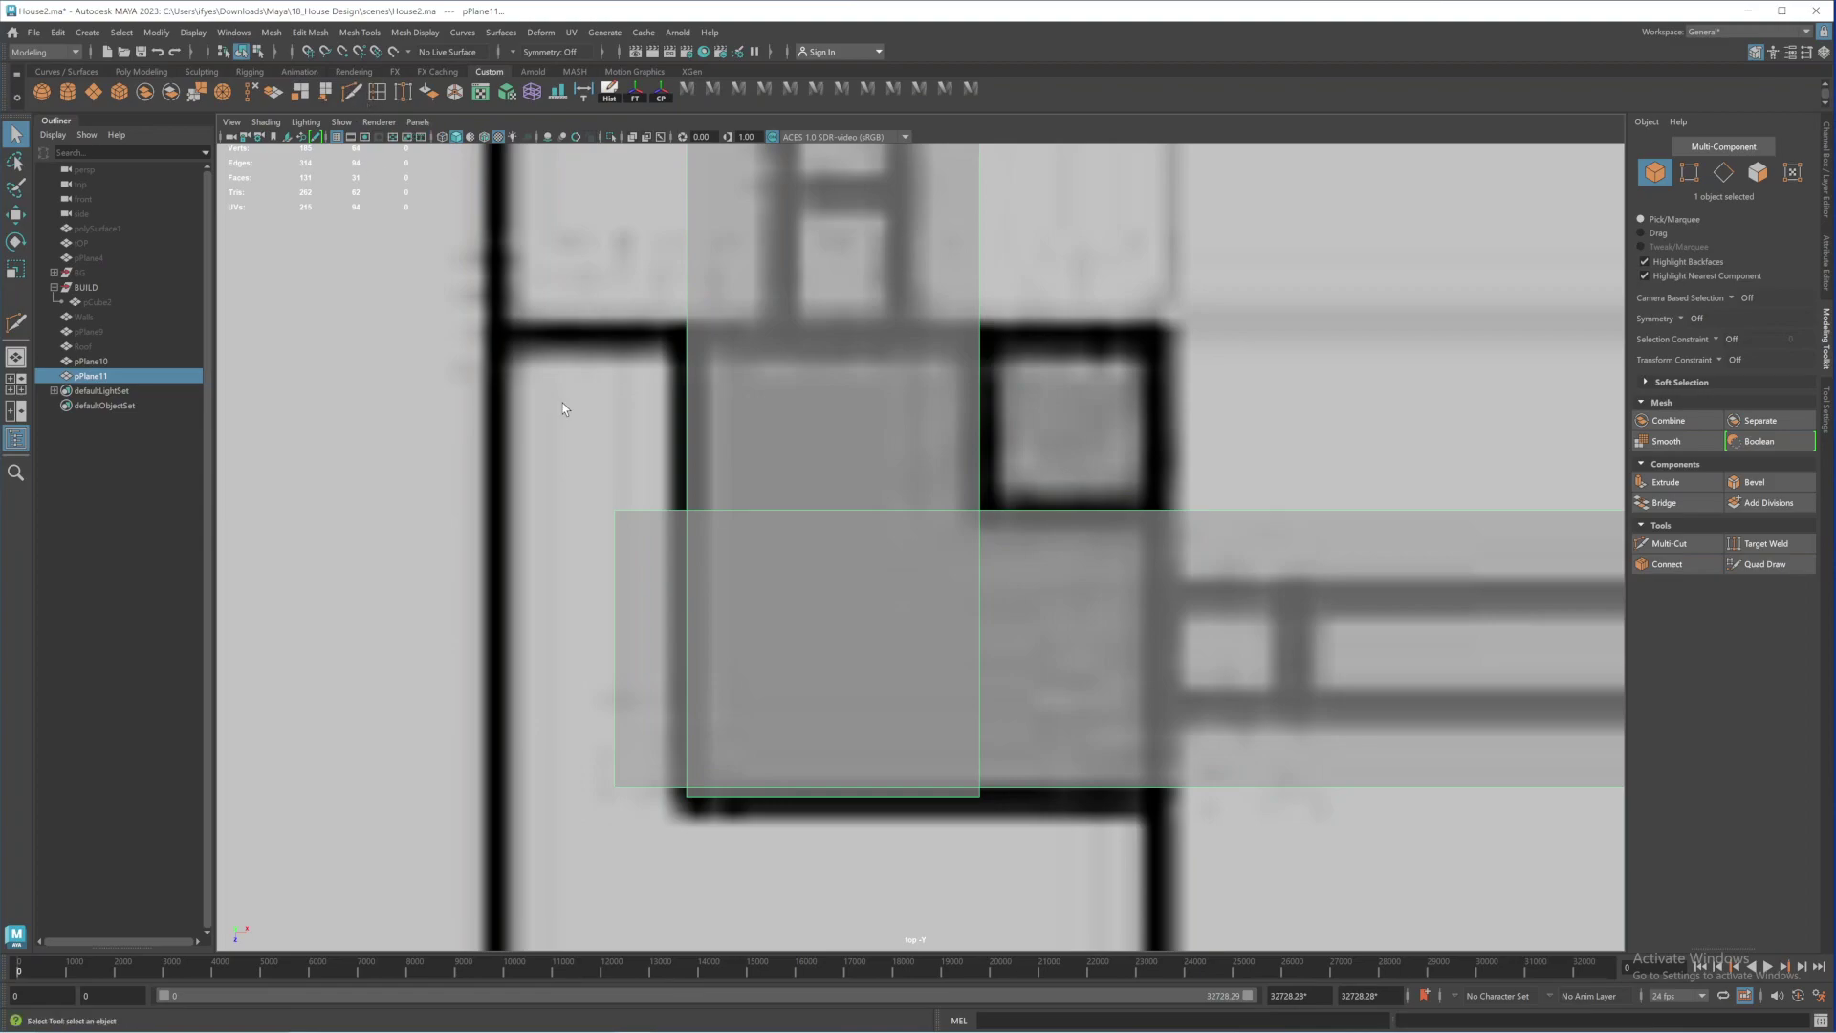
left_click(686, 452)
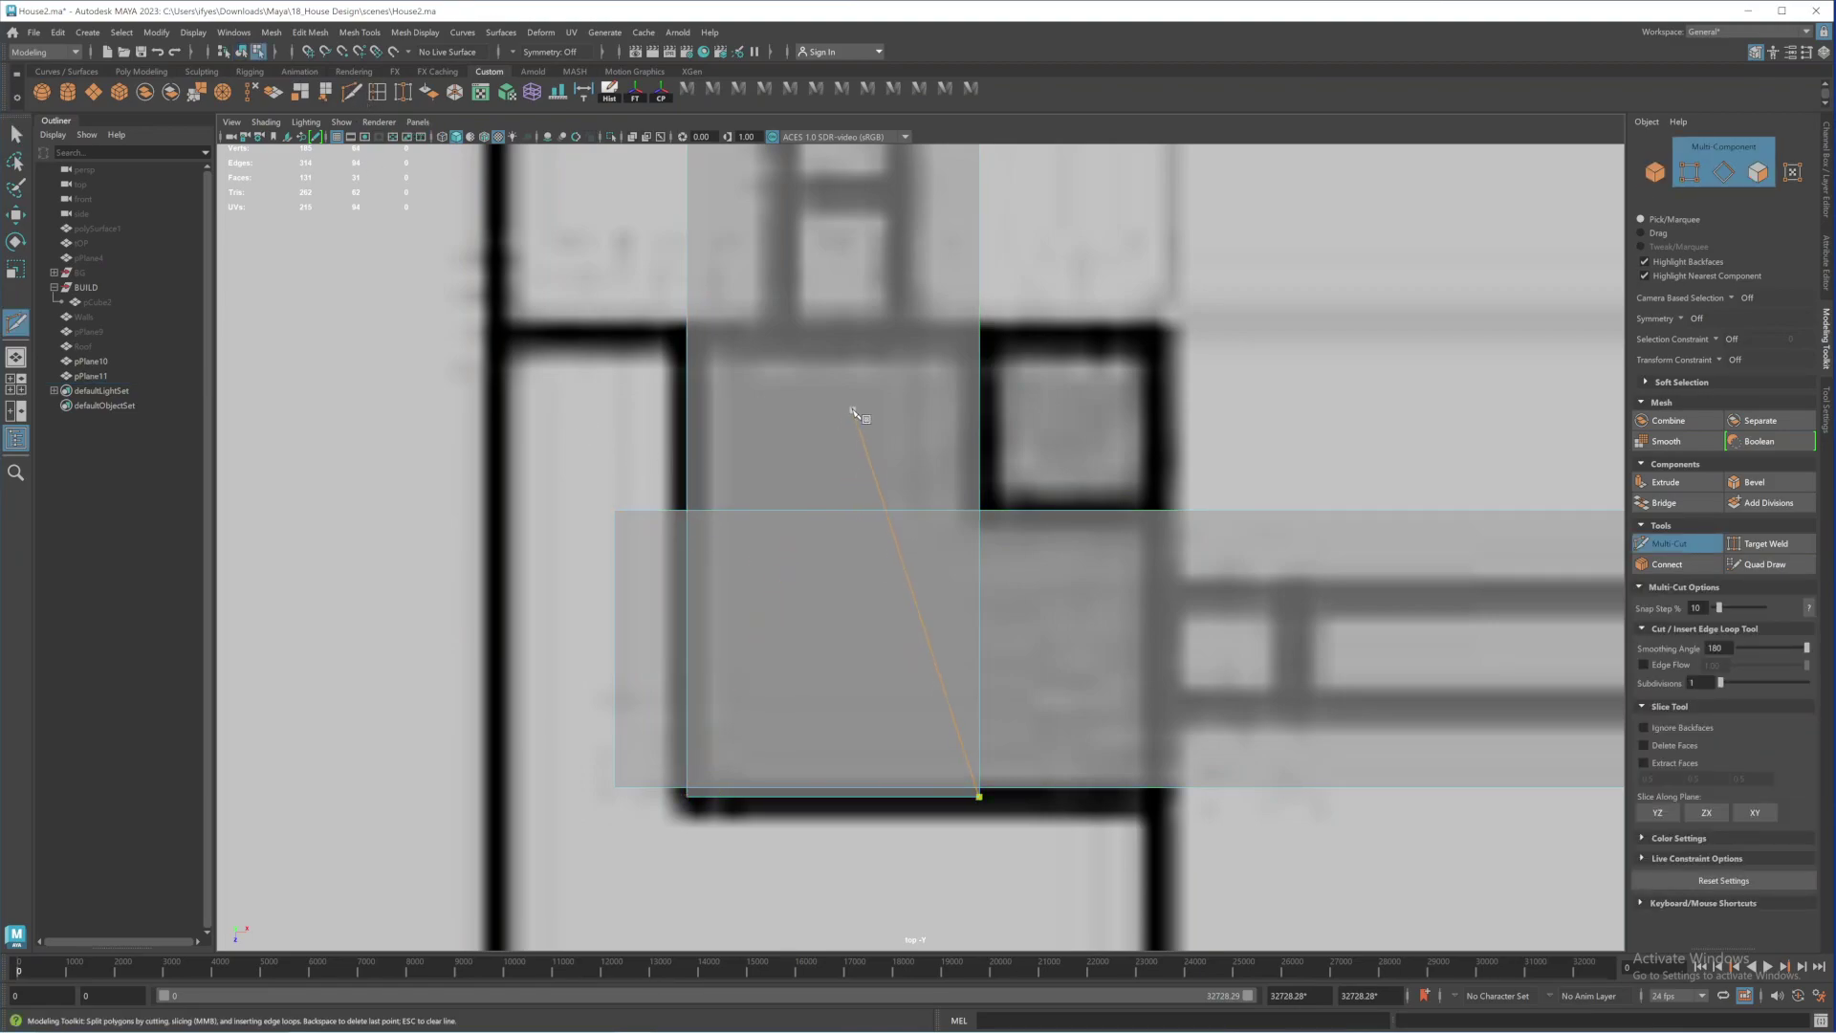
middle_click_drag(854, 412, 861, 537, "alt")
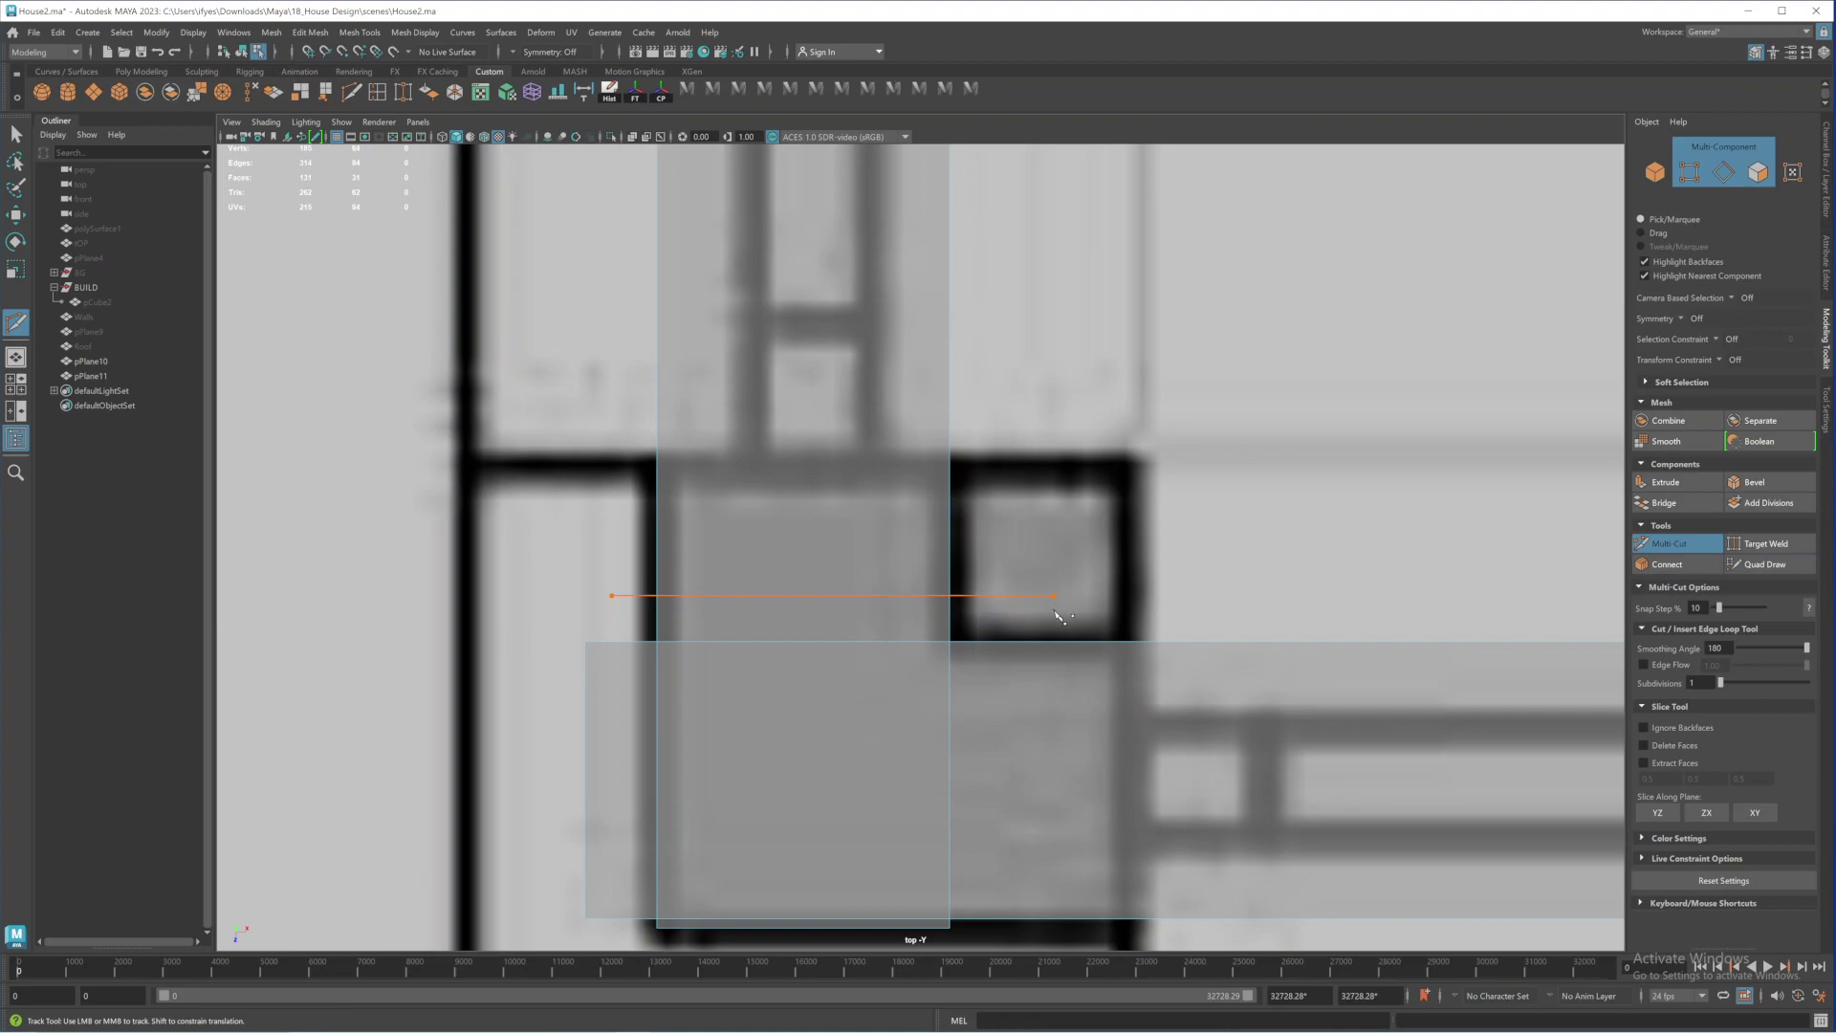
left_click(1055, 612, "shift")
left_click(16, 136)
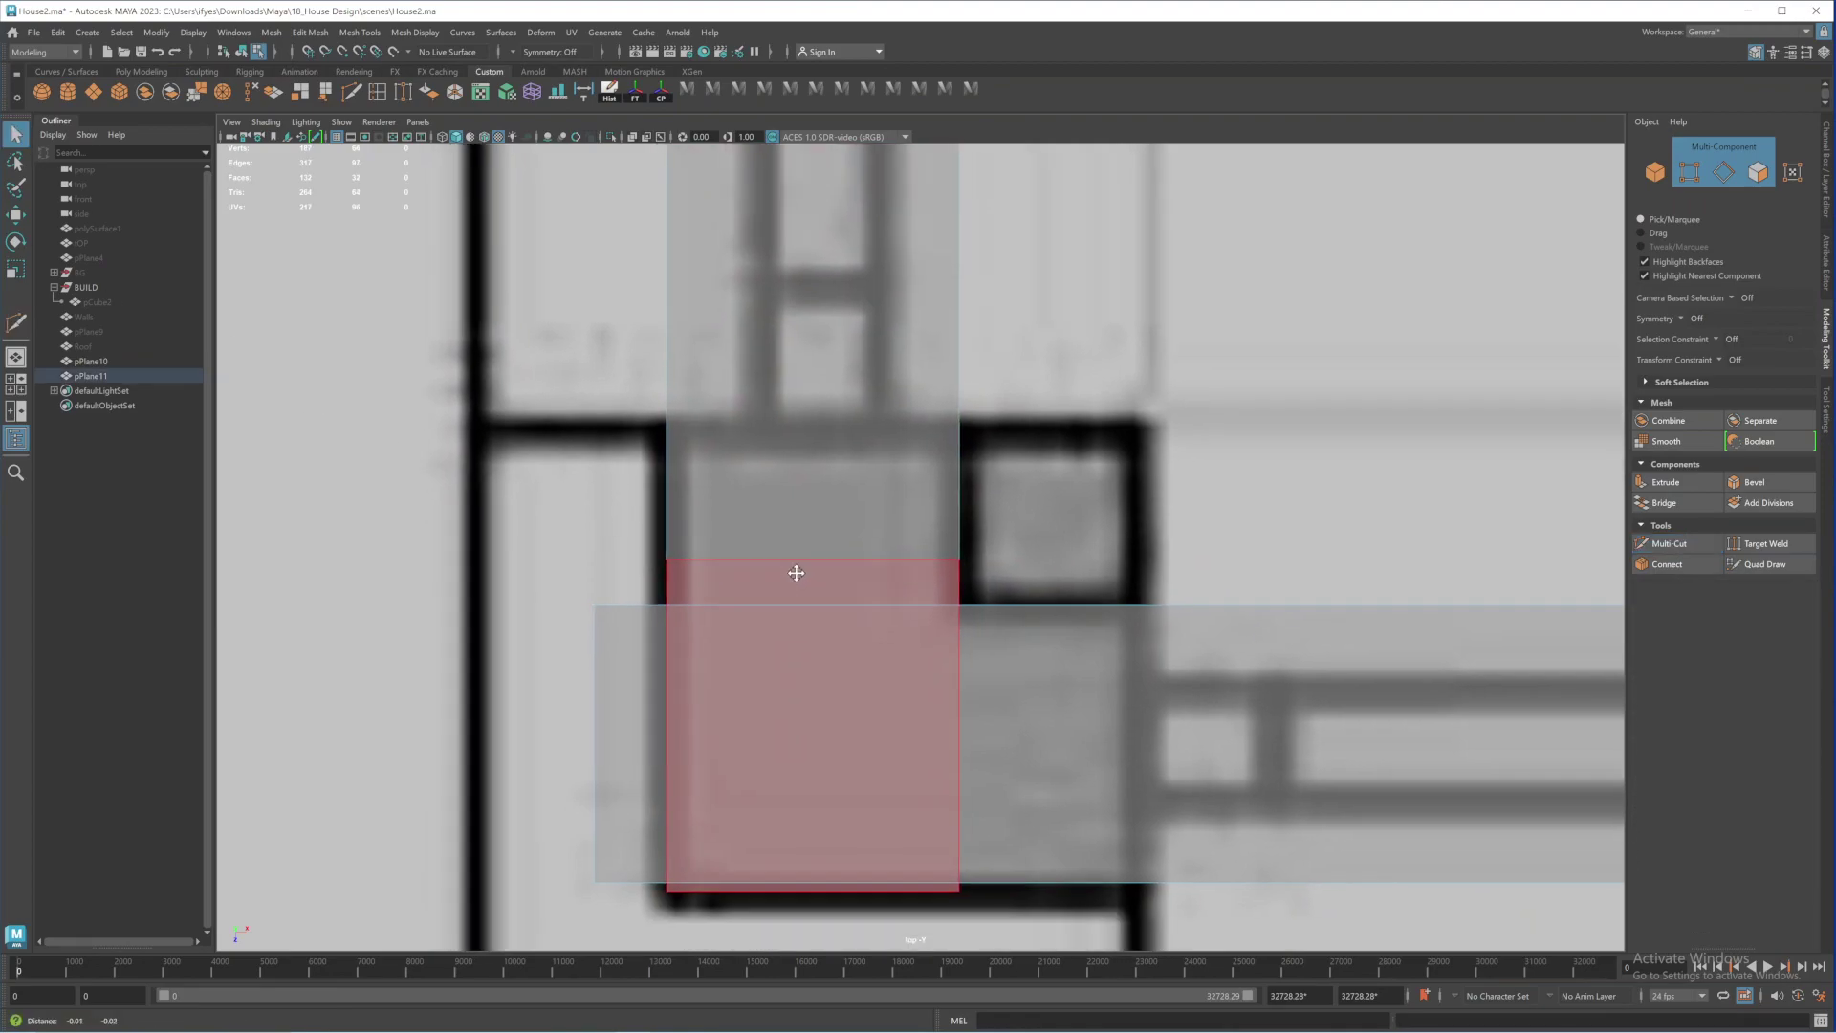
Move the two vertices of the new cut in Z onto the terrace-side wall's inner line
middle_click_drag(795, 570, 774, 479, "alt")
right_click_drag(775, 479, 589, 439)
left_click_drag(589, 437, 992, 494)
middle_click_drag(747, 499, 794, 537, "alt")
right_click_drag(795, 537, 904, 579, "alt")
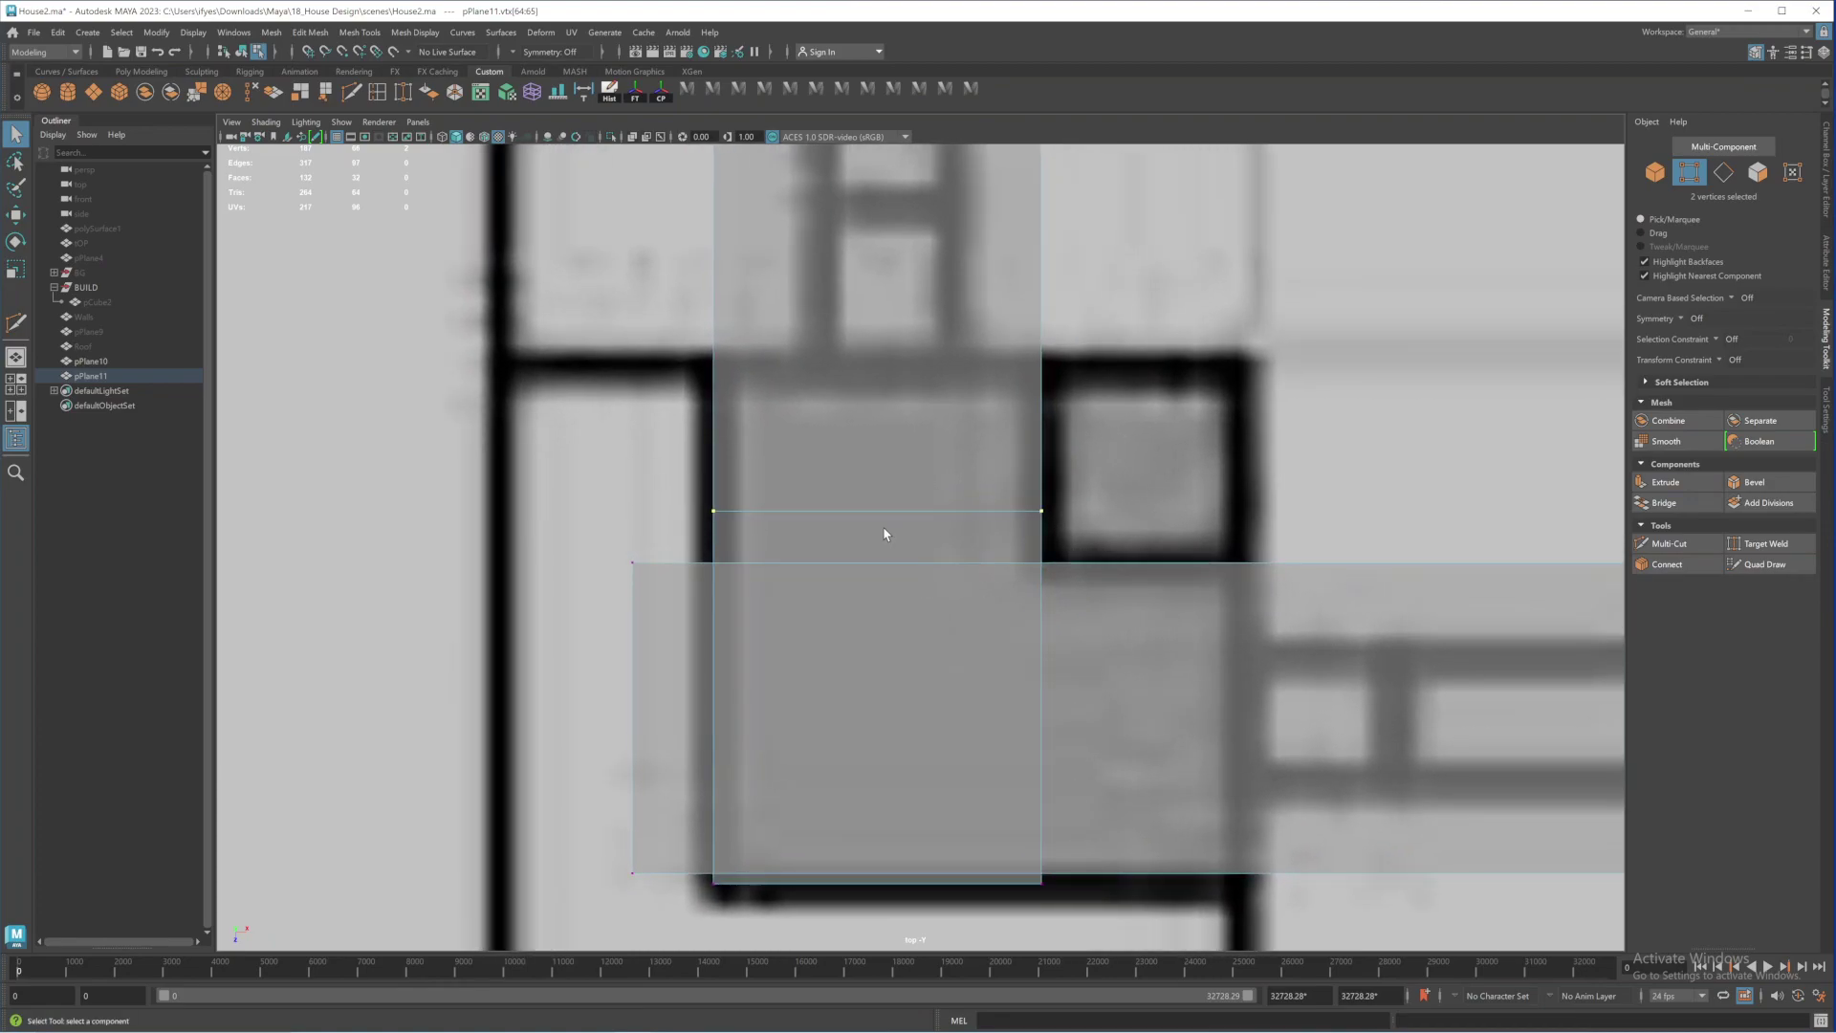
key("w")
scroll(876, 642, "up", 3)
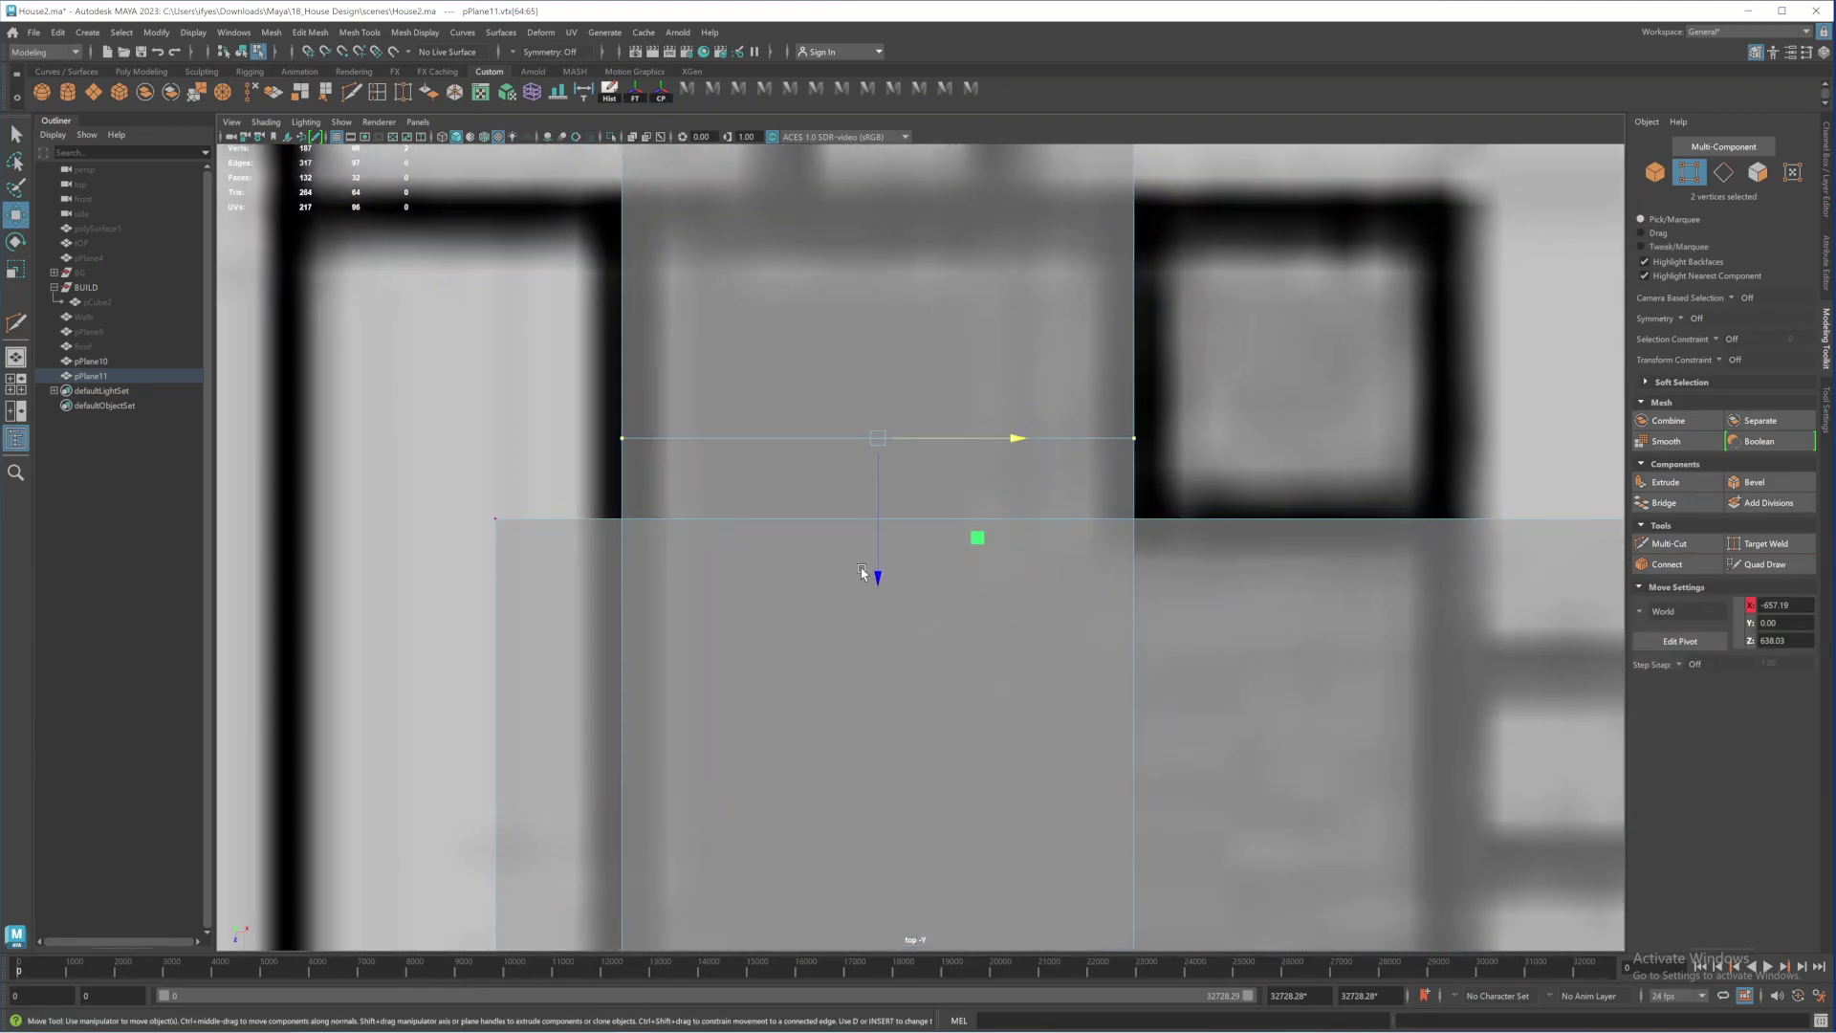
left_click_drag(879, 574, 886, 654)
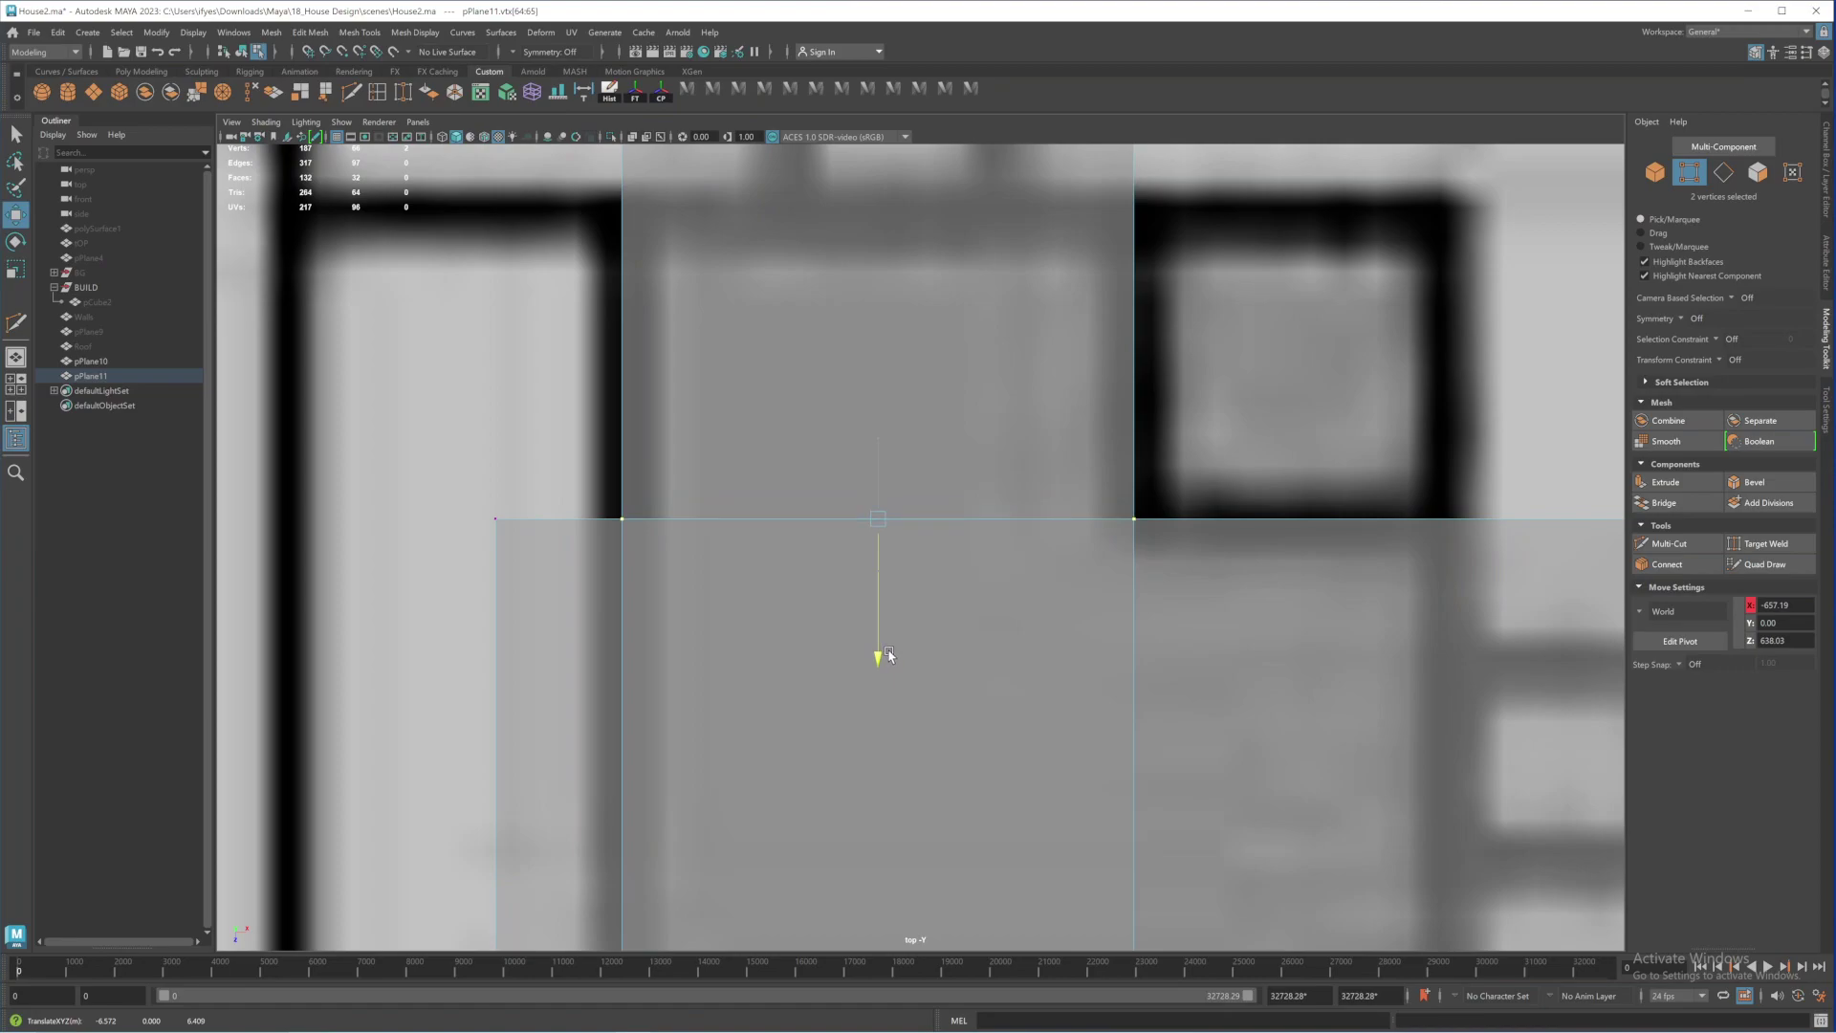
Move the corner wall piece's two end vertices in Z onto the terrace-side wall's outer line
middle_click_drag(826, 724, 873, 339, "alt")
left_click_drag(636, 723, 1190, 617)
left_click_drag(923, 773, 926, 760)
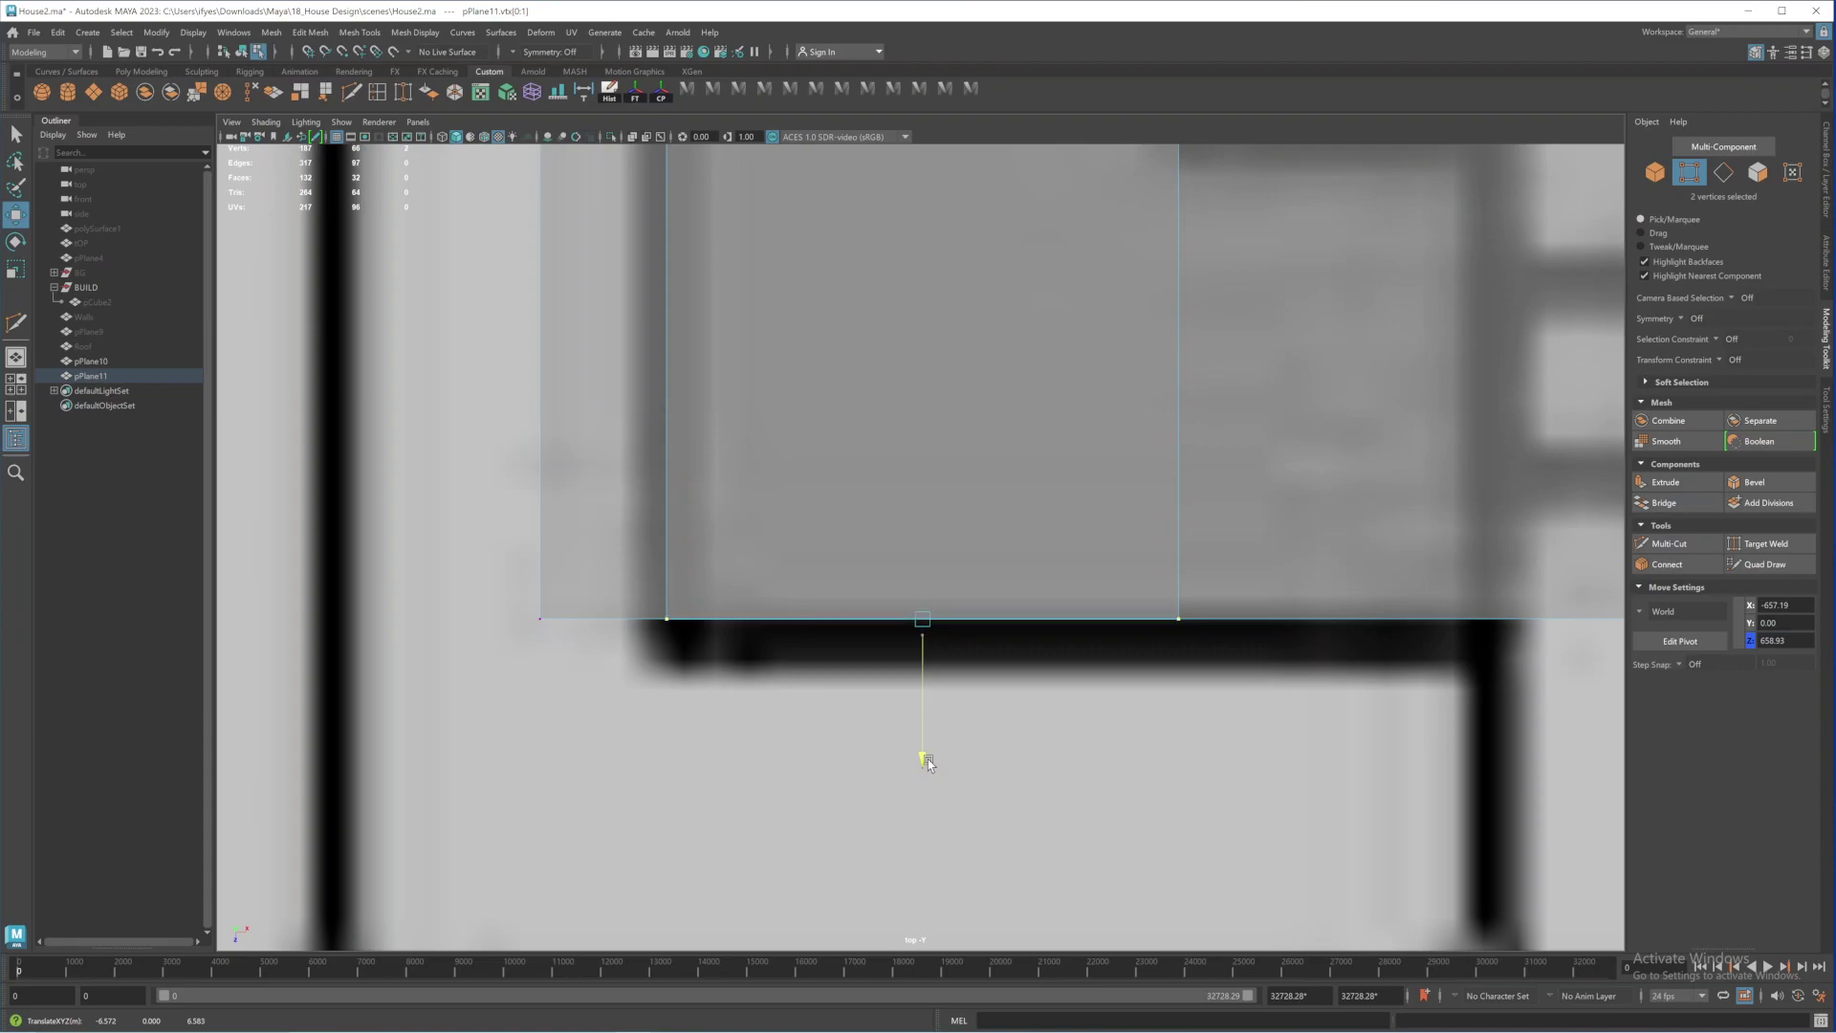
left_click_drag(926, 760, 927, 761)
Reselect the cut's two vertices and fine-tune their Z position against the terrace-side wall's inner line
middle_click_drag(991, 551, 957, 660, "alt")
right_click_drag(957, 660, 707, 356, "alt")
middle_click_drag(877, 303, 897, 551, "alt")
right_click_drag(680, 459, 1126, 664, "alt")
left_click_drag(484, 495, 1184, 615)
scroll(1052, 602, "up", 3)
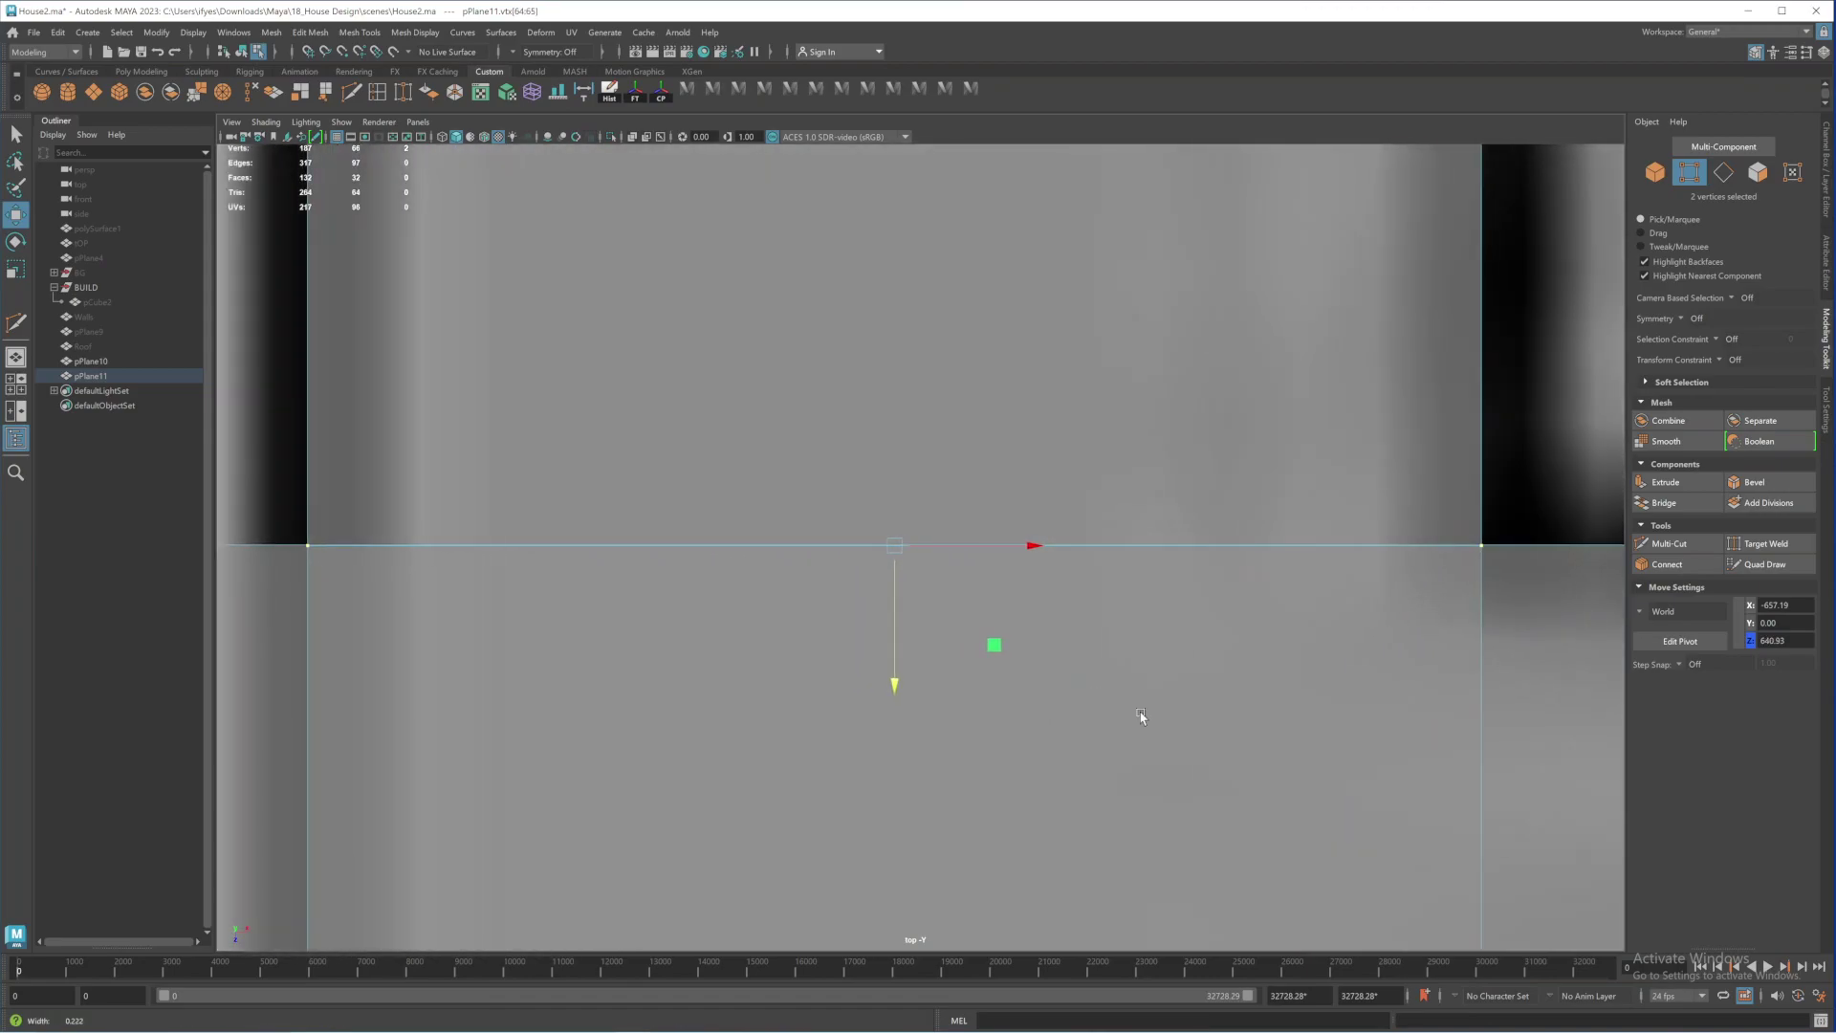
middle_click_drag(751, 641, 1140, 736, "alt")
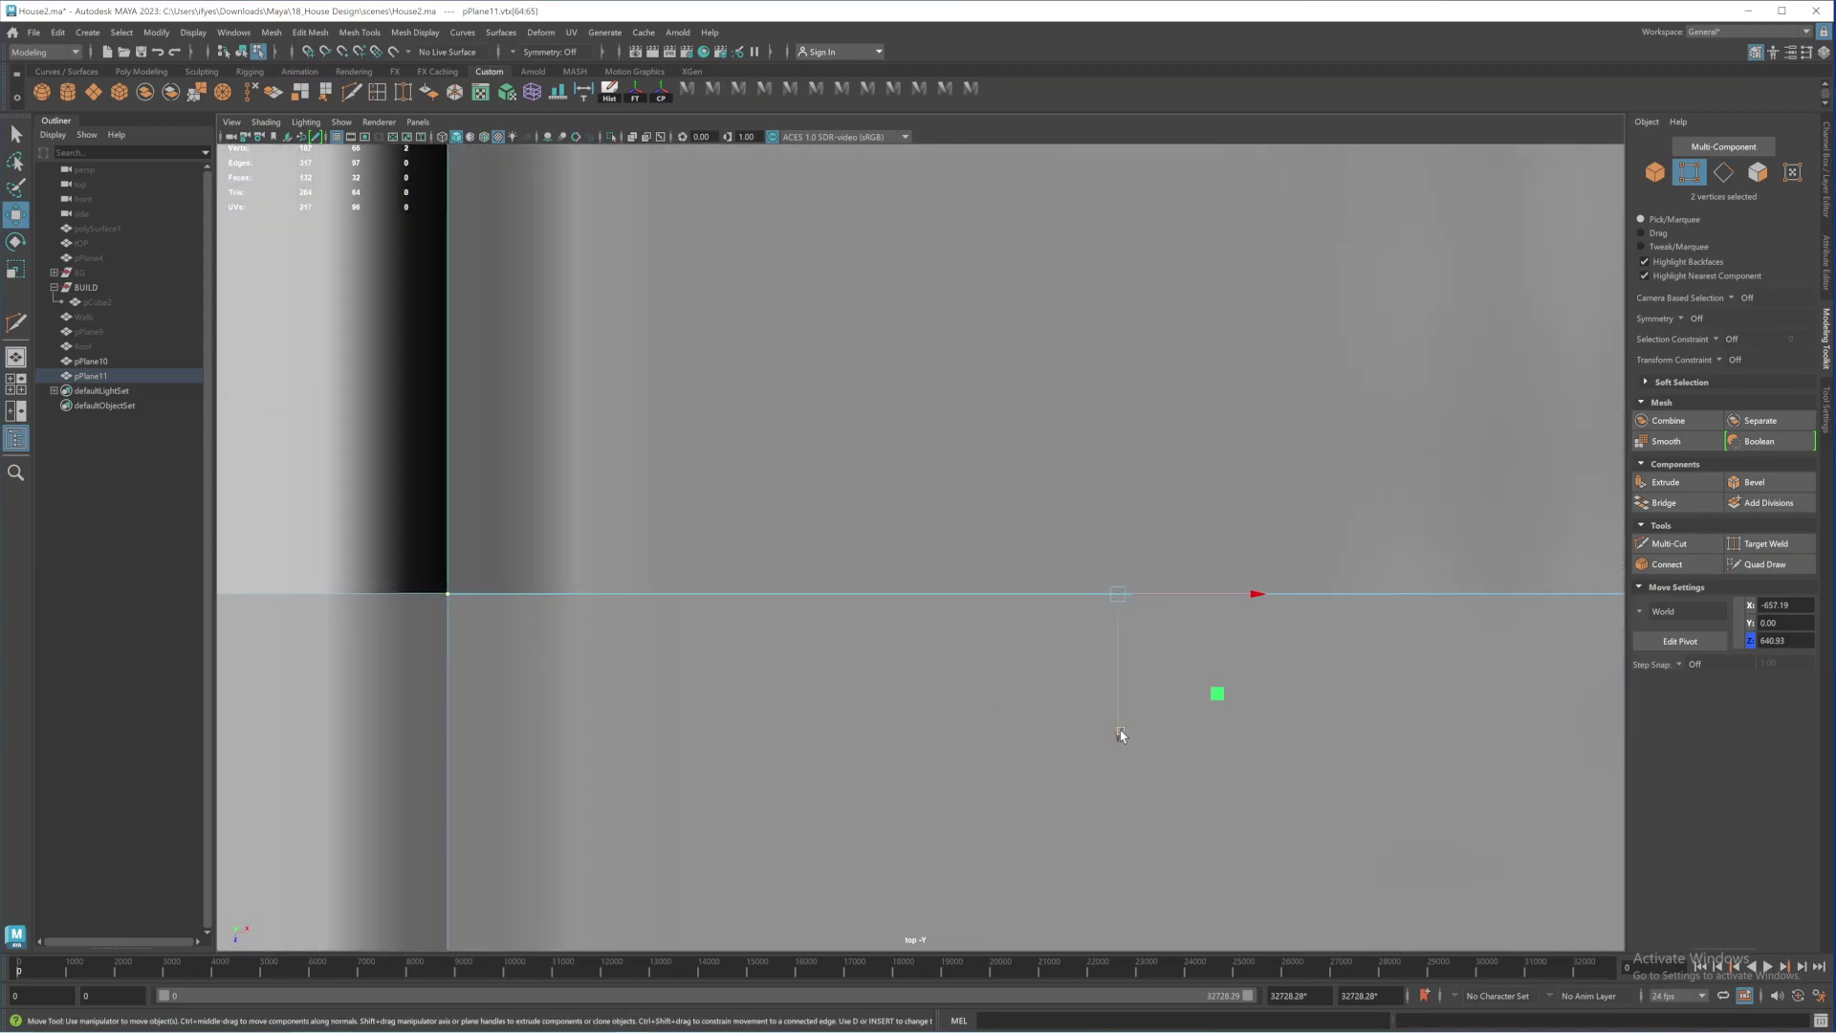
left_click_drag(1122, 734, 1122, 732)
Move the two end vertices of the terrace-side wall in X back to the window jamb beside the corner
right_click_drag(1122, 732, 784, 502, "alt")
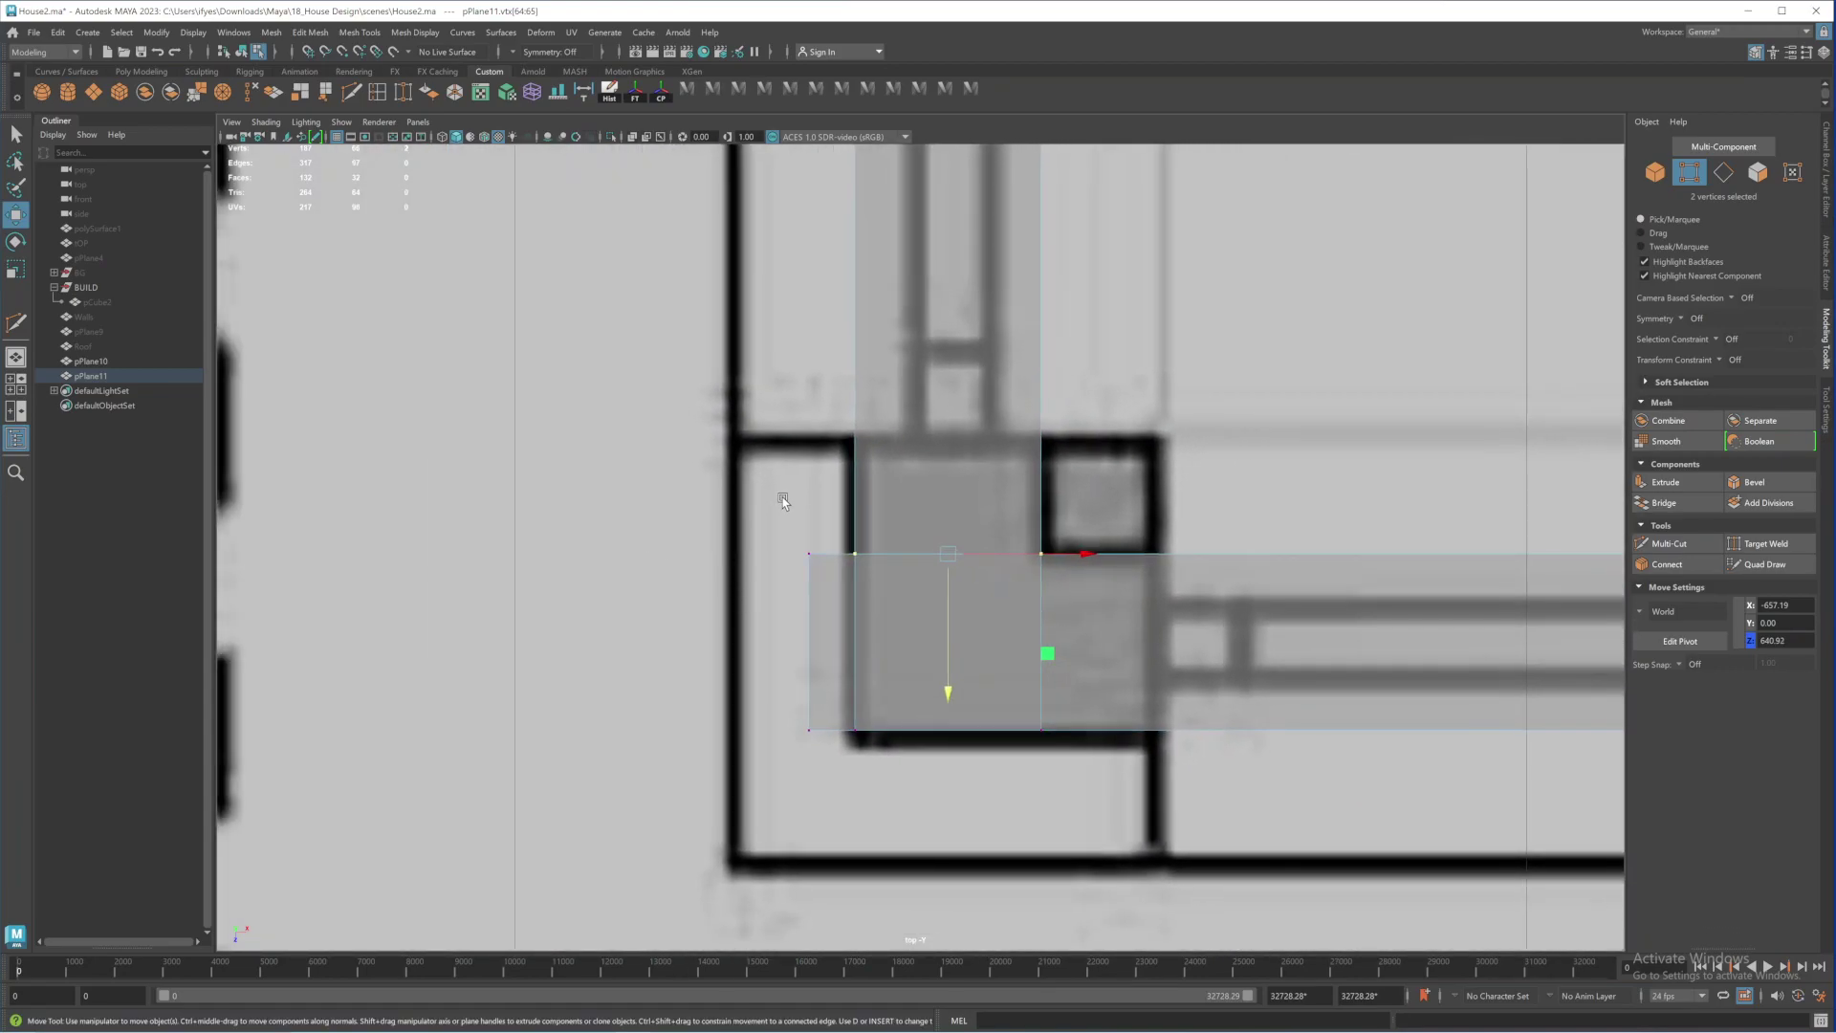
left_click_drag(820, 741, 819, 739)
left_click_drag(944, 651, 1201, 672)
Extrude the corner wall piece's short edge facing the terrace-side wall and move it in X up to that wall's end edge
middle_click_drag(957, 543, 807, 542, "alt")
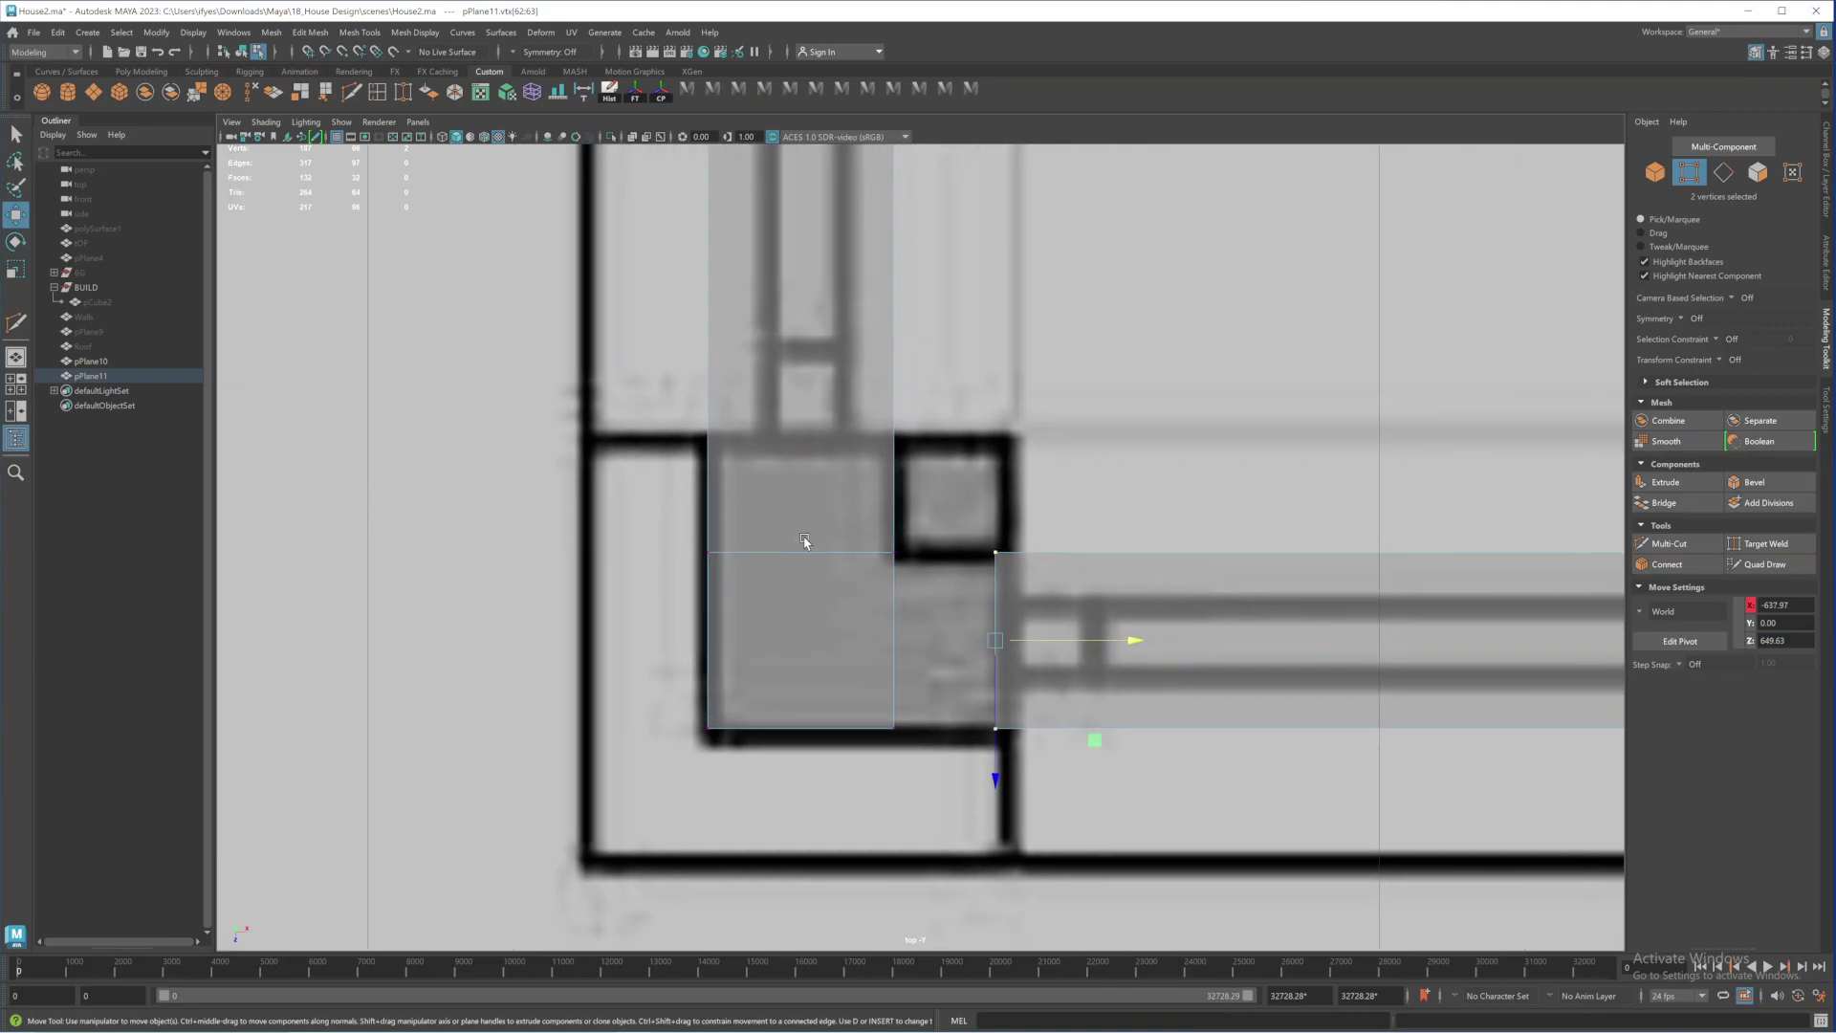
right_click_drag(807, 541, 845, 576, "alt")
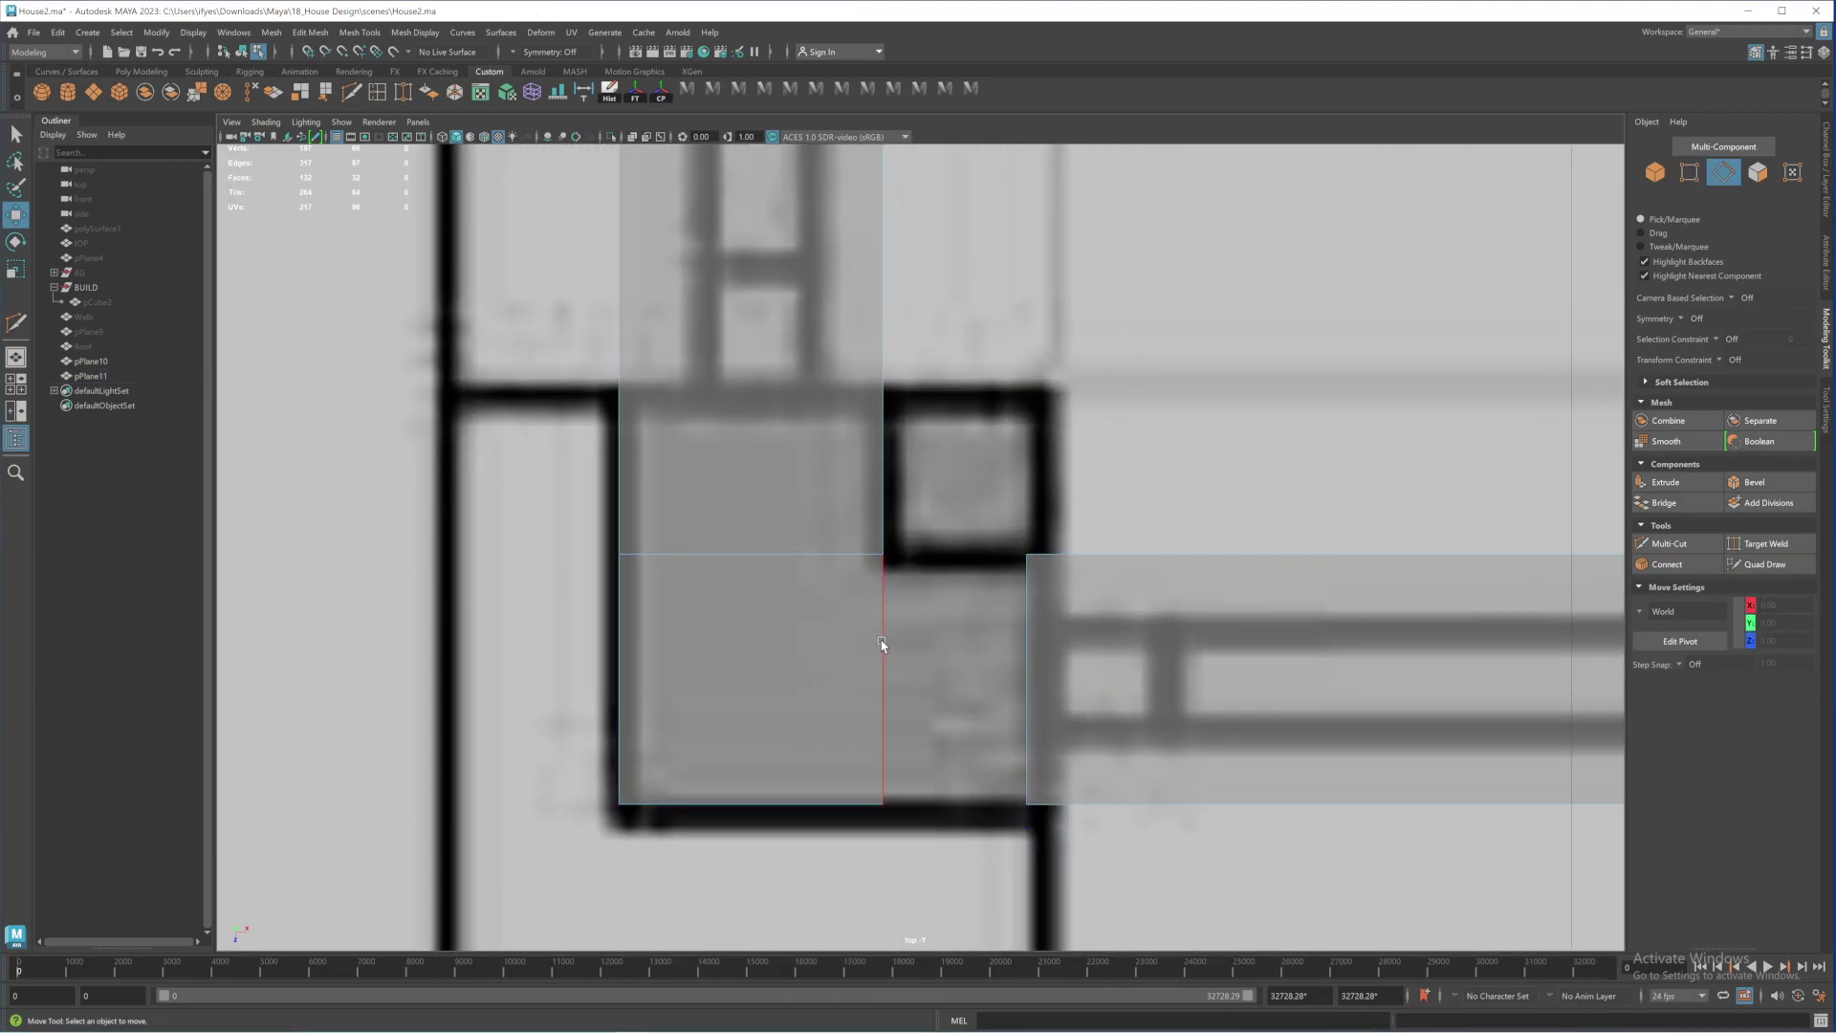
left_click(881, 644)
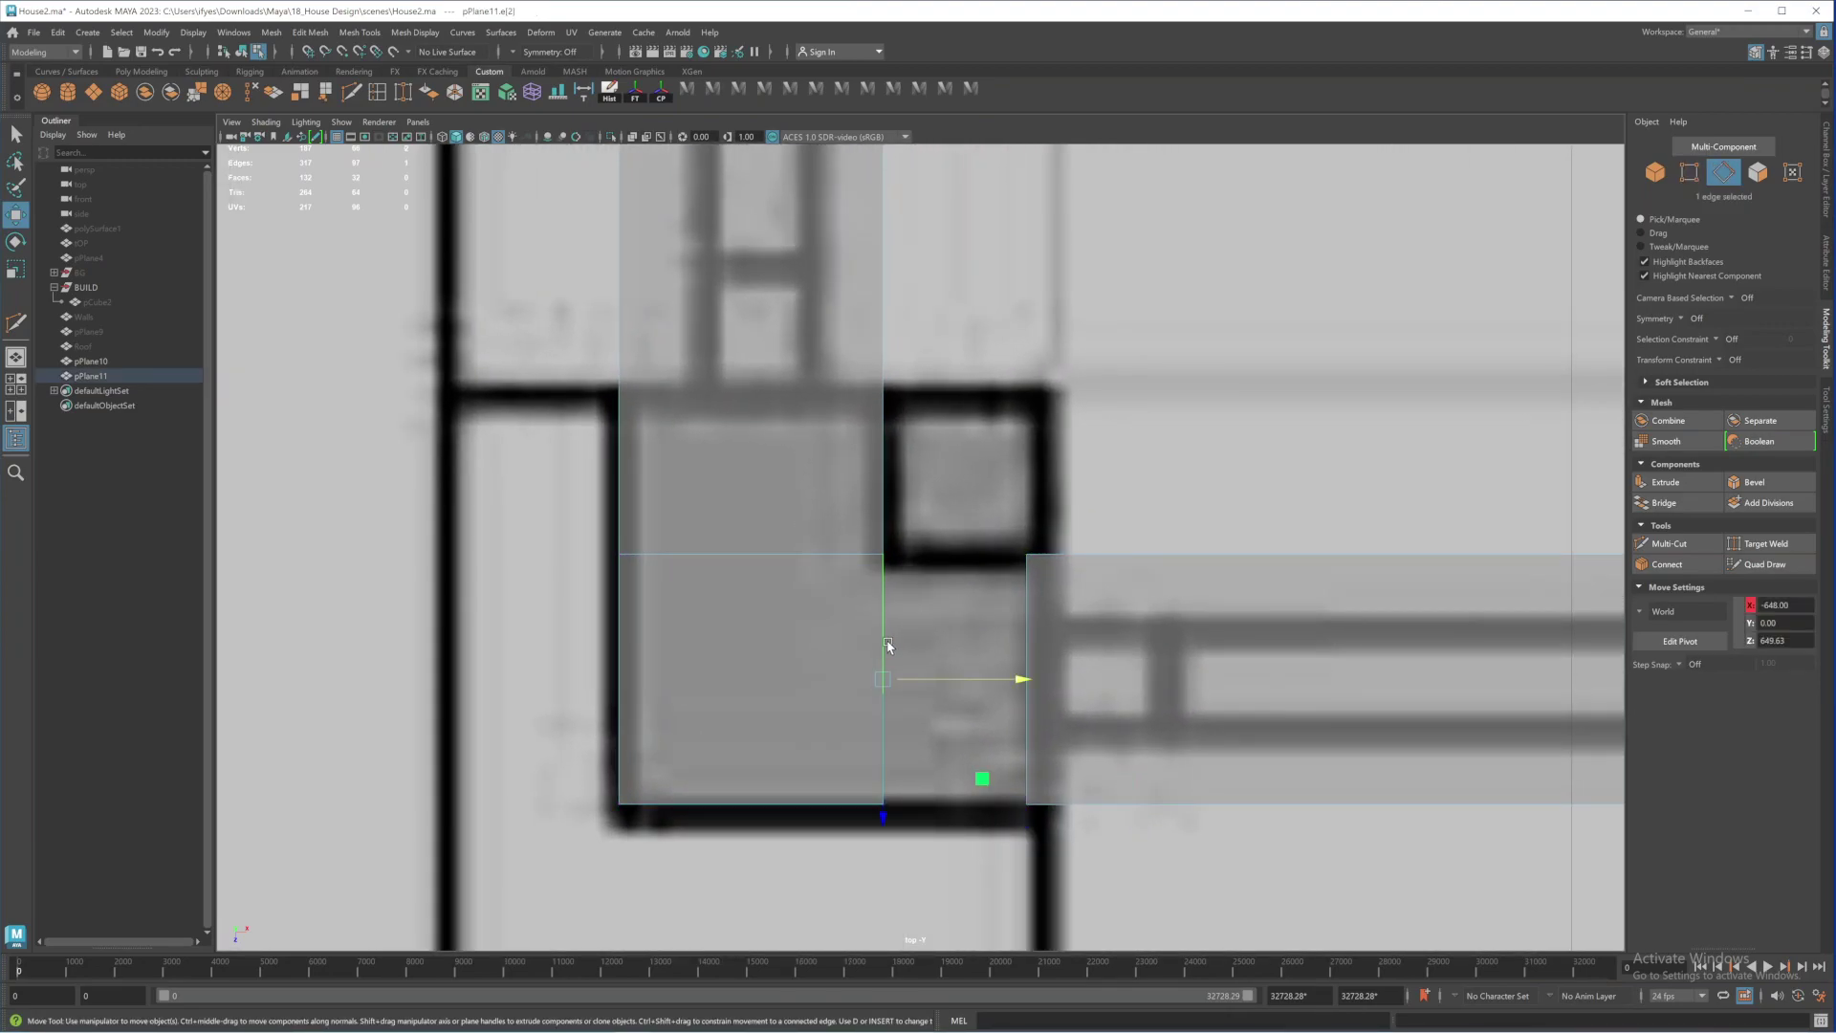
left_click(1683, 482)
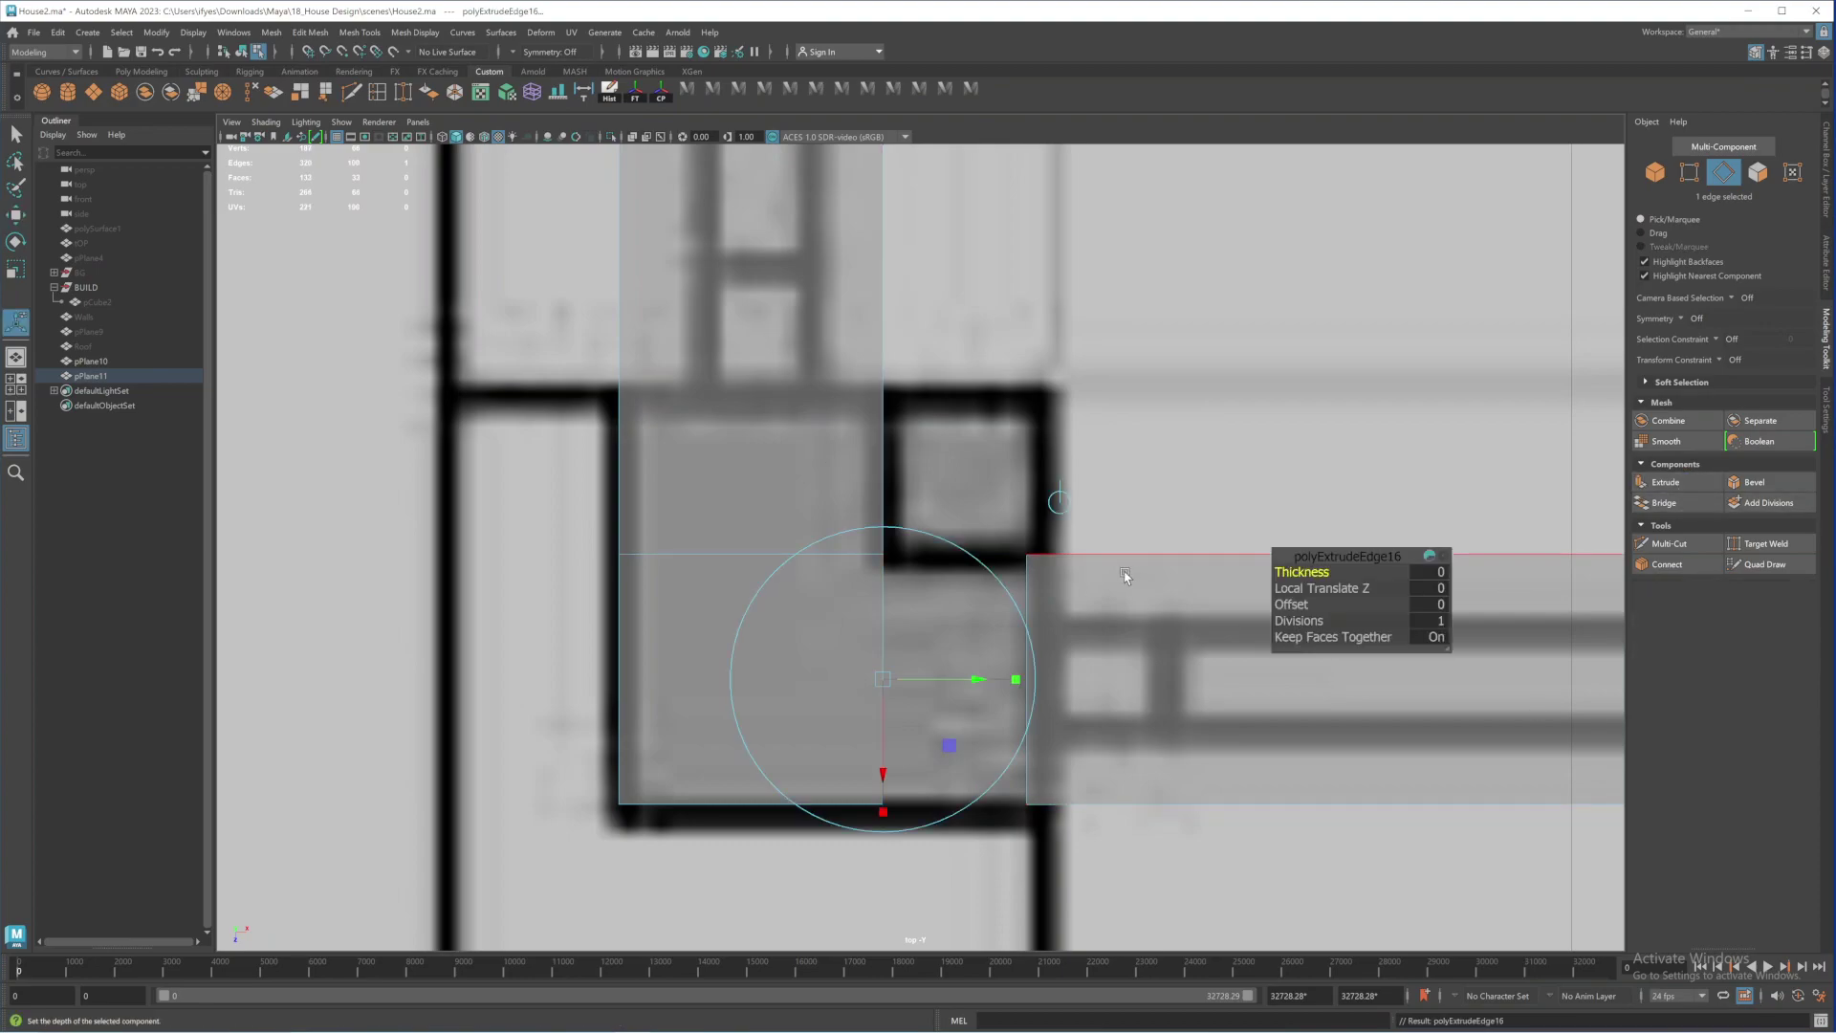
left_click(1057, 500)
key("w")
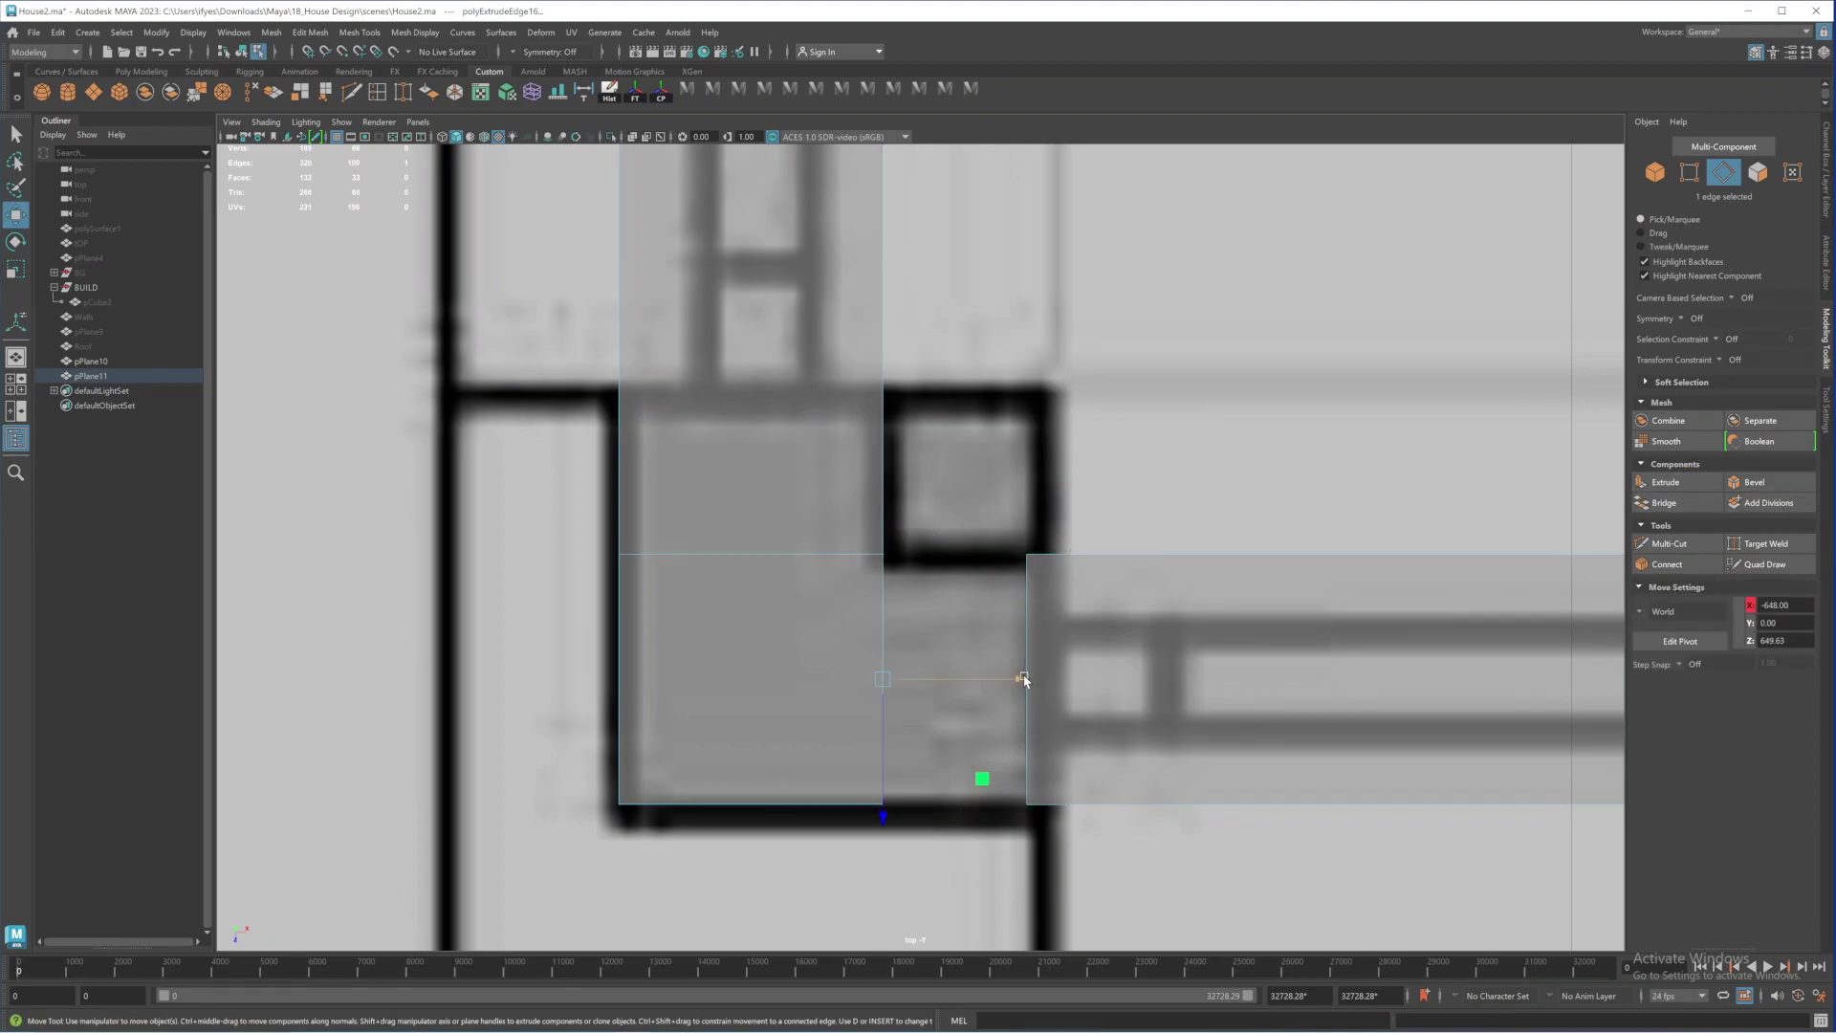
left_click_drag(1023, 679, 1164, 693)
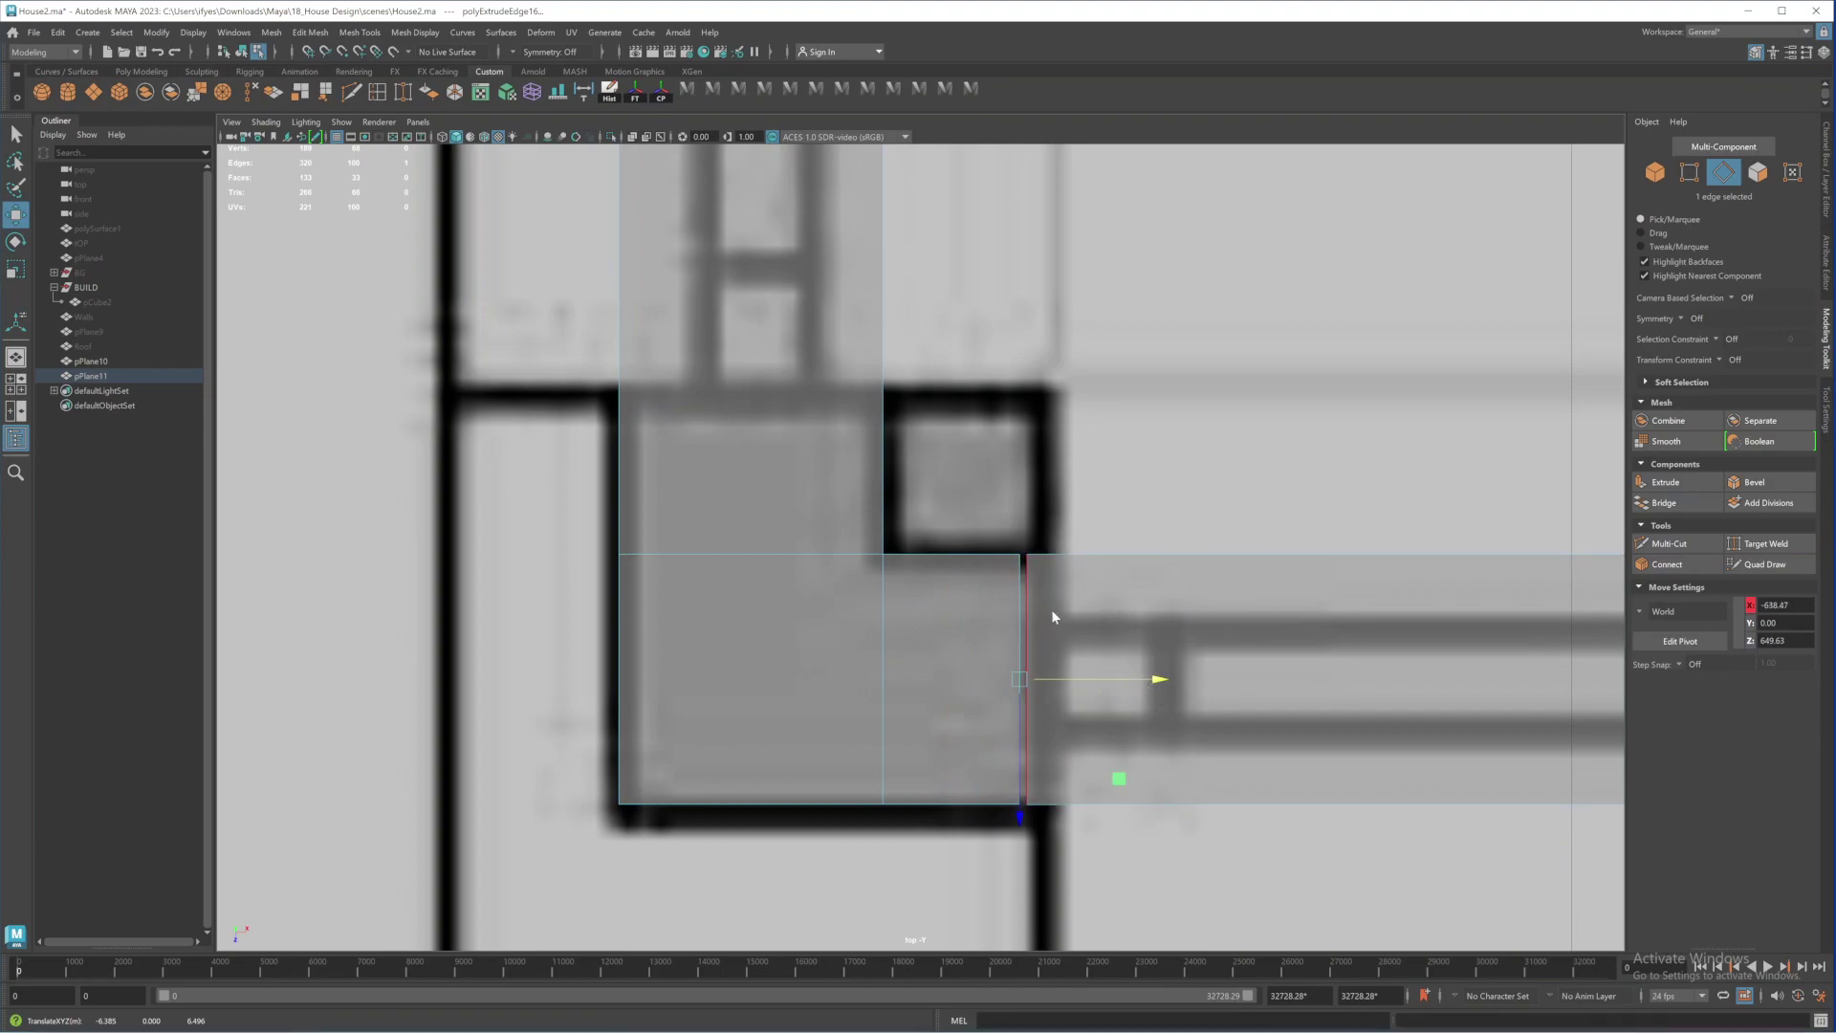
Merge to center the two neighbouring vertices on the inner line where the extruded corner piece meets the terrace-side wall
right_click_drag(1052, 611, 984, 614)
middle_click_drag(949, 564, 914, 618, "alt")
right_click_drag(914, 619, 1202, 723, "alt")
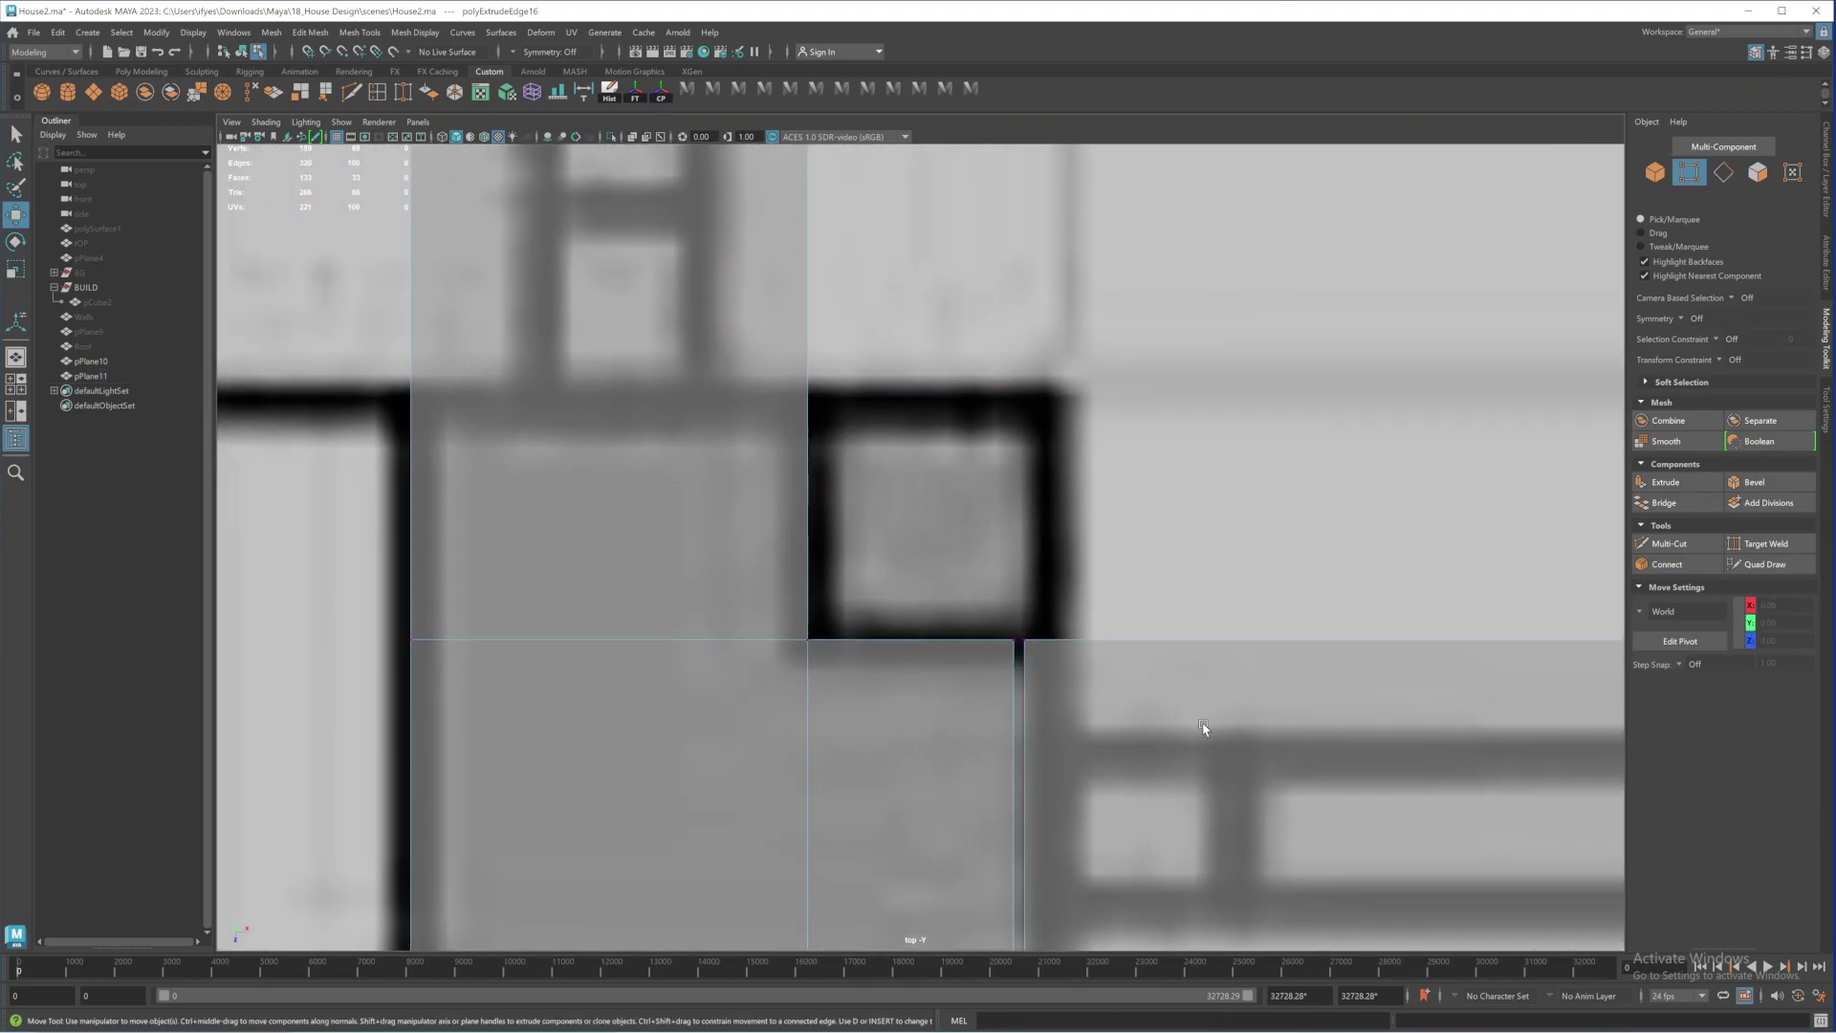
middle_click_drag(1203, 728, 932, 570, "alt")
middle_click_drag(1058, 754, 1049, 697, "alt")
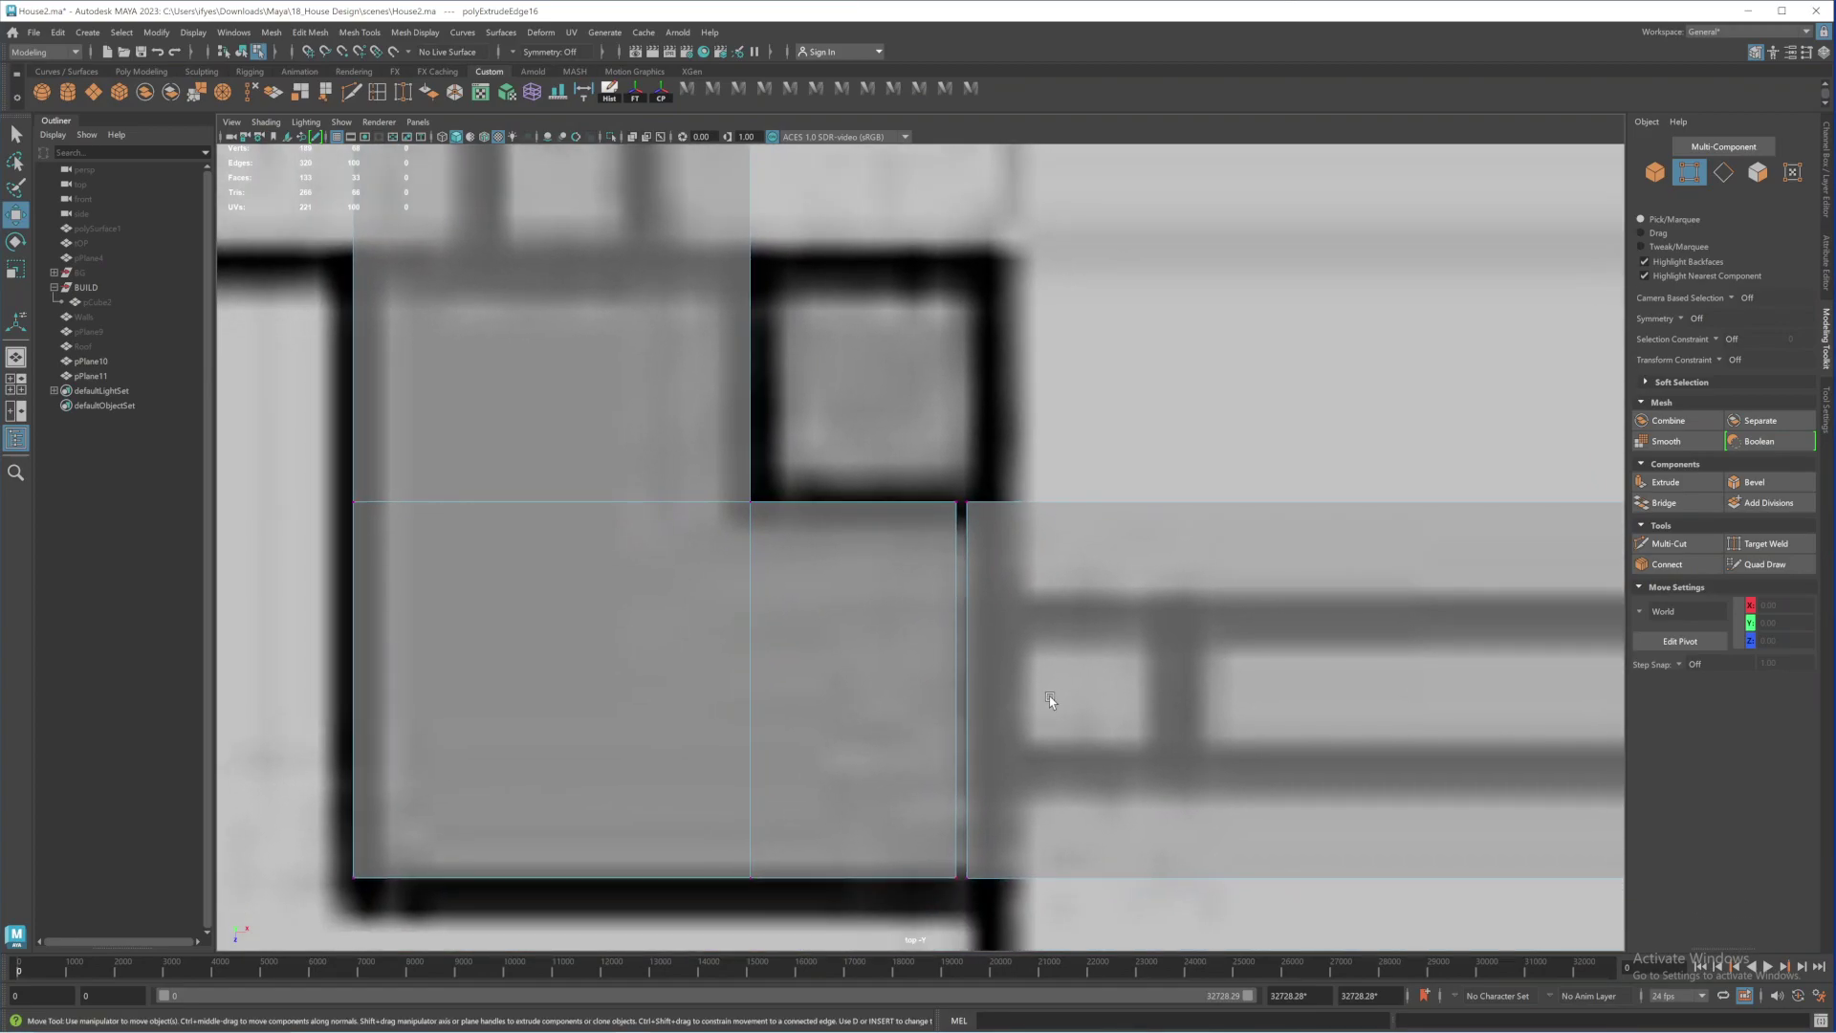
right_click_drag(1049, 697, 976, 669, "alt")
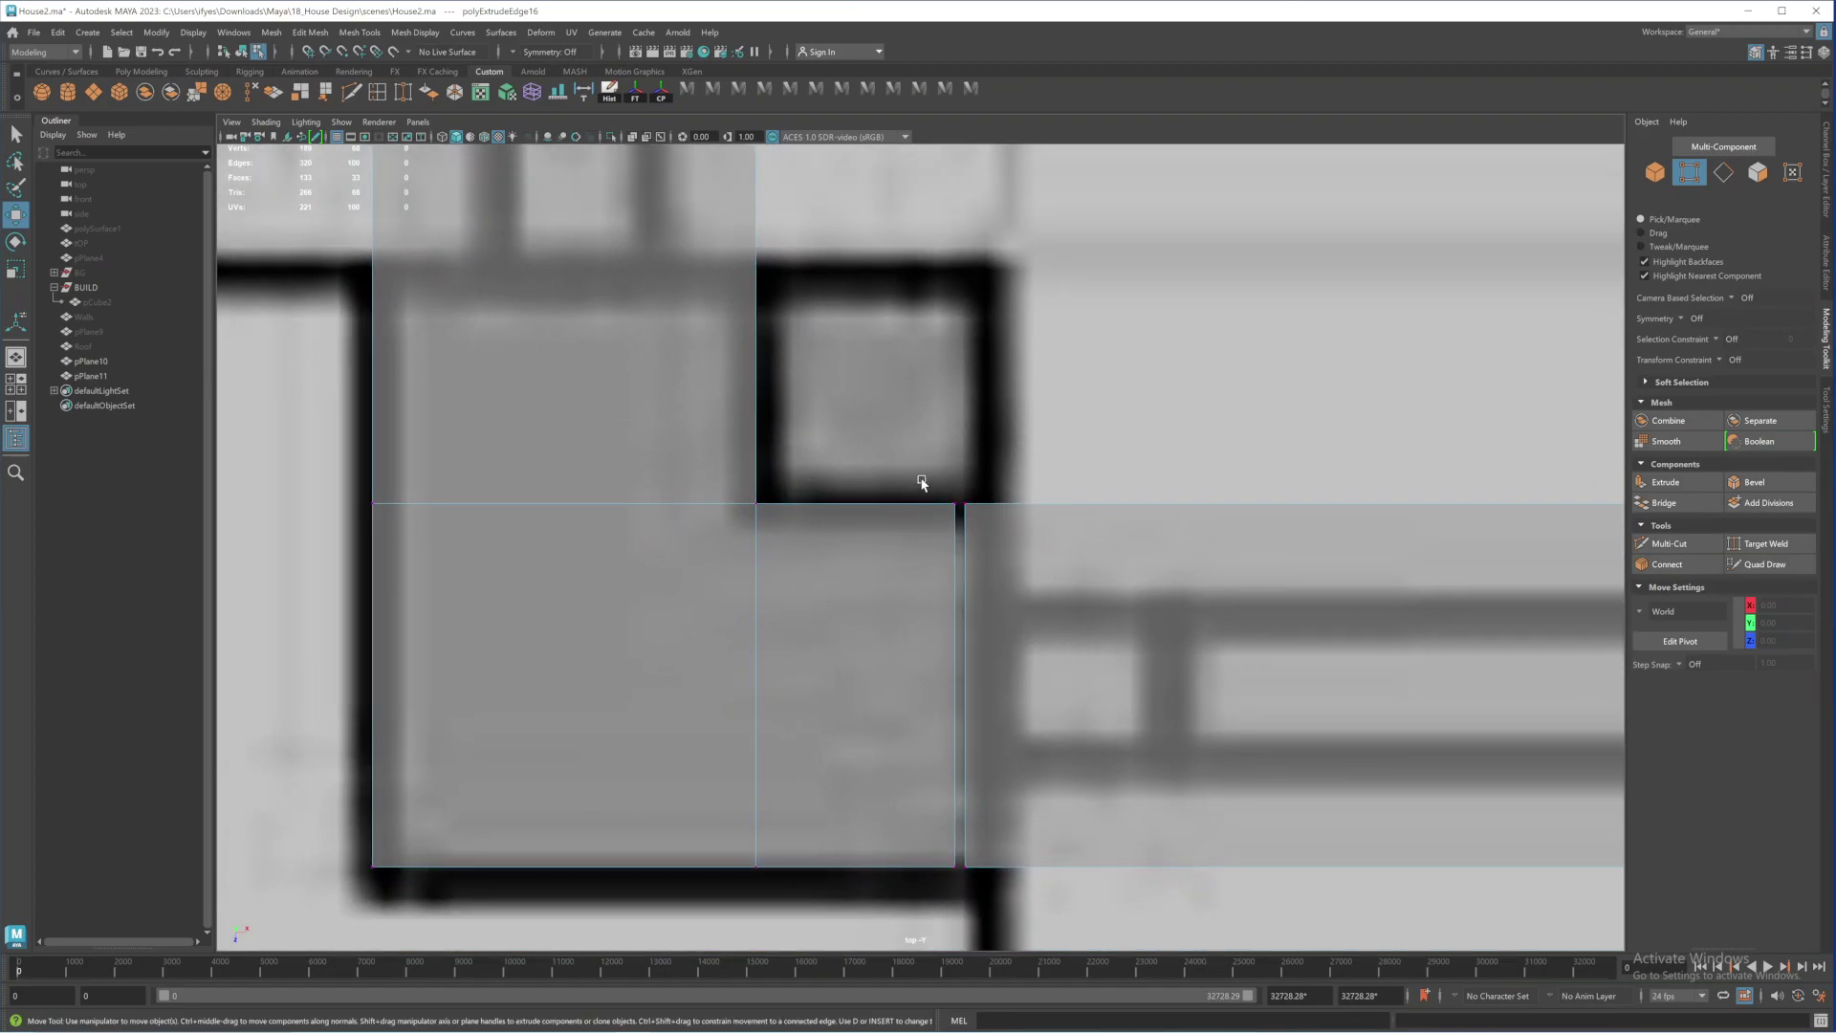
left_click_drag(922, 483, 1047, 553)
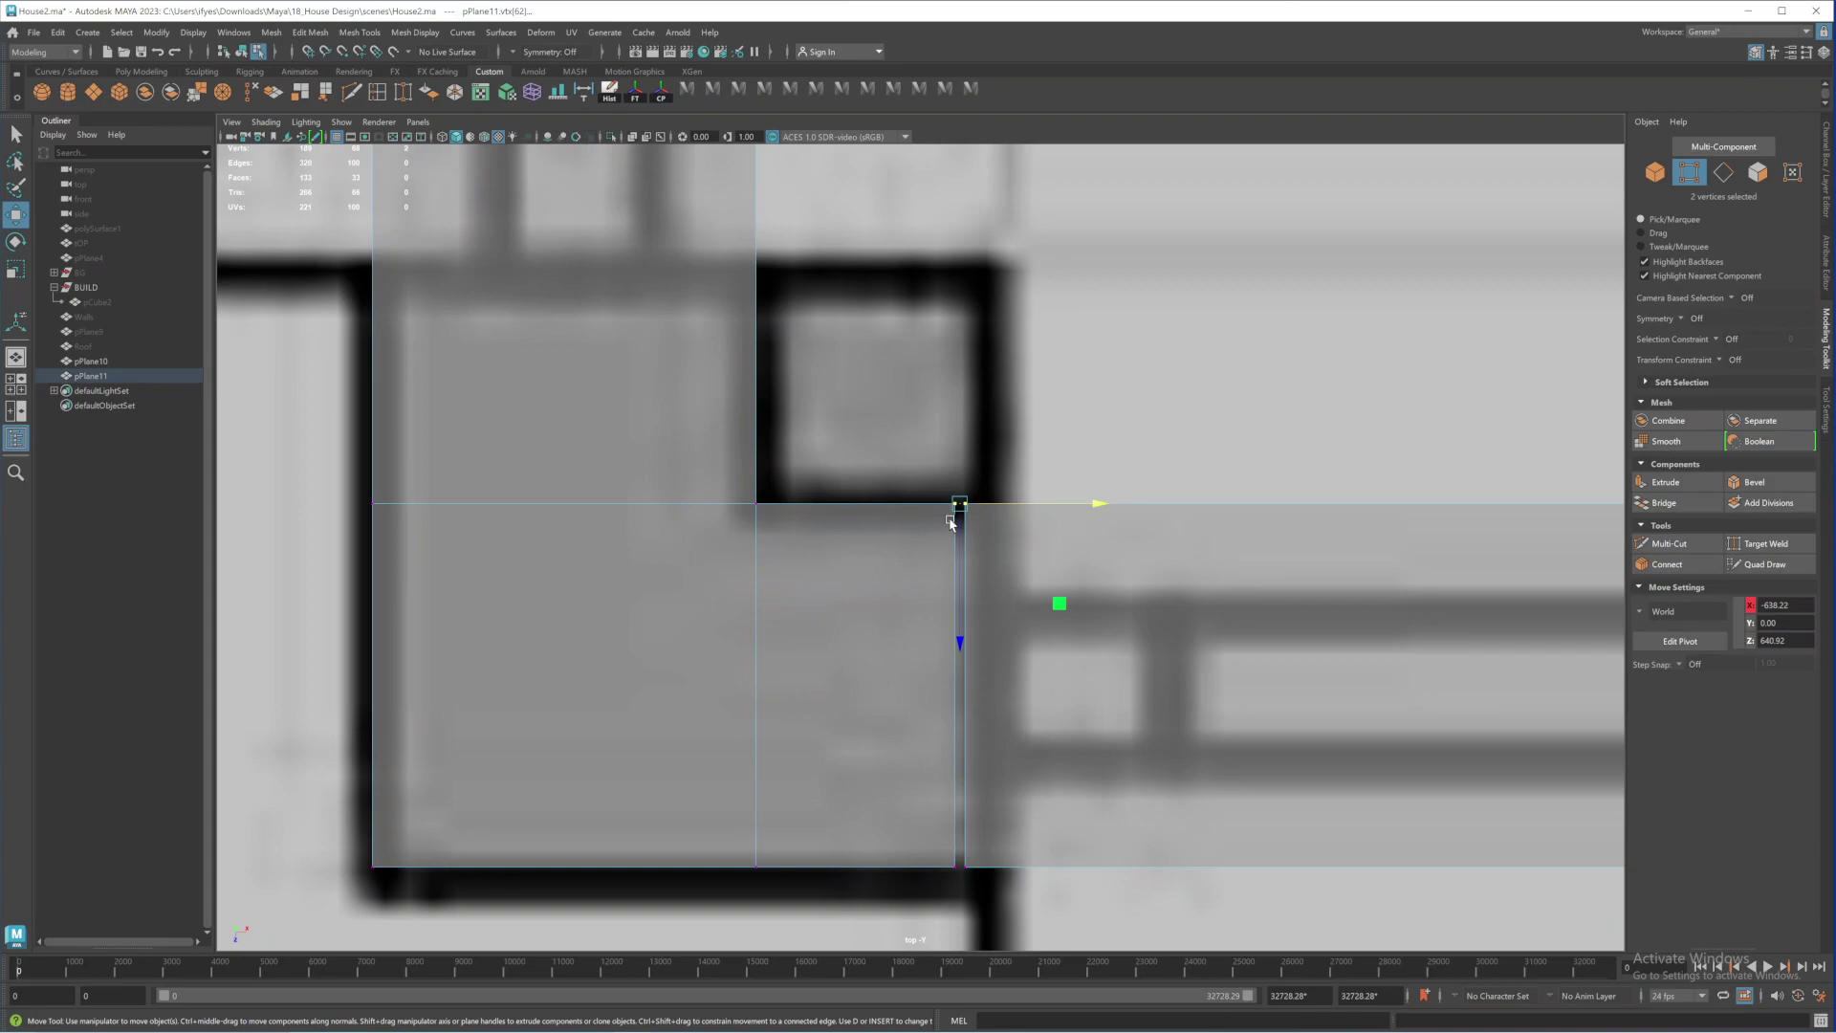
left_click(303, 35)
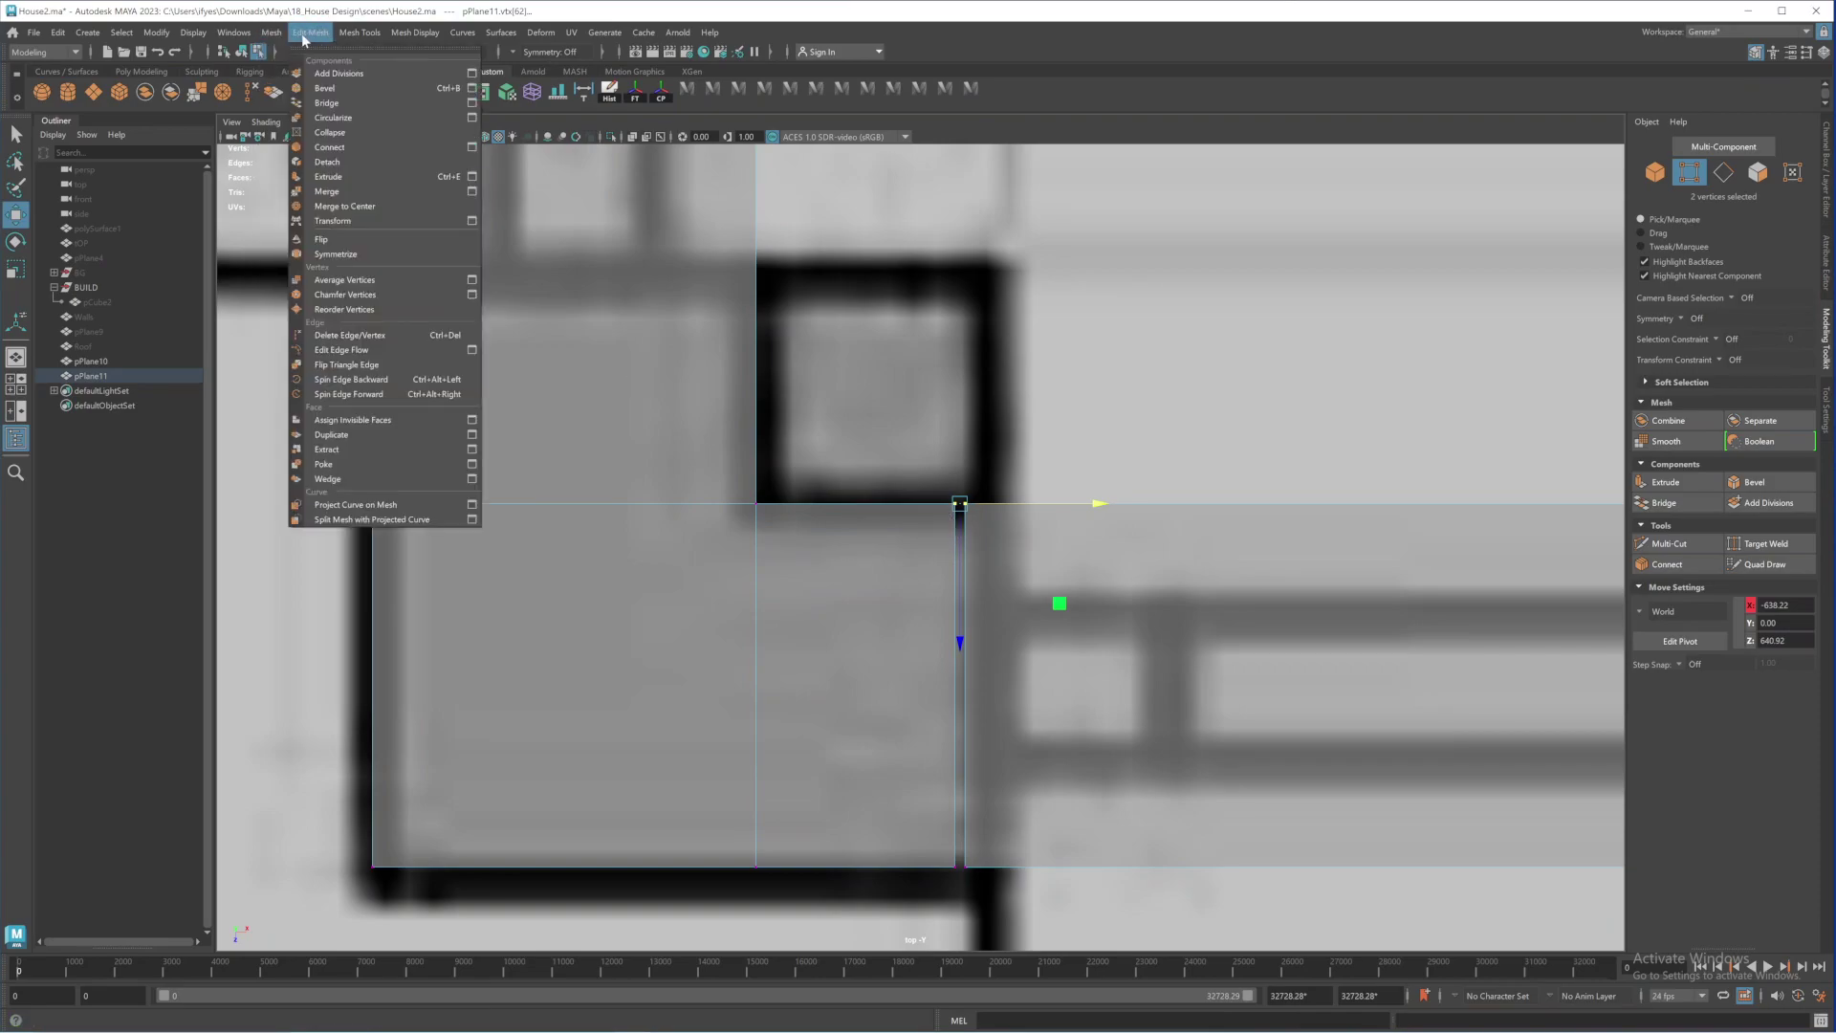
left_click(299, 207)
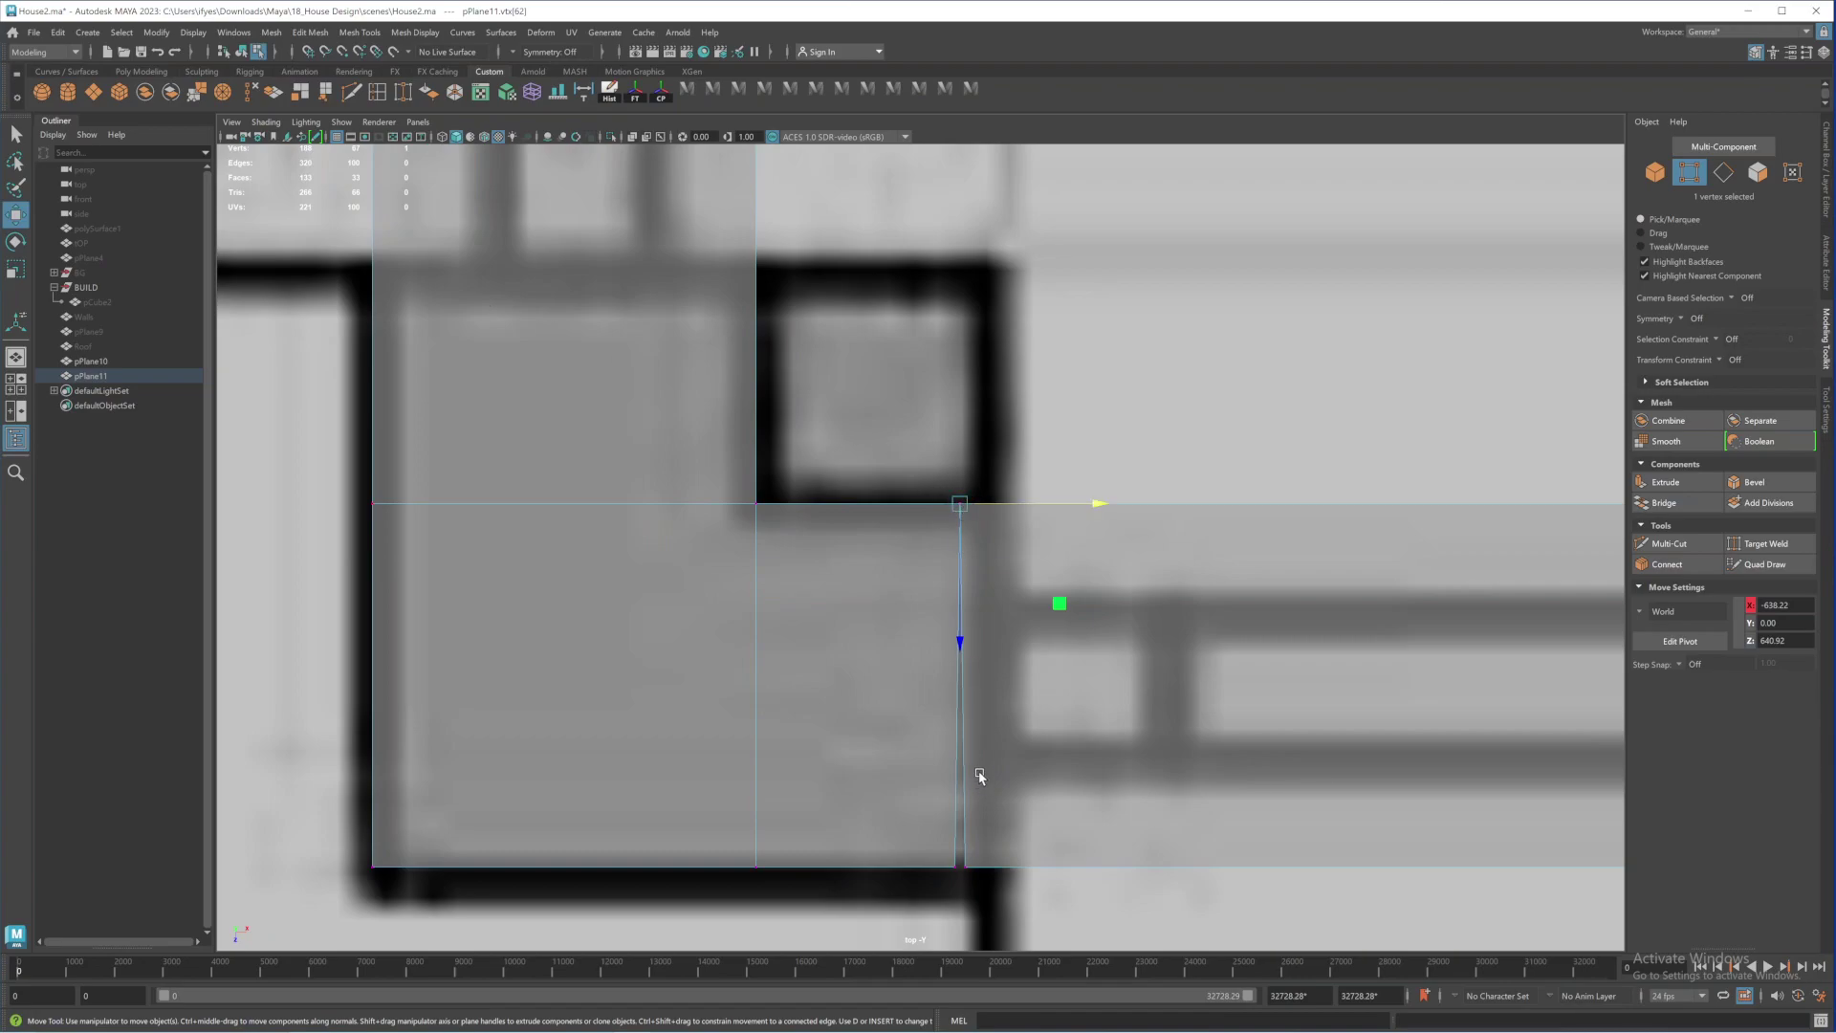
Merge the matching pair of vertices on the outer line of the same corner joint
middle_click_drag(979, 775, 972, 626, "alt")
left_click_drag(912, 690, 1000, 748)
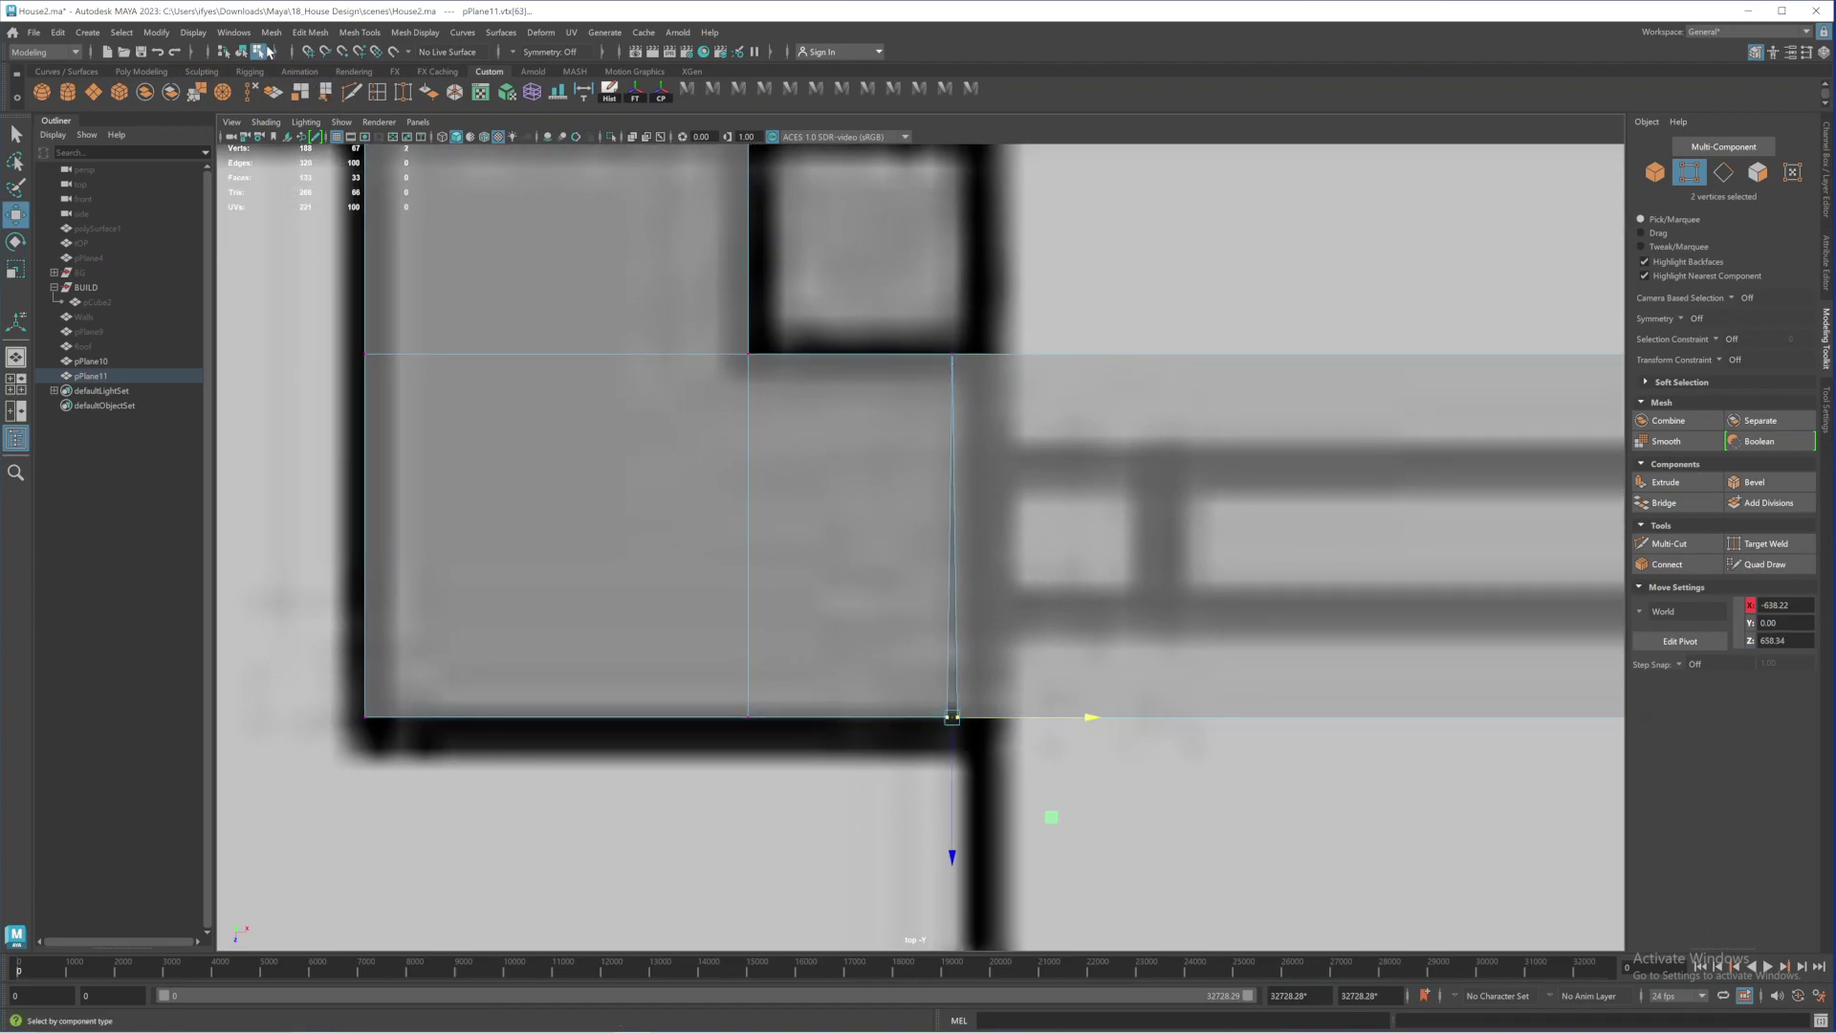
left_click(223, 92)
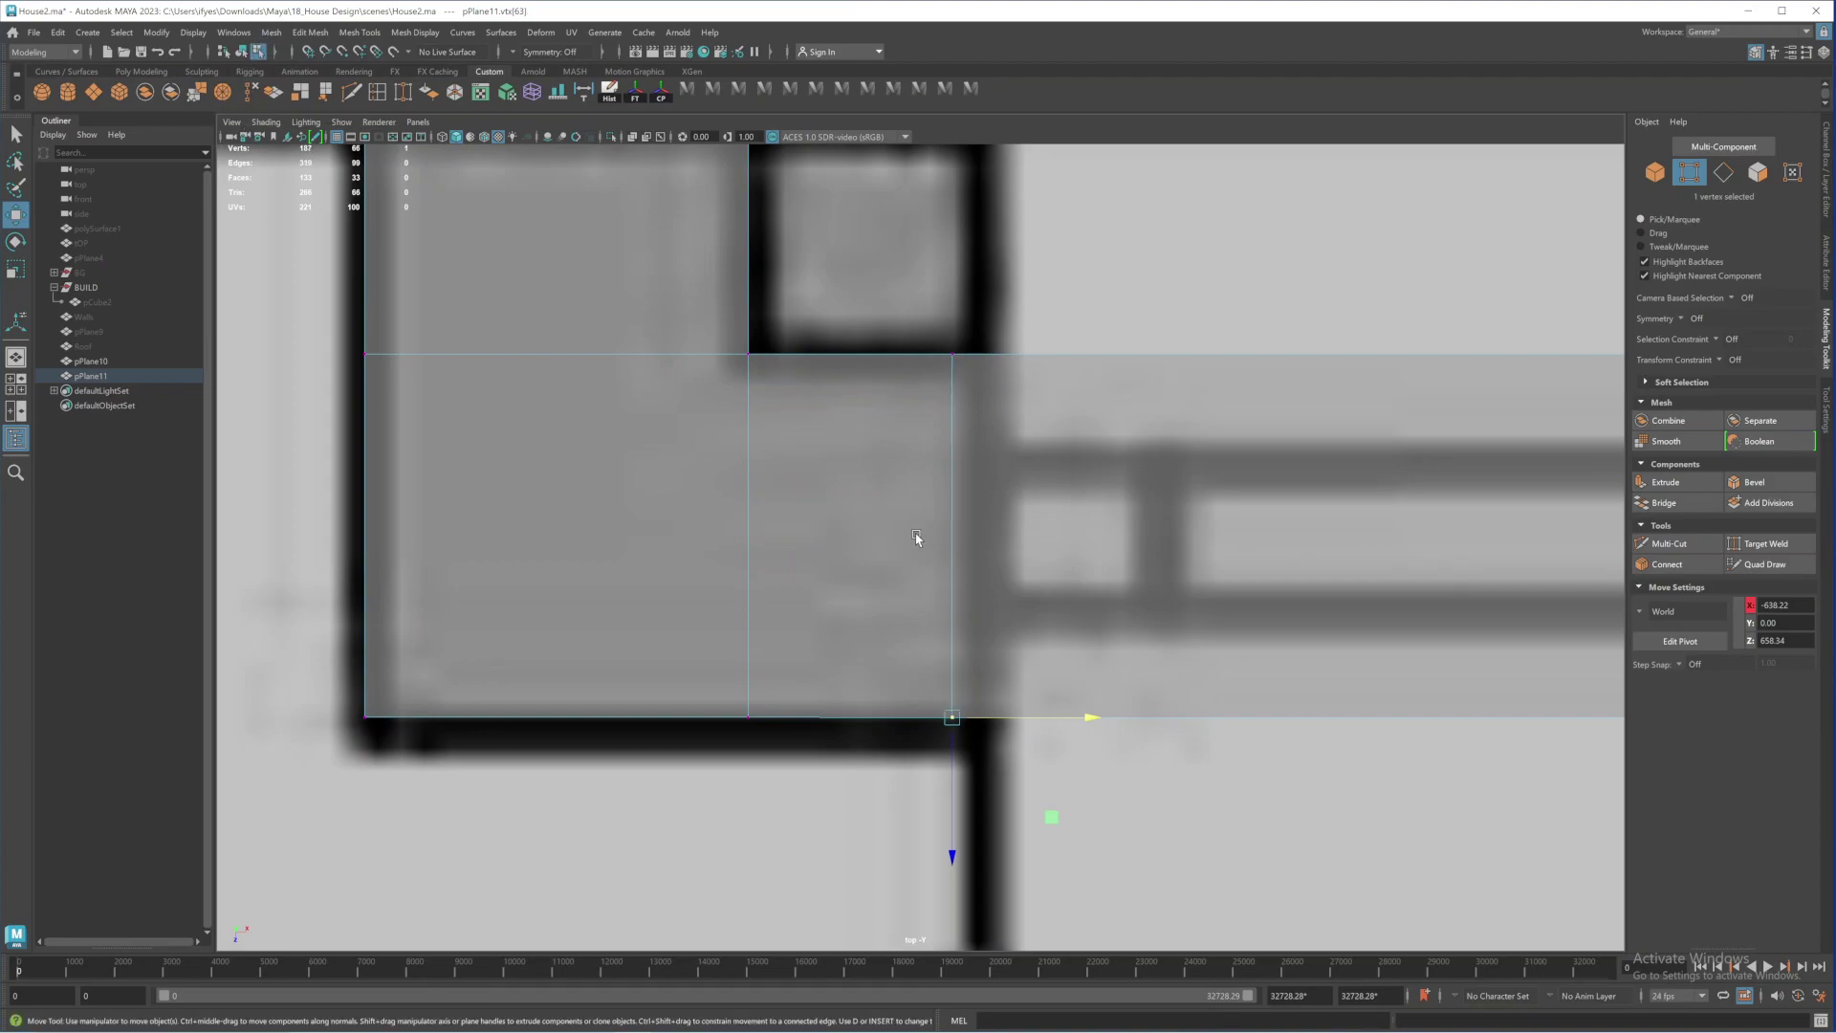
Try a plain delete of the seam edge between the corner piece and the terrace-side wall
right_click(944, 473)
right_click_drag(937, 430, 938, 427)
right_click_drag(921, 485, 1010, 492, "alt")
middle_click_drag(1009, 491, 928, 478, "alt")
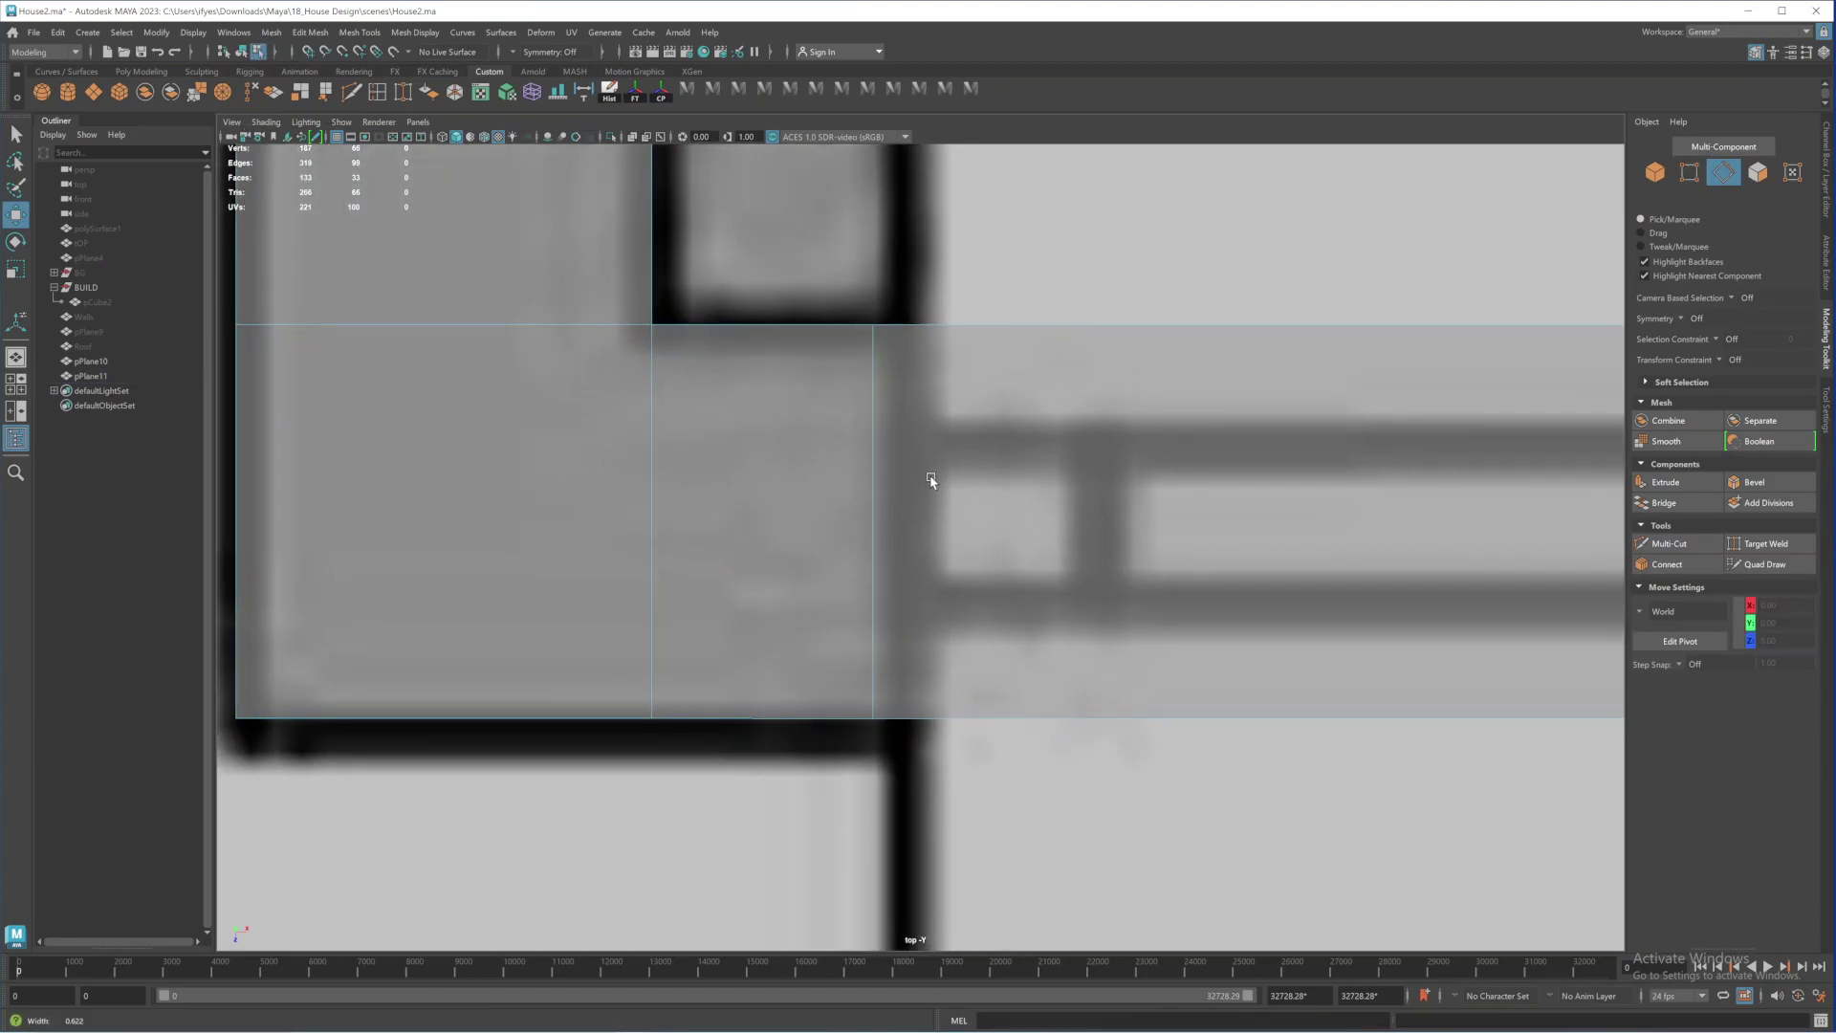
left_click(874, 418)
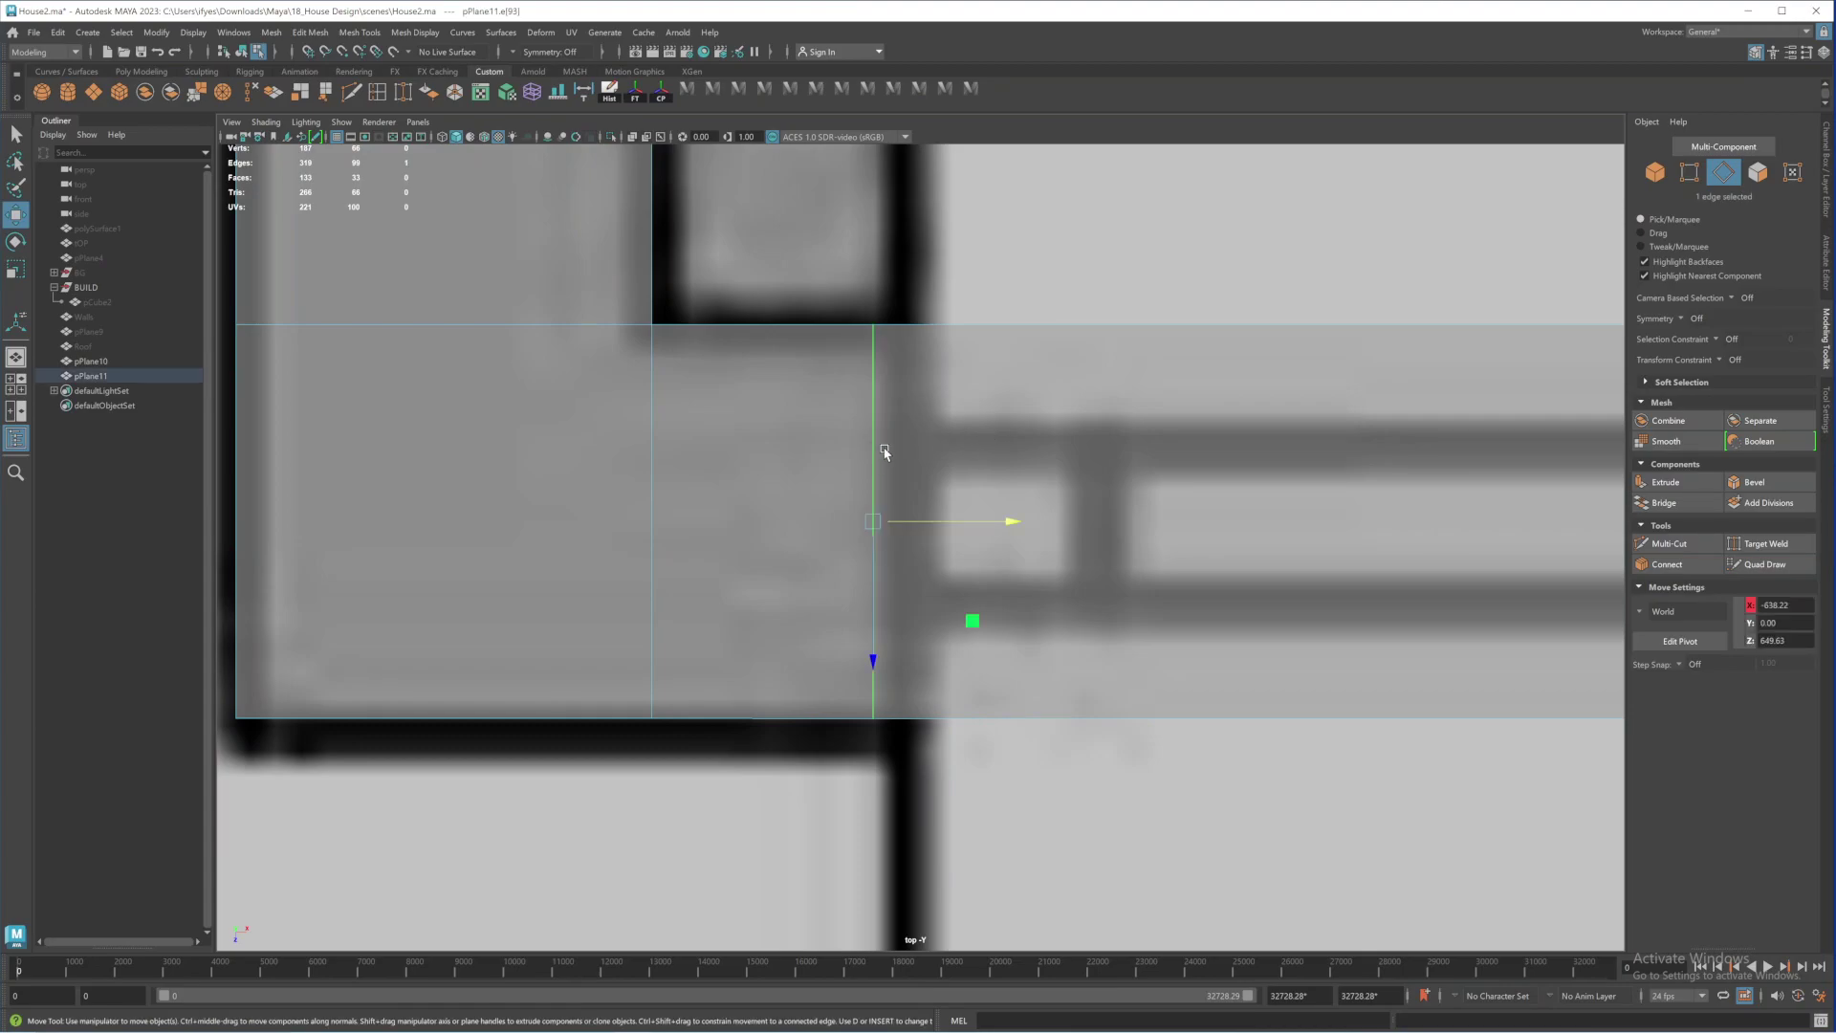
key("Delete")
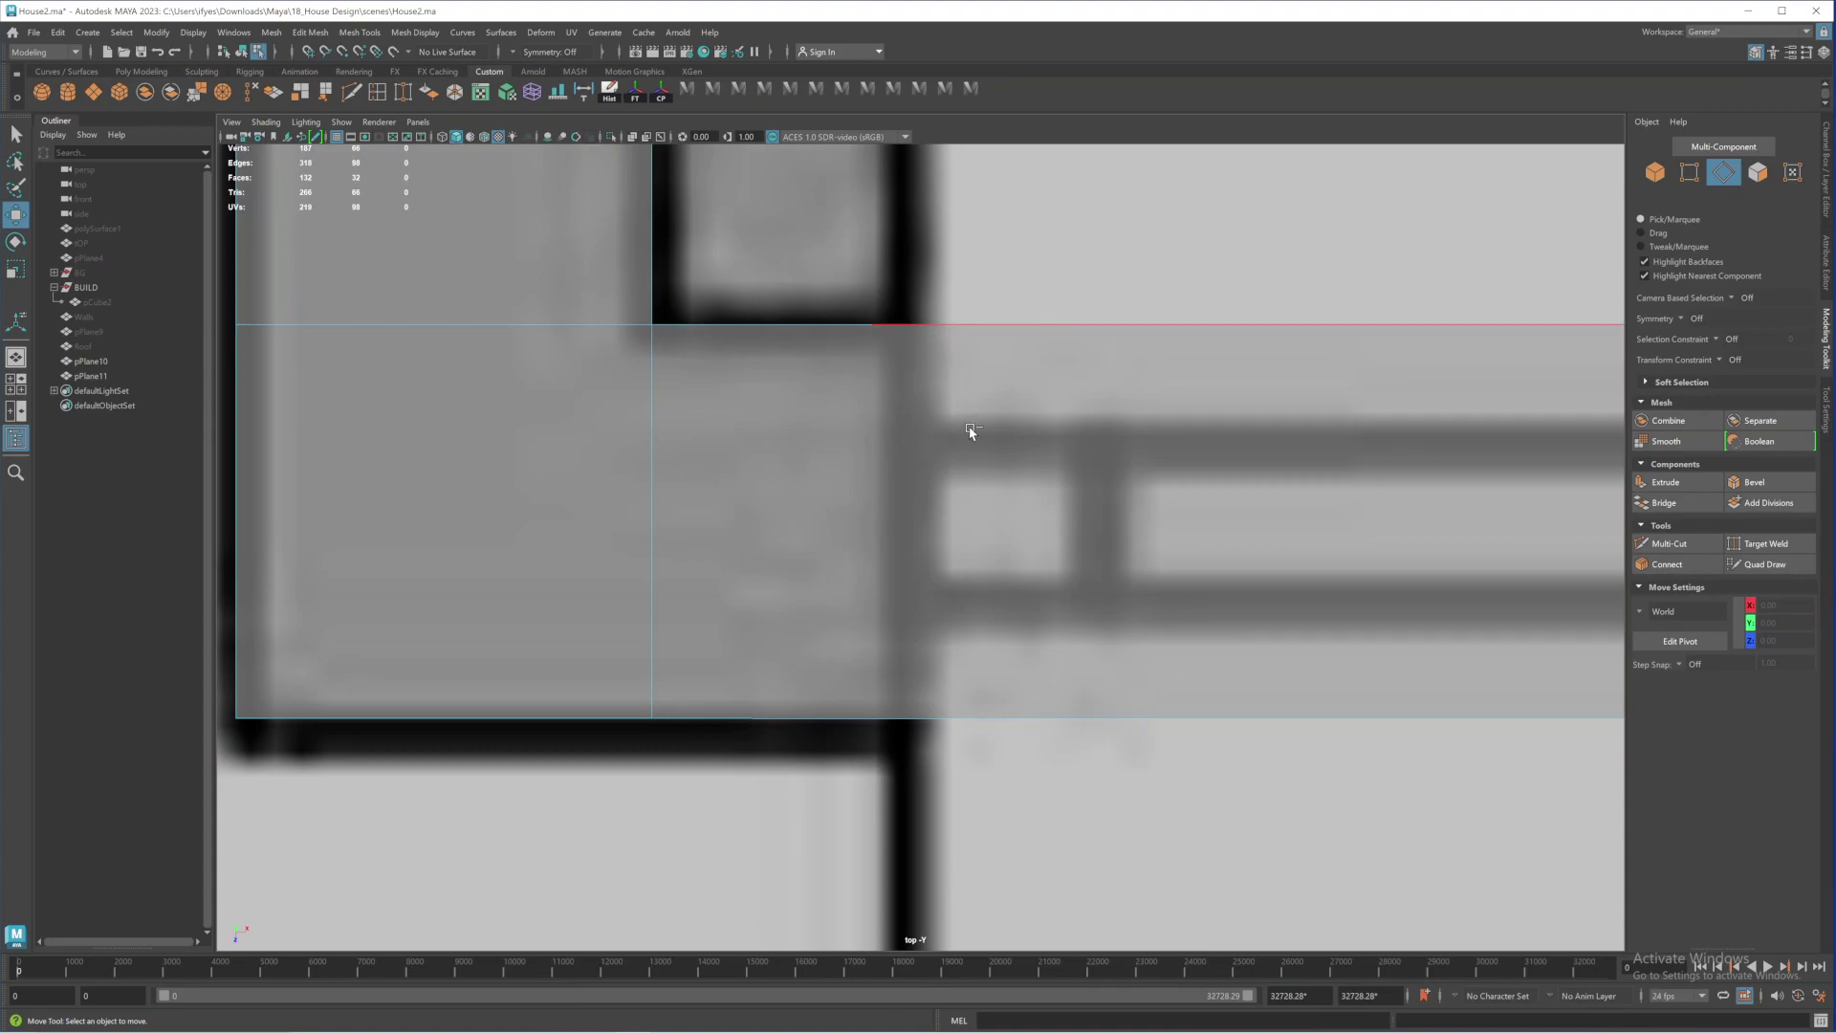
Undo the seam edge deletion and repeat the plain delete on the same edge
key("ctrl+a")
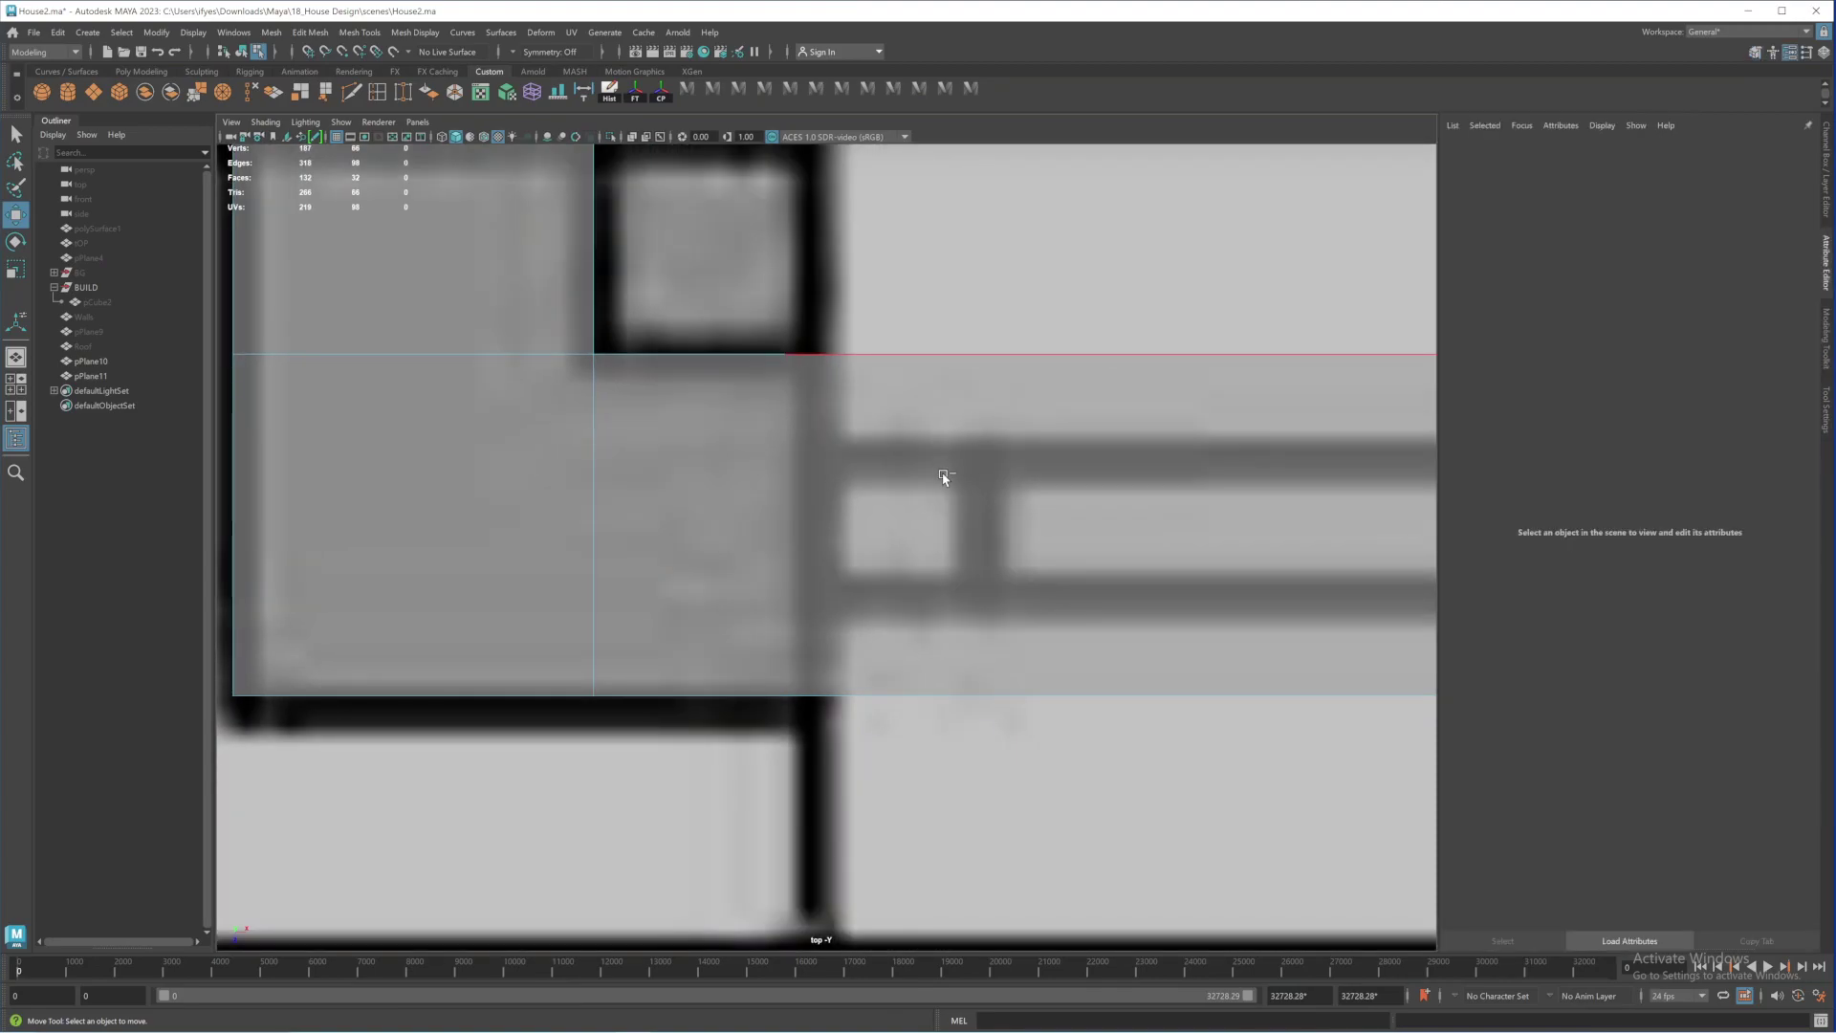
key("ctrl+z")
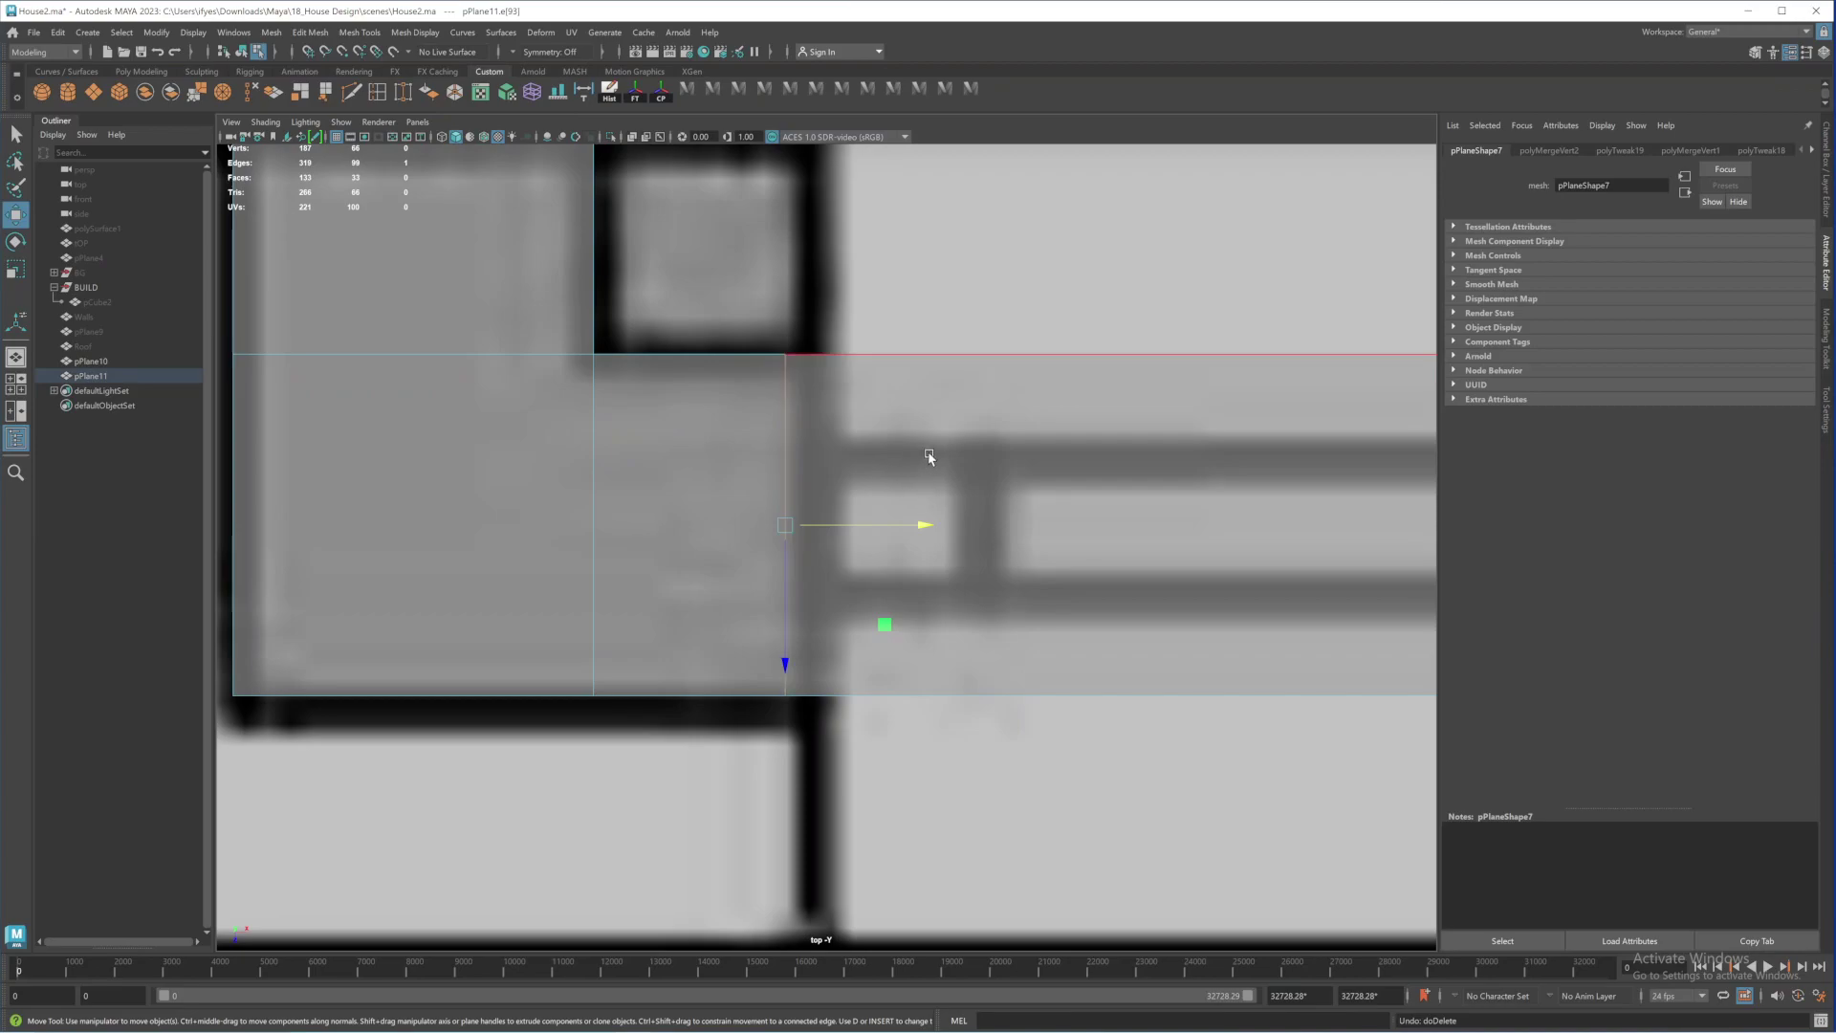
middle_click_drag(839, 443, 945, 446, "alt")
right_click_drag(944, 445, 782, 381, "alt")
key("Delete")
Select the two vertices left at the former seam, then undo the plain edge deletion
right_click_drag(1062, 529, 913, 475, "alt")
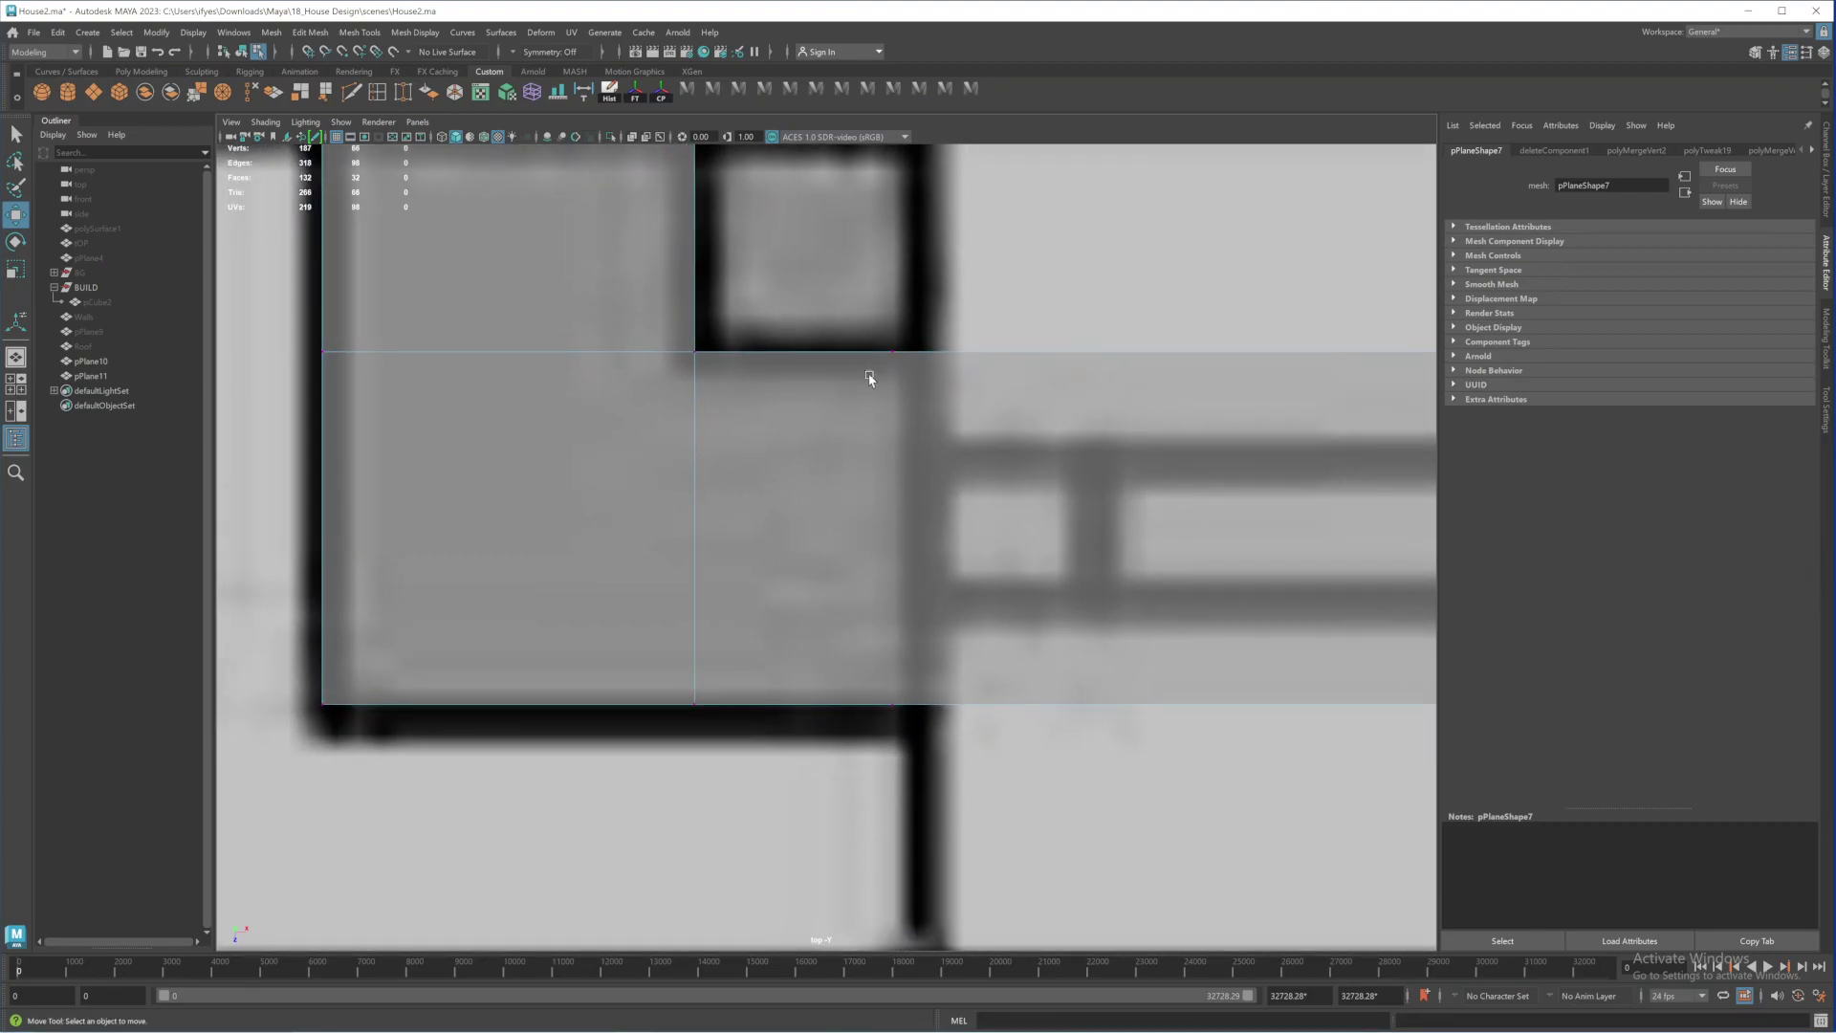
middle_click_drag(889, 381, 846, 438, "alt")
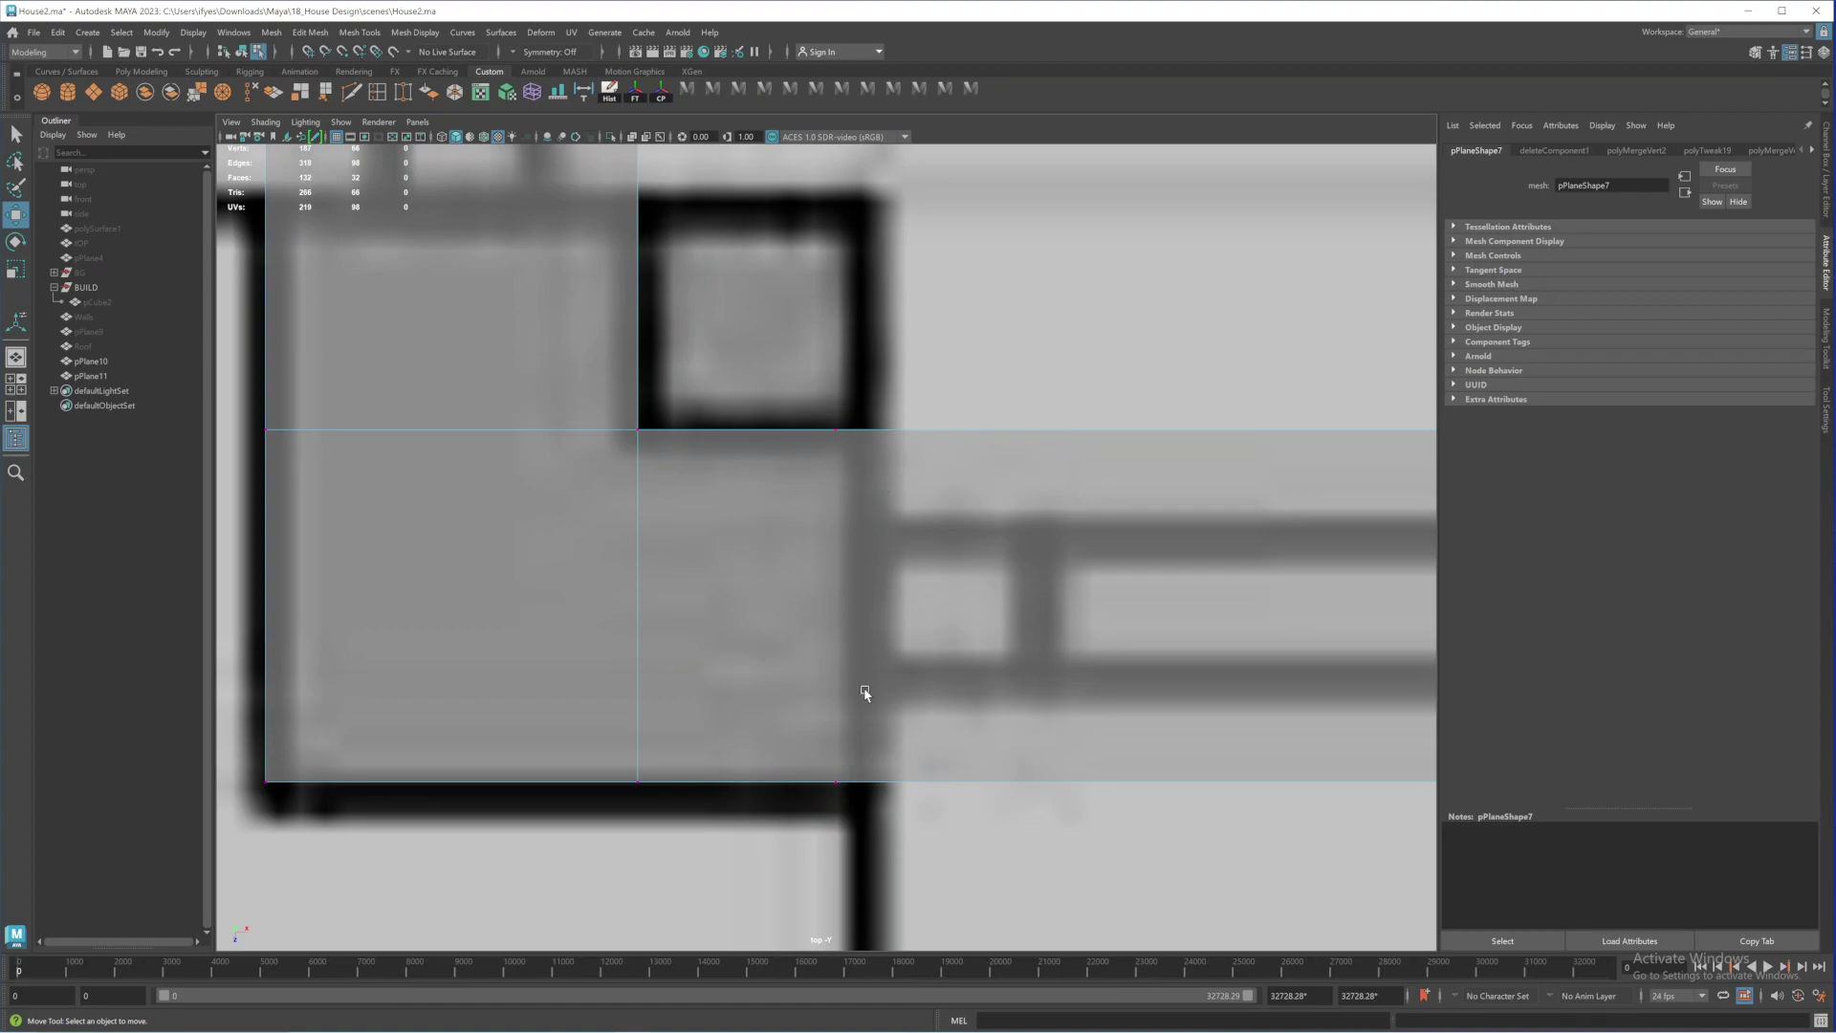
right_click_drag(962, 561, 933, 581, "alt")
middle_click_drag(933, 582, 954, 541, "alt")
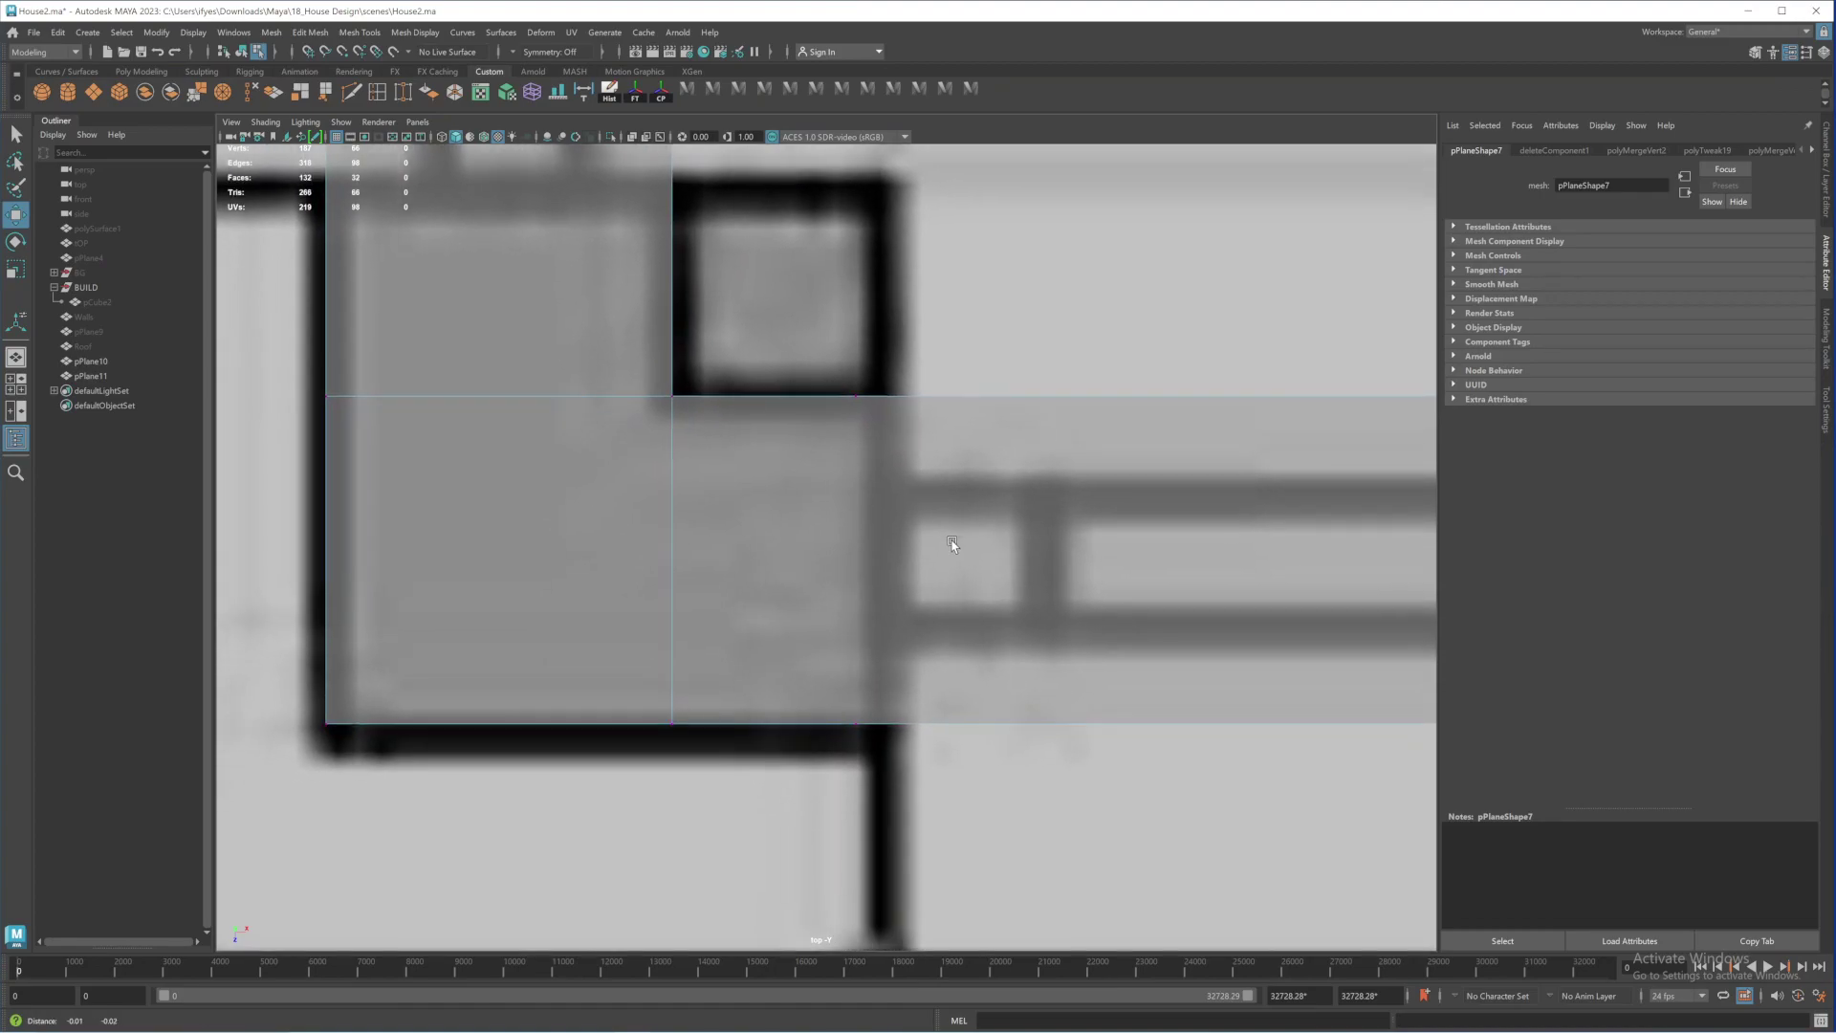
left_click_drag(828, 365, 866, 533)
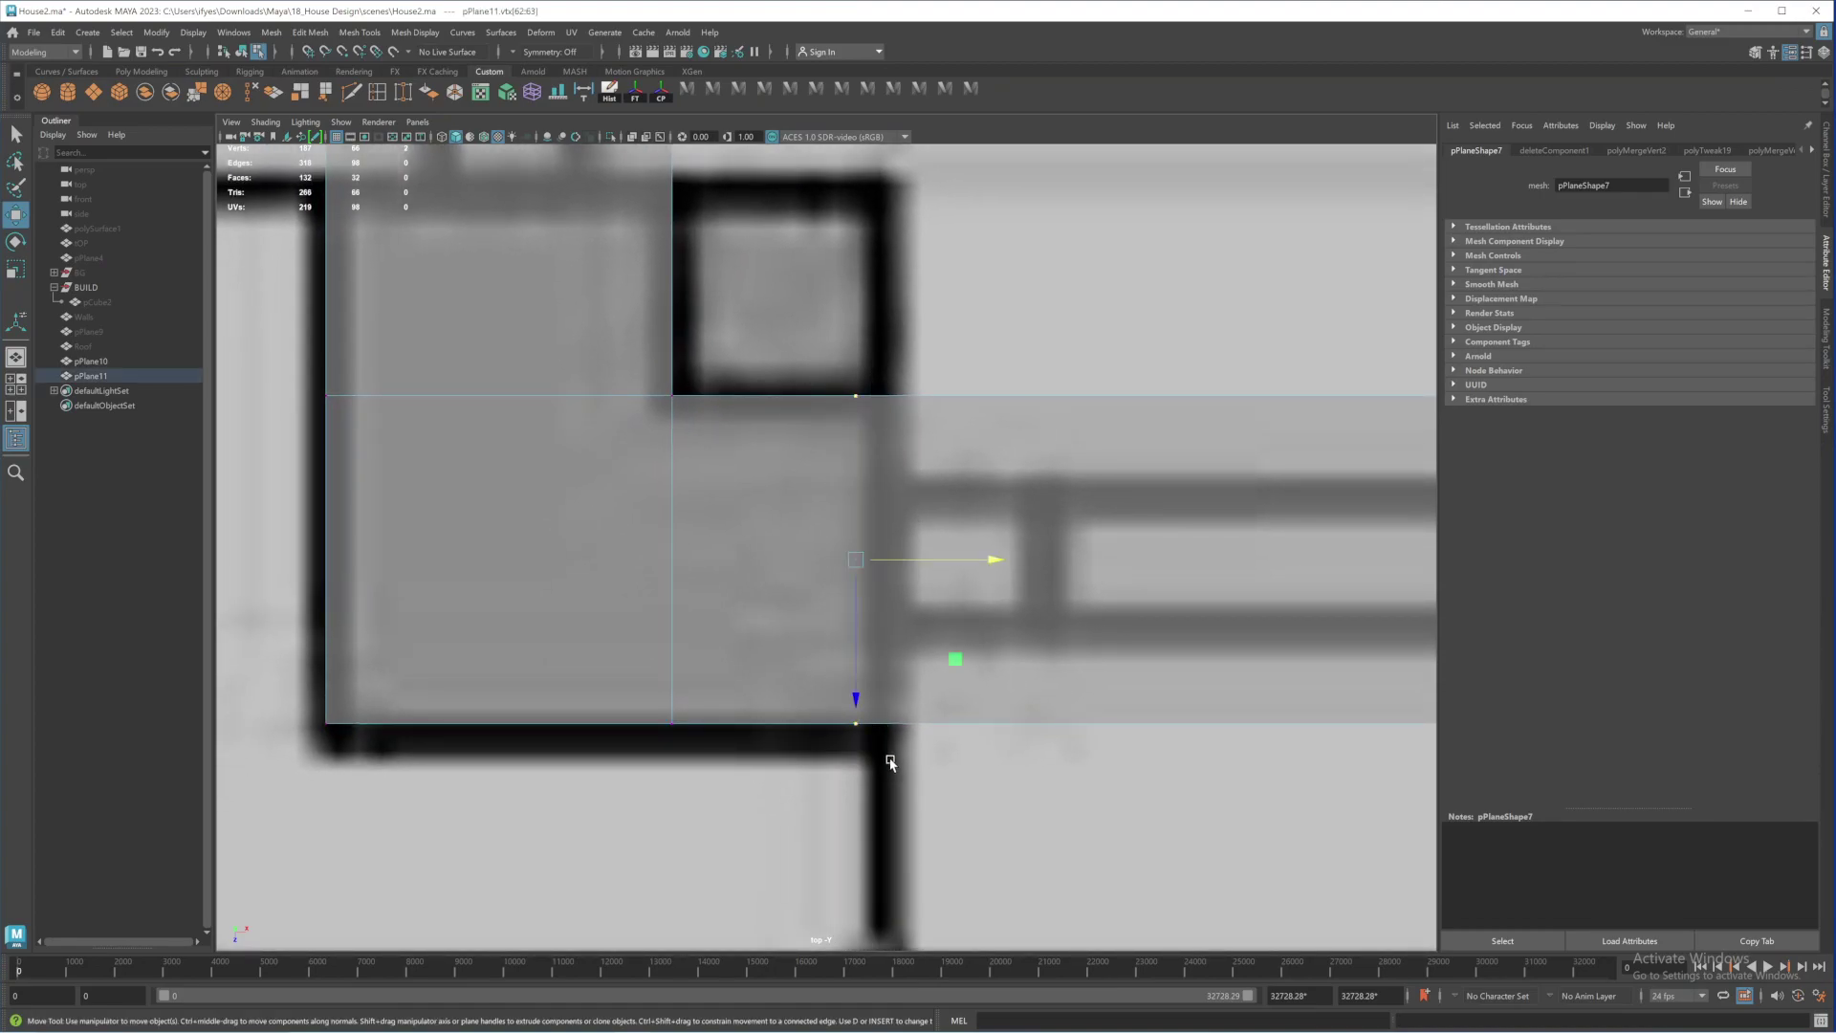
right_click_drag(926, 485, 979, 463)
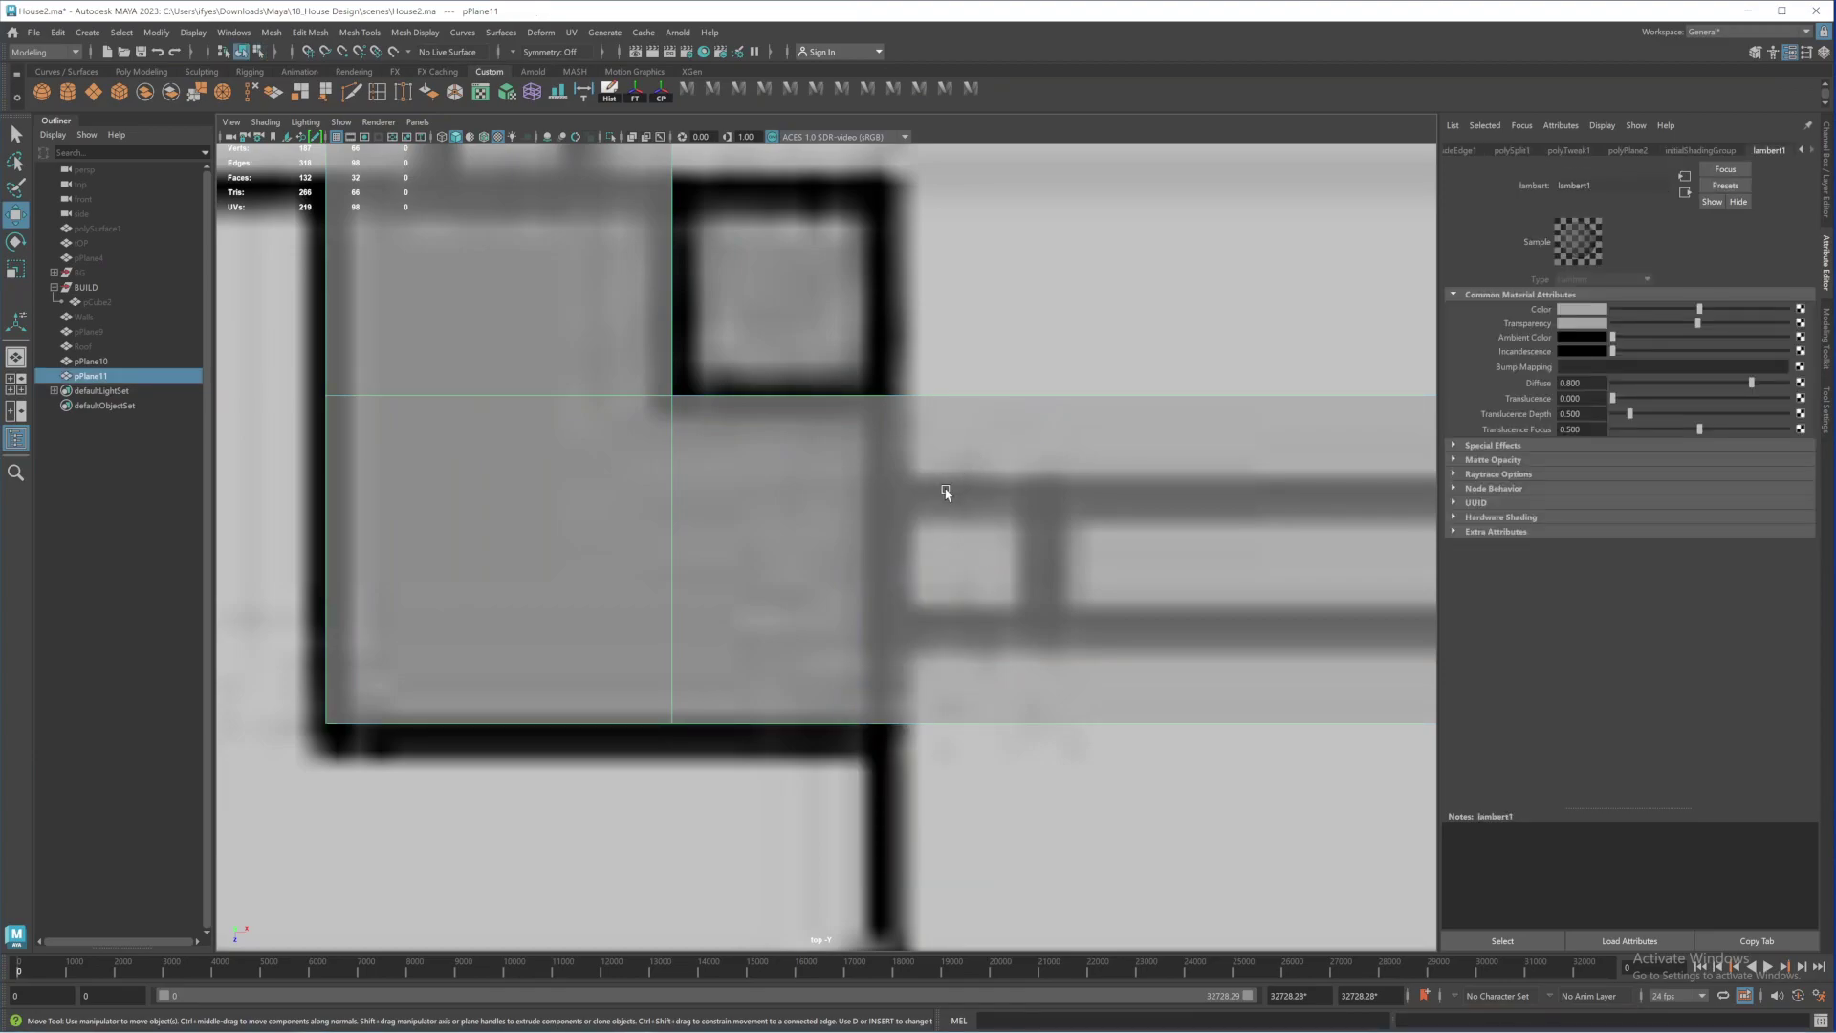
key("F9")
key("ctrl+z")
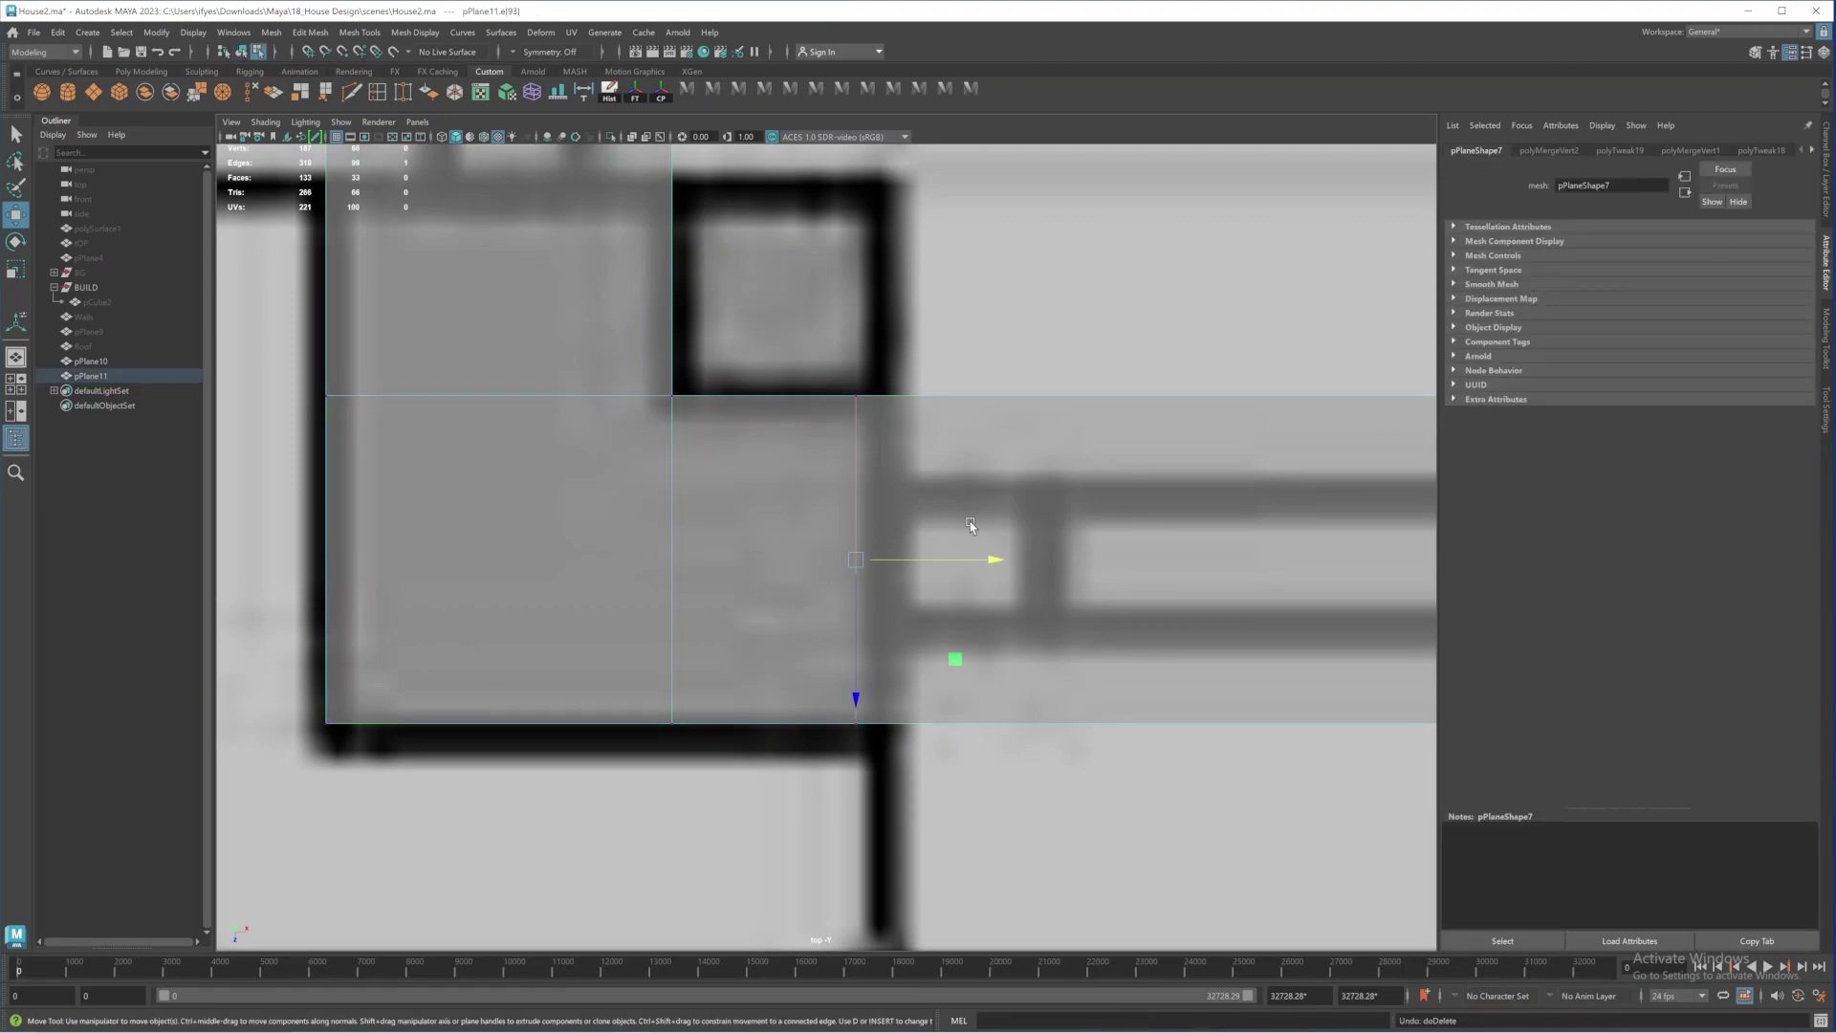
Delete the seam edge together with its two vertices, and return the wall mesh to object selection
scroll(970, 525, "up", 3)
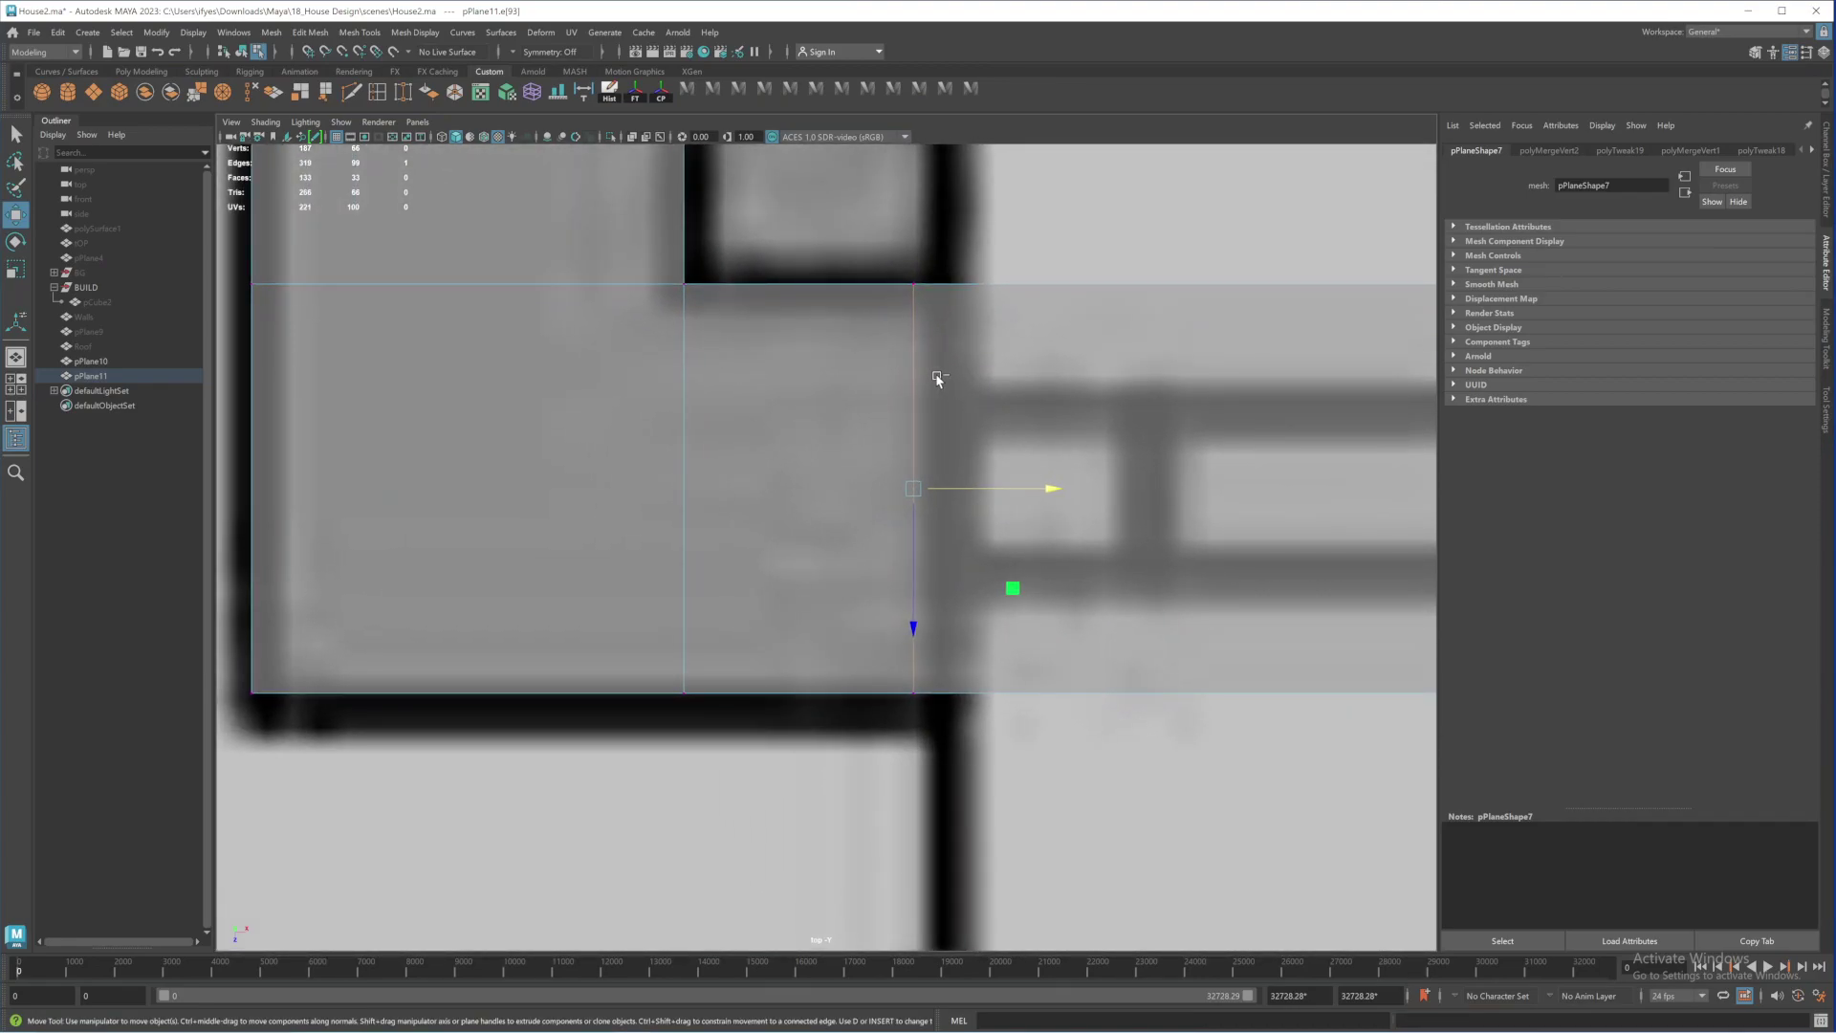
key("ctrl+Delete")
middle_click_drag(1013, 393, 983, 439, "alt")
right_click_drag(961, 412, 891, 405)
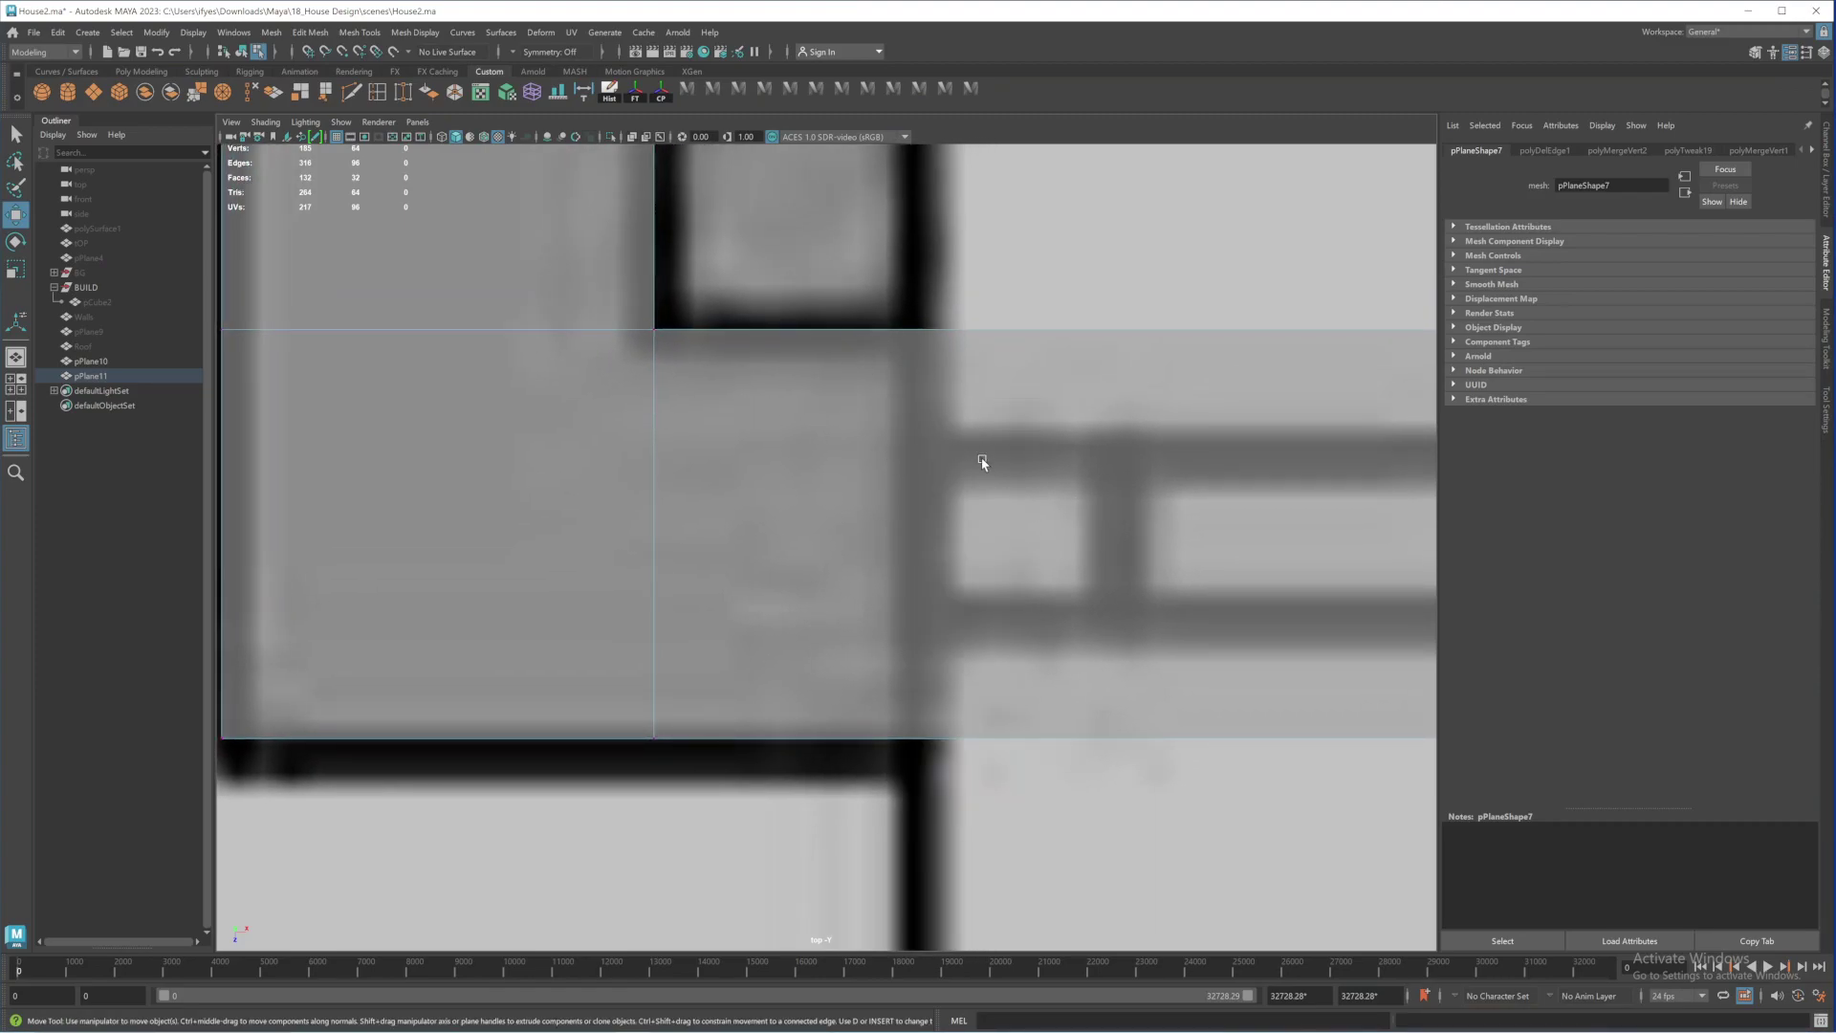
right_click_drag(994, 457, 1079, 436)
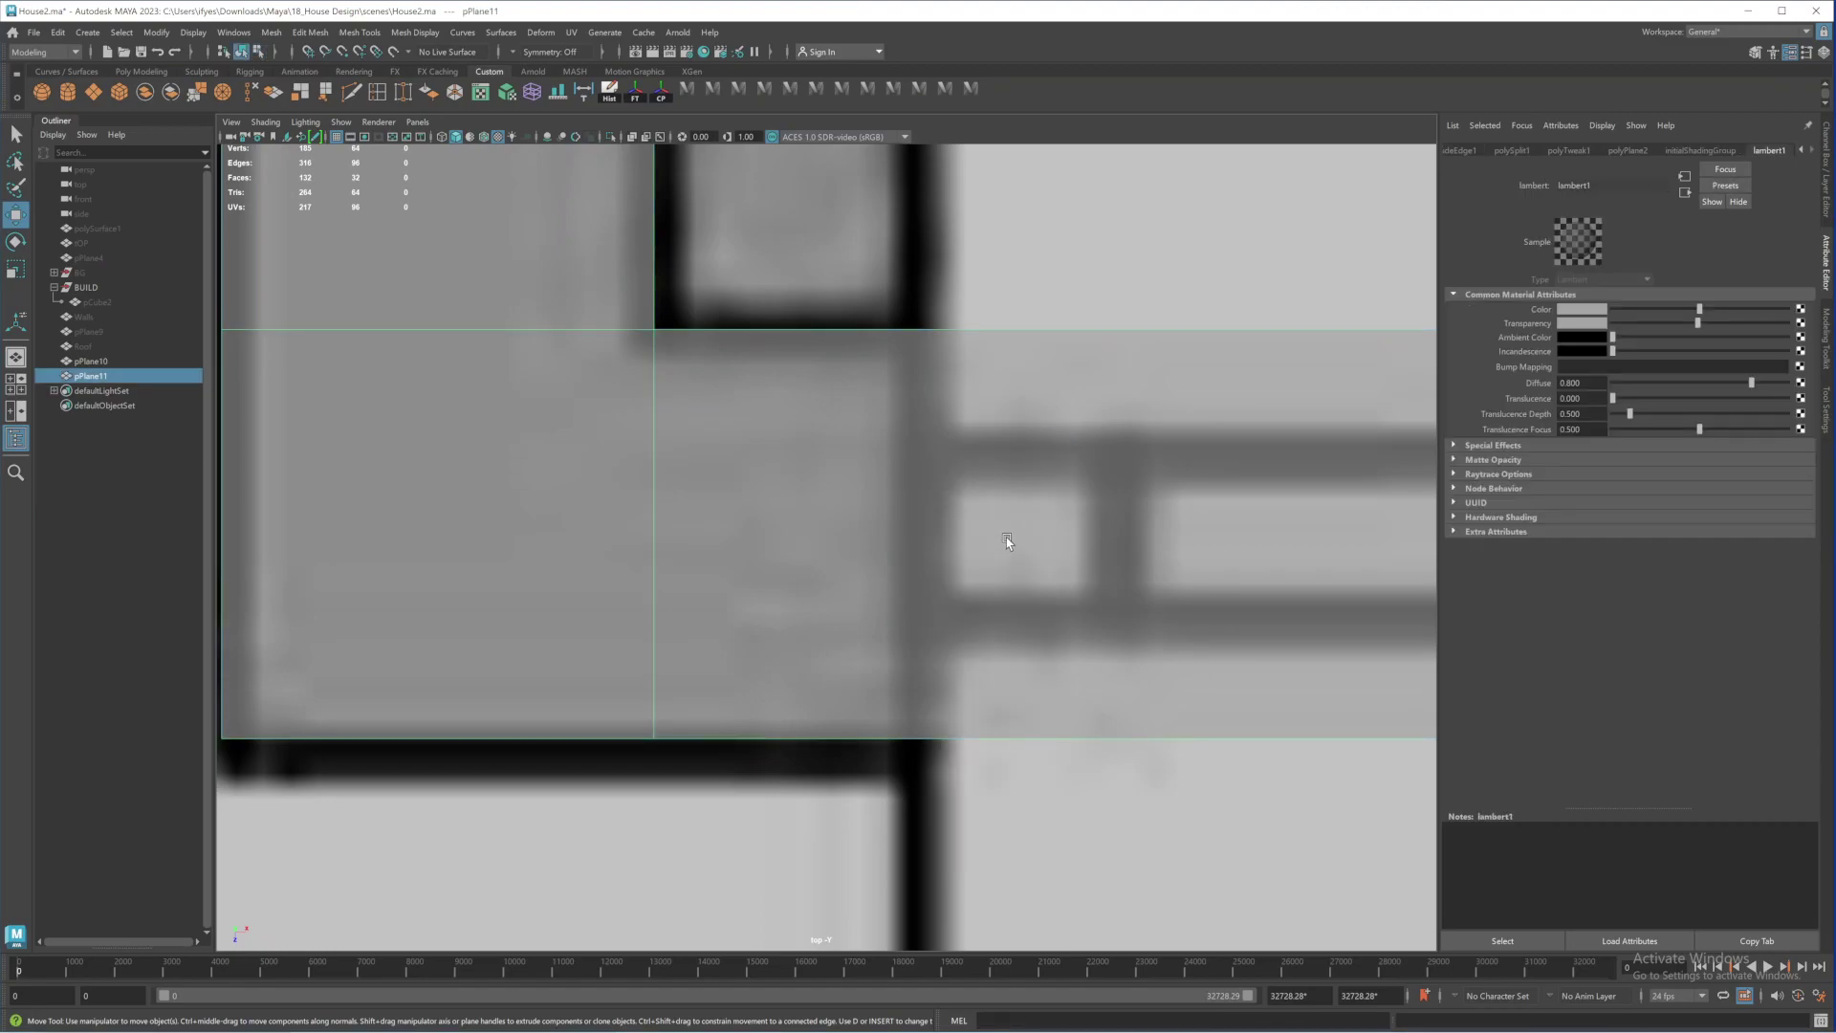
Switch to the full perspective view of the floor plan and delete all construction history in the scene
key("space")
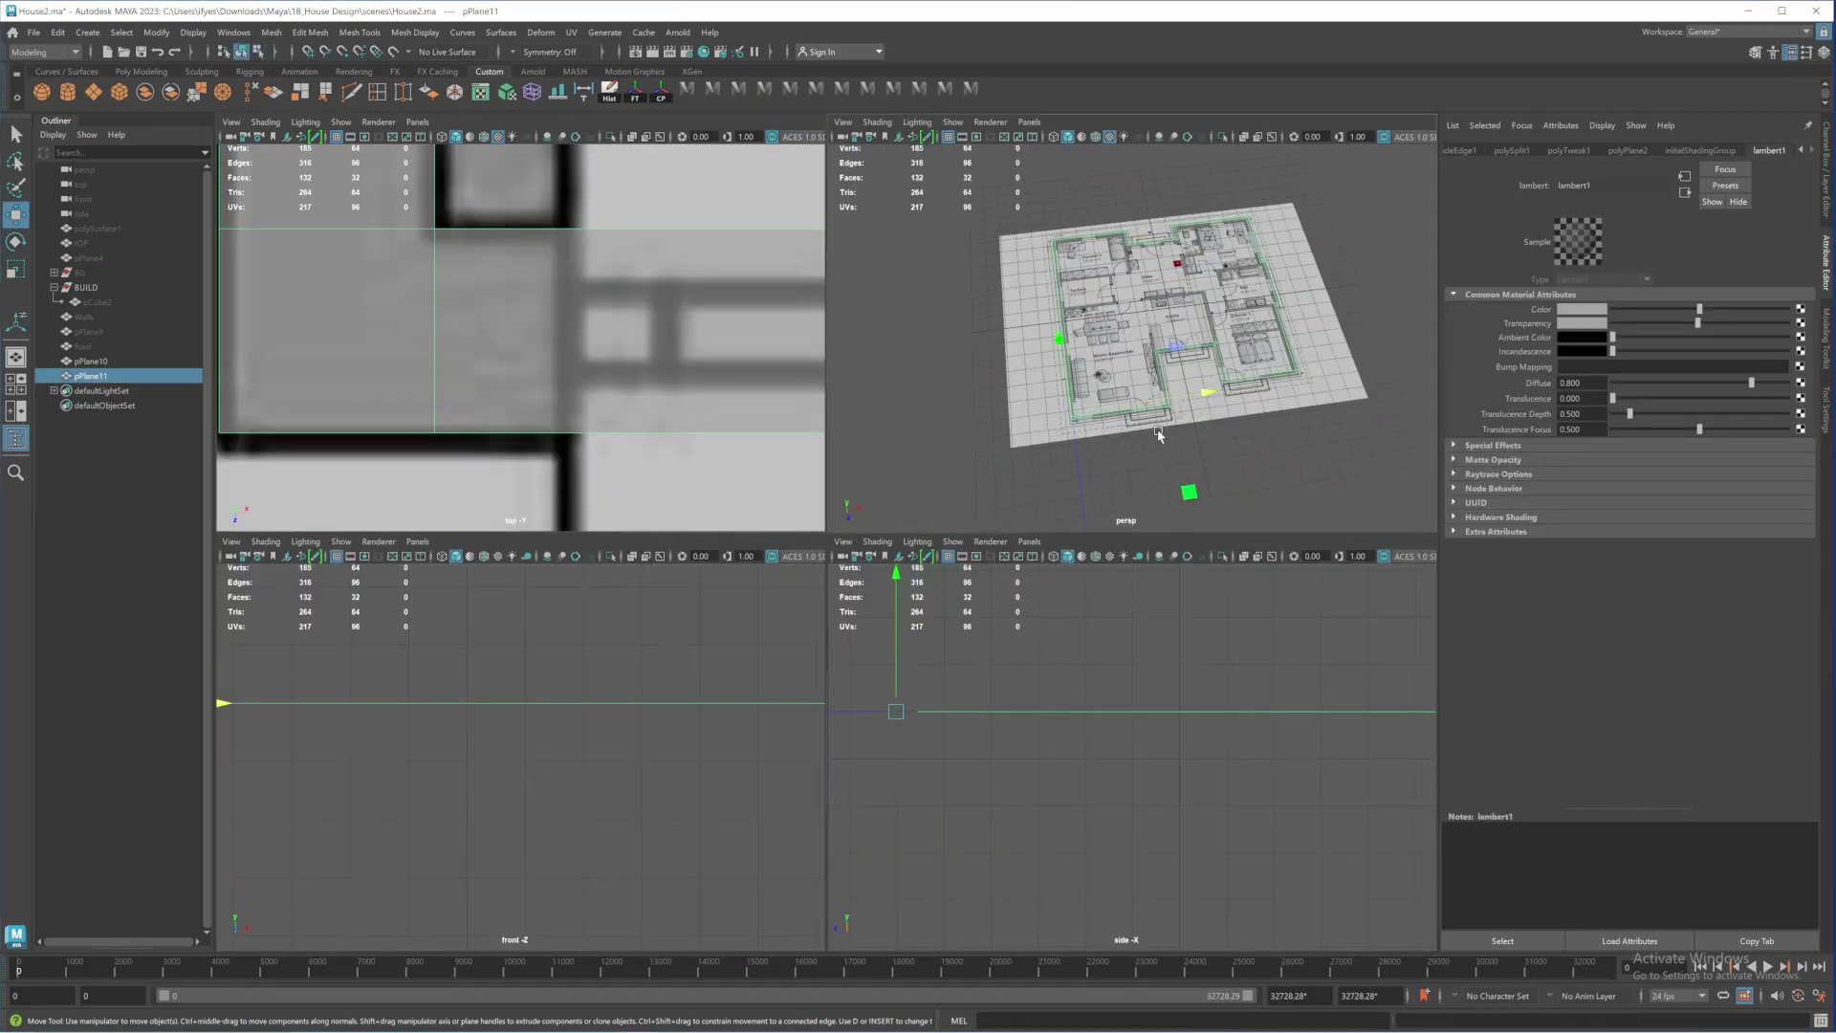
key("space")
left_click_drag(1159, 435, 1046, 524, "alt")
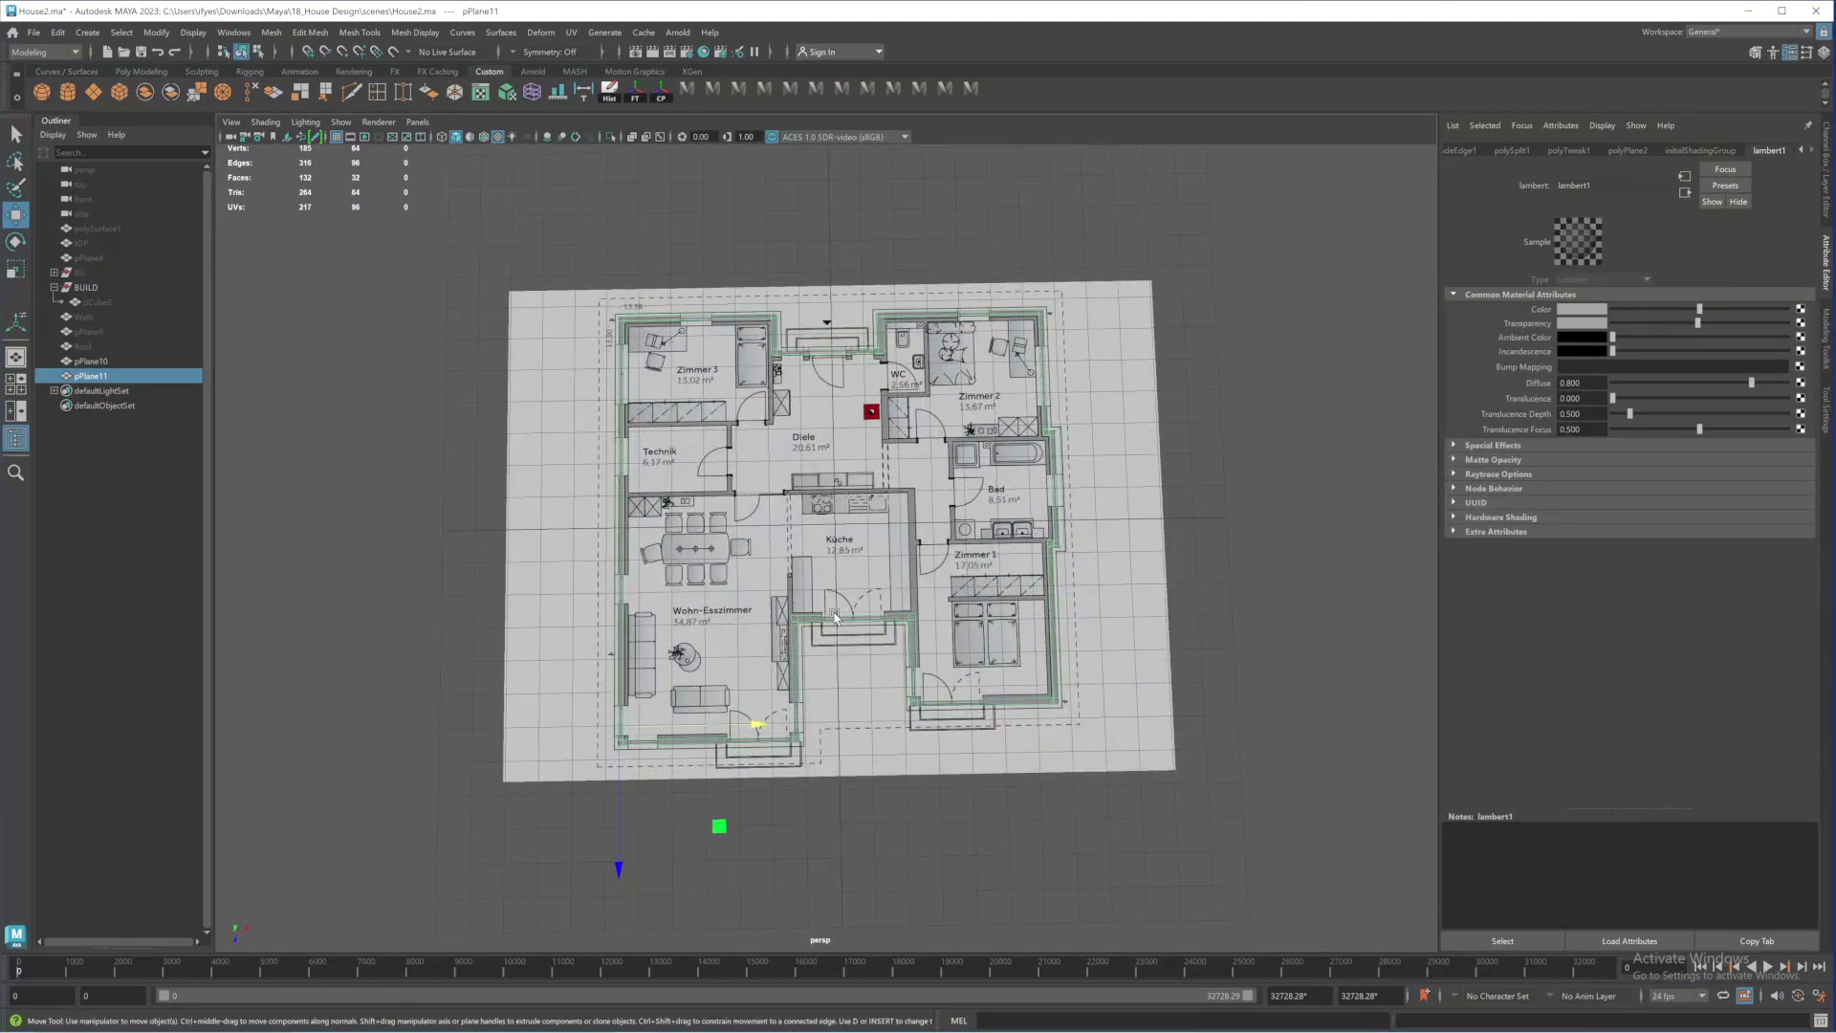
left_click_drag(835, 617, 1071, 631, "alt")
left_click_drag(1174, 675, 997, 500, "alt")
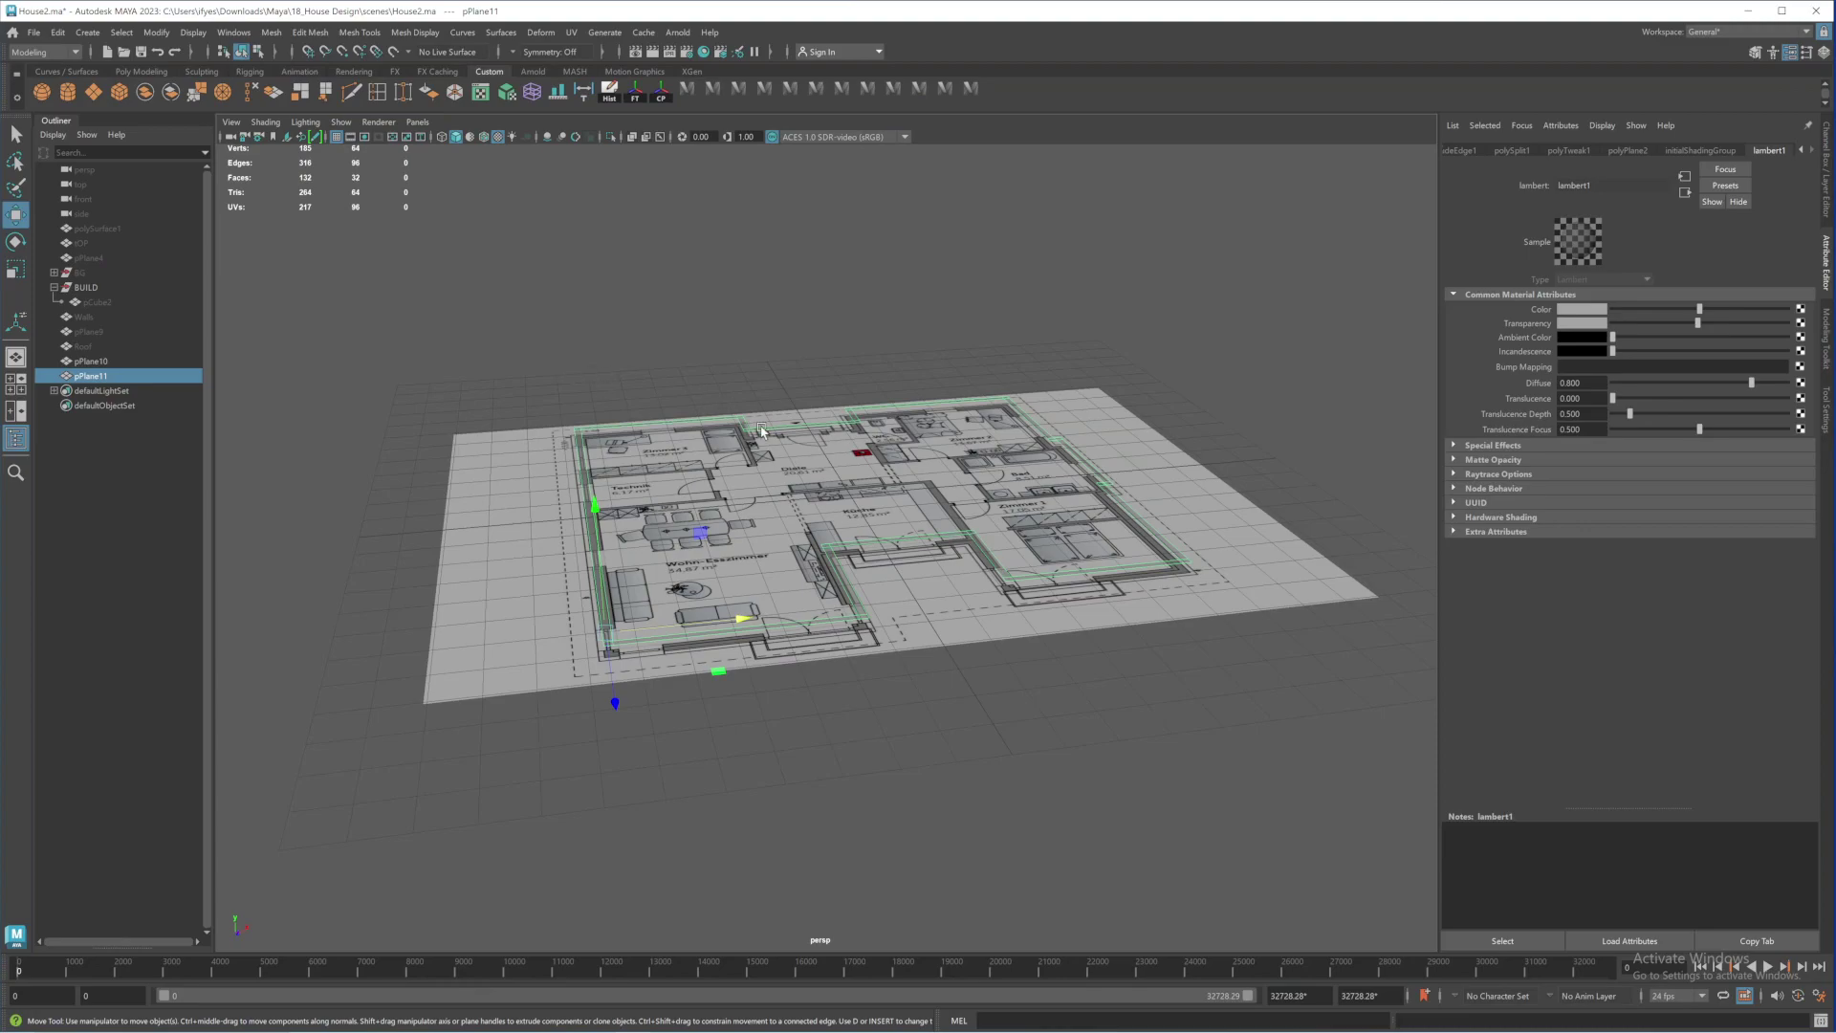
left_click_drag(762, 428, 731, 404, "alt")
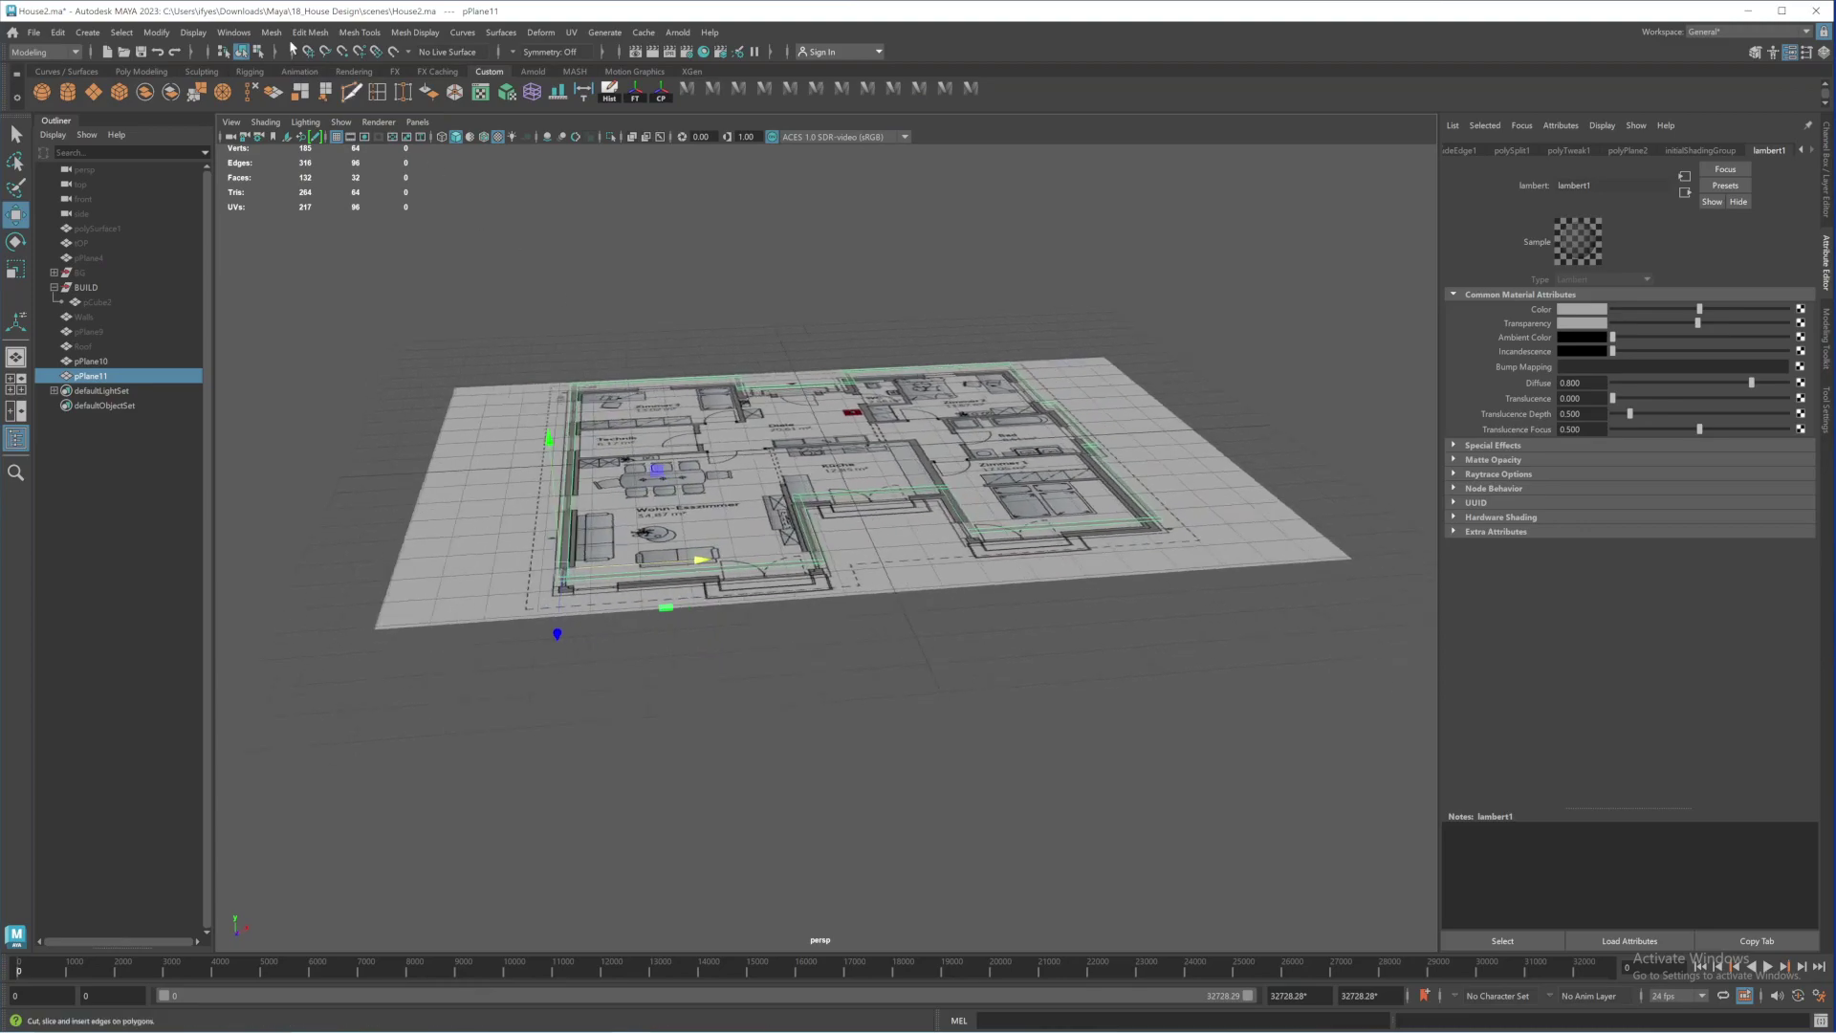
left_click(59, 32)
mouse_move(104, 228)
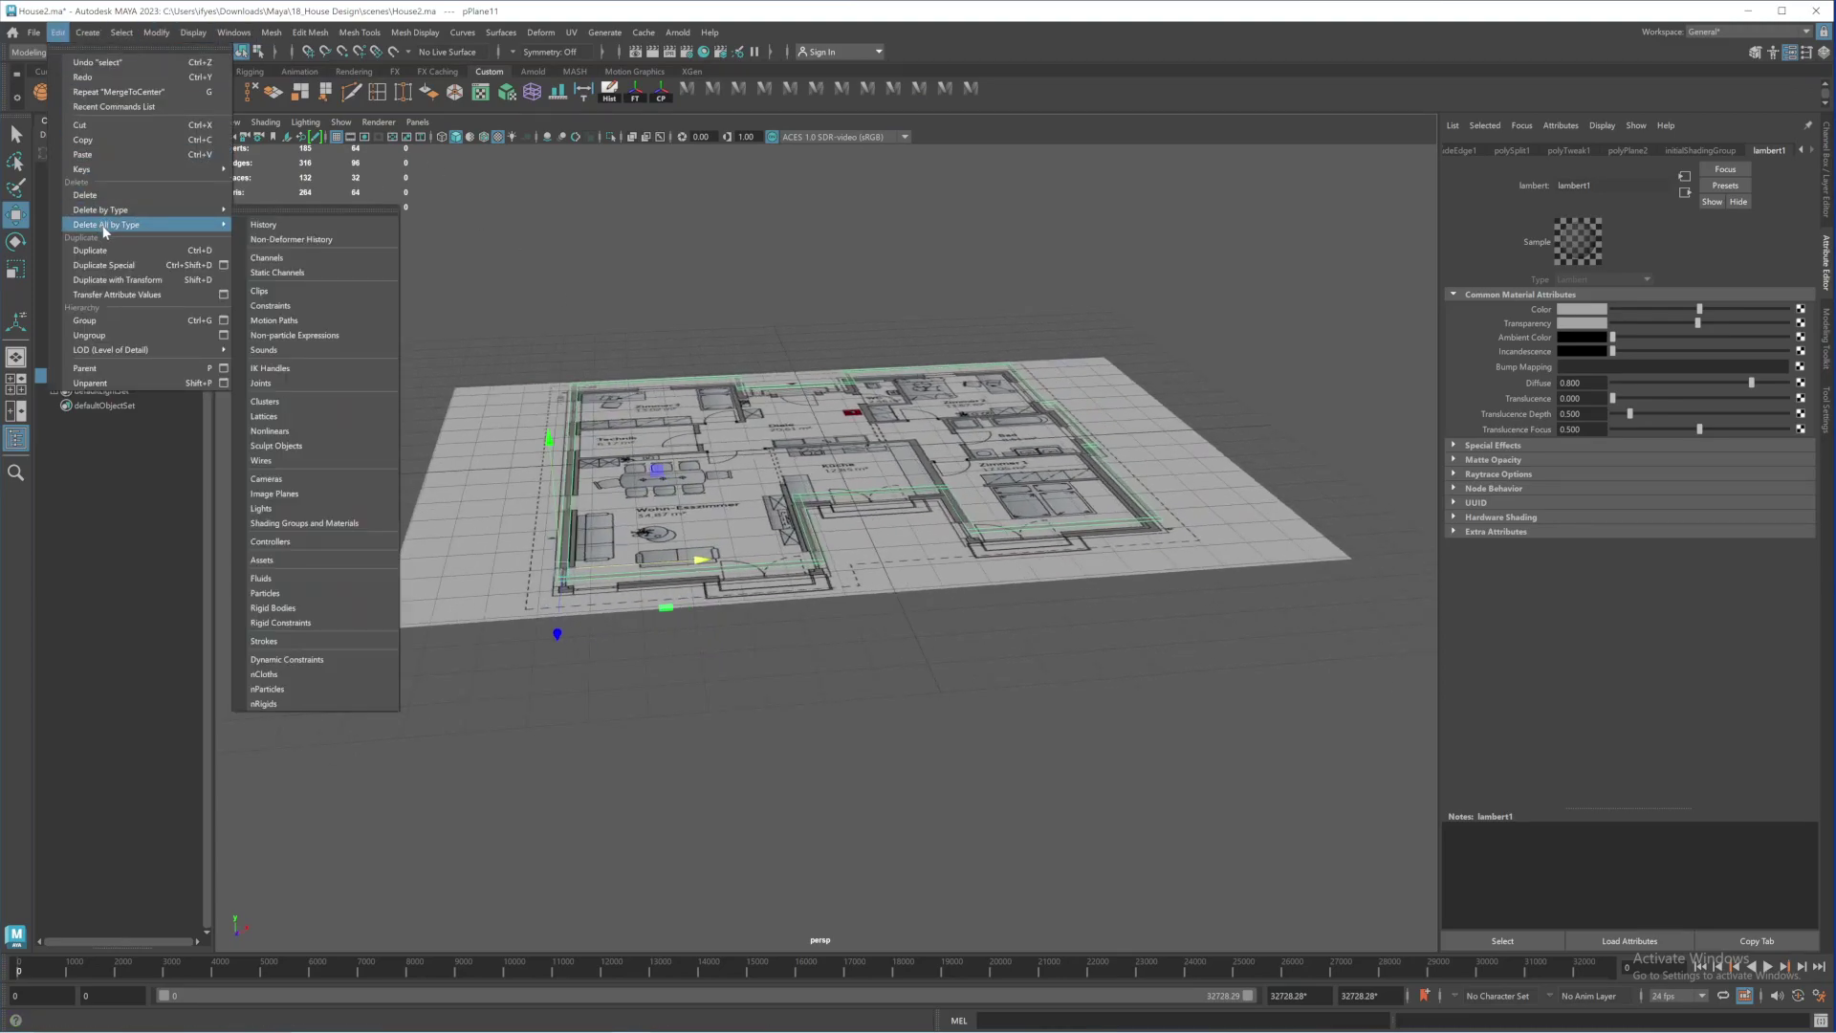
left_click(264, 225)
Freeze the transformations of the traced outer wall mesh
left_click(156, 33)
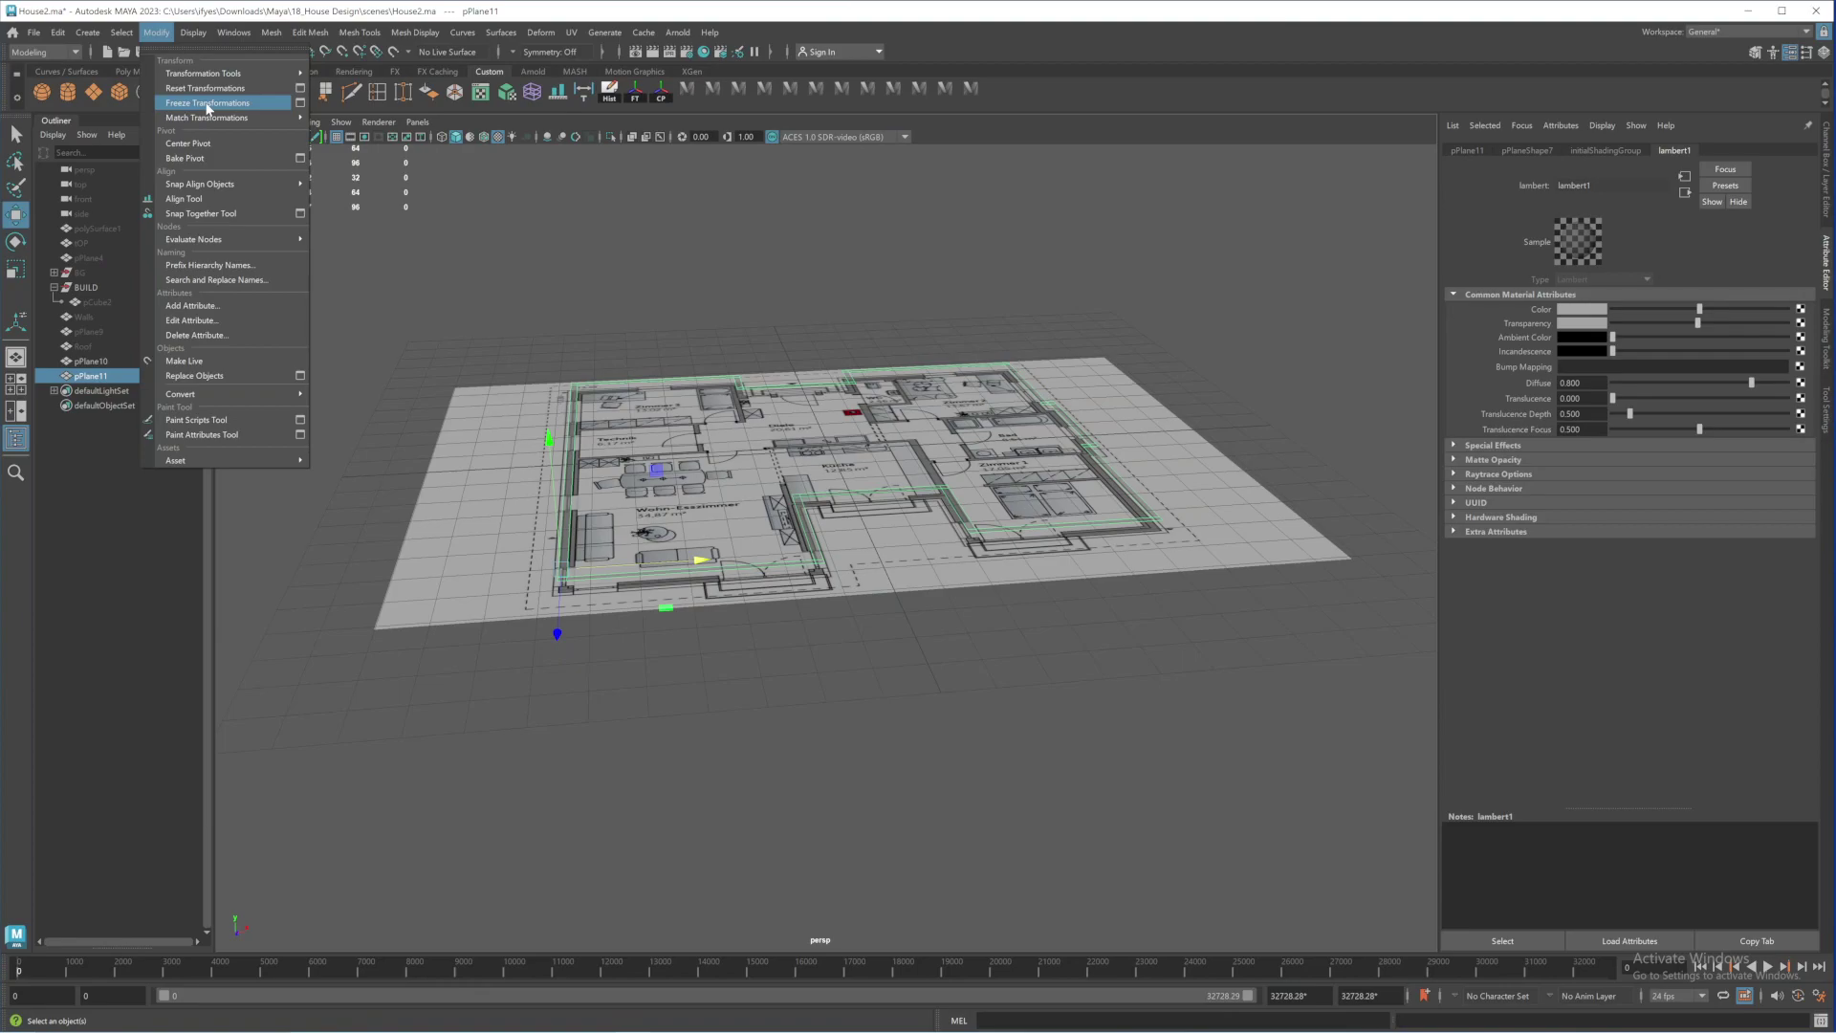
left_click(208, 103)
left_click(155, 33)
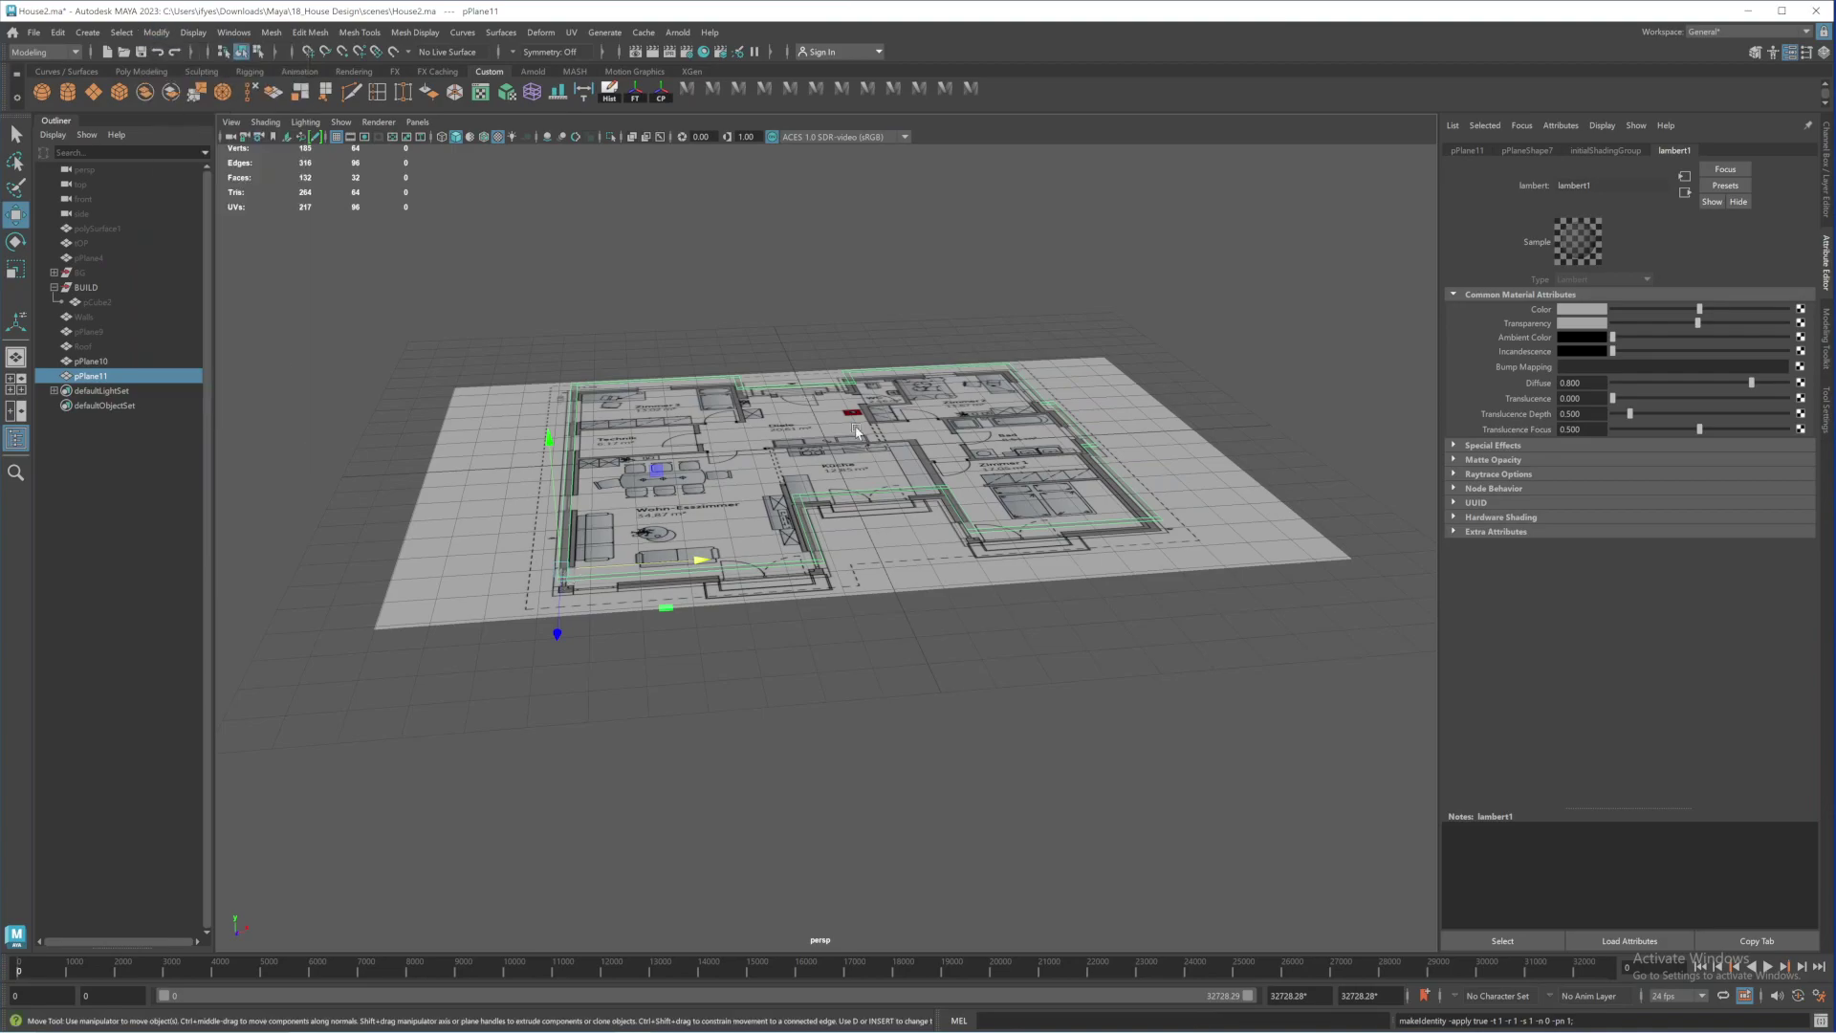
Center the pivot of the traced outer wall mesh
left_click_drag(828, 352, 833, 451, "alt")
left_click(160, 35)
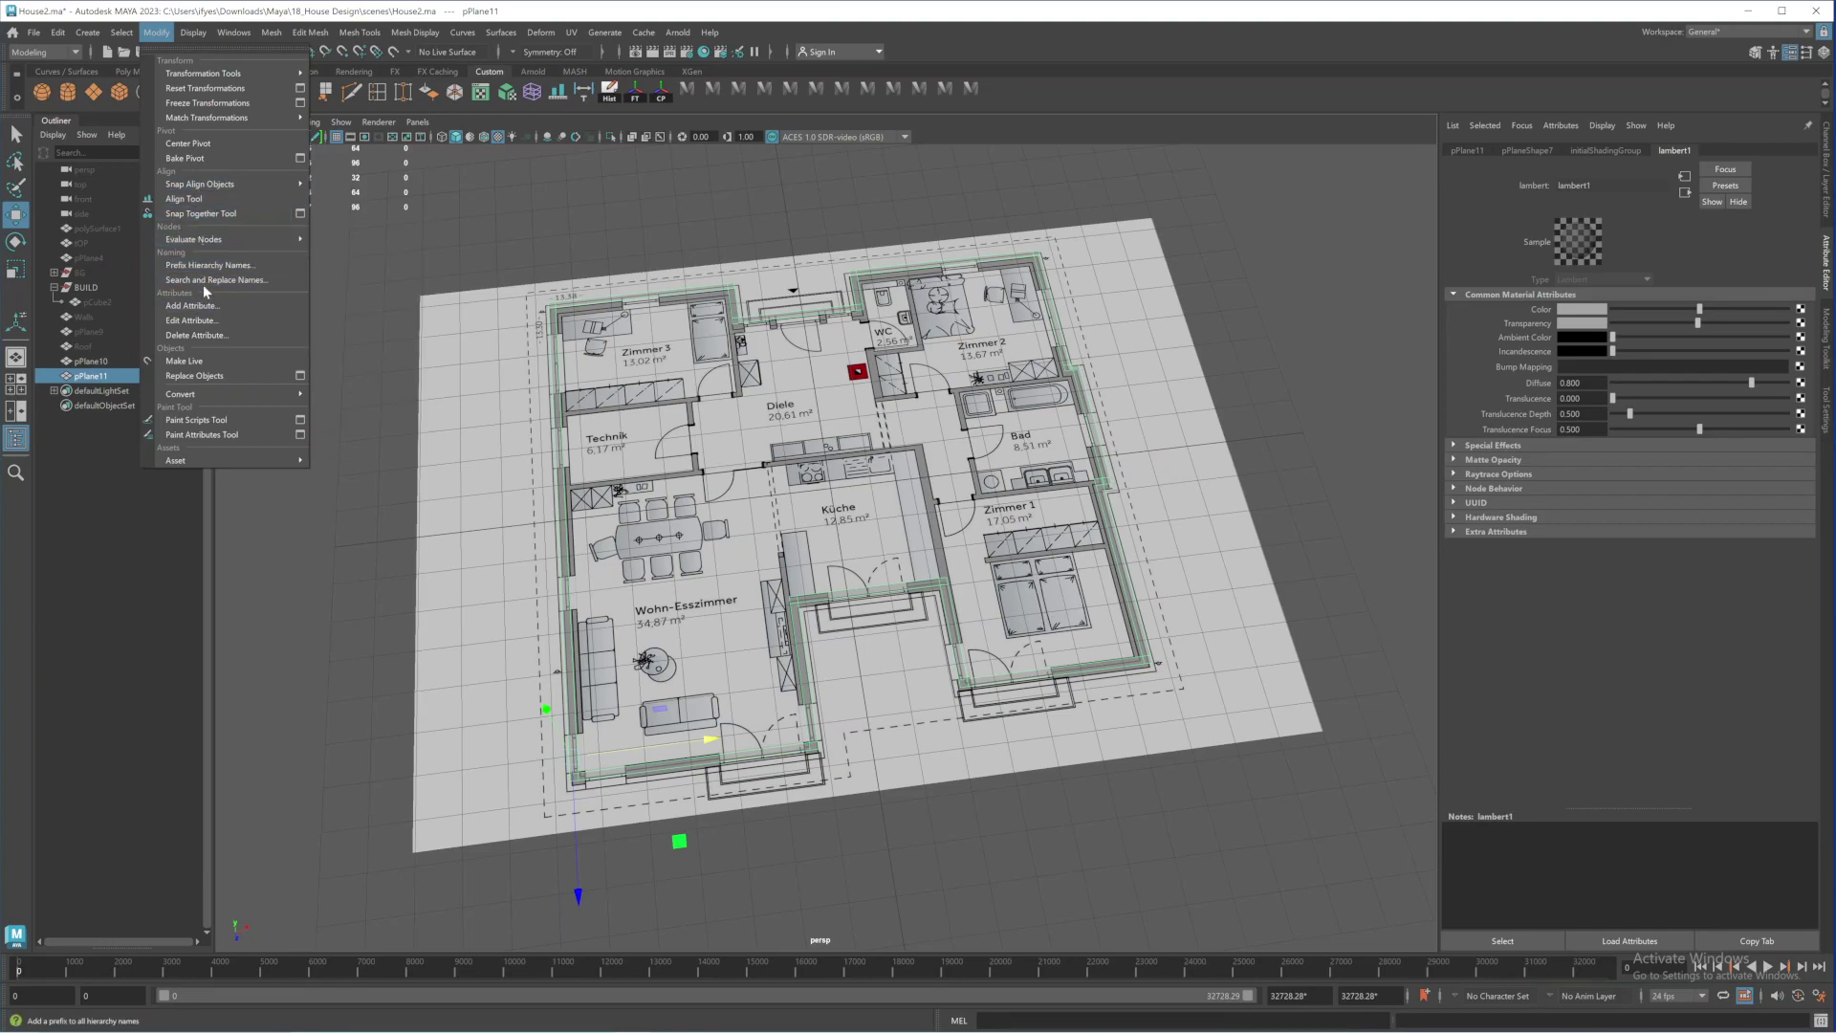
left_click(200, 148)
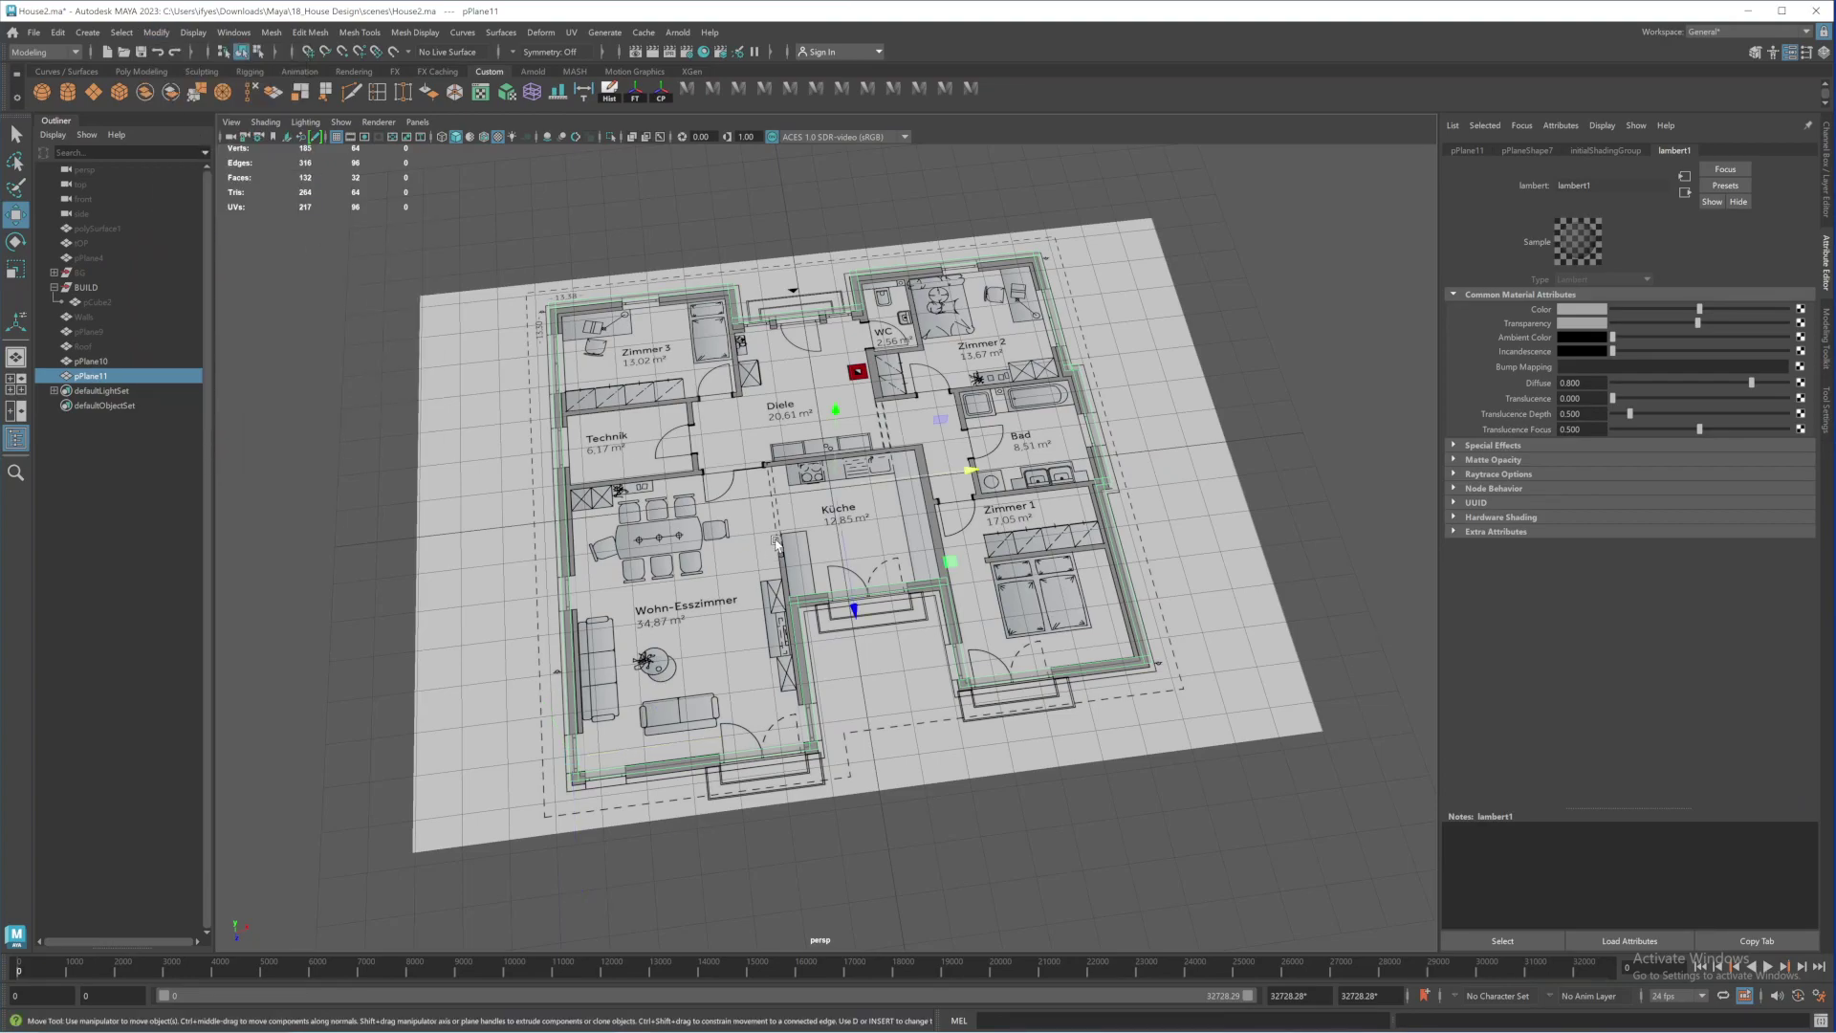
Inspect the flat wall mesh on the floor plan from several perspective angles and in the side view
left_click_drag(683, 383, 713, 376, "alt")
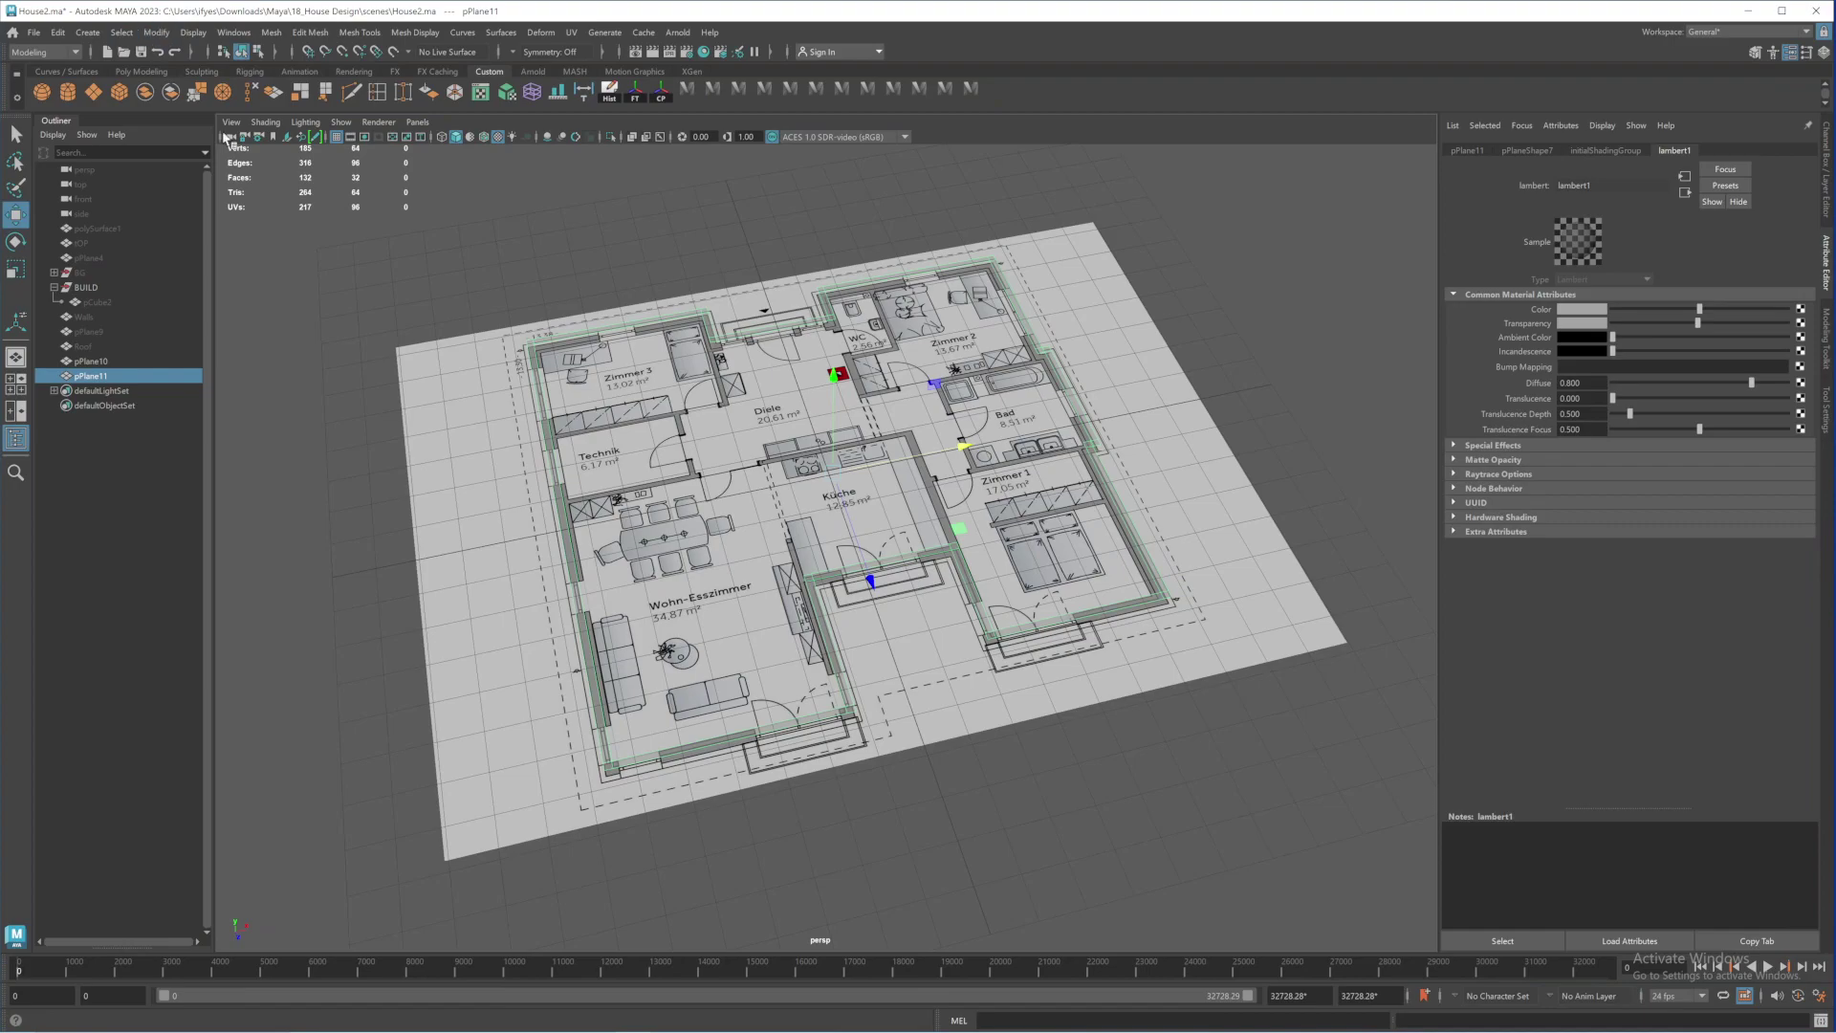
left_click_drag(815, 526, 755, 475, "alt")
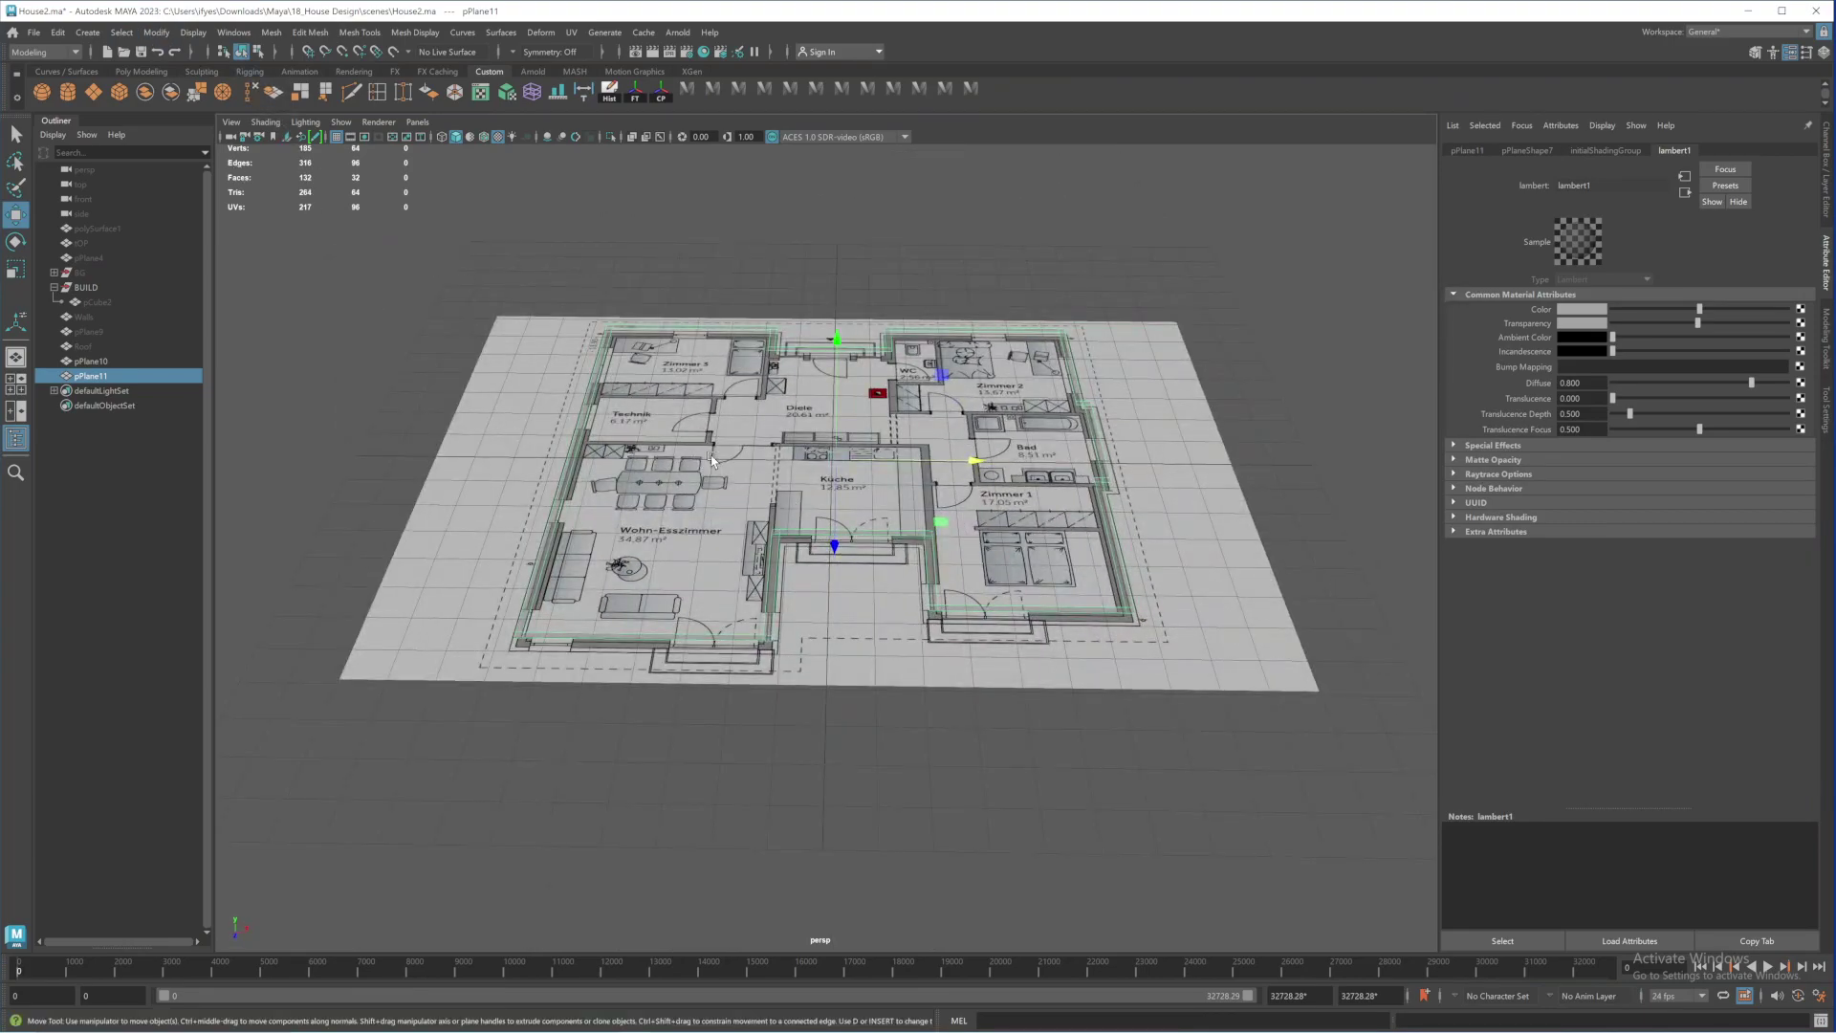
middle_click_drag(712, 459, 692, 537, "alt")
left_click_drag(692, 537, 807, 458, "alt")
middle_click_drag(807, 459, 758, 442, "alt")
key("space")
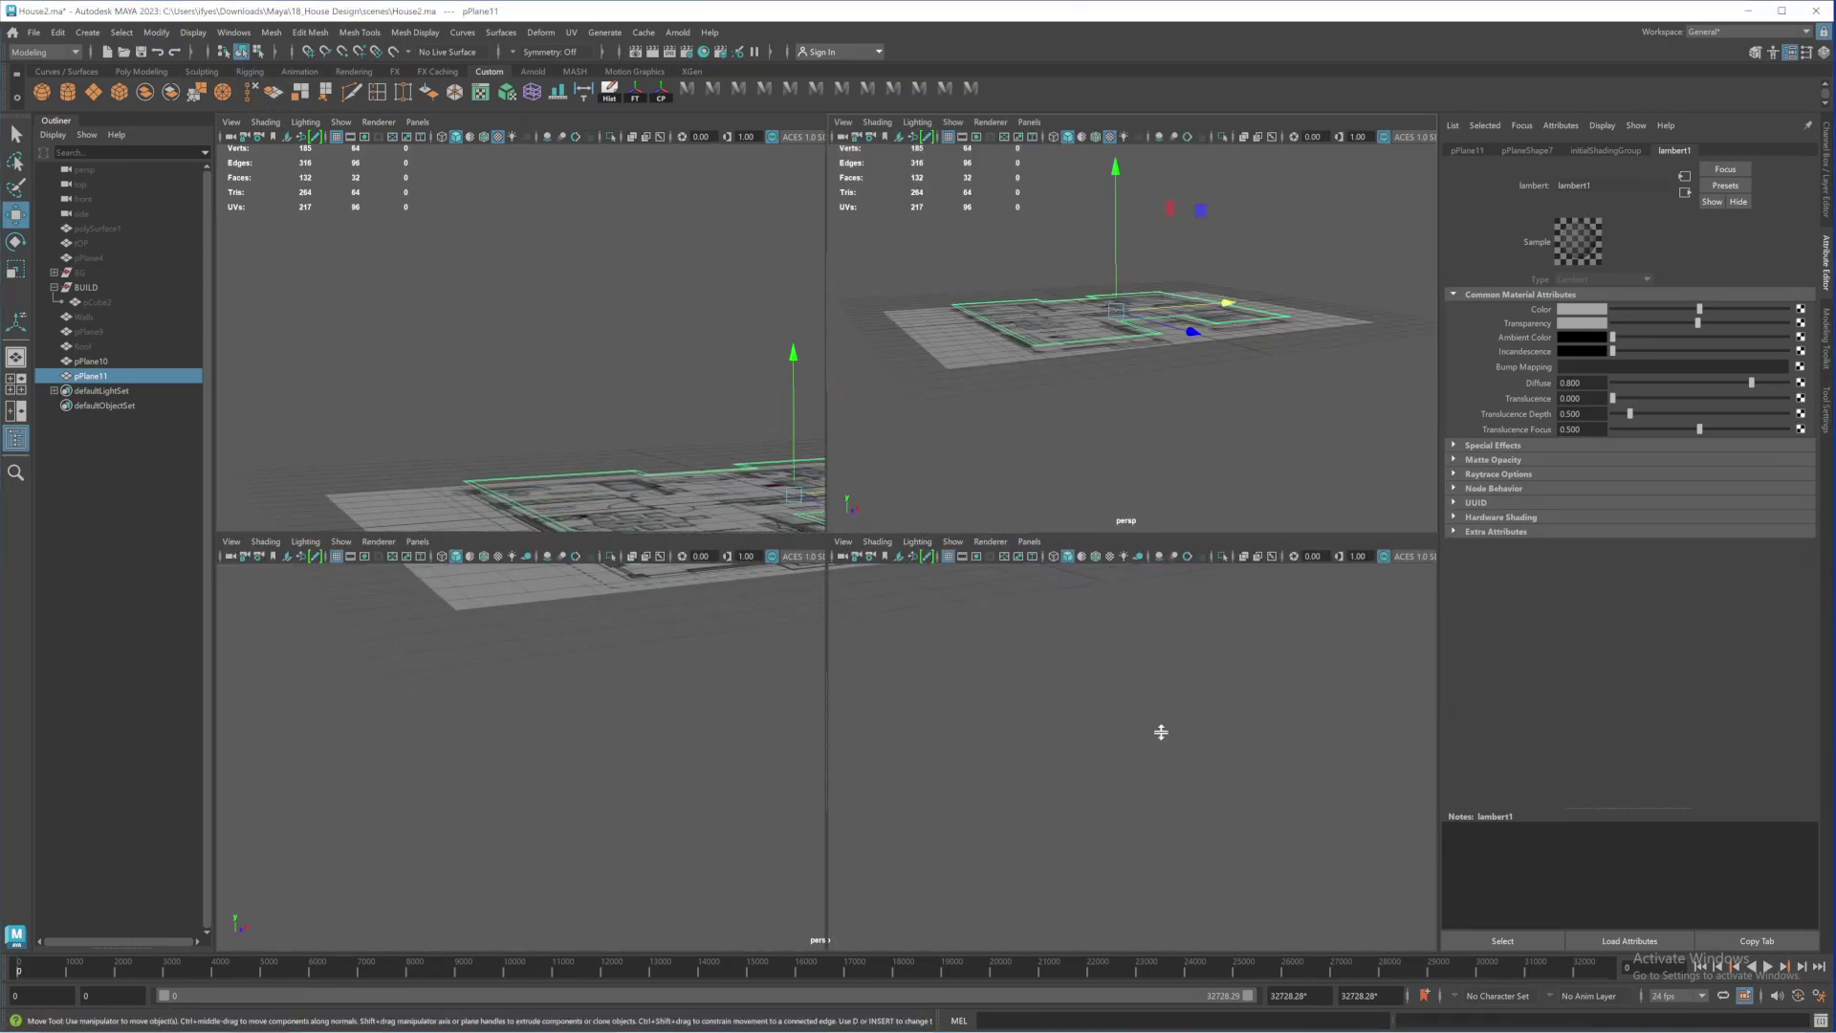
key("space")
scroll(1068, 660, "down", 1)
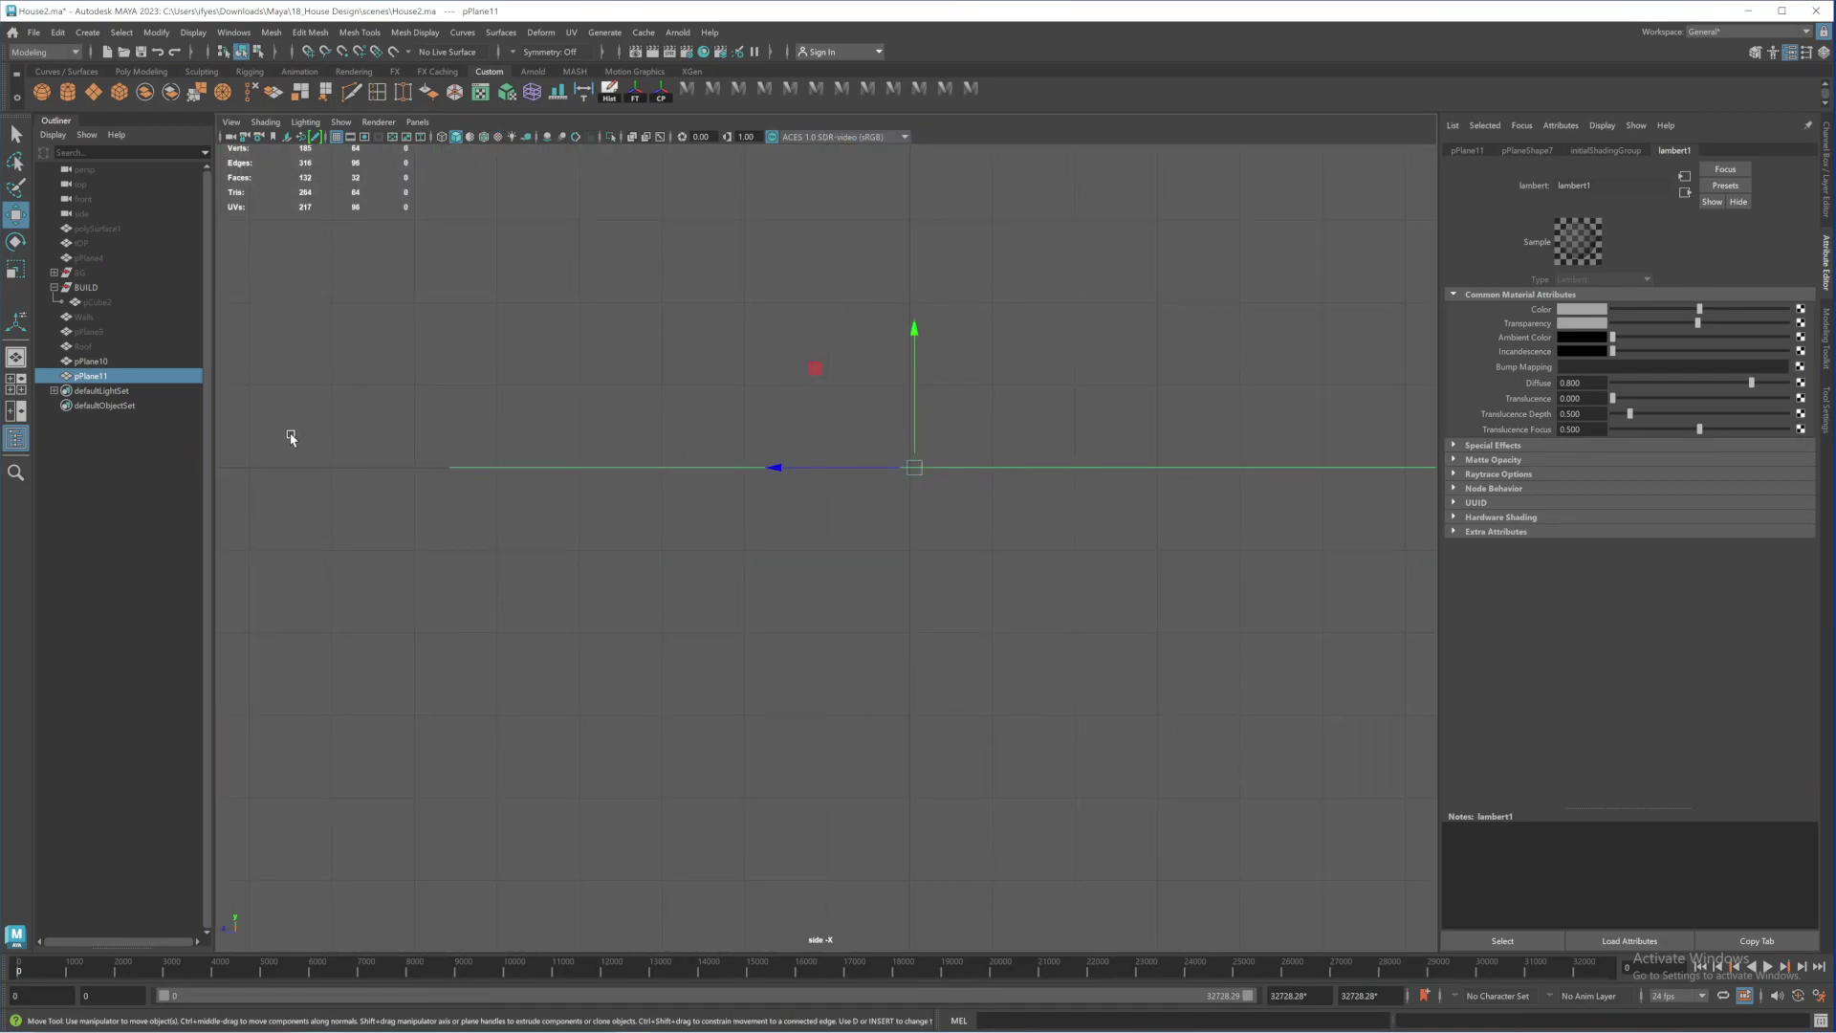
key("space")
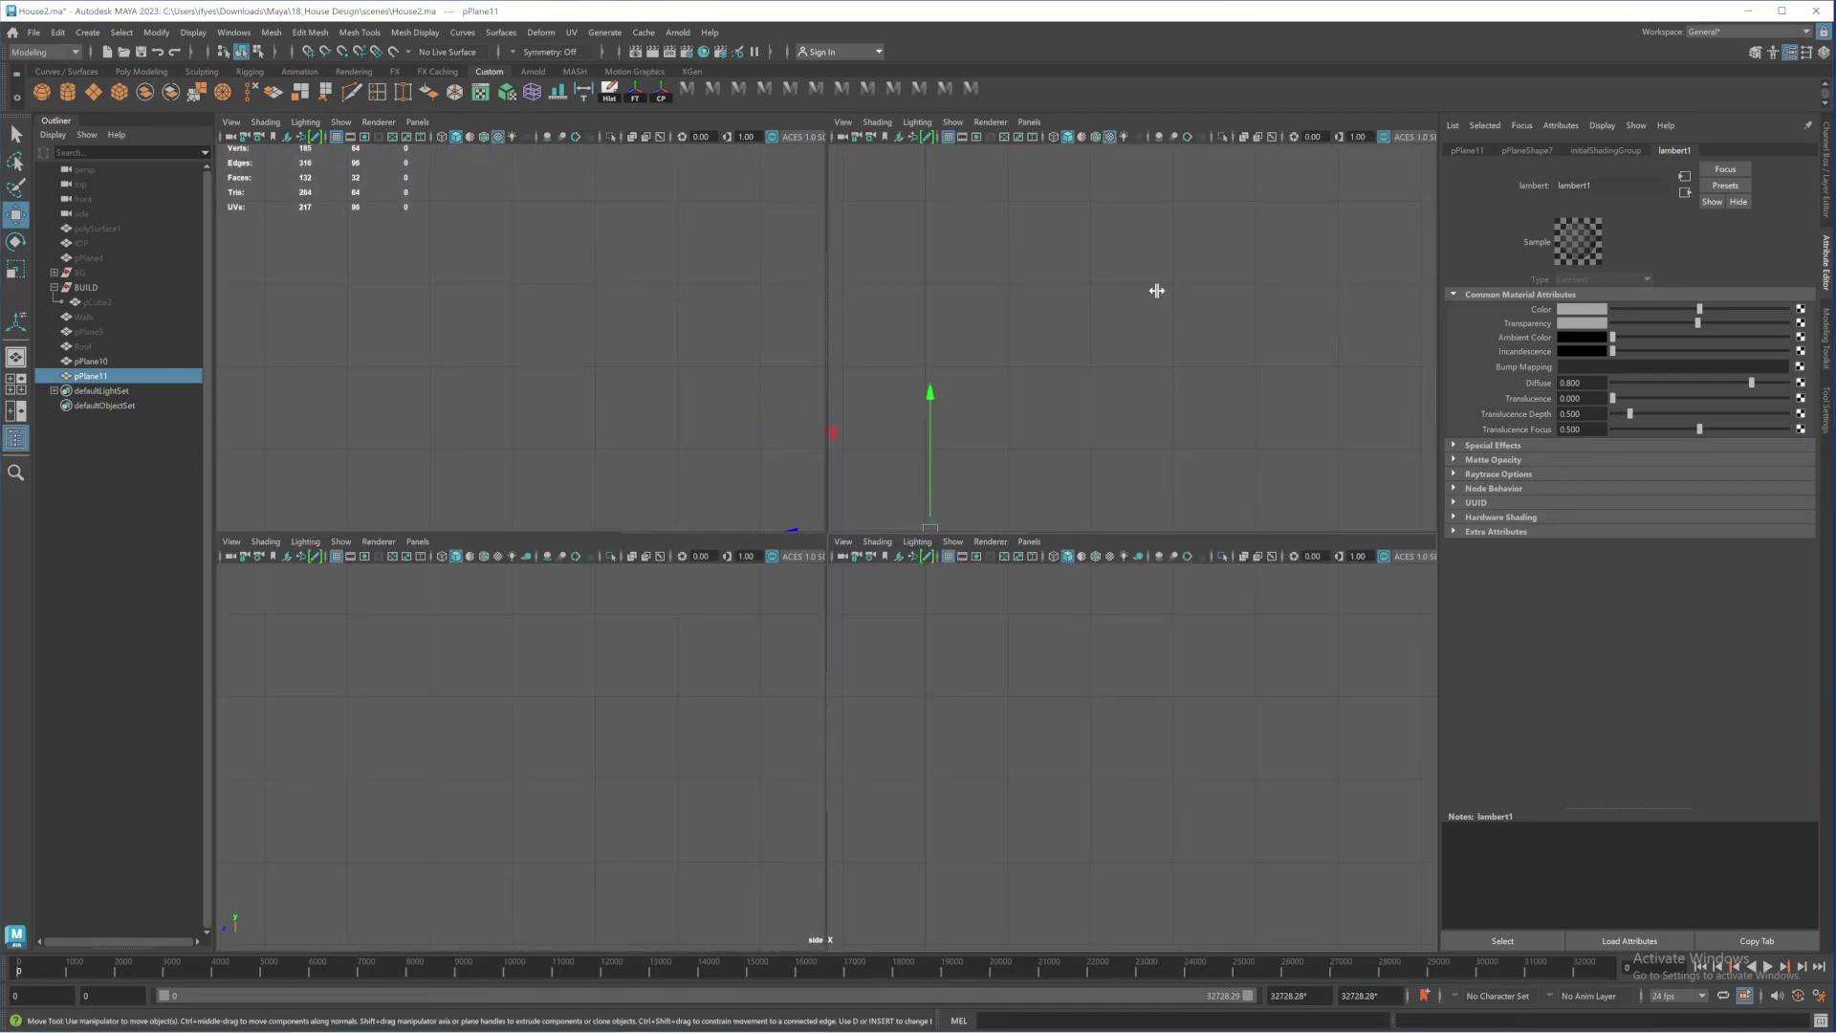
key("space")
Remove the transparency from the wall's lambert1 material to make it fully opaque
left_click_drag(1004, 477, 1056, 607, "alt")
middle_click_drag(1056, 607, 949, 507, "alt")
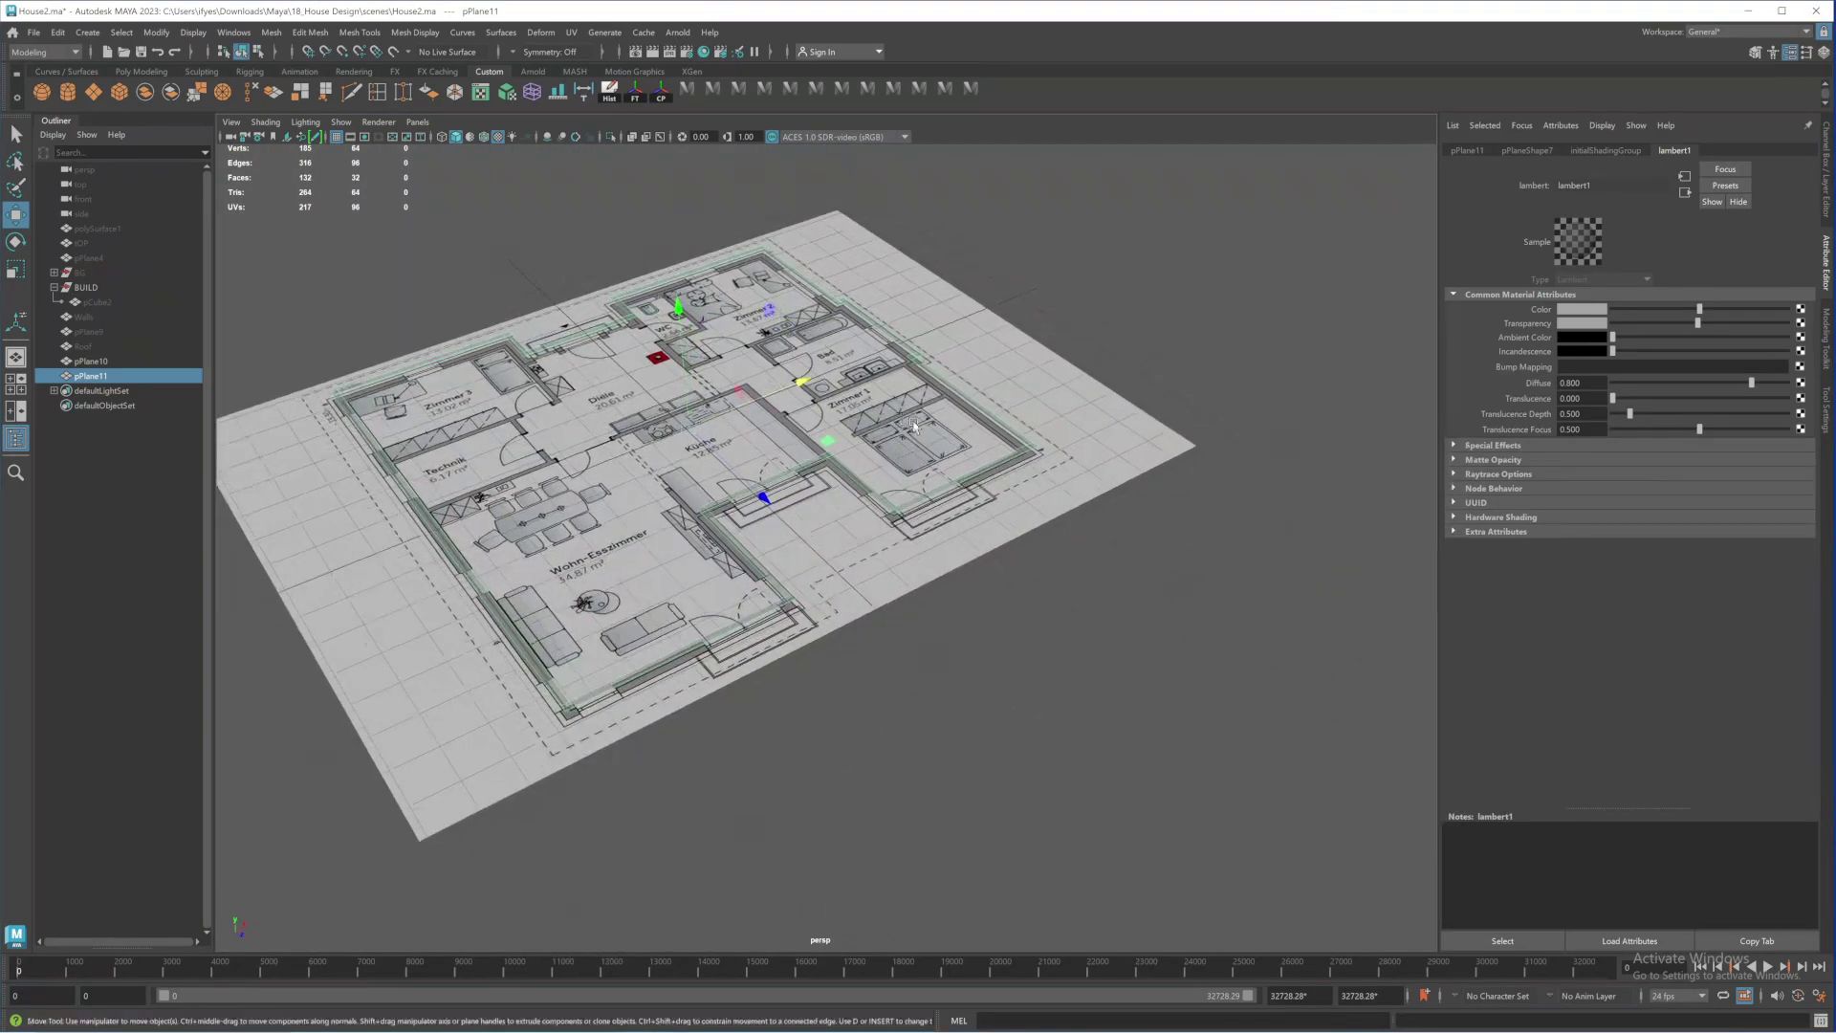
right_click_drag(949, 507, 1012, 555, "alt")
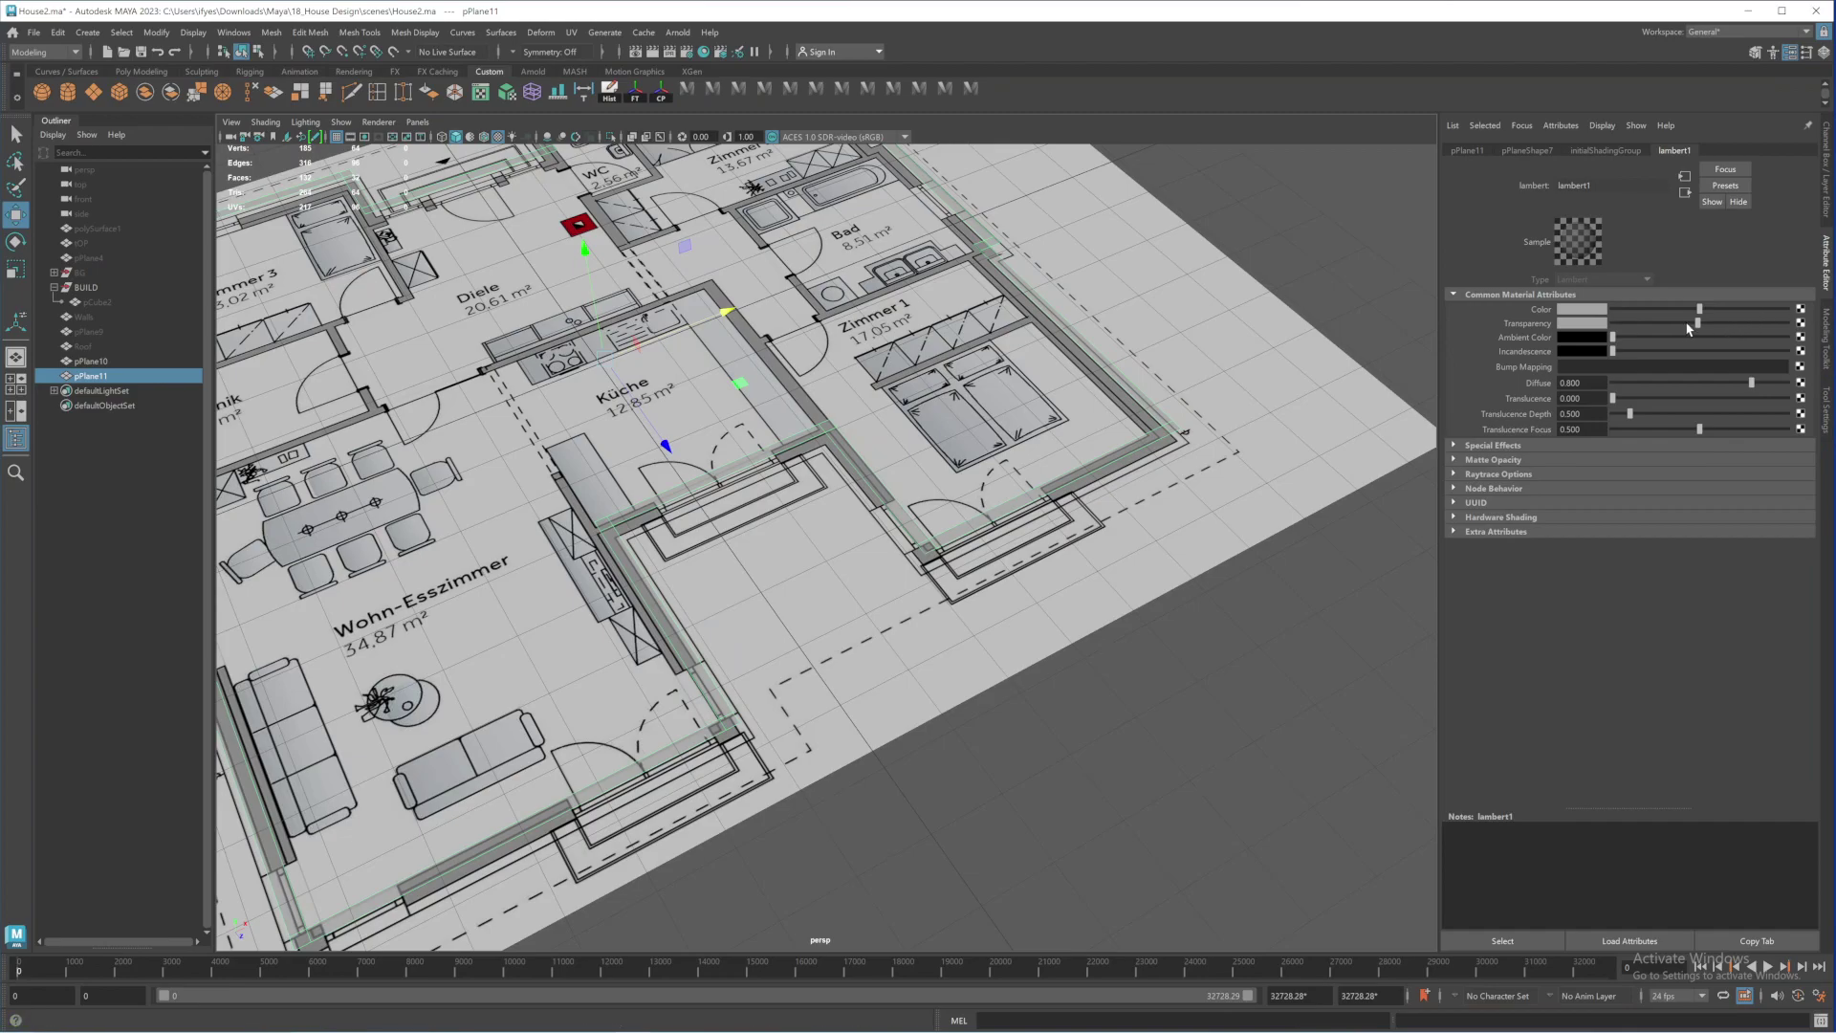
left_click_drag(1689, 328, 1613, 326)
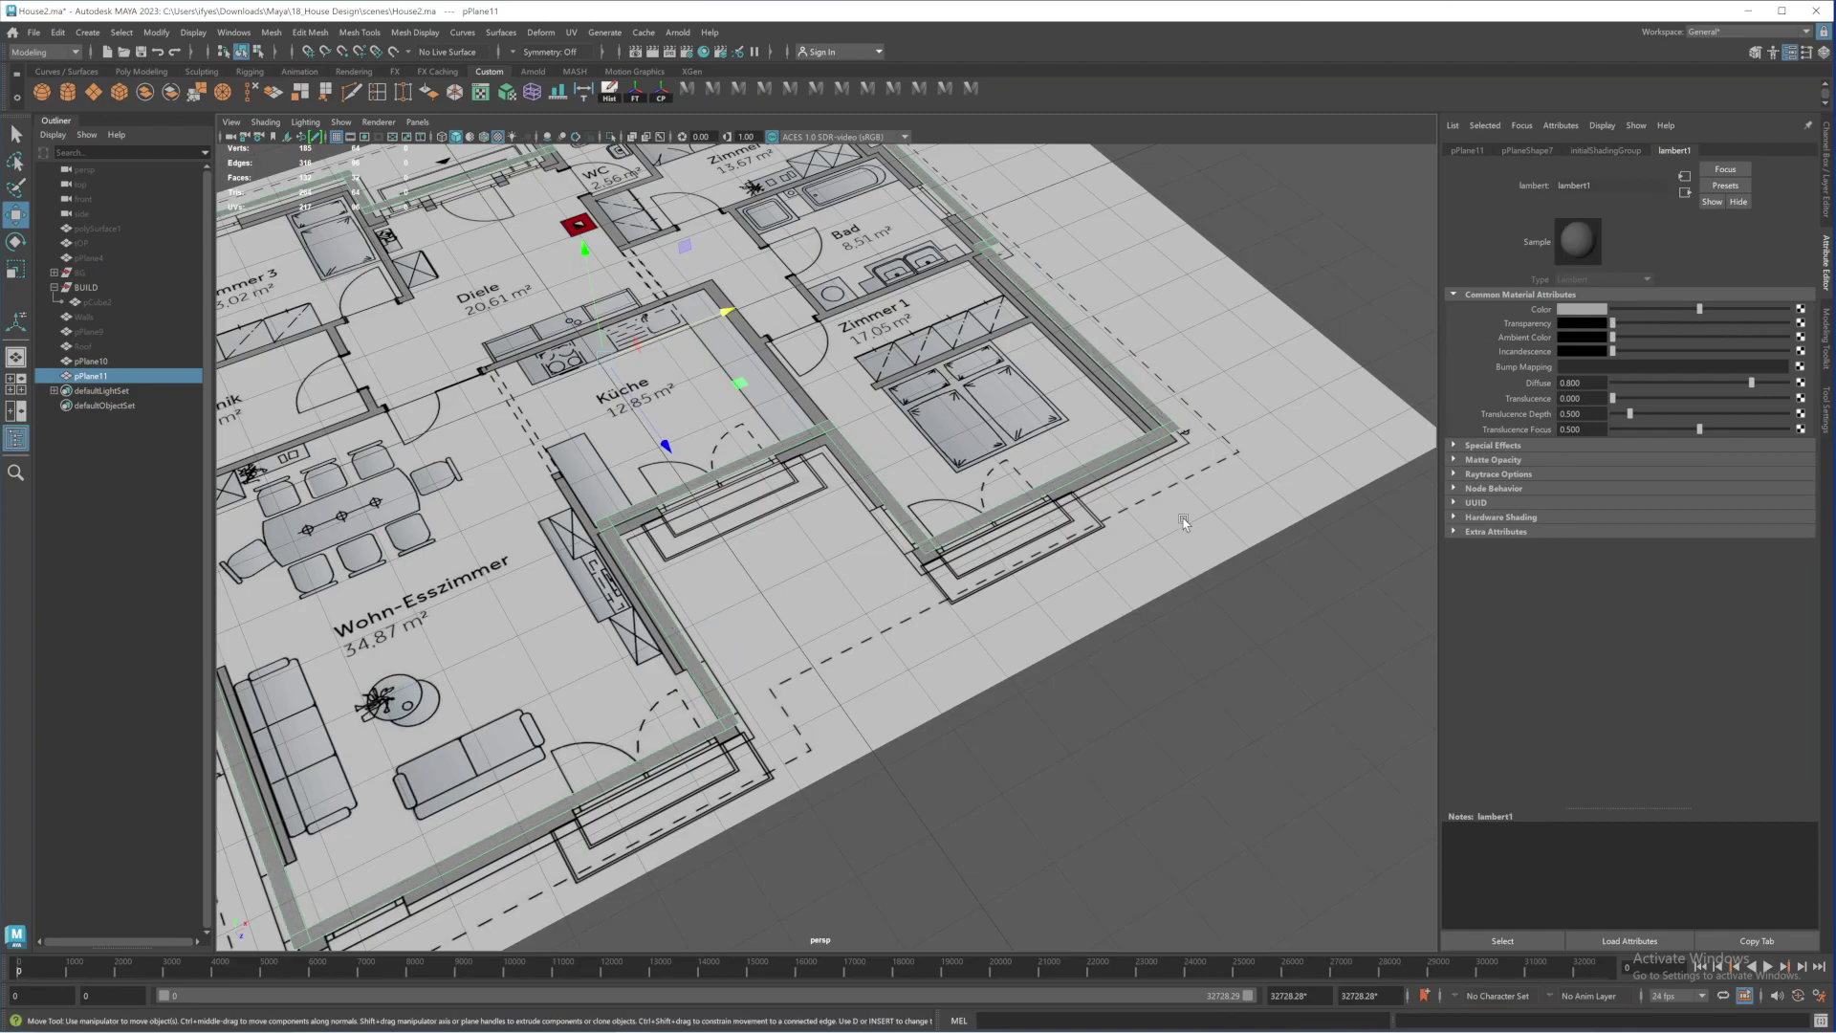
Extrude all faces of the flat outer wall outline straight up to a height of about 302.5
key("f")
left_click_drag(830, 459, 807, 398, "alt")
middle_click_drag(807, 398, 826, 417, "alt")
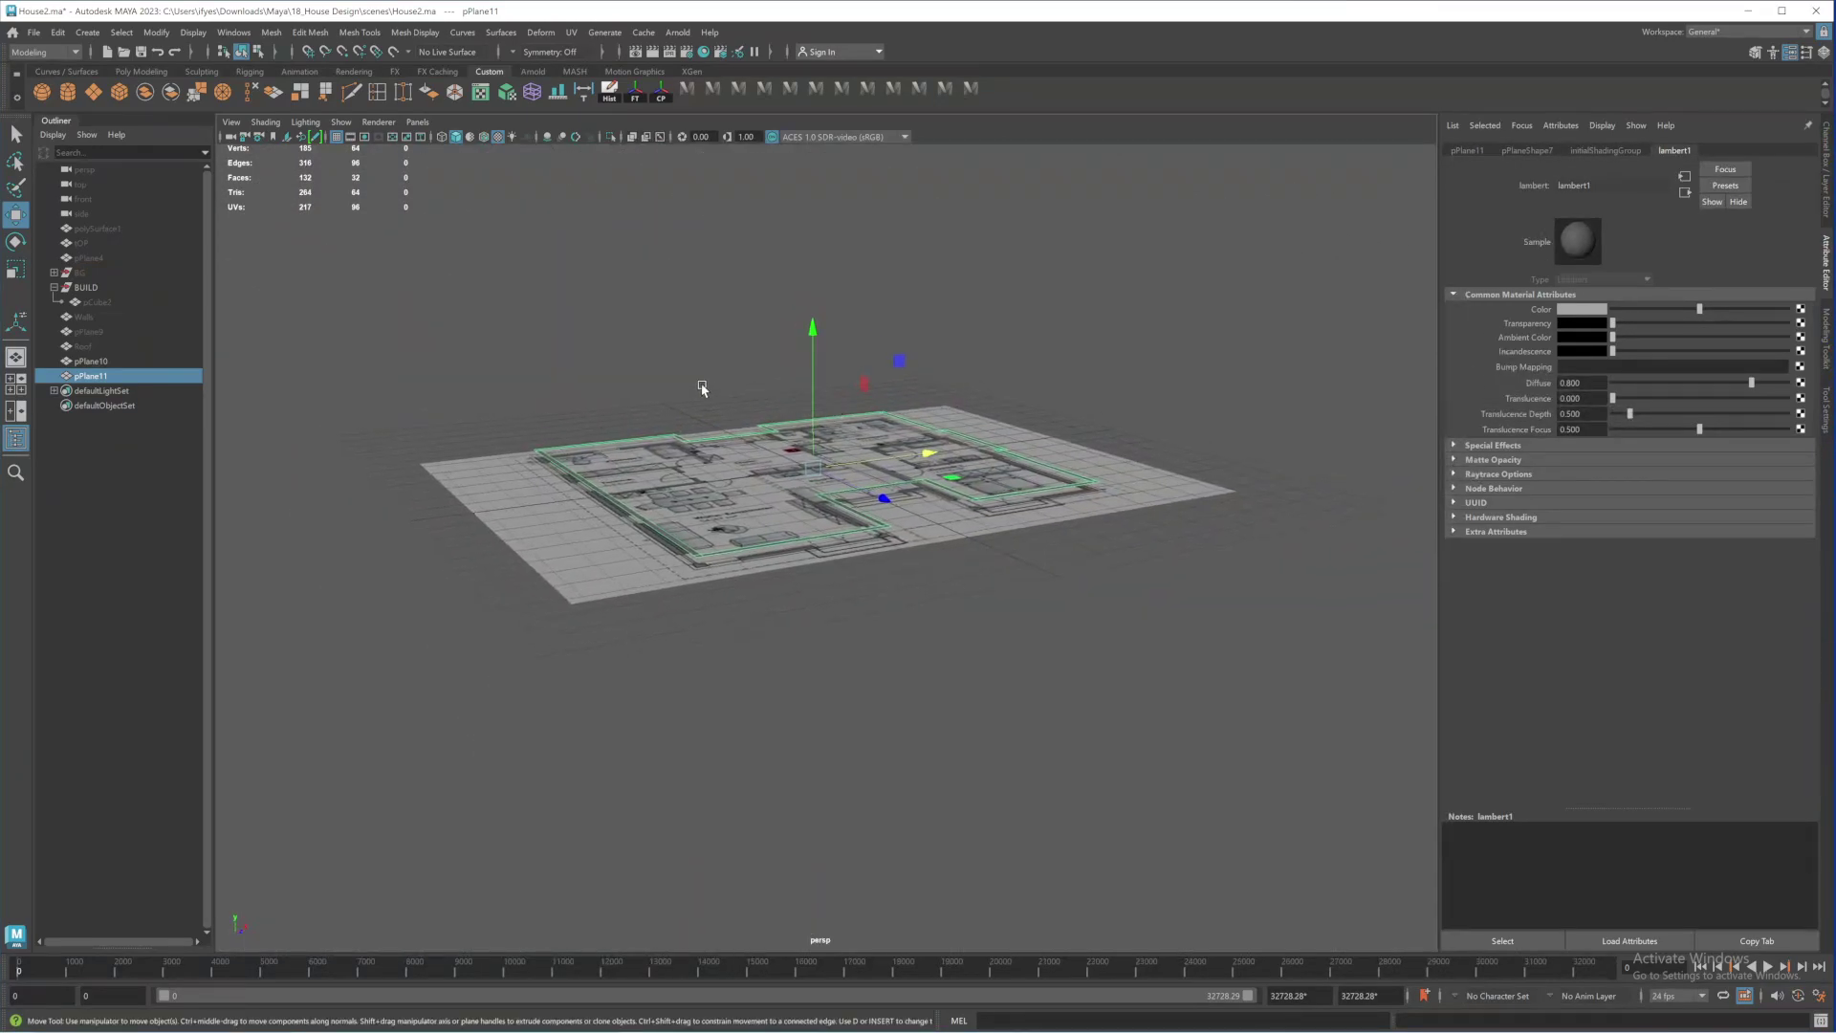
right_click_drag(701, 389, 869, 430, "alt")
left_click_drag(869, 431, 823, 481, "alt")
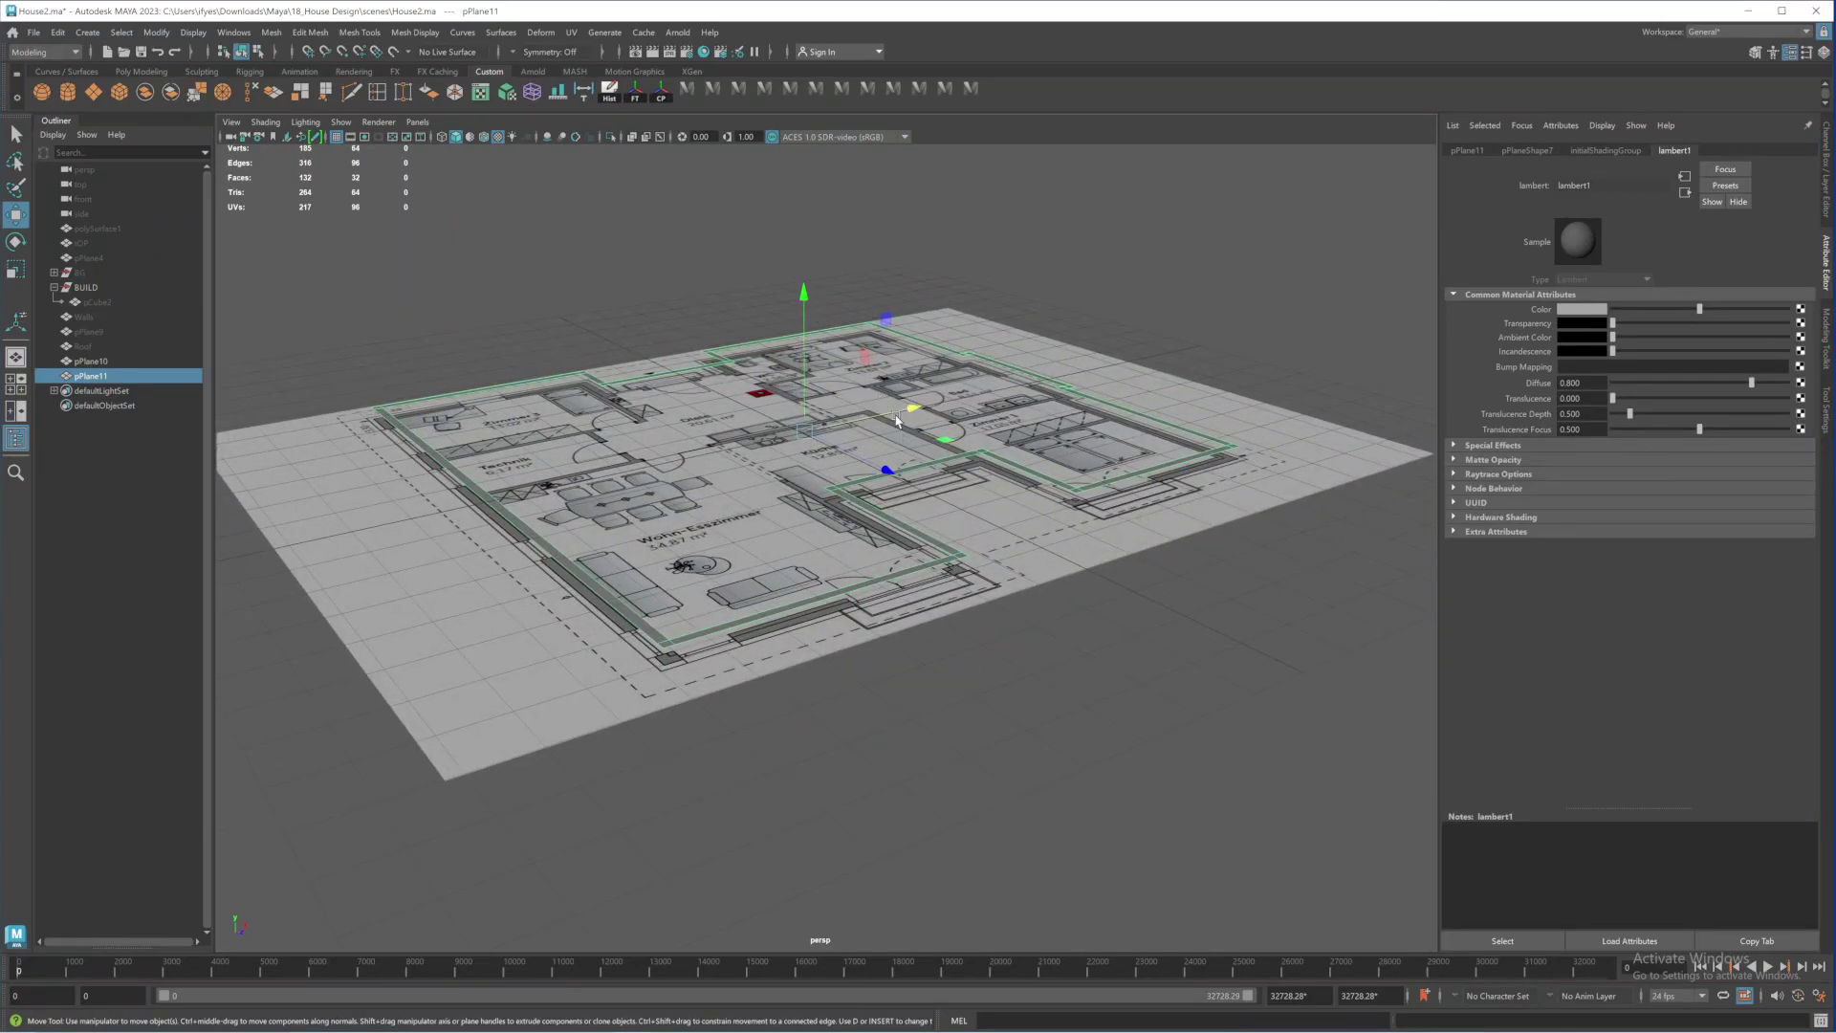
middle_click_drag(896, 421, 950, 445, "alt")
left_click_drag(949, 446, 915, 442, "alt")
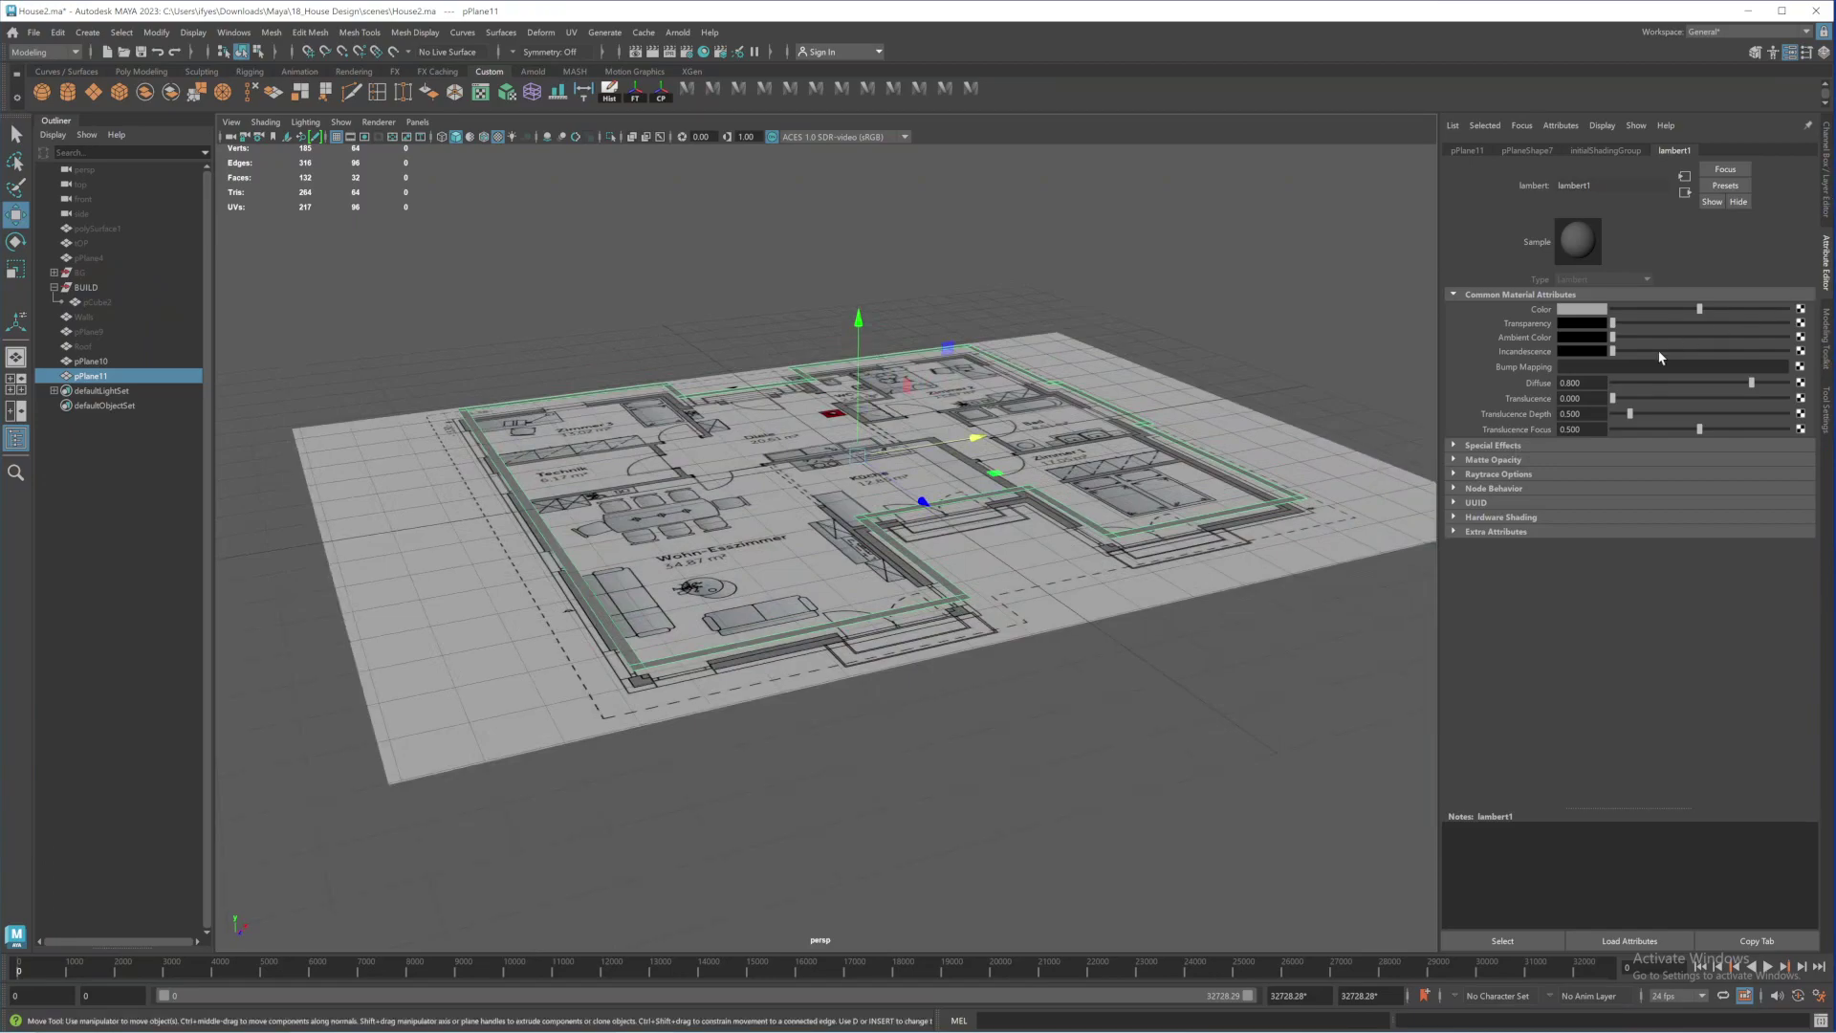
left_click(1829, 330)
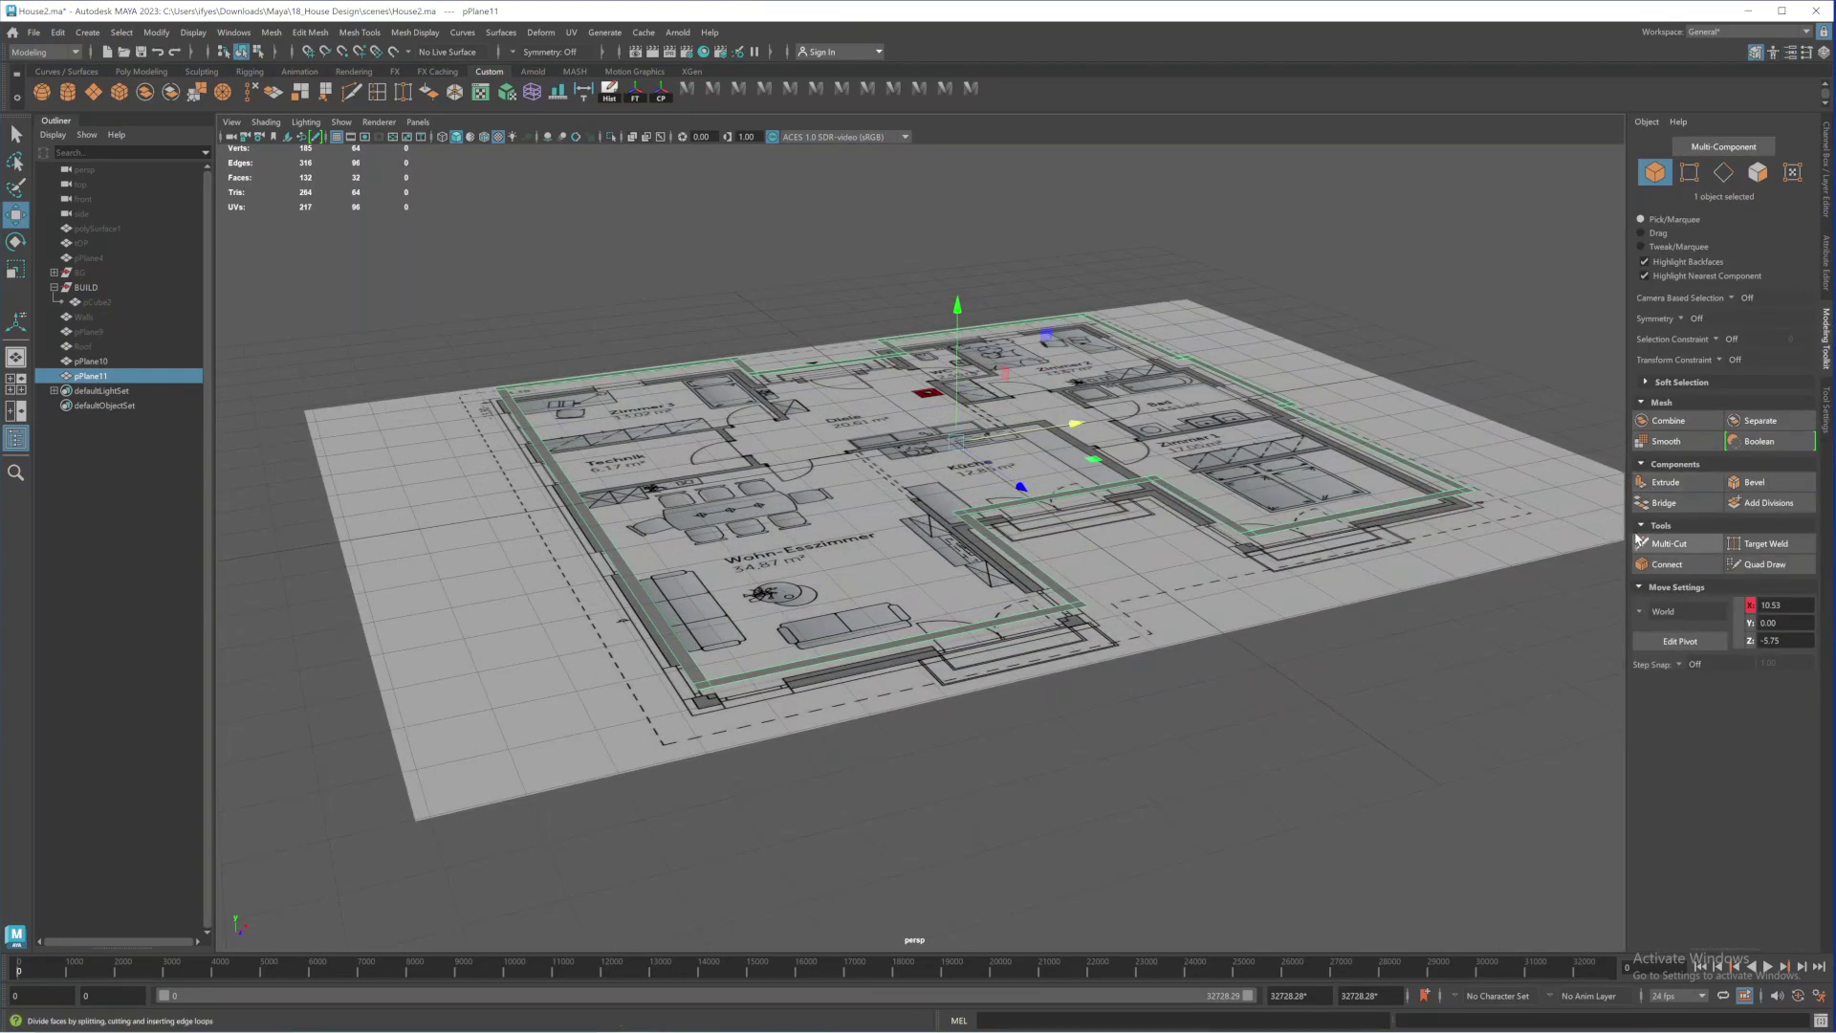
left_click(1664, 483)
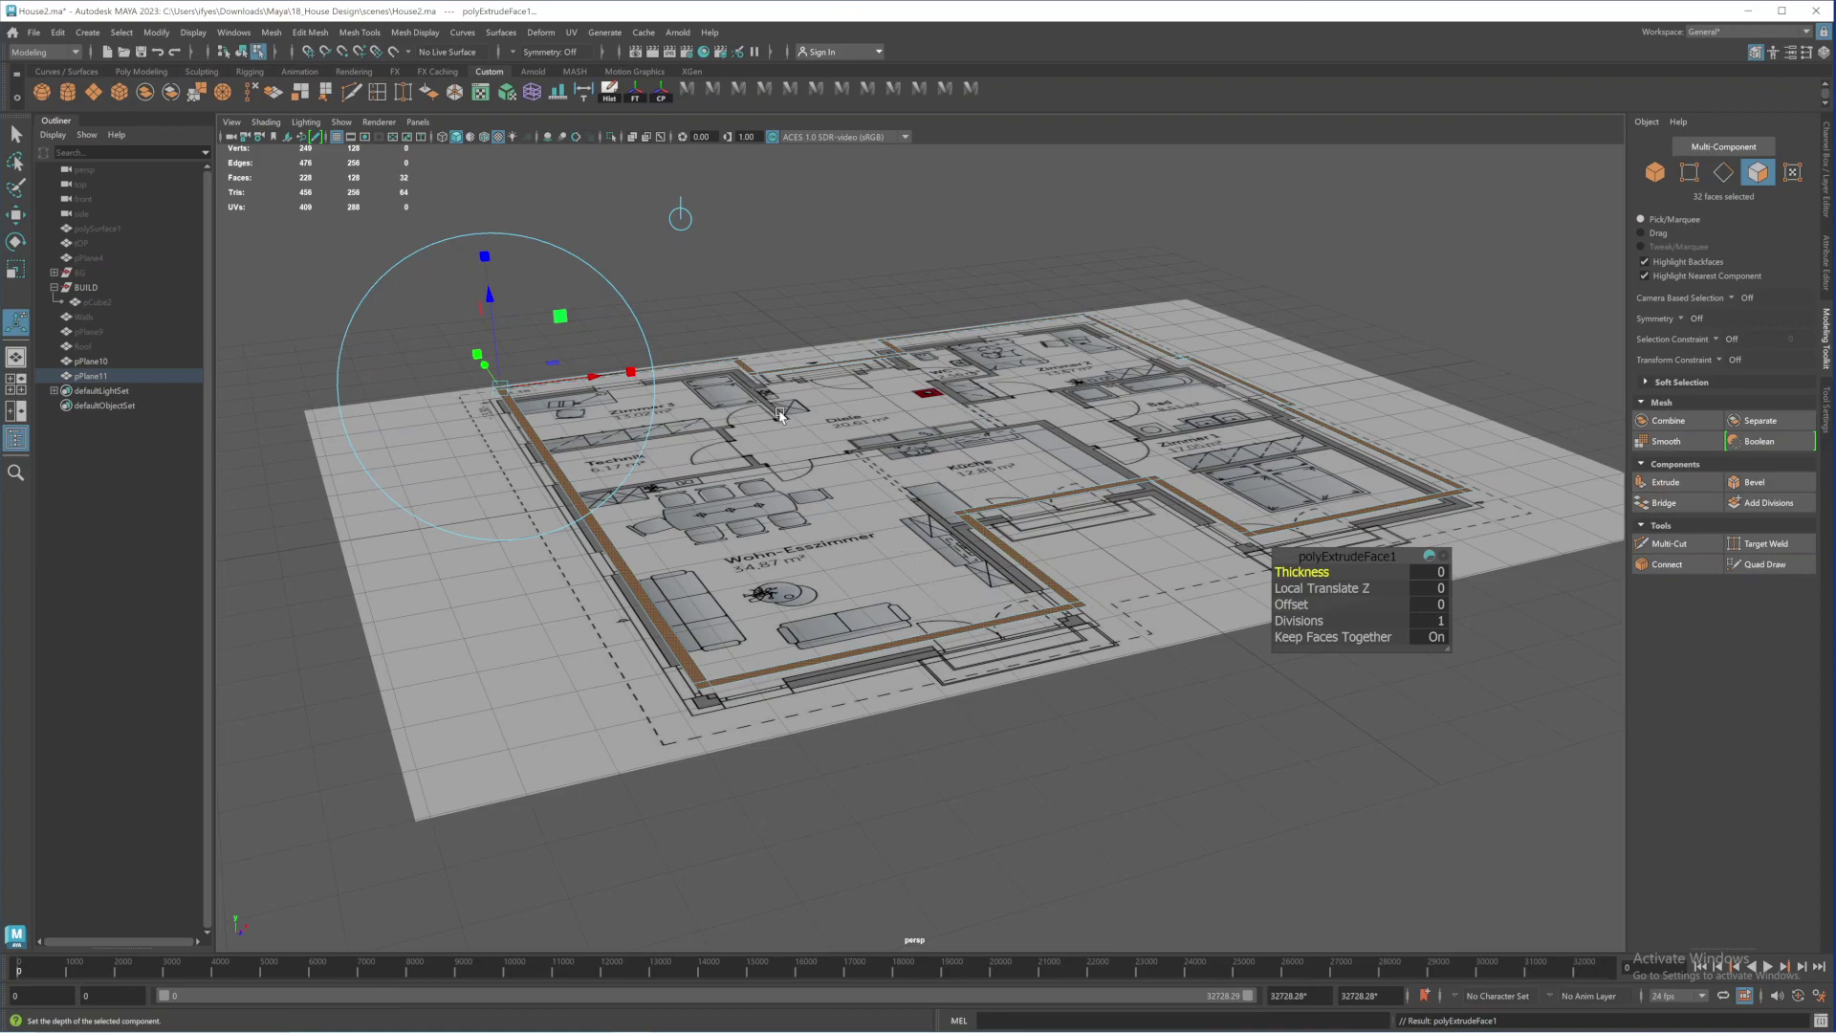
key("w")
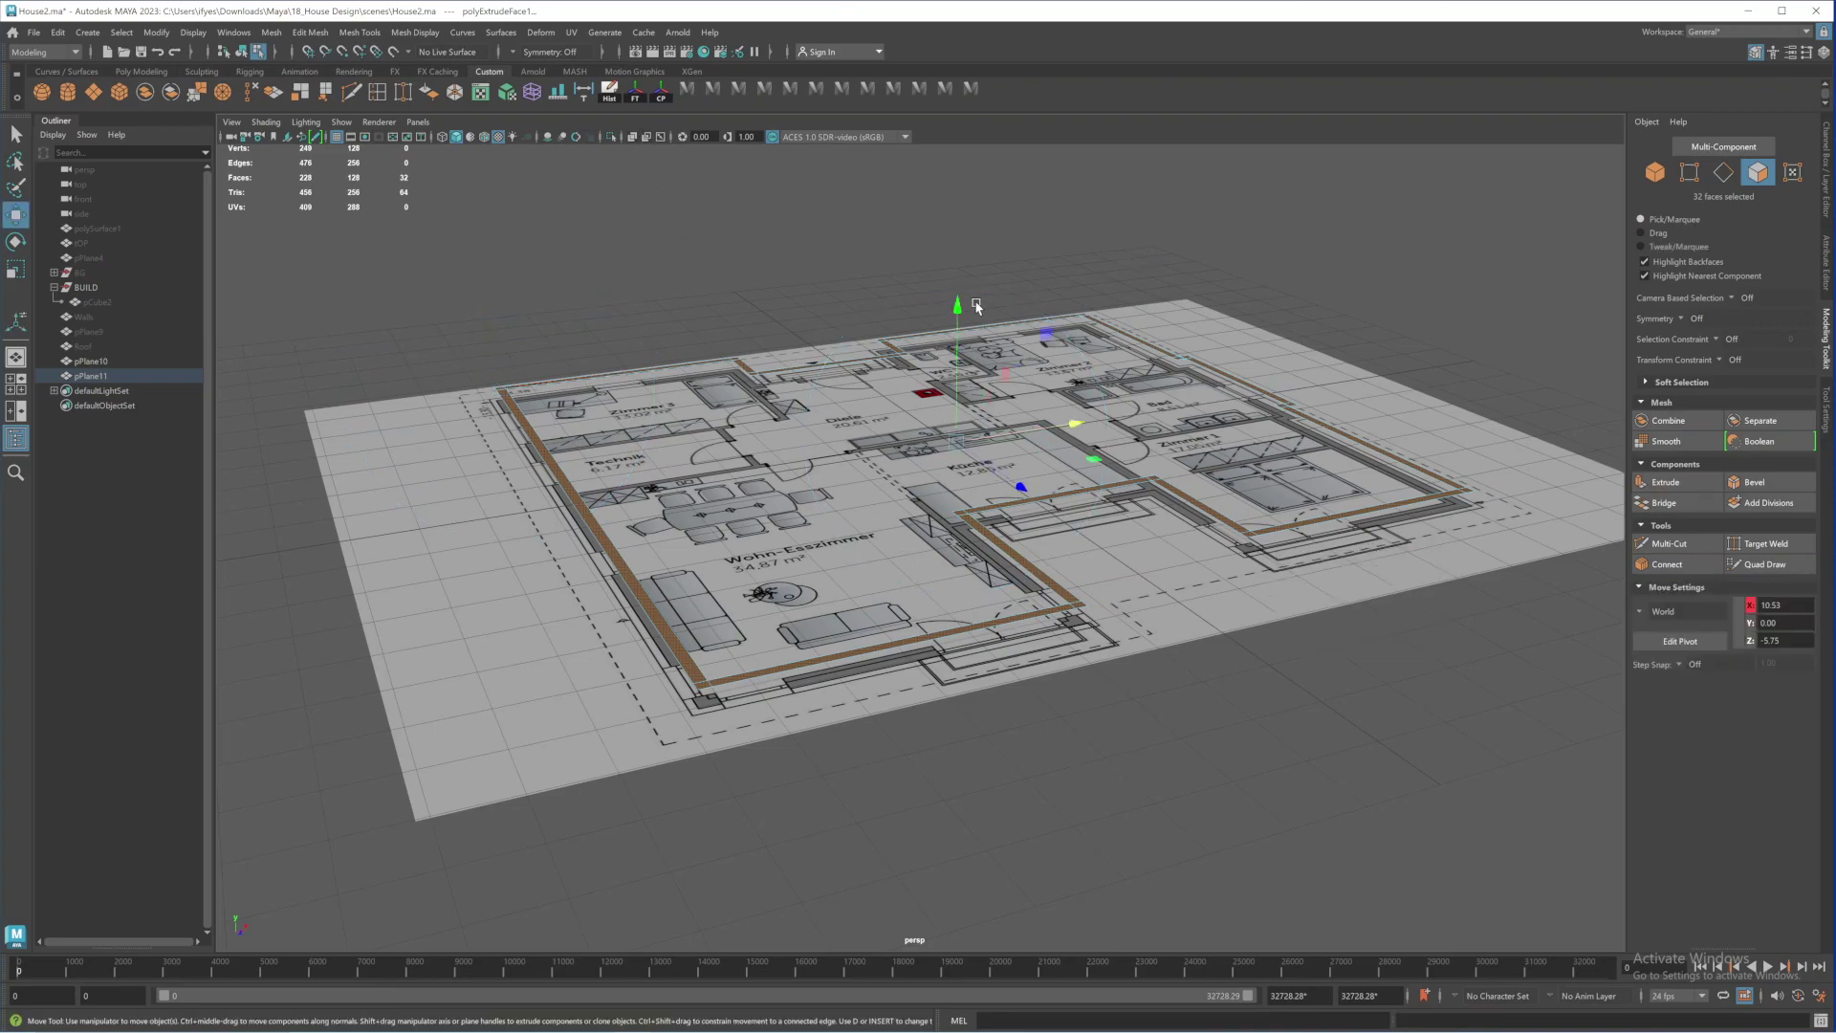
left_click_drag(958, 307, 974, 147)
Raise the extruded top faces of the walls further along Y to about 346
left_click_drag(1017, 387, 1004, 334, "alt")
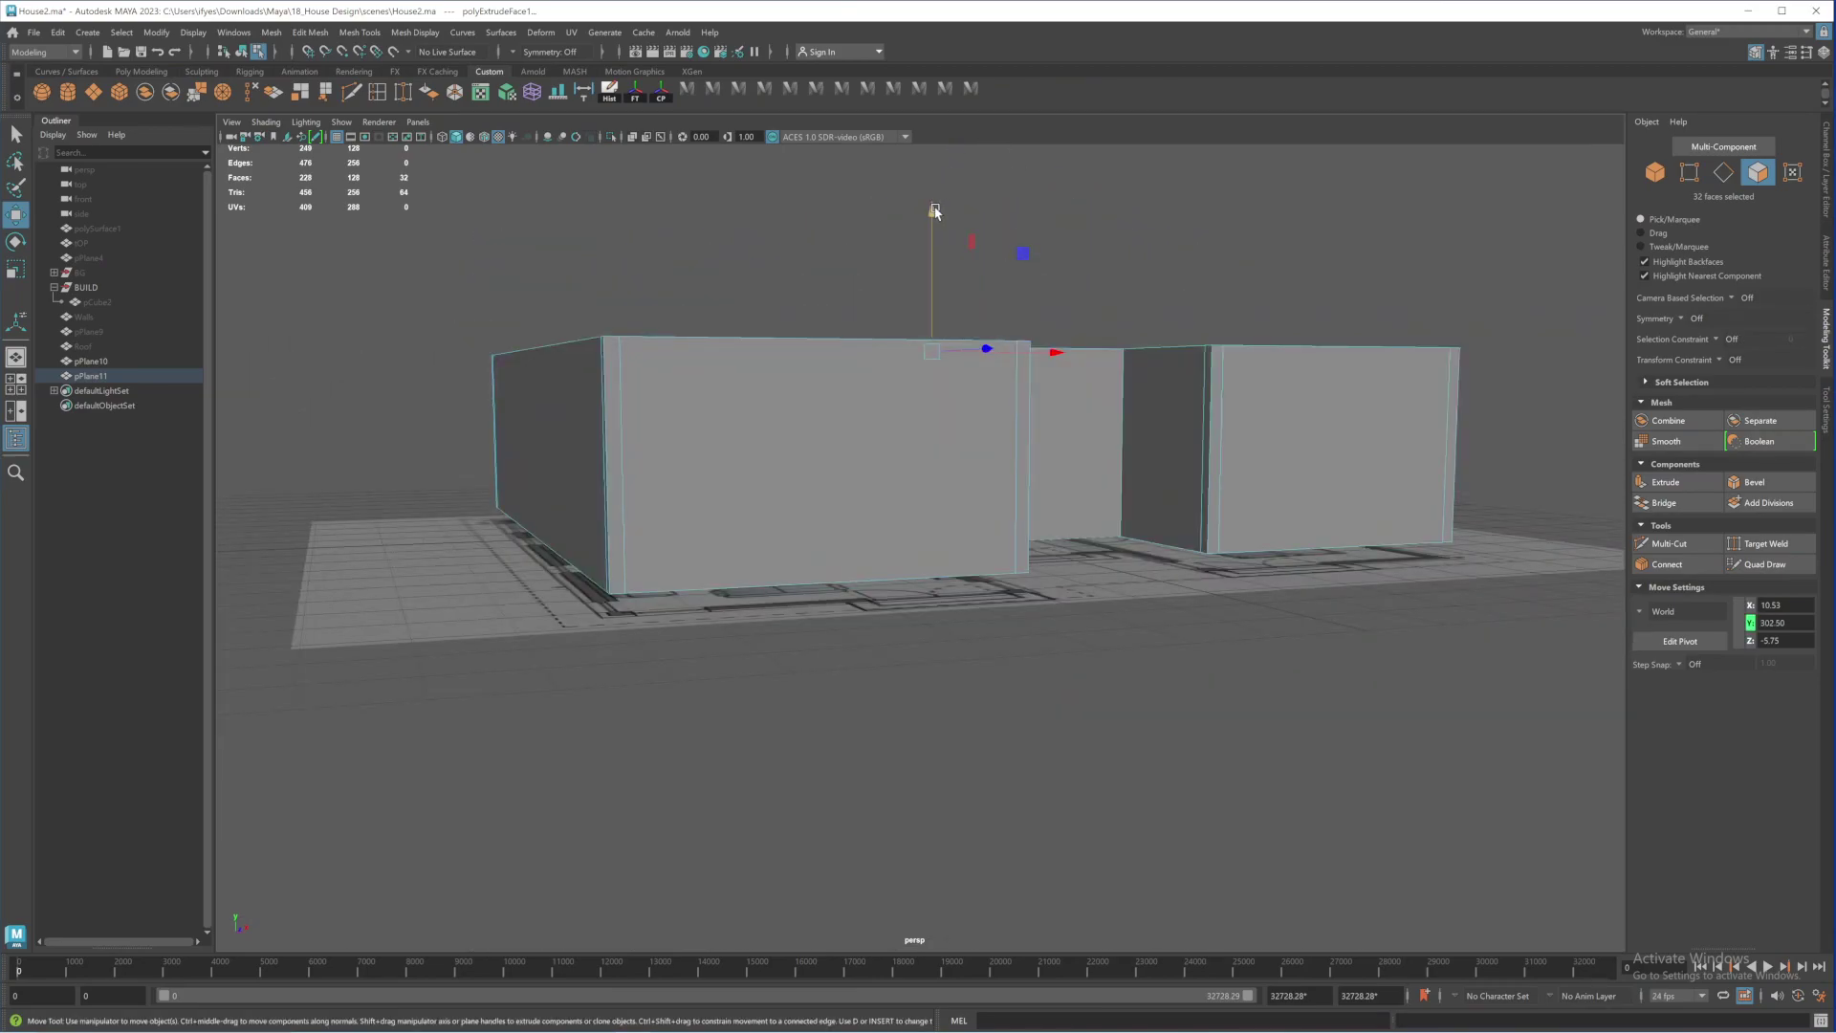
left_click_drag(934, 208, 934, 181)
mouse_move(984, 273)
left_mouse_down("alt")
mouse_move(1004, 342)
mouse_move(992, 278)
left_mouse_up("alt")
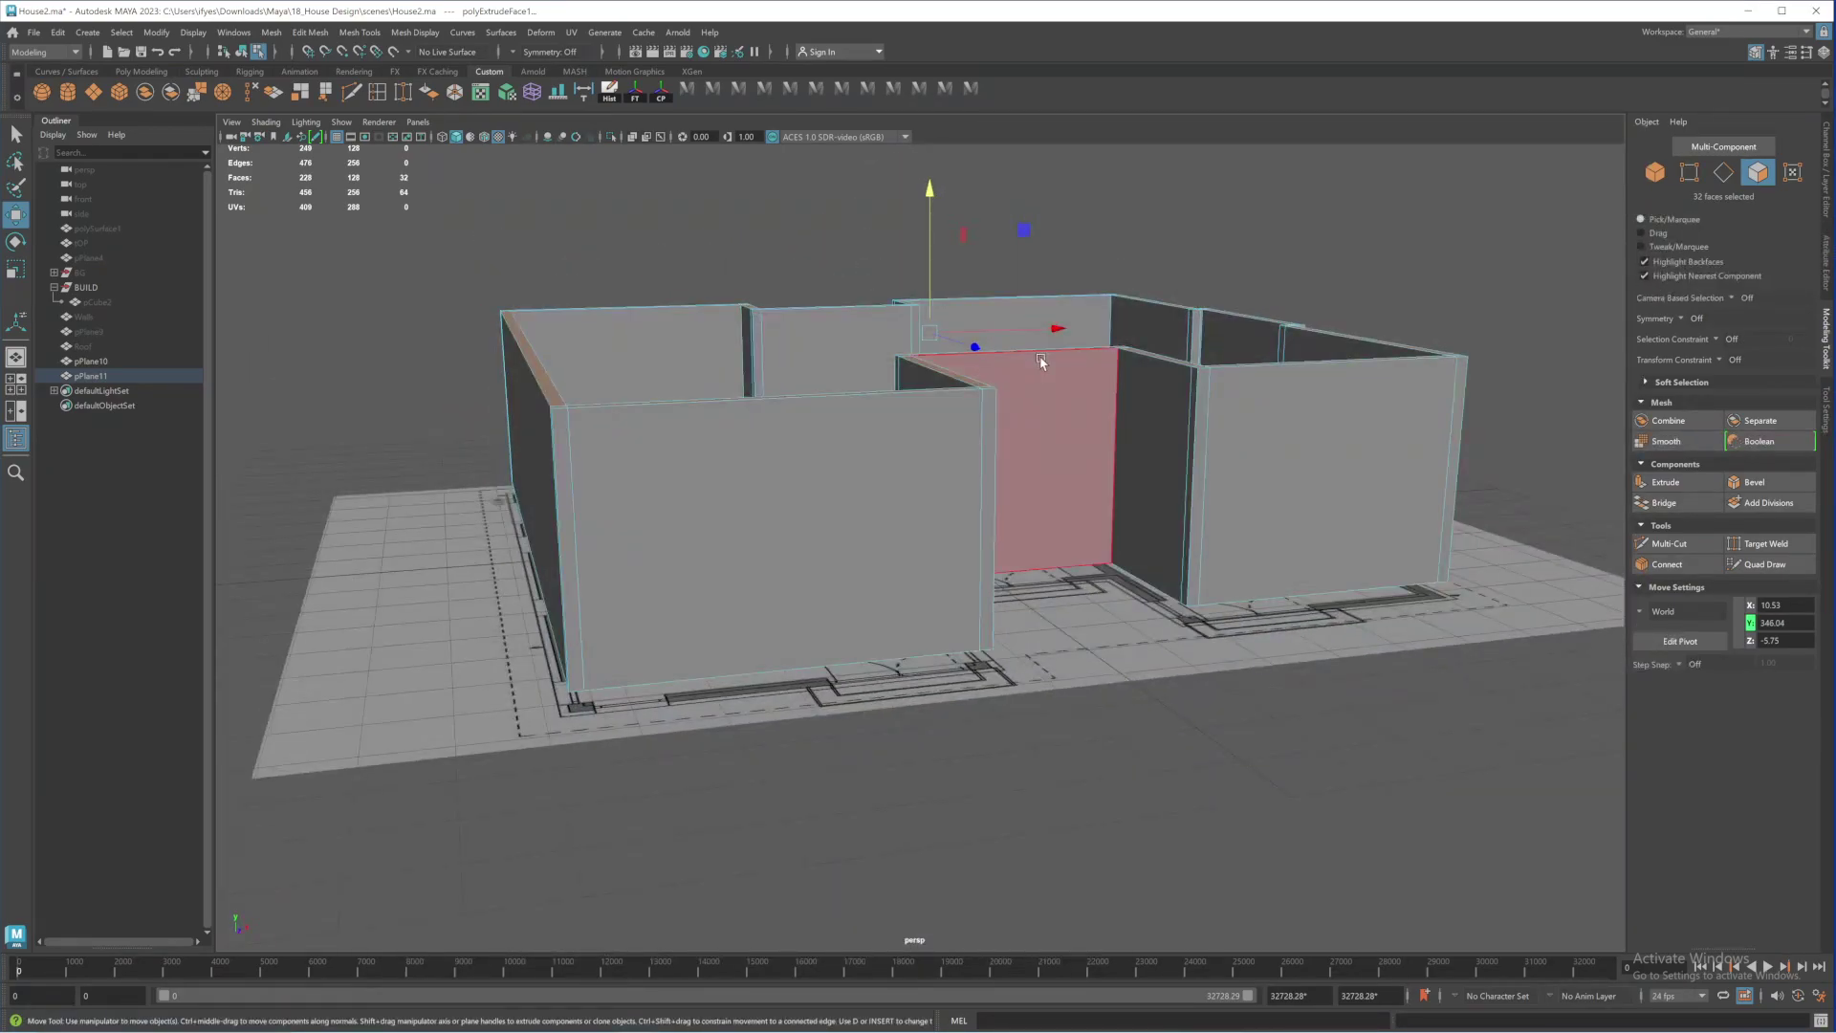
Switch to the reference photo of the house and compare its wall height with the extruded walls
key("space")
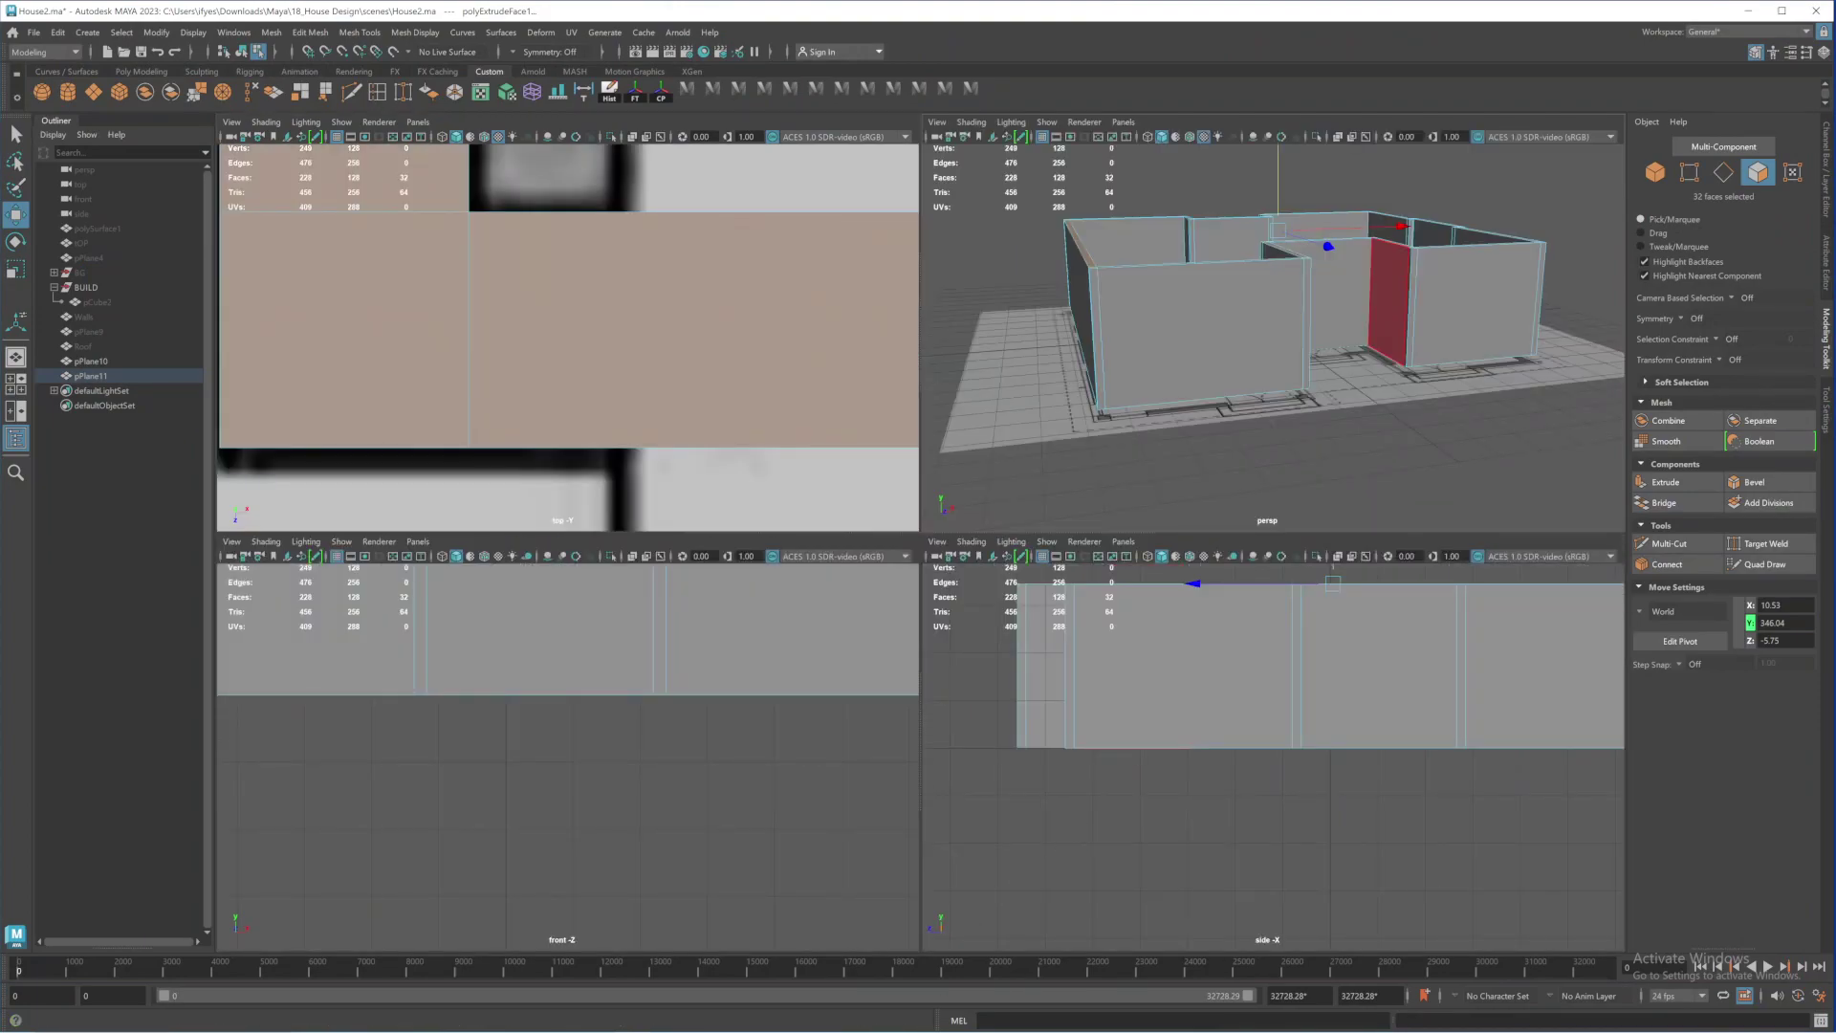
key("alt+Tab")
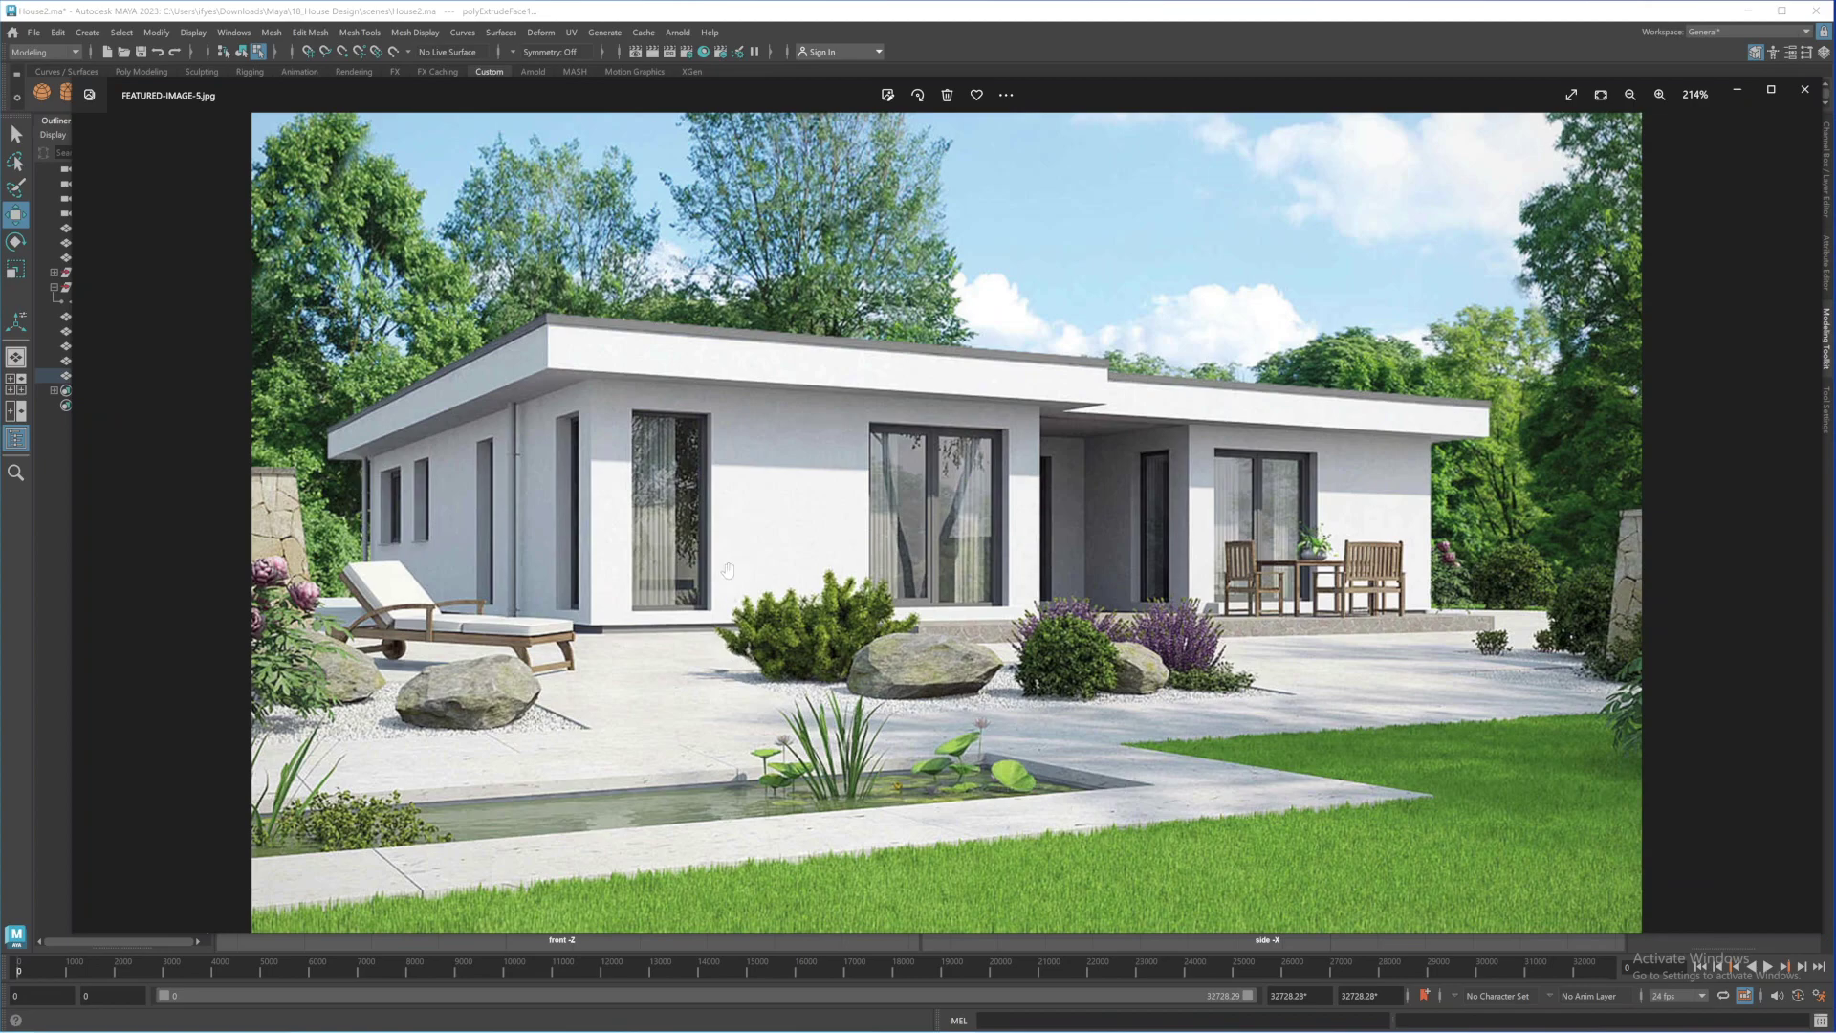
left_click(1737, 89)
left_click_drag(1172, 346, 1160, 381, "alt")
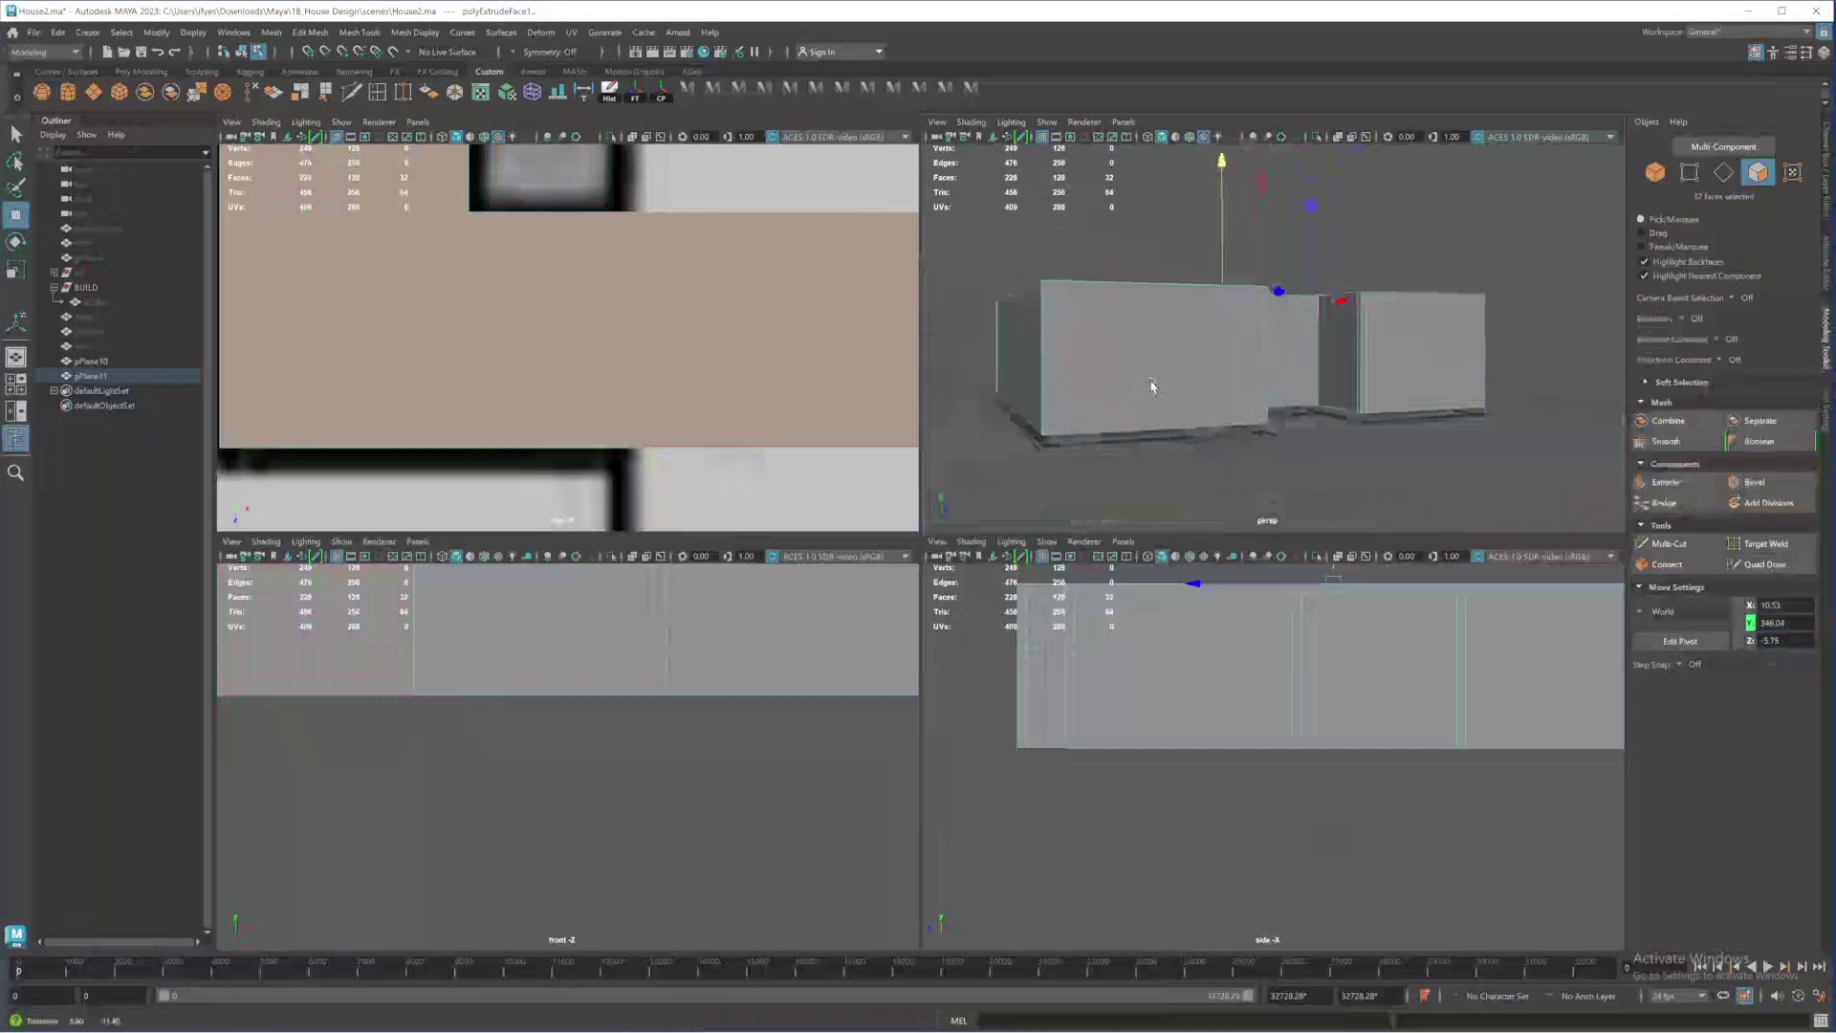
key("space")
left_click_drag(991, 495, 937, 463, "alt")
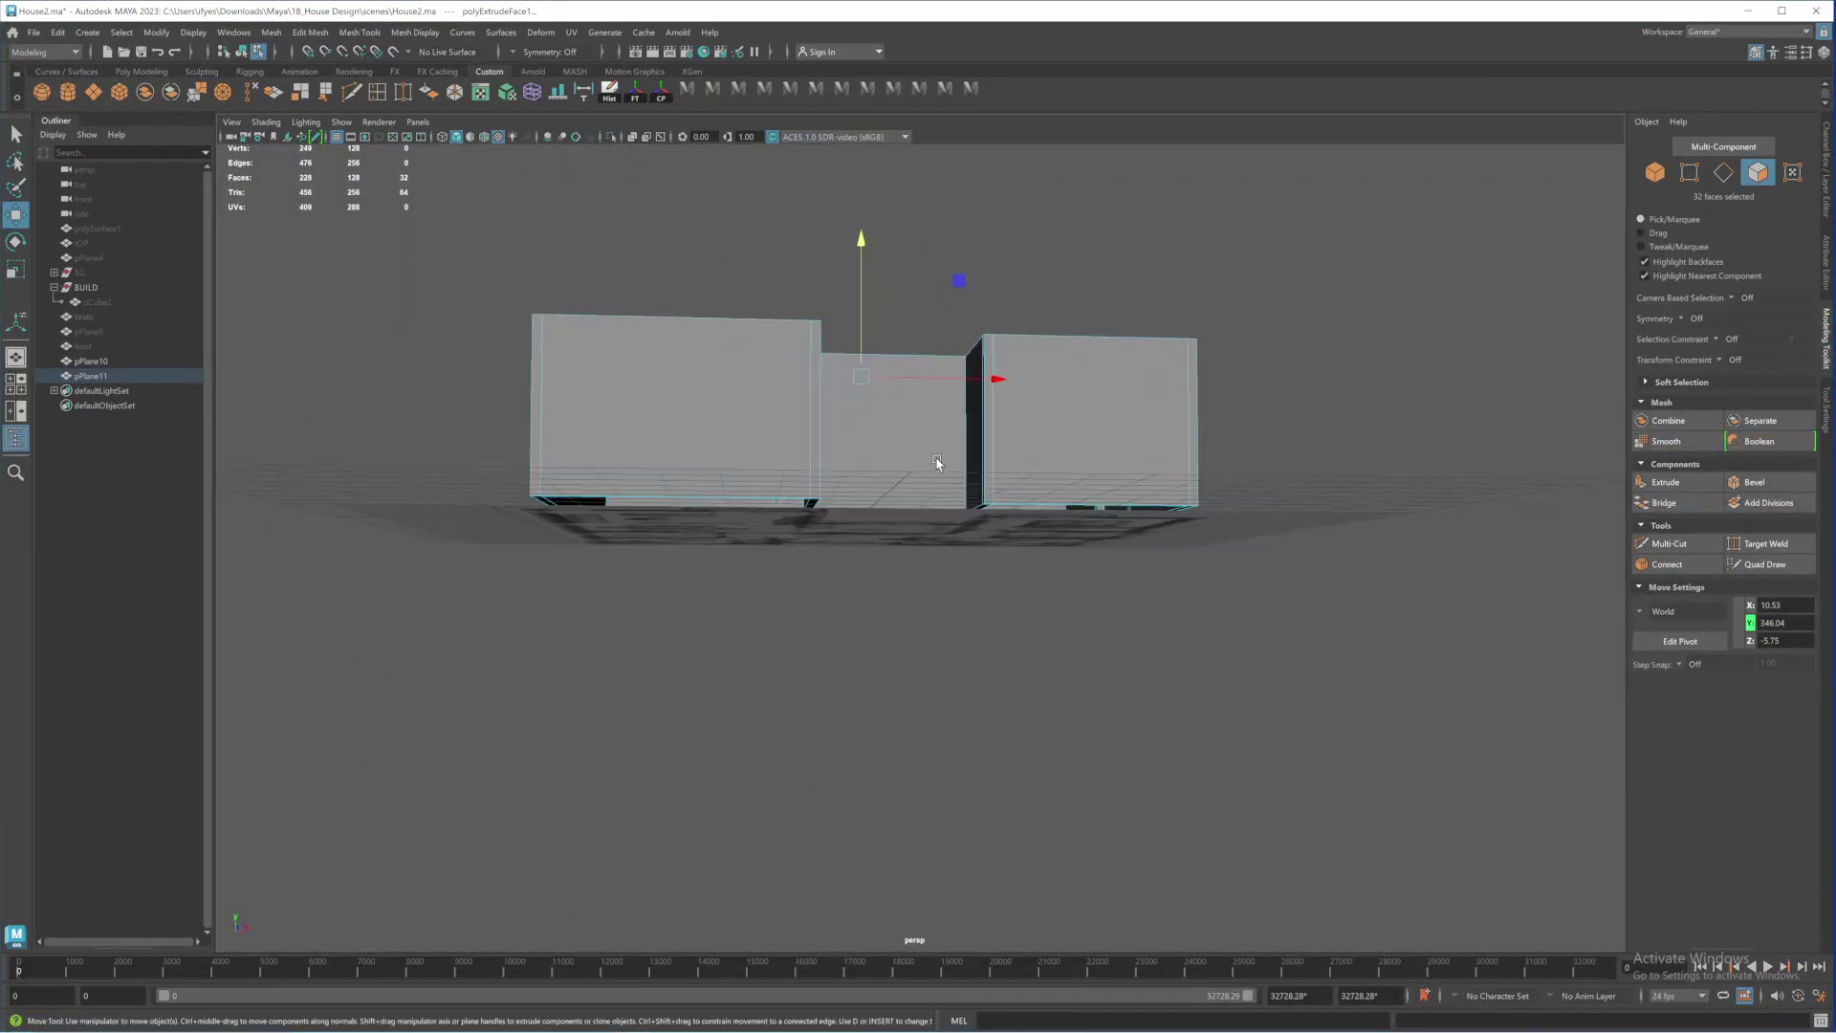
Select all top vertices of the walls in the side view, raise them slightly, and return to object selection in perspective
key("space")
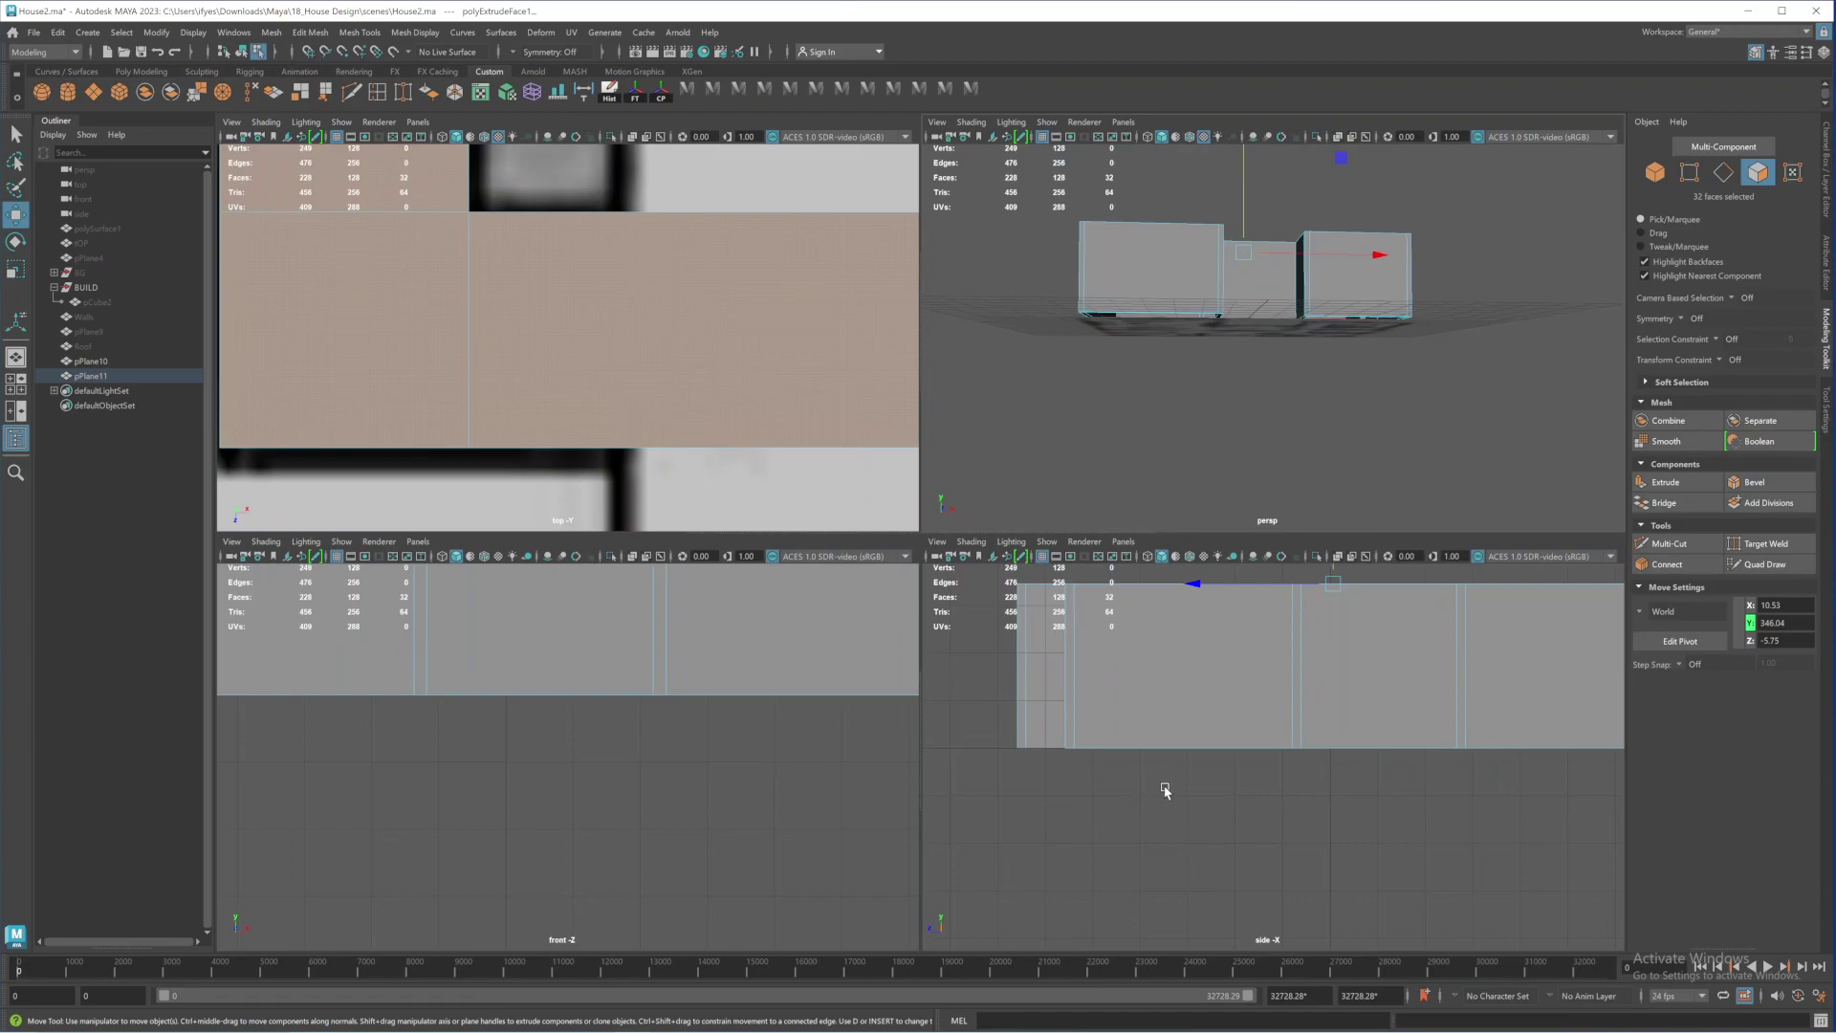
key("space")
key("f")
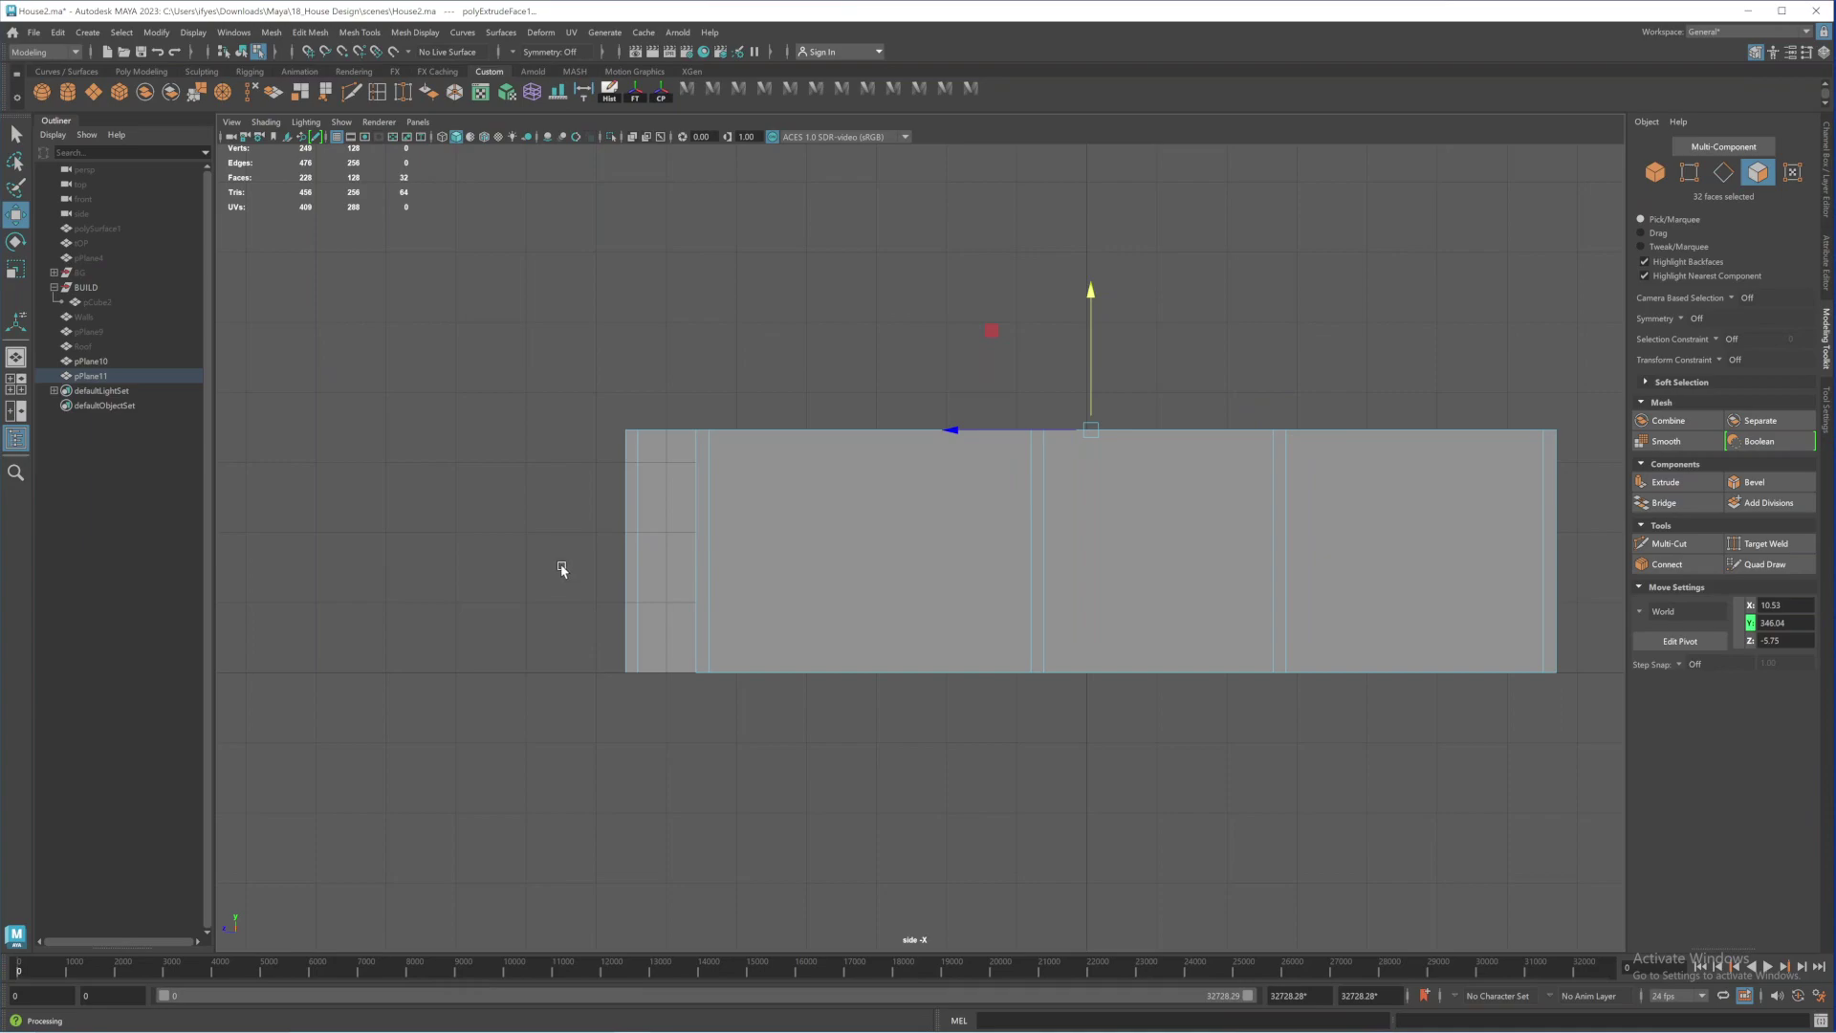
right_click_drag(850, 504, 784, 504)
left_click_drag(413, 371, 1496, 517)
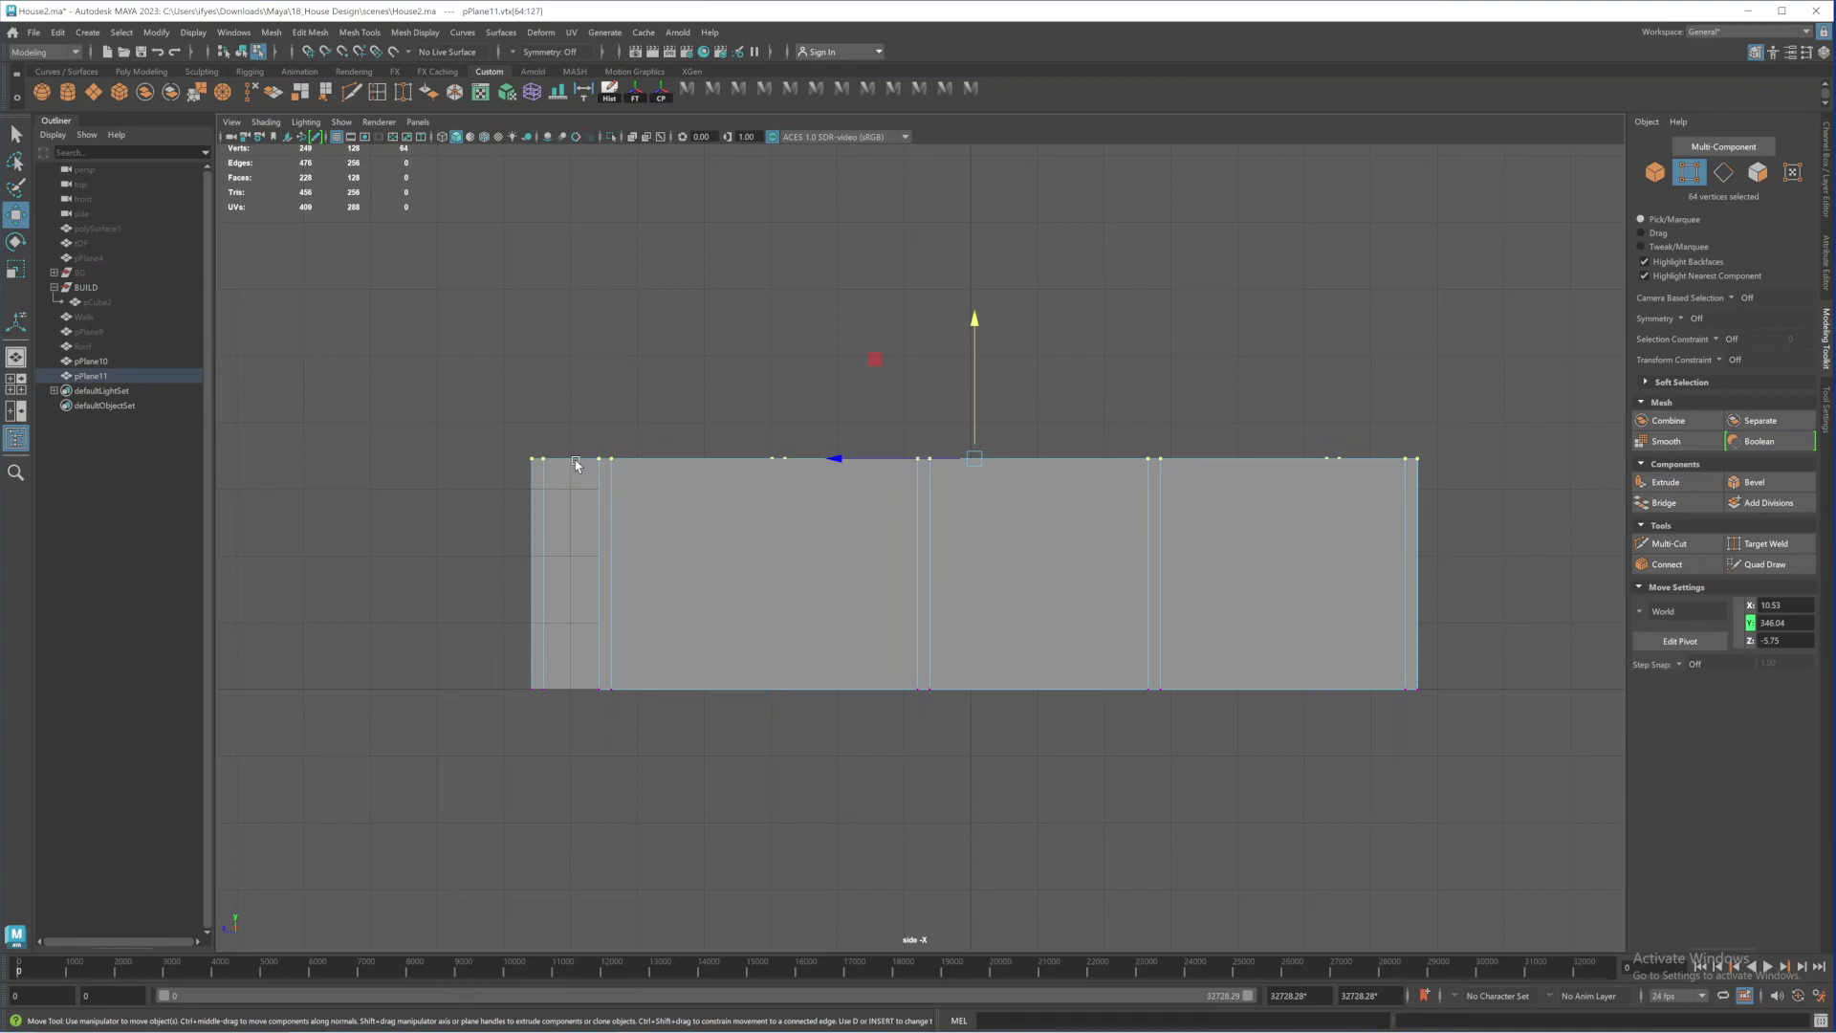
left_click_drag(975, 321, 972, 315)
right_click_drag(1035, 542, 1110, 553)
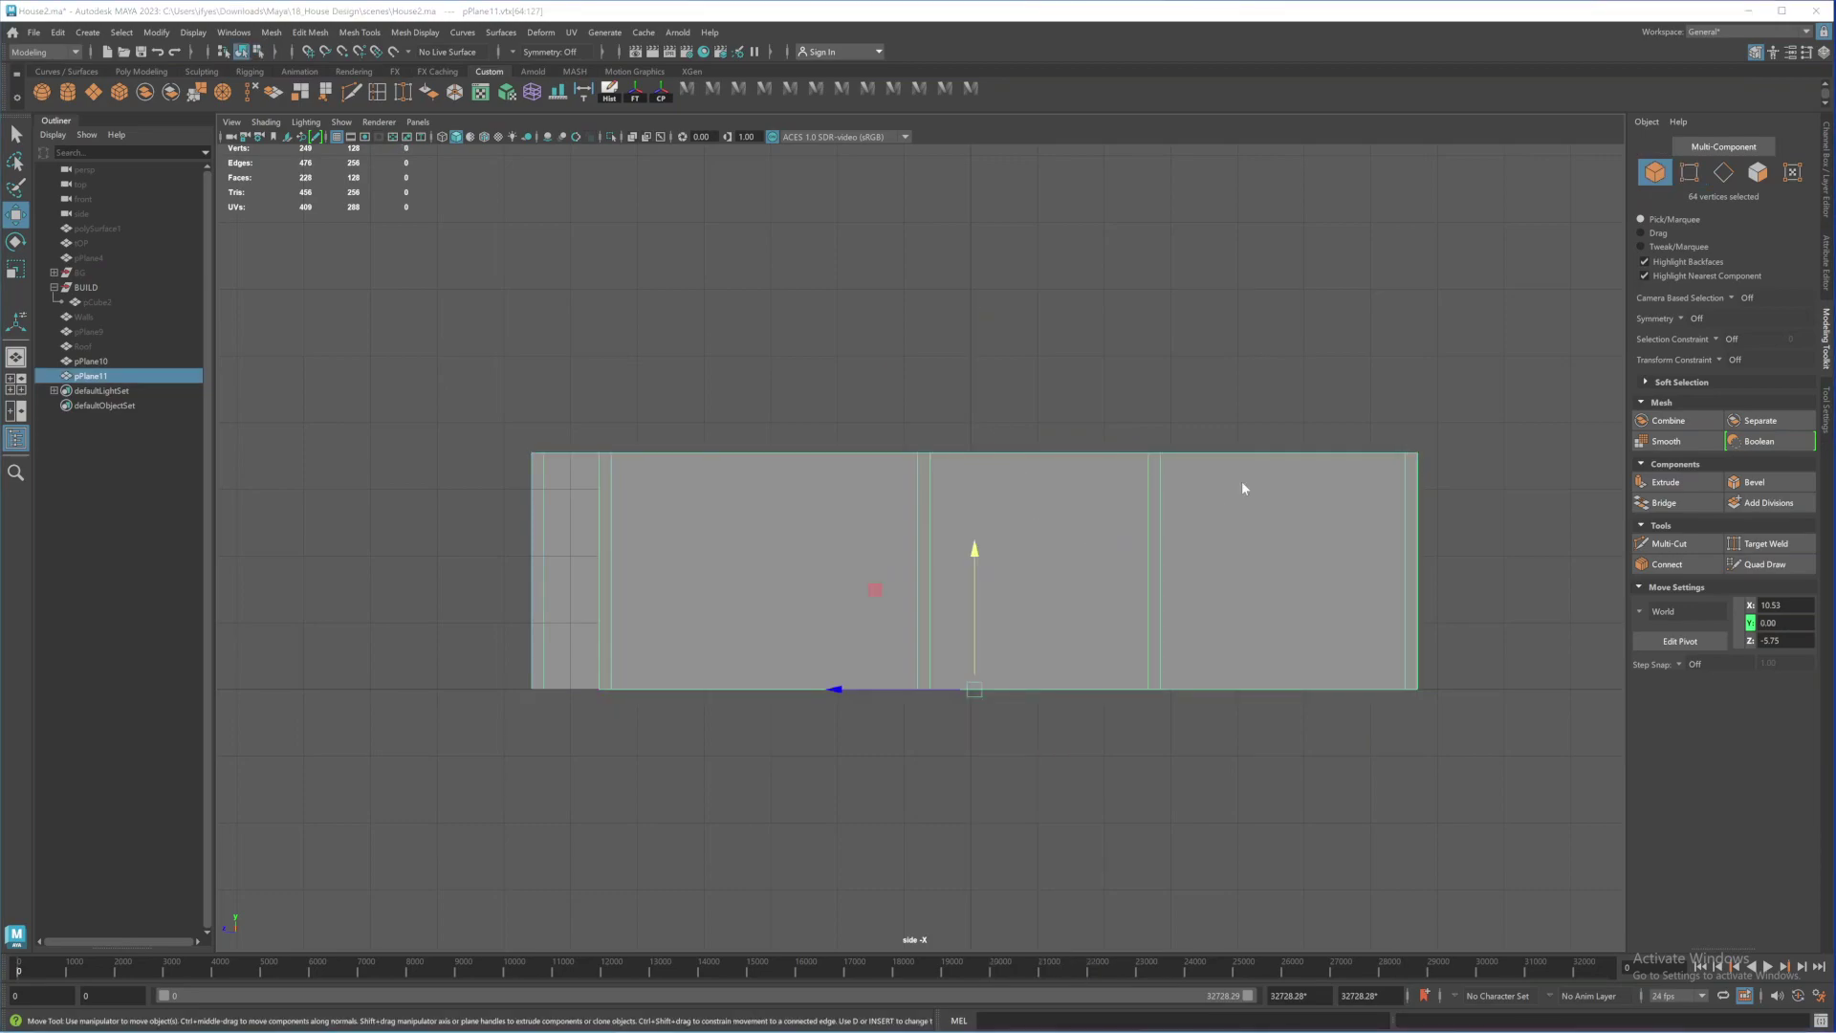
key("space")
key("space")
Examine the raised outer walls from all sides and check their proportions and openings against the house reference photo
left_click_drag(1181, 380, 1054, 576, "alt")
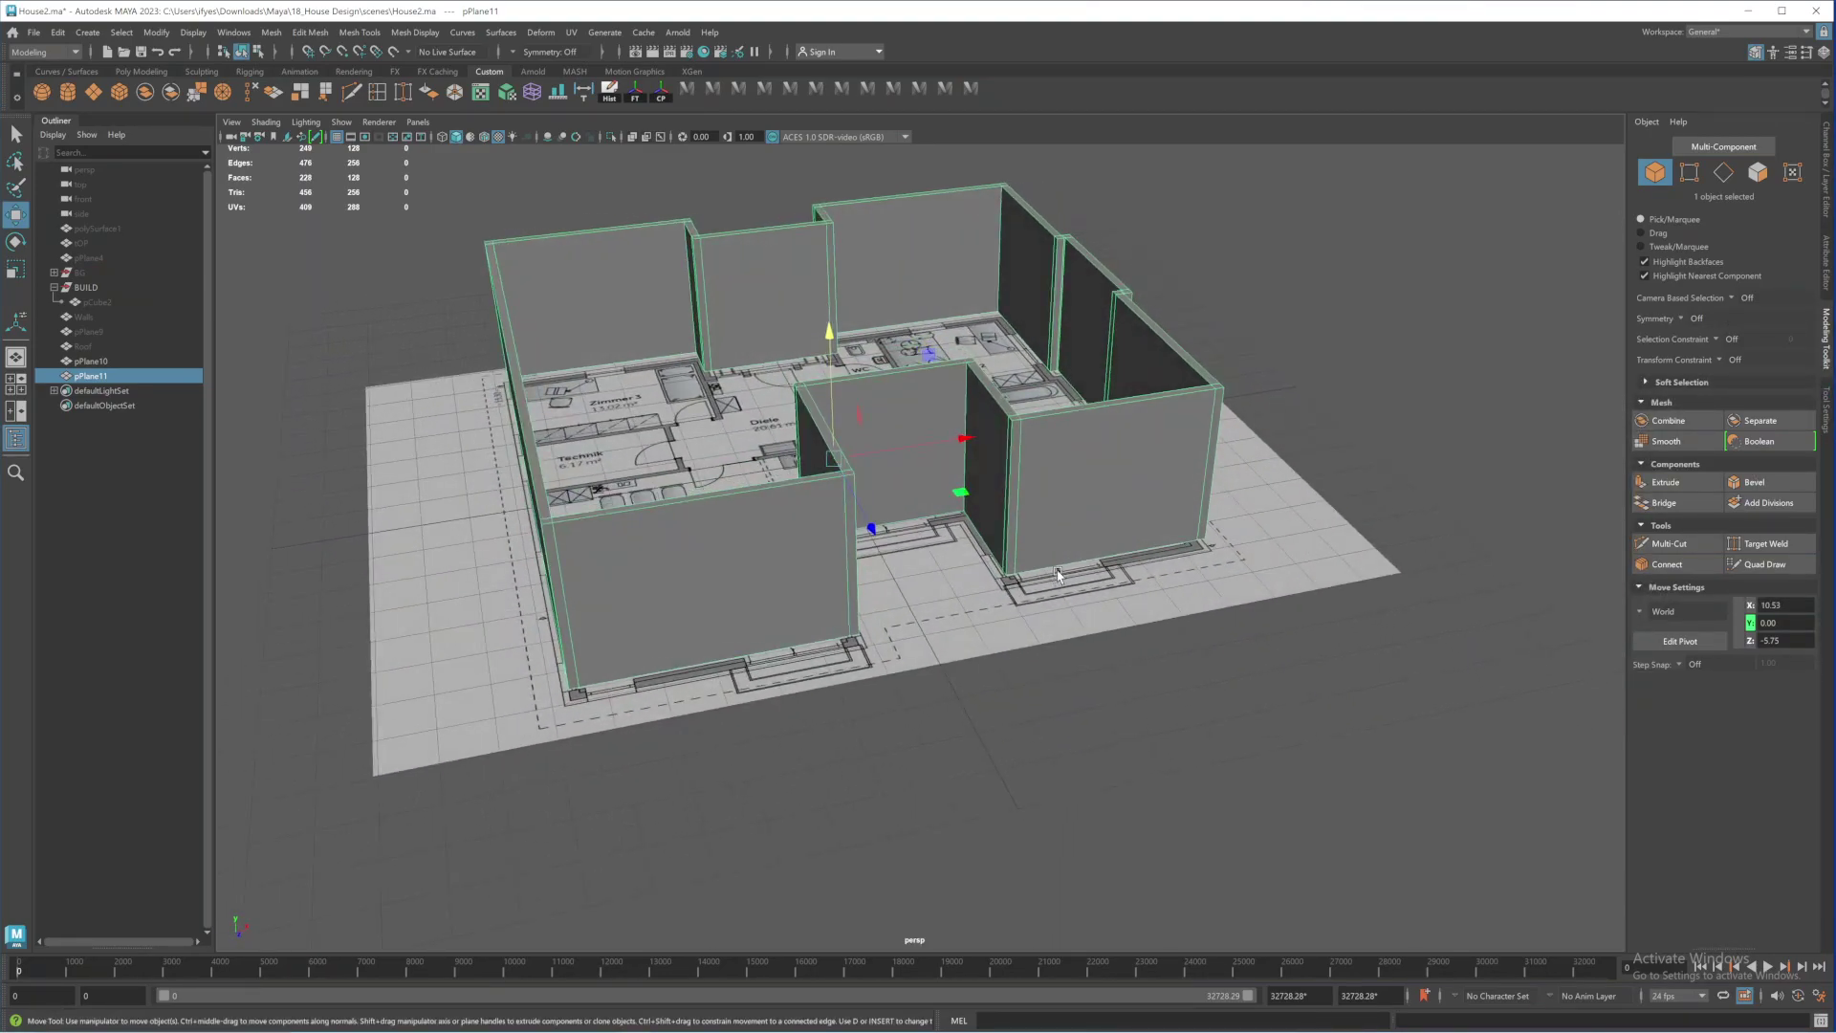
left_click_drag(617, 689, 704, 739, "alt")
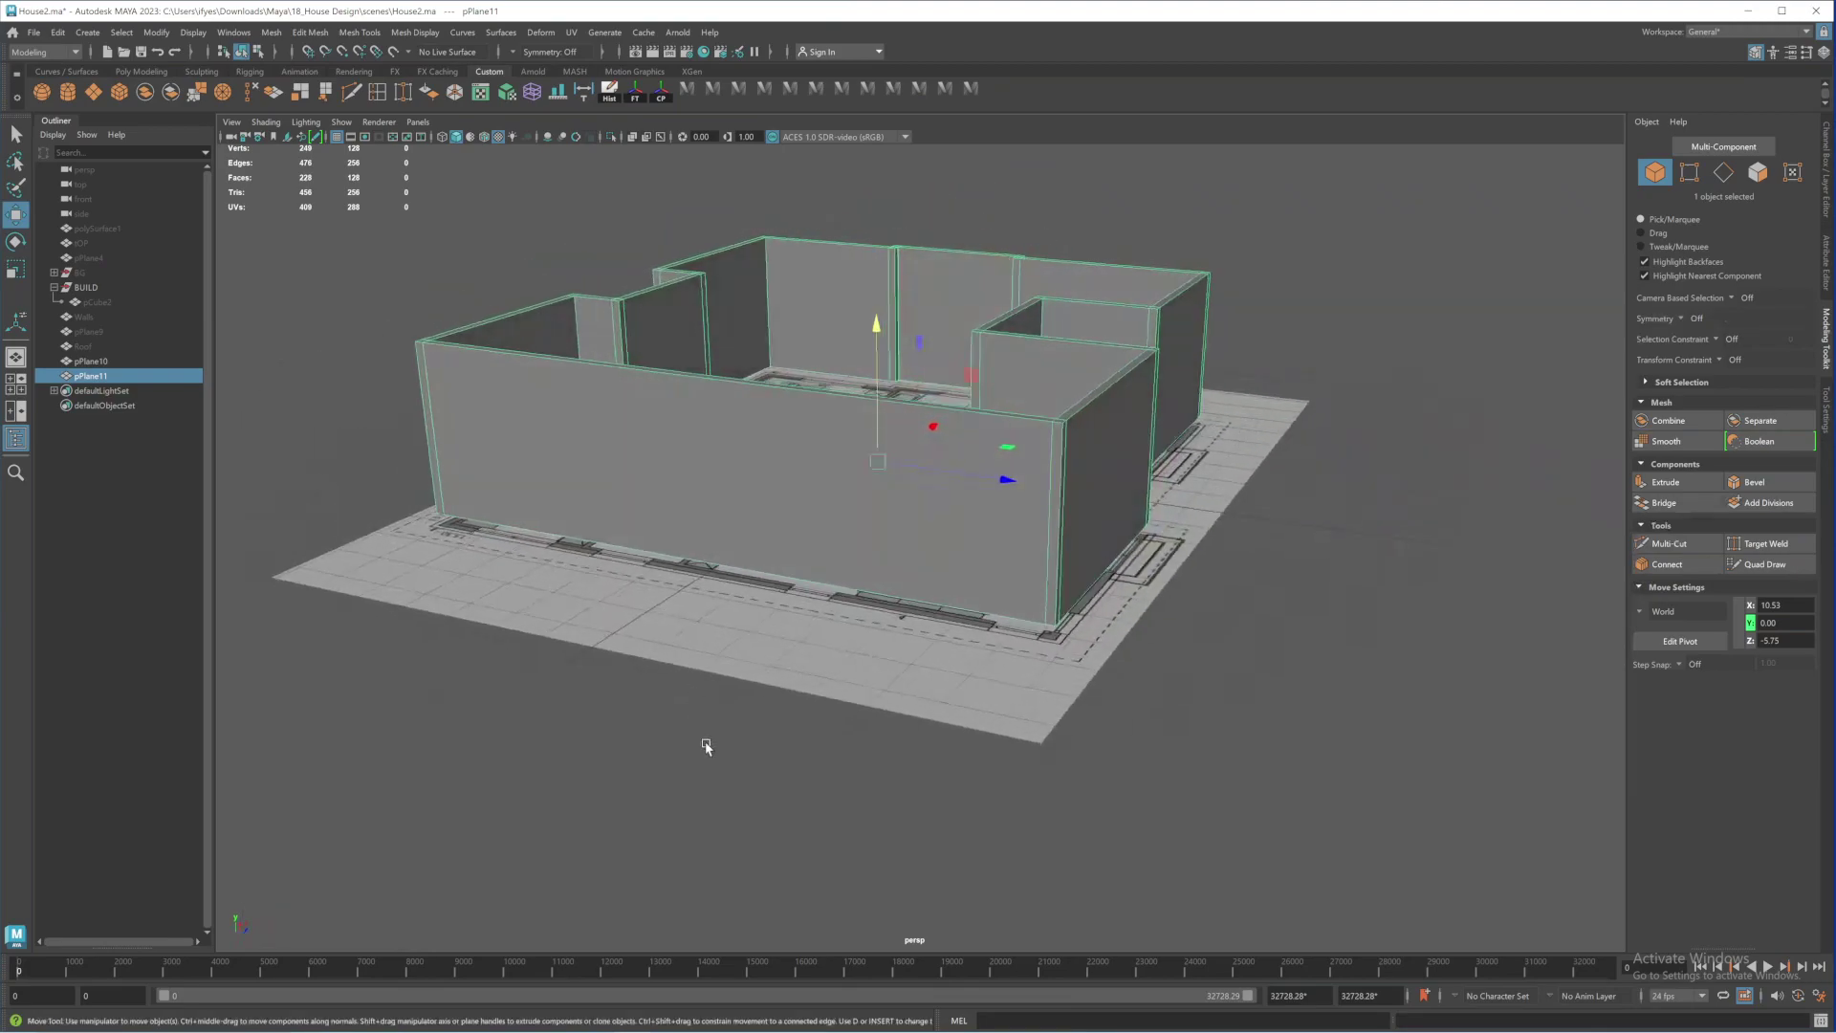
key("alt+Tab")
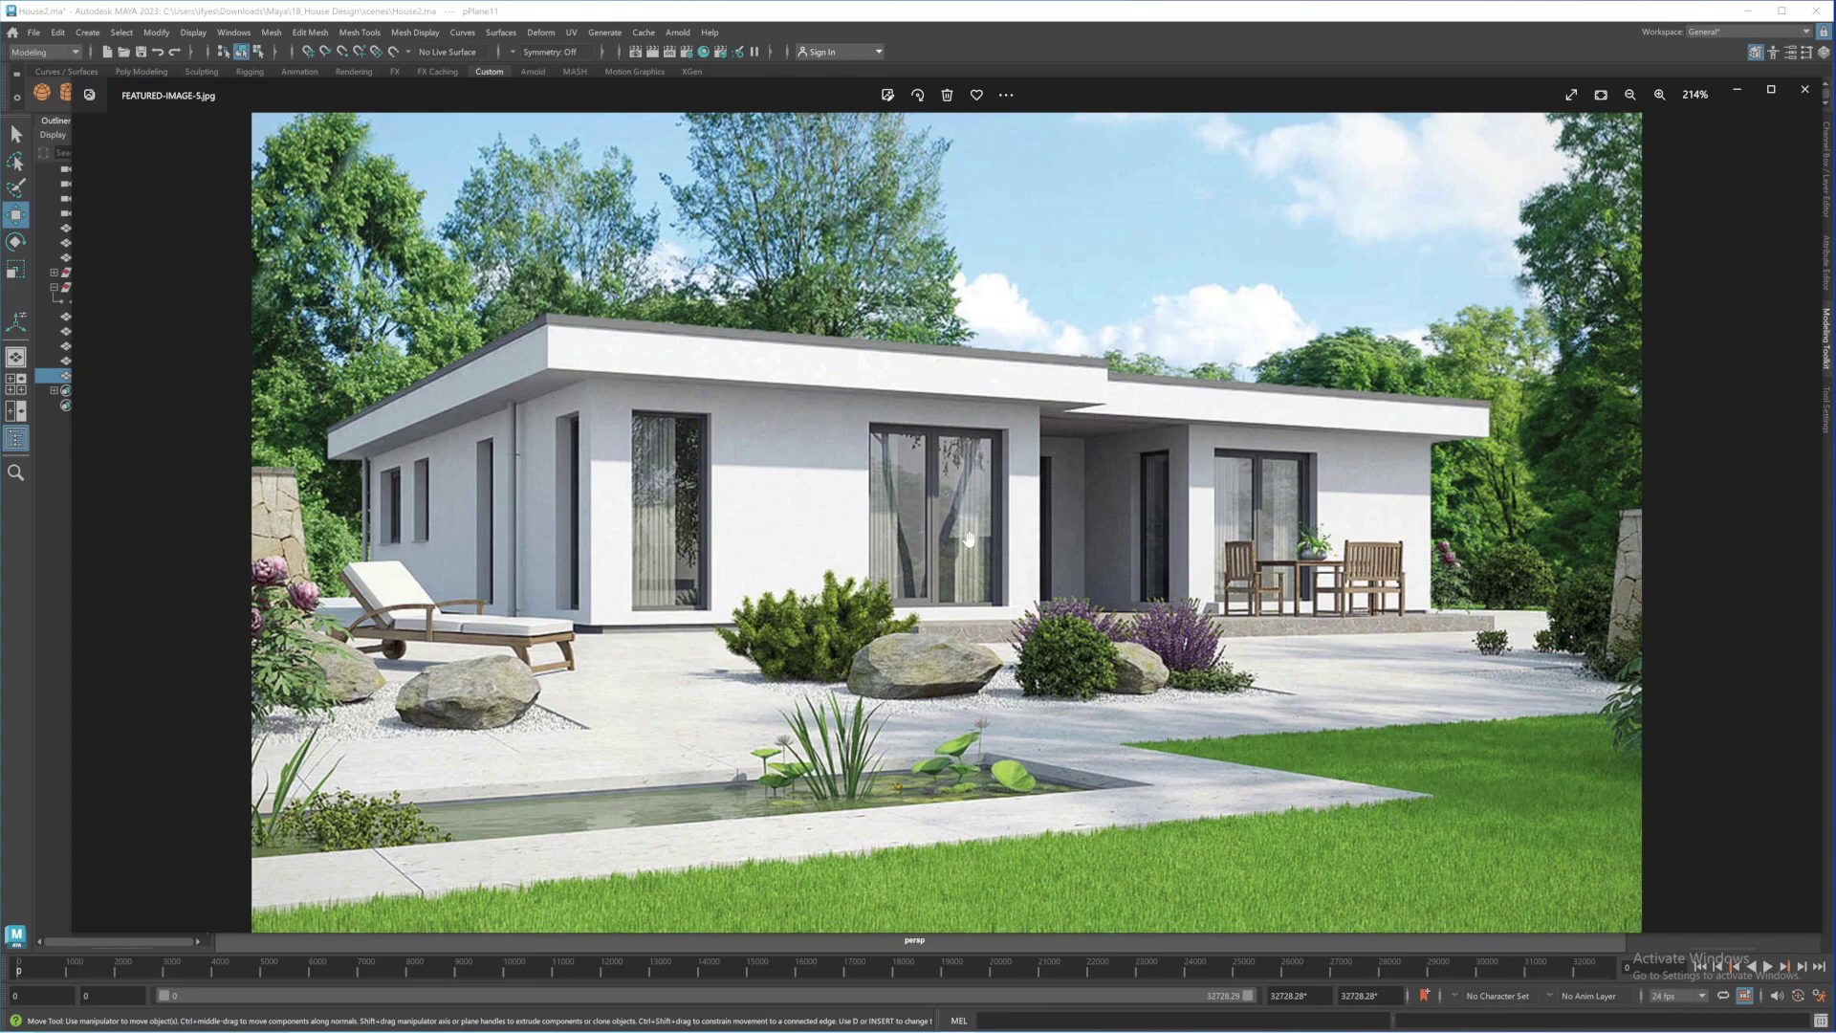
left_click(1740, 92)
left_click_drag(1150, 507, 956, 447, "alt")
left_click_drag(1052, 506, 1114, 552, "alt")
left_click_drag(1148, 642, 1055, 562, "alt")
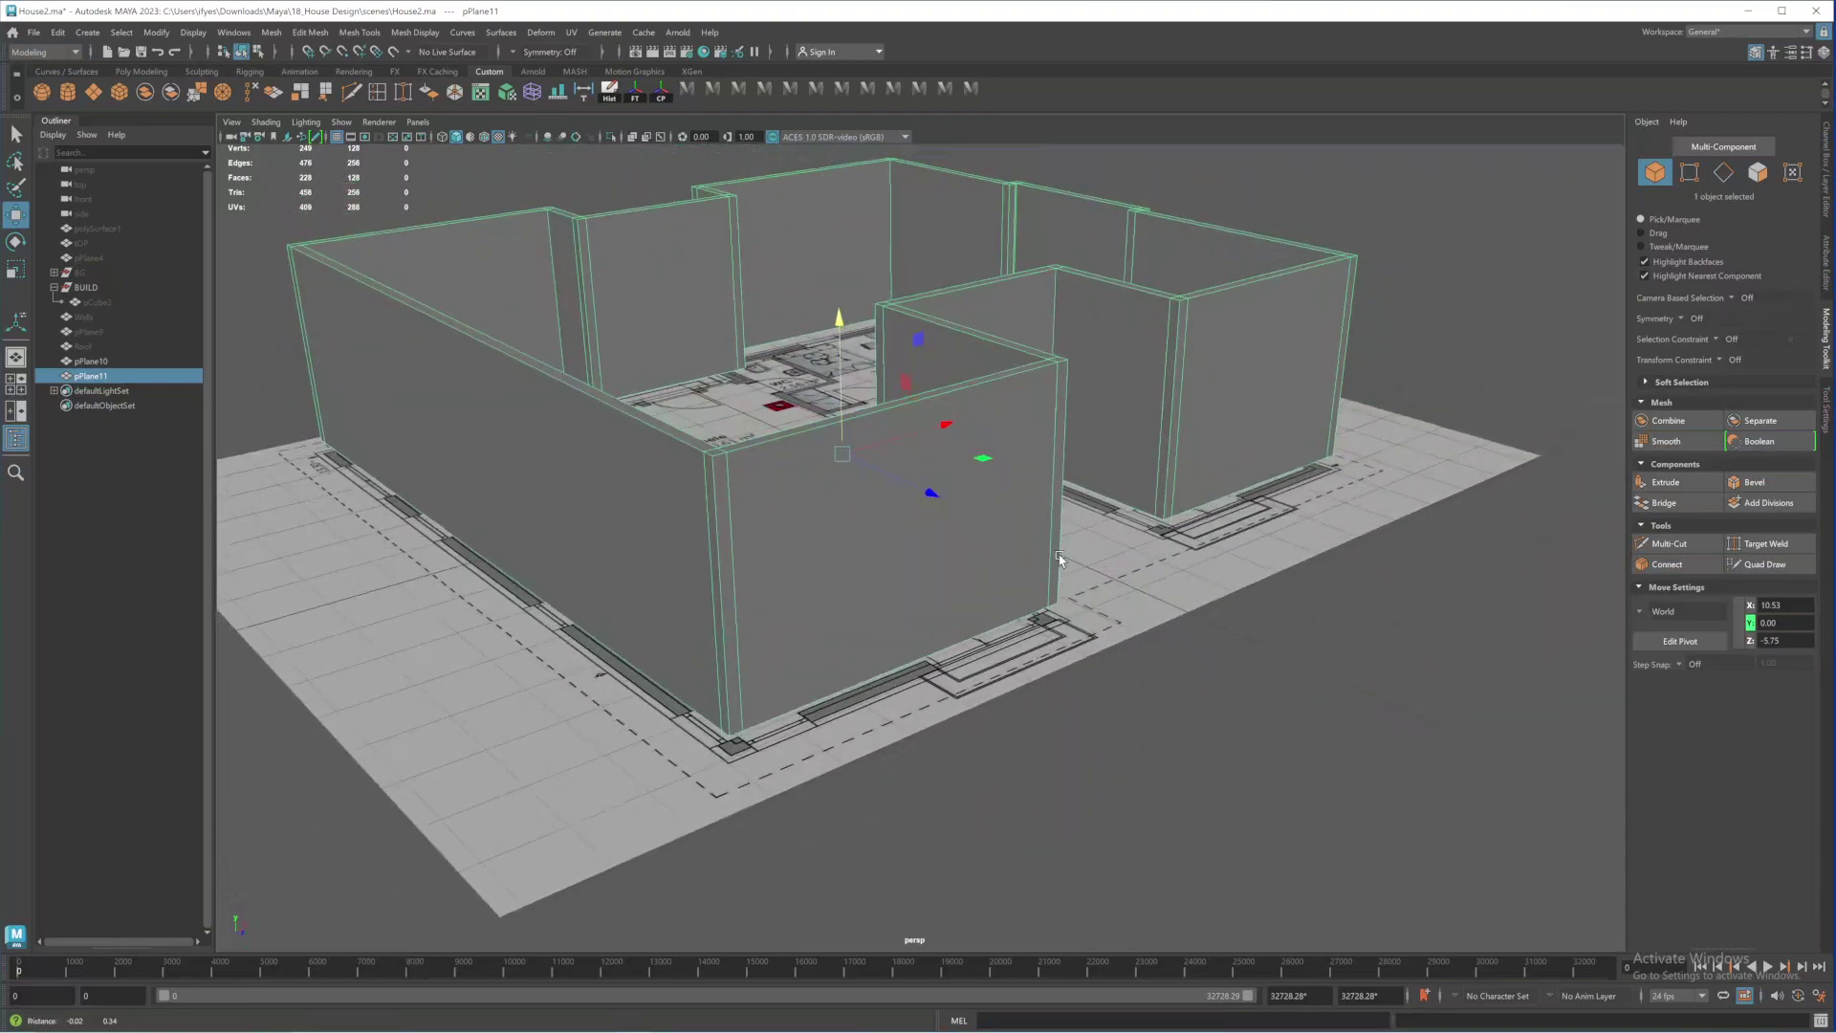
middle_click_drag(1055, 562, 1057, 580, "alt")
right_click_drag(1058, 579, 985, 578, "alt")
mouse_move(985, 578)
left_mouse_down("alt")
mouse_move(1020, 524)
mouse_move(1016, 574)
left_mouse_up("alt")
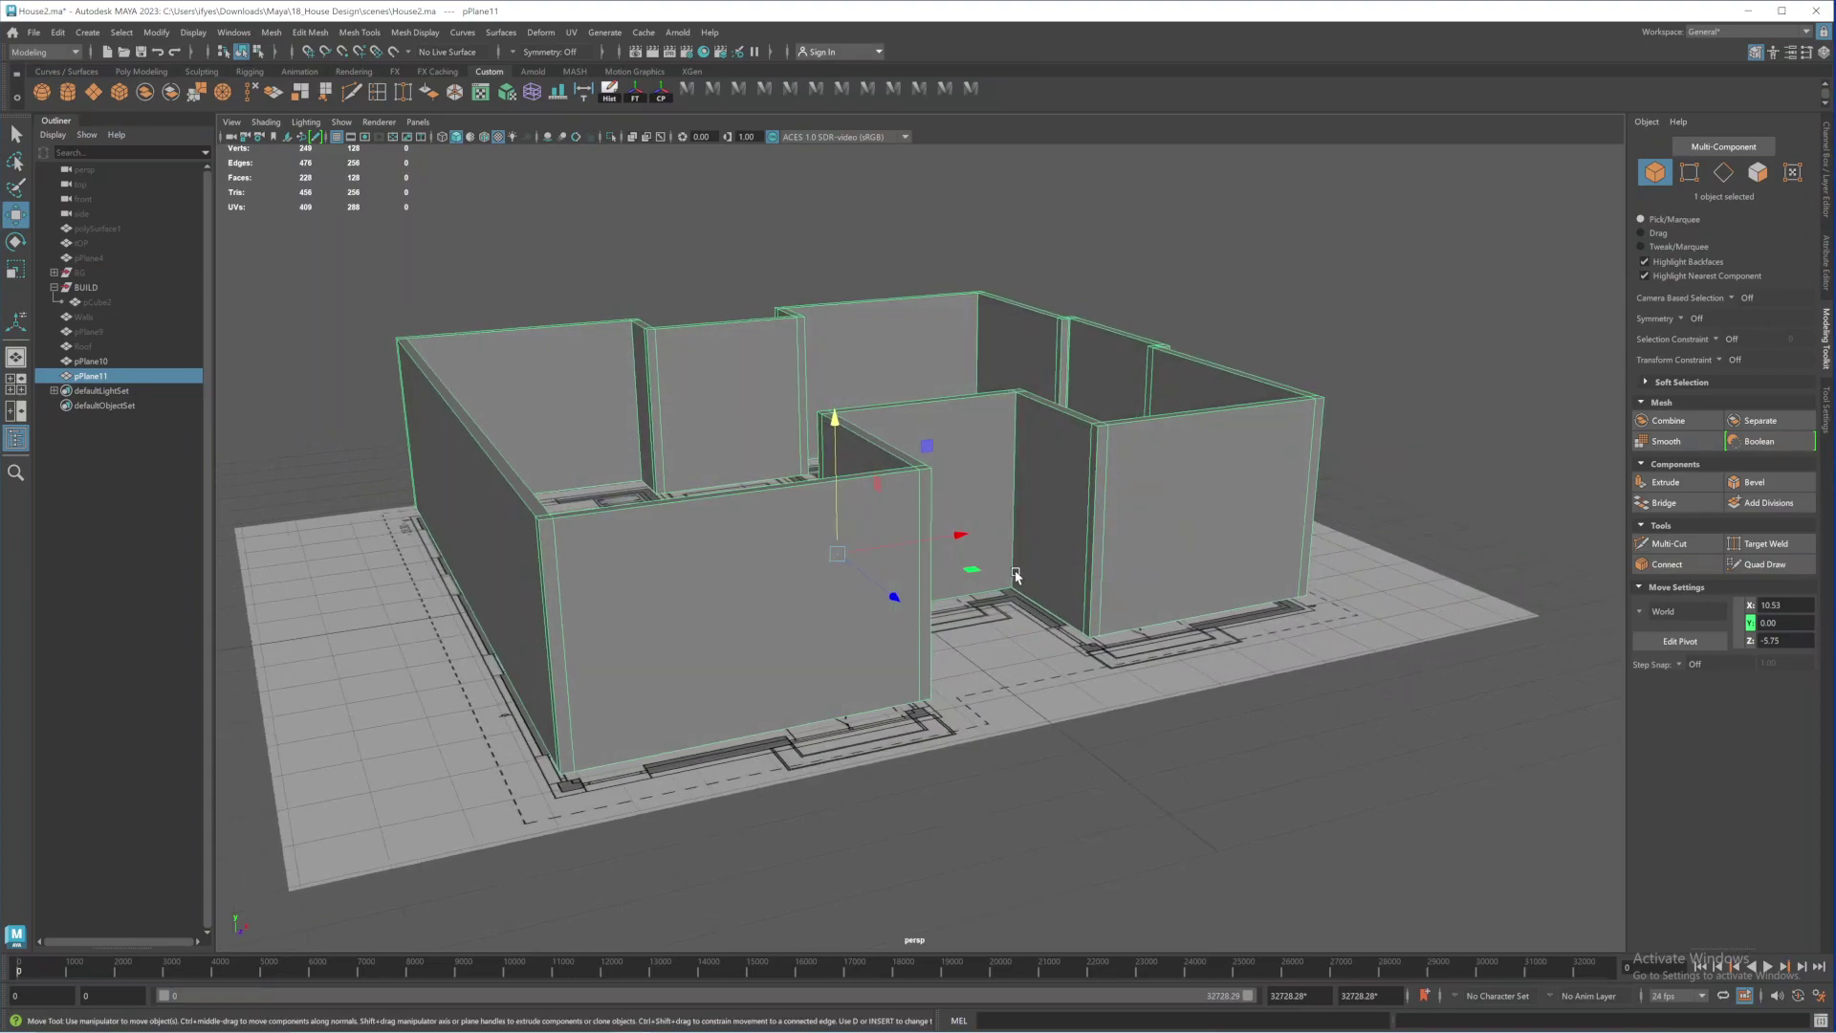